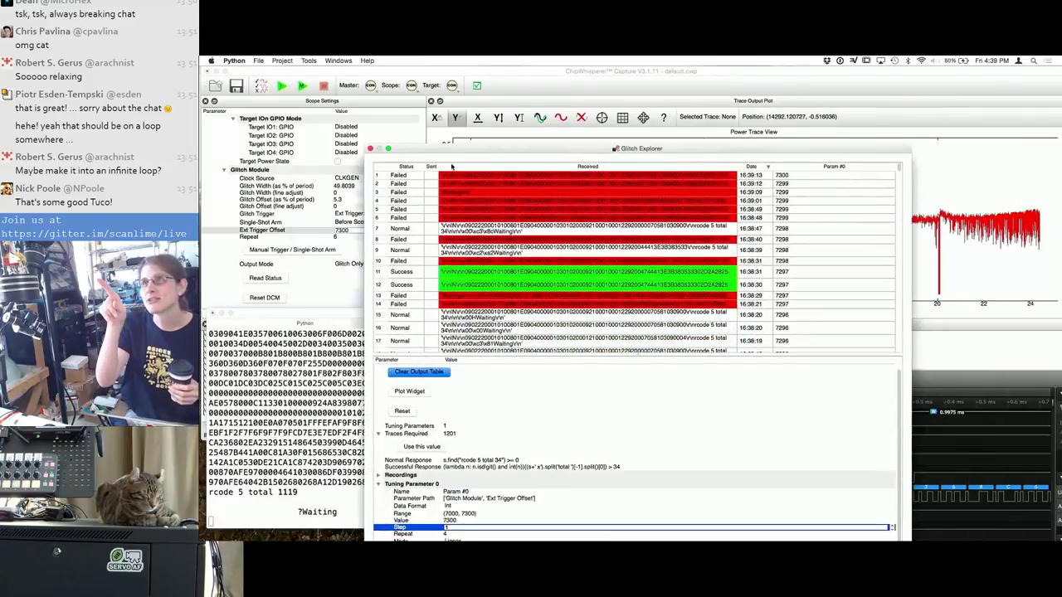
# Sort the Glitch Explorer results by status and look through the successful attempts
pyautogui.scroll(-5, 762, 243)
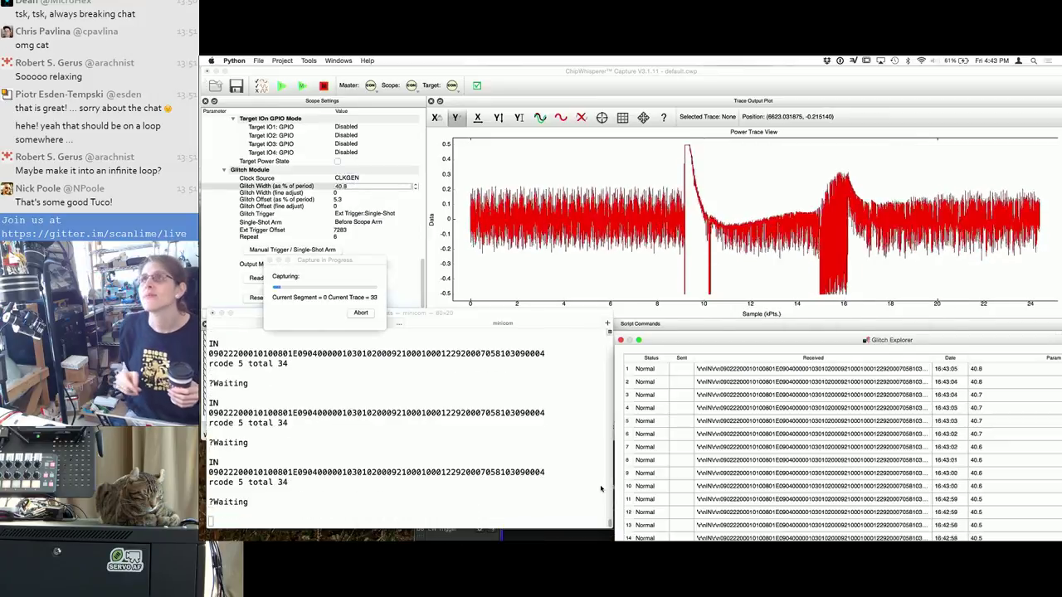
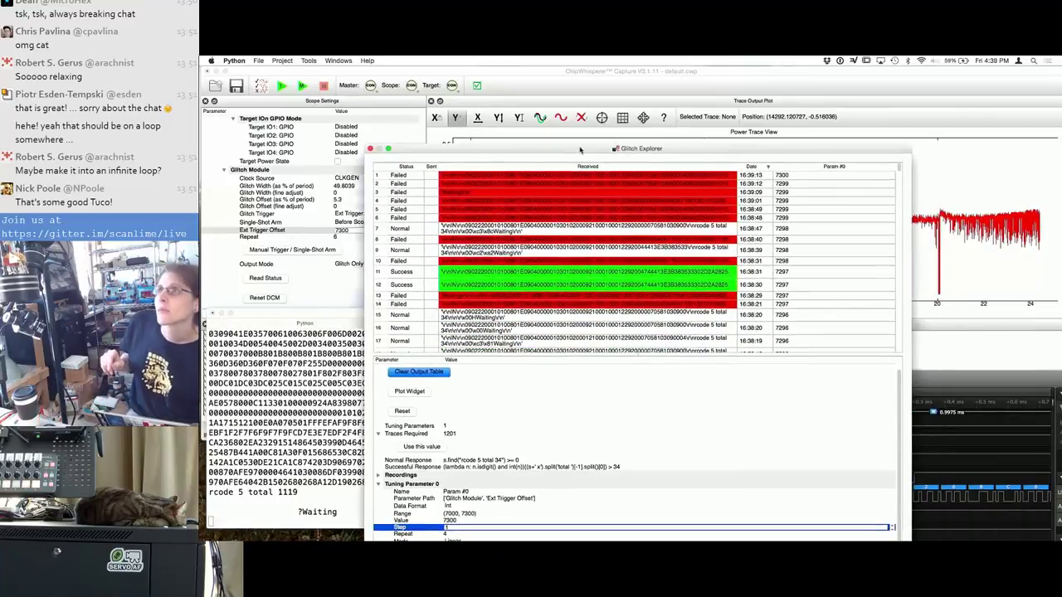
pyautogui.scroll(-5, 763, 243)
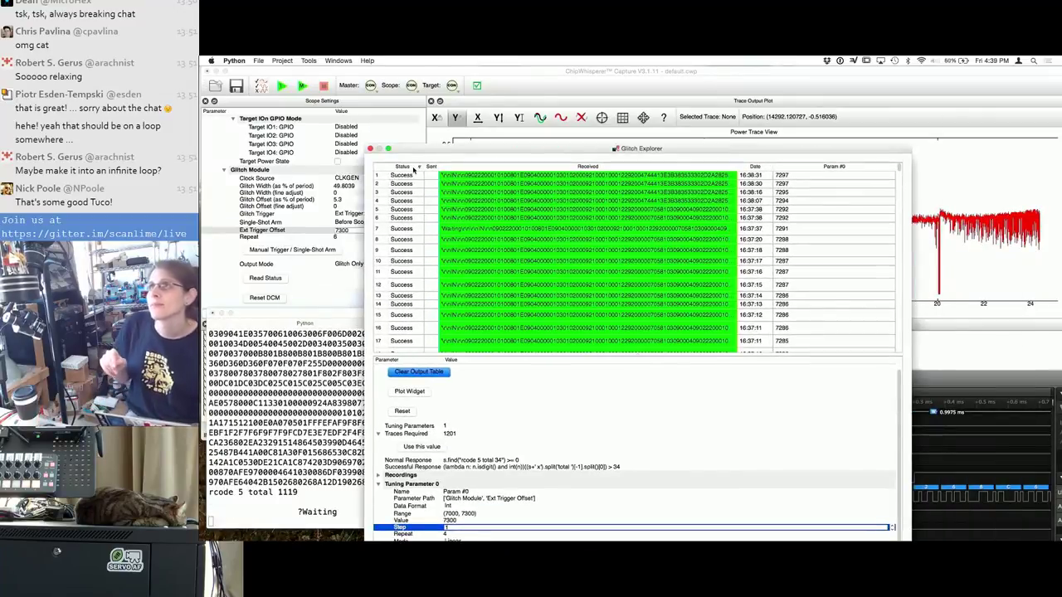
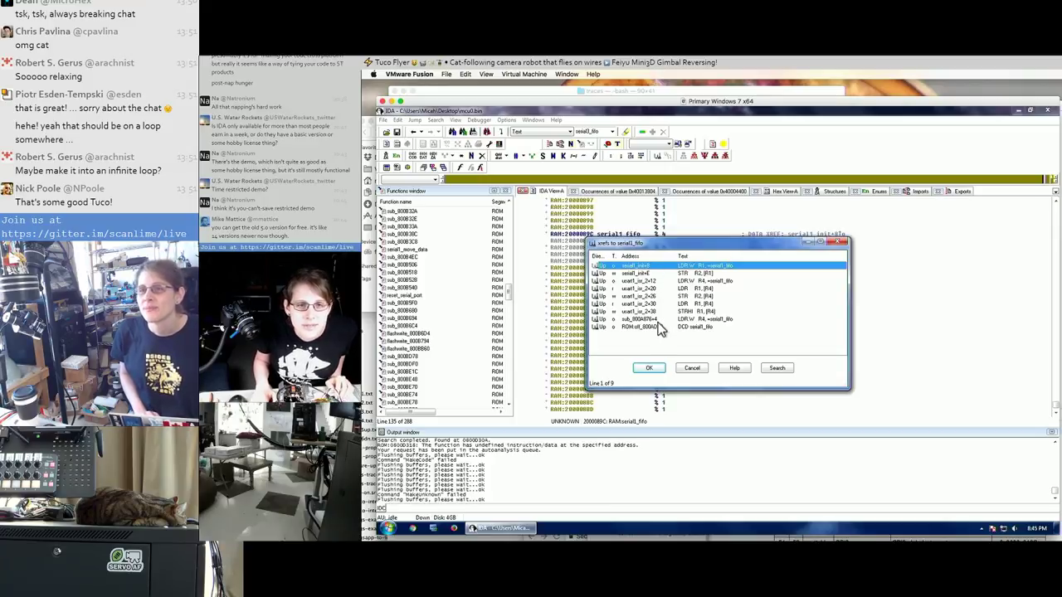
# Follow the serial1_fifo cross-reference into sub_800A876 and rename that function serial1_fifo_read
pyautogui.click(658, 321)
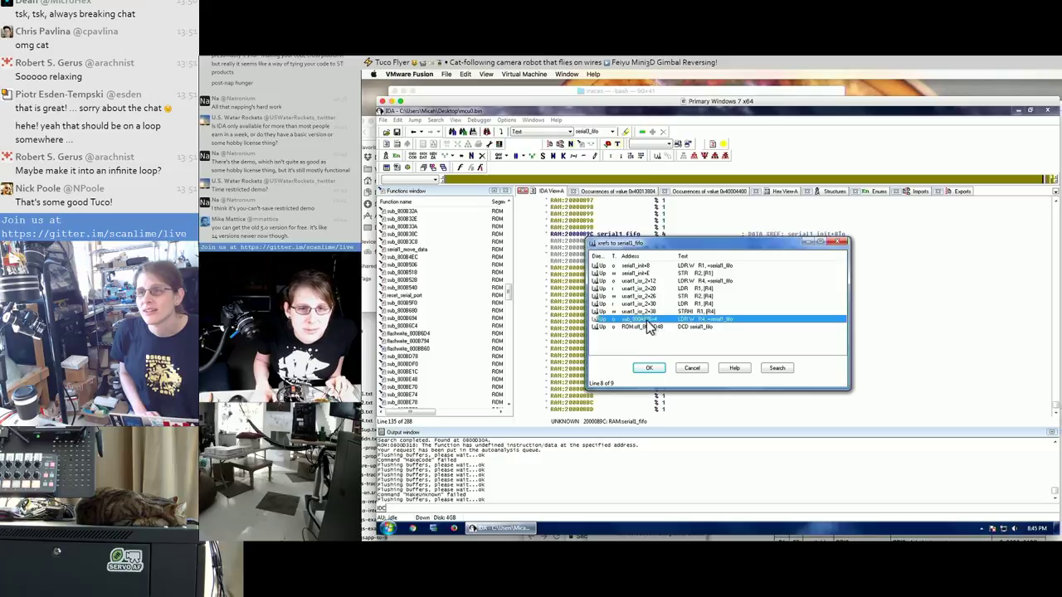
pyautogui.doubleClick(659, 322)
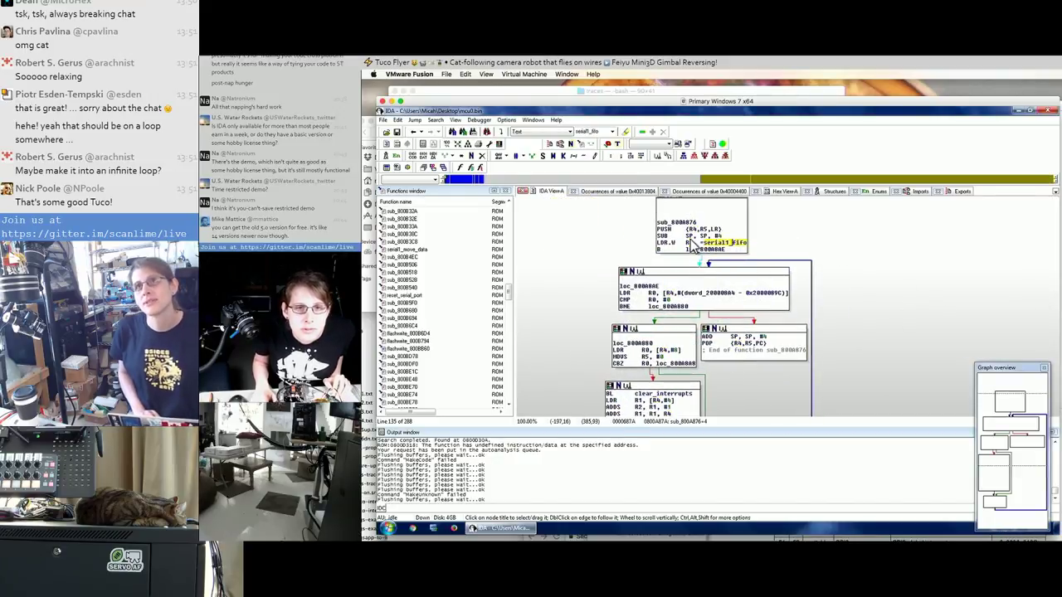
pyautogui.moveTo(869, 318); pyautogui.dragTo(916, 231)
pyautogui.click(663, 345)
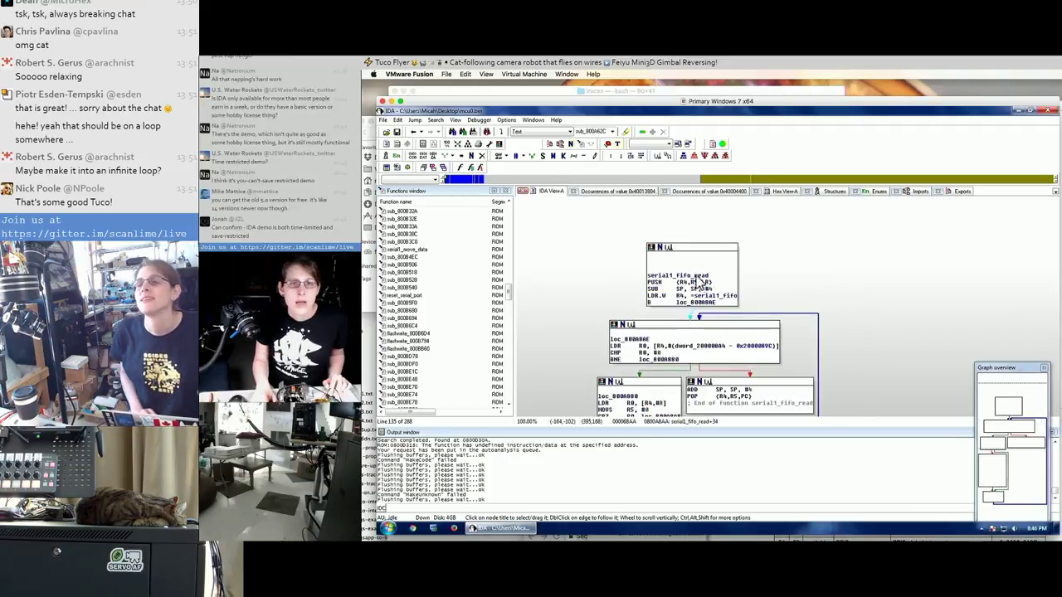
pyautogui.click(700, 277)
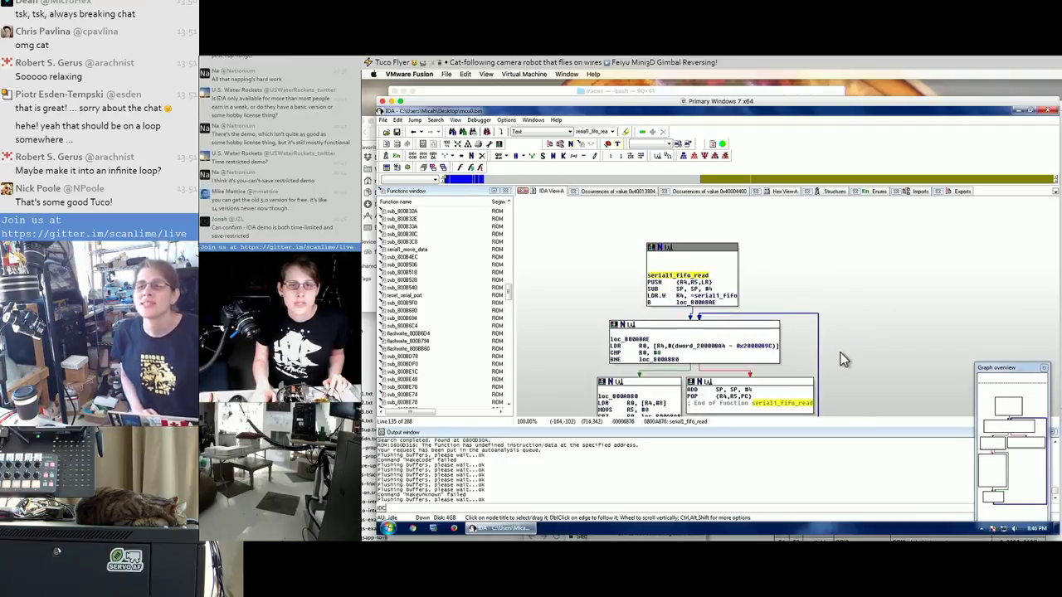
pyautogui.scroll(-10, 846, 361)
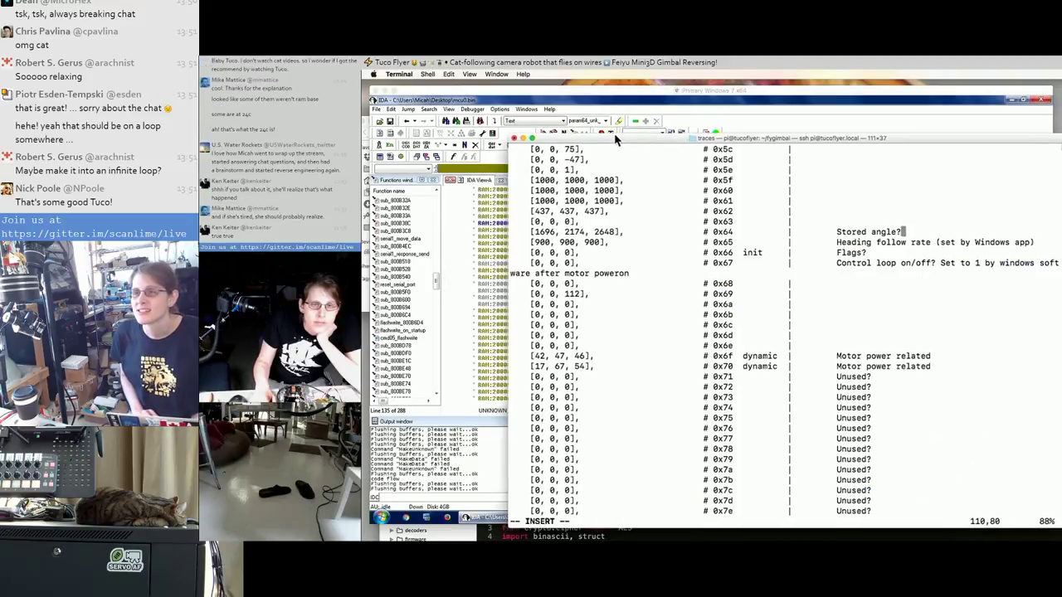
# Move the terminal window with the parameter notes aside to uncover more of the disassembly listing
pyautogui.moveTo(614, 133); pyautogui.dragTo(666, 132)
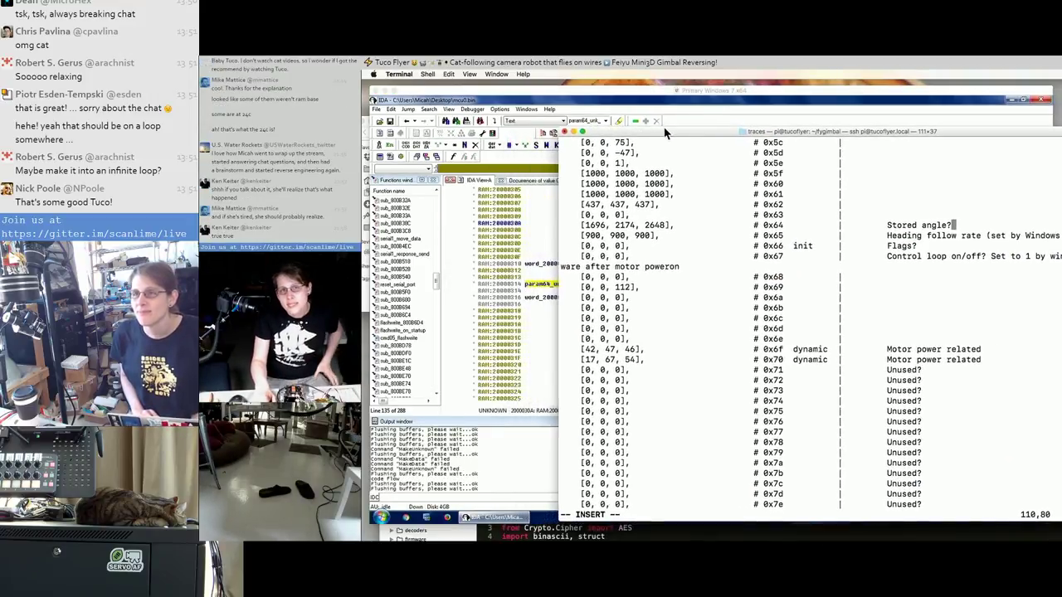
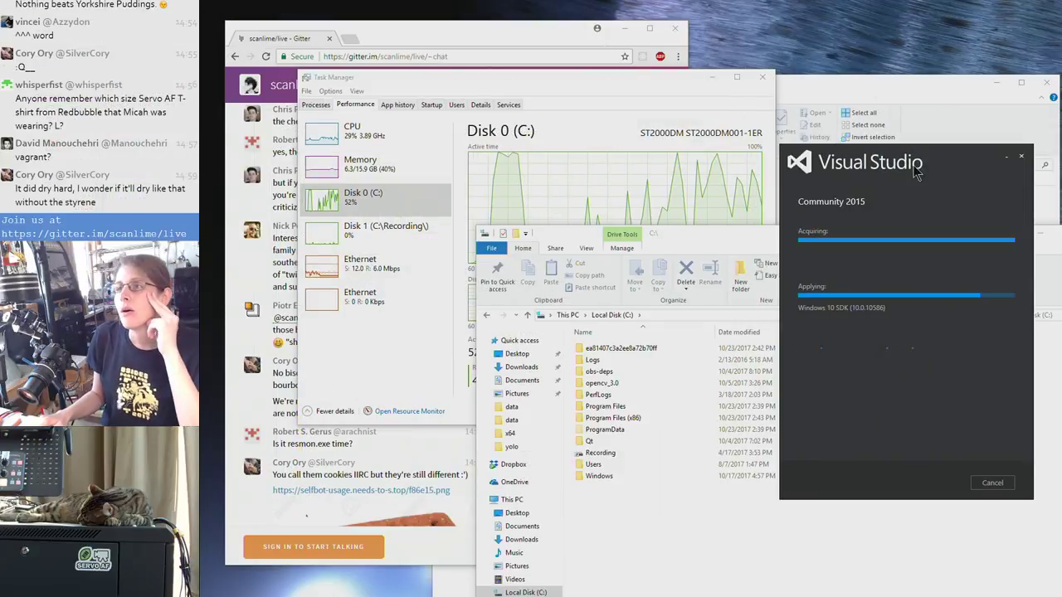
# Move the Visual Studio installer window aside and read through the recent messages in the scanlime/live Gitter chat
pyautogui.moveTo(933, 172); pyautogui.dragTo(954, 175)
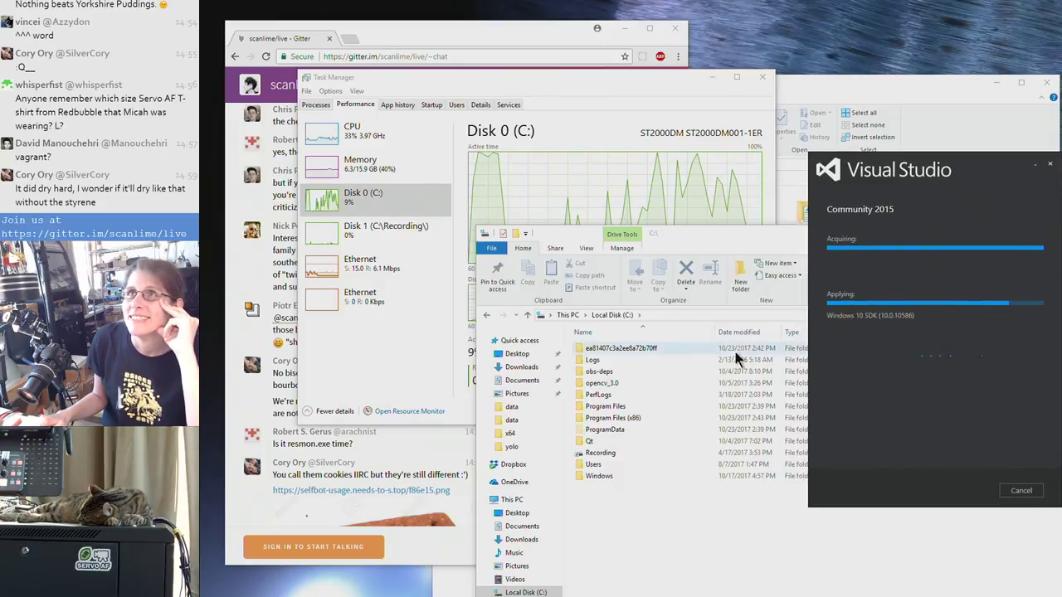
pyautogui.click(464, 501)
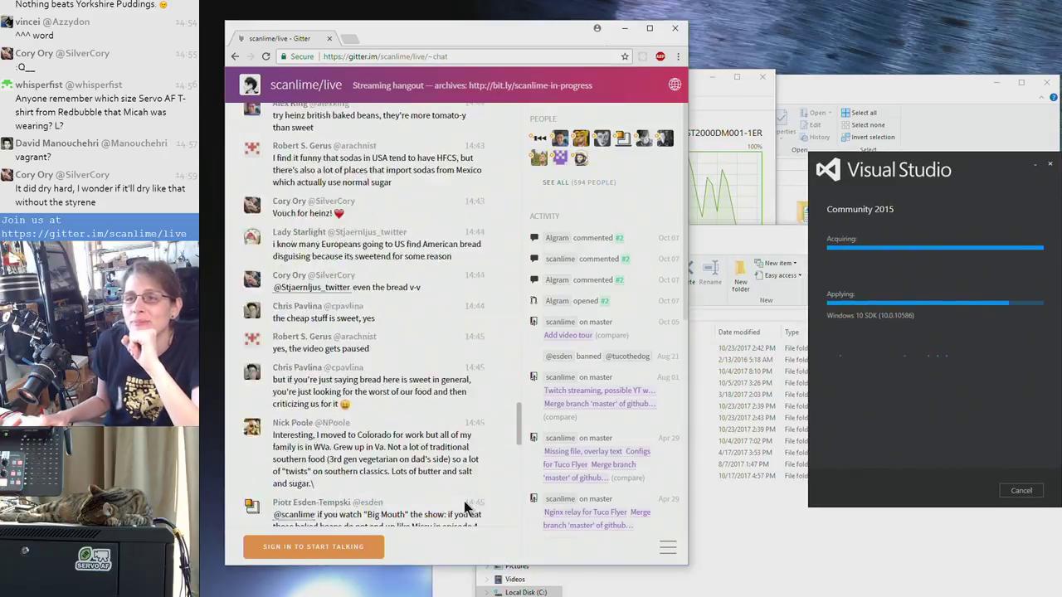
pyautogui.scroll(-10, 464, 502)
pyautogui.scroll(4, 313, 413)
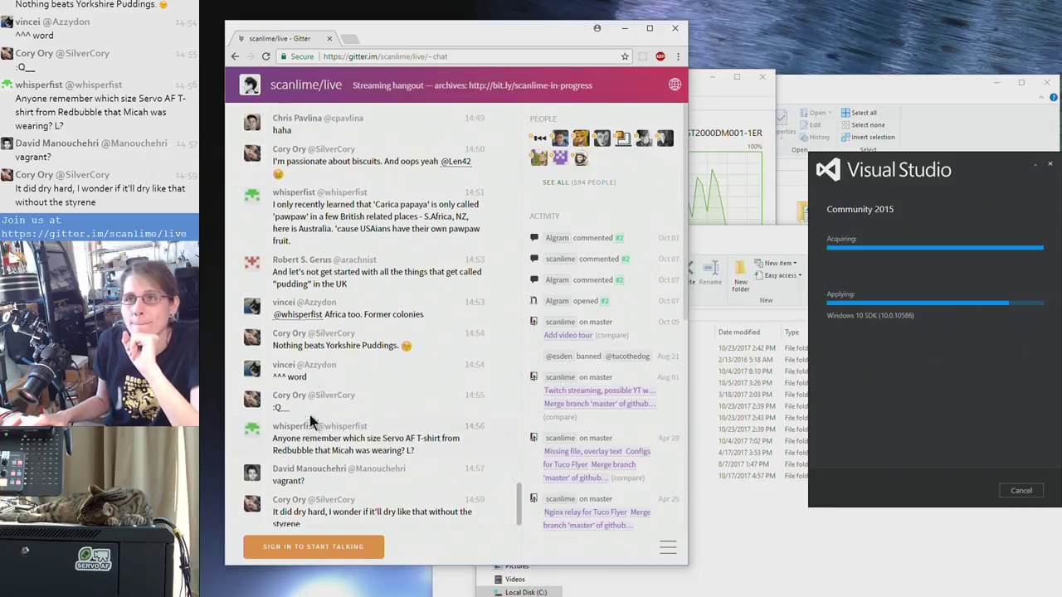
pyautogui.scroll(7, 336, 358)
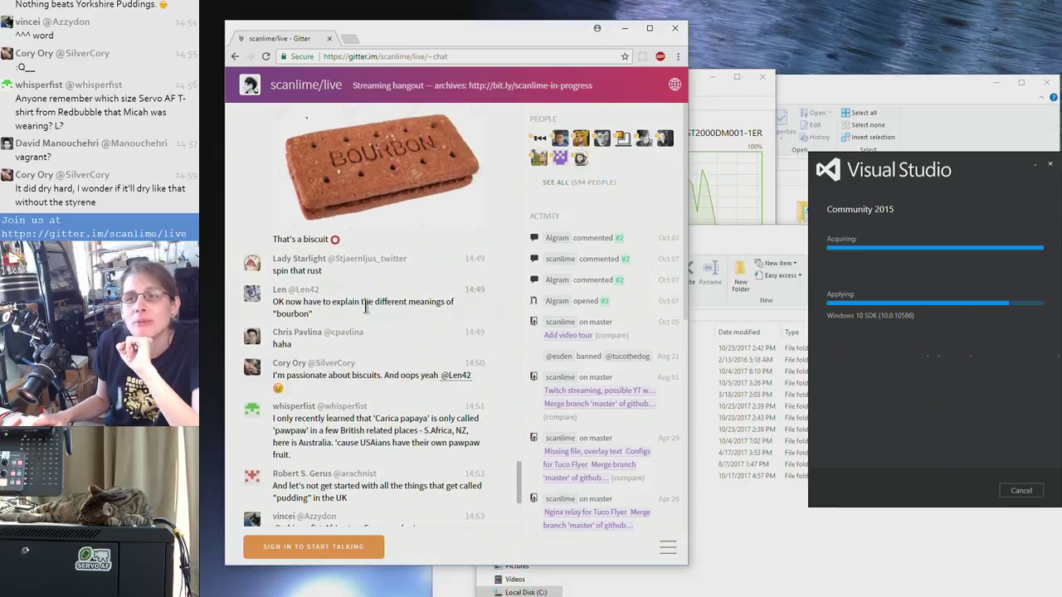
pyautogui.scroll(-11, 362, 383)
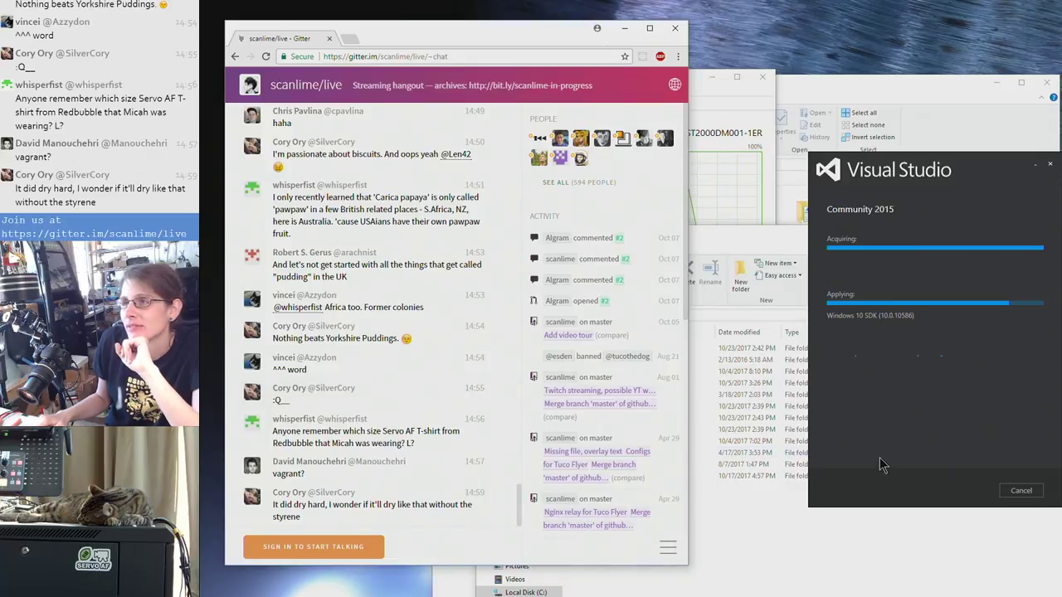
# Check the disk activity in Task Manager and search the web in a new browser tab for "bourbon cookies what does it mean!??!?!?"
pyautogui.click(711, 111)
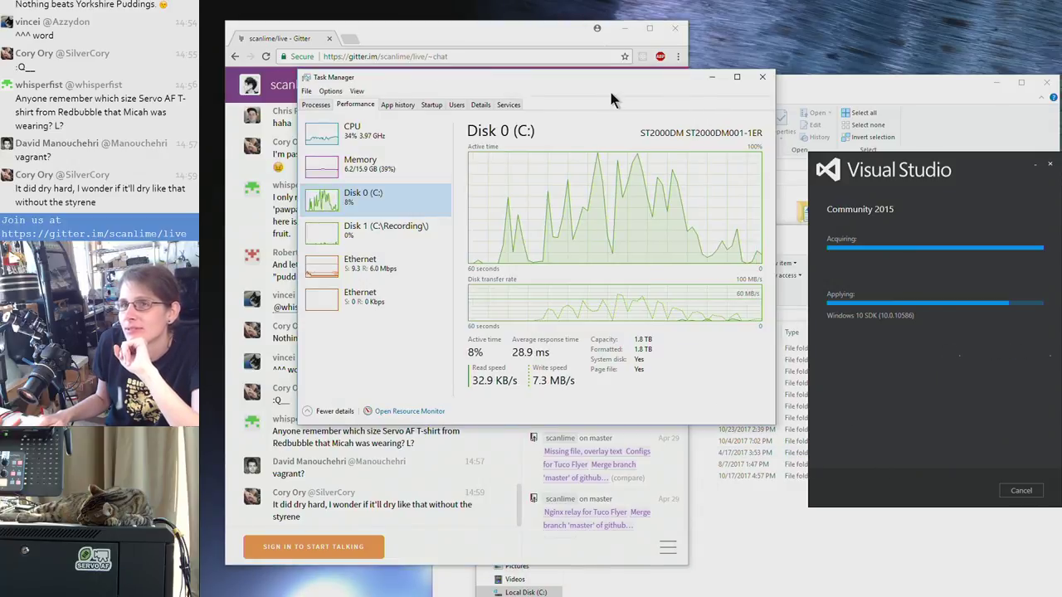
pyautogui.click(352, 45)
pyautogui.click(350, 39)
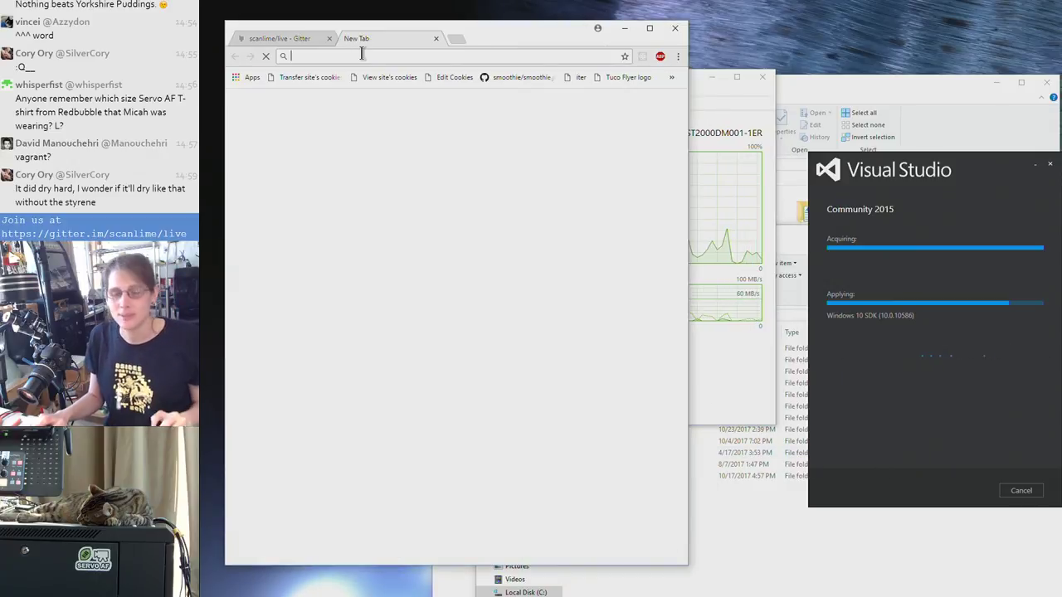
pyautogui.write('bourbon cook')
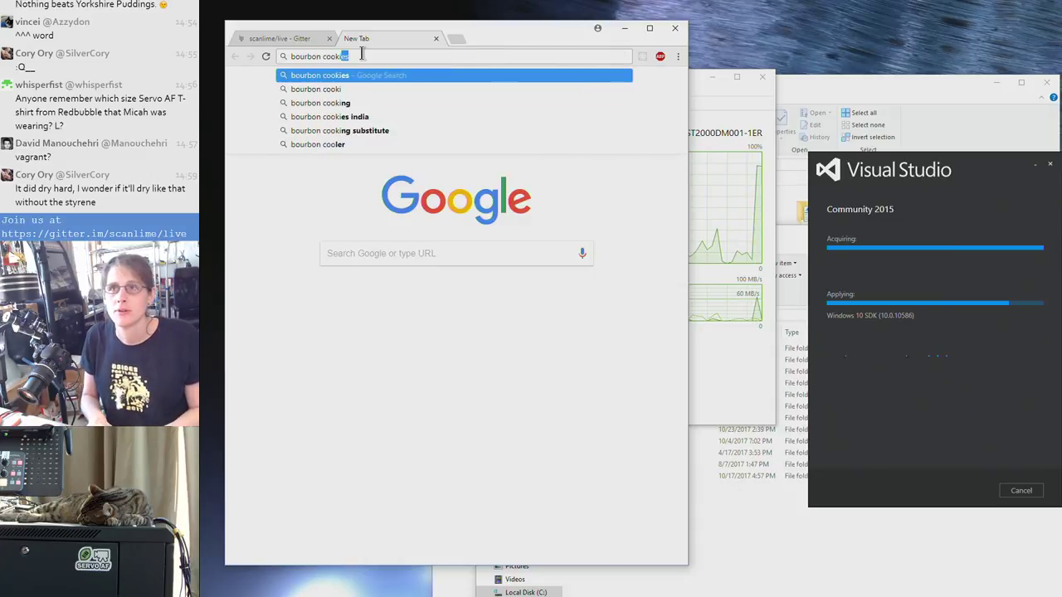
pyautogui.write('ies what does')
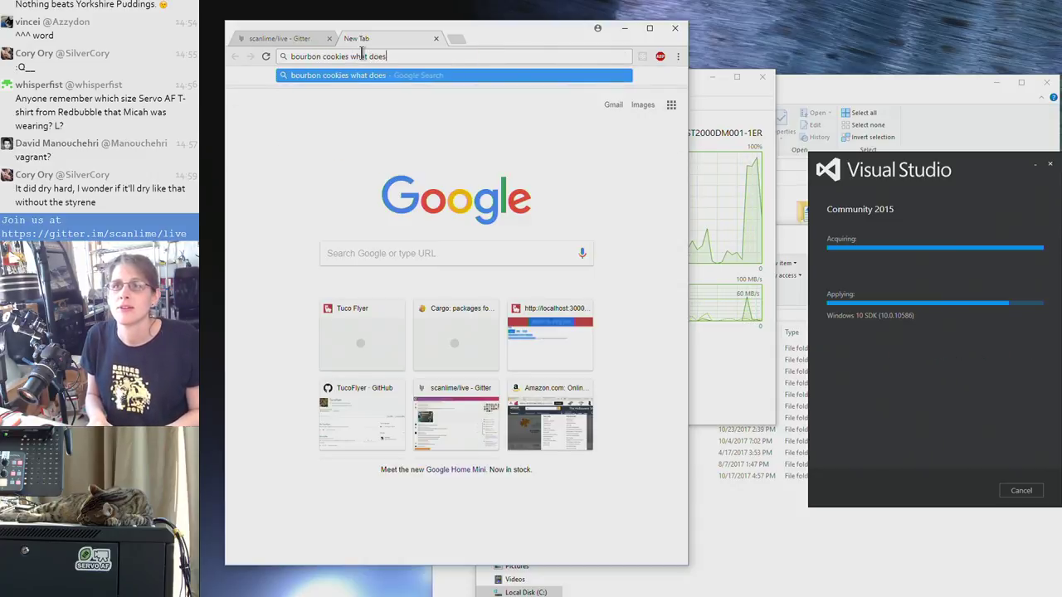
pyautogui.write(' it mean!??!?!?')
pyautogui.press('Return')
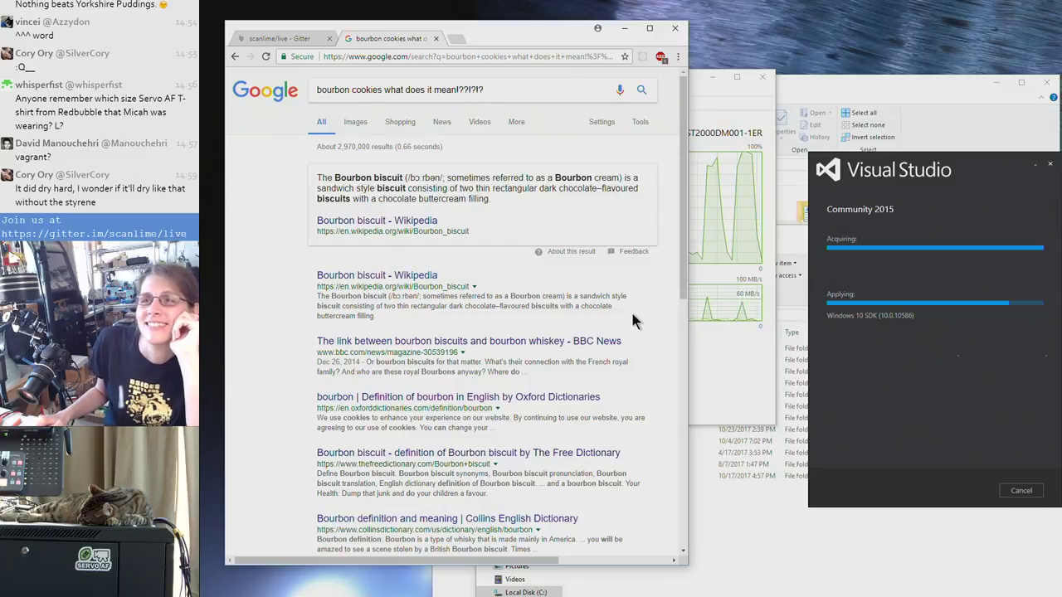
# Open the Wikipedia article on the Bourbon biscuit from the search results and read it
pyautogui.click(436, 222)
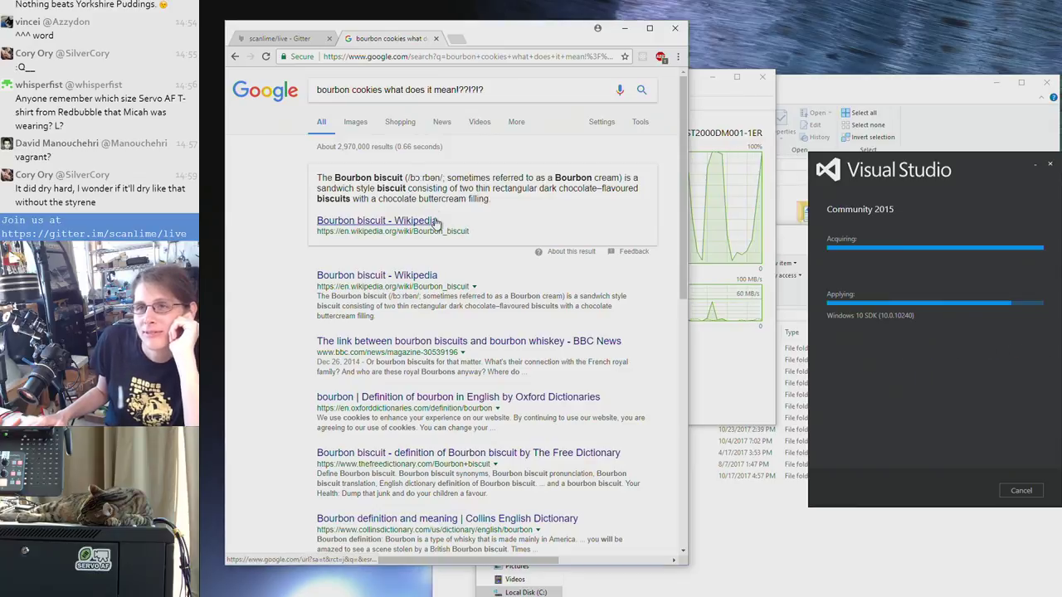
pyautogui.rightClick(433, 223)
pyautogui.click(428, 223)
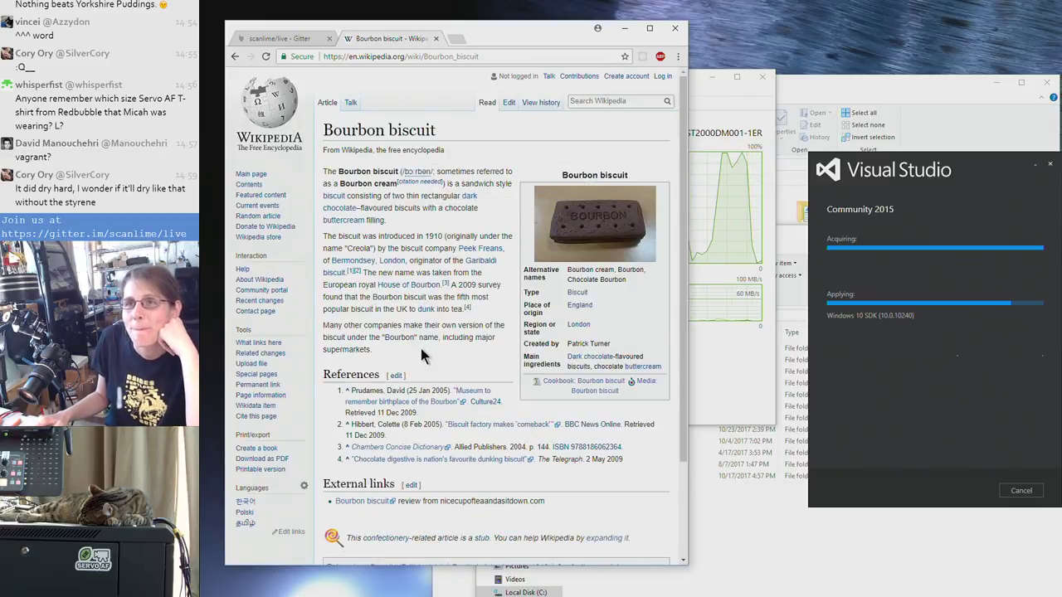
pyautogui.scroll(-1, 421, 355)
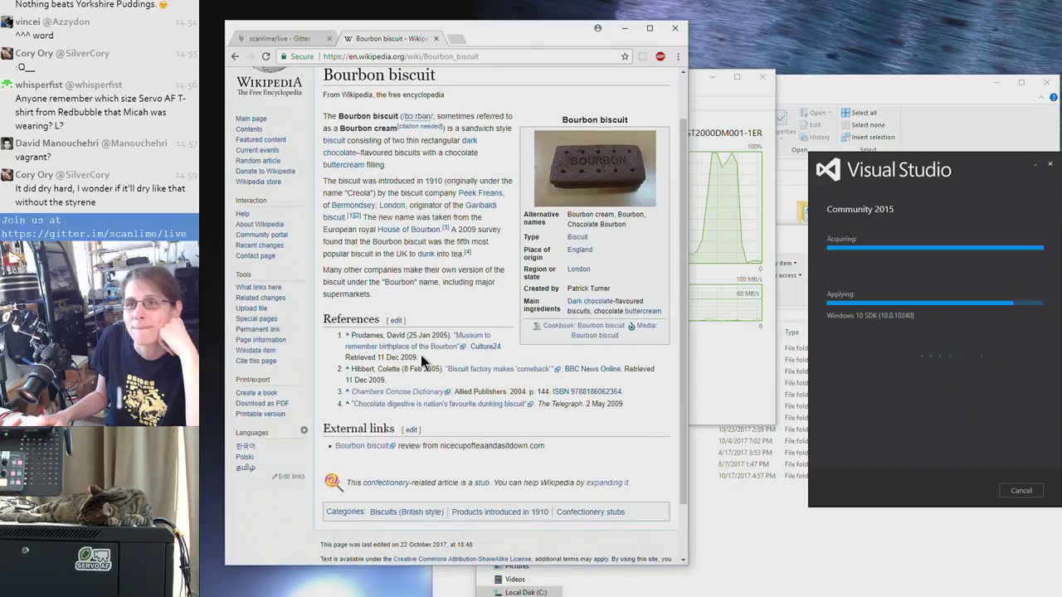
pyautogui.scroll(1, 421, 355)
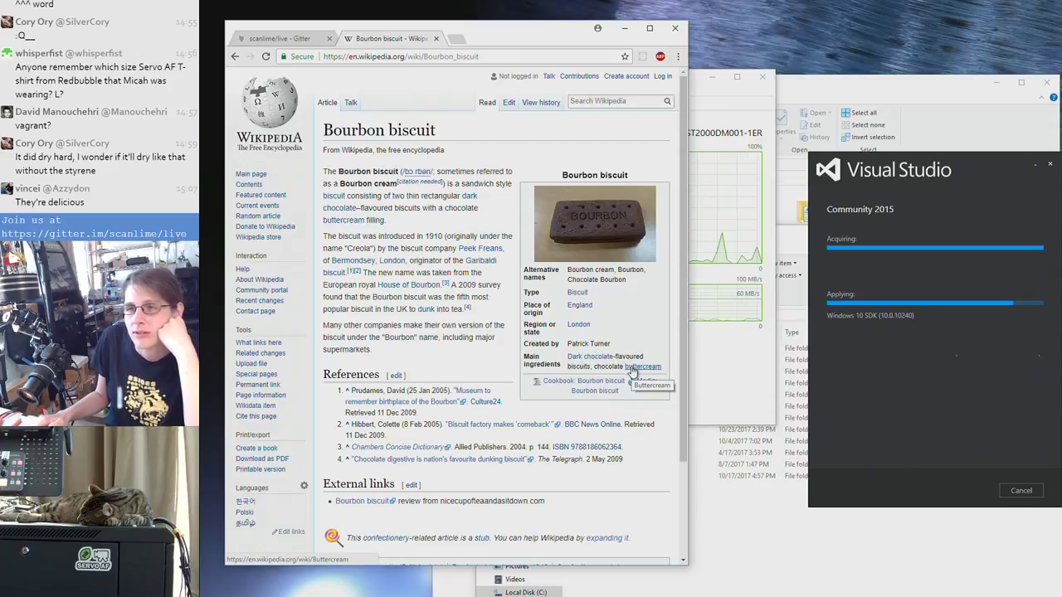
# View the article's biscuit photo enlarged, close the viewer and look over the references and external links
pyautogui.click(604, 245)
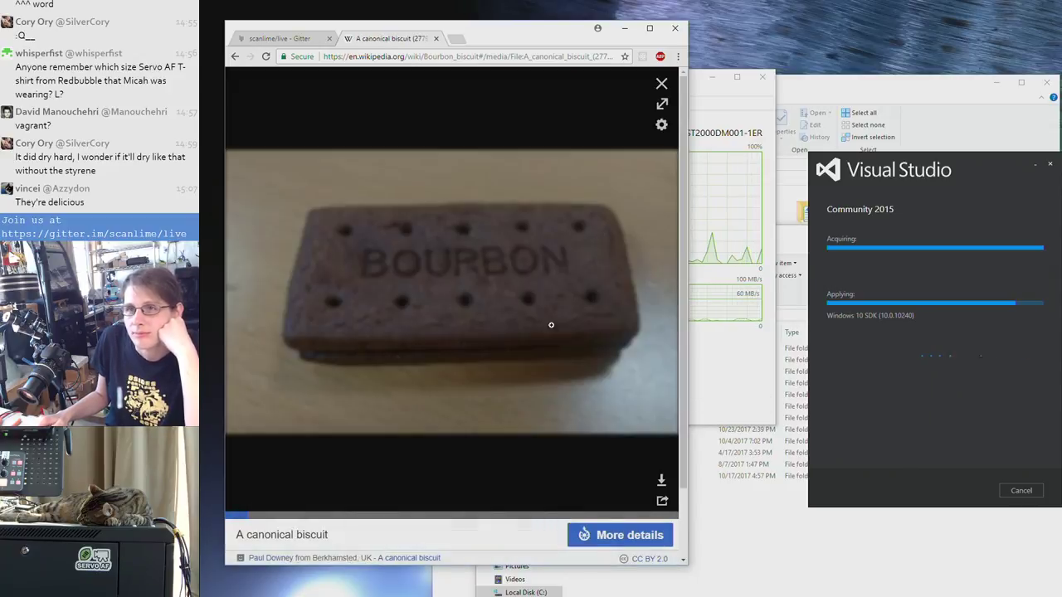
pyautogui.click(661, 86)
pyautogui.scroll(-5, 455, 223)
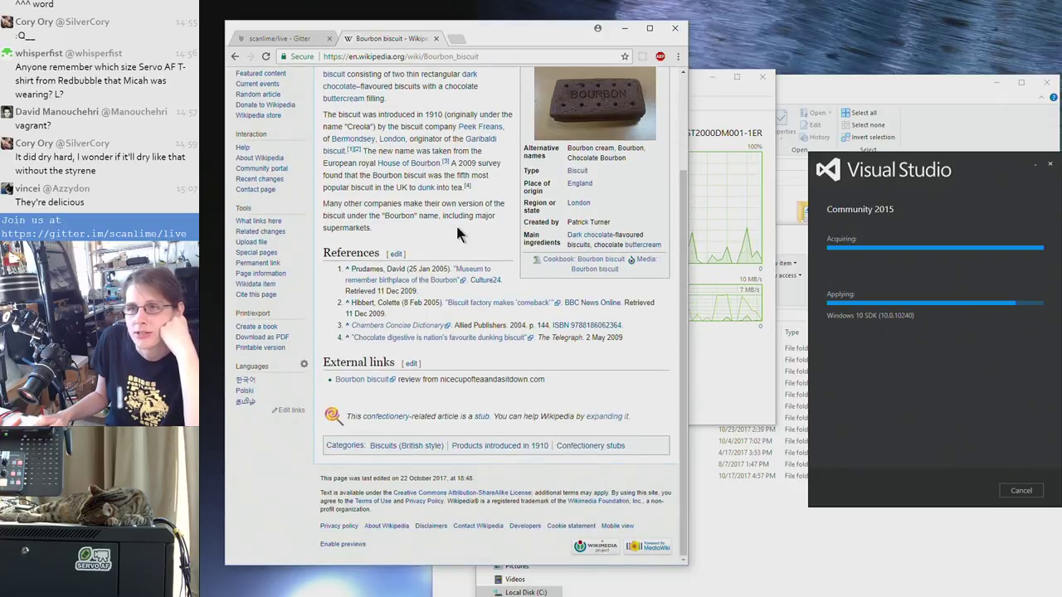
# Close the Wikipedia page and move the Task Manager window so it overlaps the browser less
pyautogui.click(436, 39)
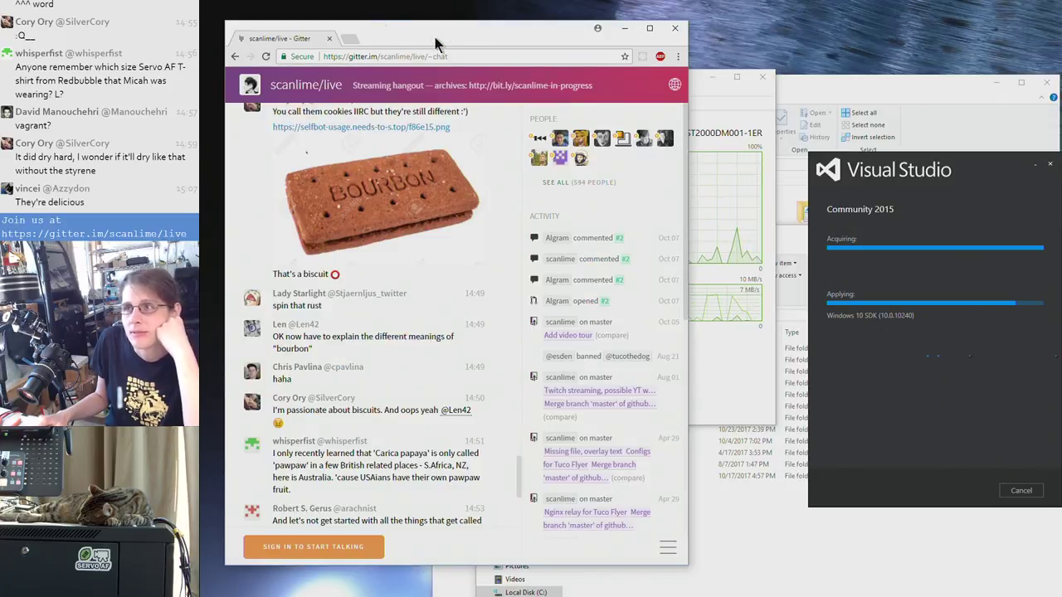
pyautogui.click(759, 367)
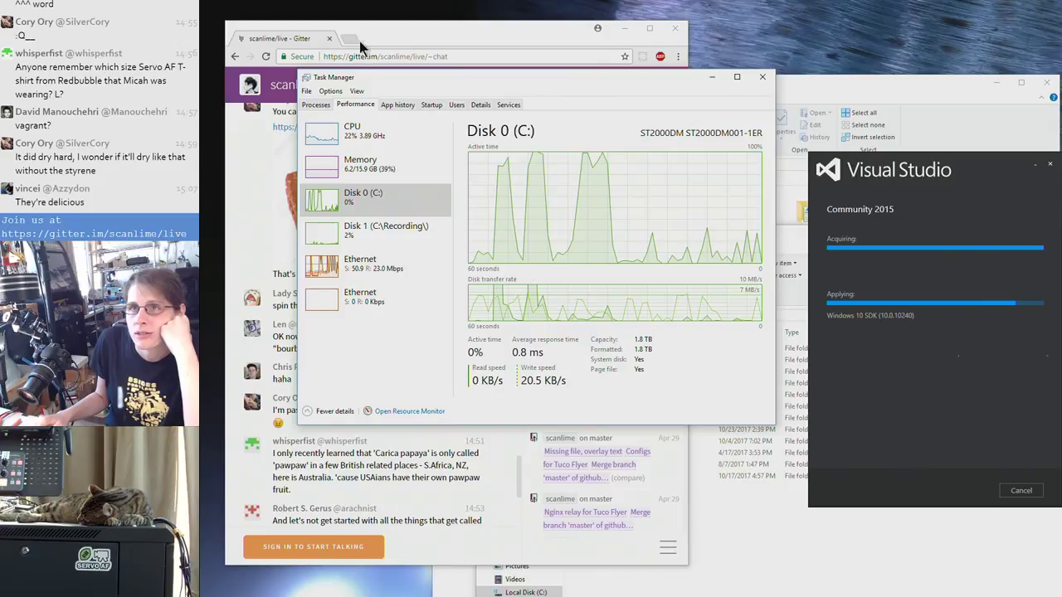
pyautogui.moveTo(433, 80); pyautogui.dragTo(649, 44)
# Open newegg.com in a new browser tab and look over the home page and its product categories
pyautogui.click(491, 44)
pyautogui.click(350, 38)
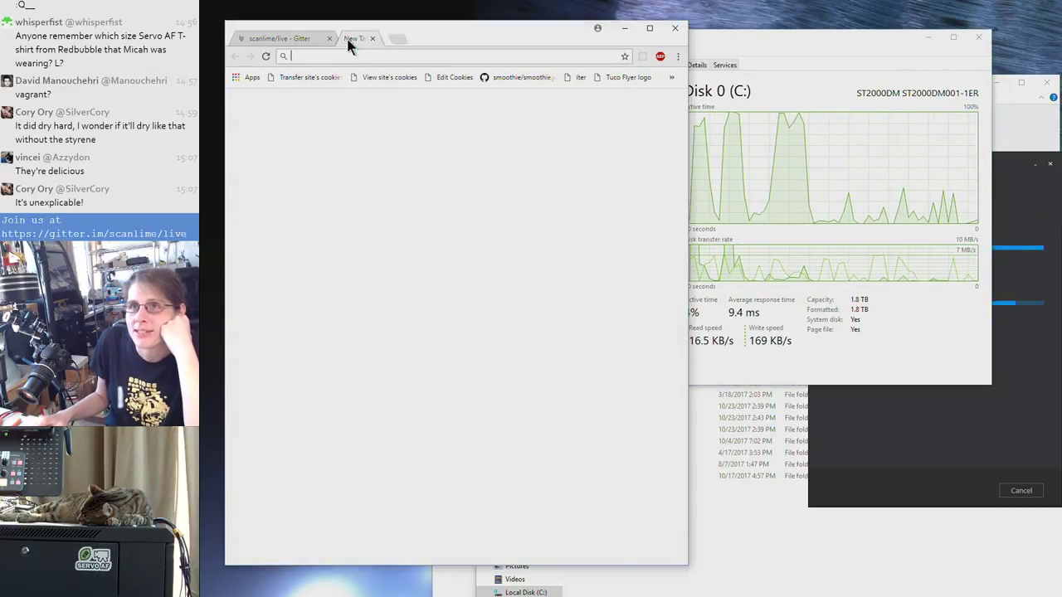
pyautogui.write('newegg')
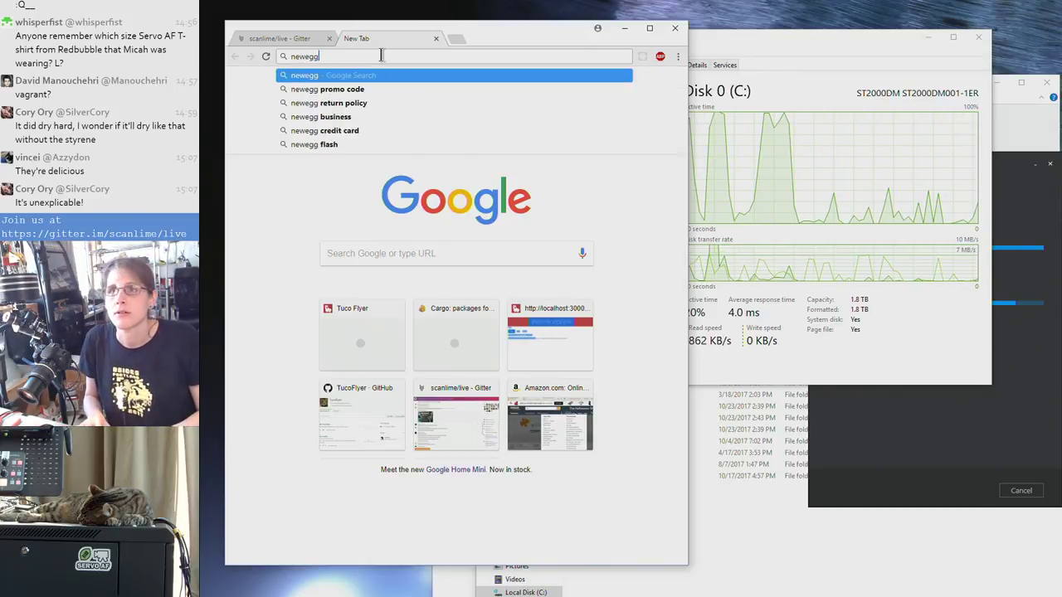
pyautogui.hotkey('ctrl', 'Return')
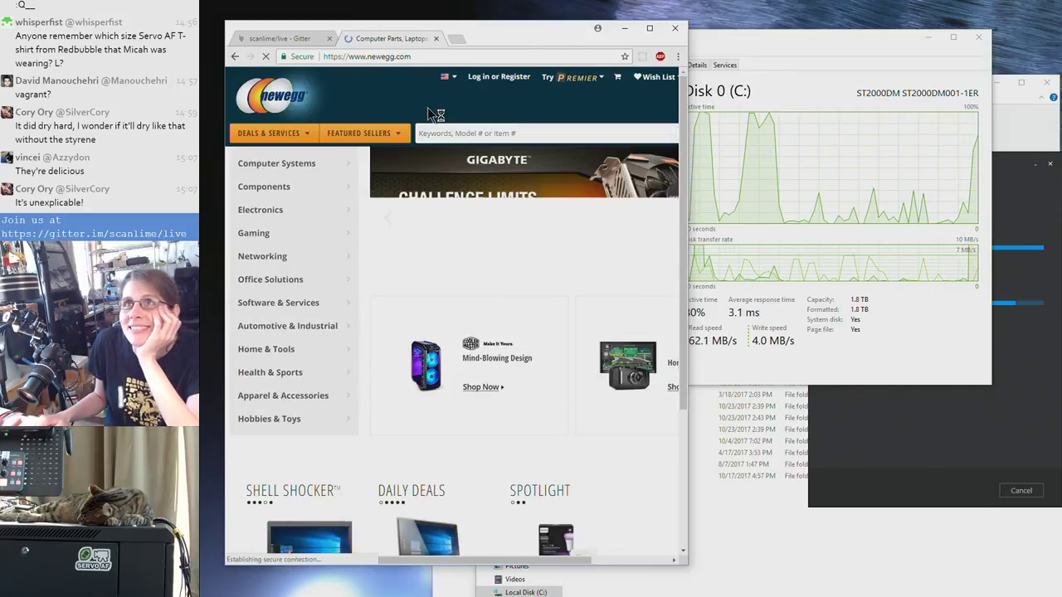
pyautogui.moveTo(348, 186)
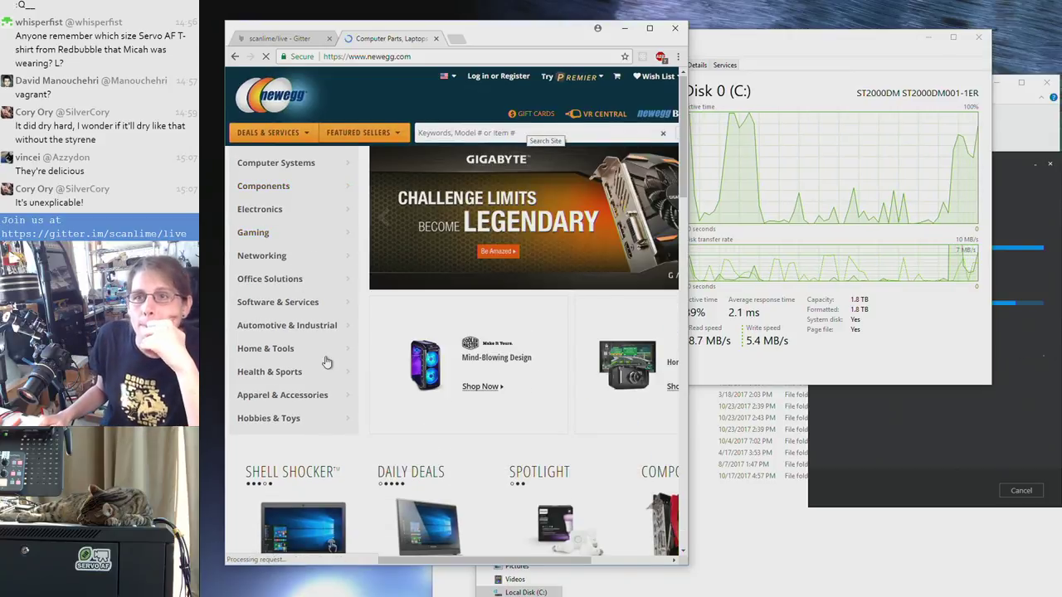
pyautogui.scroll(-2, 319, 386)
pyautogui.scroll(-4, 317, 381)
pyautogui.scroll(6, 314, 376)
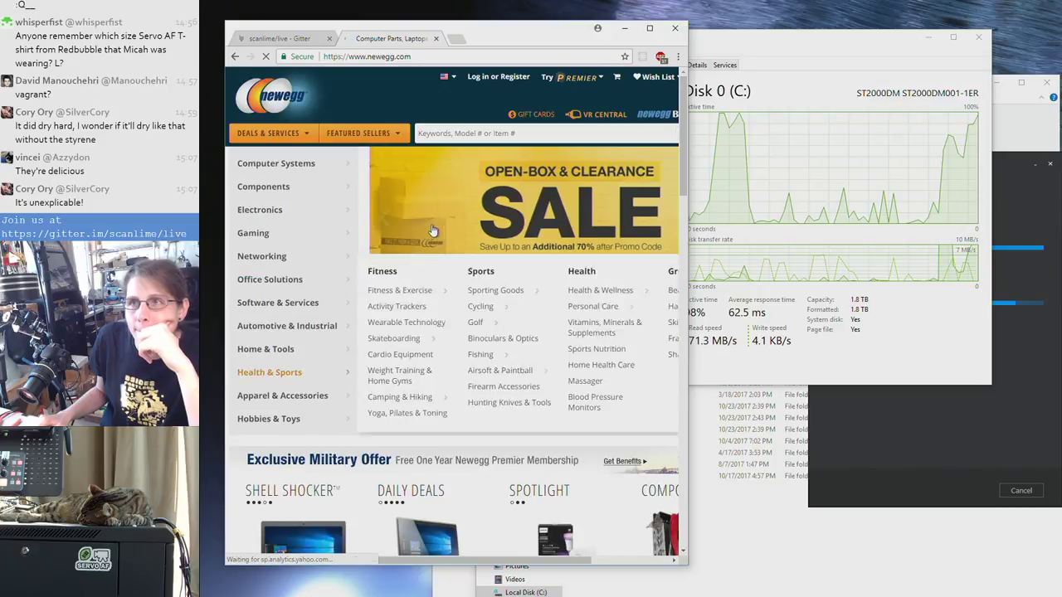
pyautogui.moveTo(308, 134)
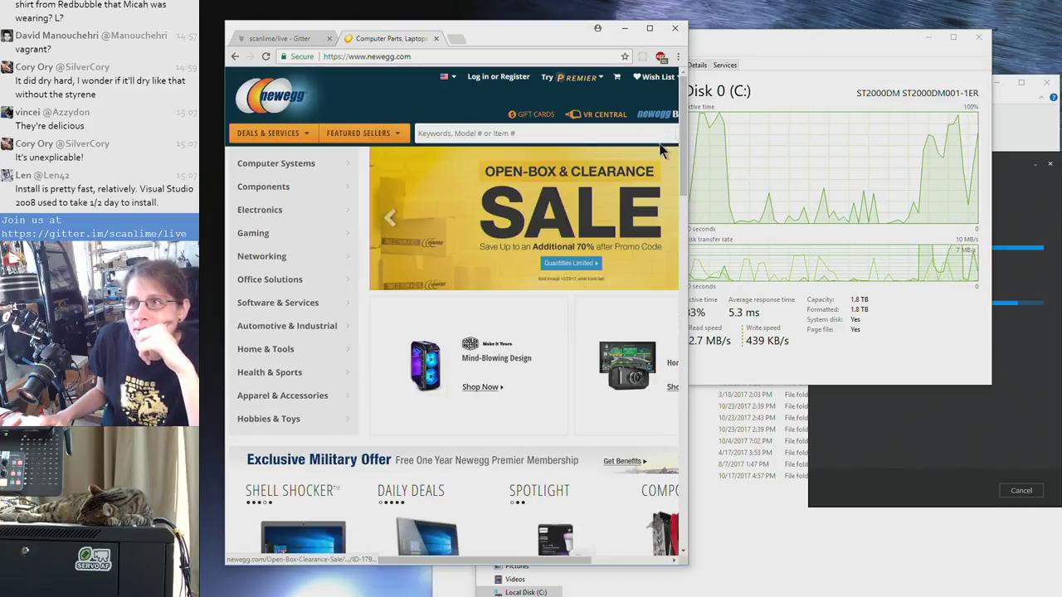
# Widen the browser window to show the full Newegg page and open the SSDs category under Components
pyautogui.moveTo(686, 143); pyautogui.dragTo(929, 142)
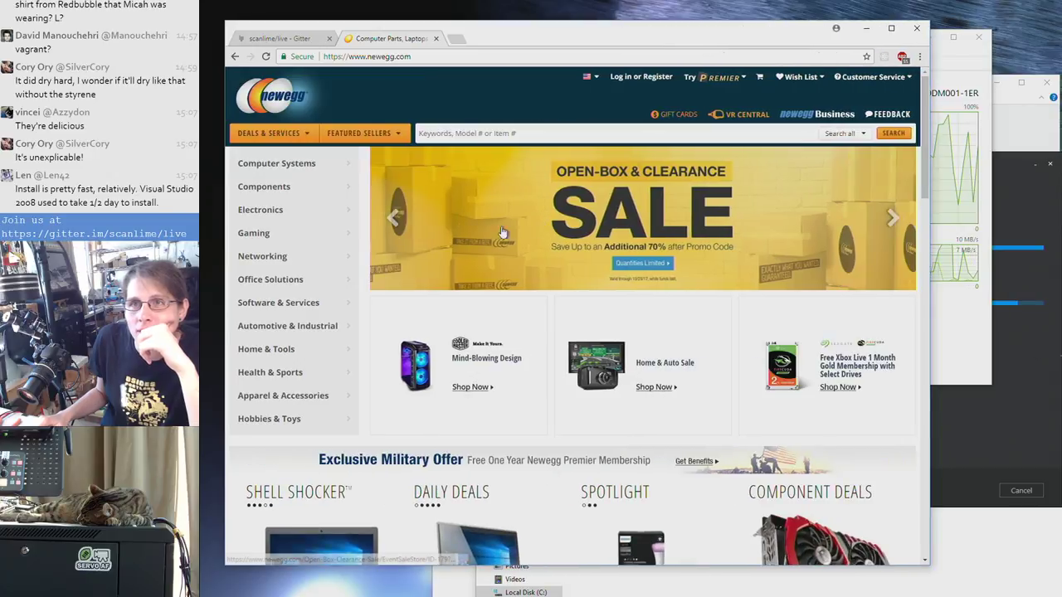
pyautogui.moveTo(314, 191)
pyautogui.click(477, 198)
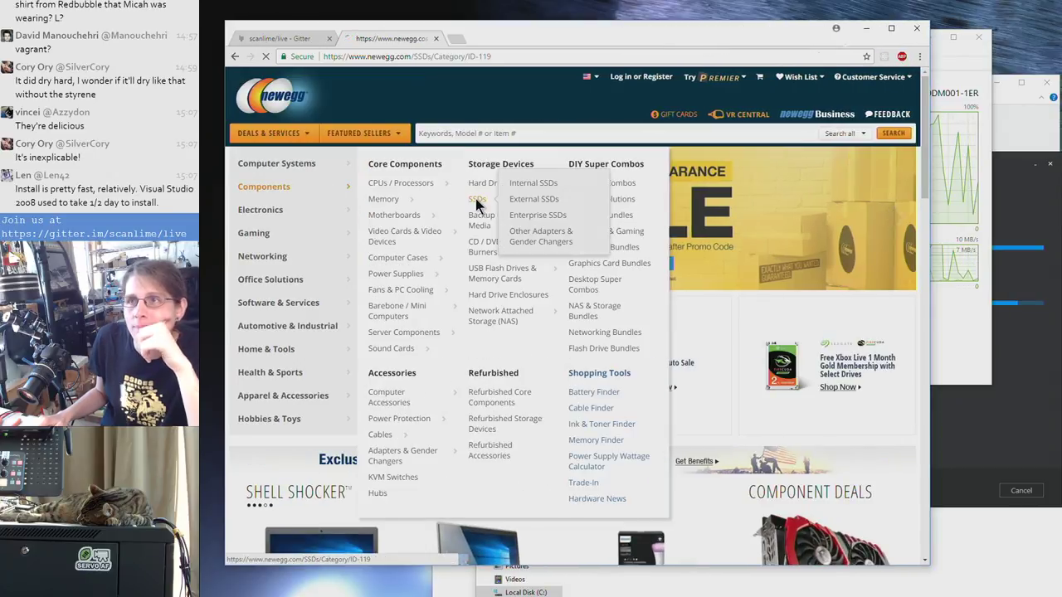
# Look over the SSD category page's form factors and their storage capacity ranges
pyautogui.scroll(-2, 425, 340)
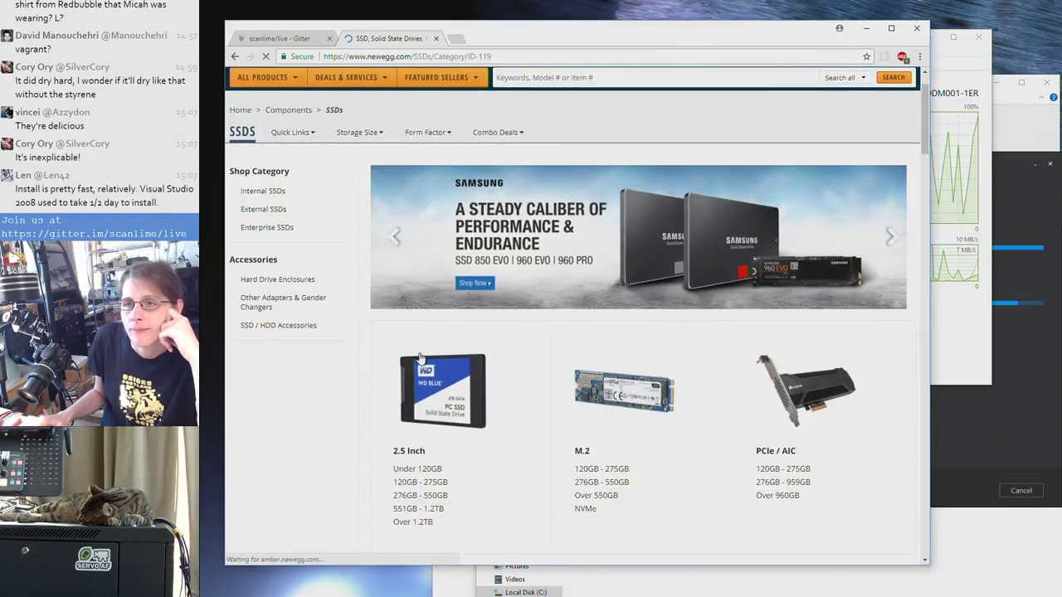
pyautogui.scroll(-1, 369, 386)
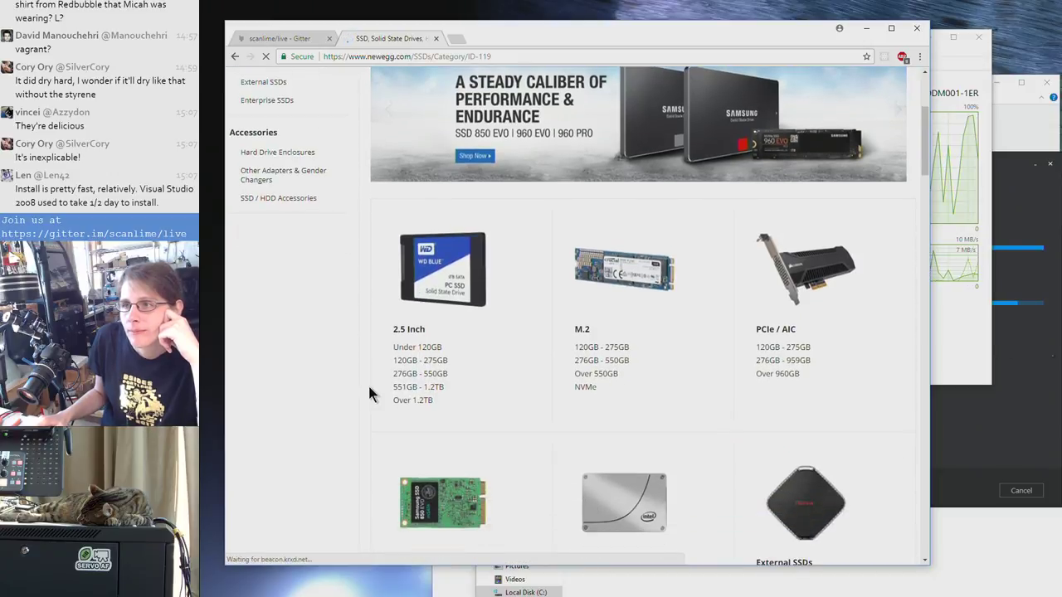
pyautogui.scroll(-1, 369, 388)
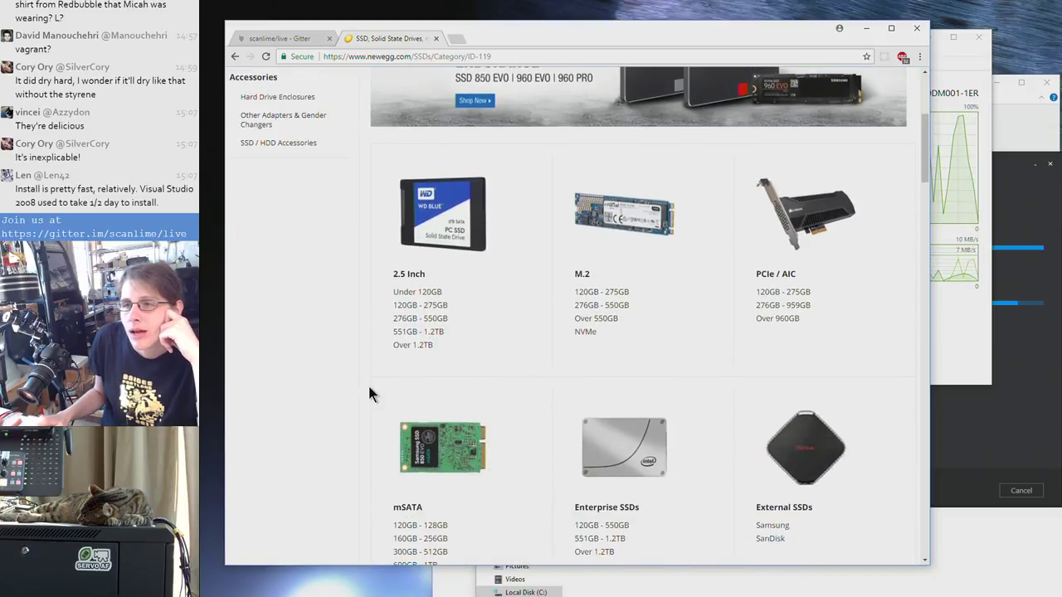
pyautogui.scroll(-1, 370, 395)
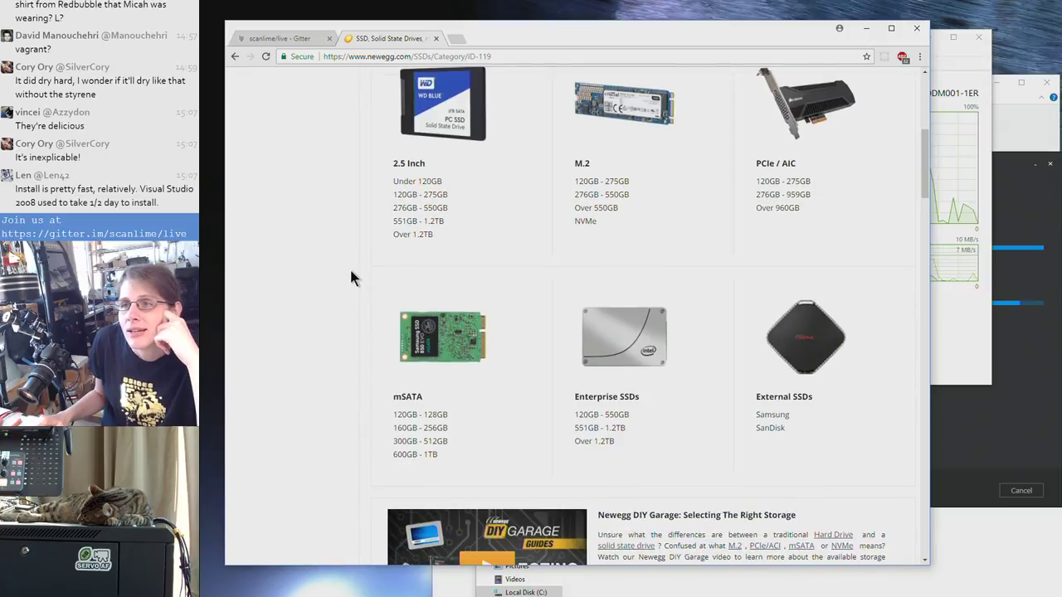
pyautogui.scroll(-3, 361, 280)
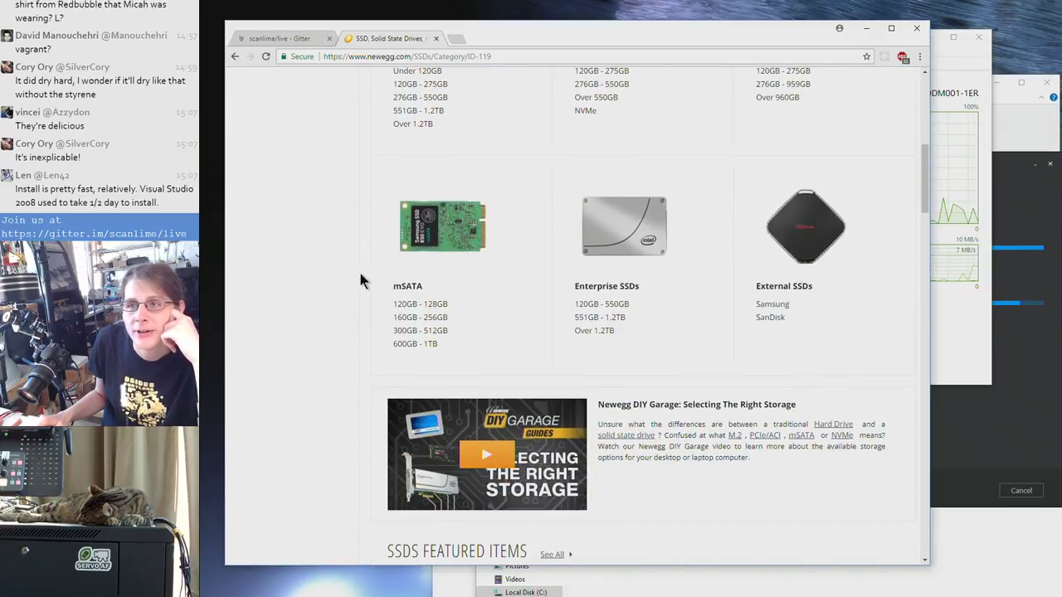
pyautogui.scroll(4, 361, 280)
pyautogui.scroll(1, 360, 280)
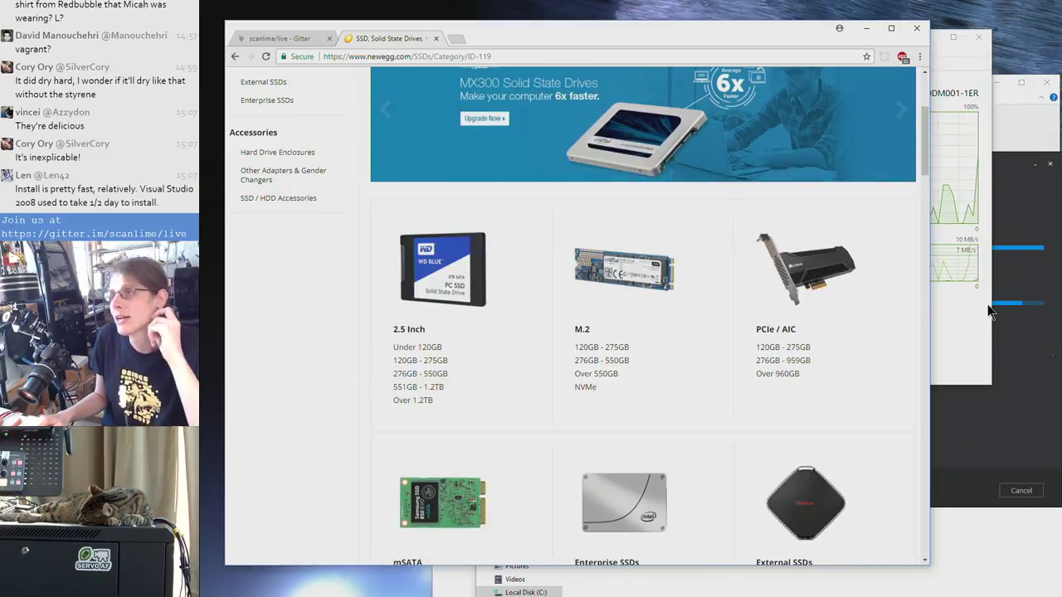
# Move the Task Manager window down and to the right, and return to the browser
pyautogui.click(947, 323)
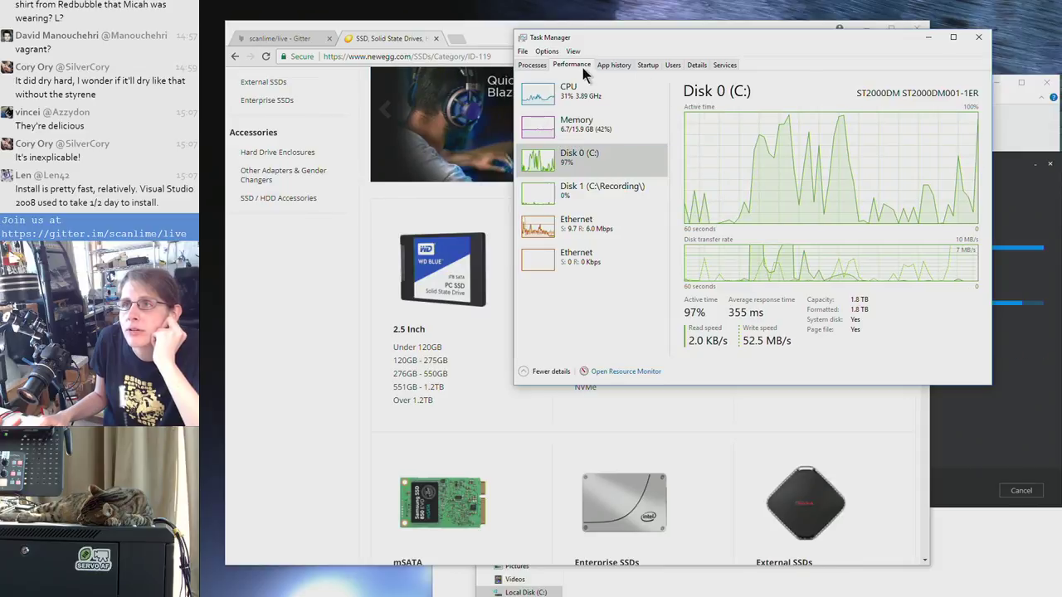
pyautogui.moveTo(853, 38); pyautogui.dragTo(912, 124)
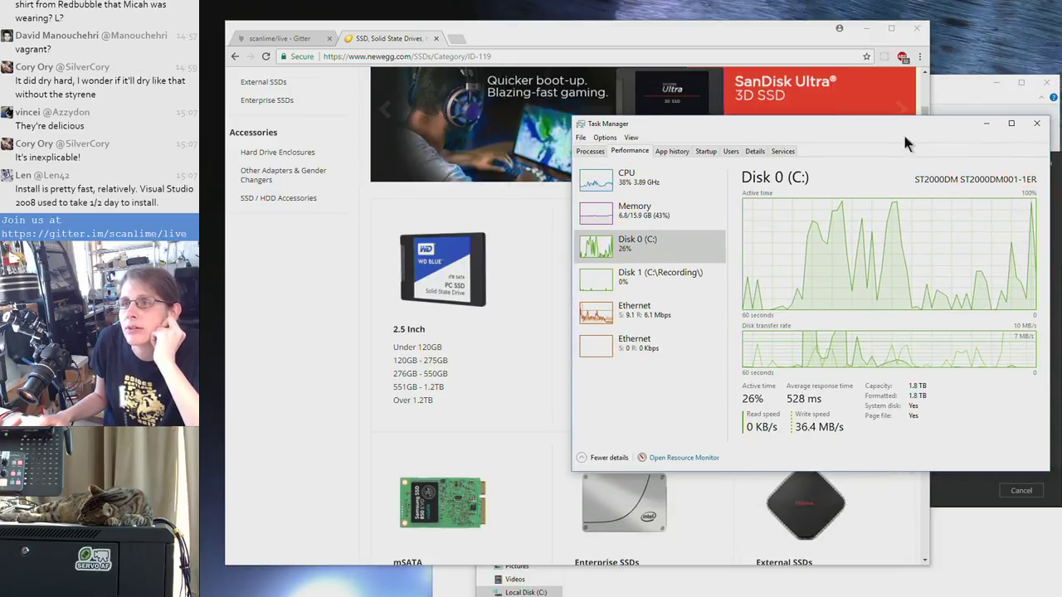
pyautogui.click(262, 378)
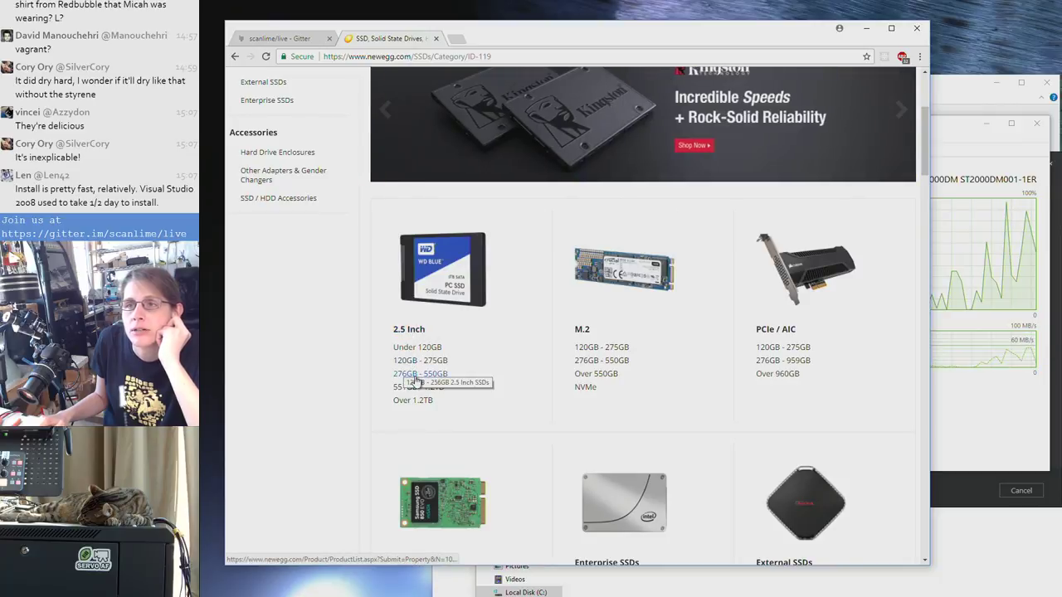
# Open the 2.5 Inch SSD listing for 120GB - 275GB and browse its products and prices through to the page's end
pyautogui.click(418, 370)
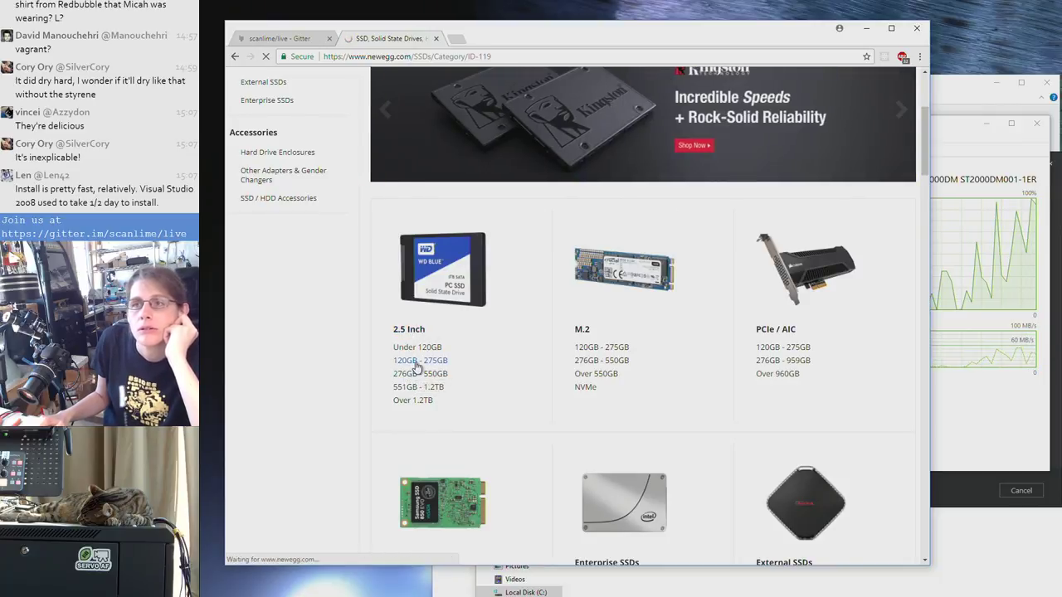
pyautogui.scroll(-2, 562, 427)
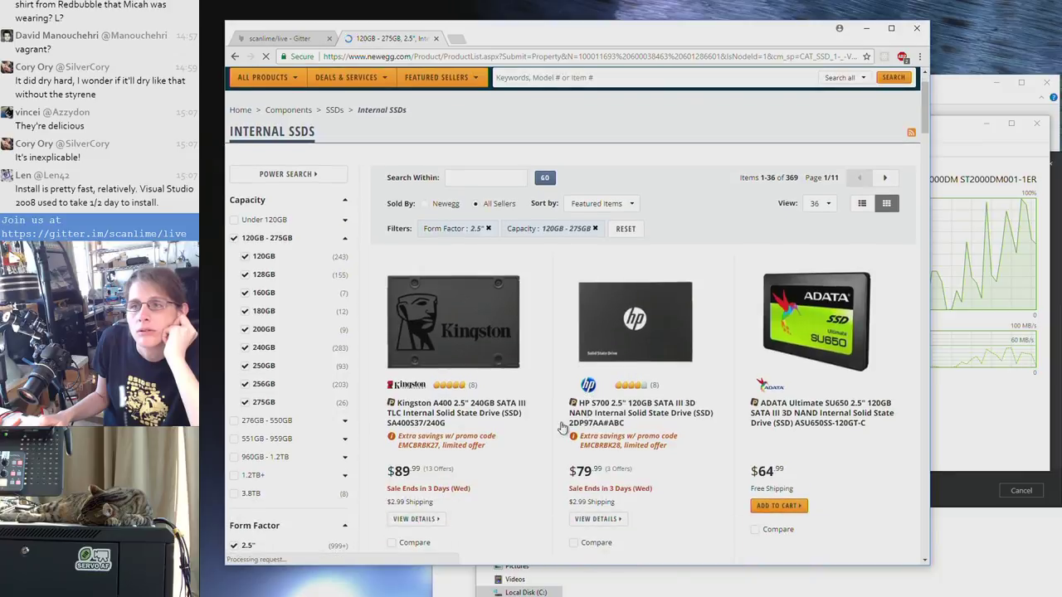
pyautogui.scroll(-1, 581, 496)
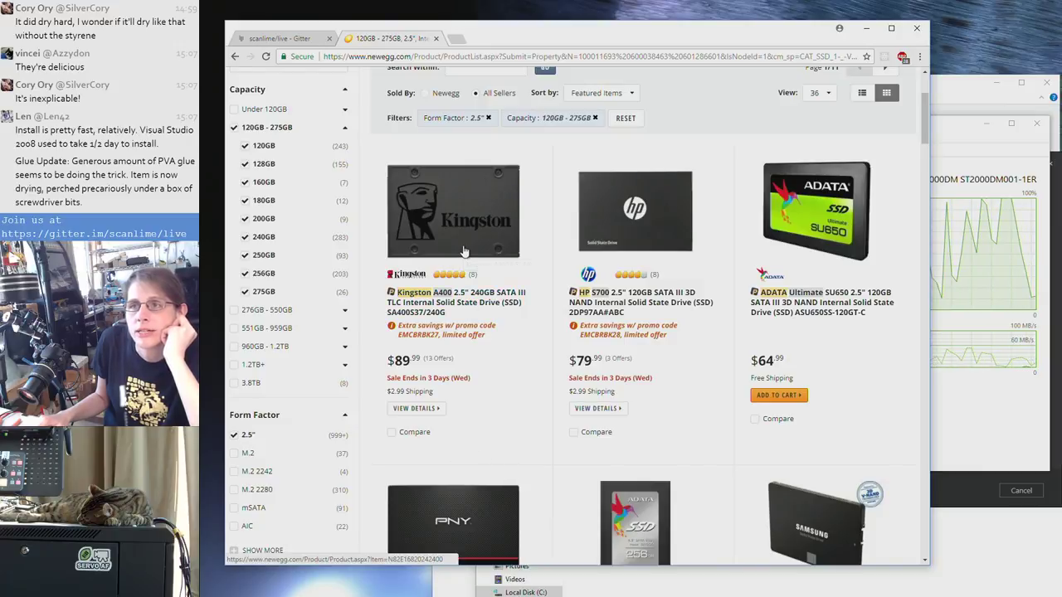
pyautogui.scroll(-3, 525, 353)
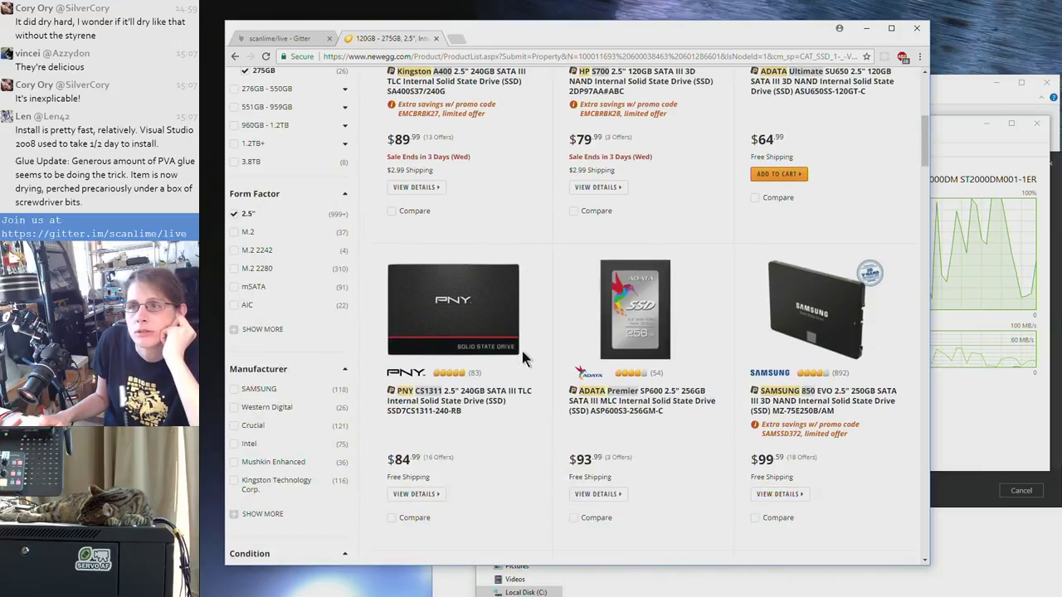
pyautogui.scroll(-4, 511, 445)
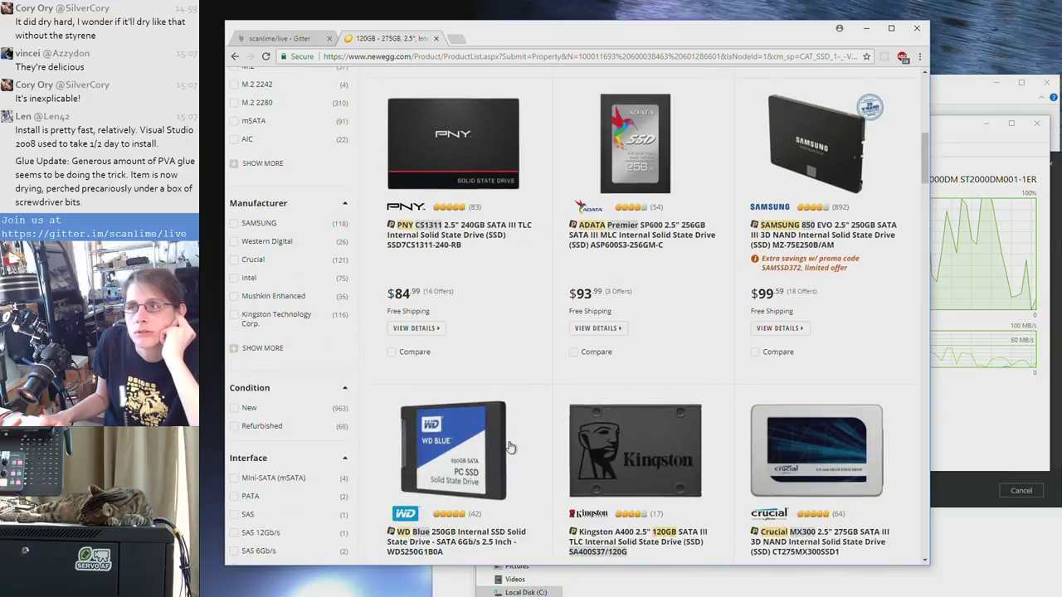
pyautogui.scroll(-2, 509, 441)
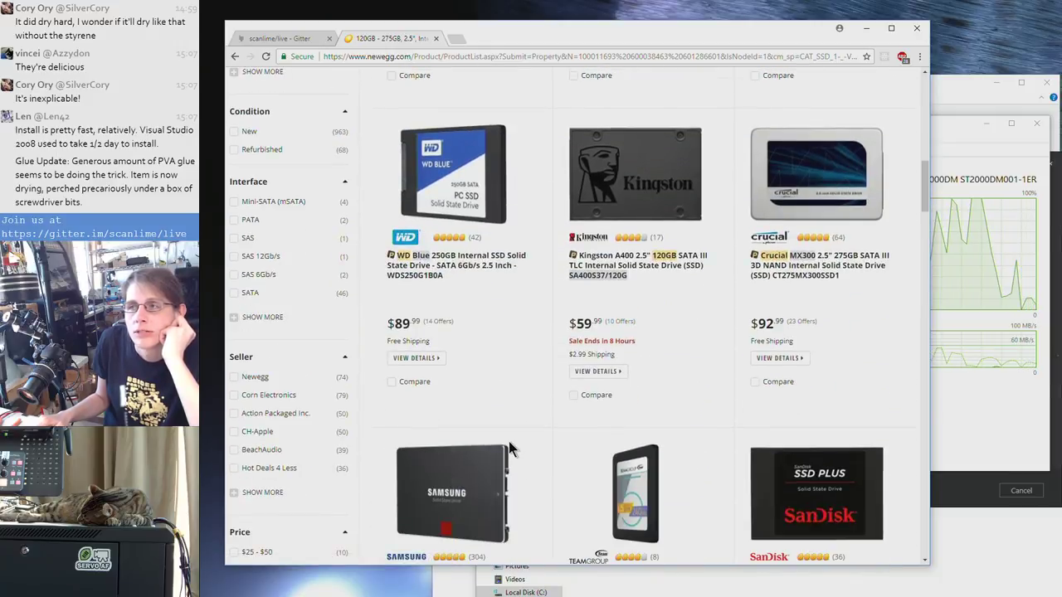
pyautogui.scroll(-2, 510, 449)
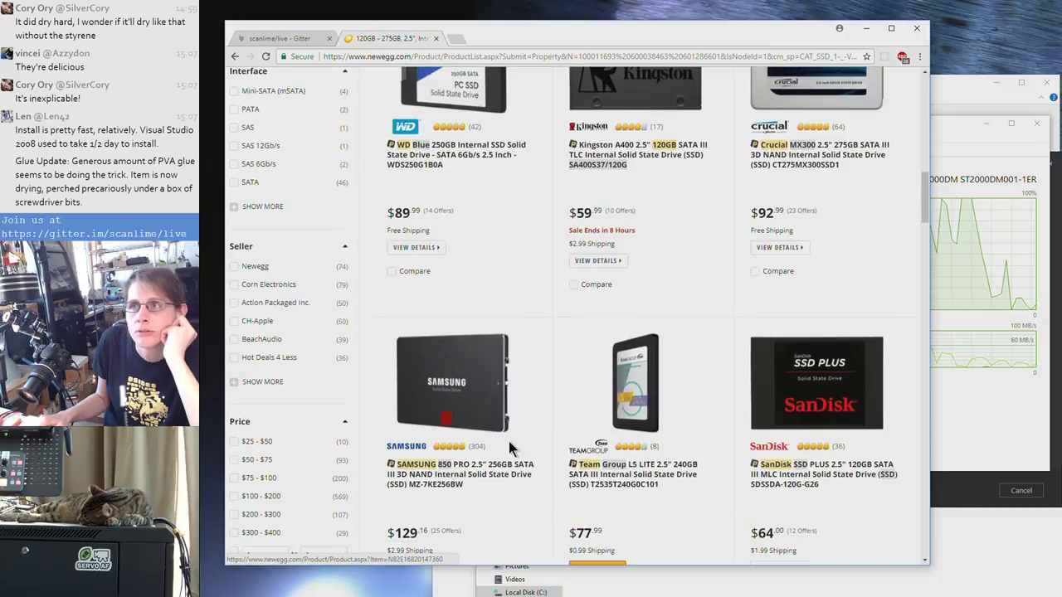
pyautogui.scroll(1, 510, 448)
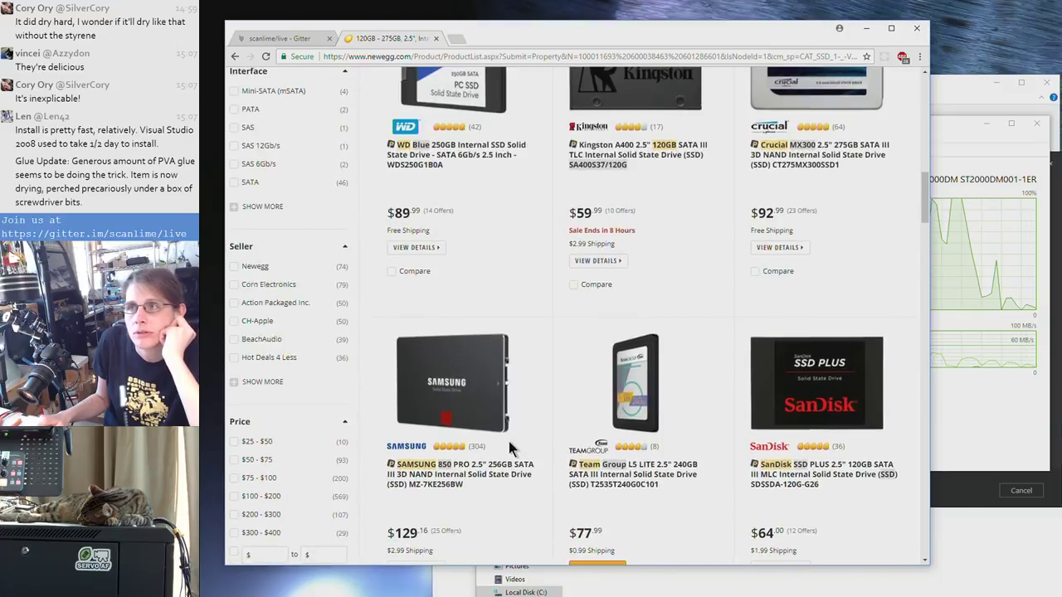
pyautogui.scroll(-15, 511, 448)
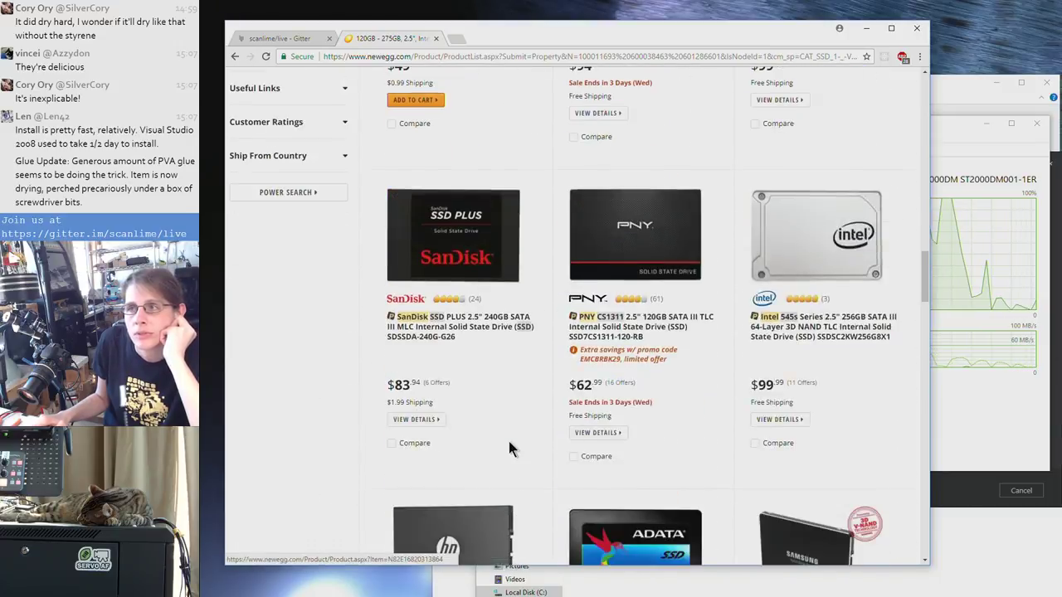
pyautogui.scroll(-5, 509, 448)
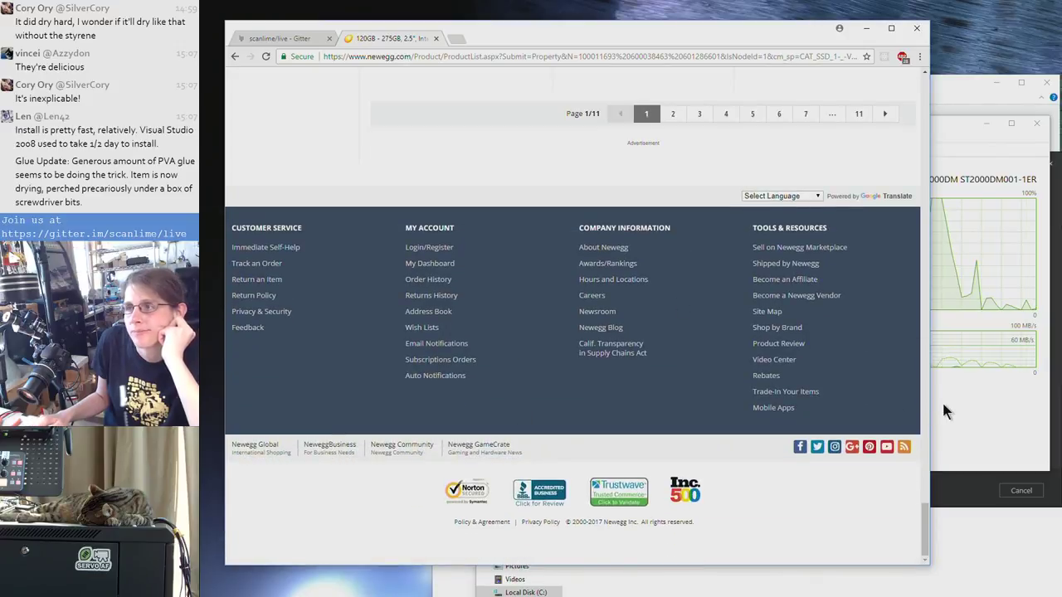
# Check the disk activity in Task Manager and the Visual Studio installer's progress, and show the list of running processes
pyautogui.click(942, 400)
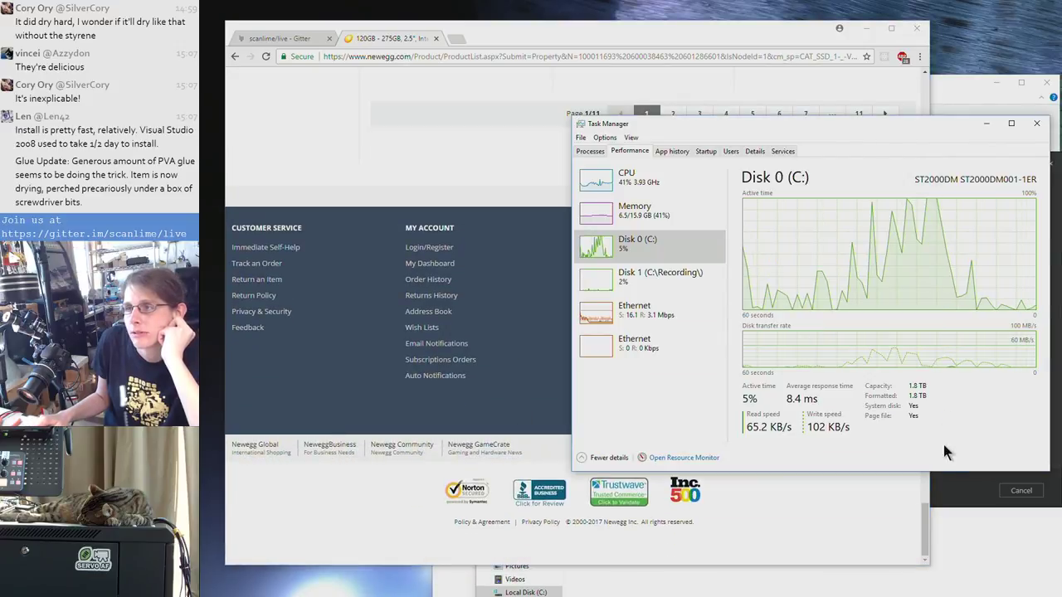
pyautogui.click(955, 494)
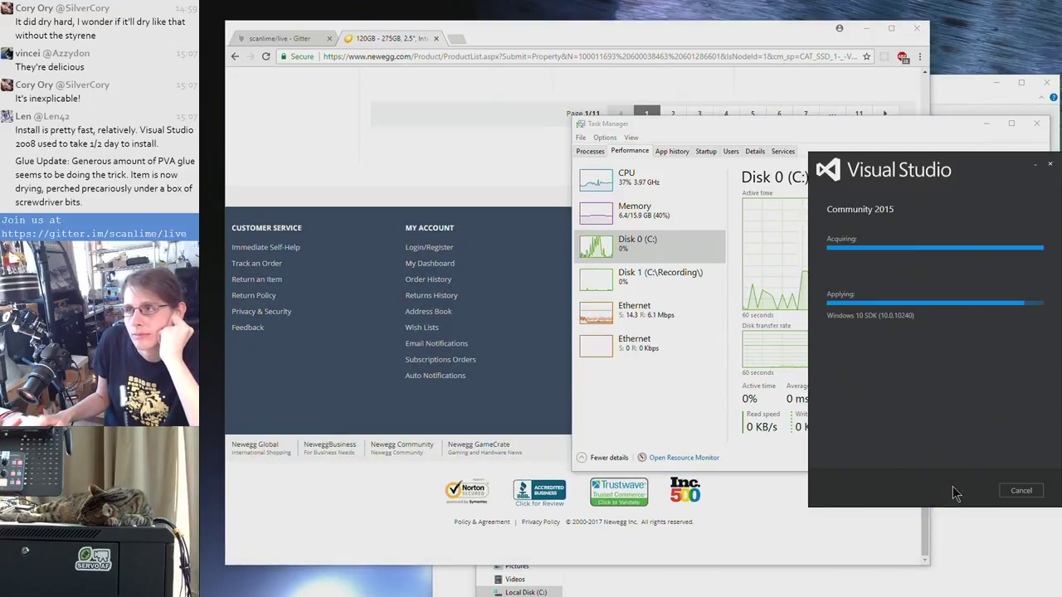
pyautogui.click(686, 402)
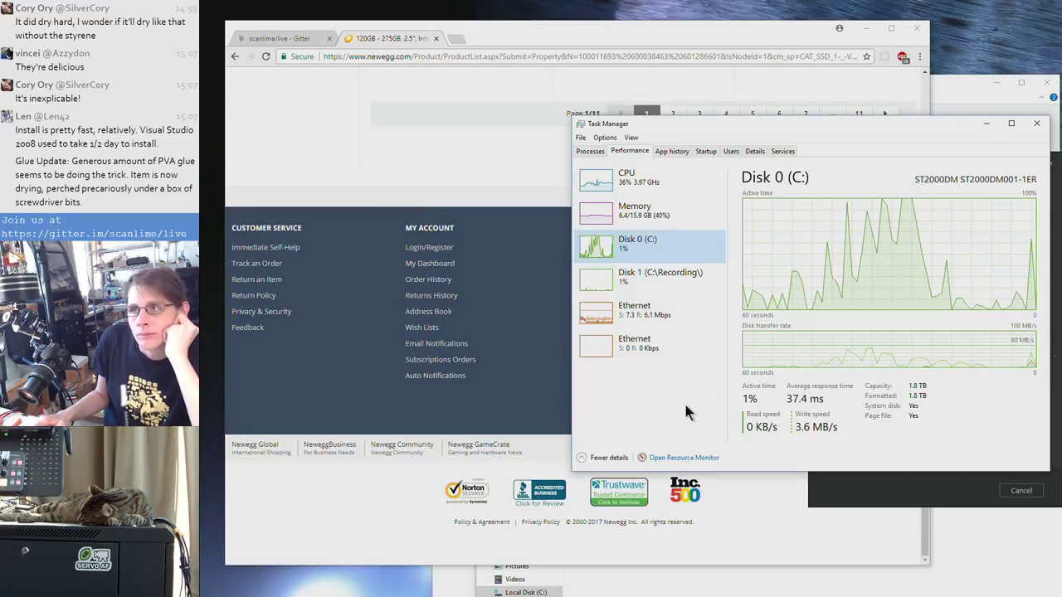
pyautogui.click(603, 150)
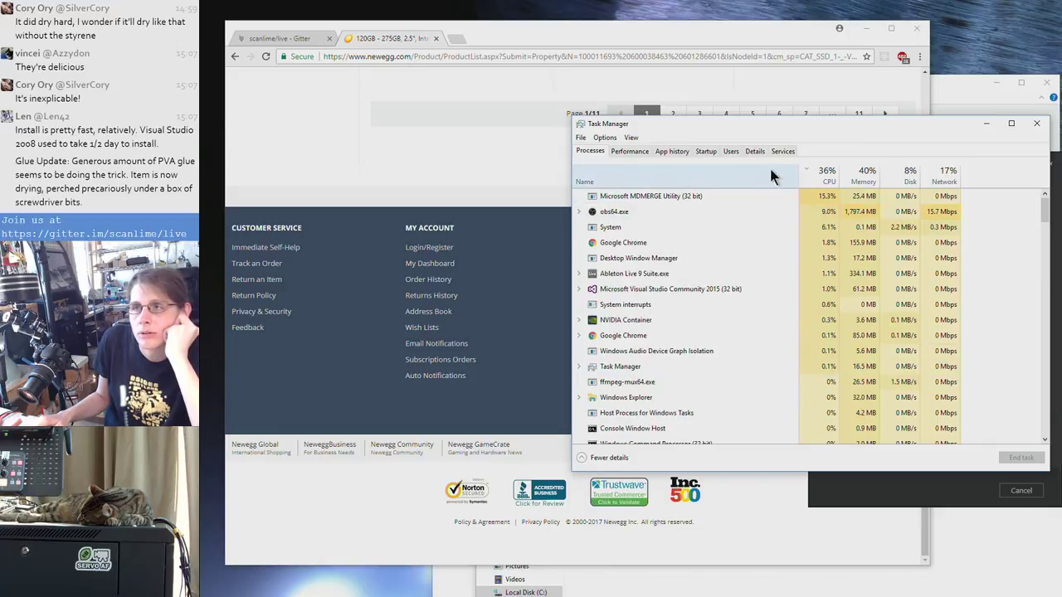
# Search the web for mdmerge and open the MSDN article on MDMERGE and metadata files
pyautogui.click(455, 56)
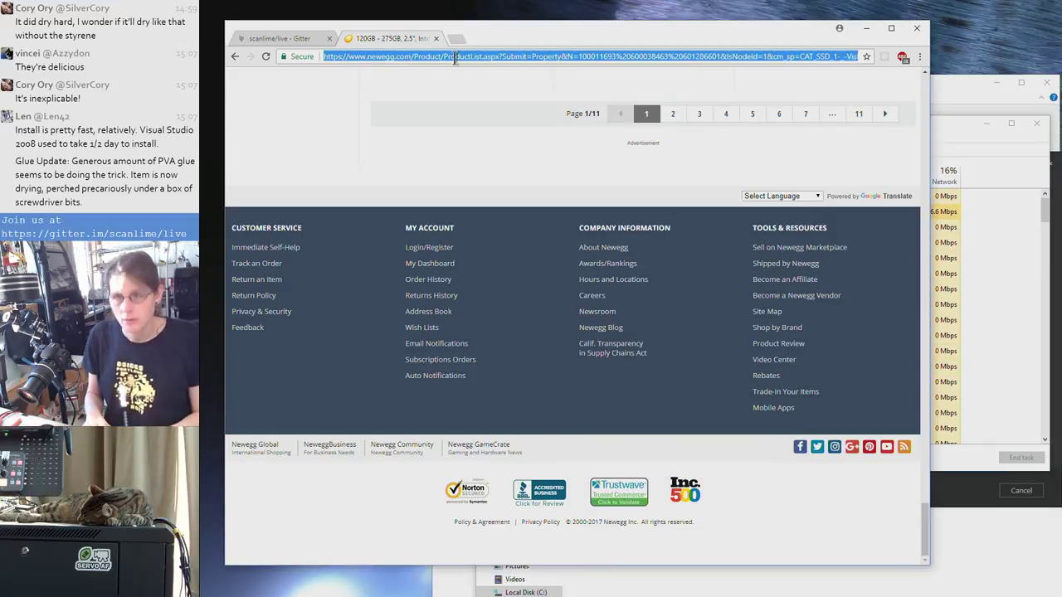
pyautogui.write('mdmerge')
pyautogui.press('Return')
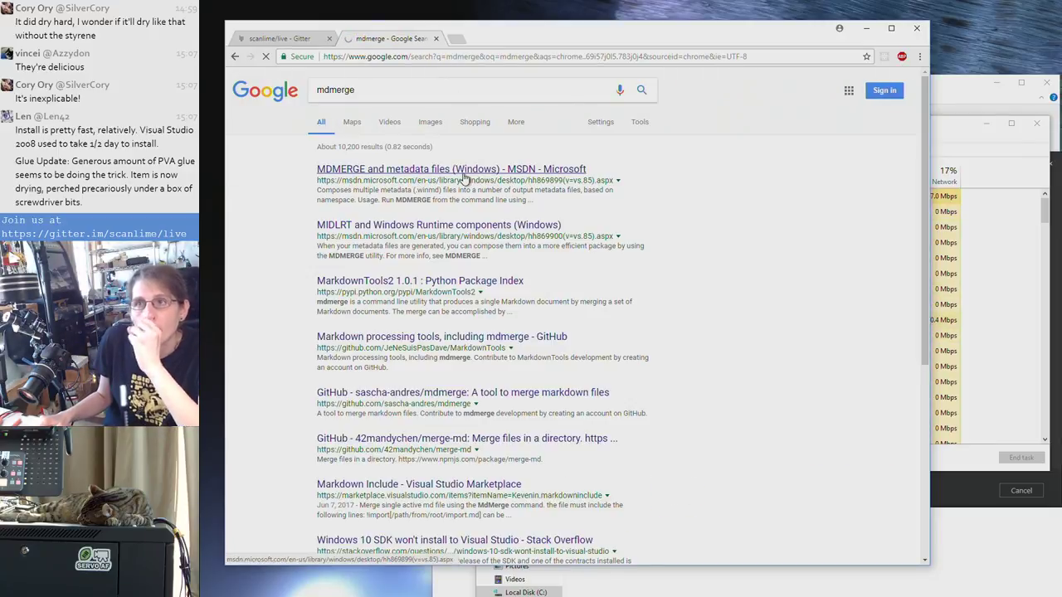
pyautogui.click(463, 178)
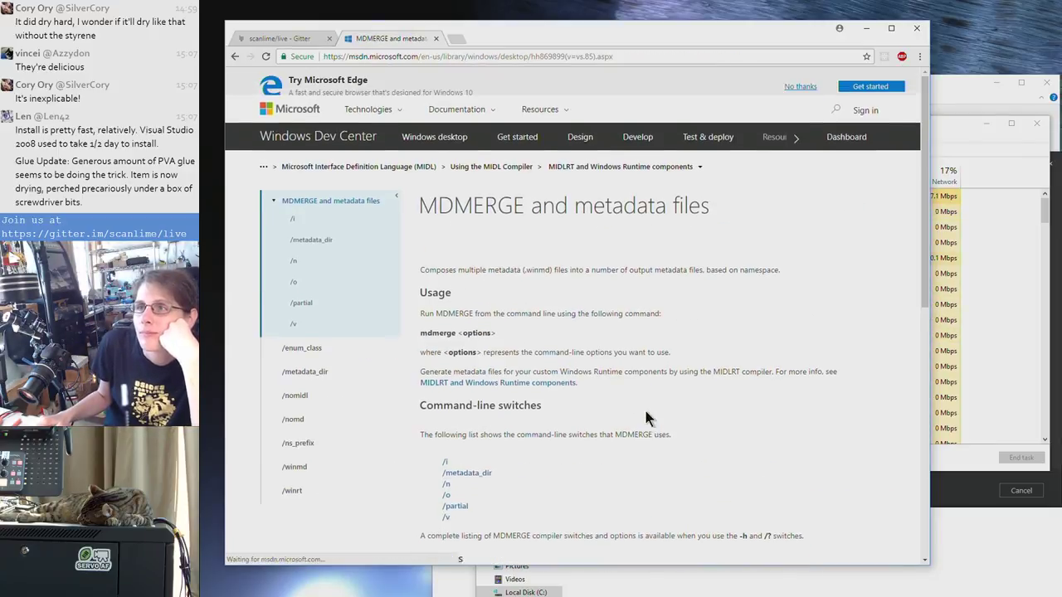
# Read the MDMERGE article's usage, command-line switches and remarks
pyautogui.scroll(-1, 664, 413)
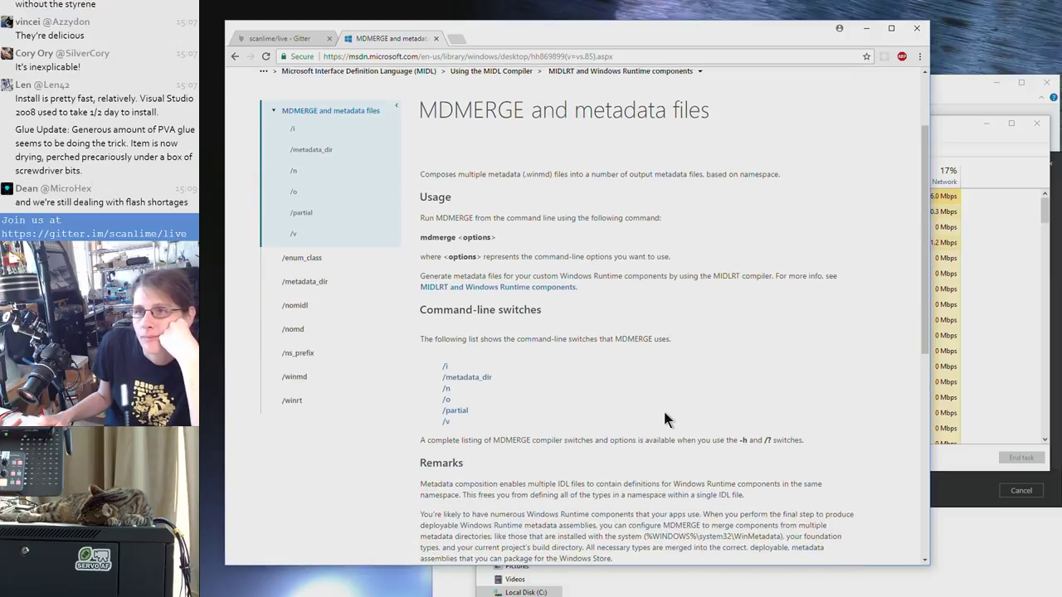
pyautogui.scroll(-1, 663, 408)
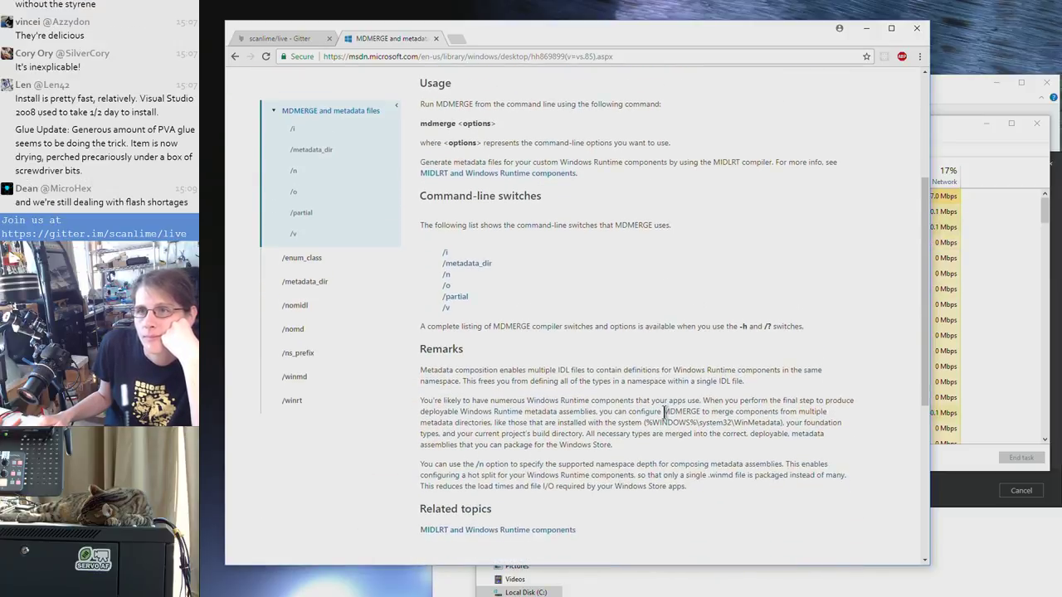
pyautogui.scroll(-1, 664, 412)
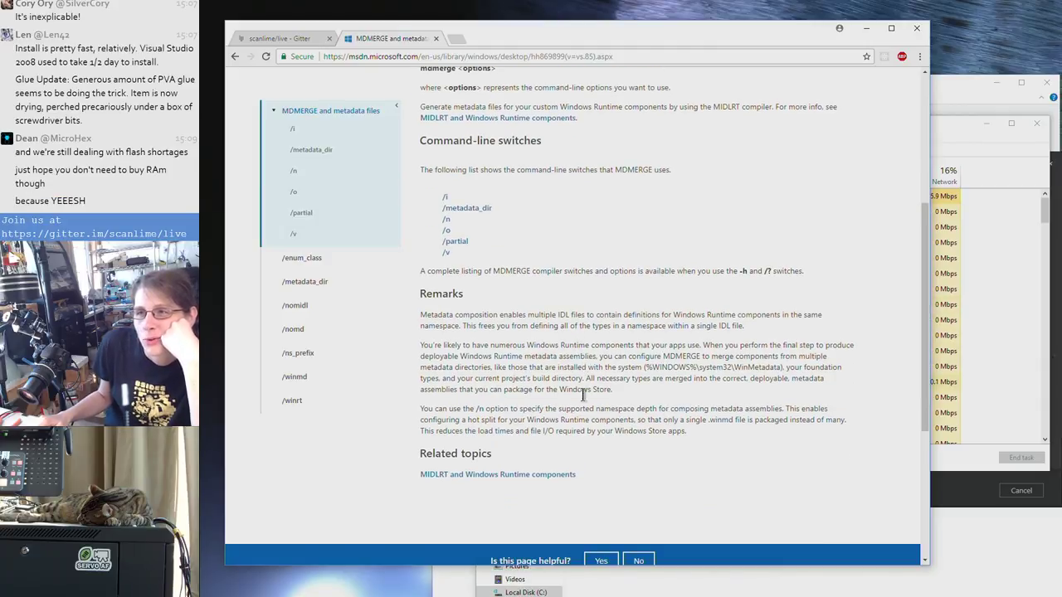
pyautogui.moveTo(580, 473); pyautogui.dragTo(575, 326)
pyautogui.click(702, 436)
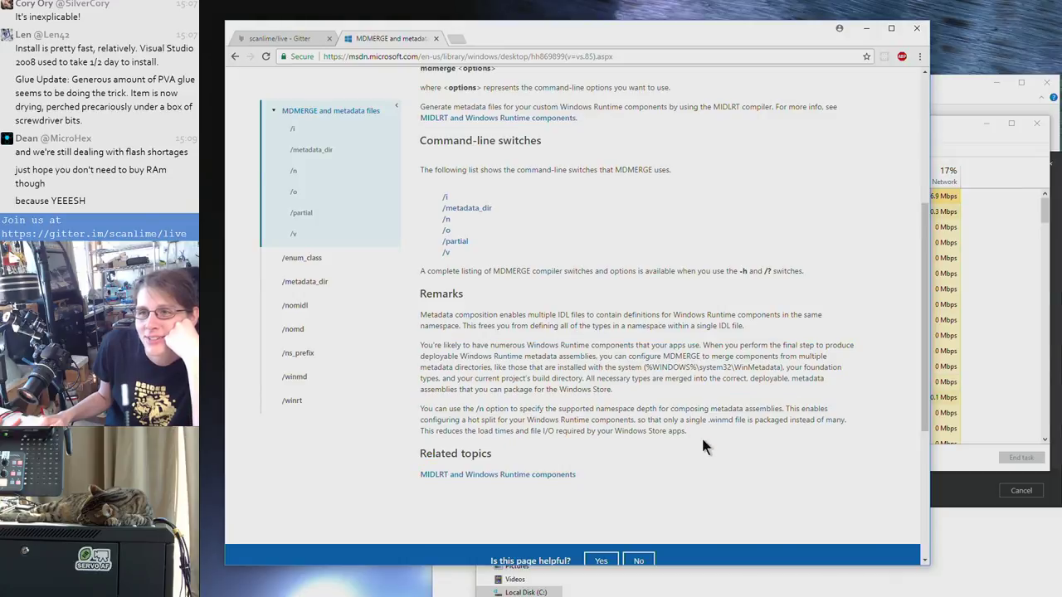
# Check the running processes in Task Manager again and close the MDMERGE article's browser tab
pyautogui.click(1001, 403)
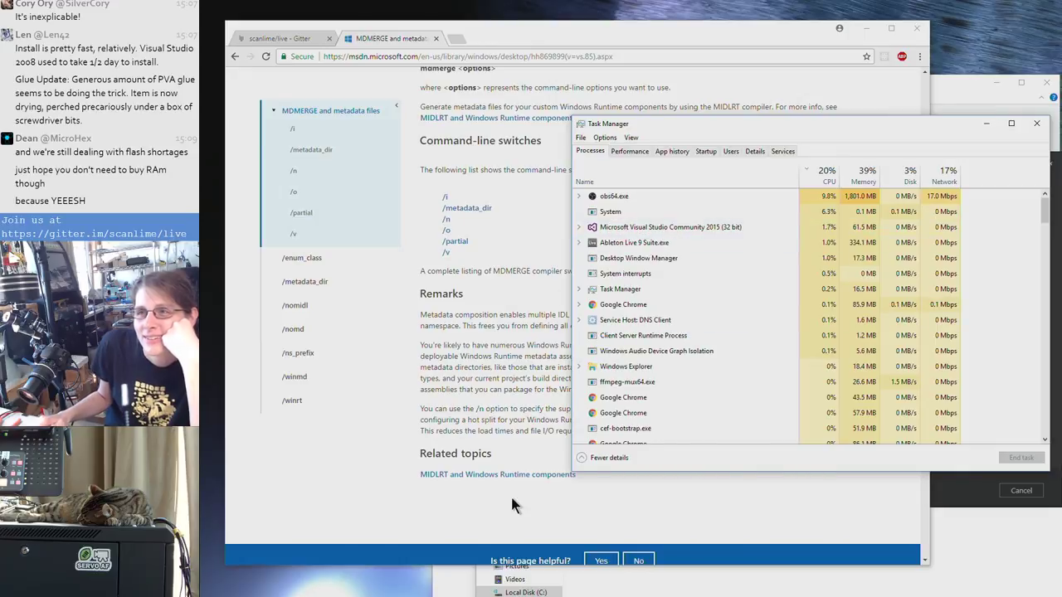
pyautogui.click(603, 523)
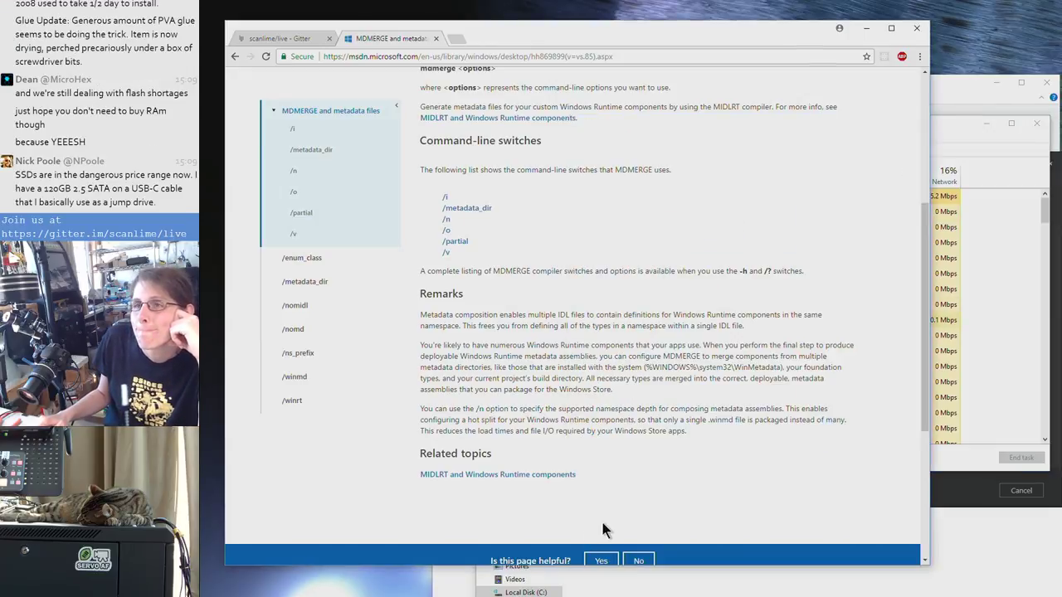
pyautogui.click(437, 39)
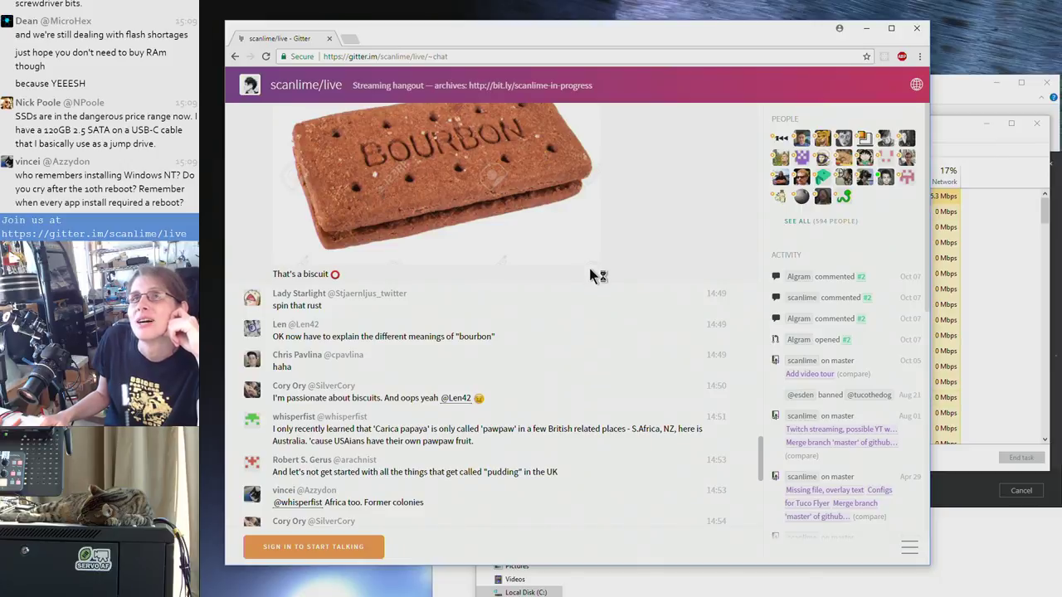
# Read through the recent messages in the scanlime/live chat room, down to the newest ones
pyautogui.scroll(-5, 496, 275)
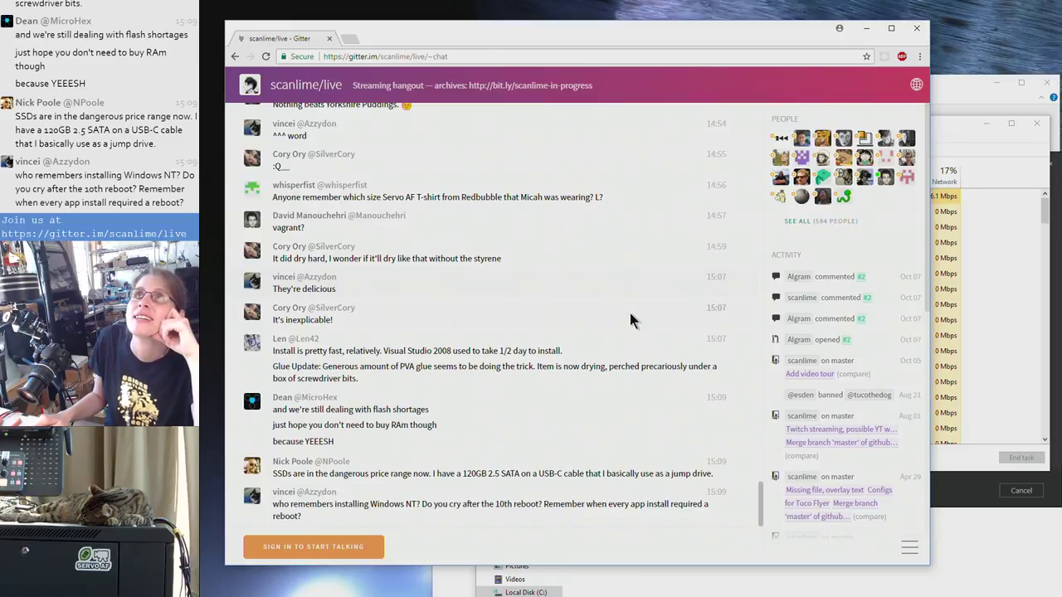
pyautogui.scroll(6, 630, 312)
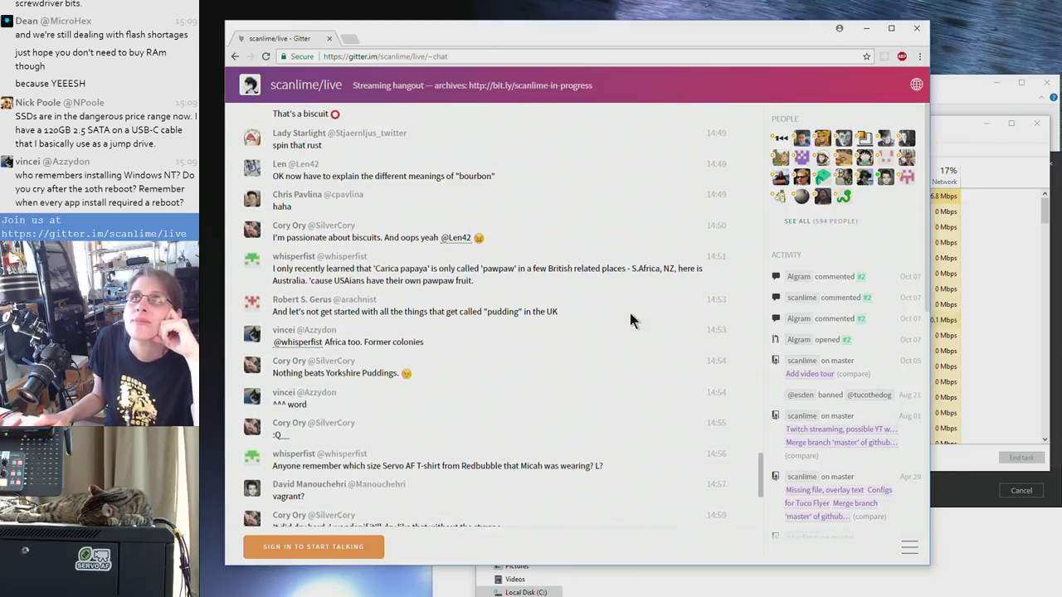
pyautogui.scroll(4, 630, 313)
pyautogui.scroll(-7, 629, 313)
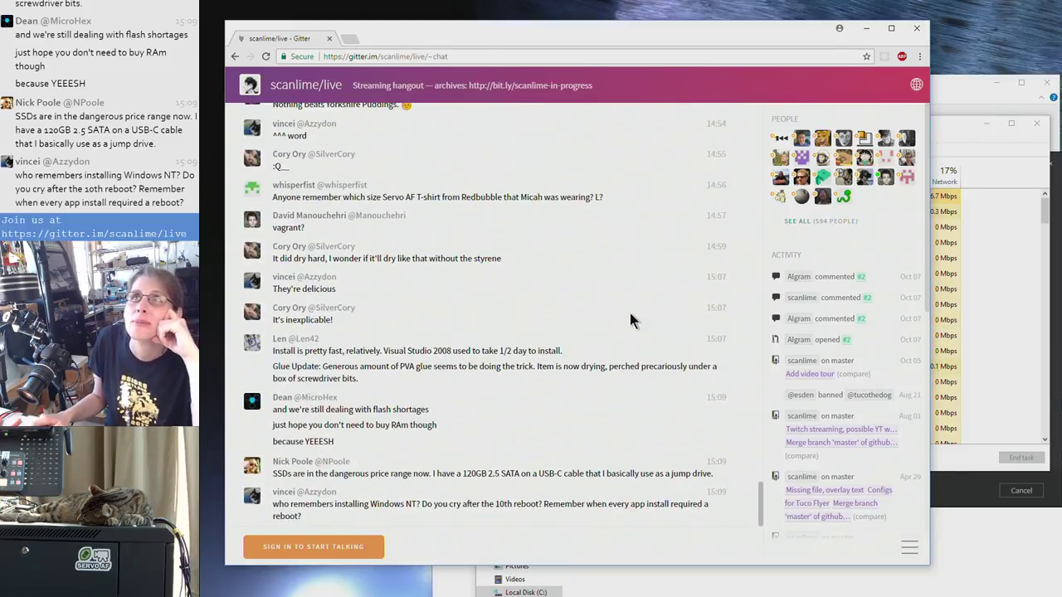
pyautogui.scroll(1, 630, 321)
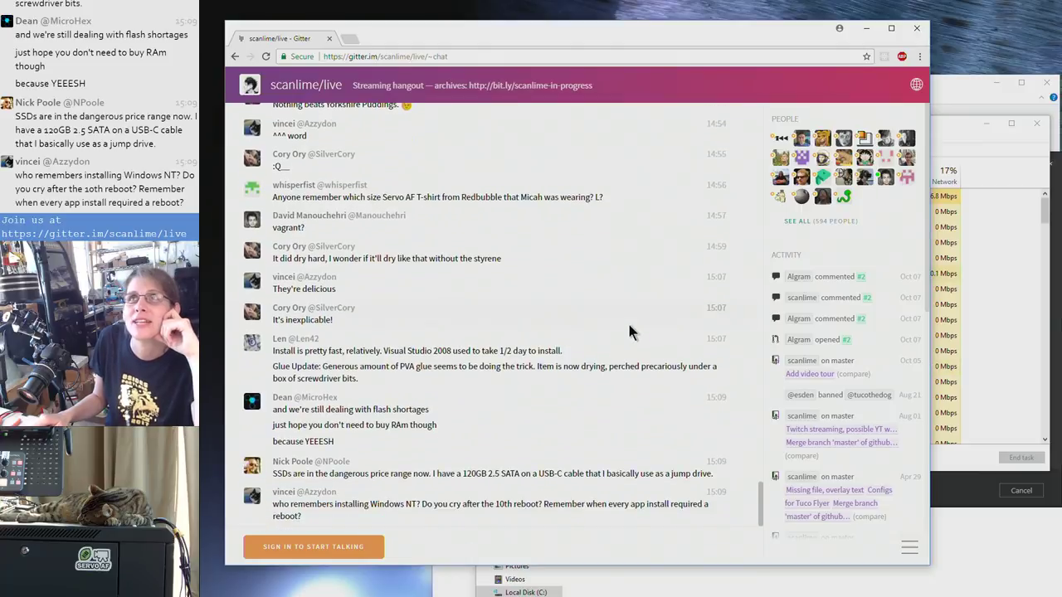
pyautogui.scroll(-1, 629, 328)
pyautogui.scroll(2, 684, 349)
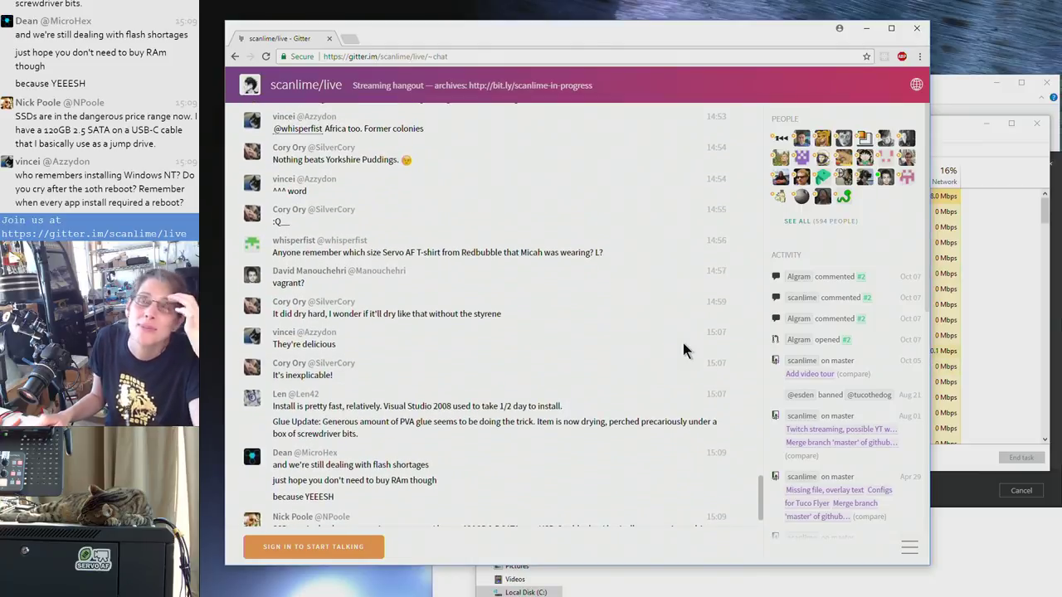
pyautogui.scroll(-2, 683, 342)
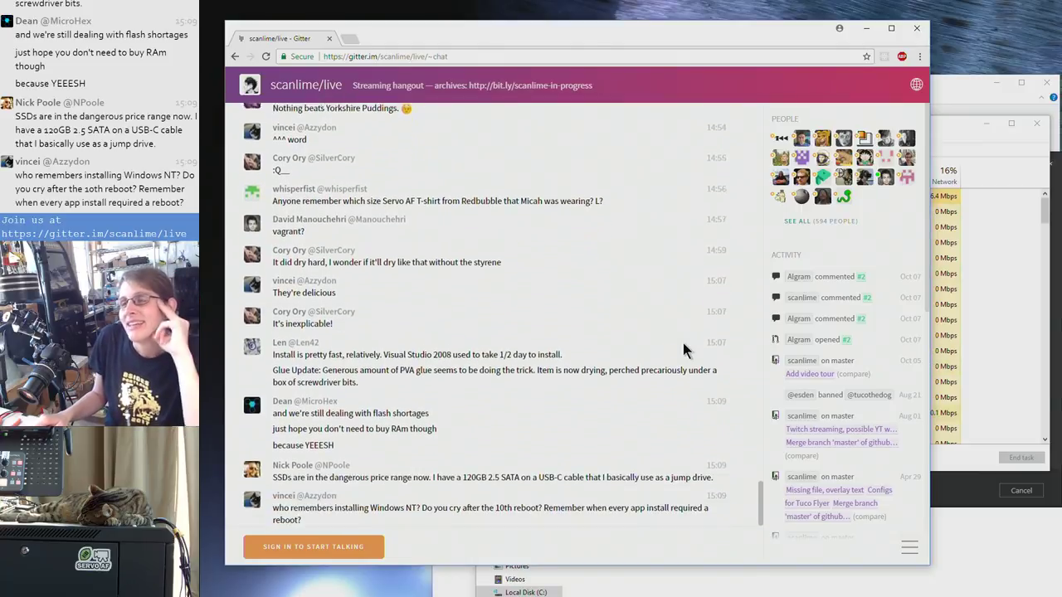
# Check the running processes in Task Manager and the Visual Studio installer's progress, arranging both windows over the browser
pyautogui.click(941, 124)
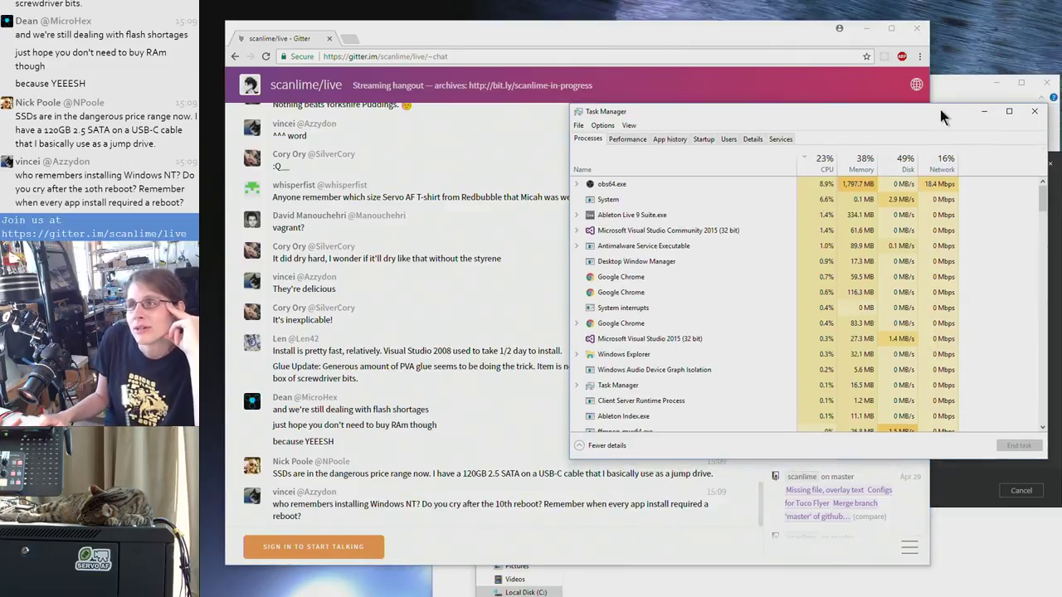
pyautogui.moveTo(941, 110); pyautogui.dragTo(912, 84)
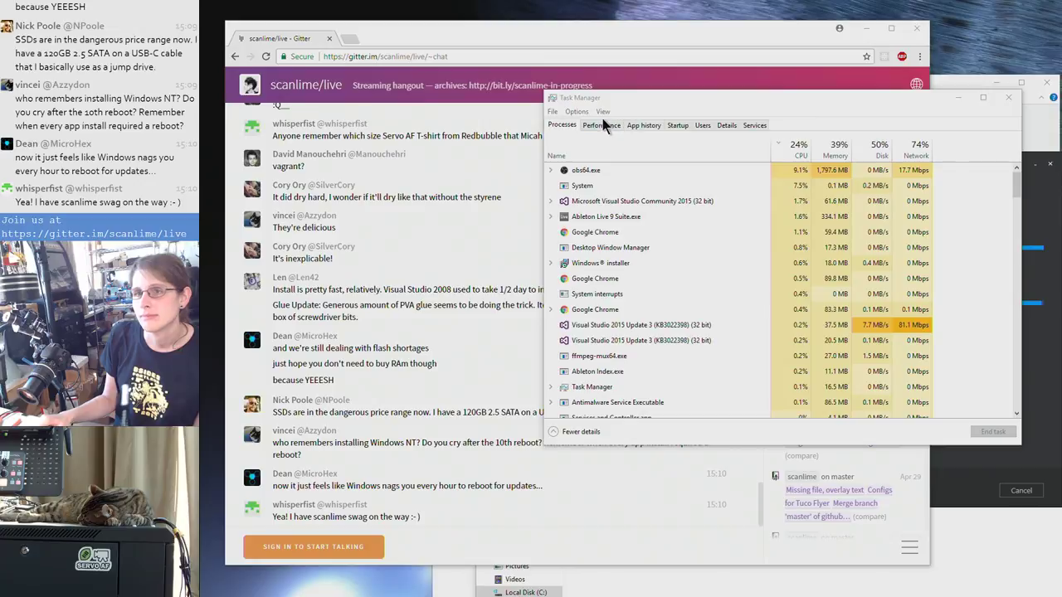
pyautogui.moveTo(674, 97); pyautogui.dragTo(548, 131)
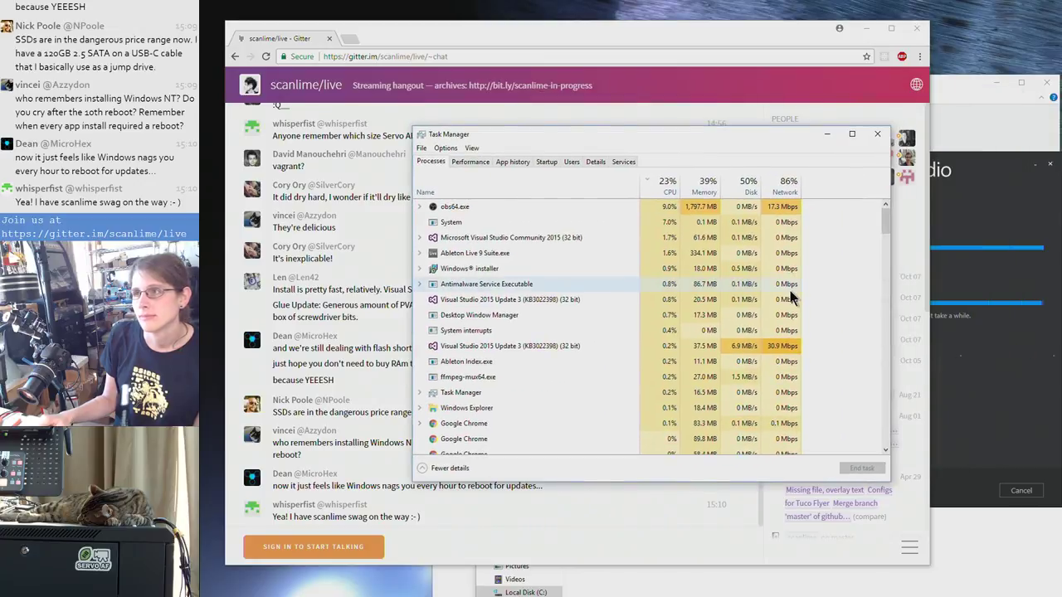
pyautogui.click(971, 344)
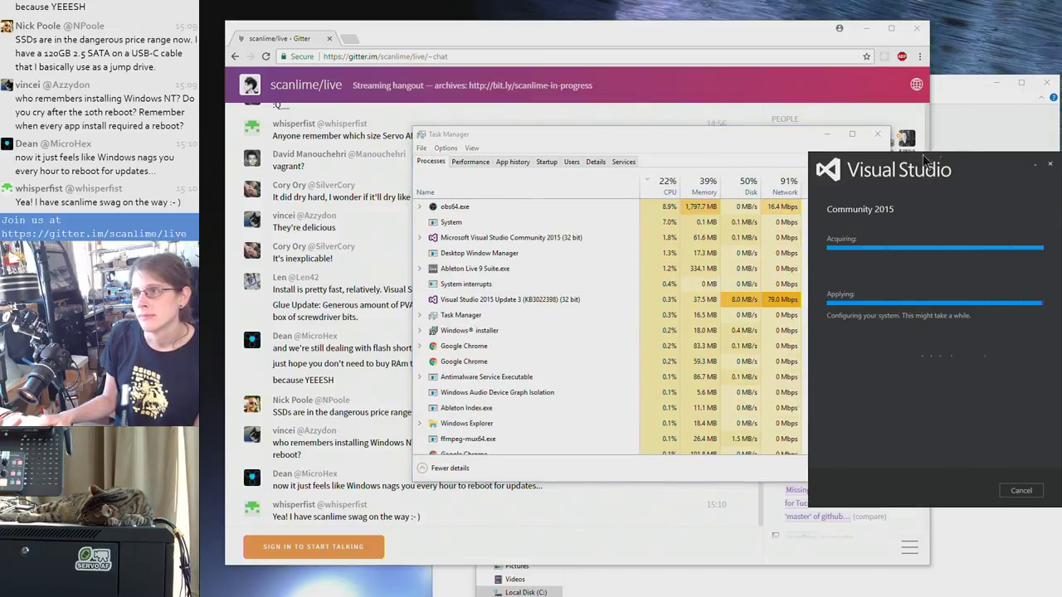
pyautogui.moveTo(924, 158); pyautogui.dragTo(868, 170)
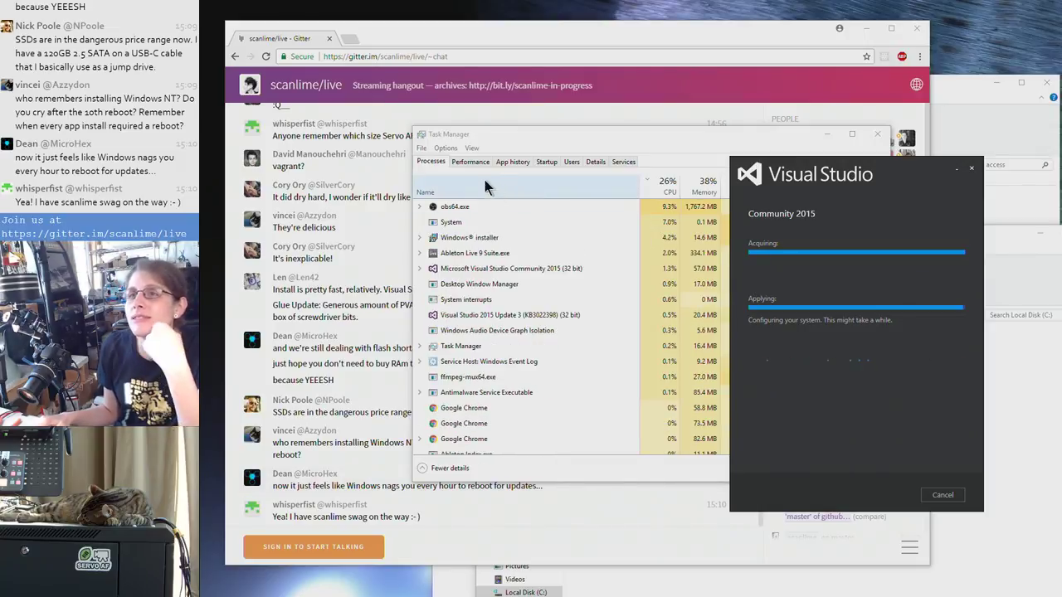
pyautogui.moveTo(483, 132); pyautogui.dragTo(475, 131)
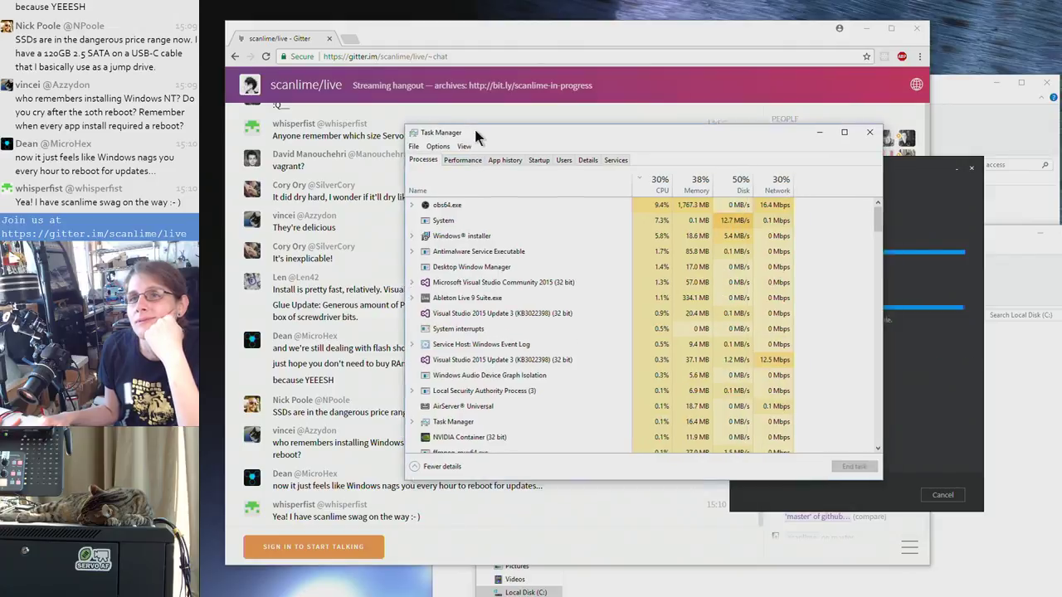
# Open github.com/tucoflyer in a new browser tab
pyautogui.click(353, 38)
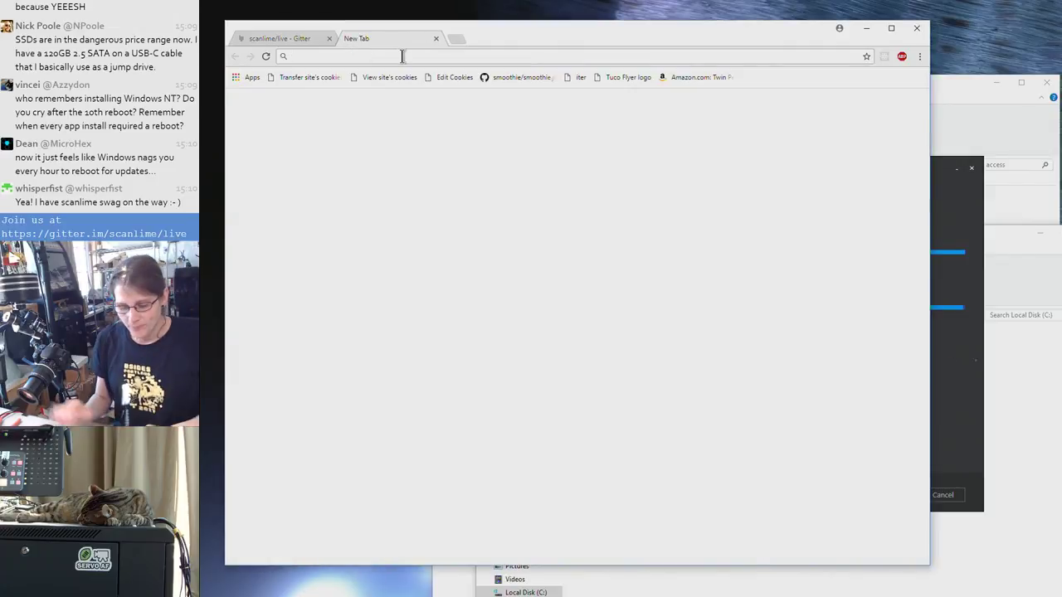
pyautogui.write('og')
pyautogui.press('BackSpace')
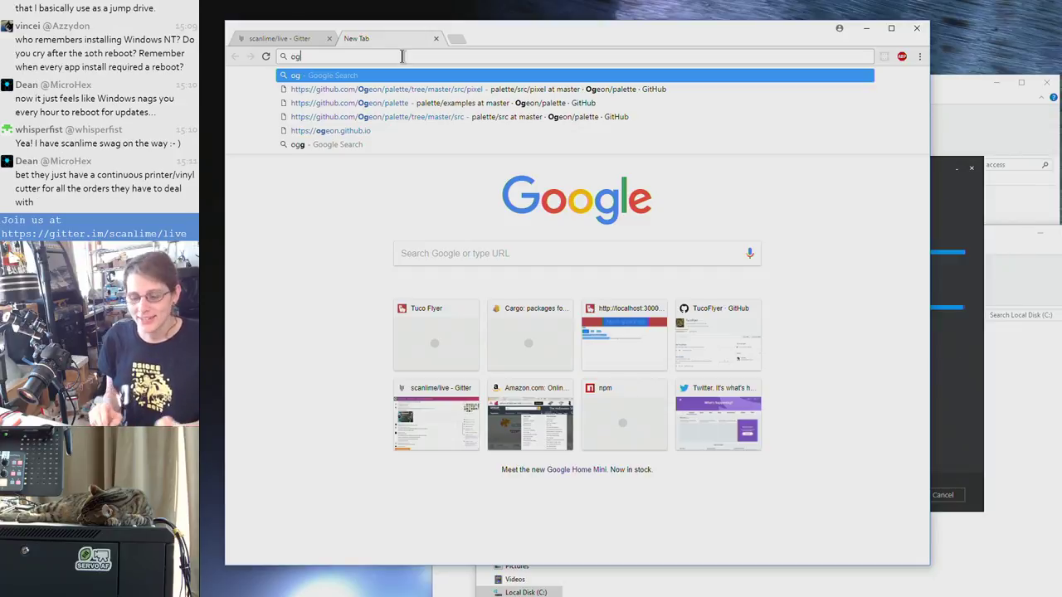
pyautogui.write('g')
pyautogui.press('BackSpace')
pyautogui.press('BackSpace')
pyautogui.press('BackSpace')
pyautogui.write('github.com/tucoflyer')
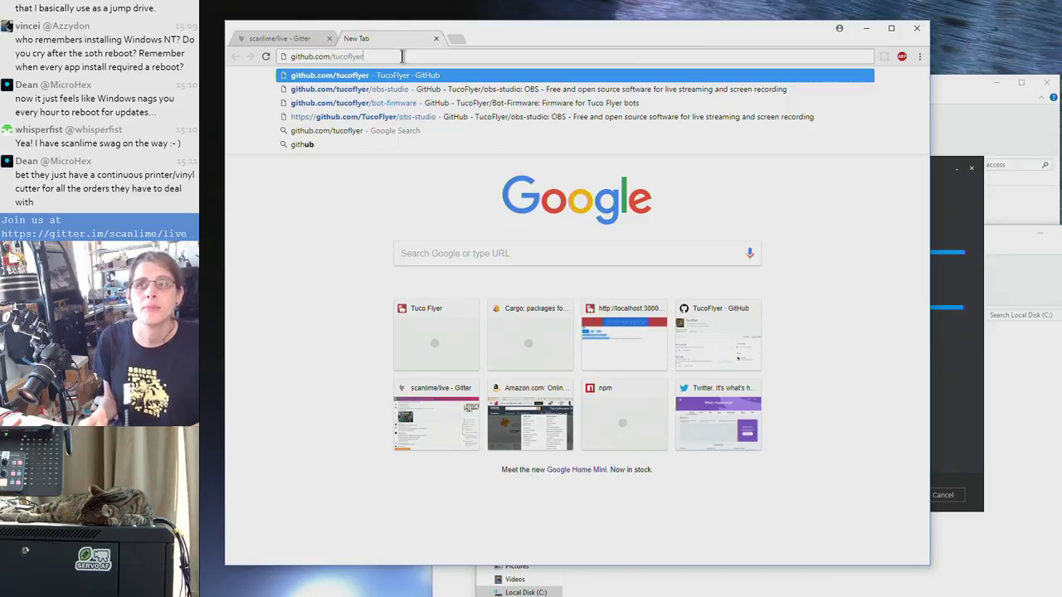
pyautogui.press('Return')
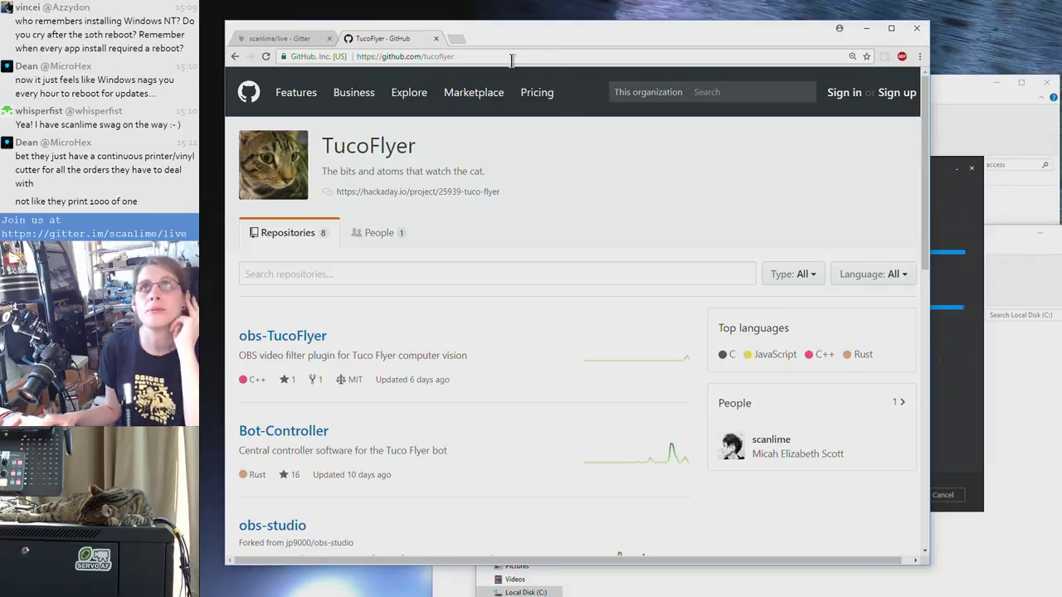
# Look through the TucoFlyer repositories and open the obs-TucoFlyer repository to view its contents
pyautogui.scroll(-1, 508, 99)
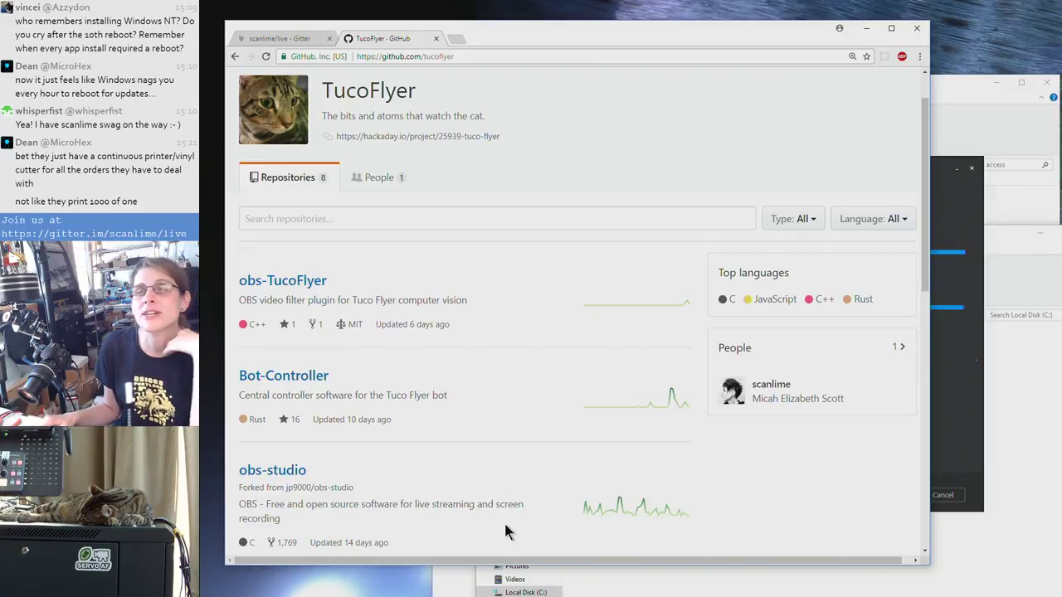
pyautogui.scroll(-2, 461, 473)
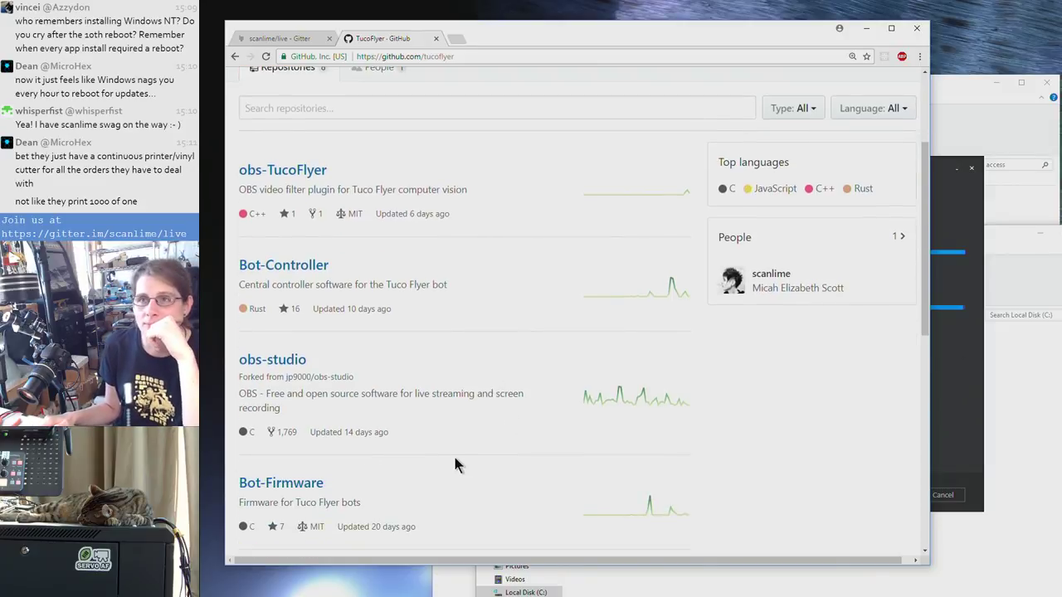
pyautogui.click(298, 172)
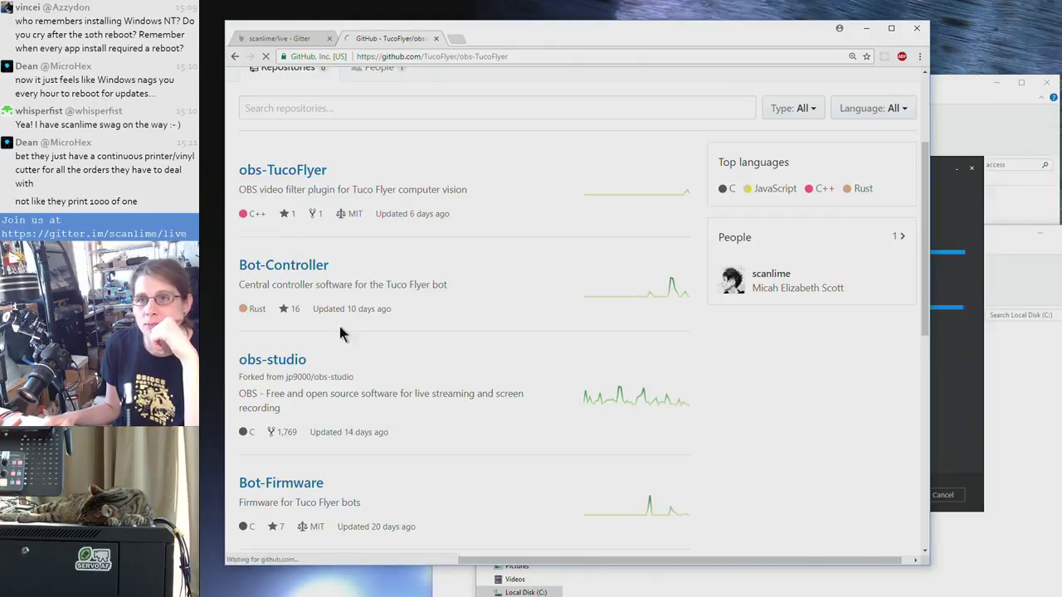
pyautogui.scroll(-5, 366, 333)
pyautogui.scroll(6, 366, 333)
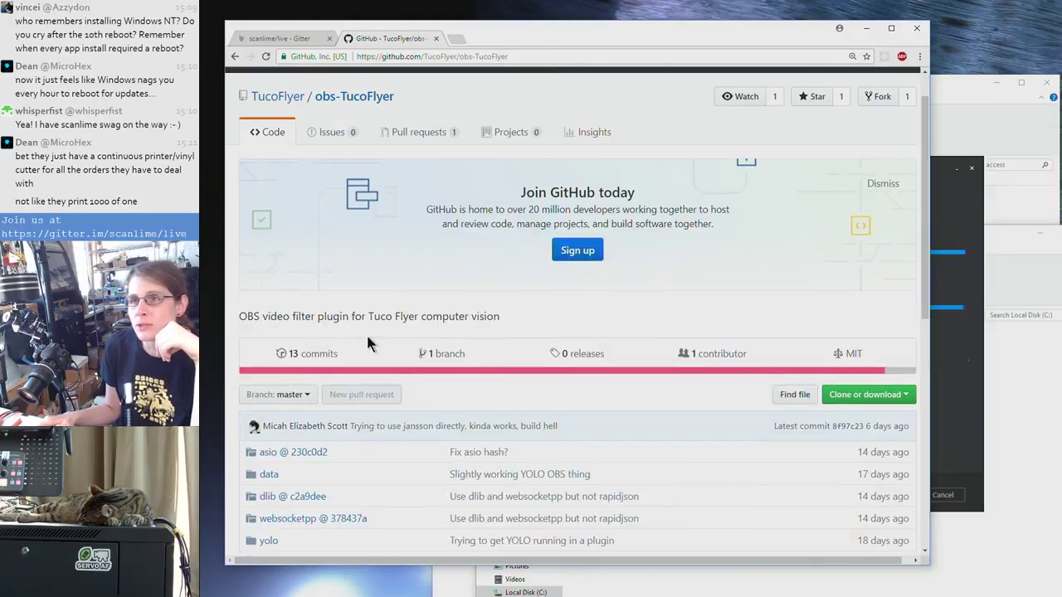
# Return to the TucoFlyer repository list and open the obs-studio fork to look over its files
pyautogui.click(236, 56)
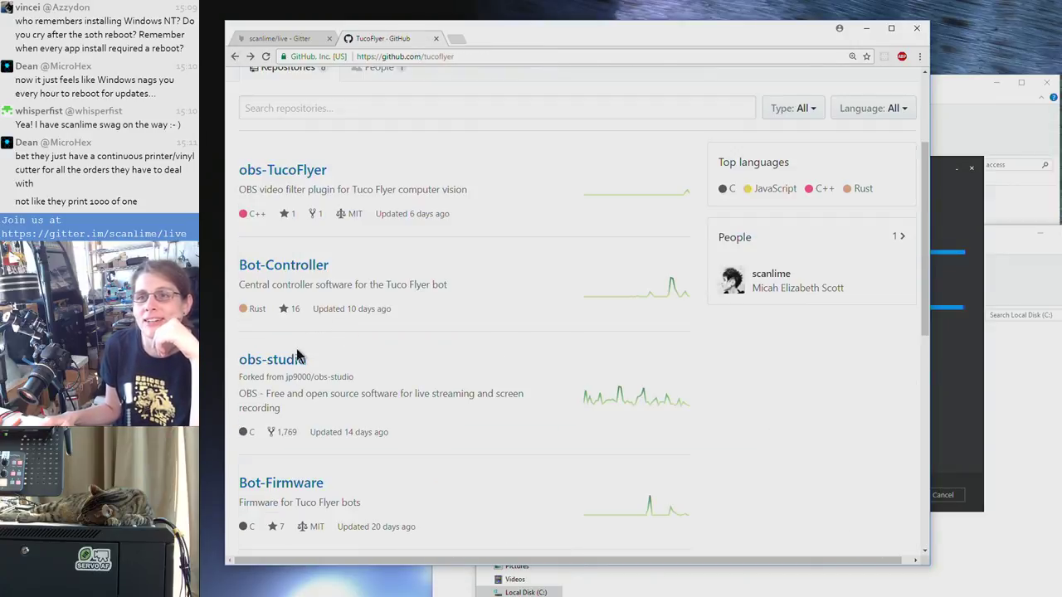
pyautogui.scroll(-20, 519, 274)
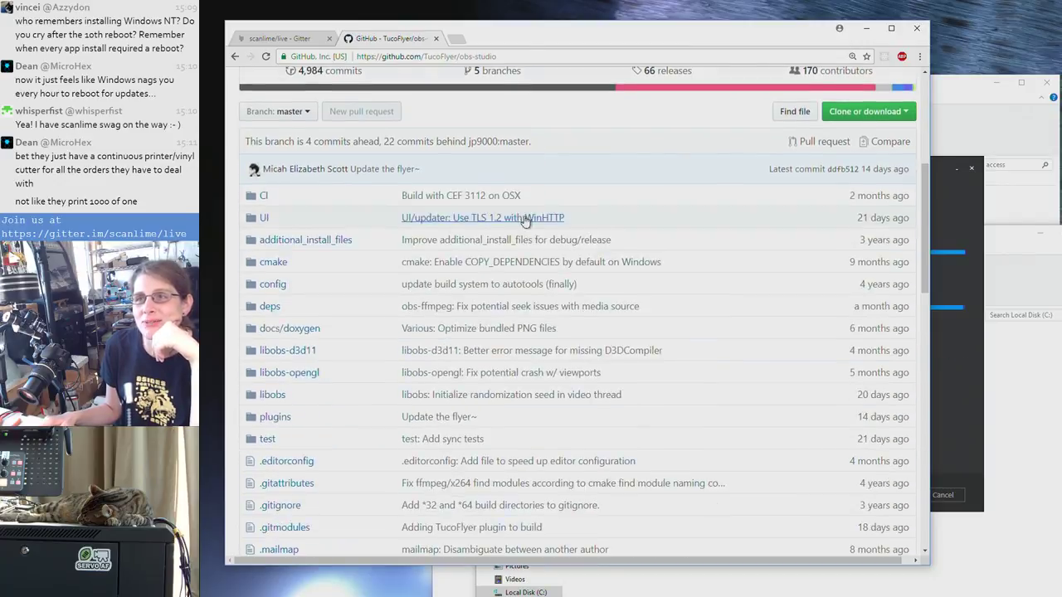
pyautogui.scroll(20, 524, 216)
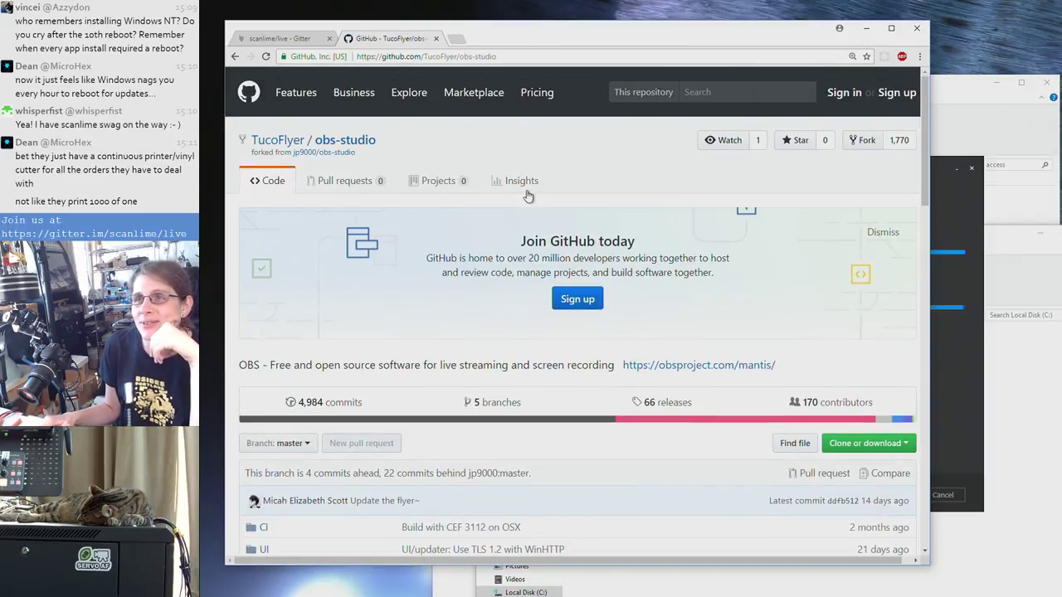
# Move the browser window out of the way and arrange the Command Prompt and Visual Studio installer windows side by side
pyautogui.moveTo(500, 37); pyautogui.dragTo(490, 516)
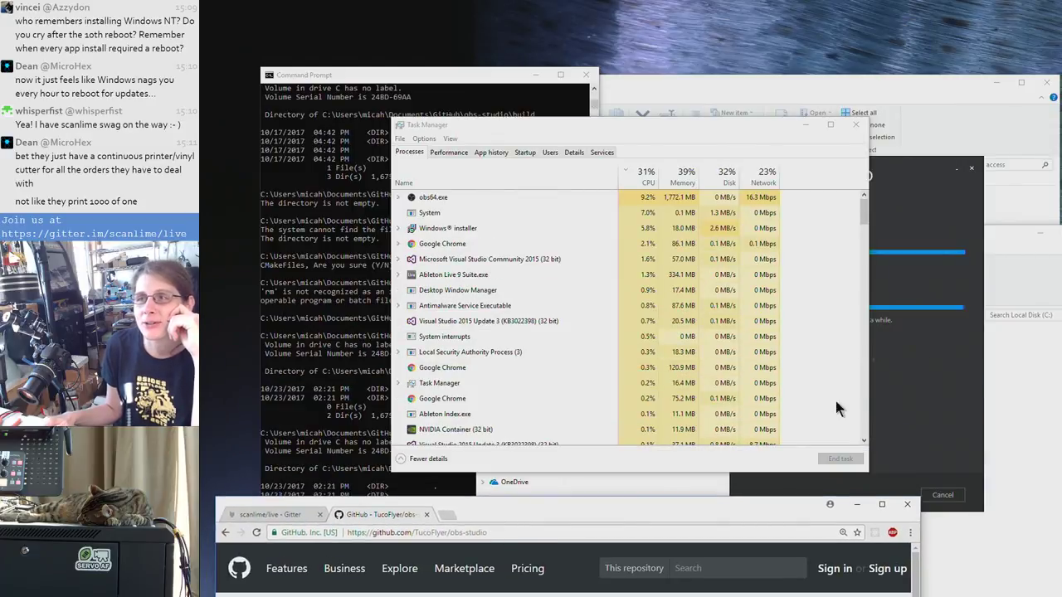
pyautogui.click(910, 402)
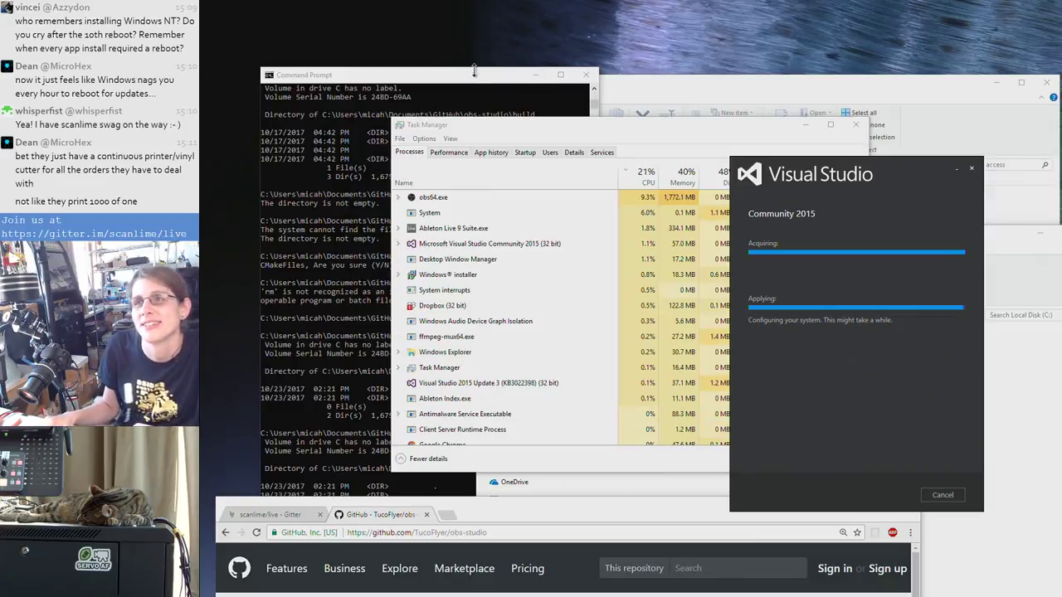
pyautogui.moveTo(473, 72); pyautogui.dragTo(440, 43)
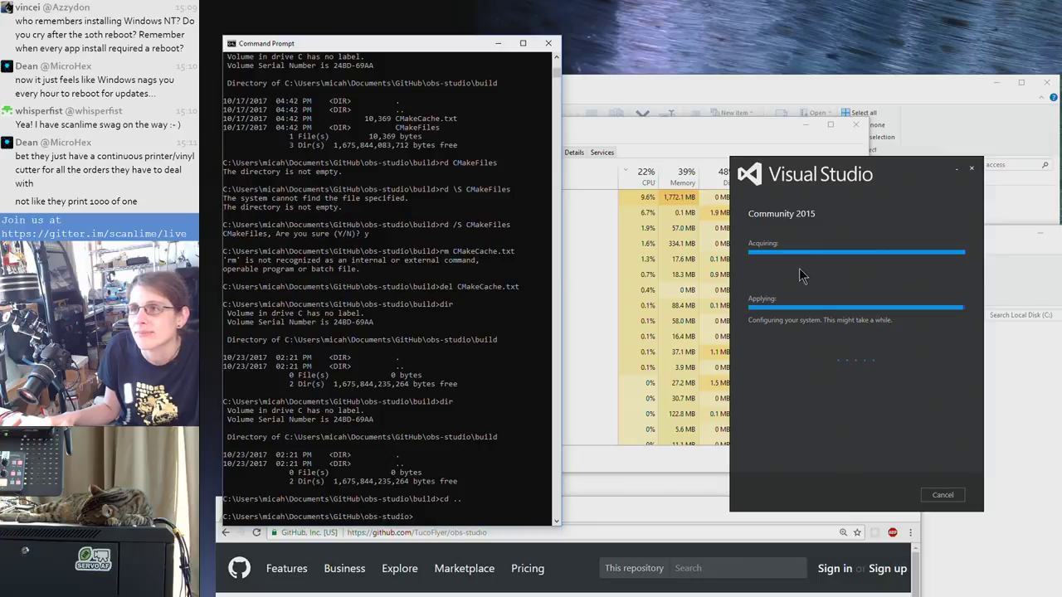
pyautogui.moveTo(873, 177); pyautogui.dragTo(726, 139)
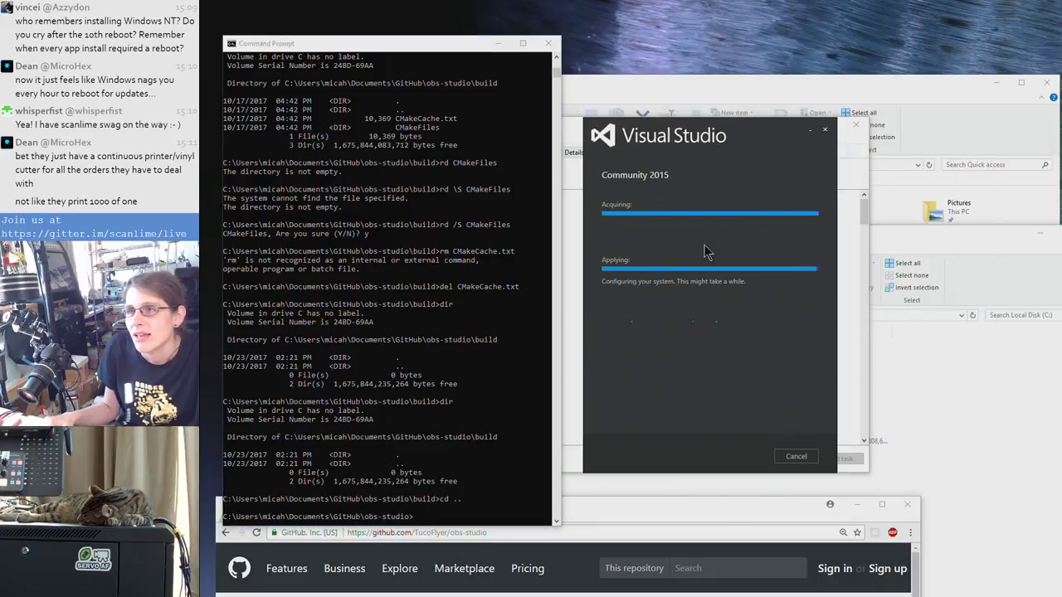
pyautogui.moveTo(736, 281); pyautogui.dragTo(721, 322)
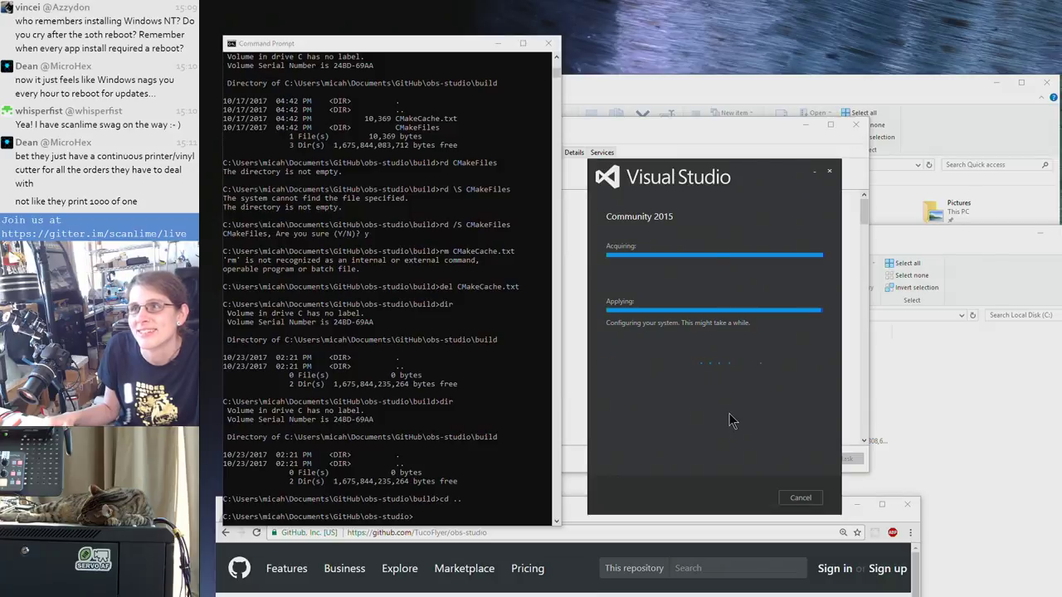
pyautogui.moveTo(730, 420); pyautogui.dragTo(796, 405)
# Bring the Local Disk (C:) File Explorer window forward and minimize it
pyautogui.click(1011, 410)
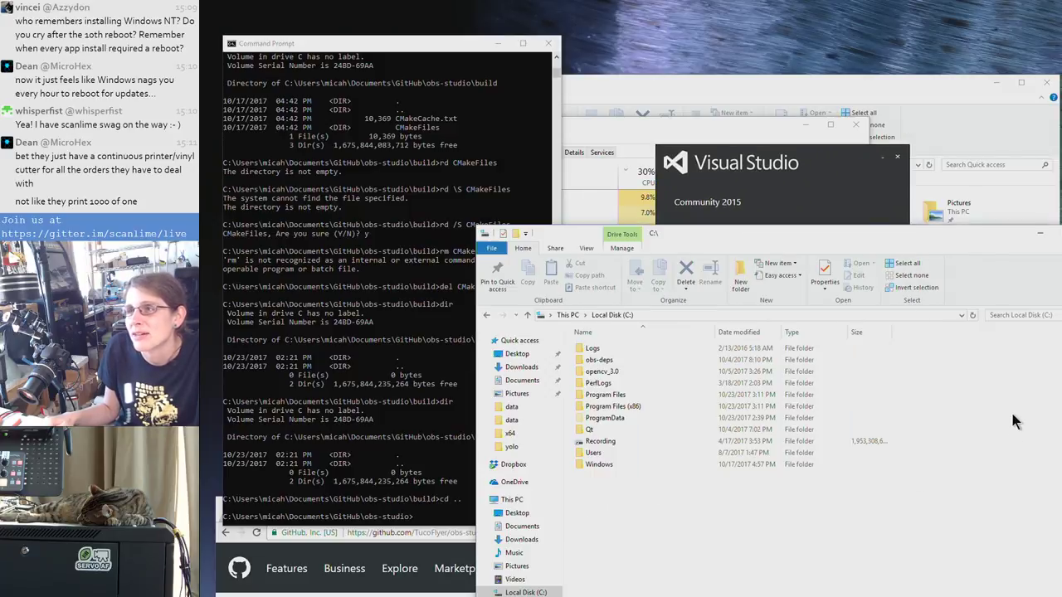
pyautogui.moveTo(759, 236); pyautogui.dragTo(793, 347)
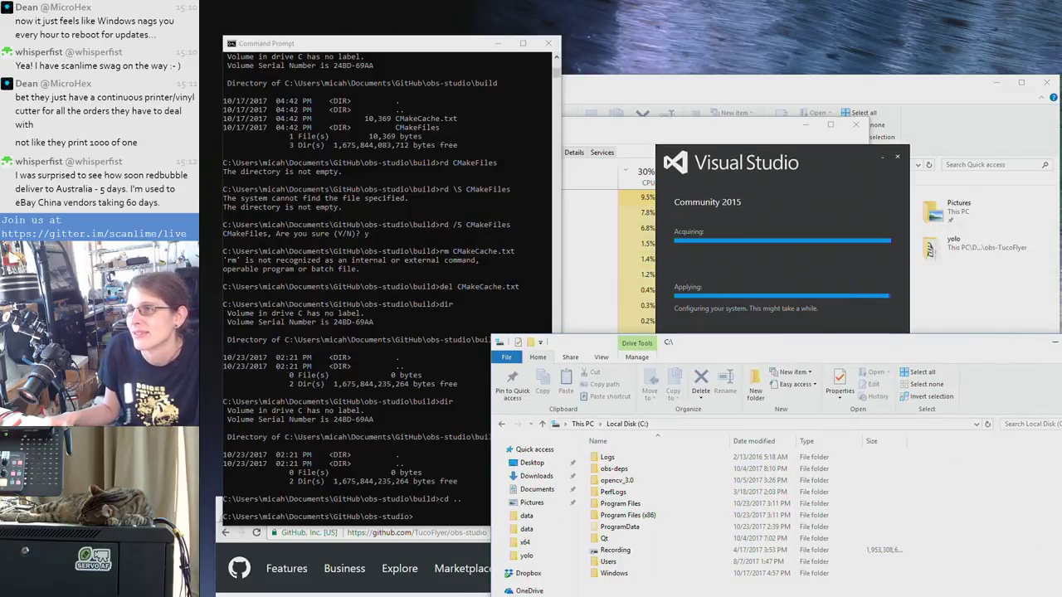
pyautogui.press('super+Down')
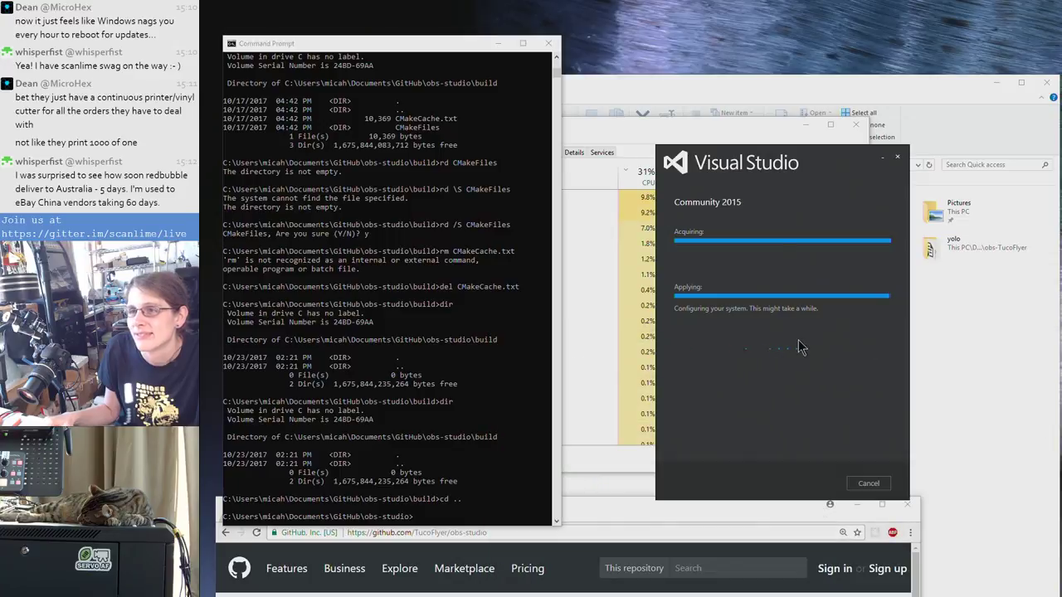
# Bring the browser window back up and open TucoFlyer's obs-TucoFlyer repository at its file list
pyautogui.click(623, 515)
pyautogui.moveTo(626, 501); pyautogui.dragTo(797, 106)
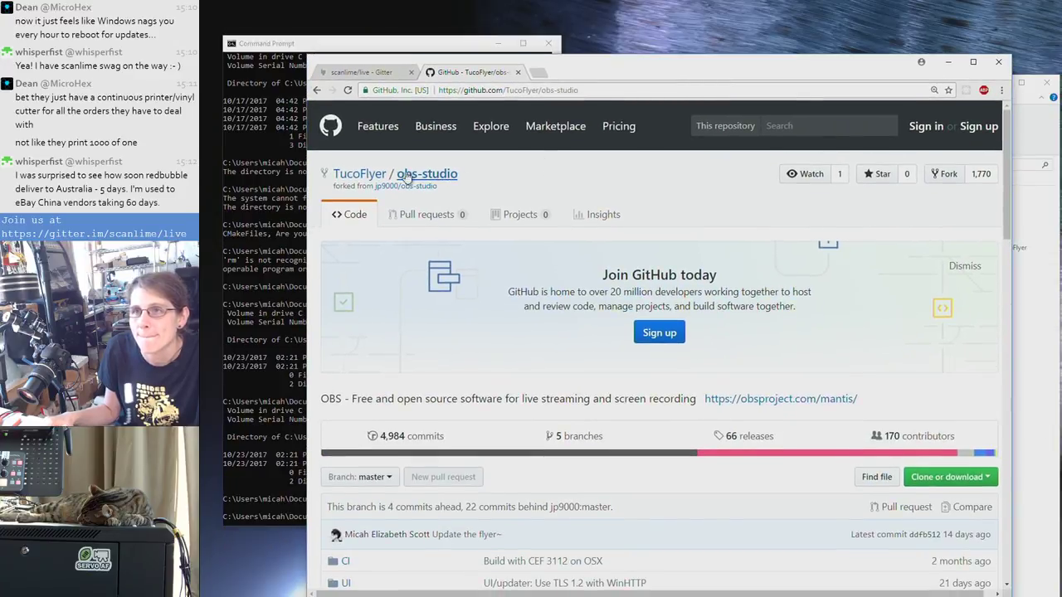
pyautogui.click(359, 173)
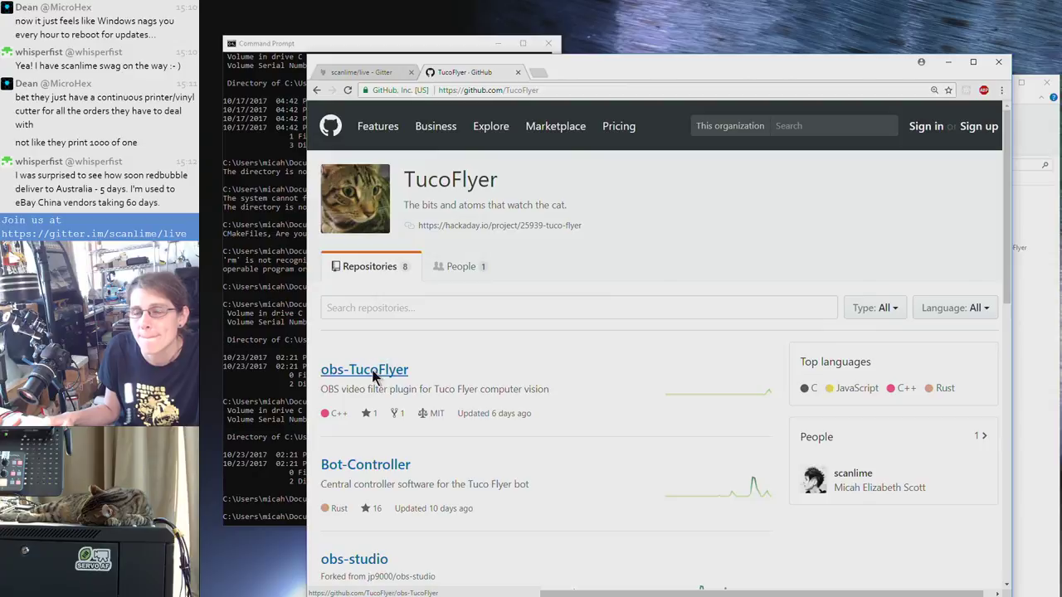
pyautogui.click(373, 370)
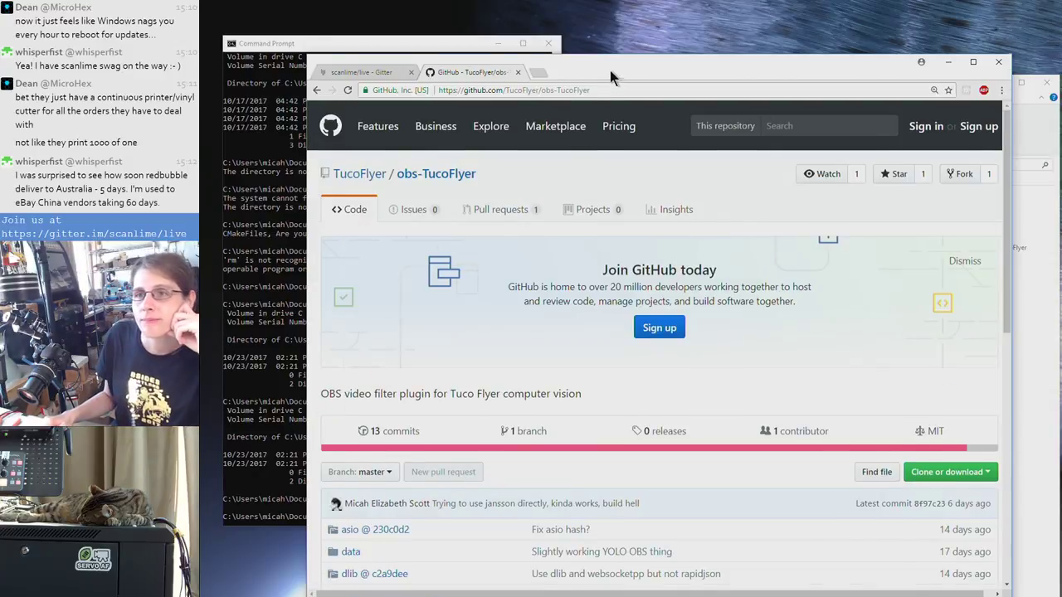
pyautogui.moveTo(609, 66); pyautogui.dragTo(562, 39)
pyautogui.scroll(-2, 533, 137)
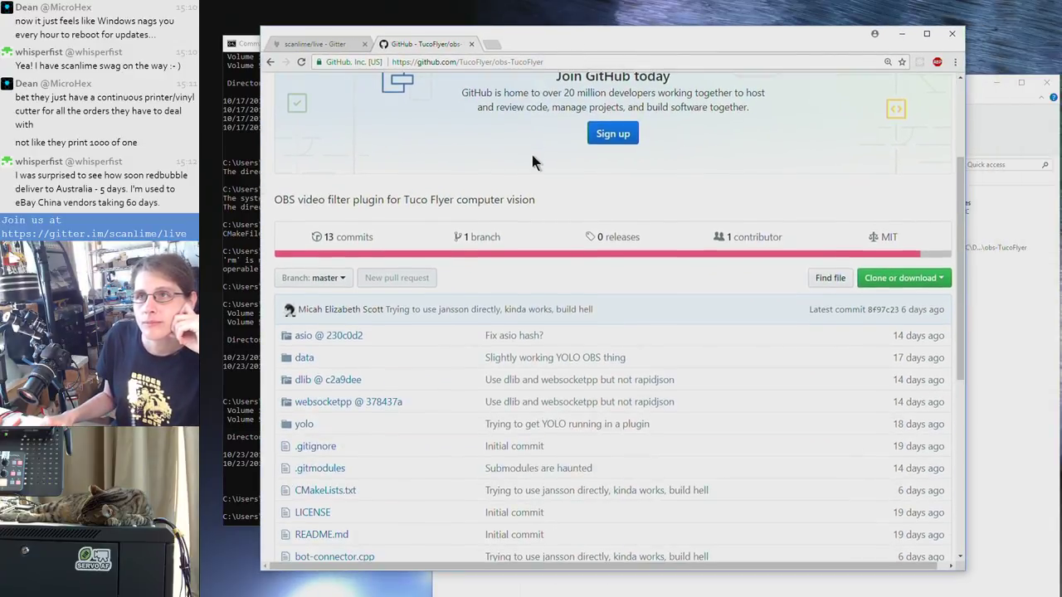
# Look over the file list and commit messages of the obs-TucoFlyer repository
pyautogui.scroll(-2, 532, 153)
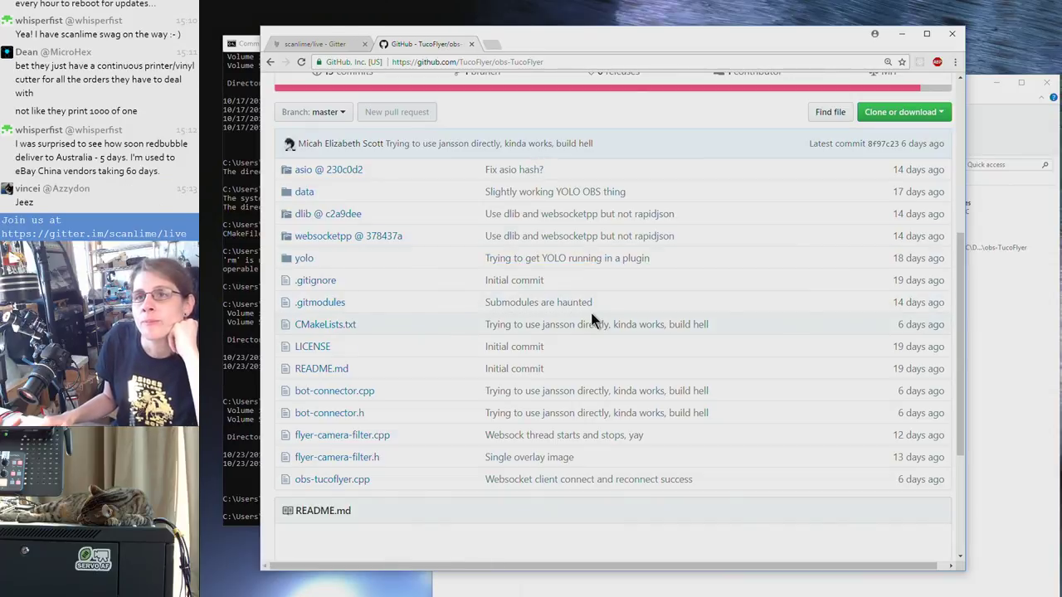
pyautogui.scroll(-3, 590, 319)
pyautogui.scroll(4, 586, 358)
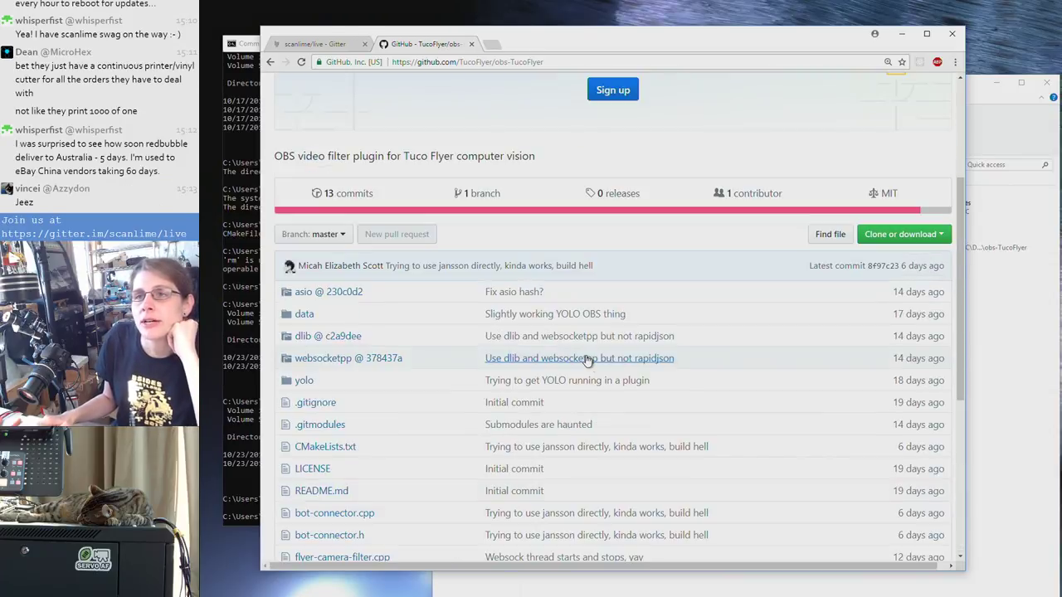
pyautogui.scroll(-2, 586, 359)
pyautogui.scroll(1, 581, 348)
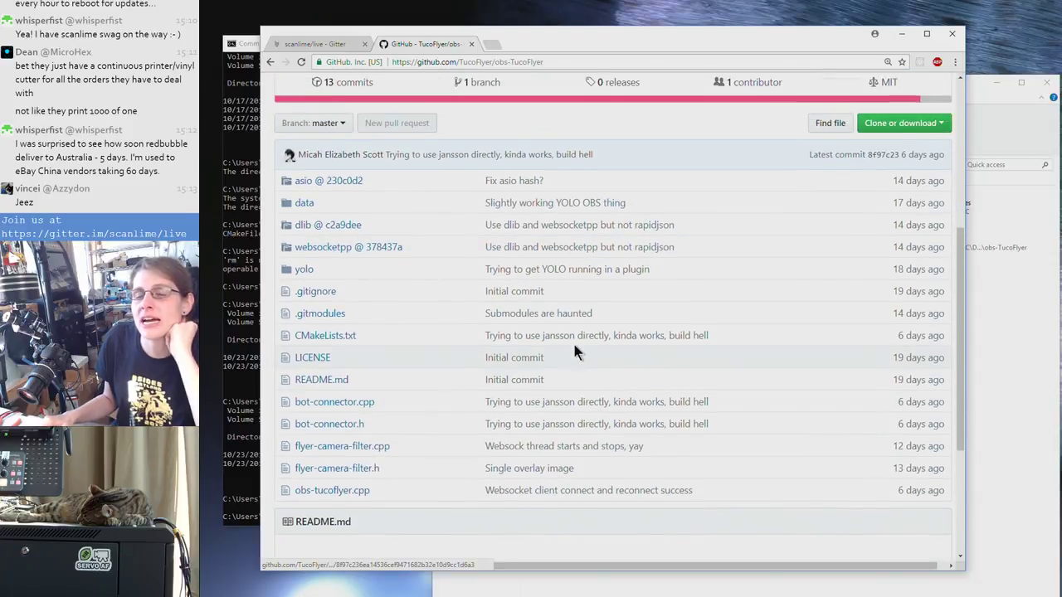
pyautogui.scroll(1, 531, 337)
pyautogui.scroll(-1, 534, 336)
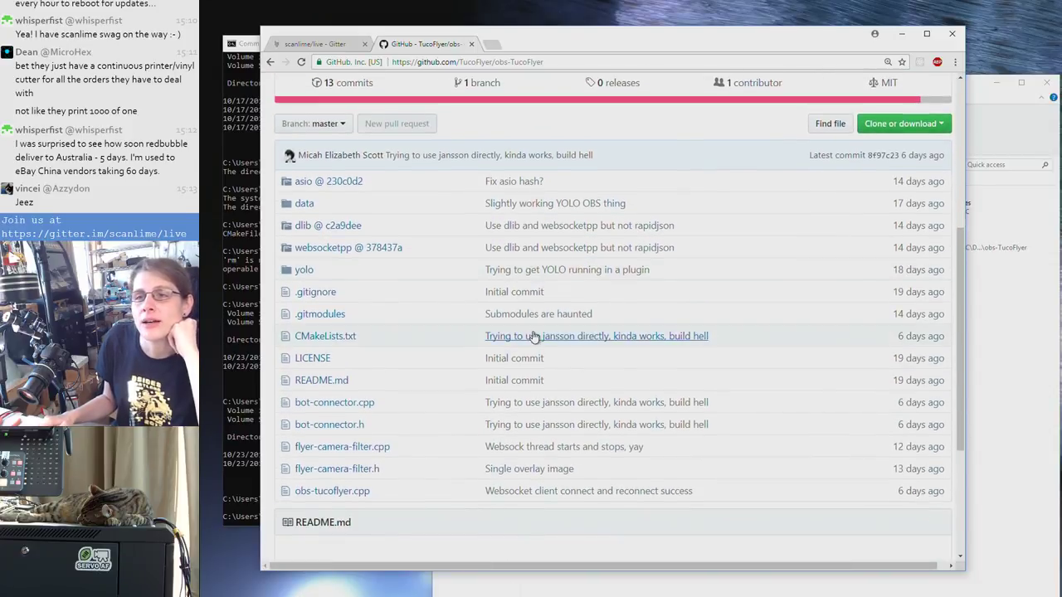
# Open bot-connector.h from the repository and read through its includes and BotConnector class declaration
pyautogui.click(345, 425)
pyautogui.scroll(-10, 461, 420)
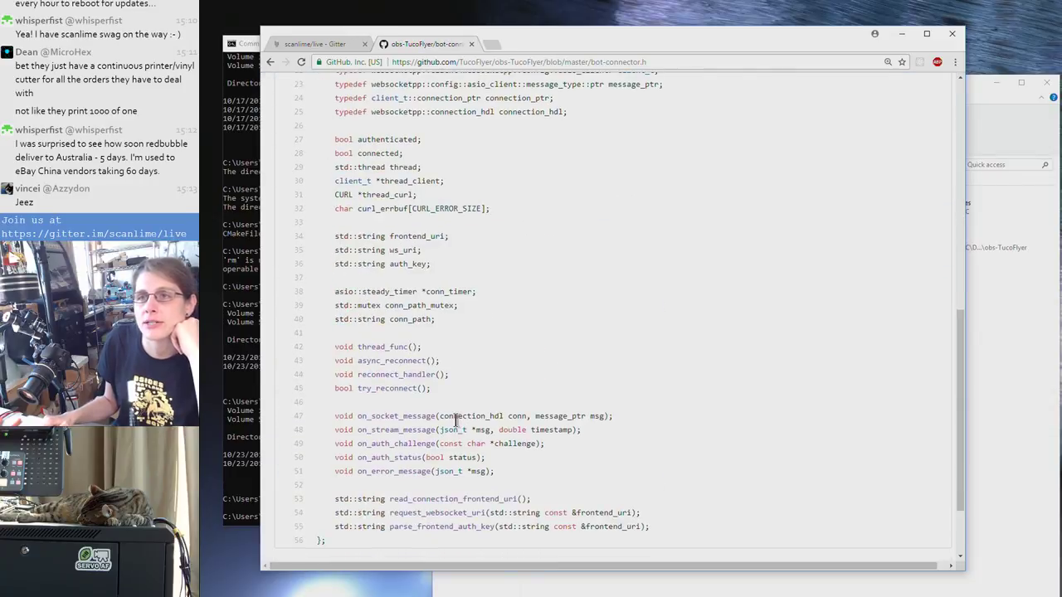
pyautogui.scroll(-2, 455, 421)
pyautogui.scroll(10, 478, 415)
pyautogui.scroll(-2, 493, 379)
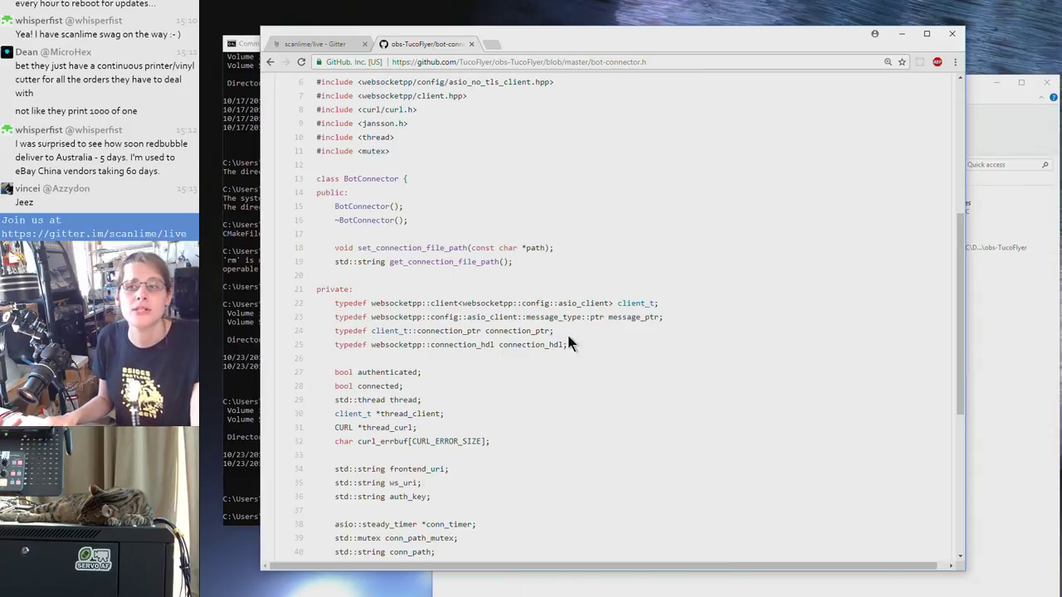
# Move the browser, Visual Studio installer and Task Manager windows apart so each can be seen beside the Command Prompt
pyautogui.moveTo(651, 37); pyautogui.dragTo(712, 416)
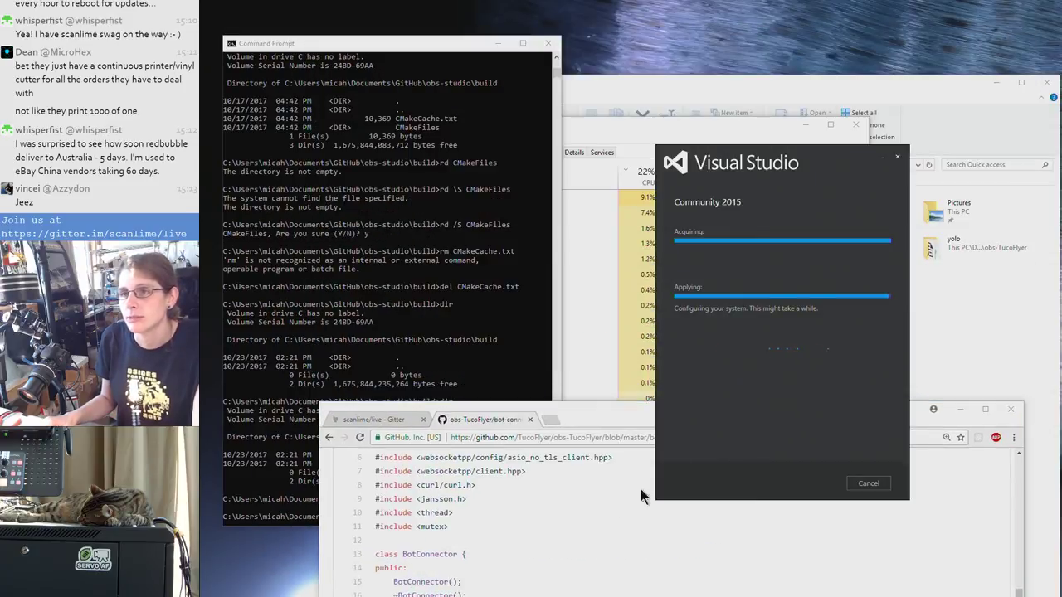
pyautogui.moveTo(574, 407); pyautogui.dragTo(628, 478)
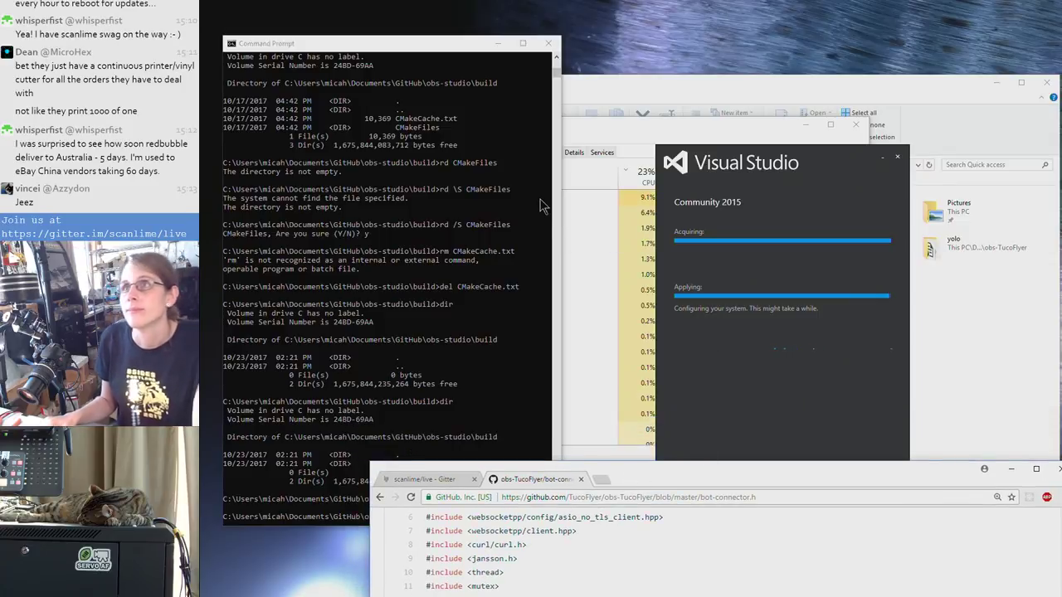
pyautogui.click(711, 166)
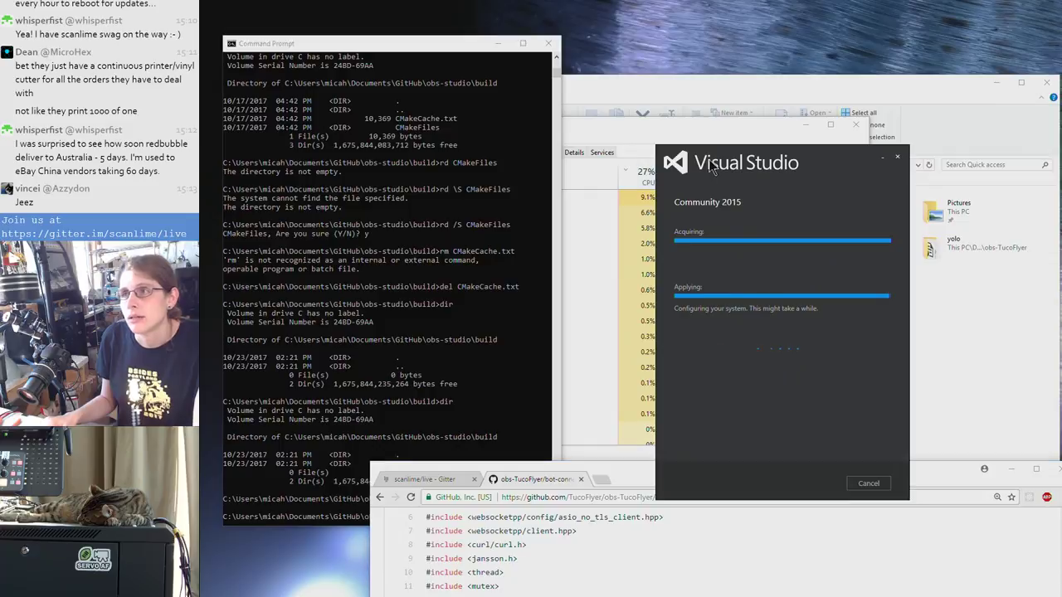
pyautogui.moveTo(712, 166); pyautogui.dragTo(876, 159)
pyautogui.click(746, 126)
pyautogui.moveTo(746, 126); pyautogui.dragTo(736, 90)
# Open the root of the C: drive in File Explorer by running explorer c:\ in the Command Prompt
pyautogui.click(365, 498)
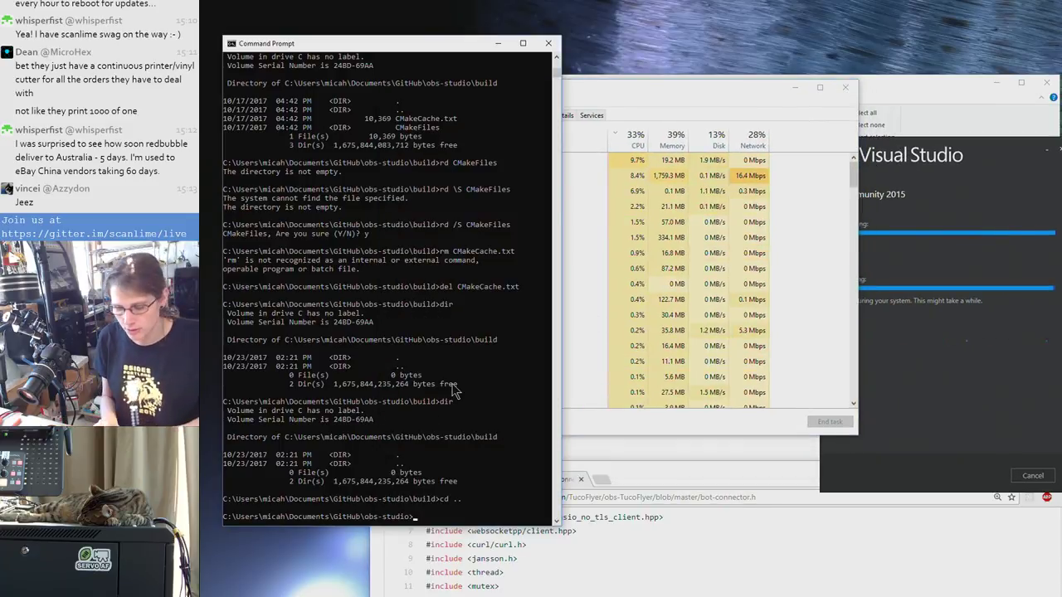
pyautogui.write('explore')
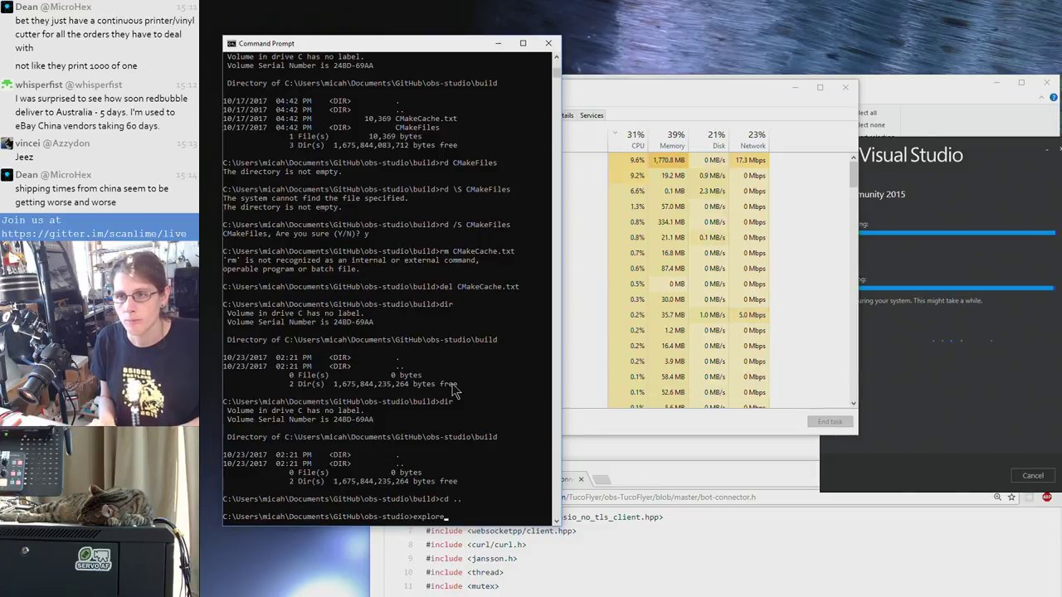
pyautogui.write('r c:\\')
pyautogui.press('Return')
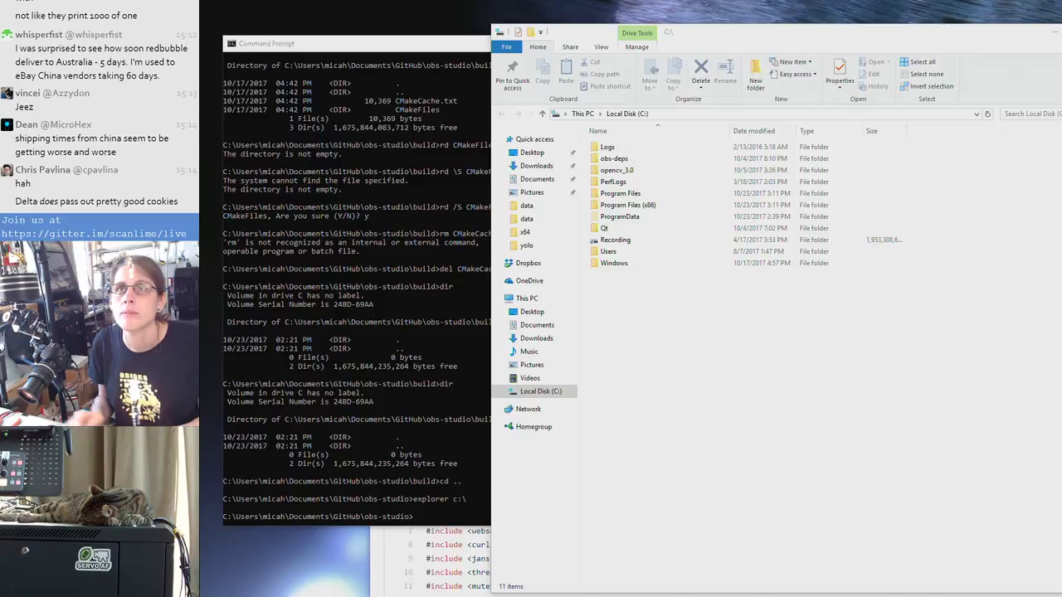
pyautogui.click(704, 44)
# Switch to the browser, search the web for windirstat and open the WinDirStat website
pyautogui.hotkey('alt', 'Tab')
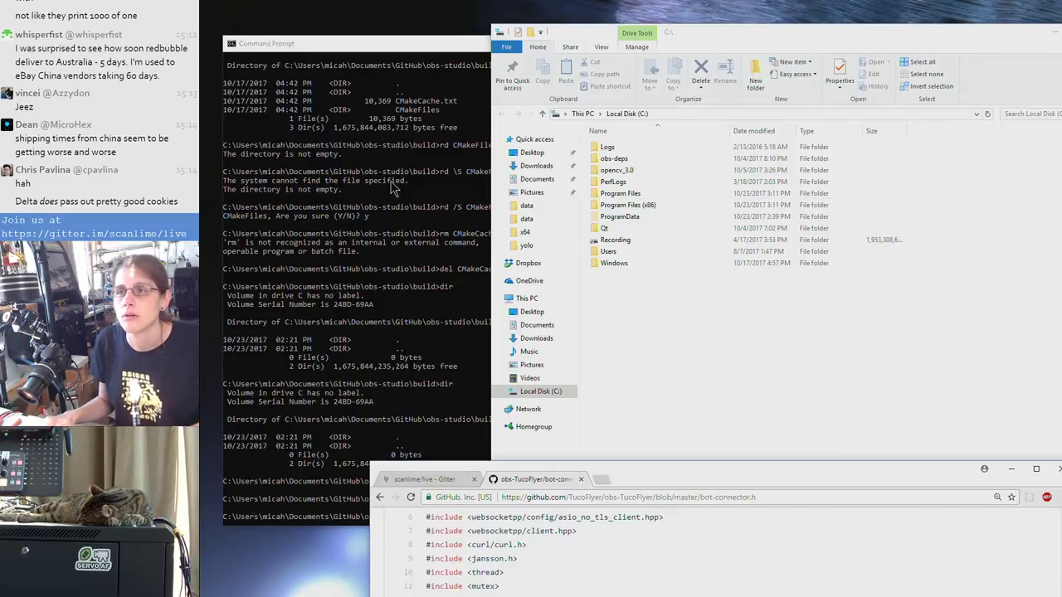
pyautogui.click(564, 498)
pyautogui.write('windirstat')
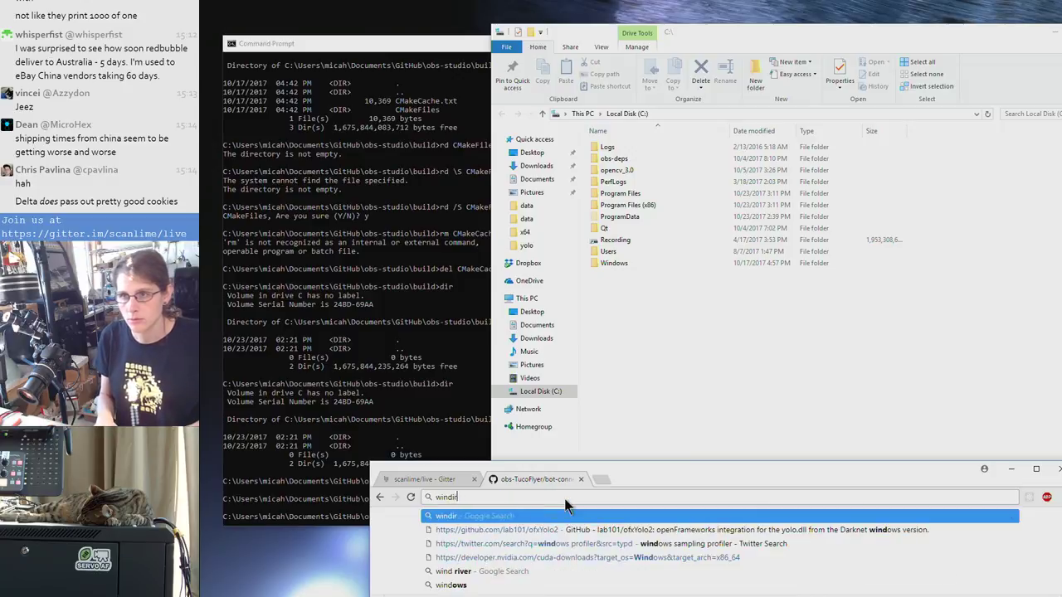
pyautogui.press('Return')
pyautogui.moveTo(668, 485); pyautogui.dragTo(604, 148)
pyautogui.click(515, 269)
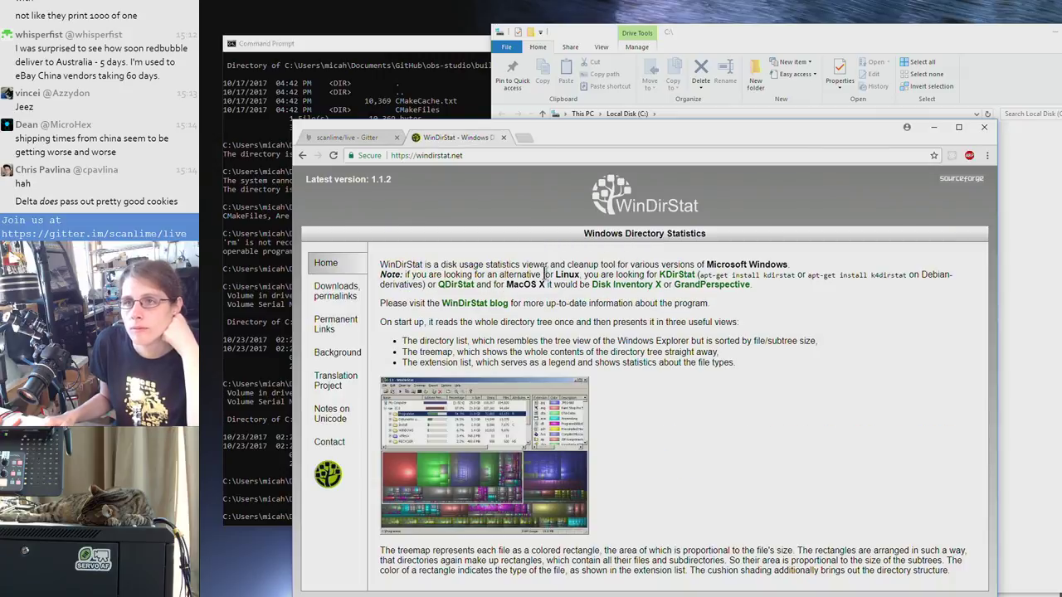
# Go through the site's downloads page to FossHub and download the WinDirStat 1.1.2 Windows installer
pyautogui.click(347, 295)
pyautogui.moveTo(559, 137); pyautogui.dragTo(531, 71)
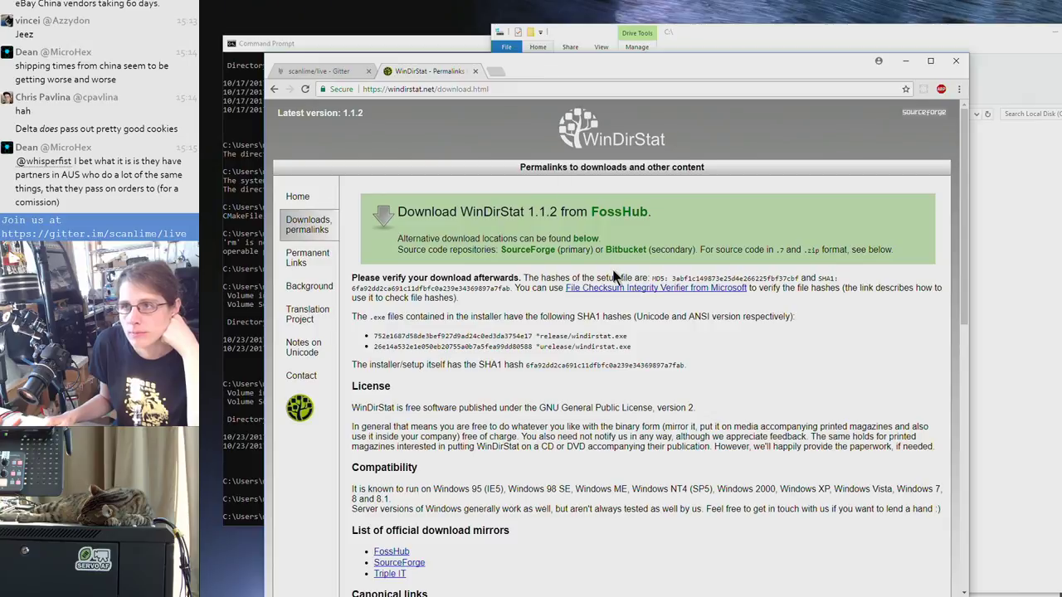
pyautogui.scroll(-1, 631, 390)
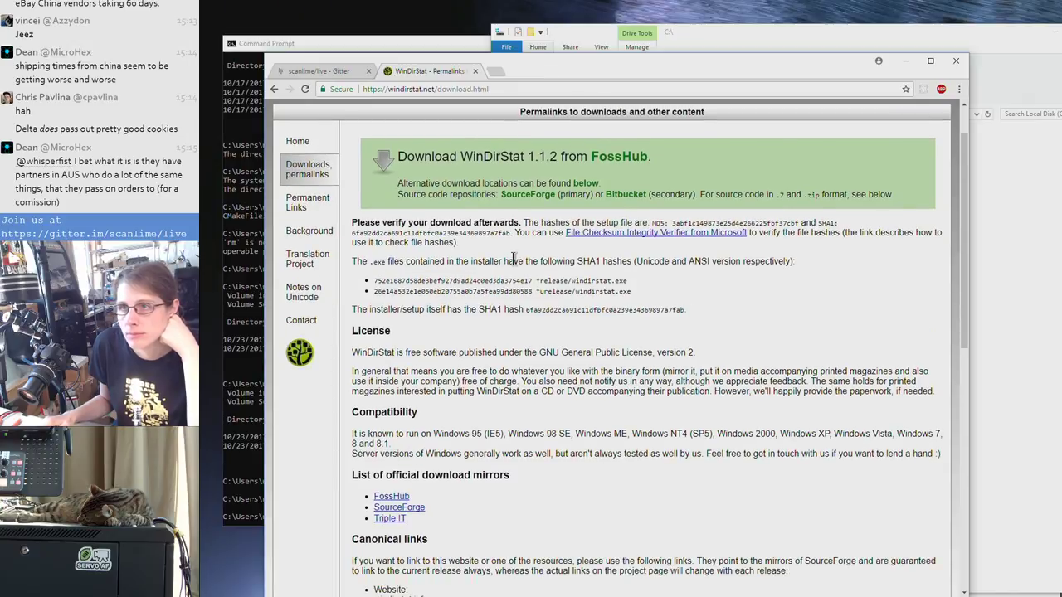
pyautogui.click(635, 158)
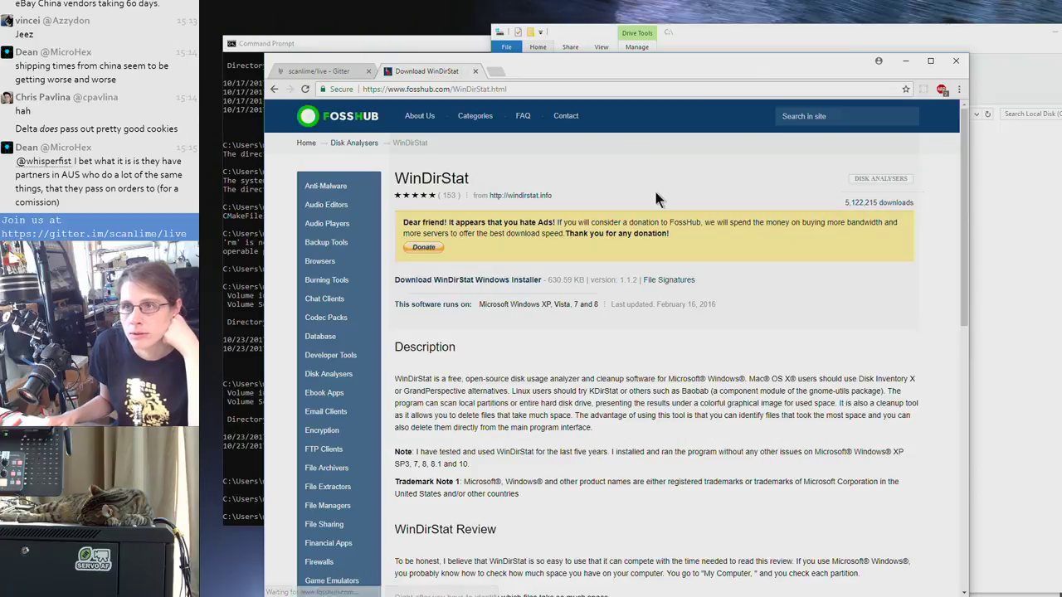
pyautogui.scroll(-1, 673, 311)
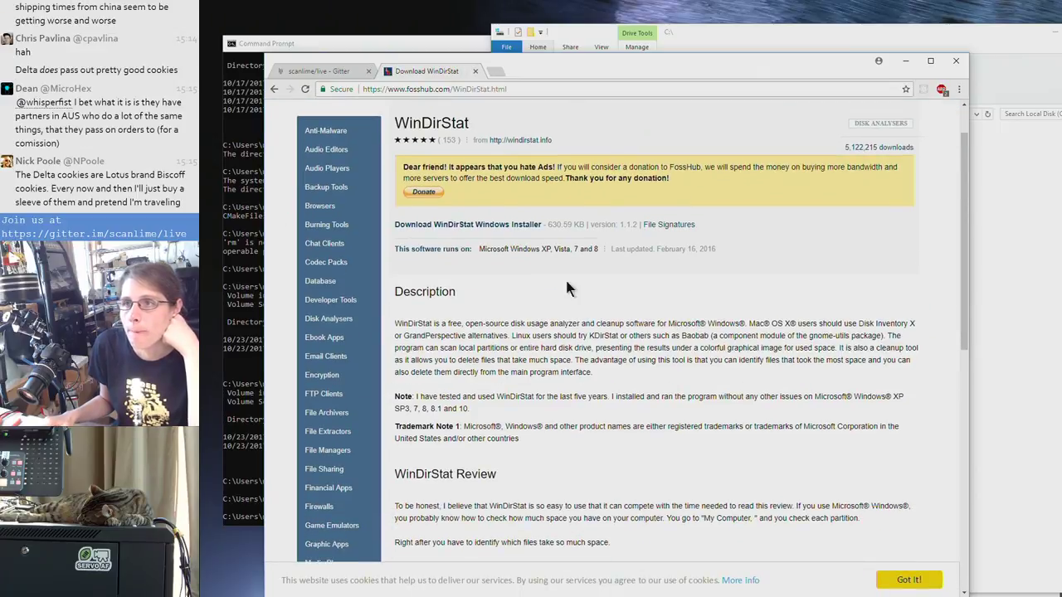
pyautogui.click(499, 223)
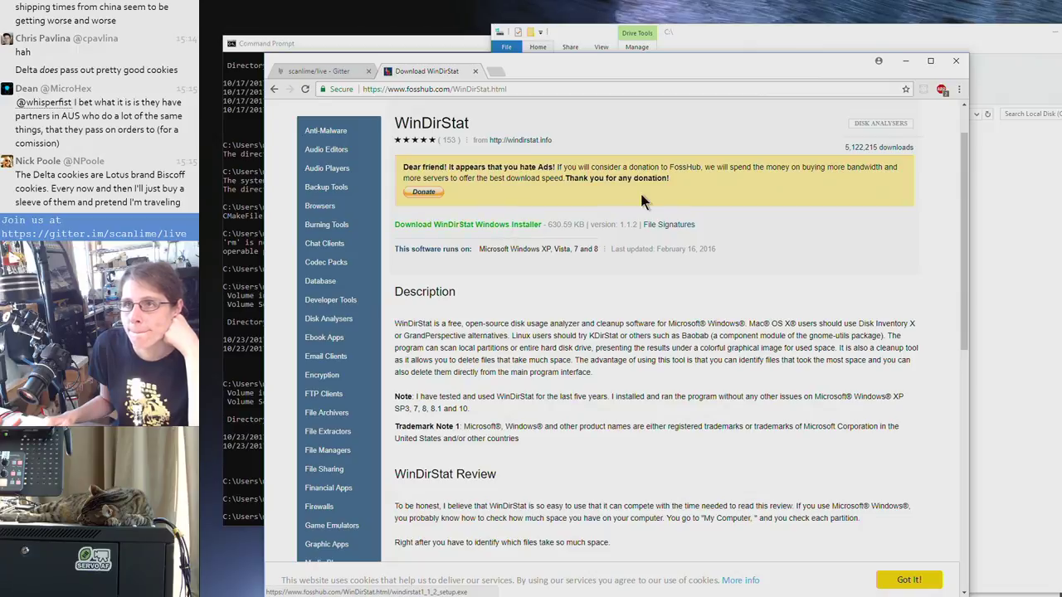
# Return to the WinDirStat downloads page and launch the downloaded setup file
pyautogui.moveTo(523, 64); pyautogui.dragTo(528, 27)
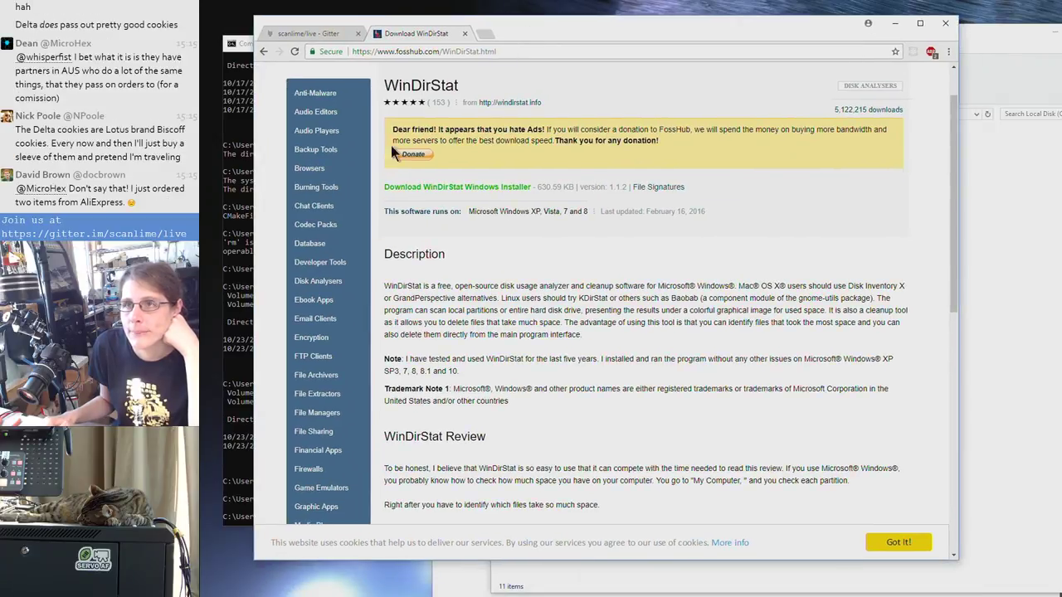
pyautogui.click(265, 51)
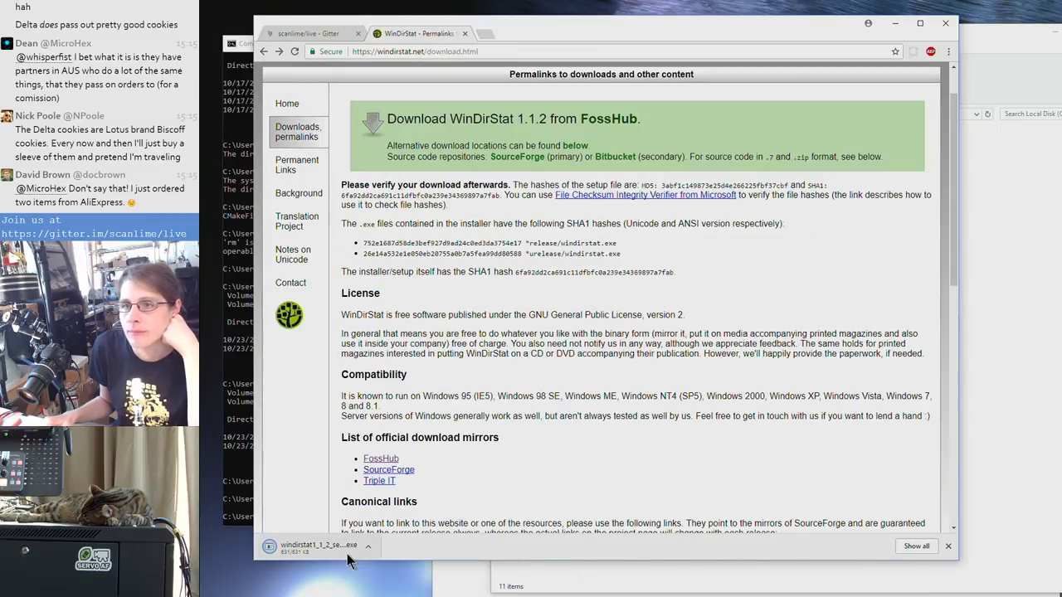
pyautogui.click(316, 546)
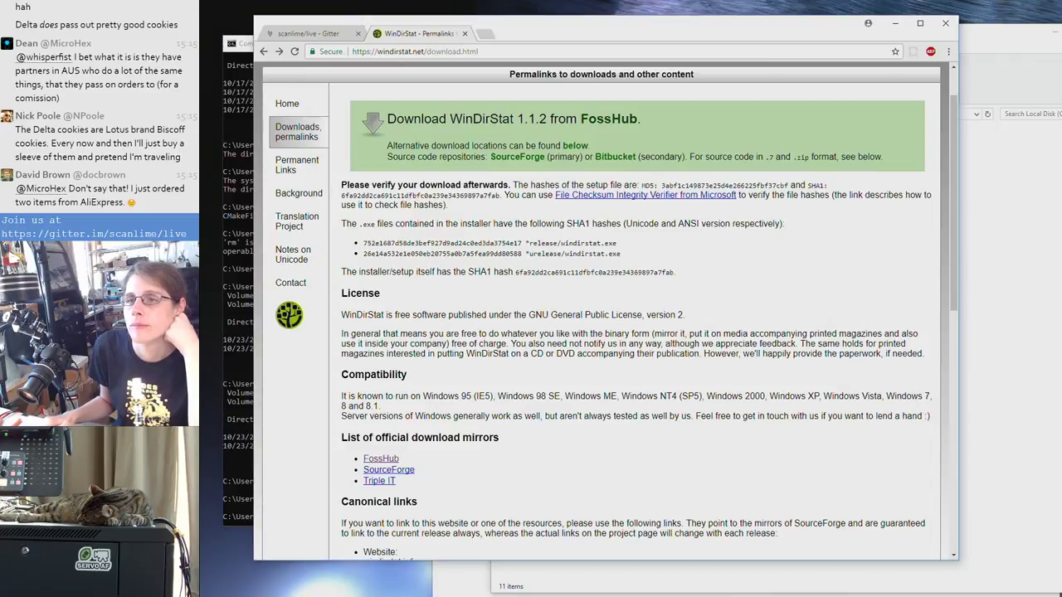
pyautogui.moveTo(618, 34); pyautogui.dragTo(673, 39)
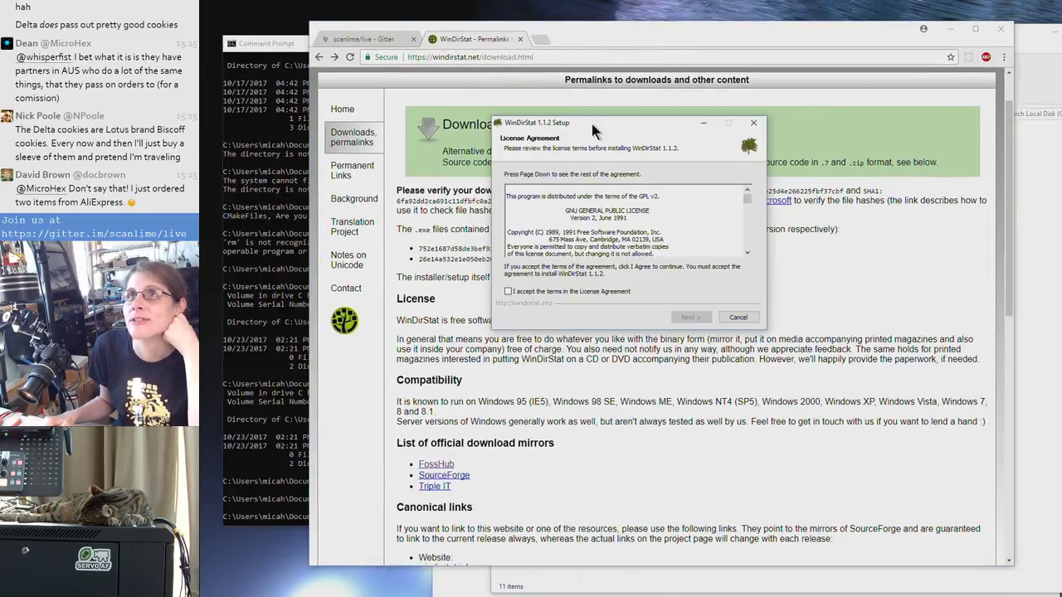
# Accept the license, install WinDirStat with the recommended components in C:\Program Files (x86)\WinDirStat, and finish the setup
pyautogui.moveTo(592, 123); pyautogui.dragTo(547, 288)
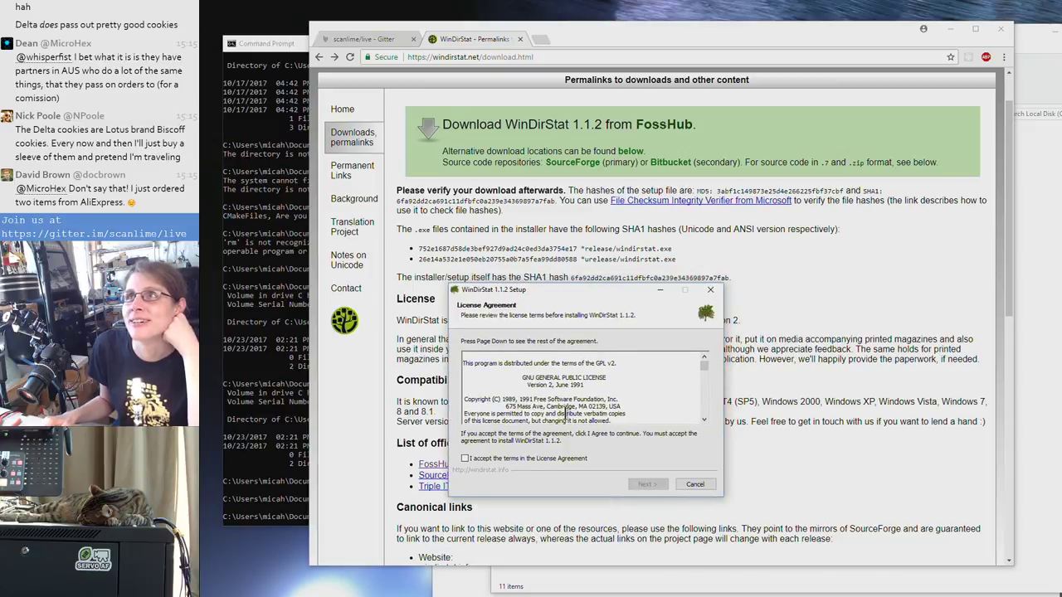
pyautogui.click(562, 460)
pyautogui.click(658, 484)
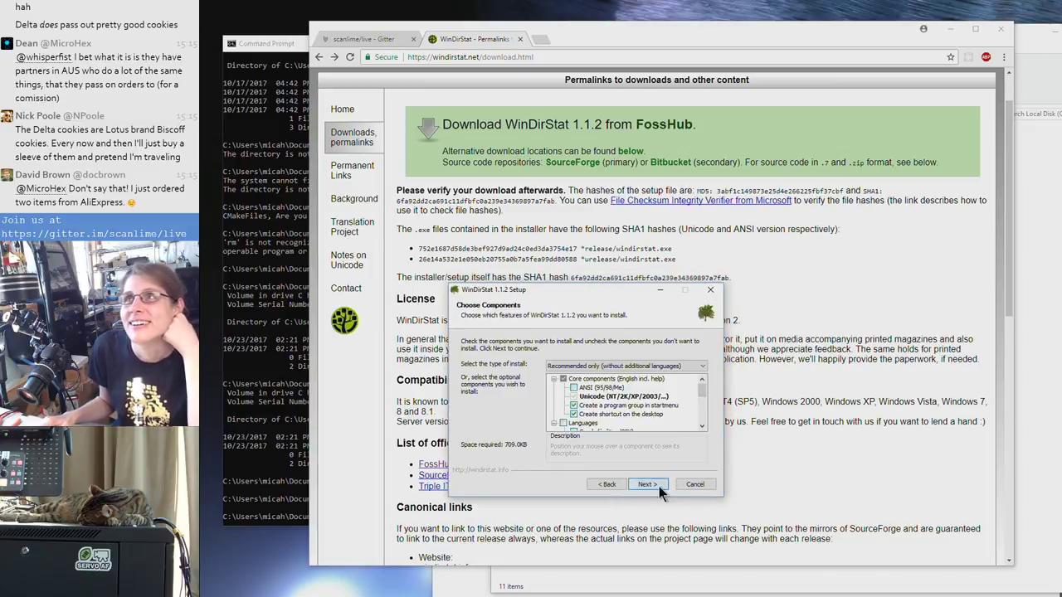
pyautogui.moveTo(583, 290); pyautogui.dragTo(521, 130)
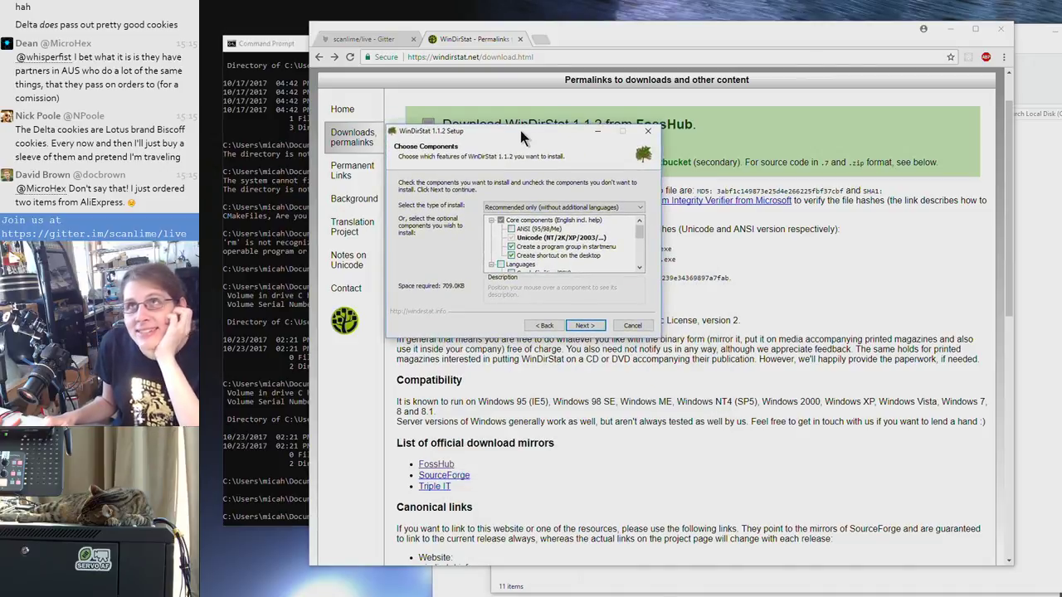
pyautogui.moveTo(520, 130); pyautogui.dragTo(580, 140)
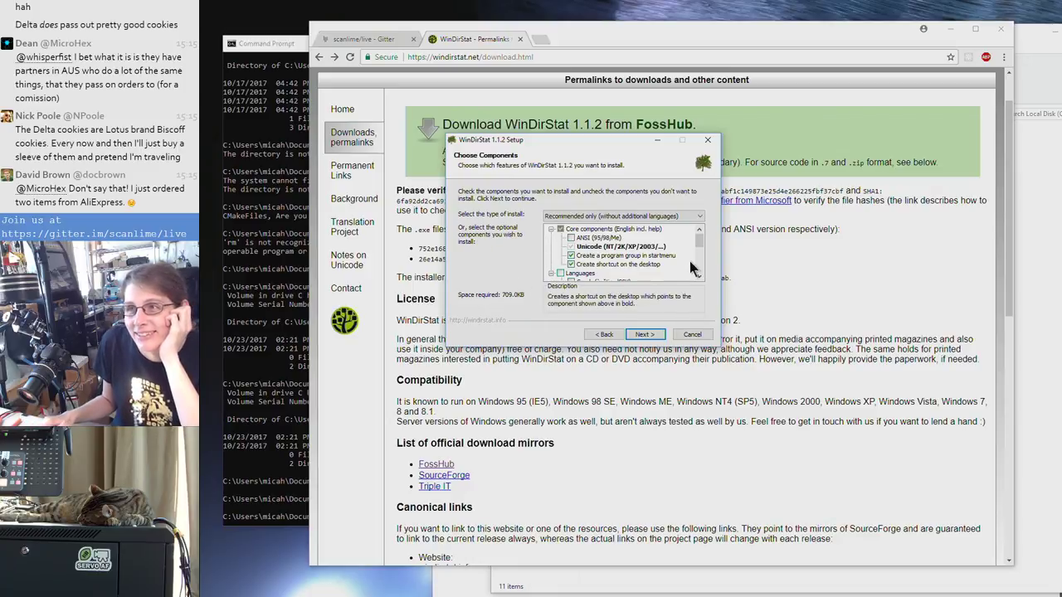
pyautogui.moveTo(700, 243); pyautogui.dragTo(700, 264)
pyautogui.click(645, 334)
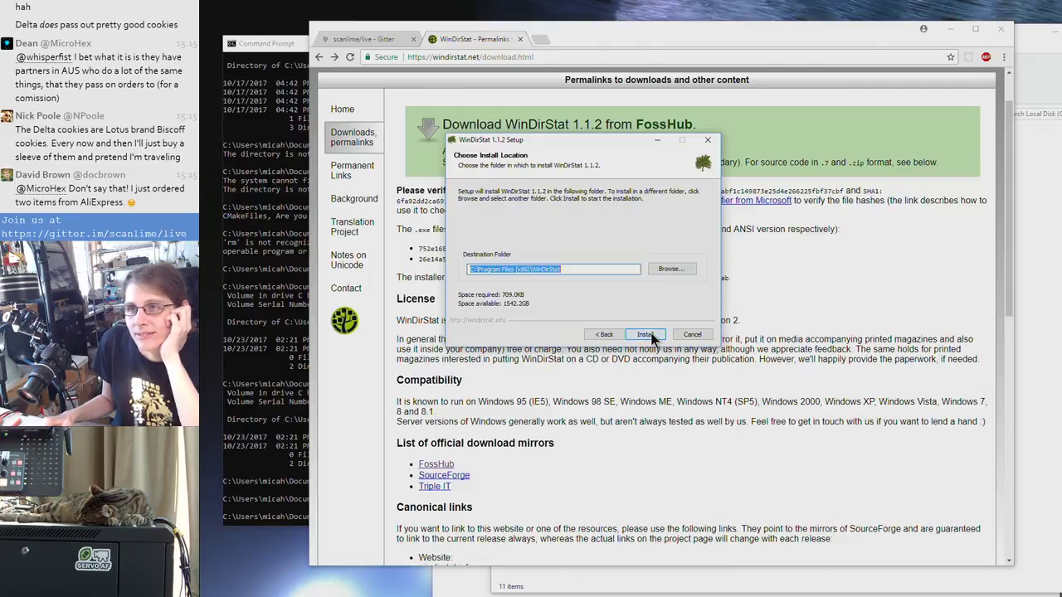
pyautogui.click(650, 335)
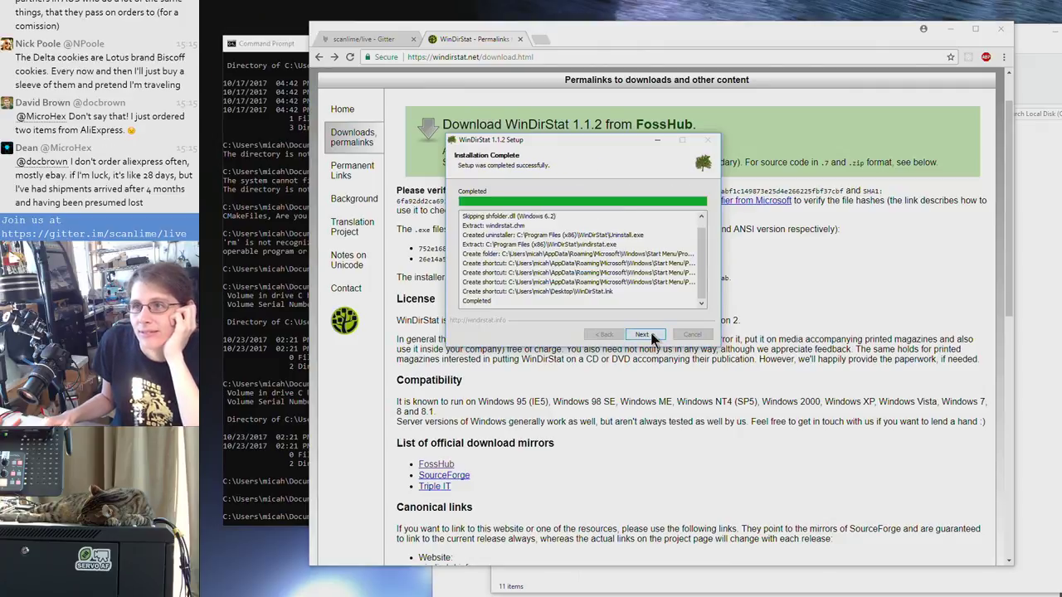
pyautogui.click(650, 335)
pyautogui.click(647, 334)
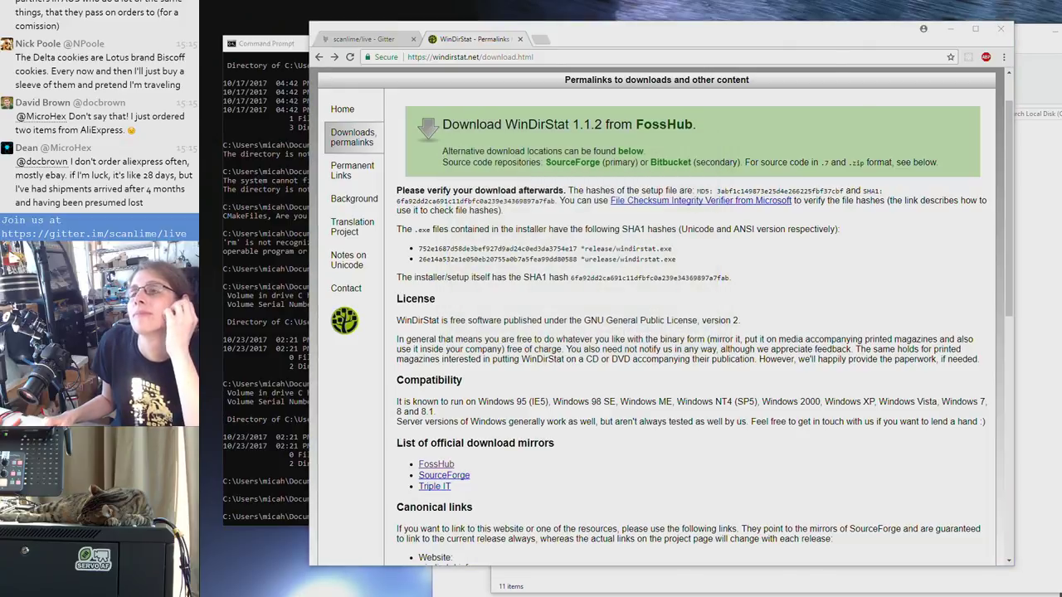
# Start a WinDirStat scan of the individual drive C: and move its window and the browser apart
pyautogui.moveTo(718, 30); pyautogui.dragTo(622, 323)
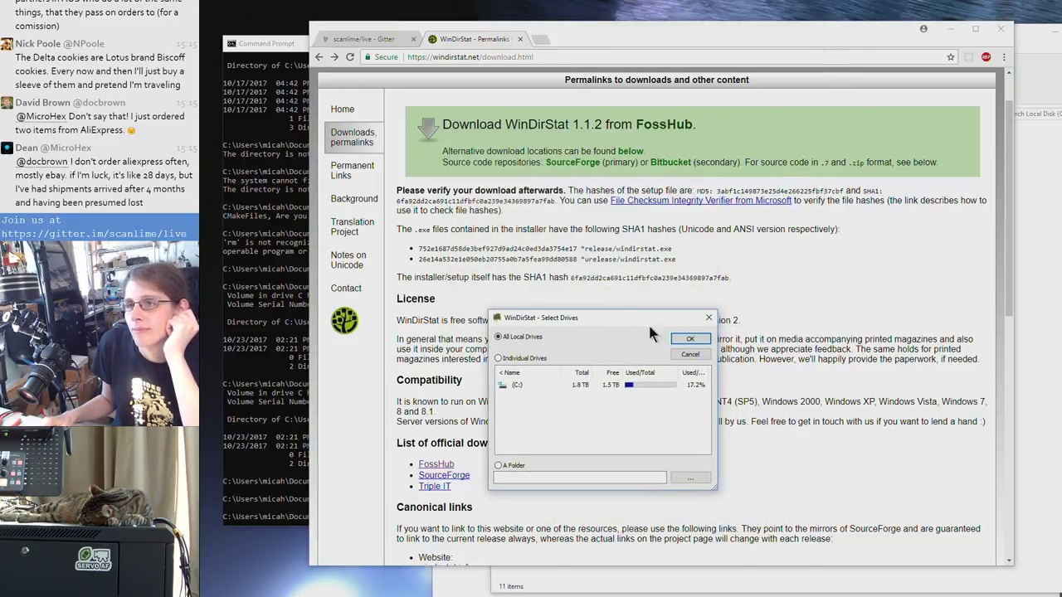
pyautogui.click(549, 387)
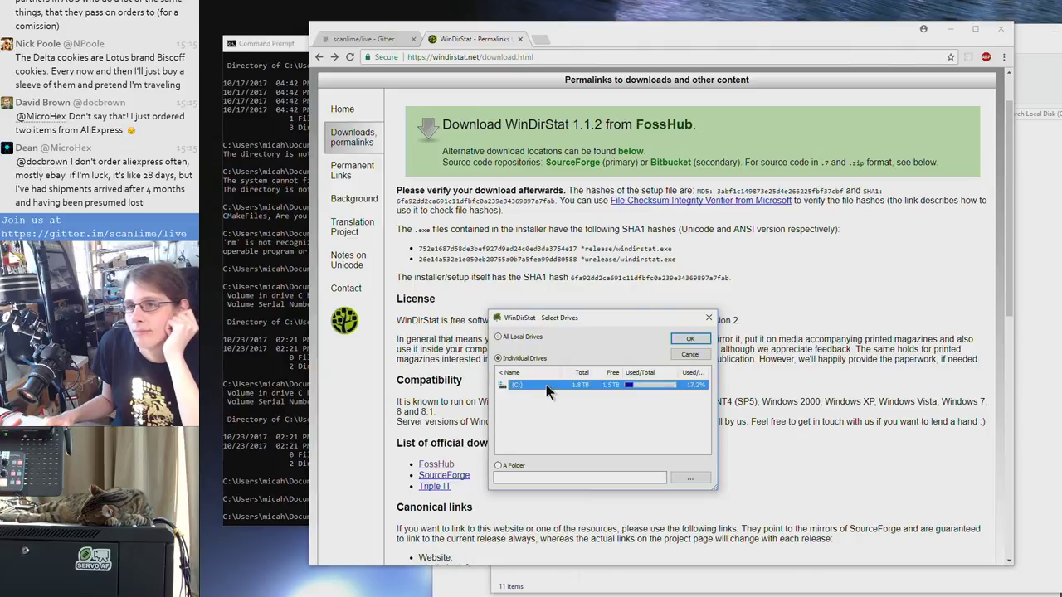
pyautogui.click(690, 353)
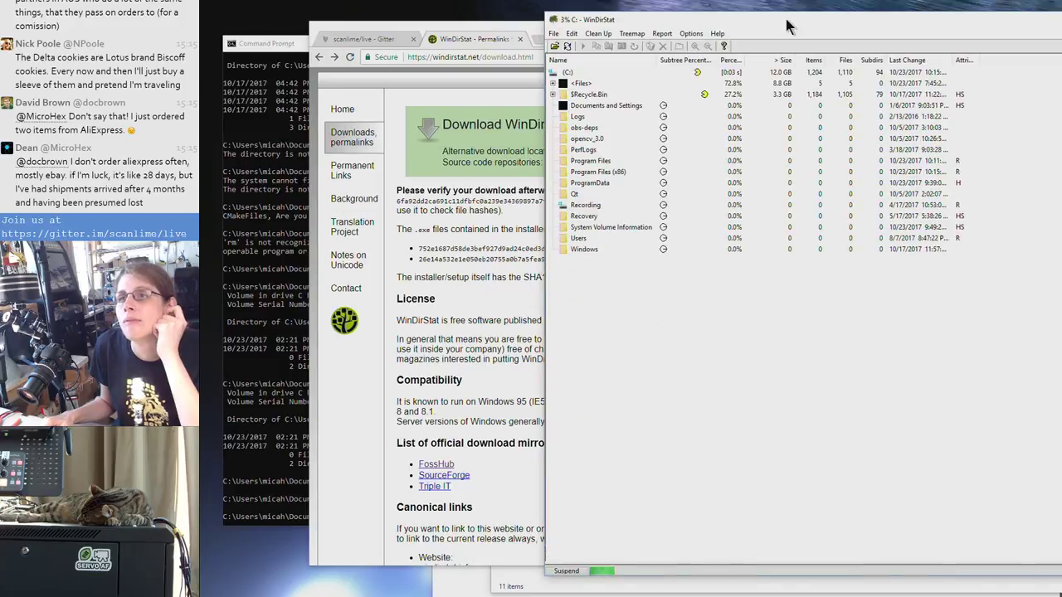
pyautogui.moveTo(780, 12); pyautogui.dragTo(476, 292)
pyautogui.moveTo(560, 40); pyautogui.dragTo(656, 94)
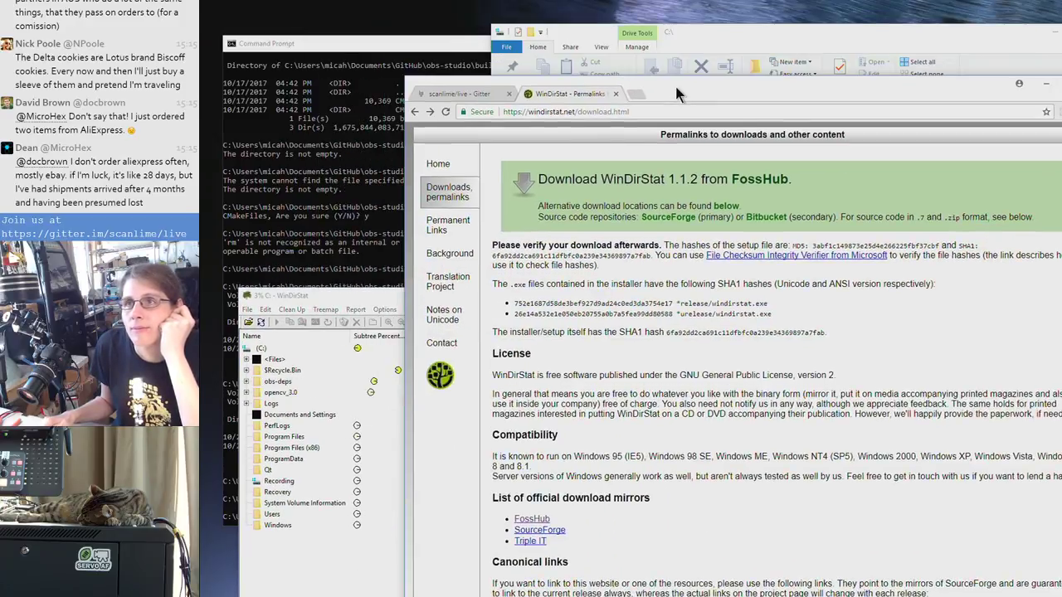
# Switch the browser to the scanlime/live Gitter chat and rearrange the browser and WinDirStat windows so the installer progress and scan are visible
pyautogui.click(472, 94)
pyautogui.moveTo(586, 87); pyautogui.dragTo(564, 99)
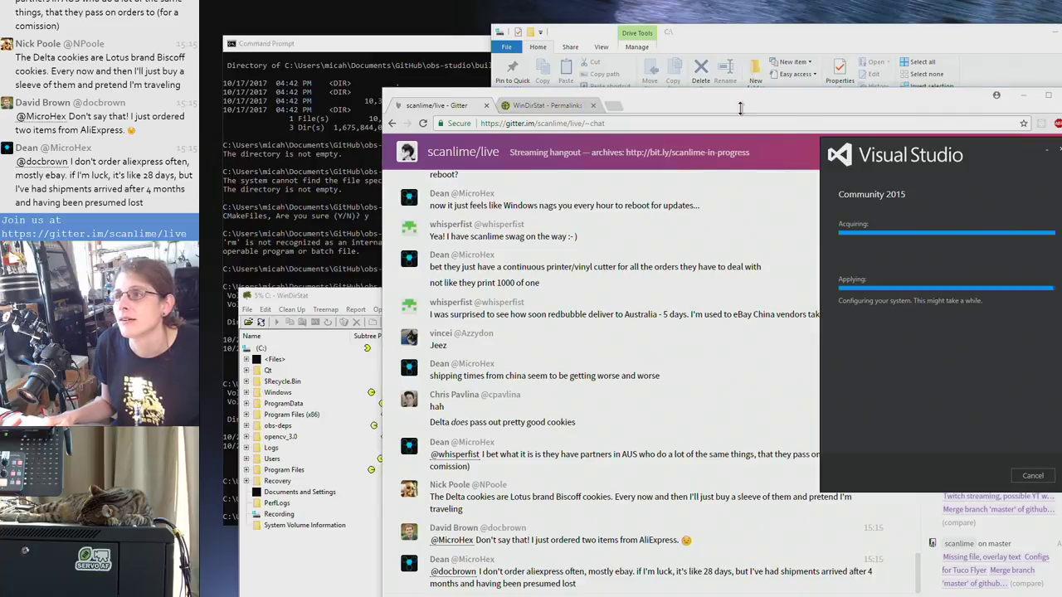
pyautogui.click(357, 294)
pyautogui.moveTo(357, 294); pyautogui.dragTo(346, 298)
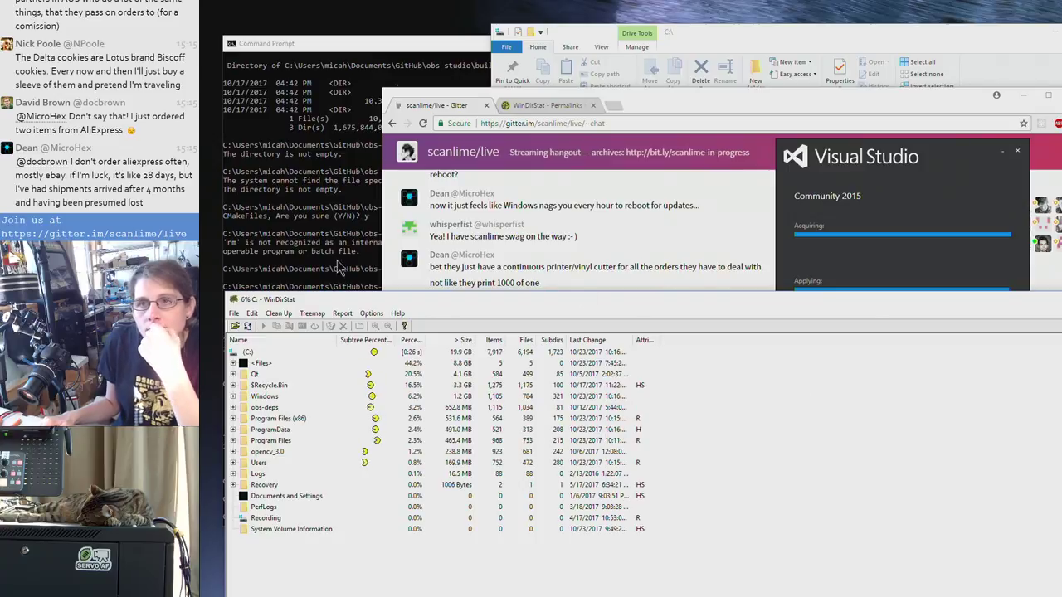
pyautogui.moveTo(293, 299); pyautogui.dragTo(293, 315)
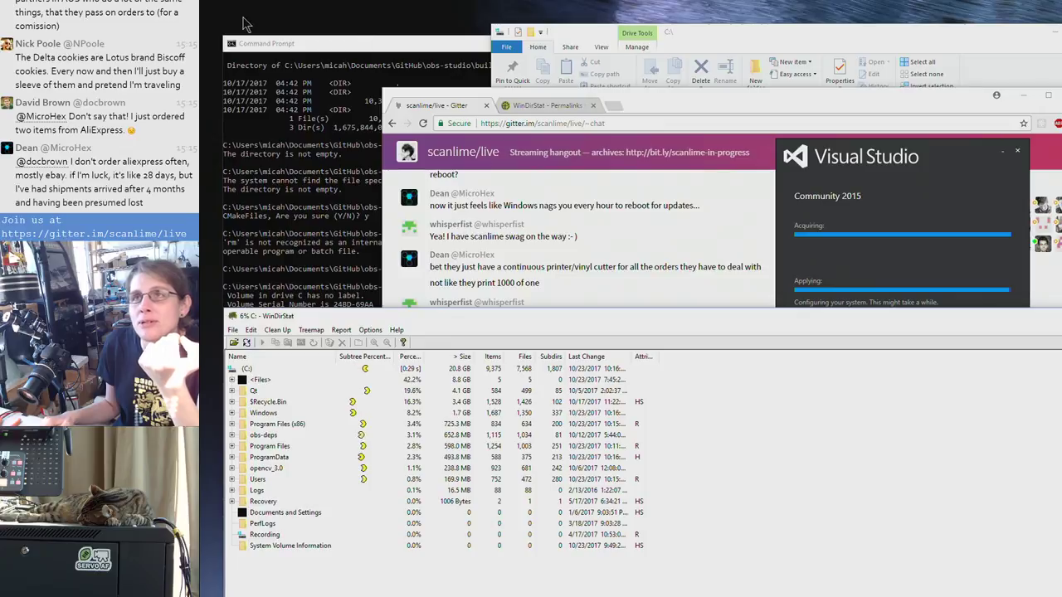
# Check the used and free space in the properties of Local Disk (C:), and close the properties and File Explorer window
pyautogui.hotkey('alt', 'Tab')
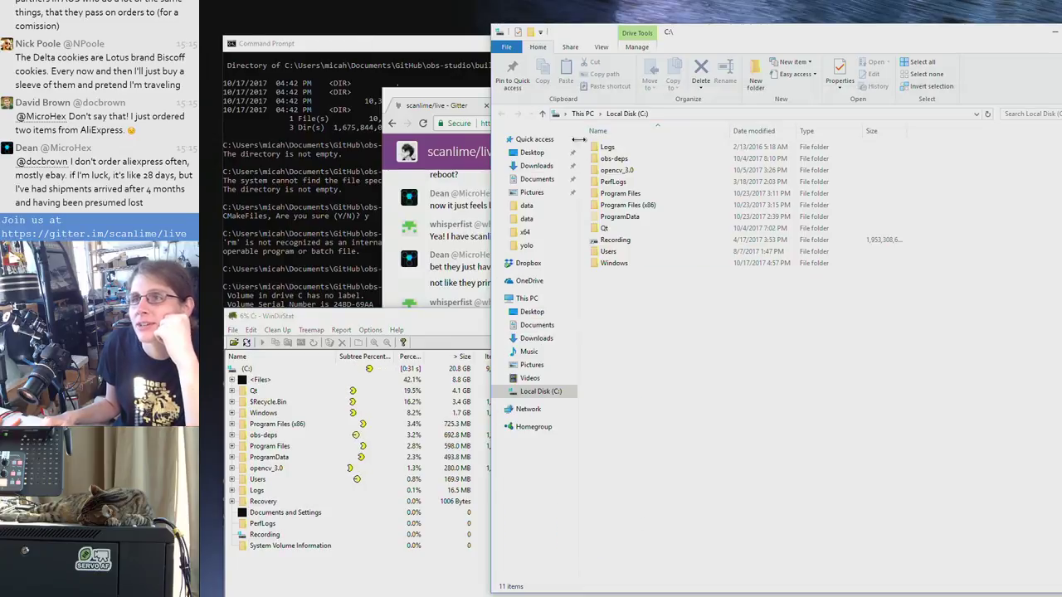
pyautogui.click(583, 114)
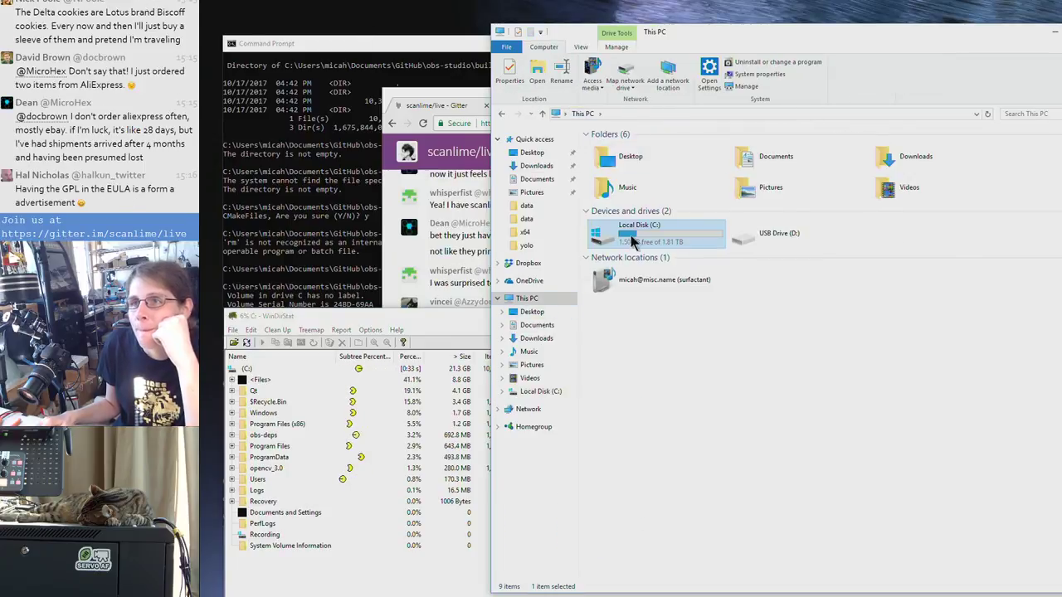
pyautogui.rightClick(629, 224)
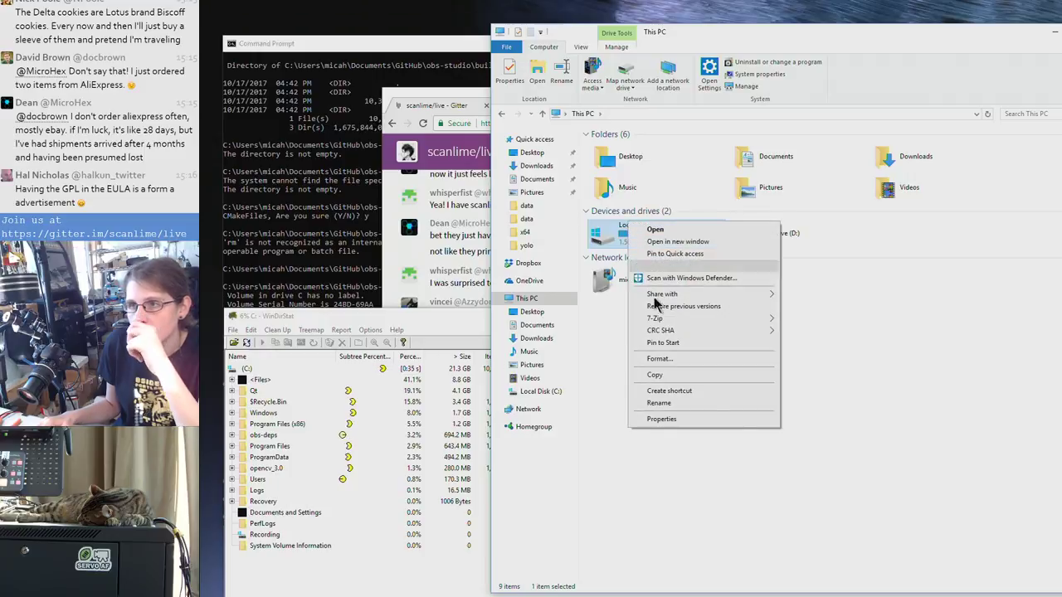
pyautogui.click(740, 419)
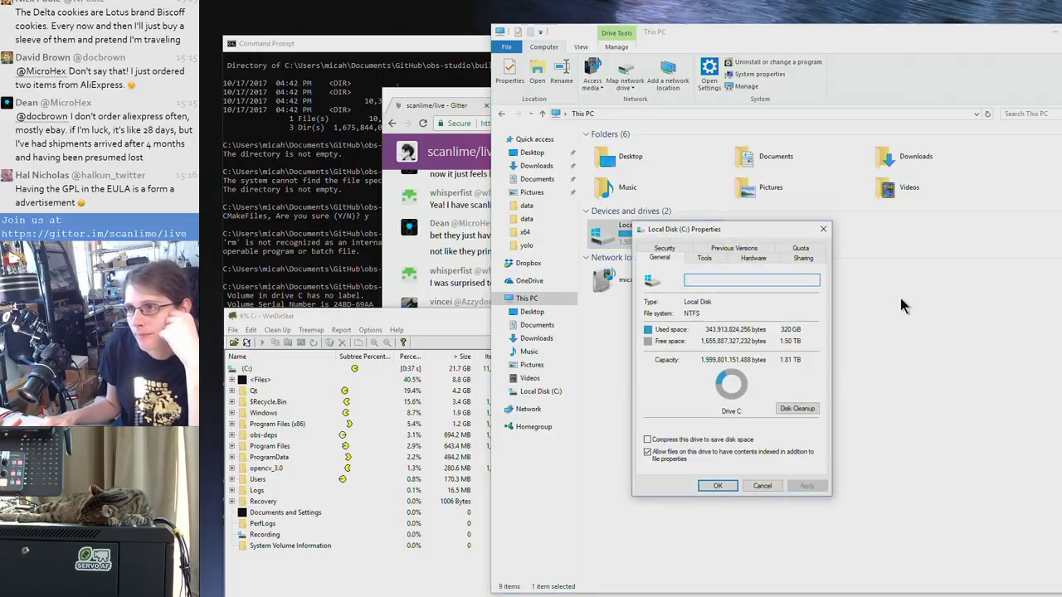
pyautogui.moveTo(768, 230); pyautogui.dragTo(687, 142)
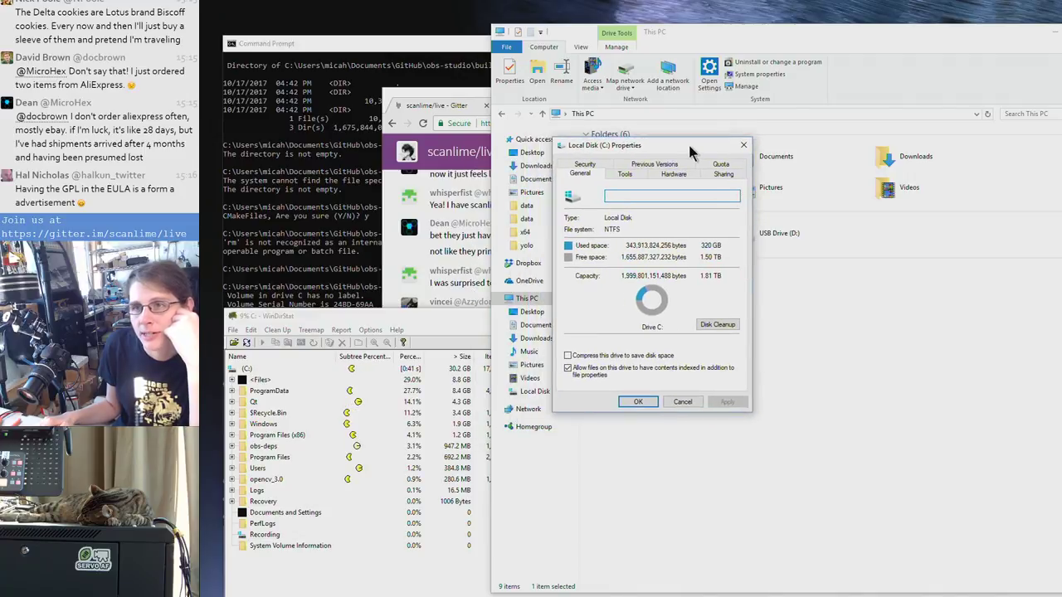
pyautogui.click(744, 145)
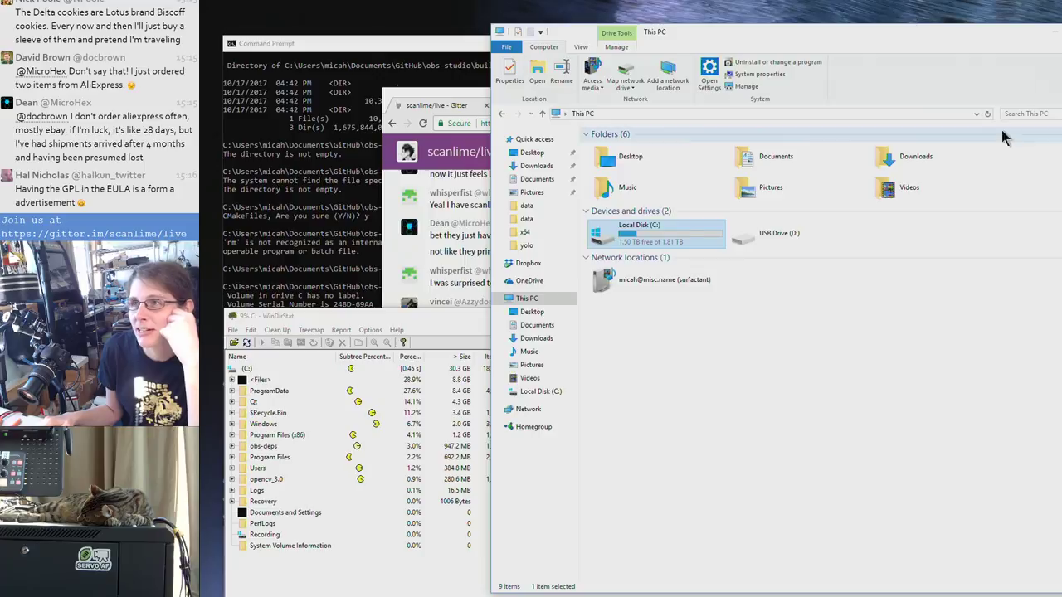
pyautogui.hotkey('alt', 'F4')
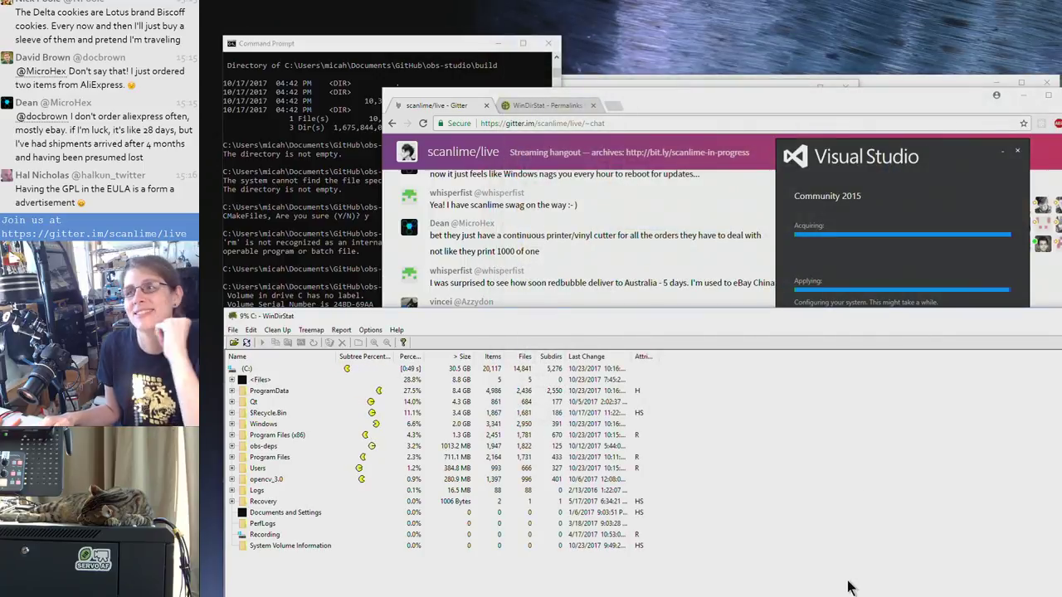
# Bring the Visual Studio installer forward, open newegg.com in a new browser tab, and reposition the browser window
pyautogui.moveTo(876, 145); pyautogui.dragTo(876, 137)
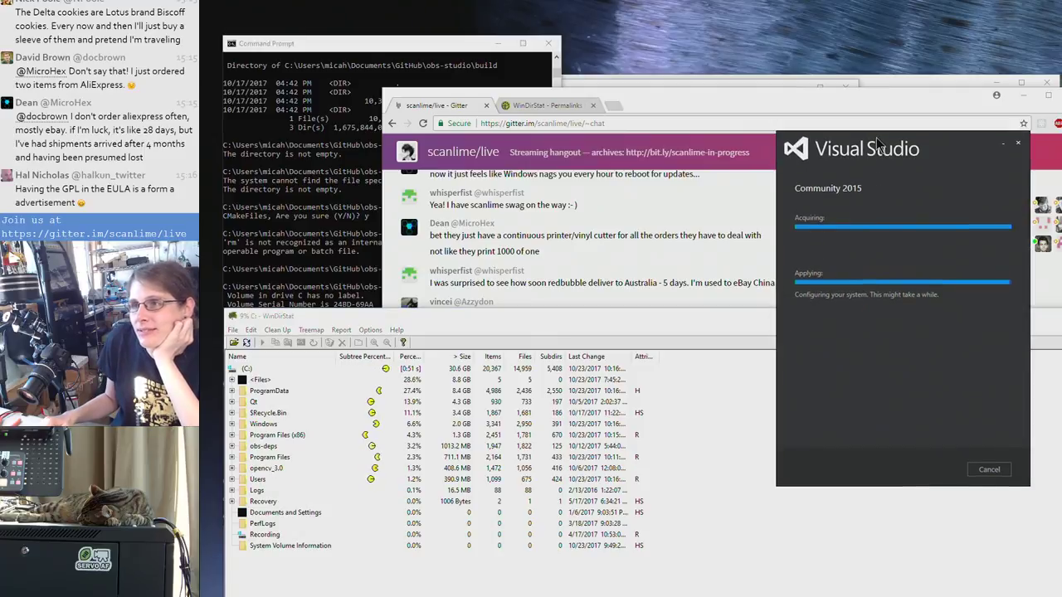
pyautogui.moveTo(637, 99); pyautogui.dragTo(609, 97)
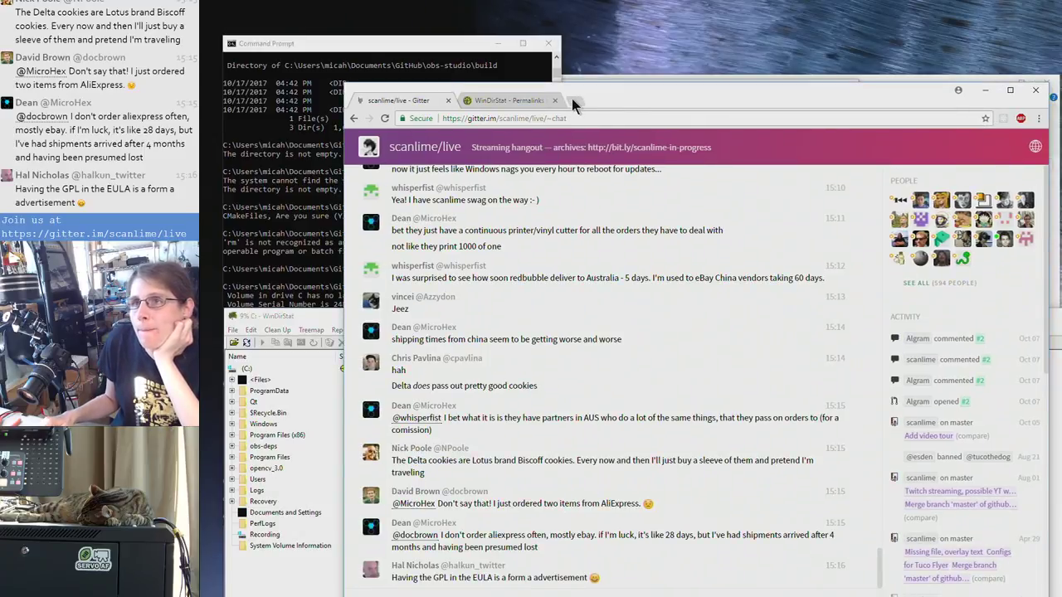
pyautogui.click(571, 99)
pyautogui.write('new3')
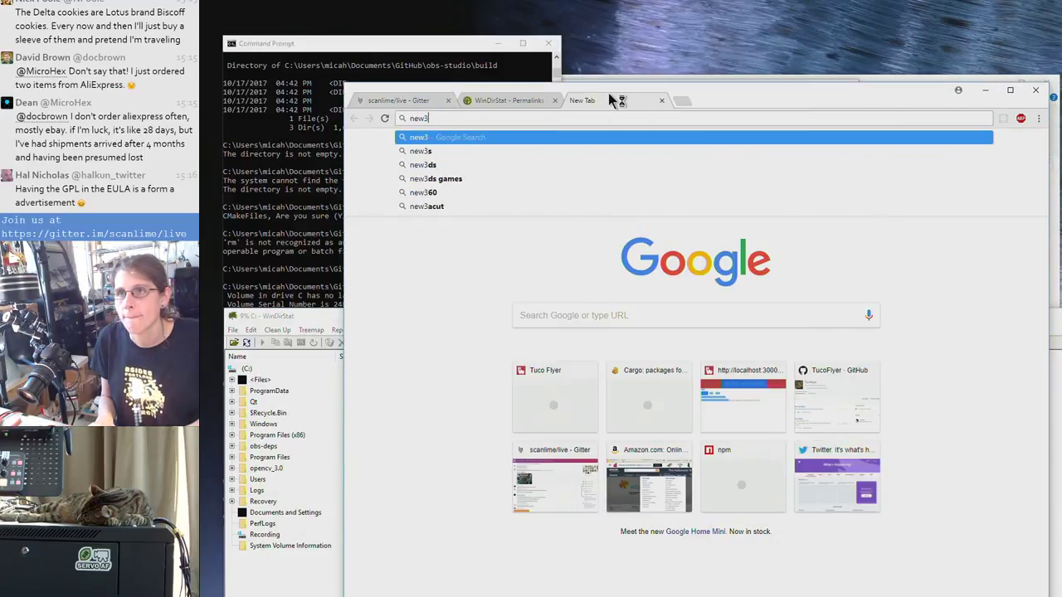
pyautogui.press('BackSpace')
pyautogui.write('egg')
pyautogui.press('Return')
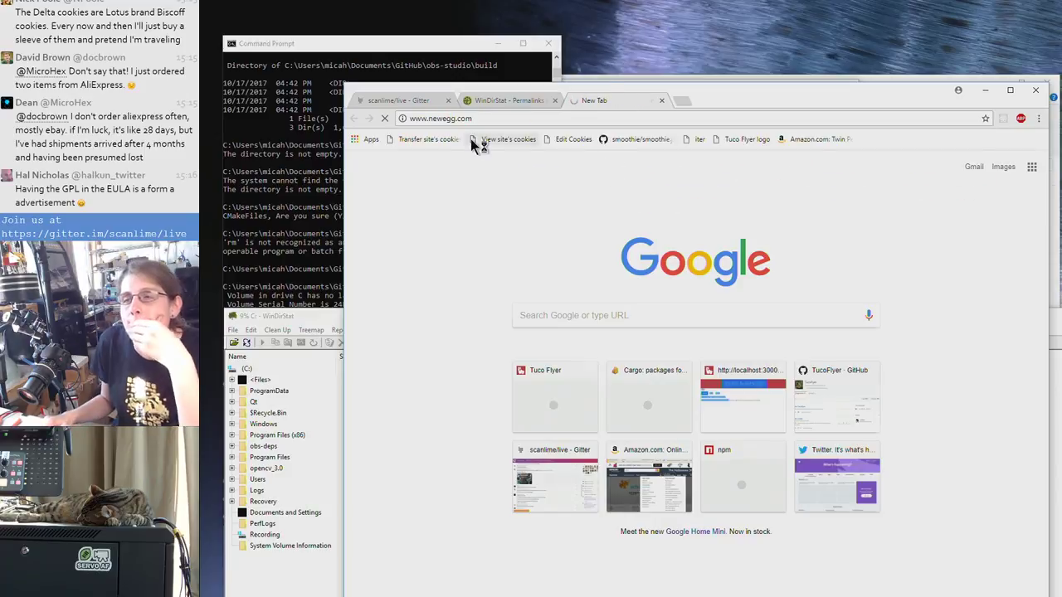
pyautogui.moveTo(742, 107); pyautogui.dragTo(655, 56)
# Open Newegg's SSDs category under Components and go to the 2.5 Inch drives
pyautogui.moveTo(311, 184)
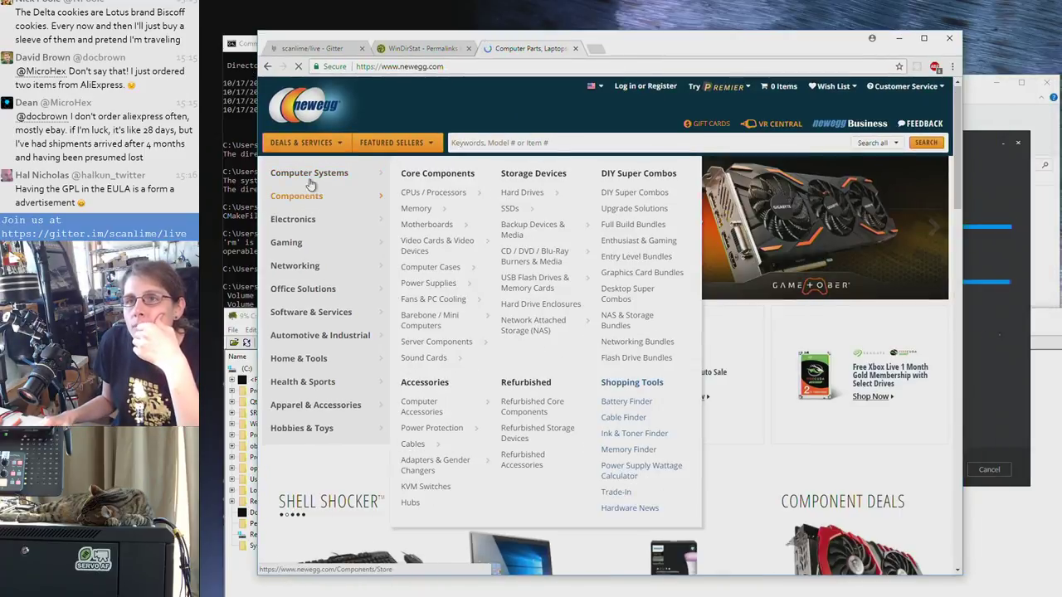
pyautogui.click(512, 210)
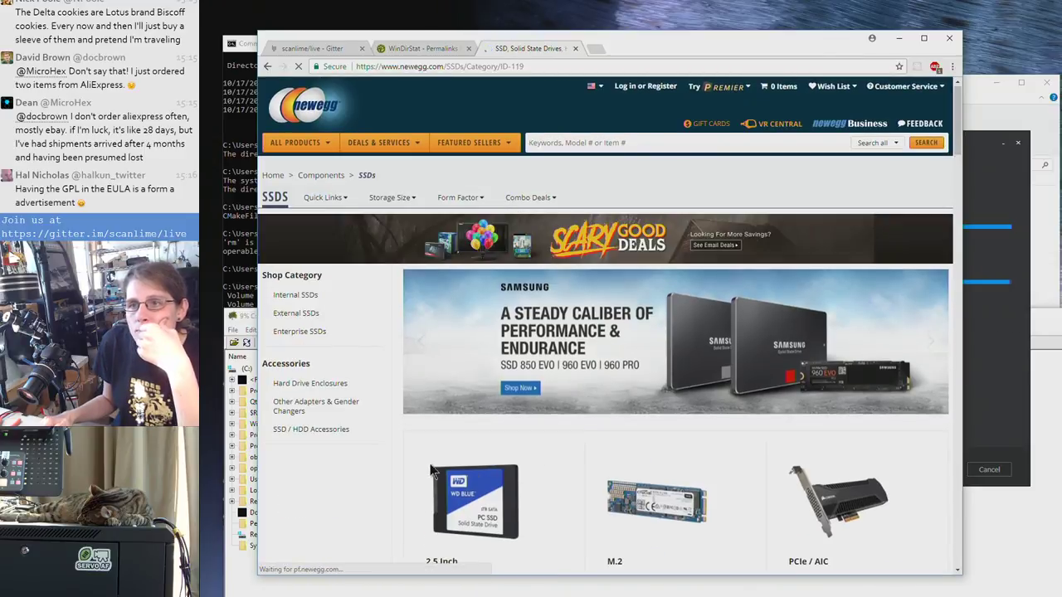
pyautogui.click(465, 470)
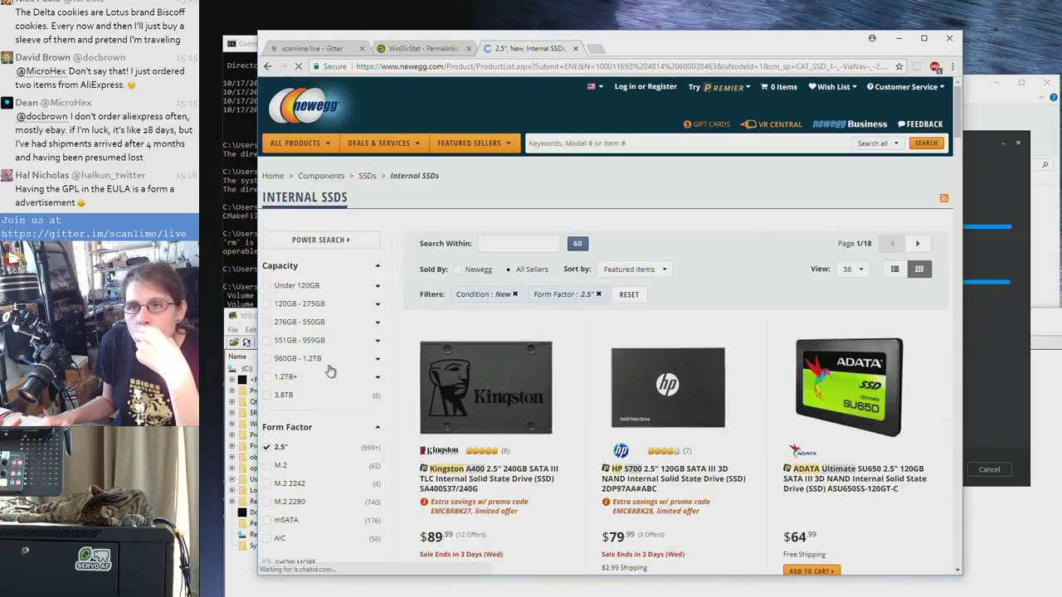
# Filter the internal SSD listing to the 276GB - 550GB capacity range
pyautogui.click(309, 323)
pyautogui.scroll(-1, 428, 378)
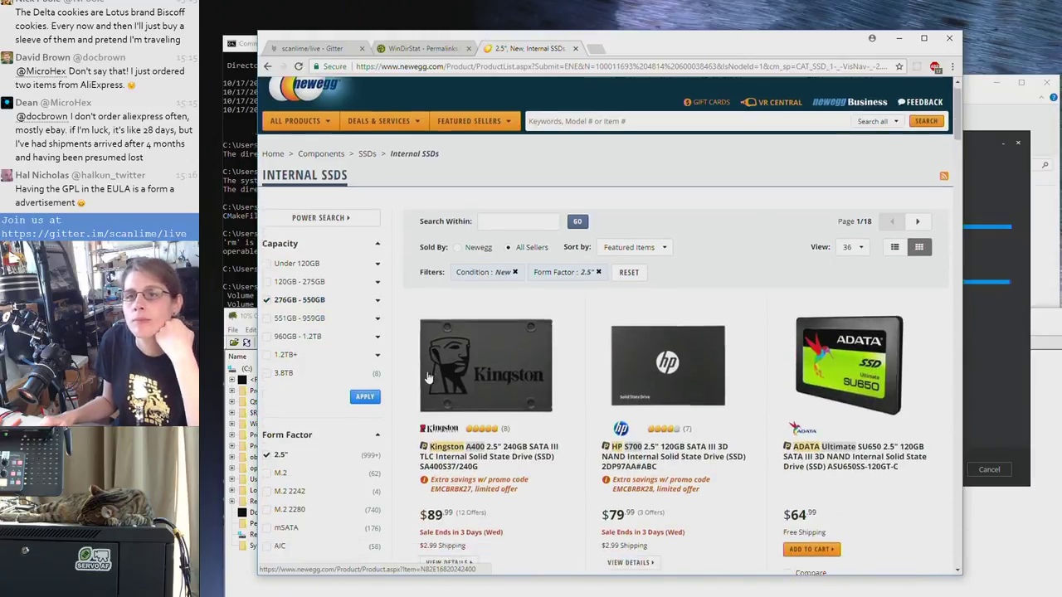
pyautogui.scroll(-2, 334, 390)
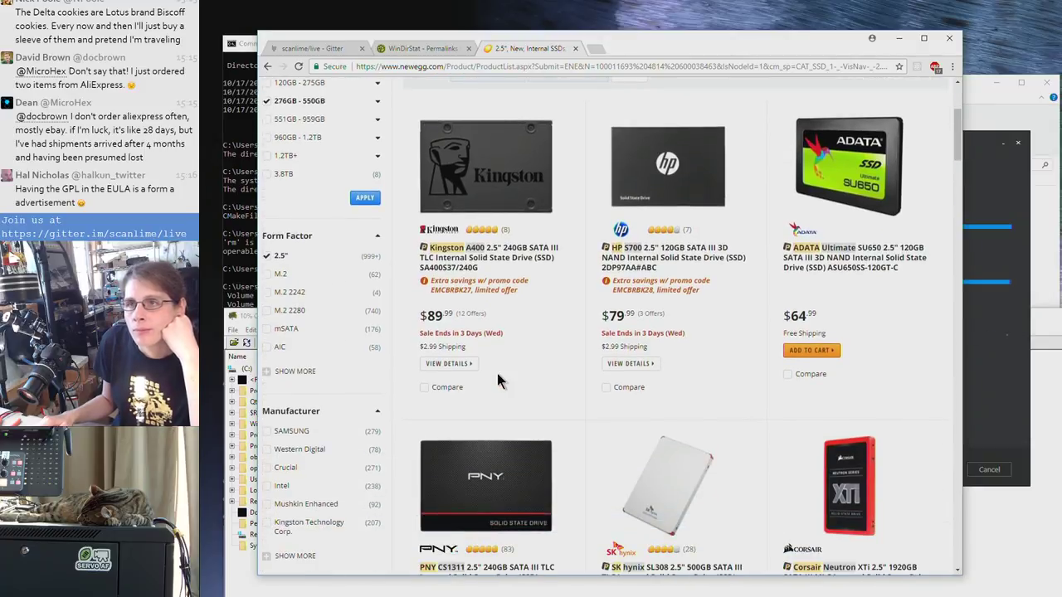
pyautogui.scroll(2, 497, 373)
pyautogui.click(365, 420)
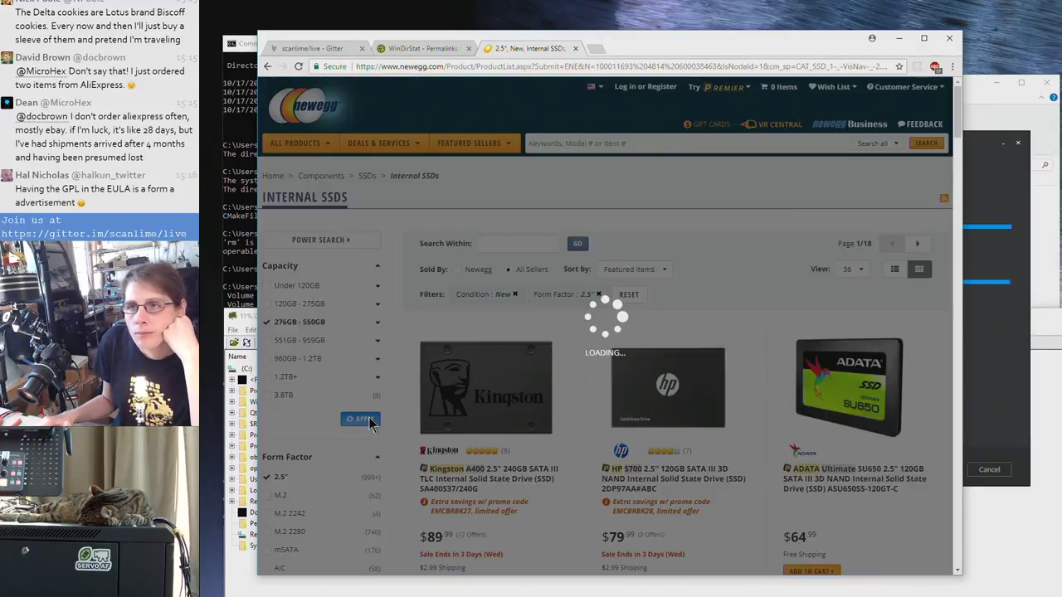
# Examine the models and prices of the filtered 2.5" SSDs down the first results page and return to its beginning
pyautogui.scroll(-1, 691, 400)
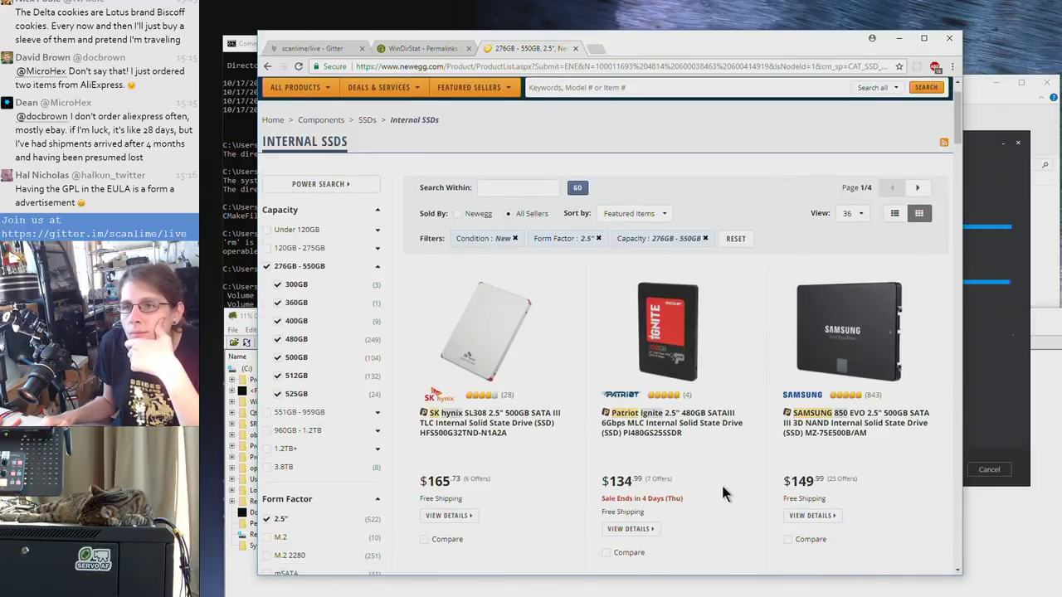
pyautogui.scroll(-1, 722, 493)
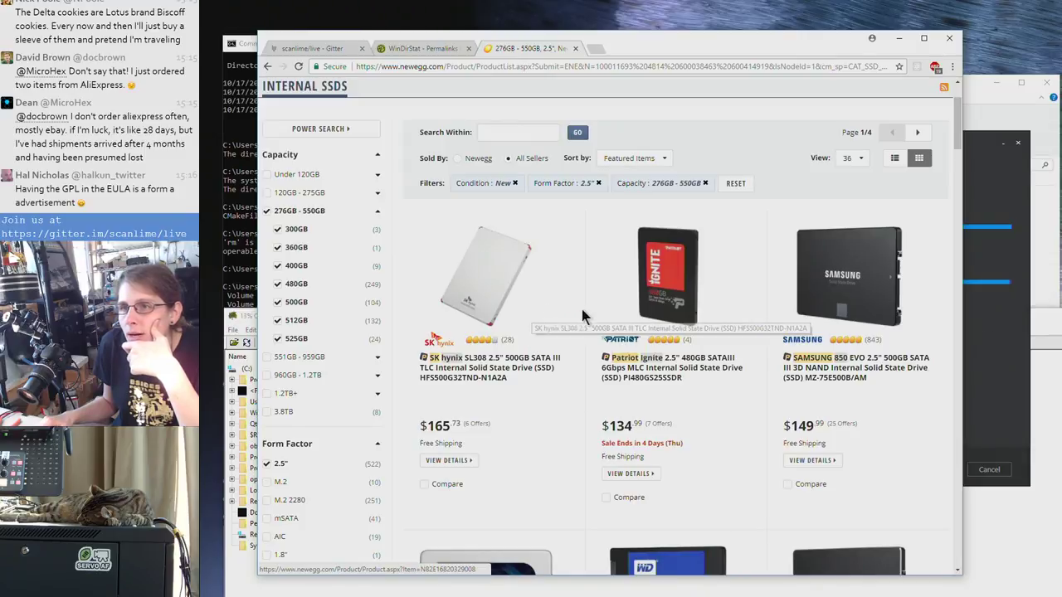
pyautogui.scroll(-2, 633, 322)
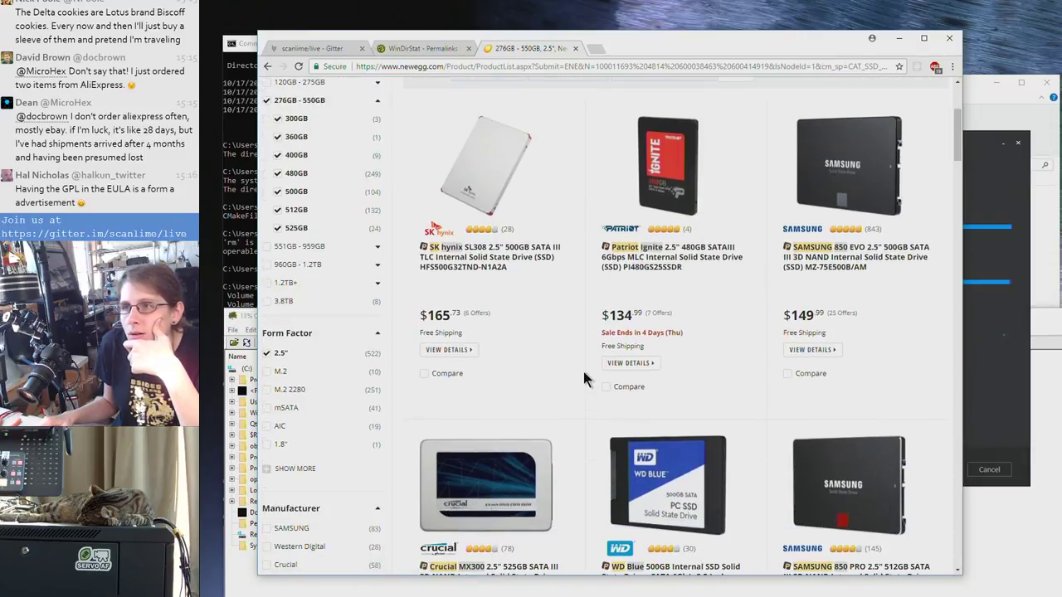
pyautogui.scroll(-1, 583, 372)
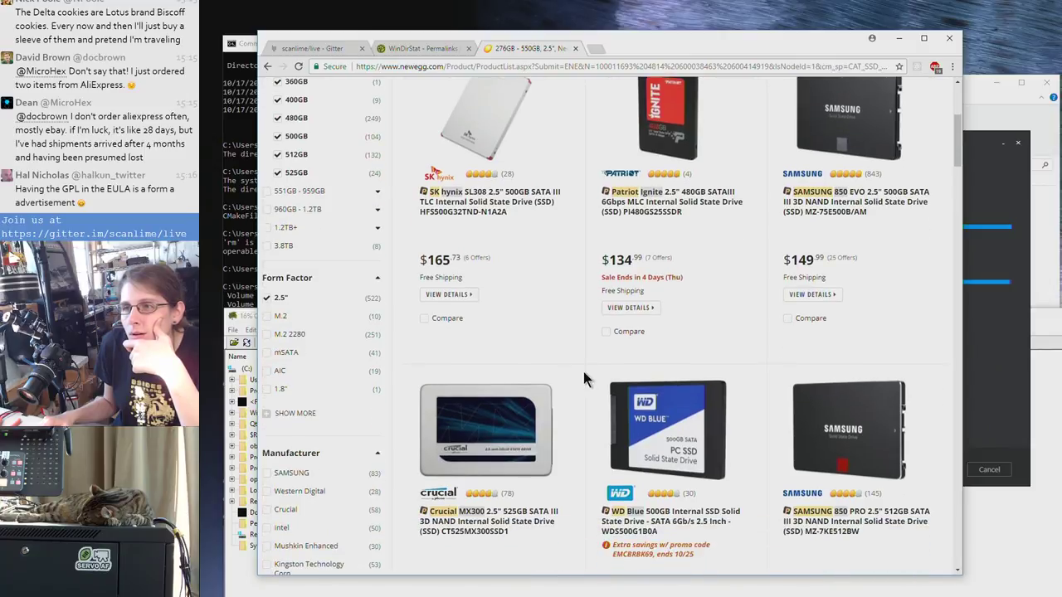
pyautogui.scroll(-2, 583, 371)
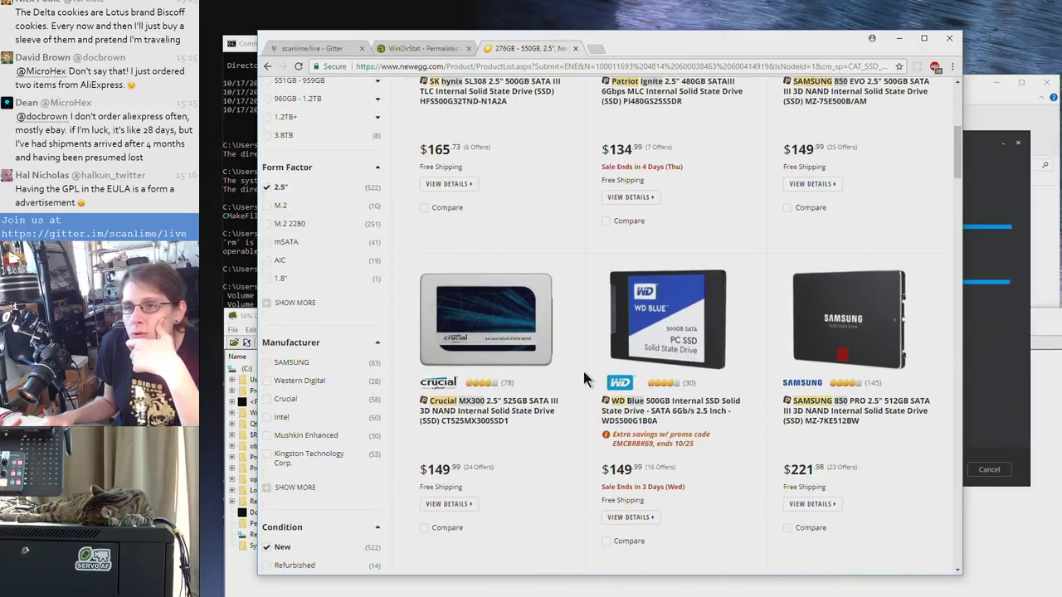
pyautogui.scroll(-3, 583, 372)
pyautogui.scroll(-1, 584, 379)
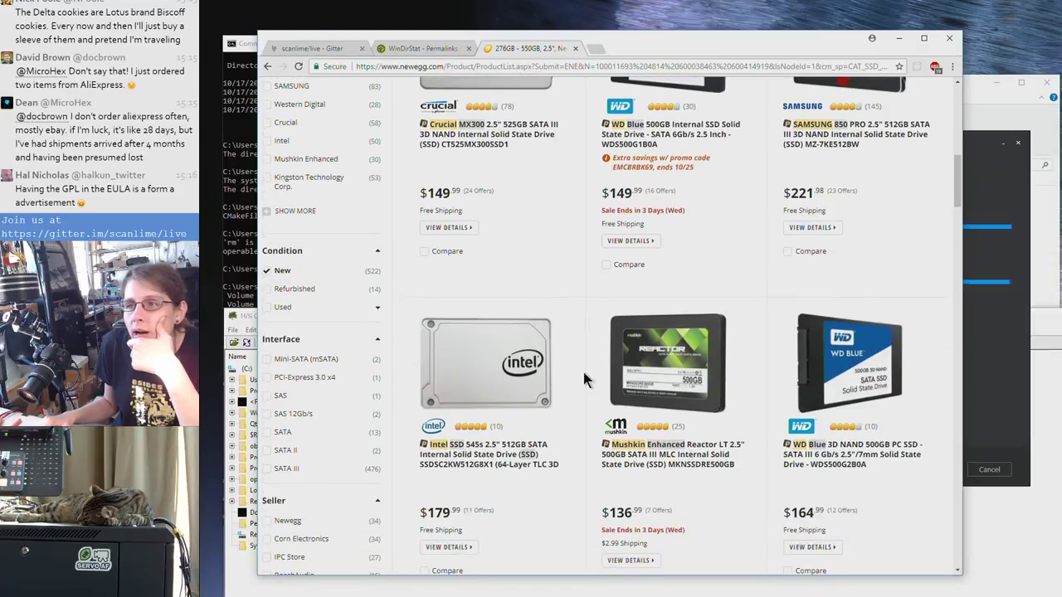
pyautogui.scroll(-10, 584, 379)
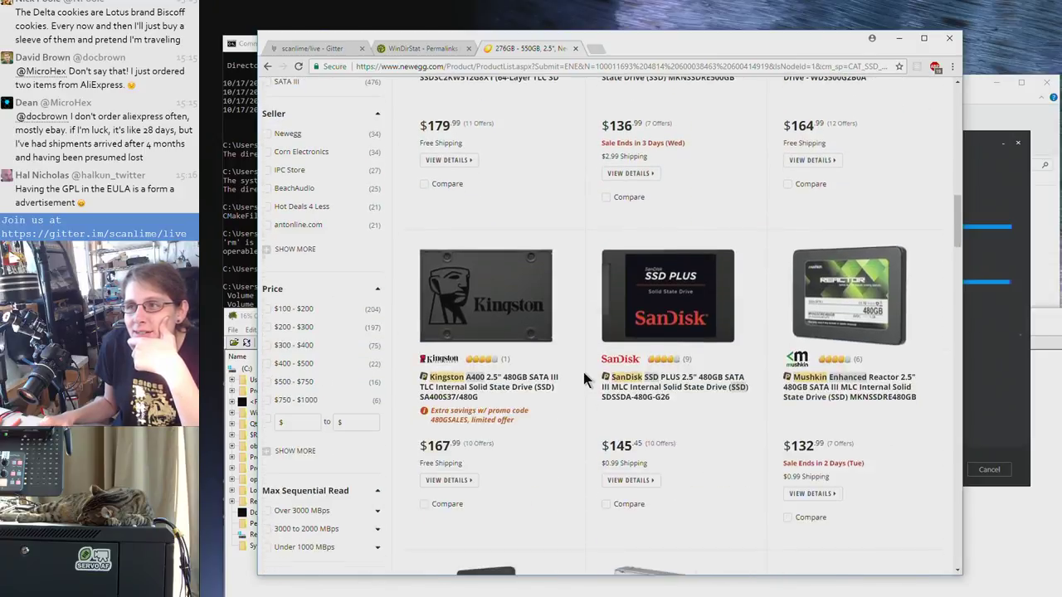
pyautogui.scroll(-2, 583, 379)
pyautogui.scroll(4, 583, 380)
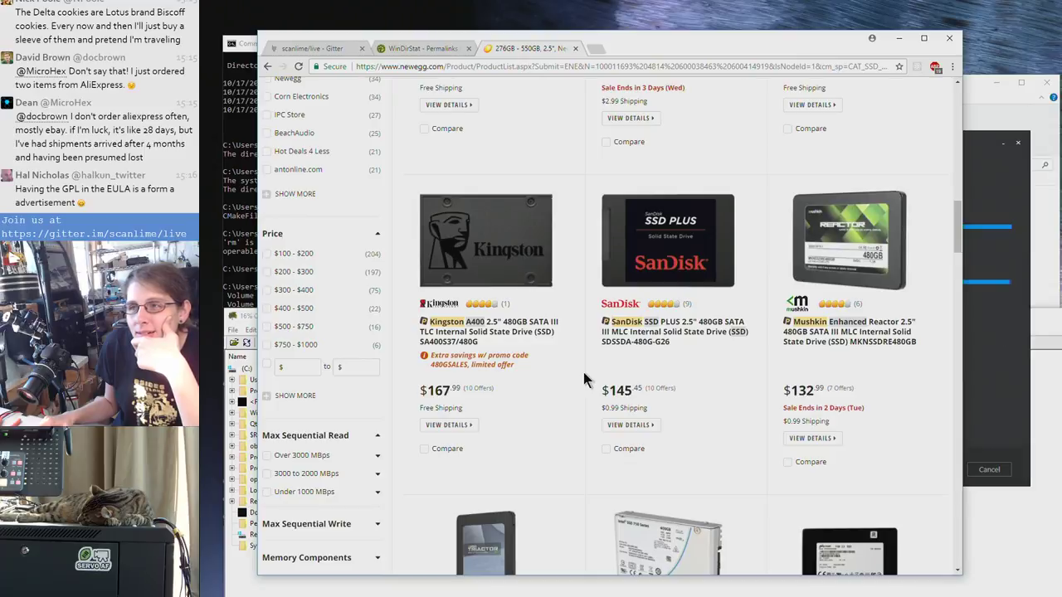
pyautogui.scroll(-6, 583, 379)
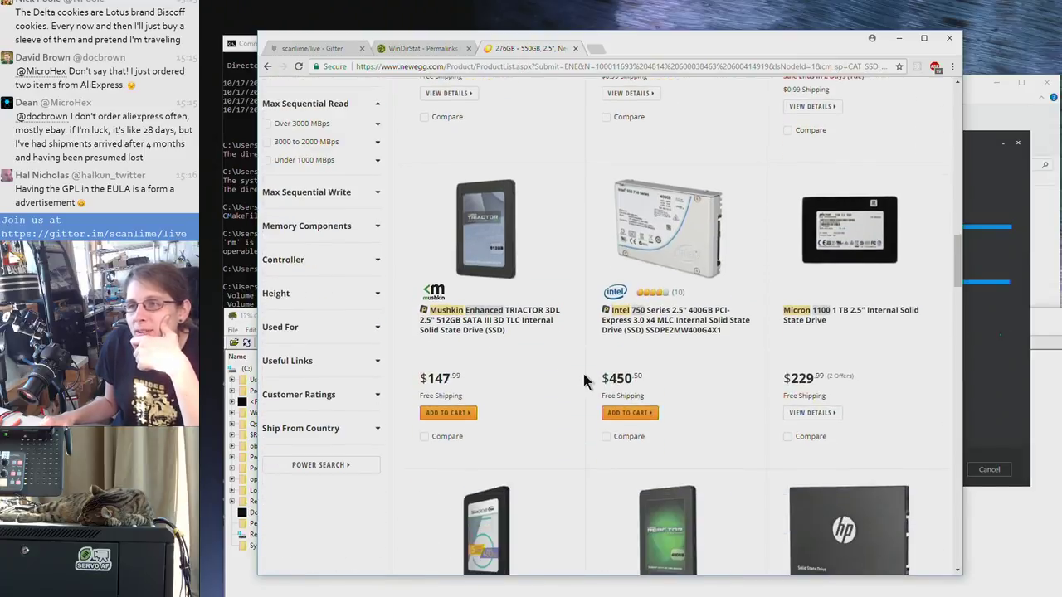
pyautogui.scroll(-7, 583, 379)
pyautogui.scroll(-13, 583, 382)
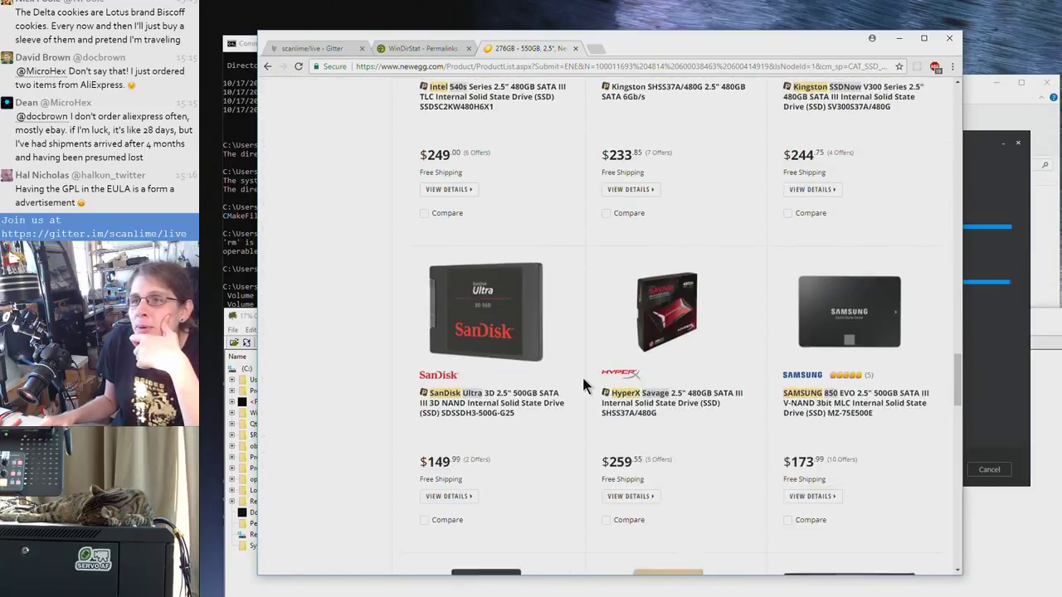
pyautogui.scroll(-10, 583, 383)
pyautogui.scroll(-8, 585, 390)
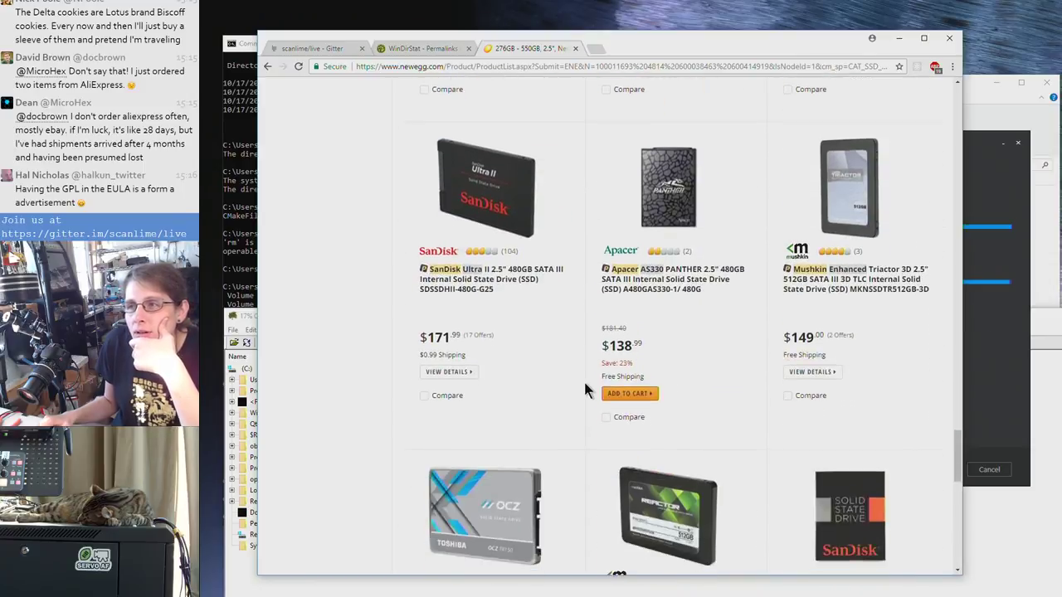
pyautogui.scroll(7, 585, 390)
pyautogui.scroll(-5, 583, 379)
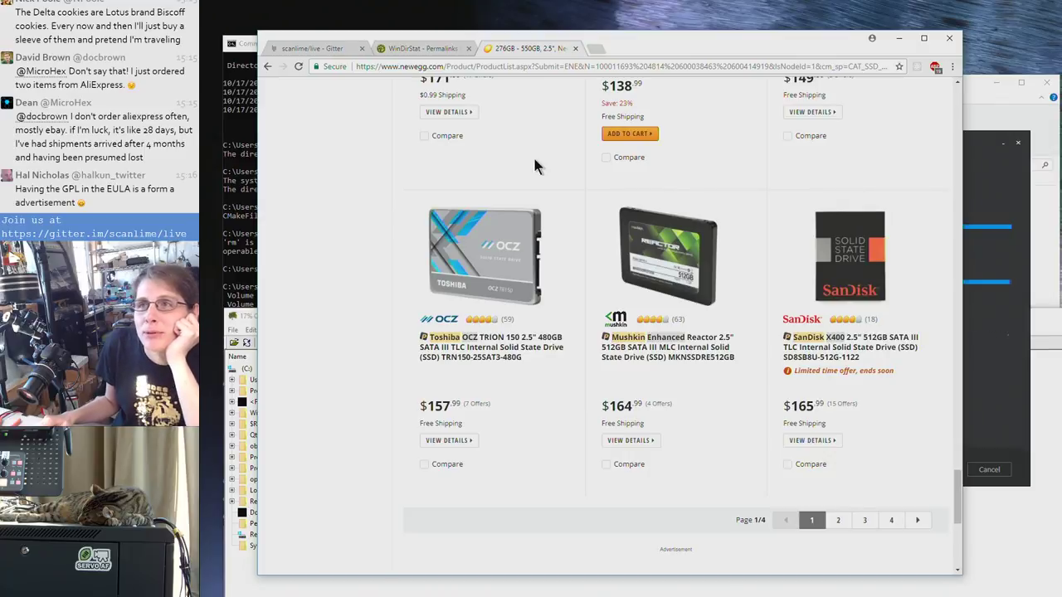
pyautogui.moveTo(656, 35); pyautogui.dragTo(696, 40)
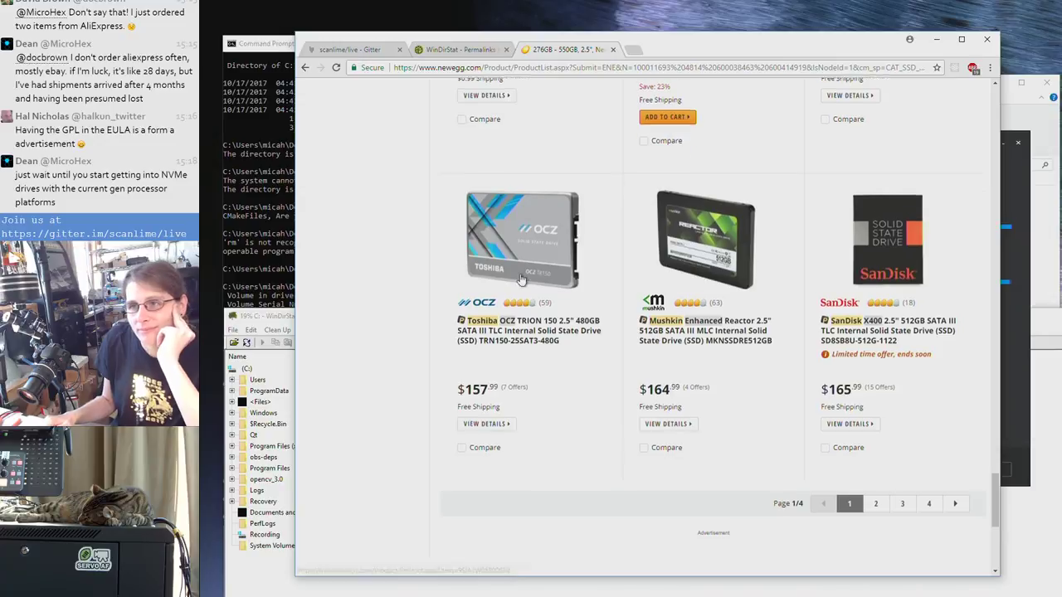
pyautogui.scroll(10, 520, 274)
pyautogui.scroll(10, 520, 274)
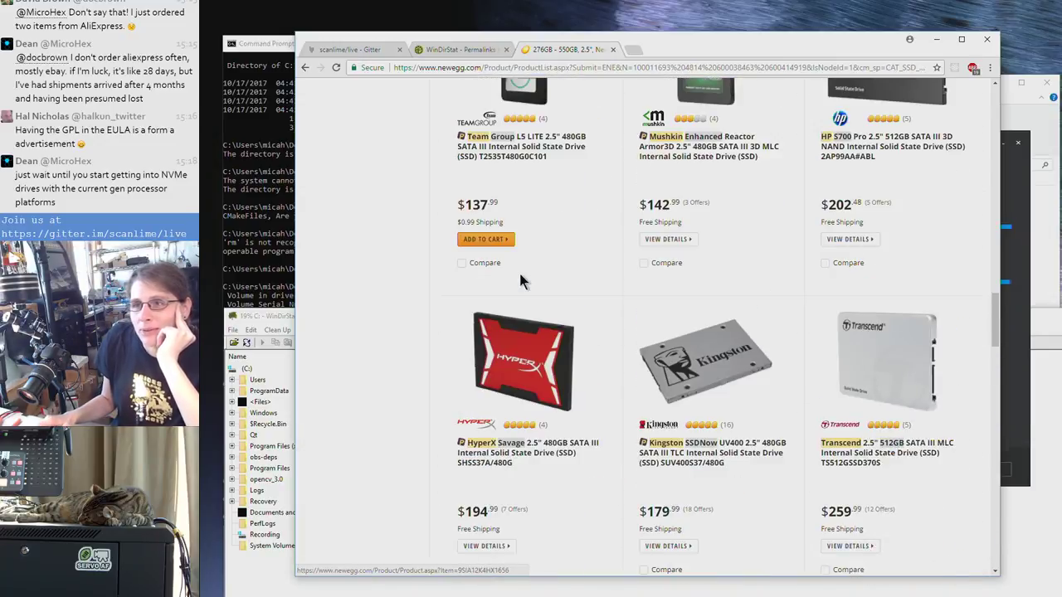
pyautogui.scroll(3, 521, 279)
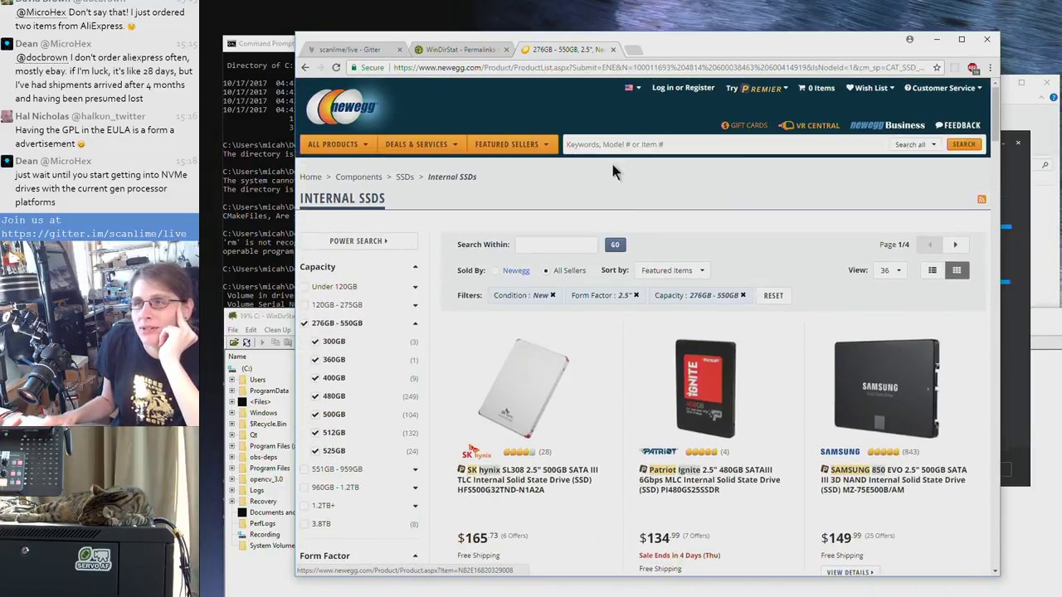
# Move the browser window out of the way and close the WinDirStat window
pyautogui.moveTo(716, 37); pyautogui.dragTo(1061, 550)
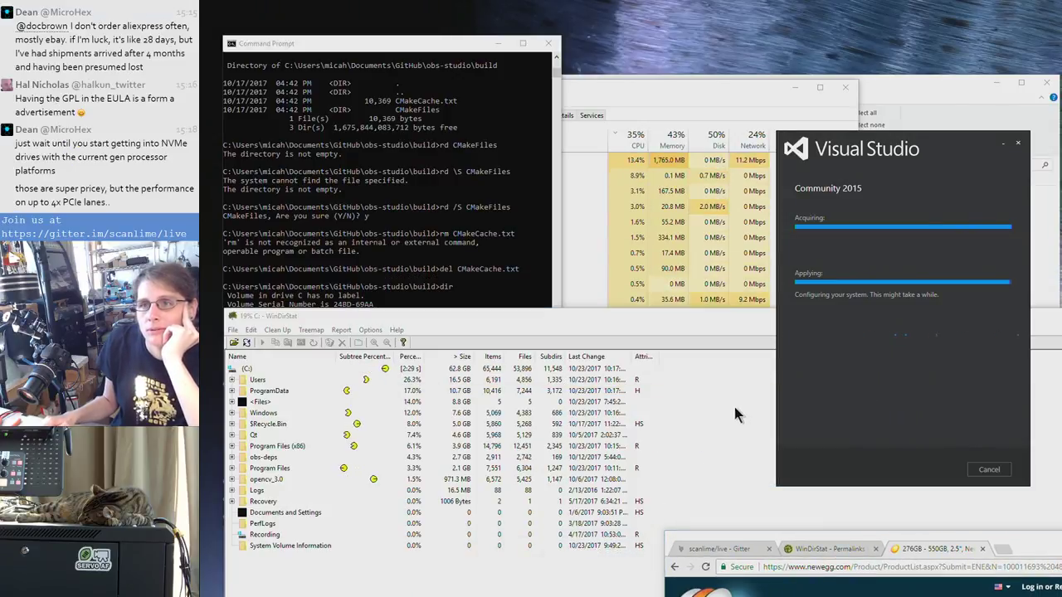
pyautogui.click(465, 516)
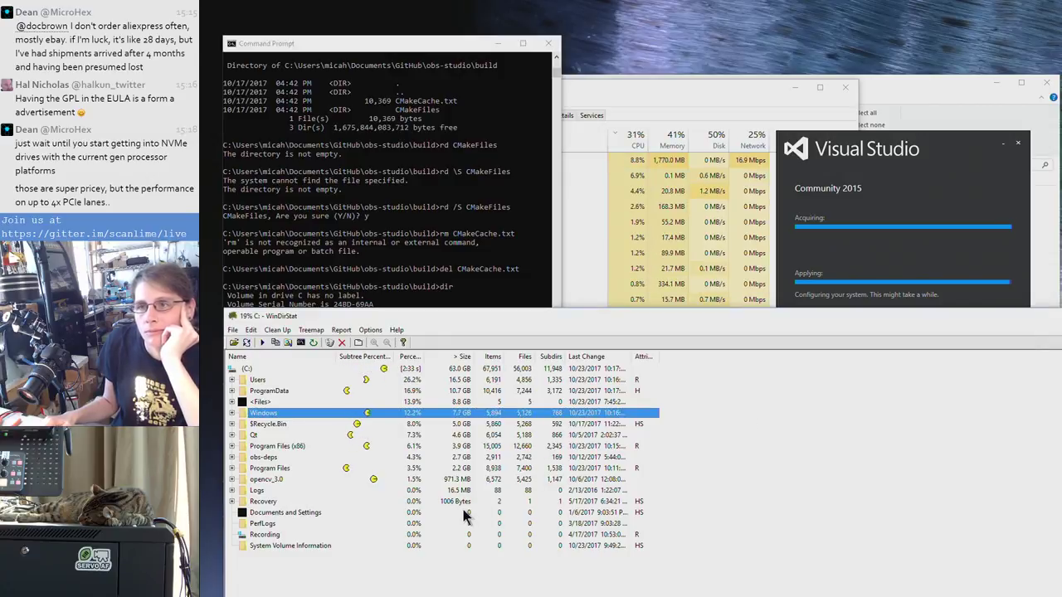
pyautogui.doubleClick(234, 317)
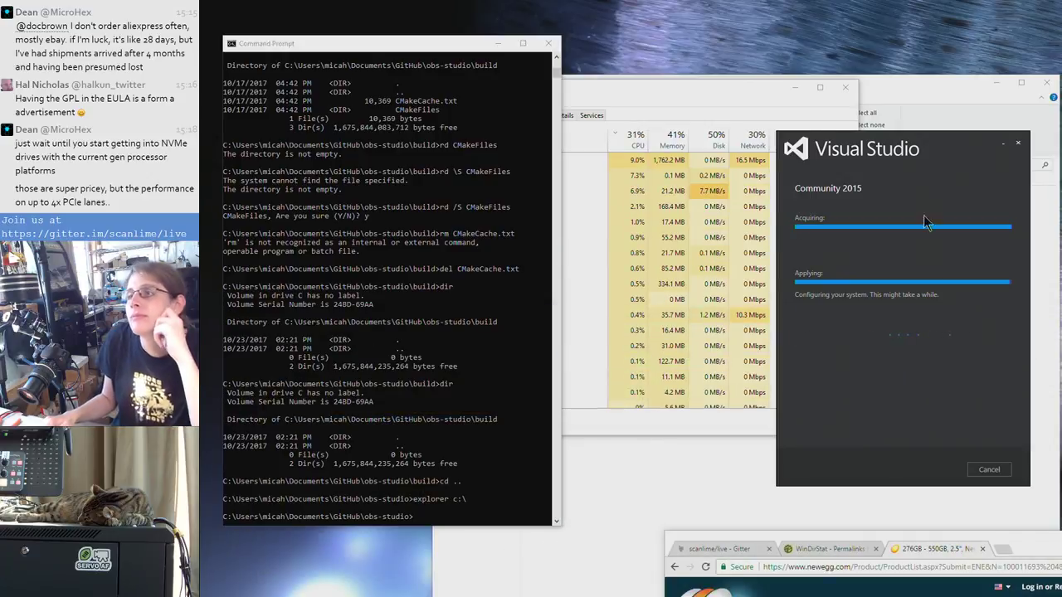
# Reposition the Visual Studio installer window and bring Task Manager forward to check the running processes
pyautogui.moveTo(952, 156); pyautogui.dragTo(849, 157)
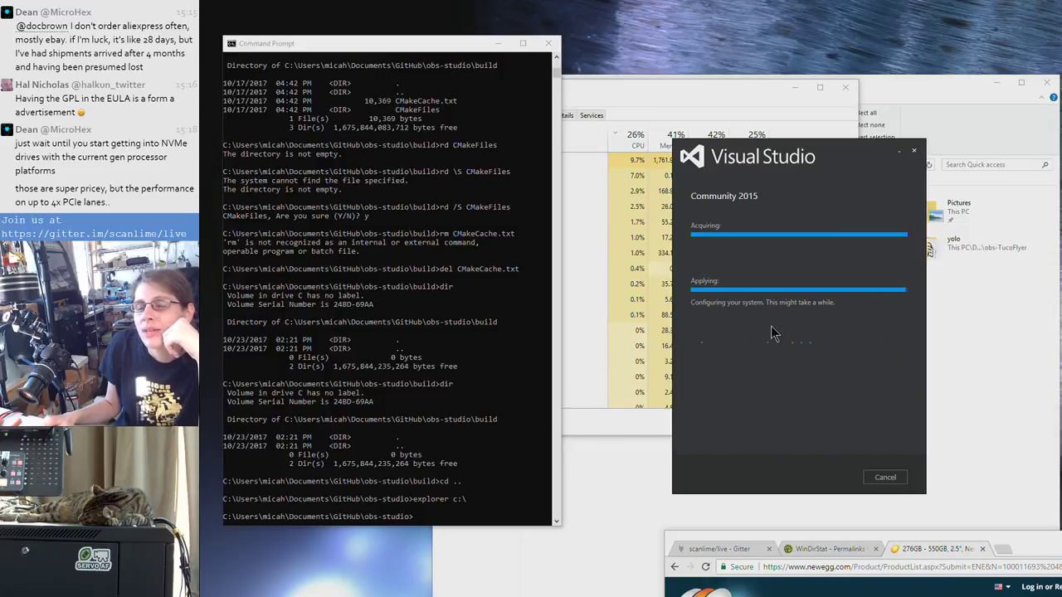
pyautogui.moveTo(774, 157); pyautogui.dragTo(971, 45)
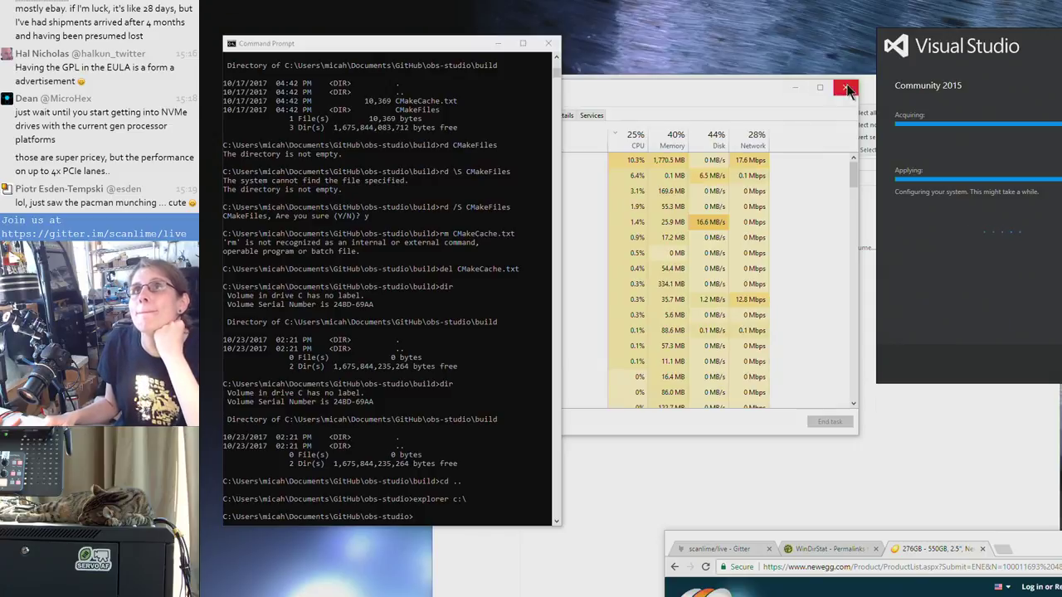
pyautogui.moveTo(954, 39); pyautogui.dragTo(920, 110)
pyautogui.click(752, 249)
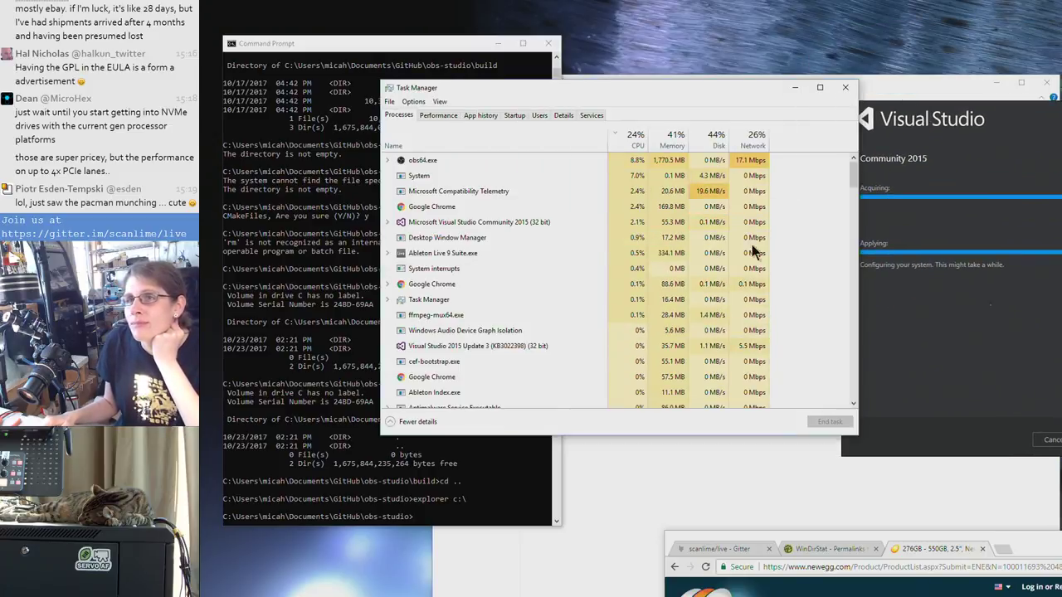
# Bring the Newegg browser window back into view and narrow the SSD capacity filter to only 480GB and 500GB
pyautogui.moveTo(1022, 541); pyautogui.dragTo(623, 76)
pyautogui.scroll(-2, 526, 366)
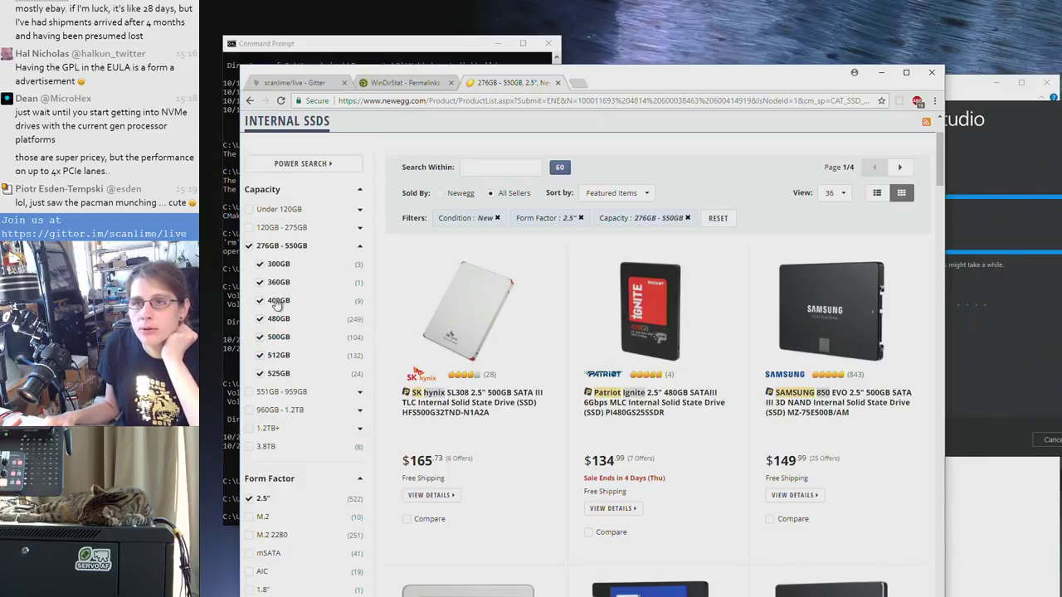
pyautogui.click(259, 301)
pyautogui.click(260, 283)
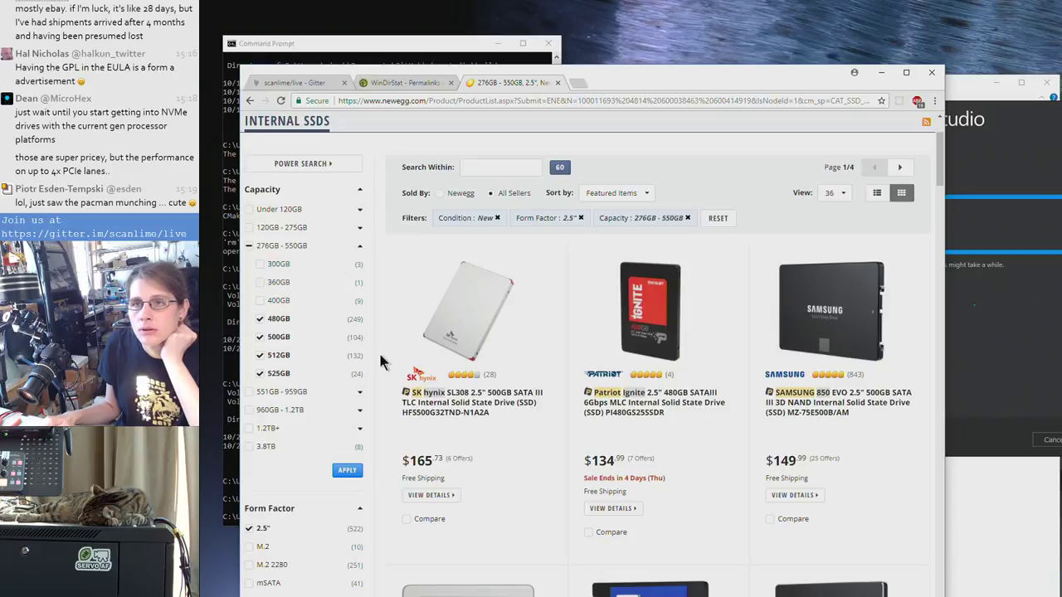
pyautogui.scroll(-1, 380, 359)
pyautogui.scroll(-1, 290, 355)
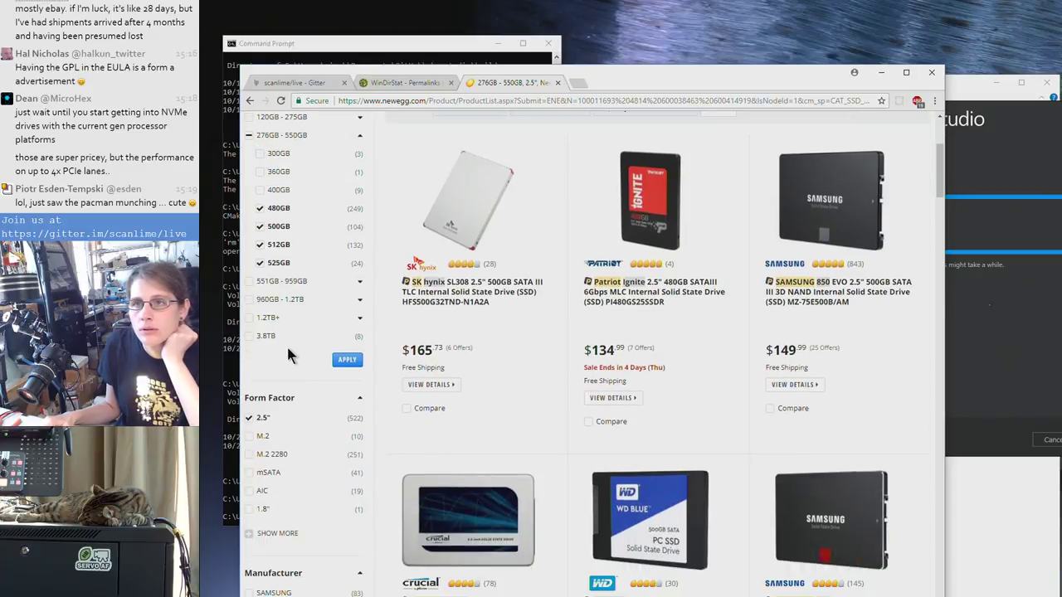
pyautogui.click(260, 265)
pyautogui.click(347, 360)
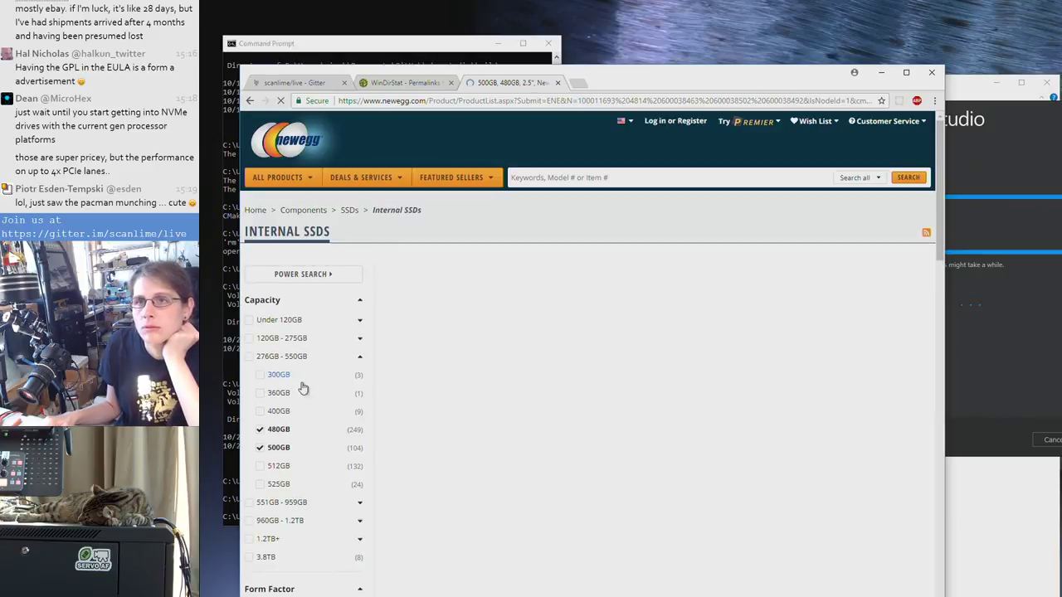
# Examine the models and prices in the first rows of the 480GB and 500GB SSD results
pyautogui.scroll(-2, 489, 356)
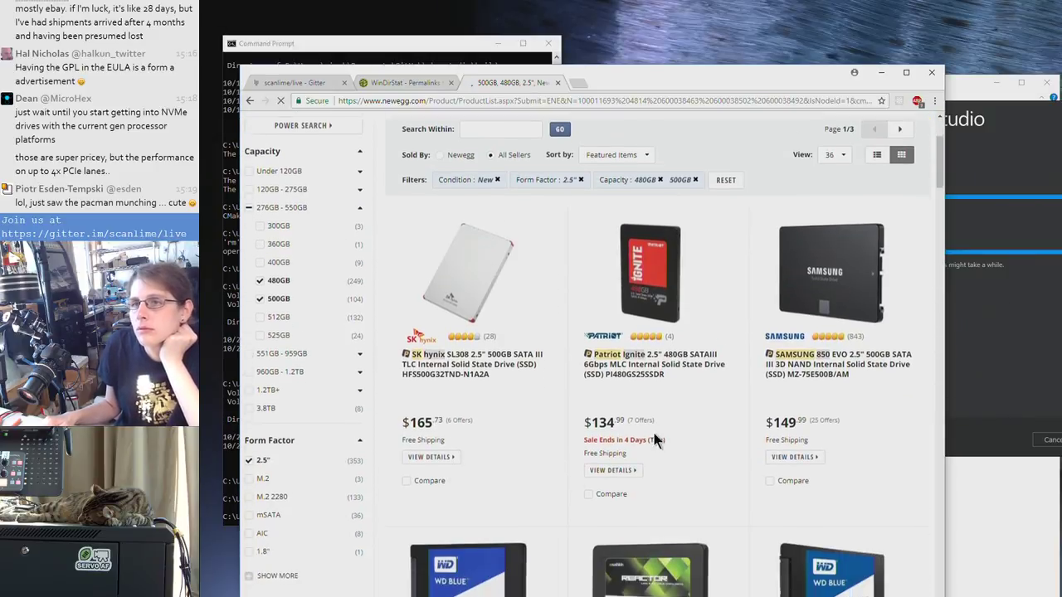
pyautogui.scroll(-1, 764, 465)
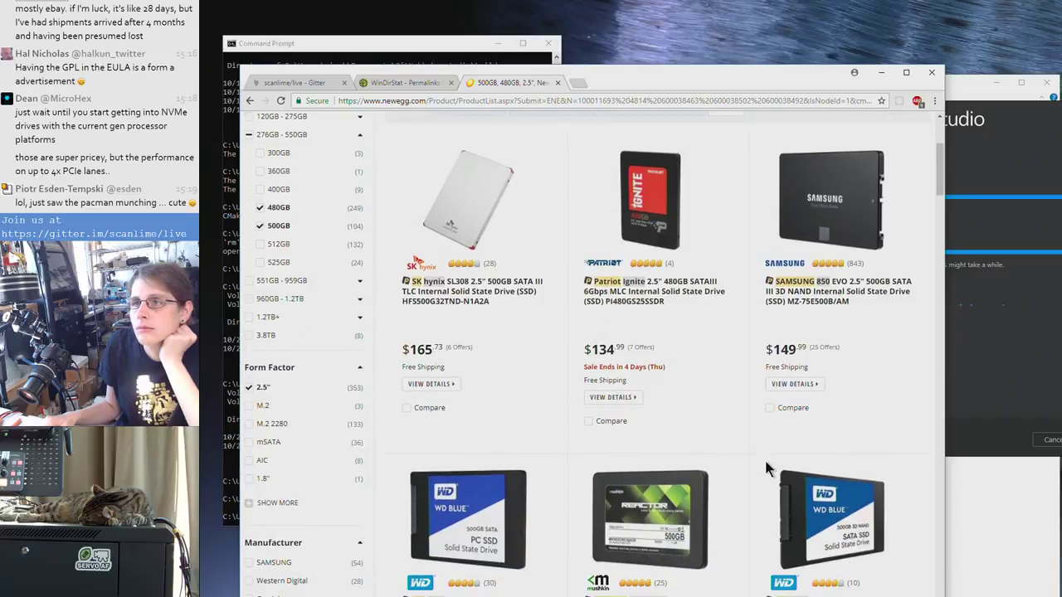
pyautogui.scroll(-2, 767, 469)
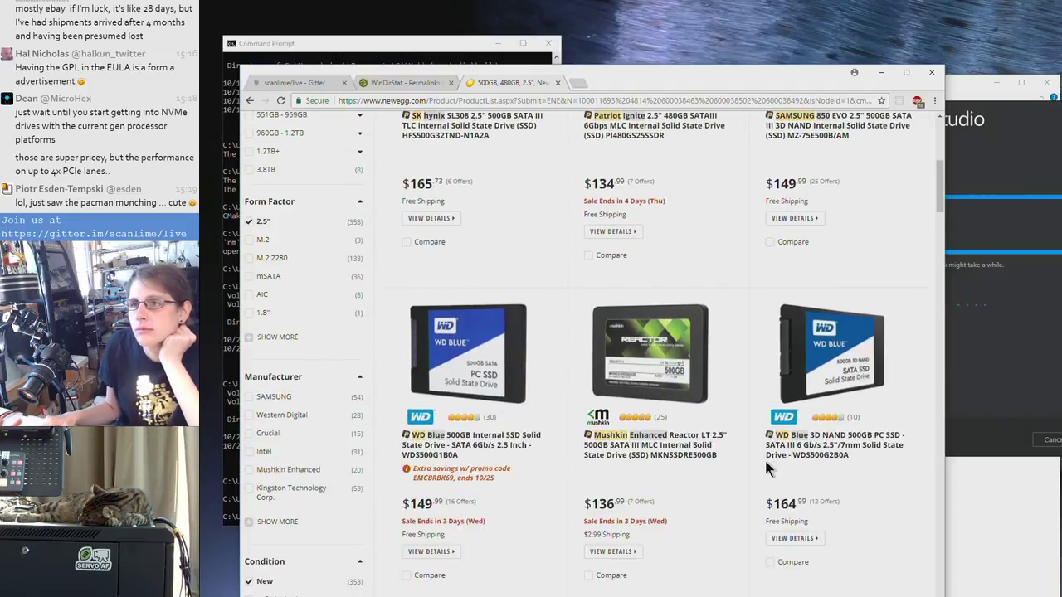
pyautogui.scroll(3, 765, 466)
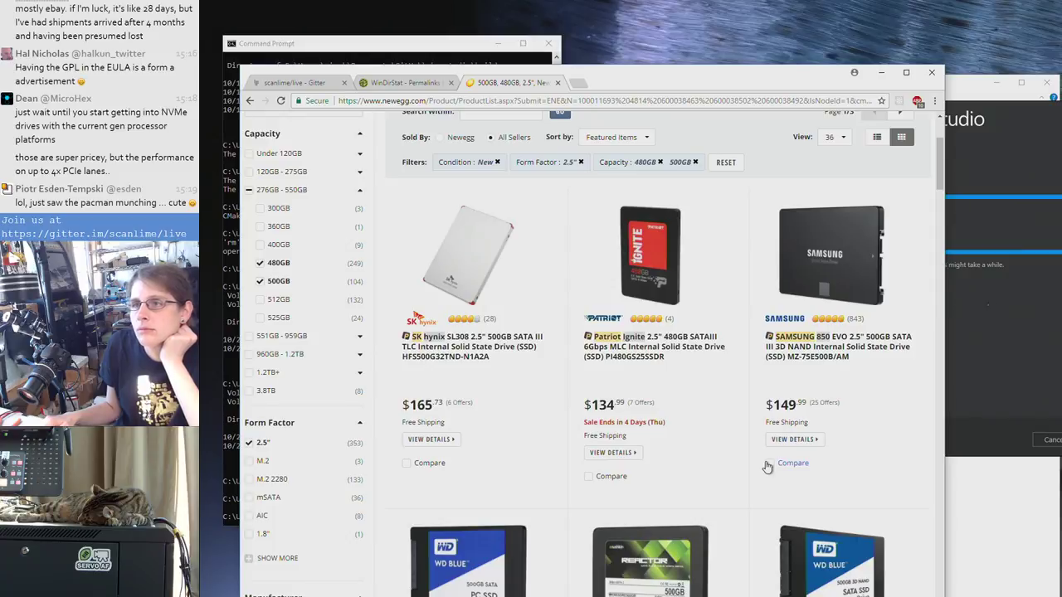
pyautogui.scroll(-4, 768, 468)
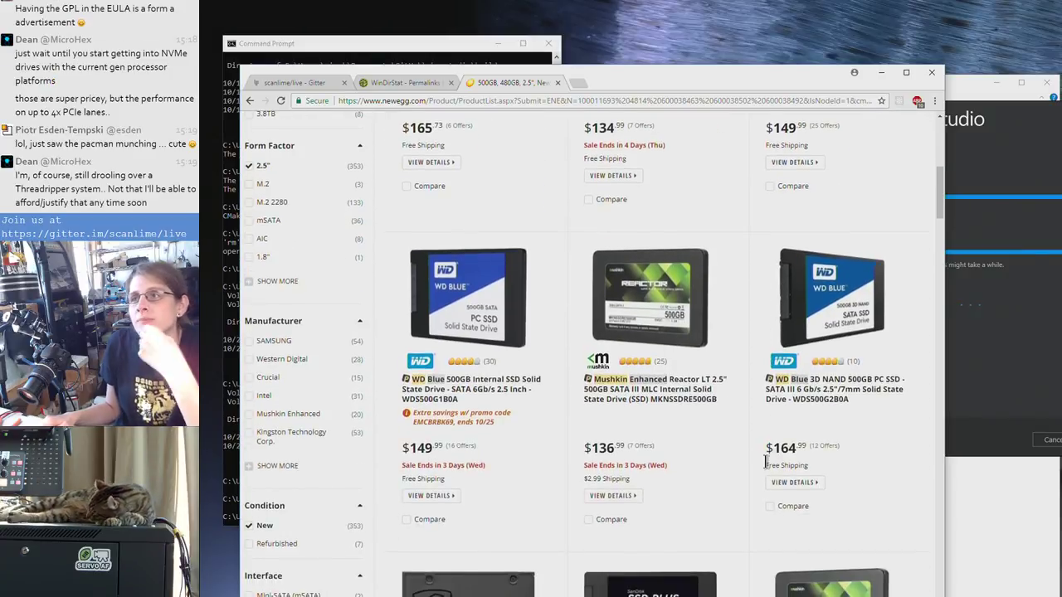
pyautogui.scroll(-6, 766, 463)
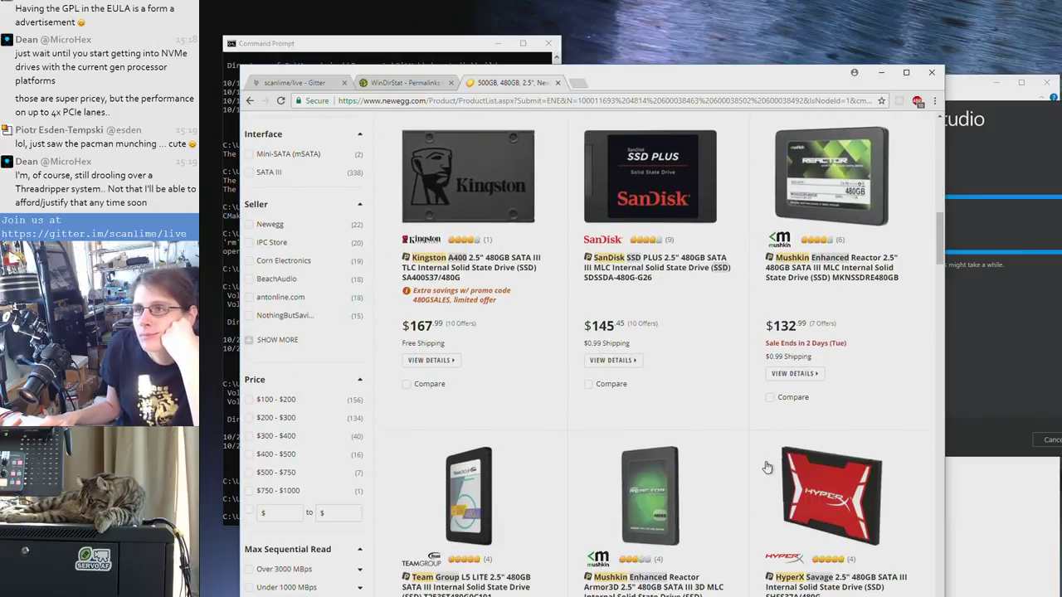
pyautogui.scroll(-3, 767, 467)
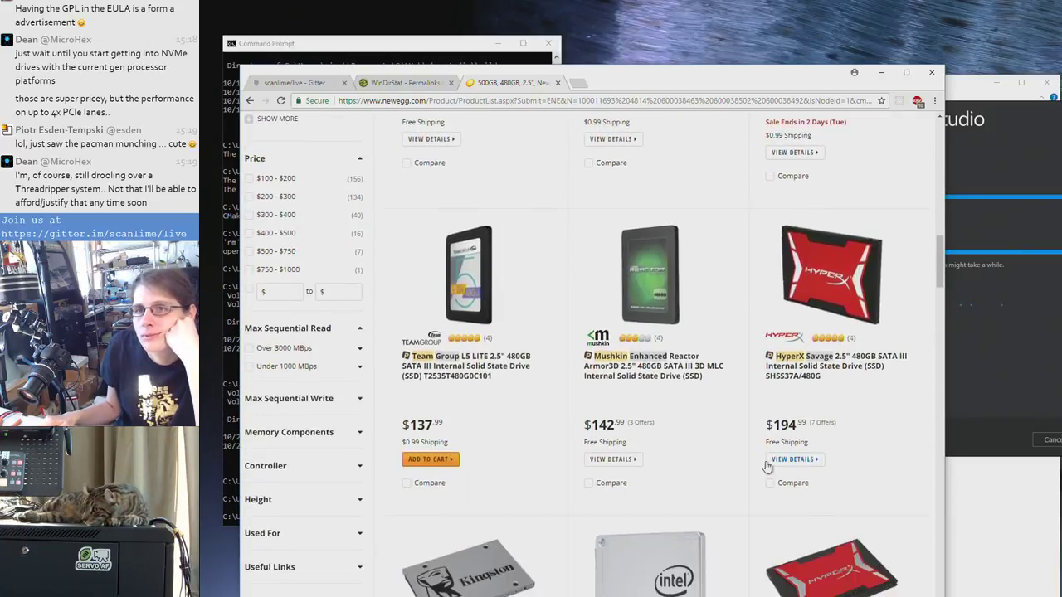
pyautogui.scroll(9, 768, 467)
pyautogui.scroll(-9, 492, 514)
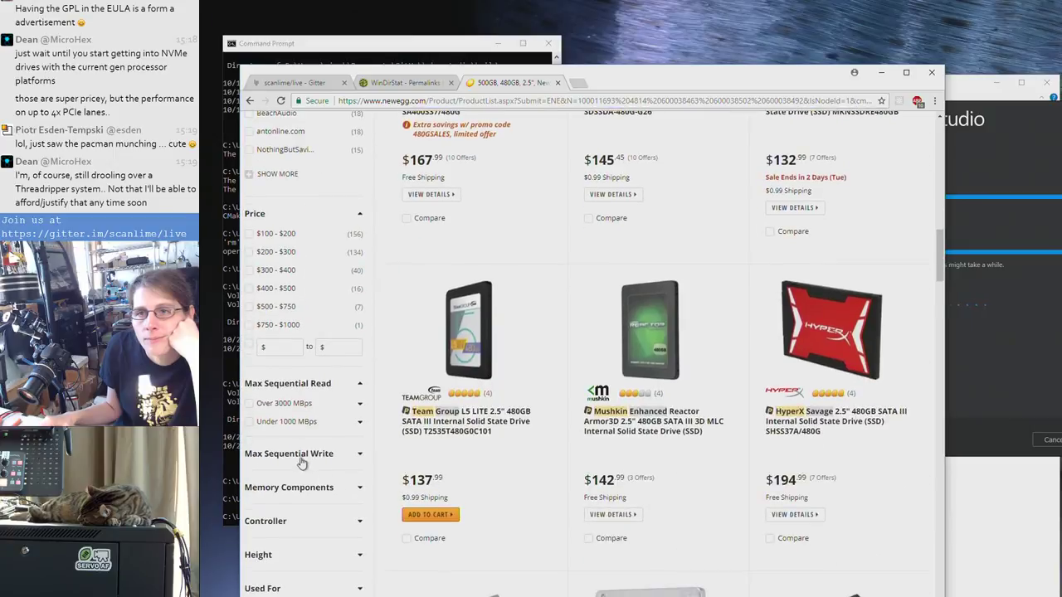
# Expand the Max Sequential Write filter options and look through the remaining SSD results to the end of the first page
pyautogui.click(302, 454)
pyautogui.scroll(-2, 301, 421)
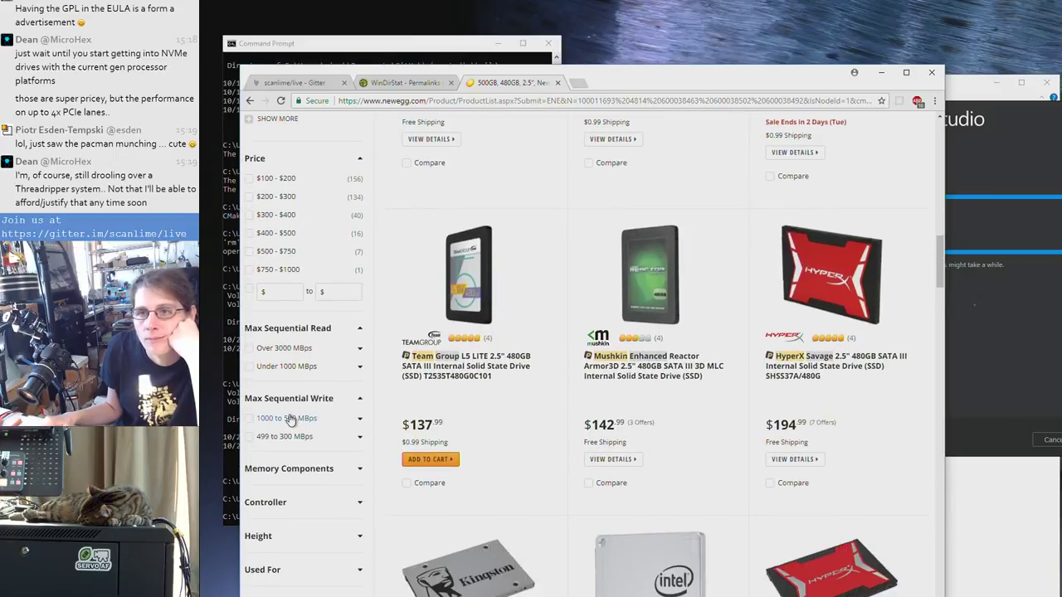
pyautogui.scroll(-3, 307, 369)
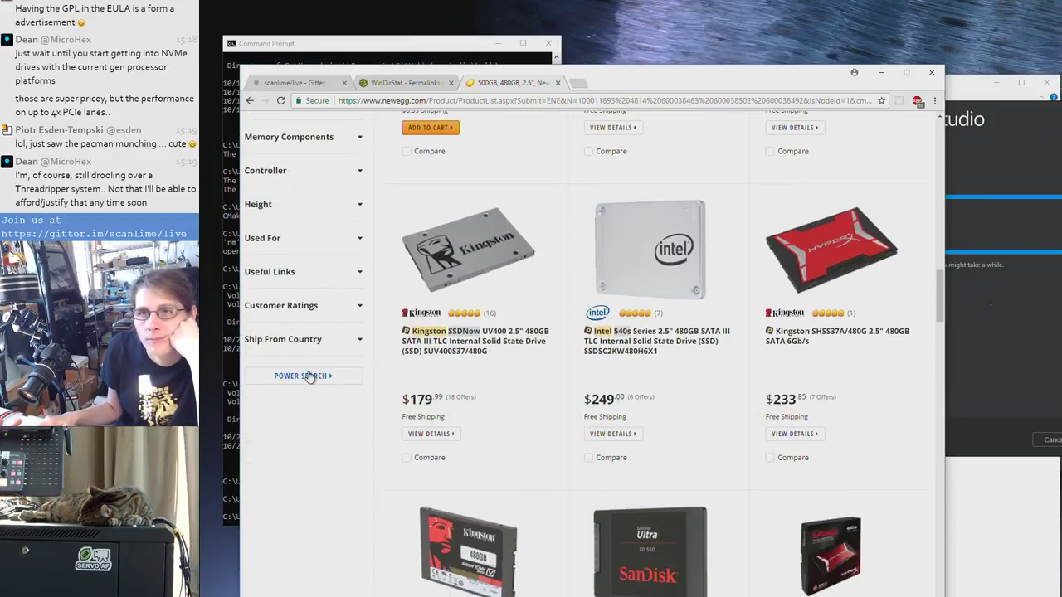
pyautogui.scroll(-6, 309, 381)
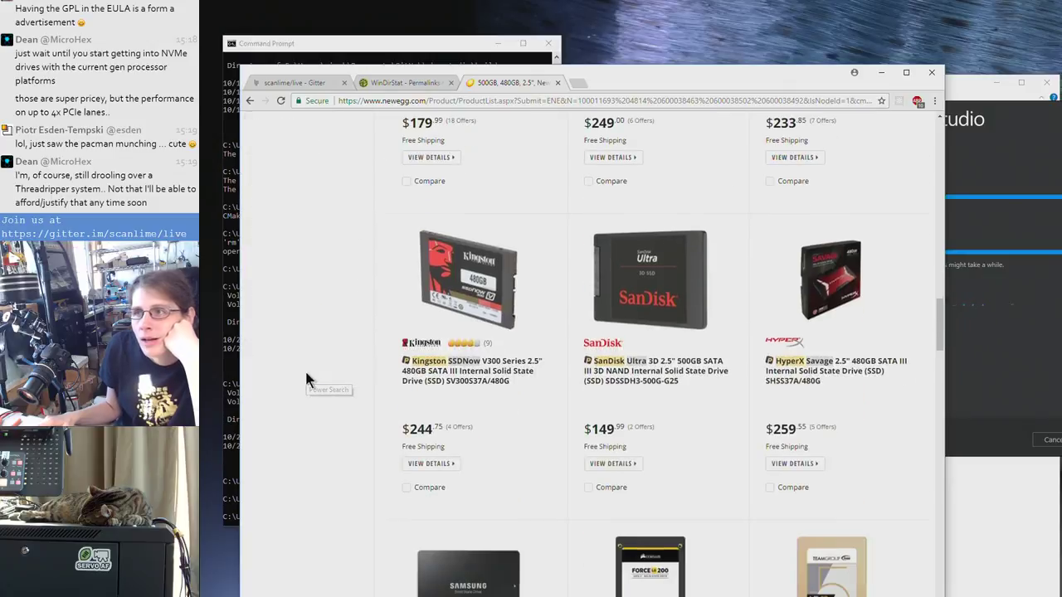
pyautogui.scroll(-4, 310, 393)
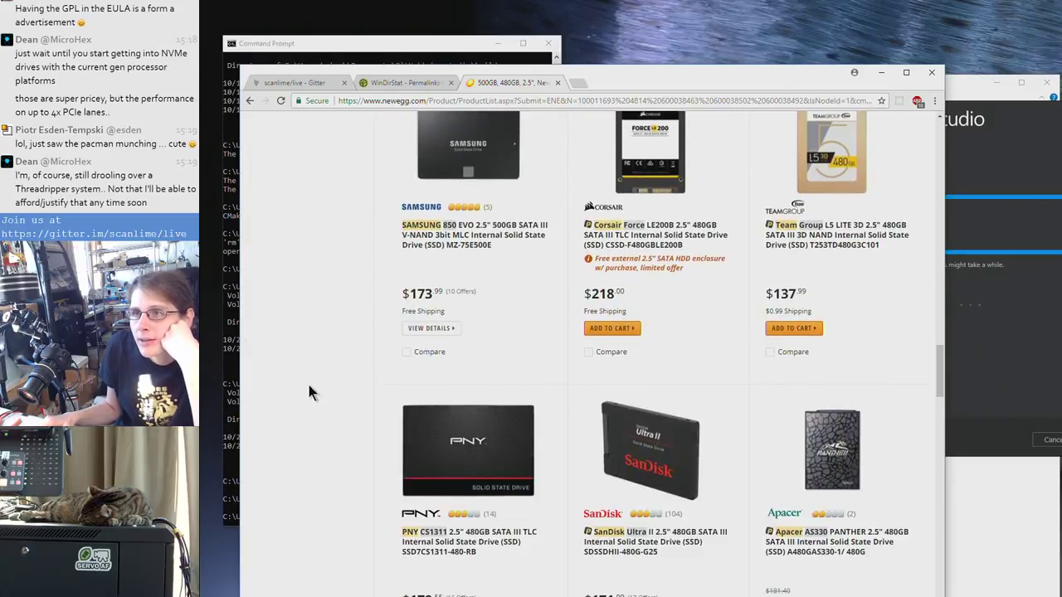
pyautogui.scroll(-12, 309, 392)
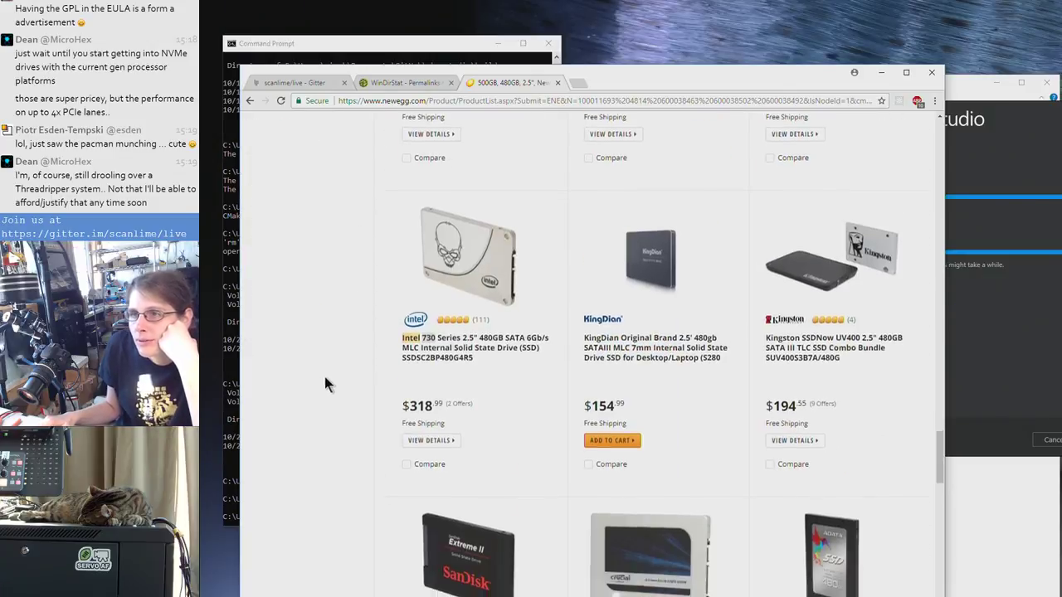
pyautogui.scroll(-8, 365, 382)
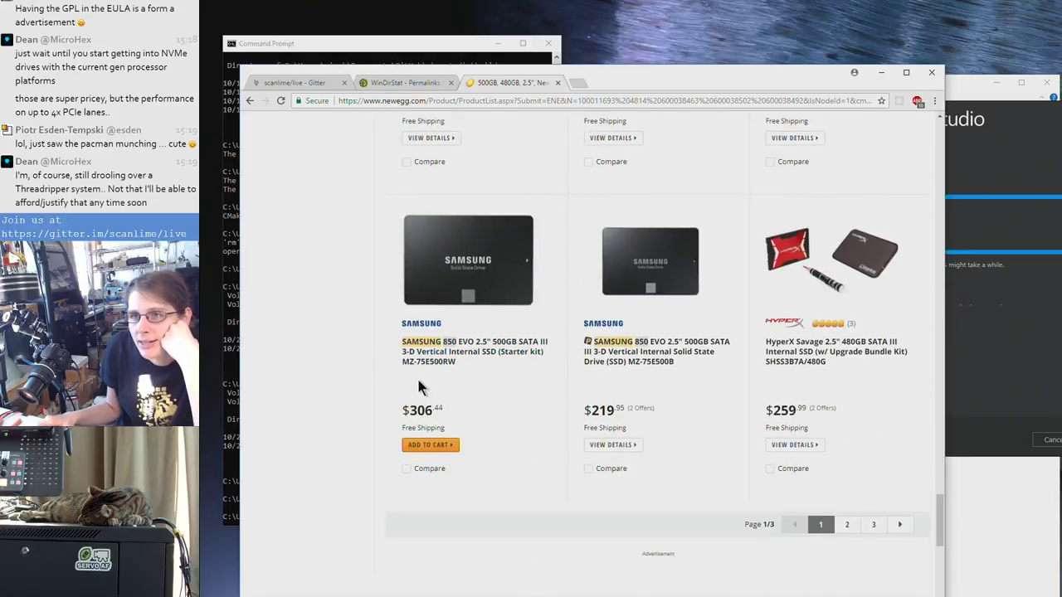
# Go back over the first results page in both directions to compare the 480GB and 500GB SSD brands and prices
pyautogui.scroll(10, 451, 411)
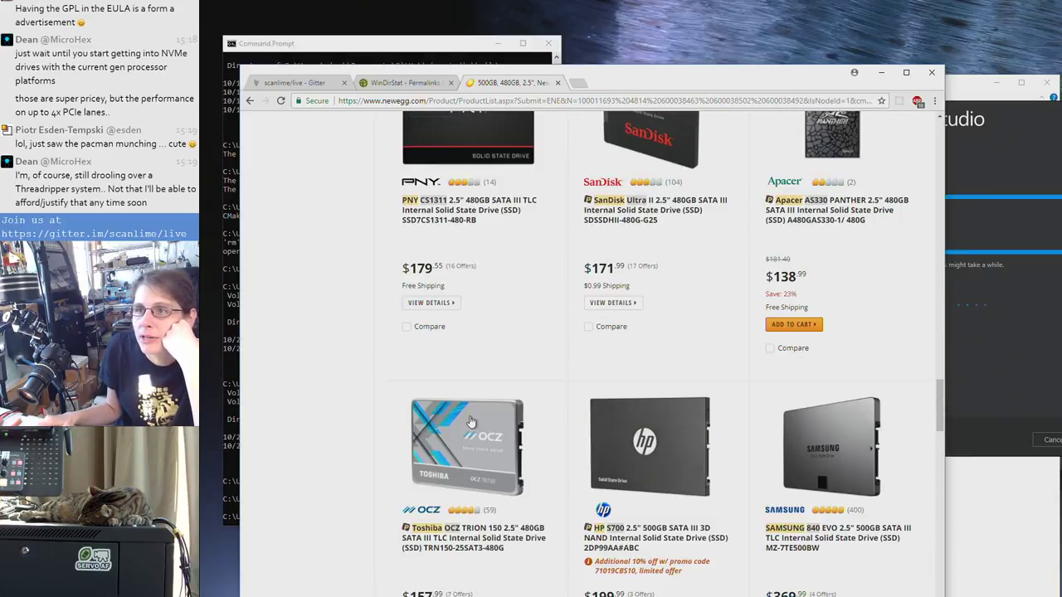
pyautogui.scroll(14, 387, 408)
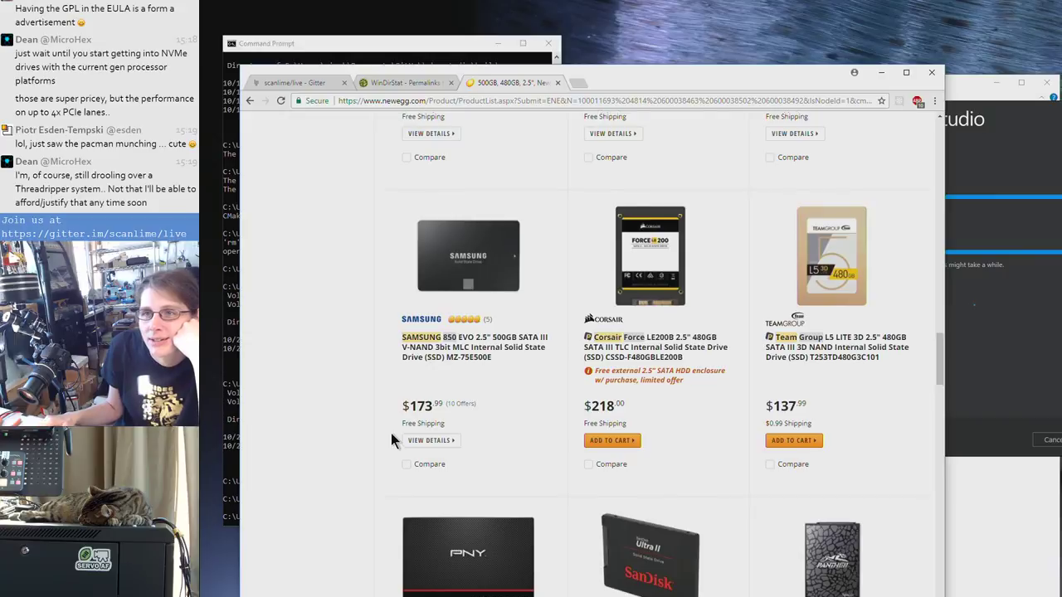
pyautogui.scroll(16, 391, 433)
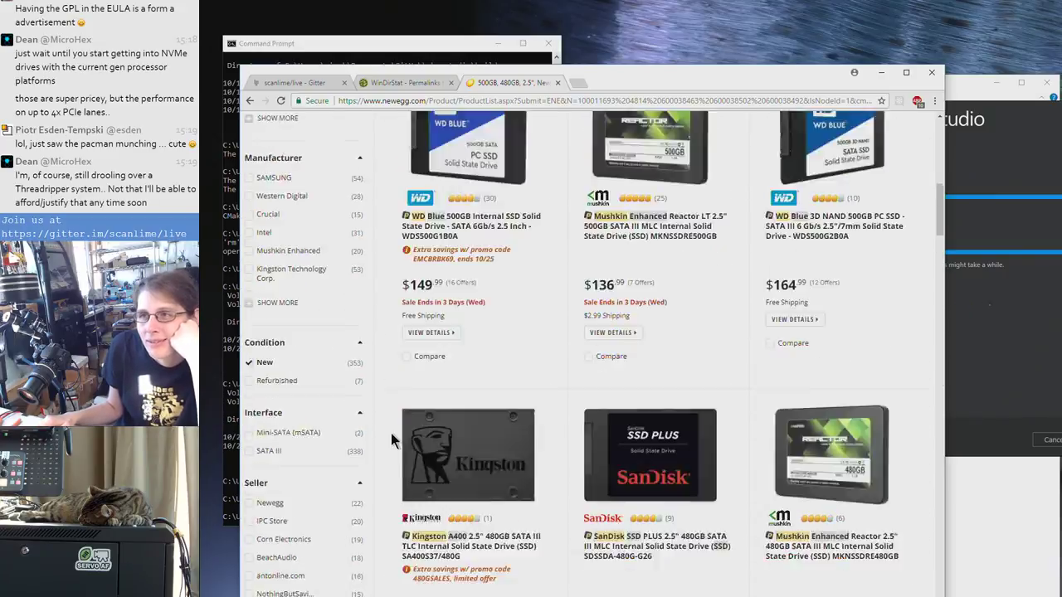
pyautogui.scroll(2, 391, 433)
pyautogui.scroll(-5, 521, 451)
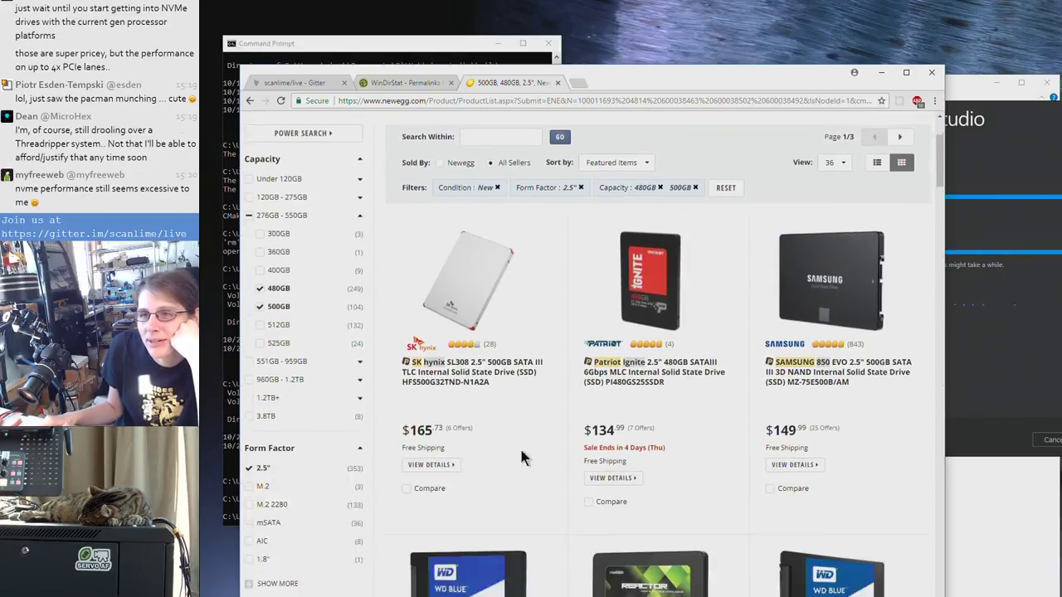
pyautogui.scroll(-13, 548, 387)
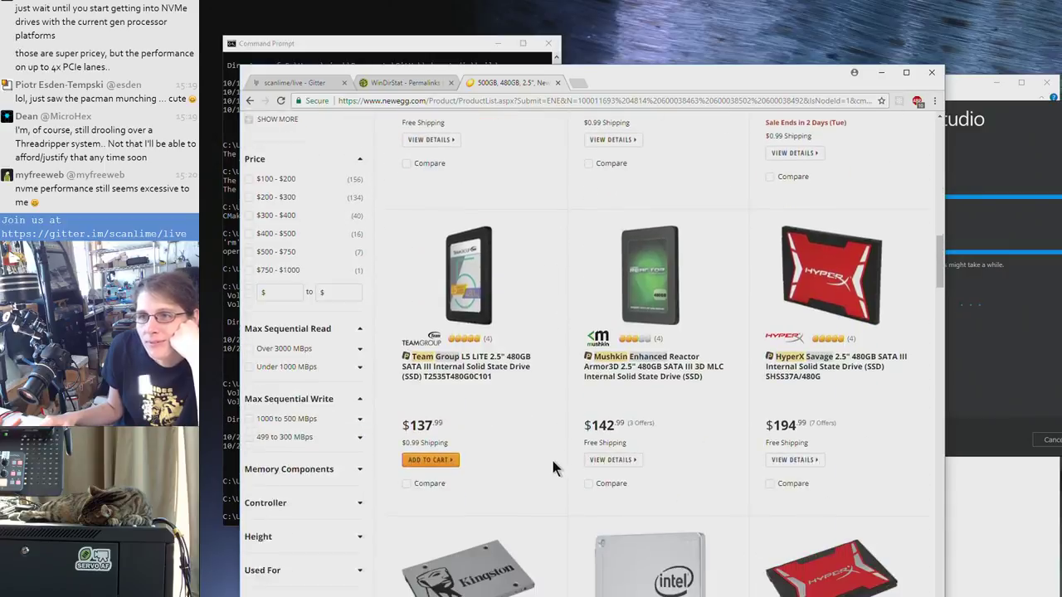
pyautogui.scroll(-10, 552, 455)
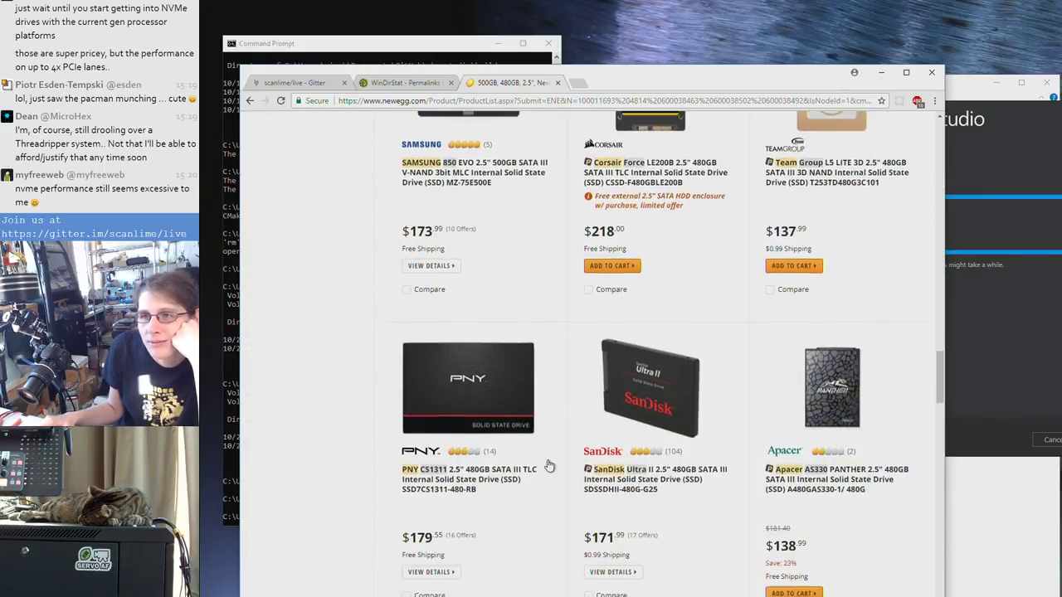
pyautogui.scroll(5, 561, 436)
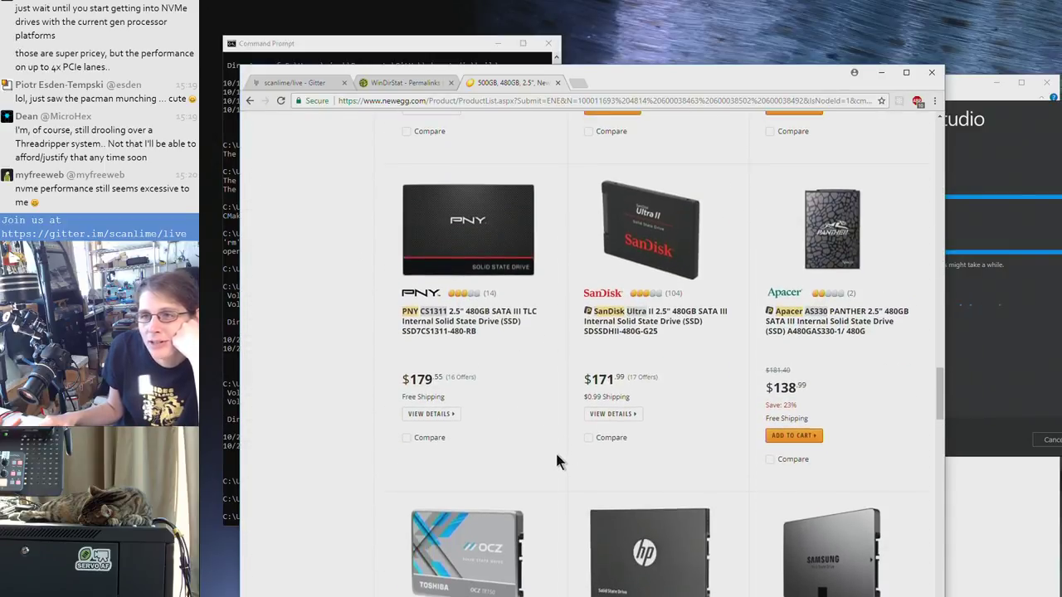
pyautogui.scroll(20, 554, 451)
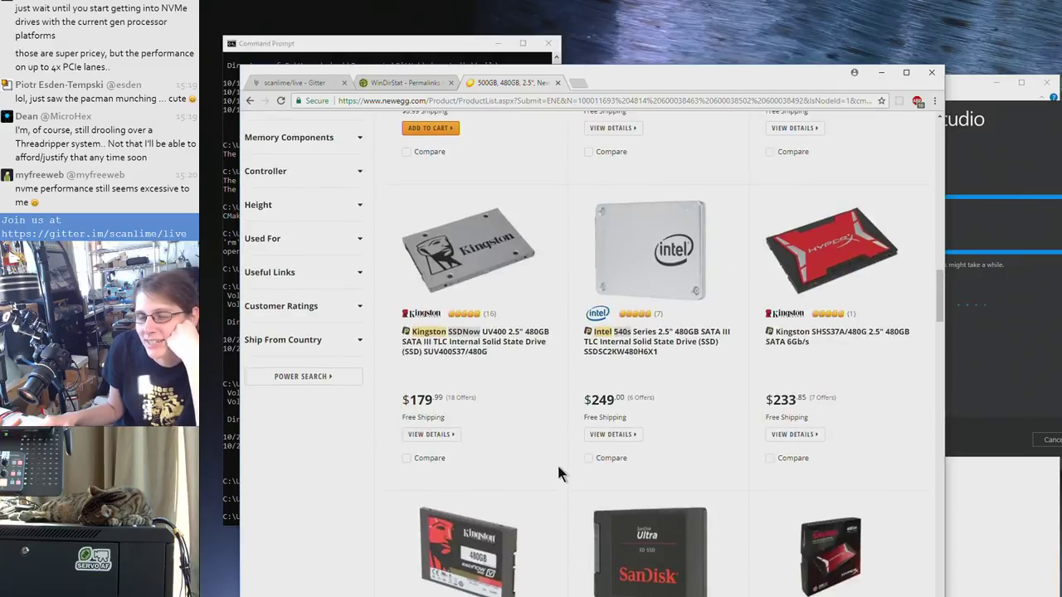
pyautogui.scroll(15, 557, 467)
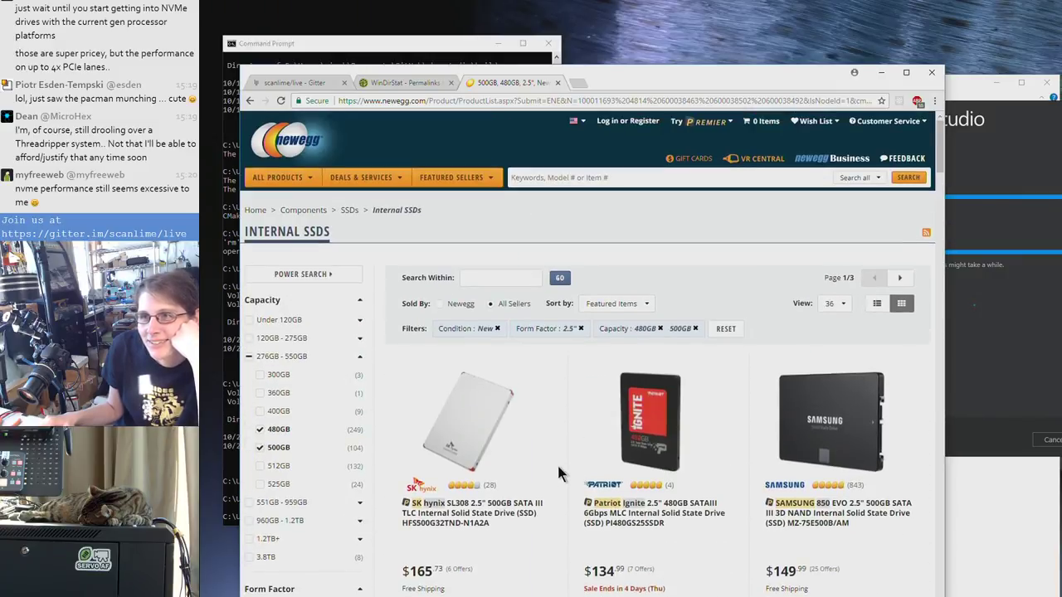
pyautogui.scroll(-5, 557, 473)
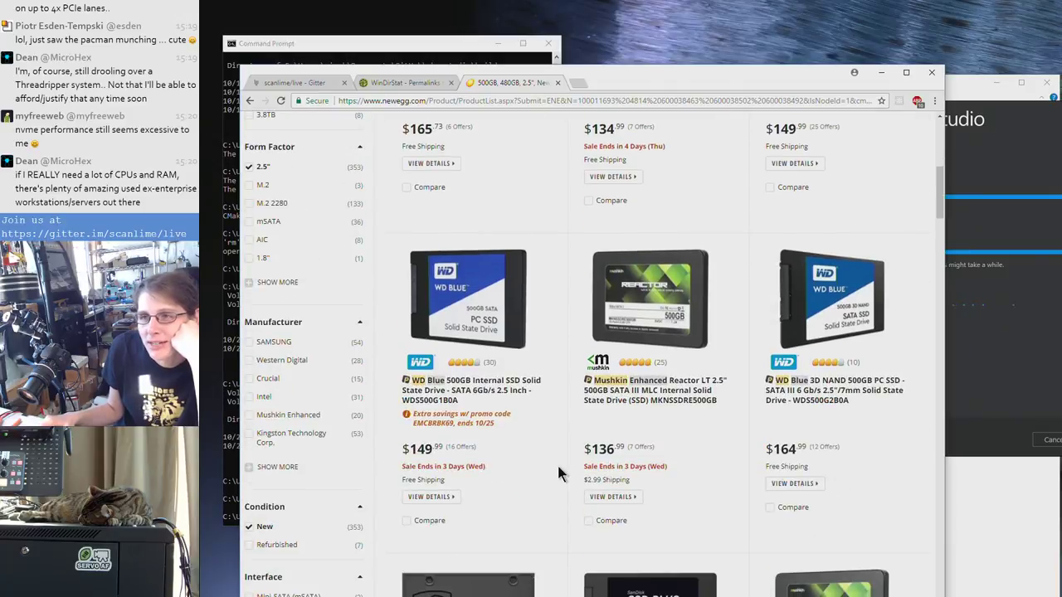
pyautogui.scroll(-5, 557, 472)
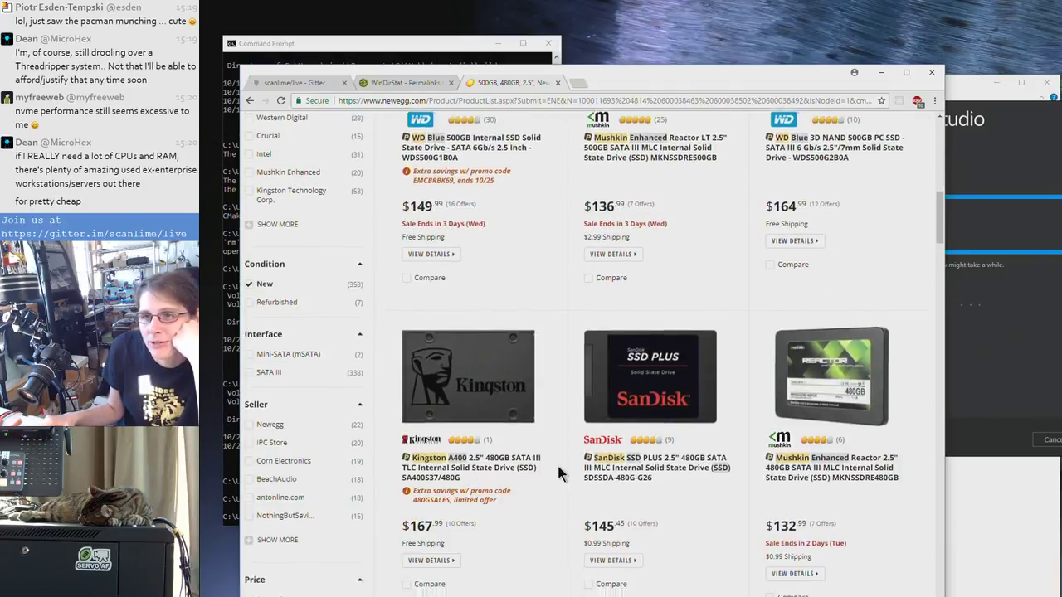
# Examine the models and prices further down the 480GB and 500GB SSD results, through the Kingston, Intel, HyperX, Samsung and Corsair rows
pyautogui.scroll(-5, 558, 473)
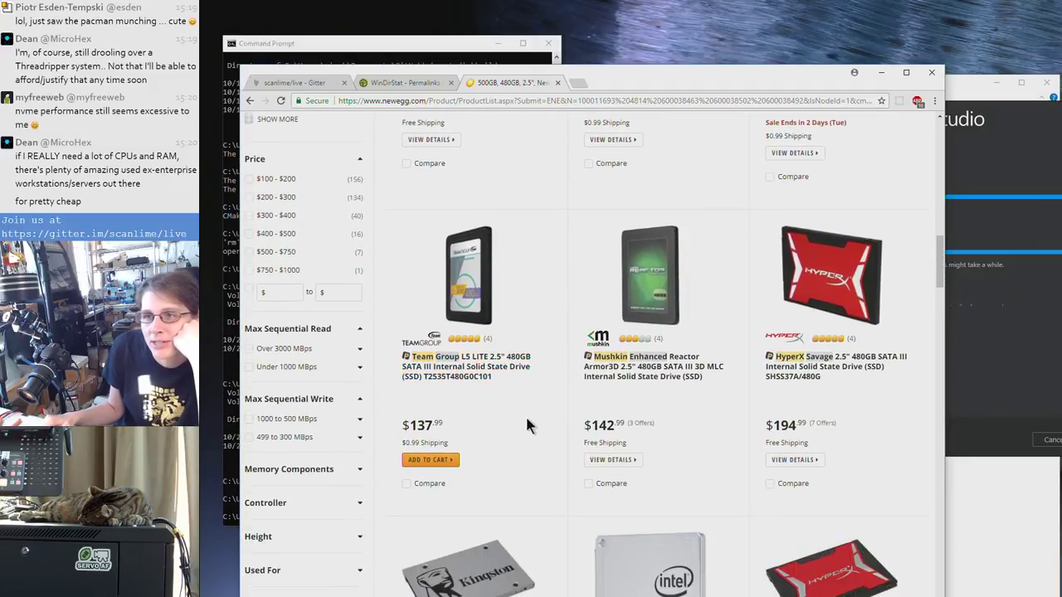
pyautogui.scroll(-5, 531, 438)
pyautogui.scroll(-2, 523, 414)
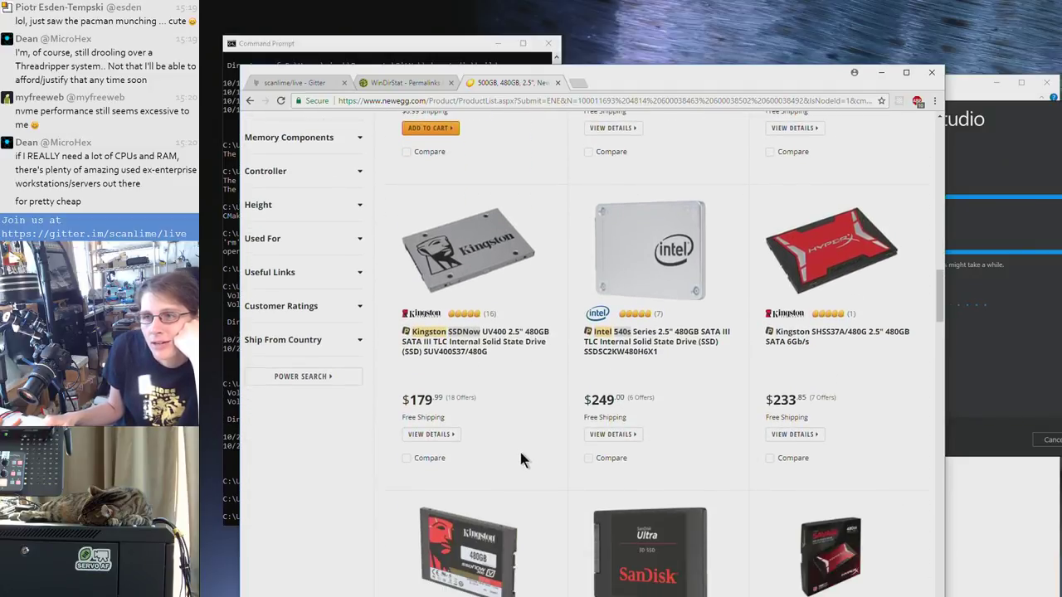
pyautogui.scroll(-2, 556, 490)
pyautogui.scroll(-3, 551, 479)
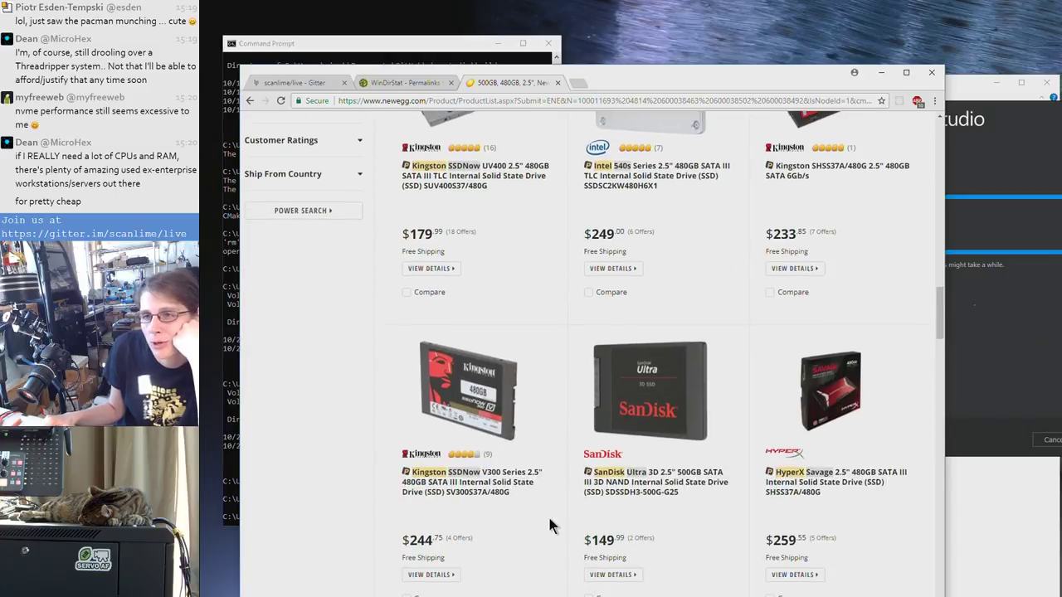
pyautogui.scroll(-3, 554, 535)
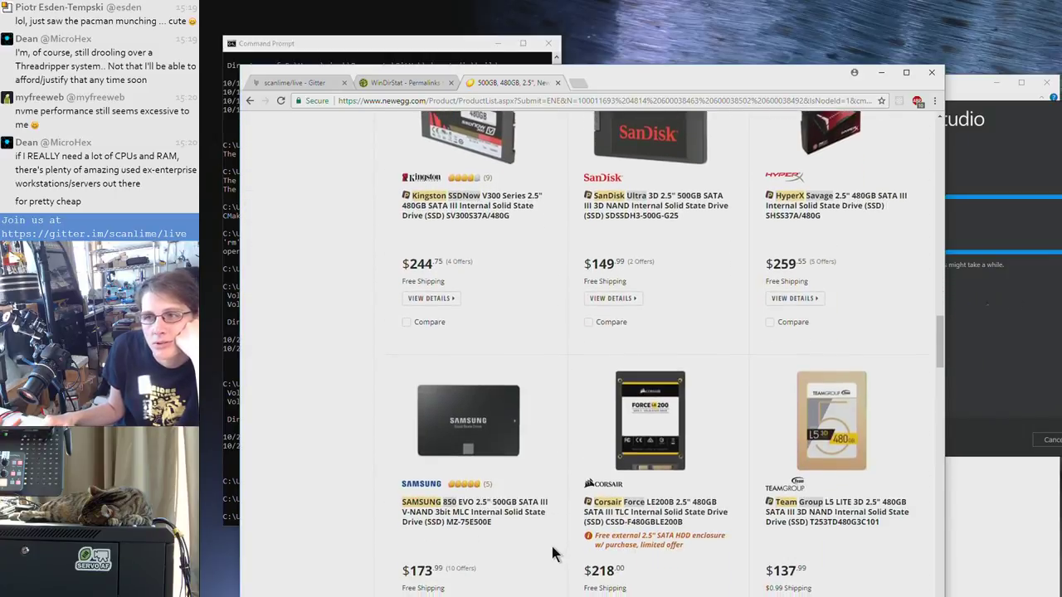
pyautogui.scroll(-1, 552, 547)
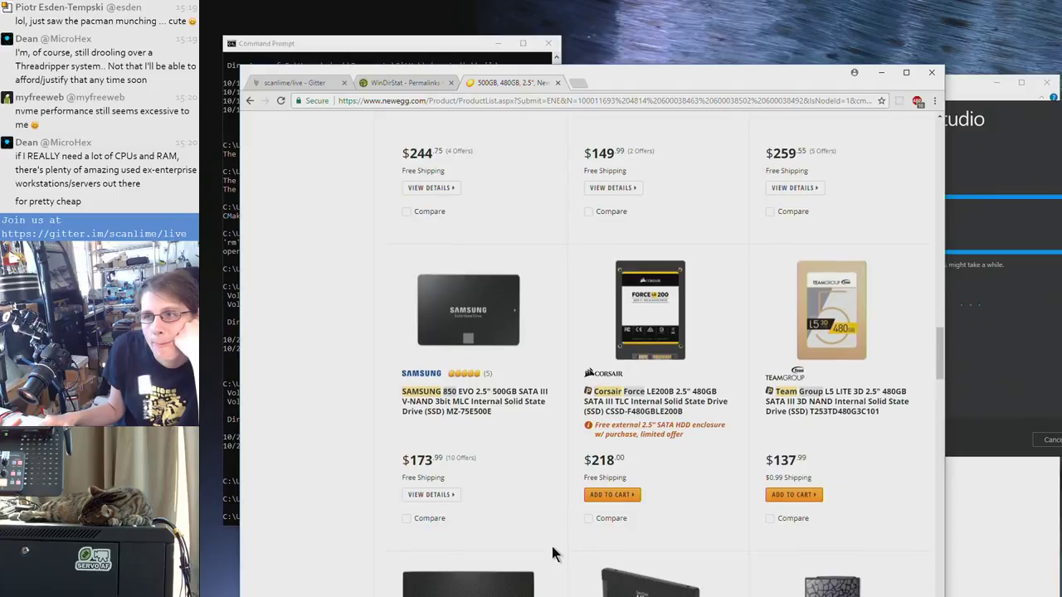
# Sort the 480GB and 500GB SSD results by Lowest Price
pyautogui.scroll(20, 553, 547)
pyautogui.scroll(4, 552, 547)
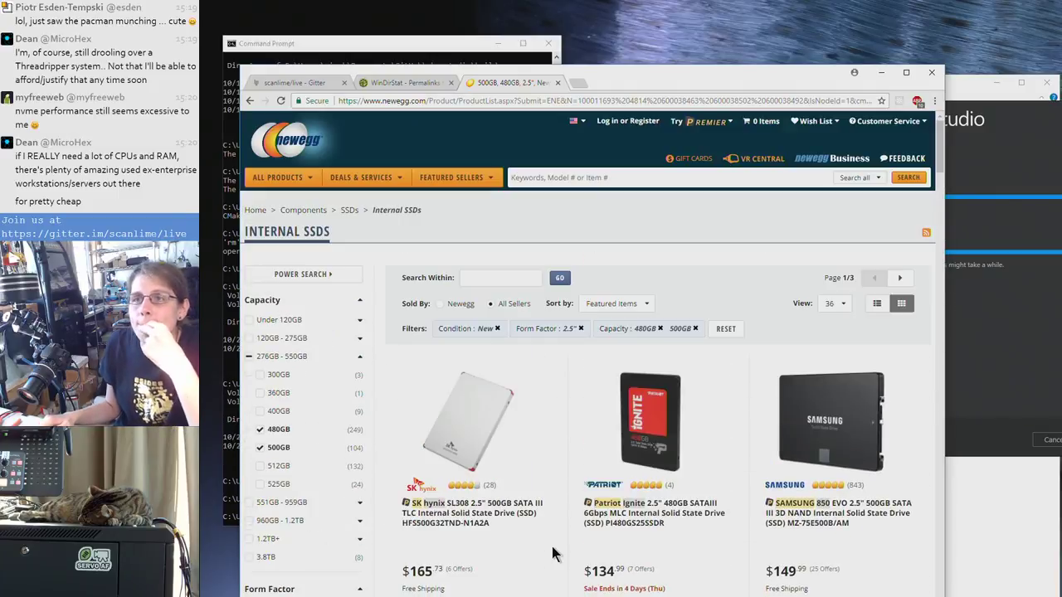
pyautogui.click(651, 305)
pyautogui.click(636, 329)
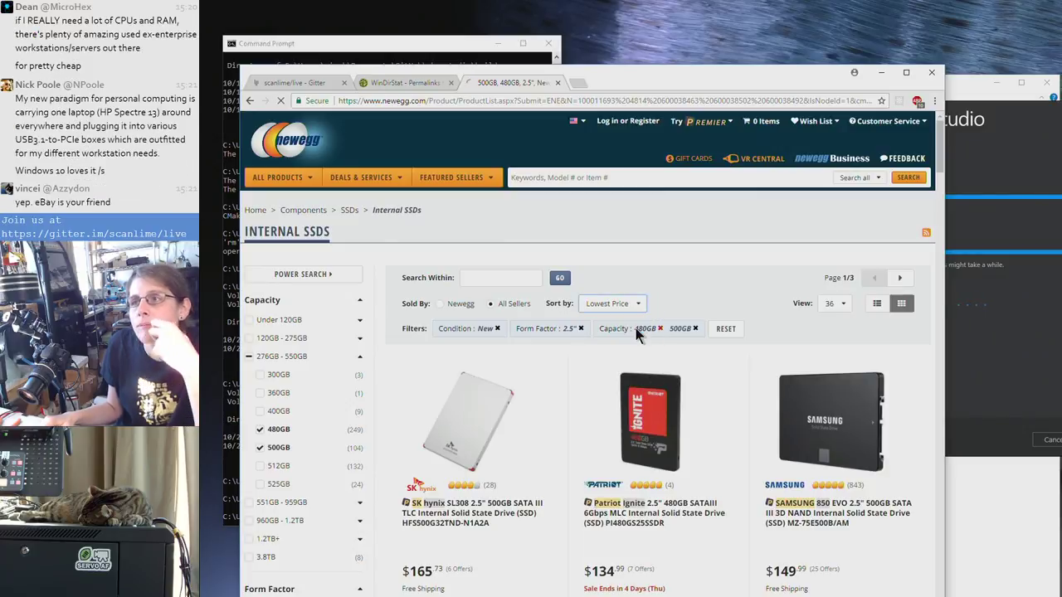
# Open the product page of the Patriot Ignite 2.5" 480GB SSD from the cheapest results and read its main overview features
pyautogui.scroll(-2, 760, 292)
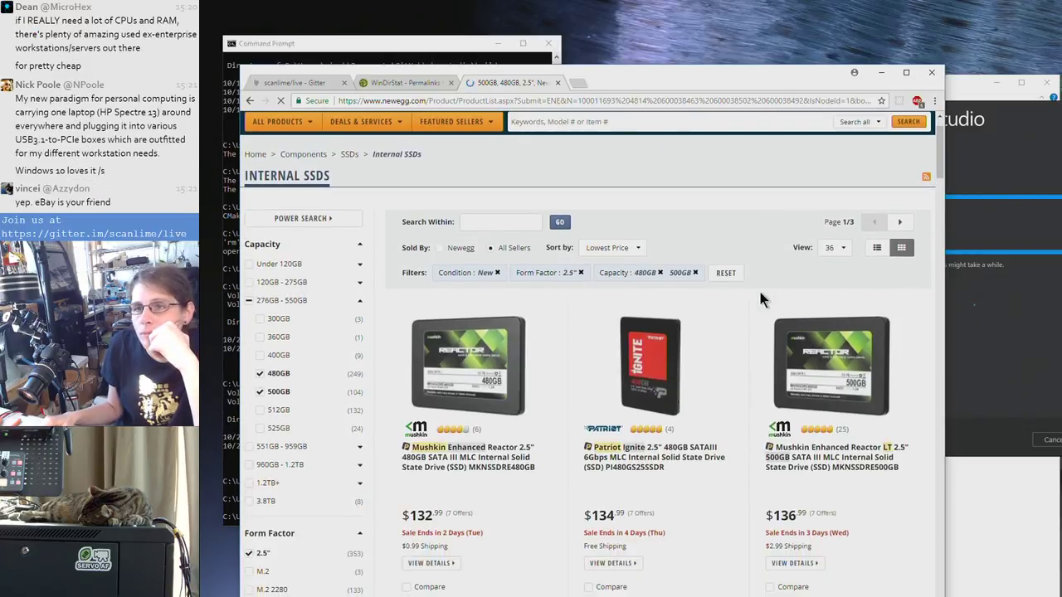
pyautogui.scroll(-3, 835, 307)
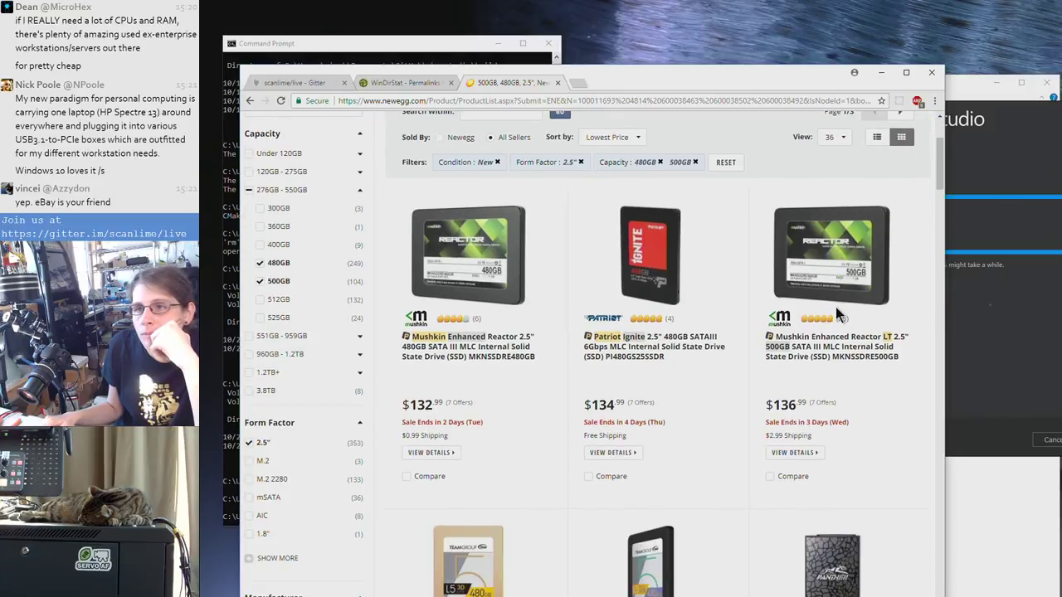
pyautogui.click(666, 235)
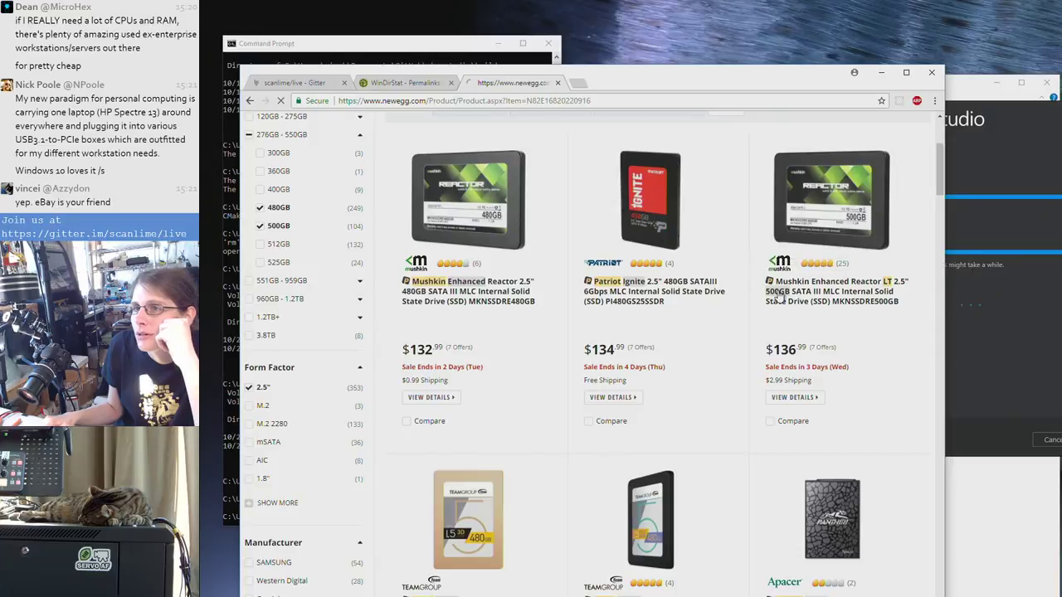
pyautogui.scroll(-1, 696, 371)
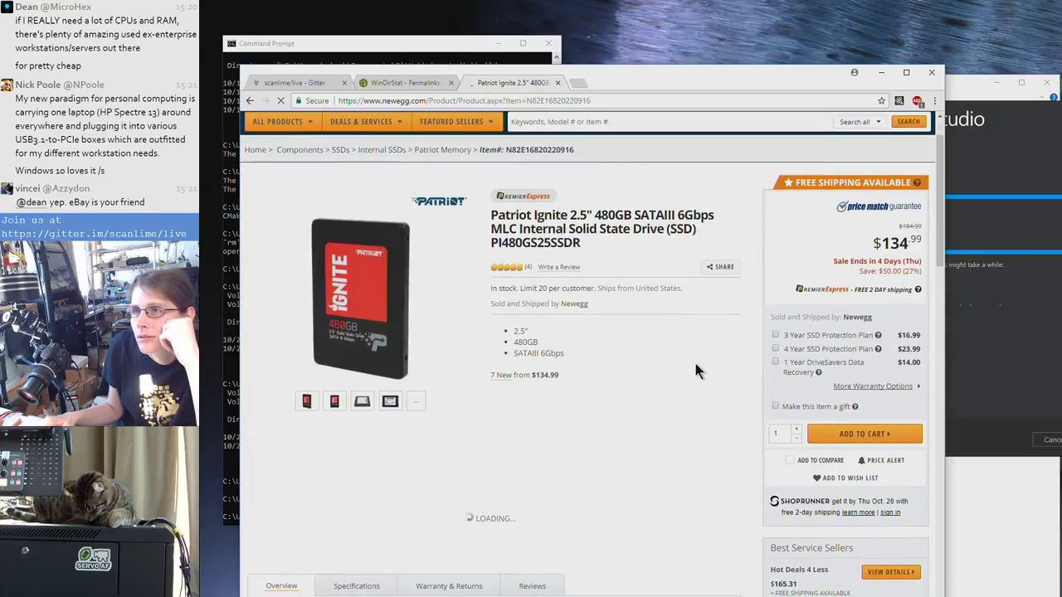
pyautogui.scroll(-2, 695, 371)
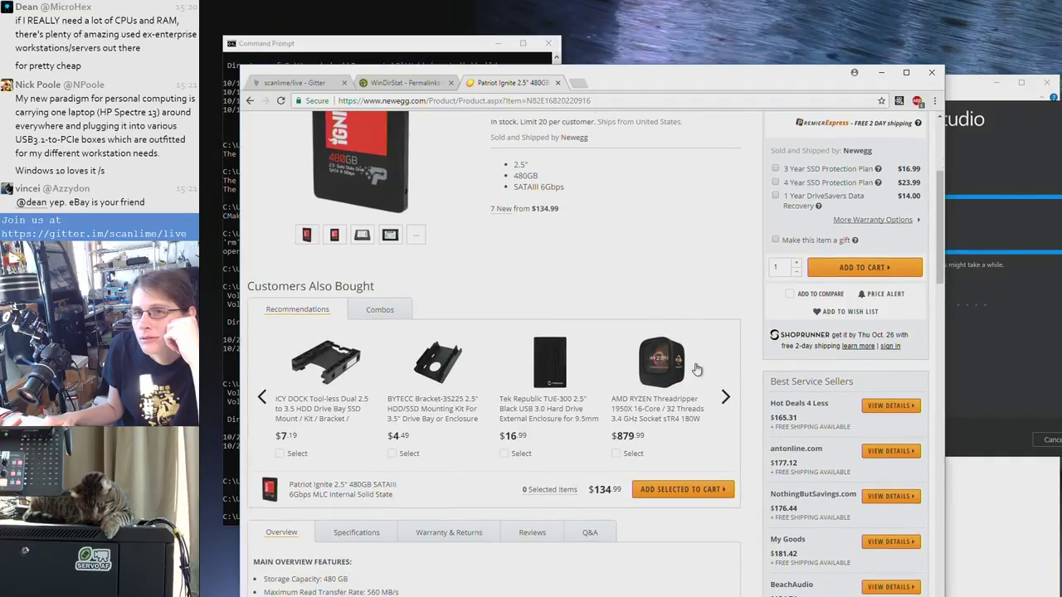
pyautogui.scroll(-3, 695, 371)
pyautogui.scroll(-1, 696, 371)
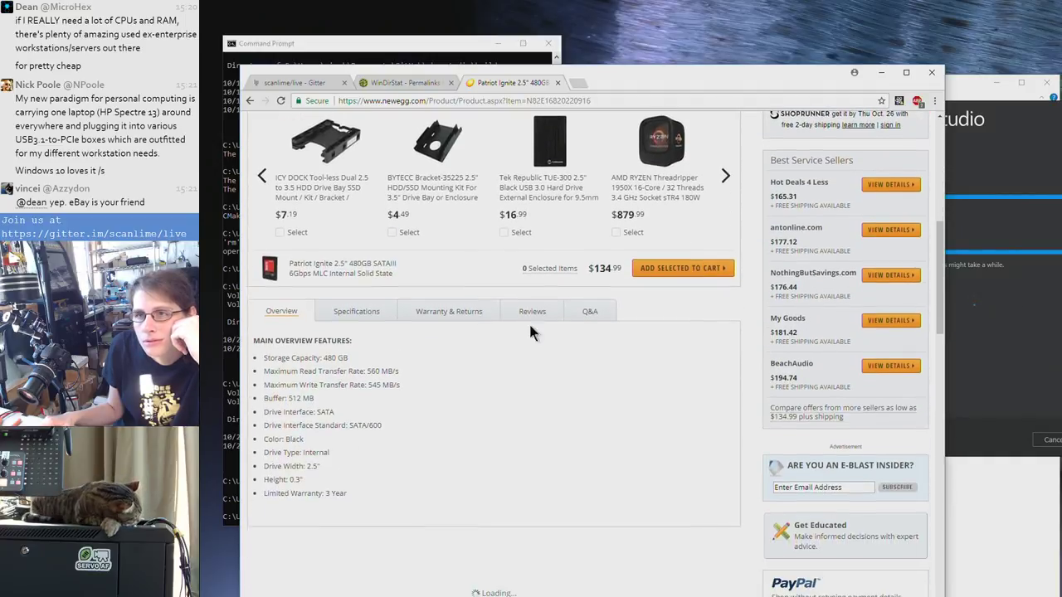
# Check the Patriot Ignite SSD's warranty and return terms and read through its customer reviews
pyautogui.click(461, 319)
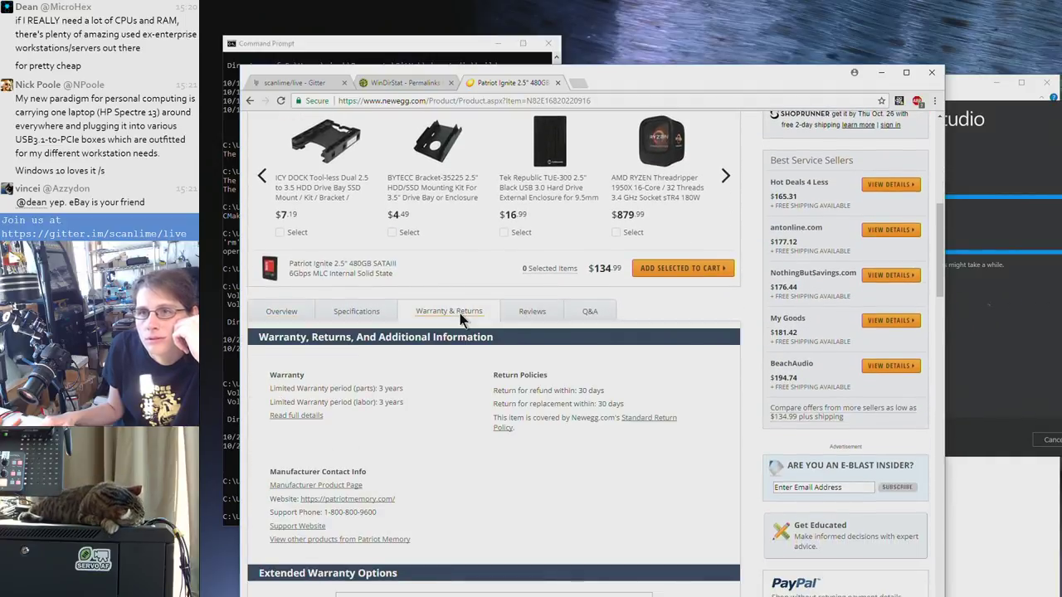
pyautogui.scroll(-1, 535, 309)
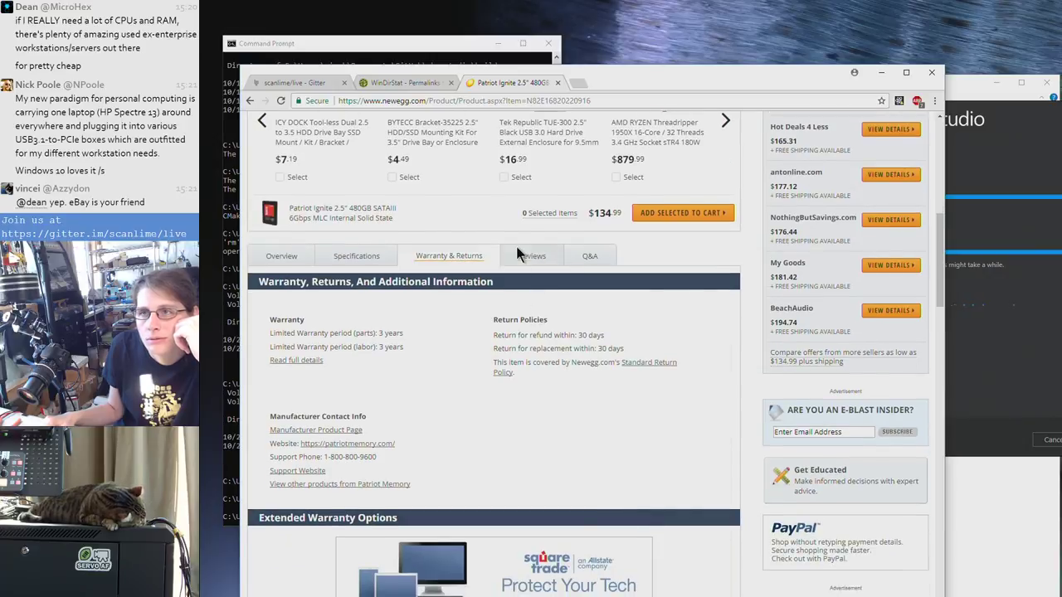
pyautogui.click(521, 254)
pyautogui.scroll(-5, 358, 257)
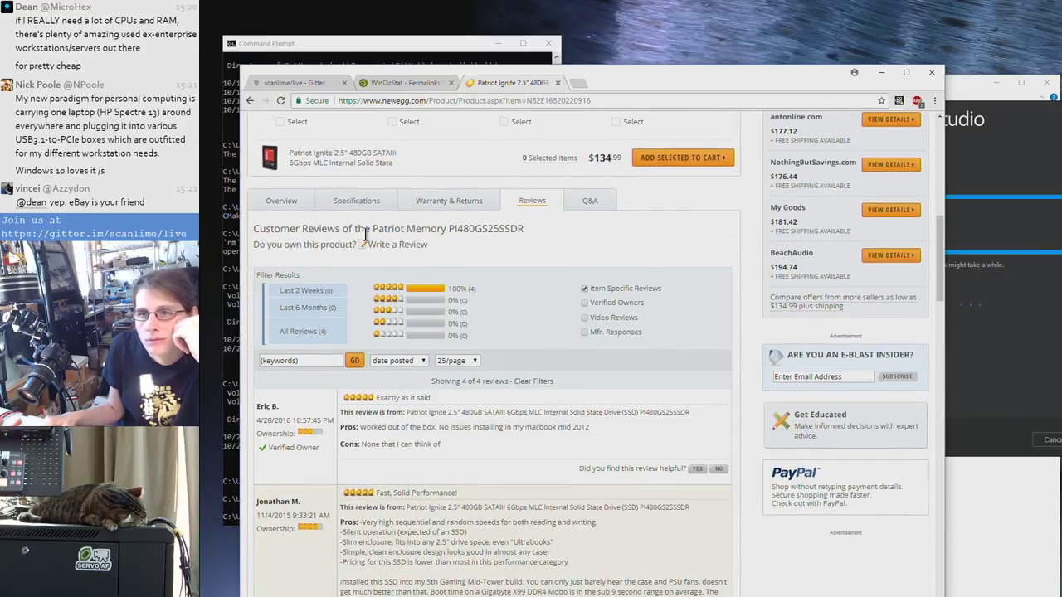
pyautogui.scroll(-1, 349, 266)
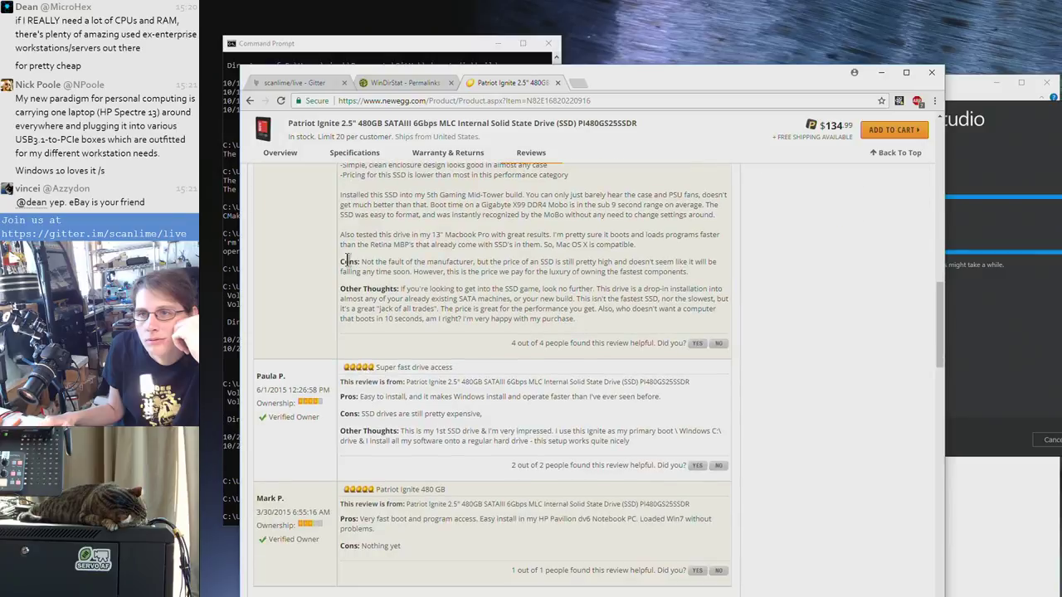
pyautogui.scroll(-5, 349, 262)
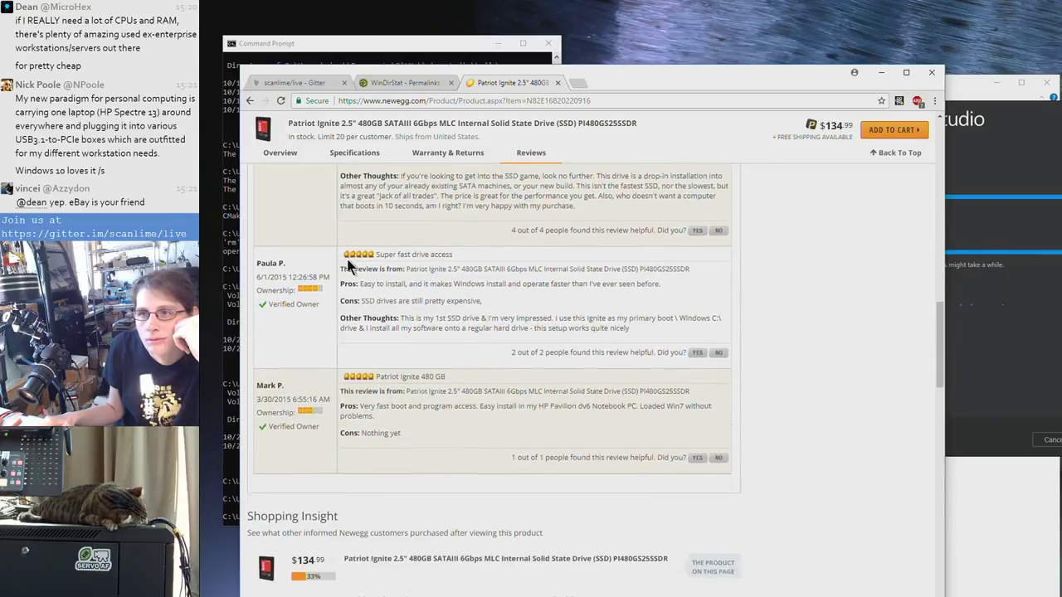
pyautogui.scroll(15, 347, 260)
pyautogui.scroll(-5, 348, 333)
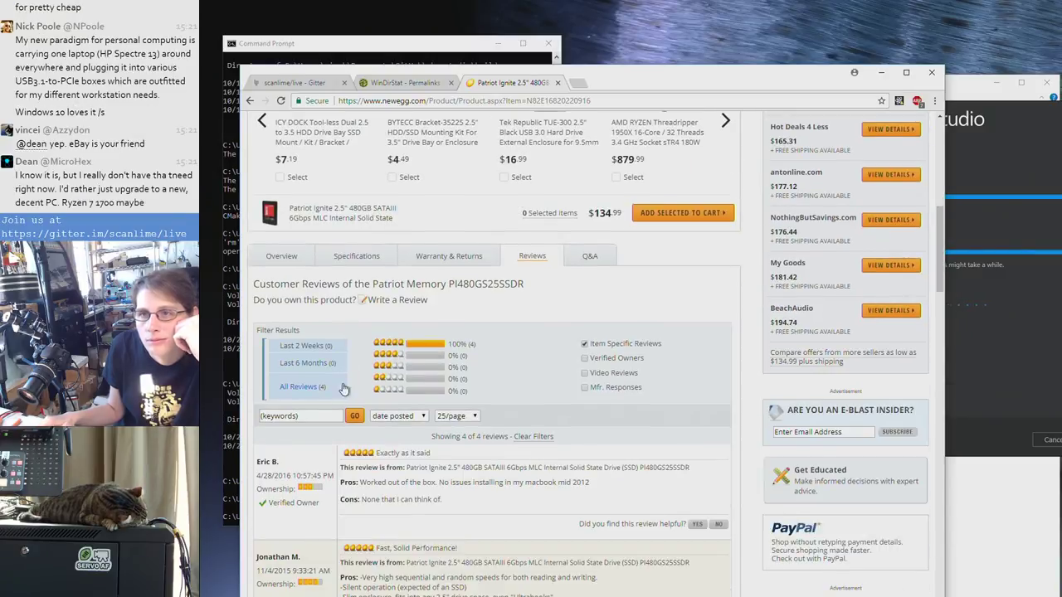
# Review the Patriot Ignite SSD's overview and full specifications, including controller, performance, endurance, power consumption and dimensions
pyautogui.click(294, 261)
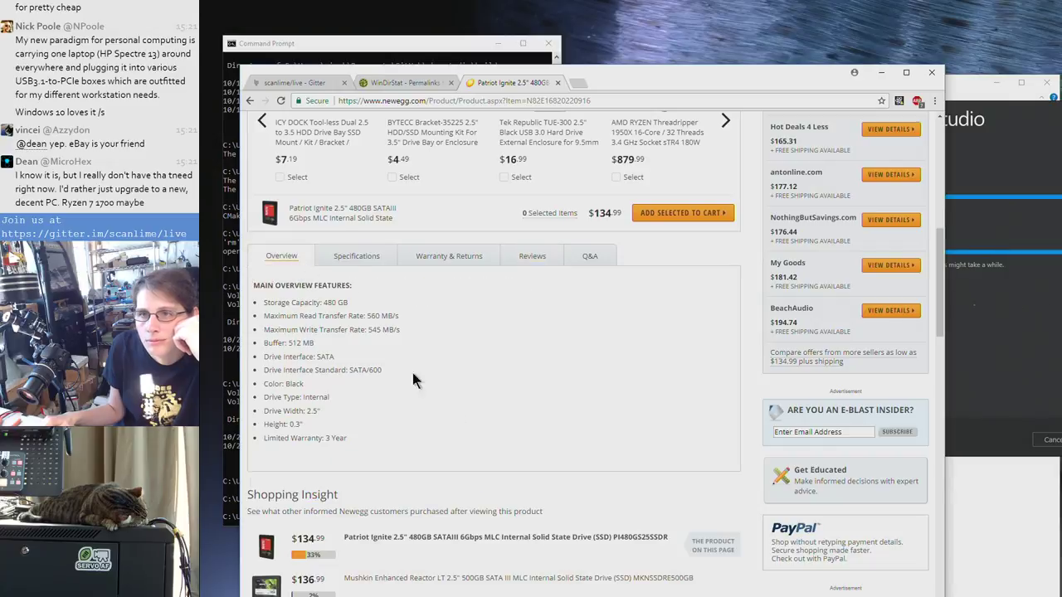
pyautogui.click(342, 252)
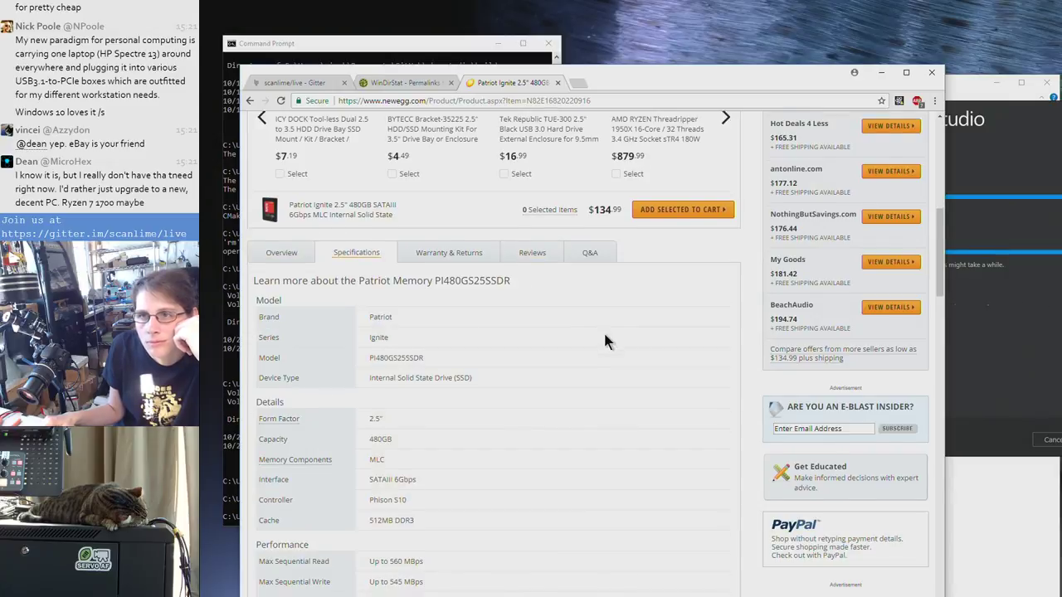
pyautogui.scroll(-3, 604, 330)
pyautogui.scroll(-3, 610, 349)
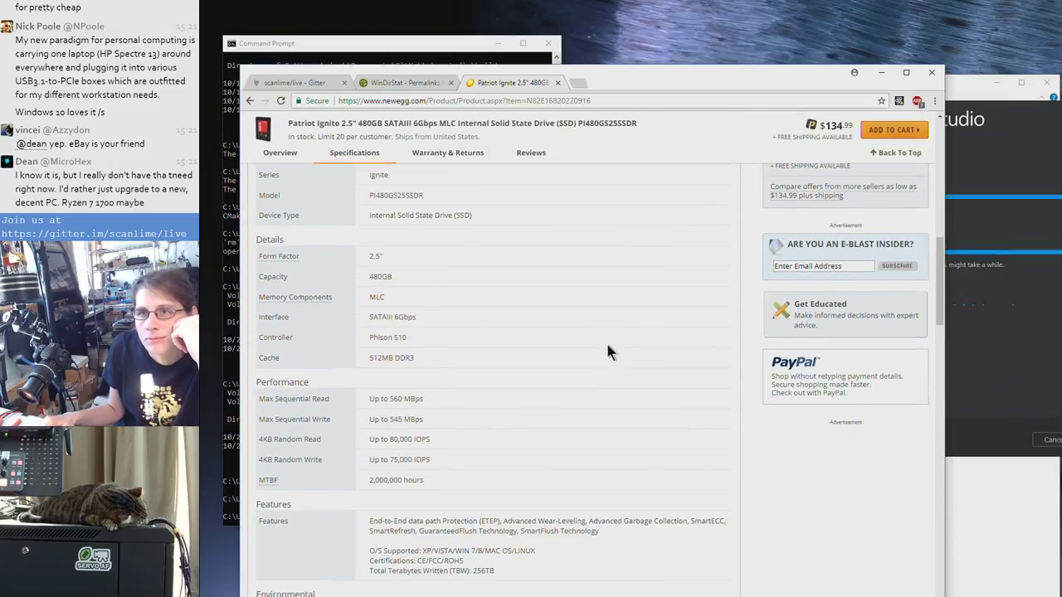
pyautogui.scroll(-2, 605, 353)
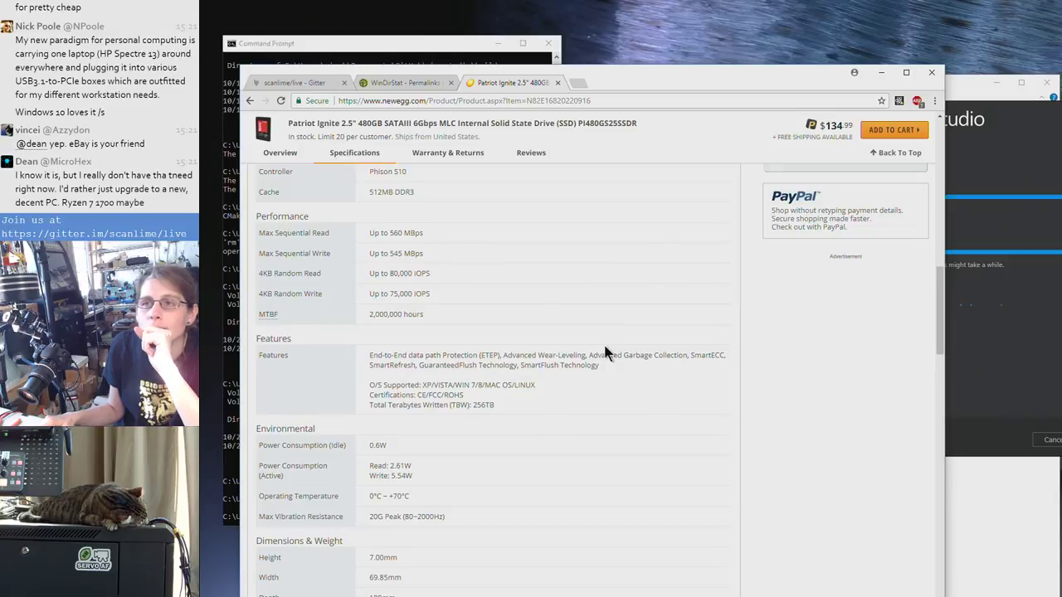
pyautogui.scroll(-2, 605, 354)
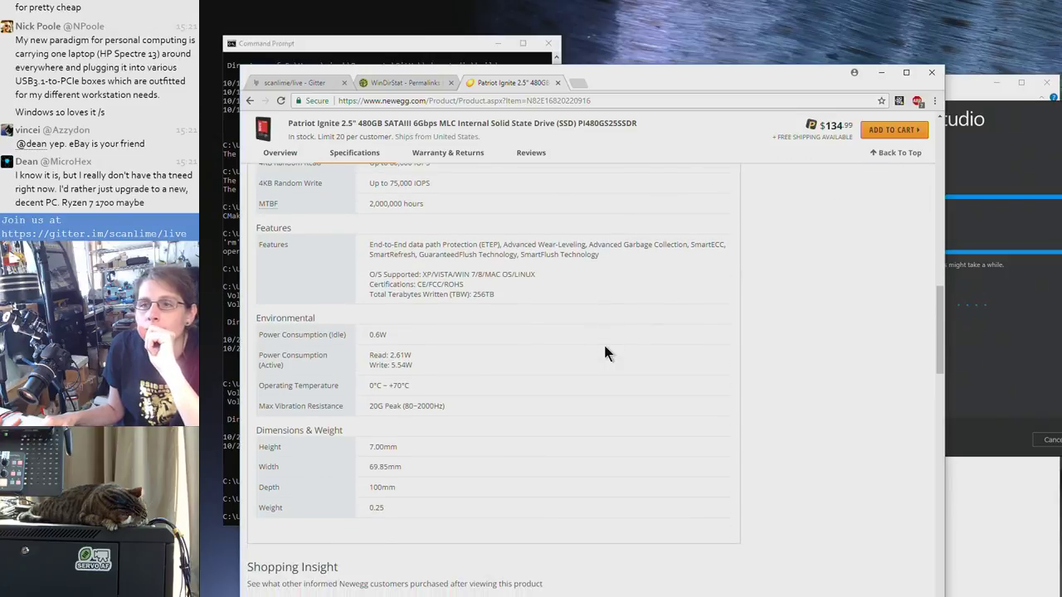
pyautogui.scroll(-2, 604, 342)
# Copy the model number PI480GS25SSDR from the product title and search Google for it in a new browser tab
pyautogui.scroll(20, 604, 342)
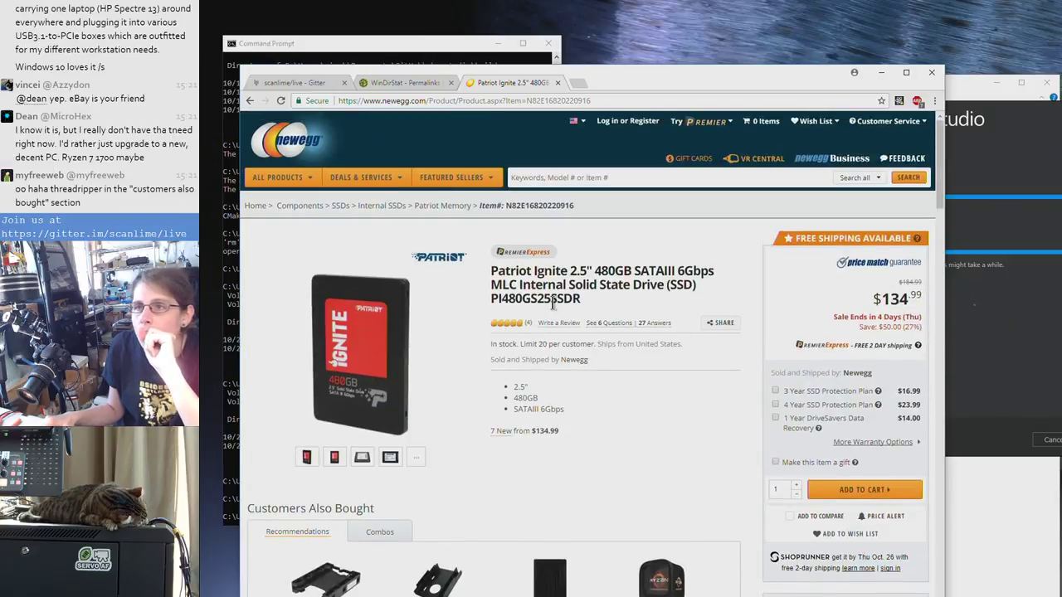
pyautogui.doubleClick(552, 300)
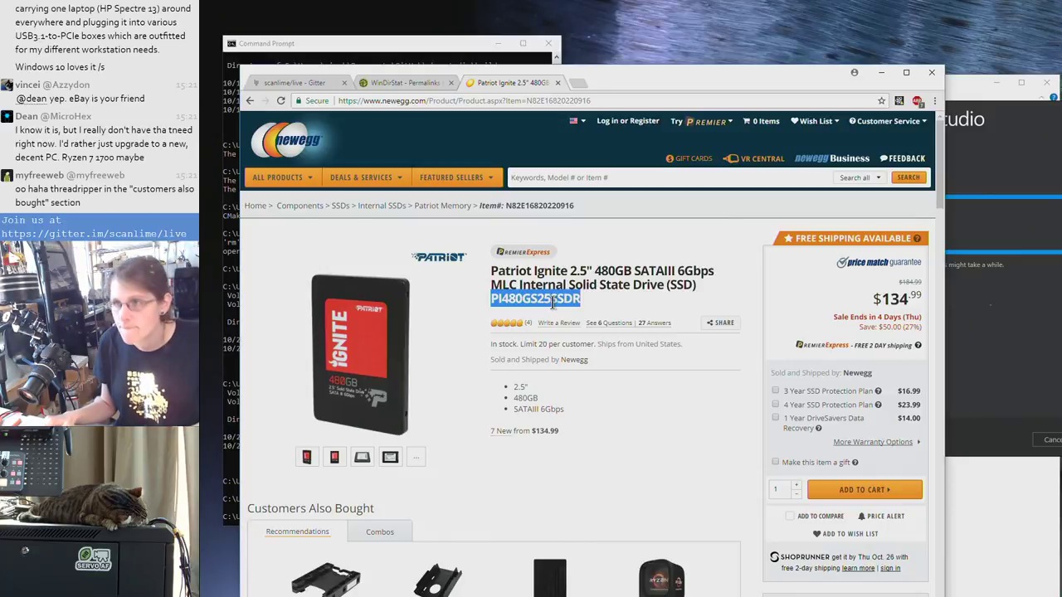
pyautogui.click(1014, 350)
pyautogui.click(665, 390)
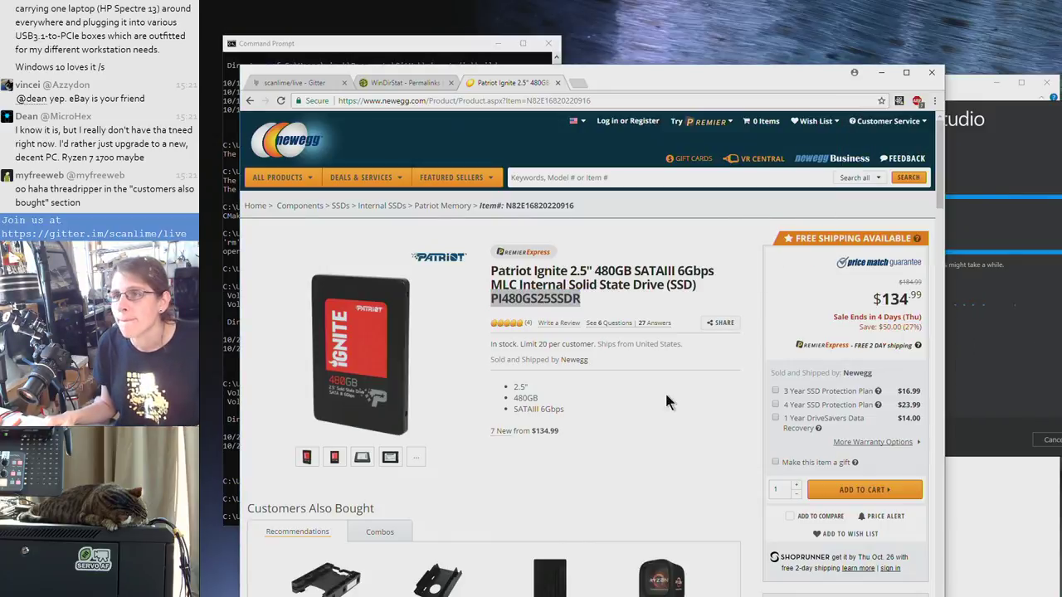
pyautogui.doubleClick(557, 300)
pyautogui.hotkey('ctrl', 'c')
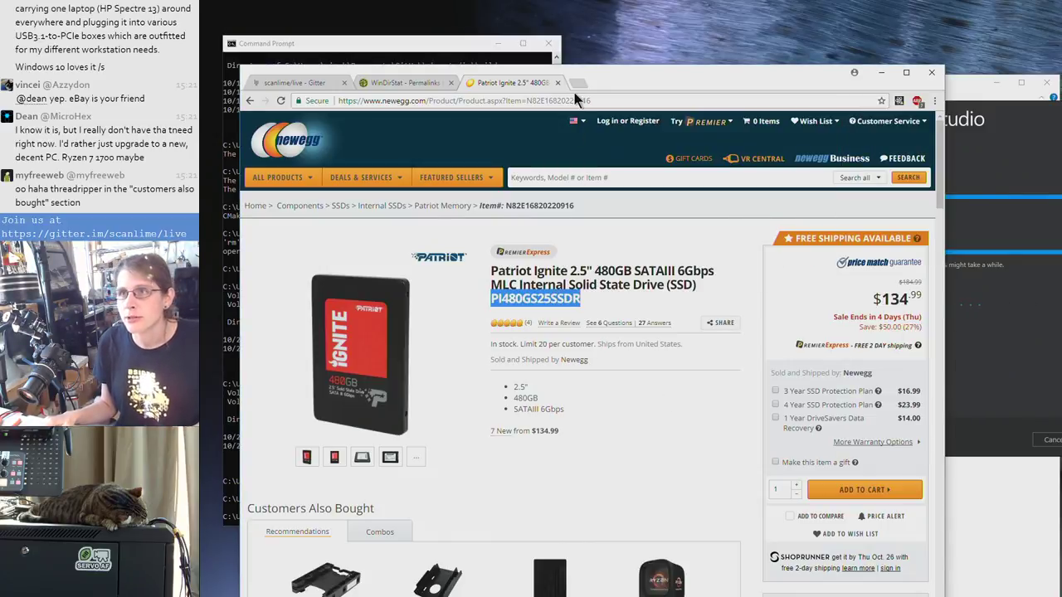
pyautogui.click(578, 83)
pyautogui.hotkey('ctrl', 'v')
pyautogui.press('Return')
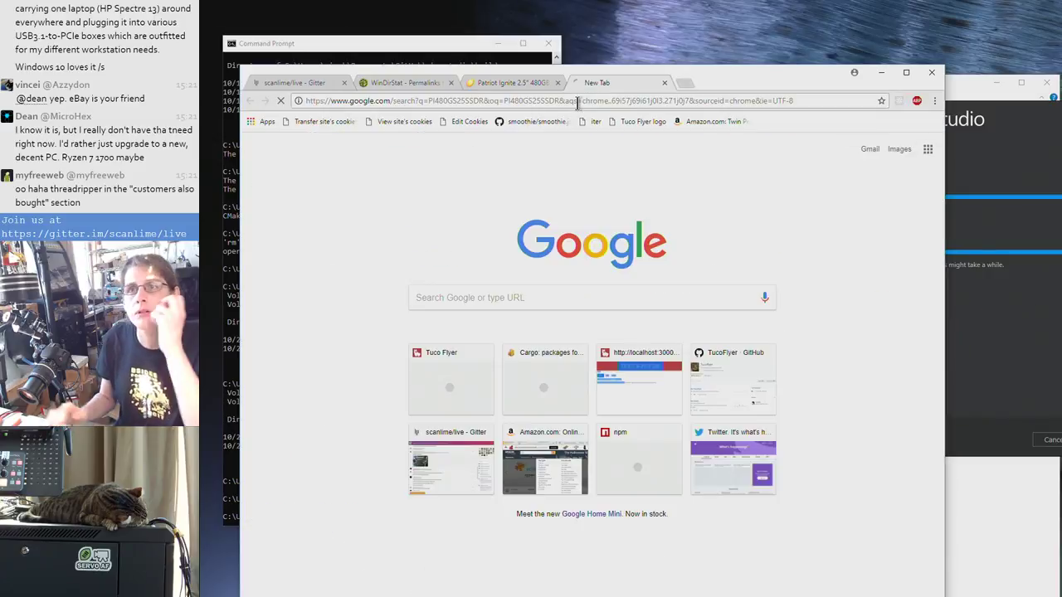
# Move the Visual Studio installer window lower on the desktop and bring the Google results back in front
pyautogui.click(1030, 170)
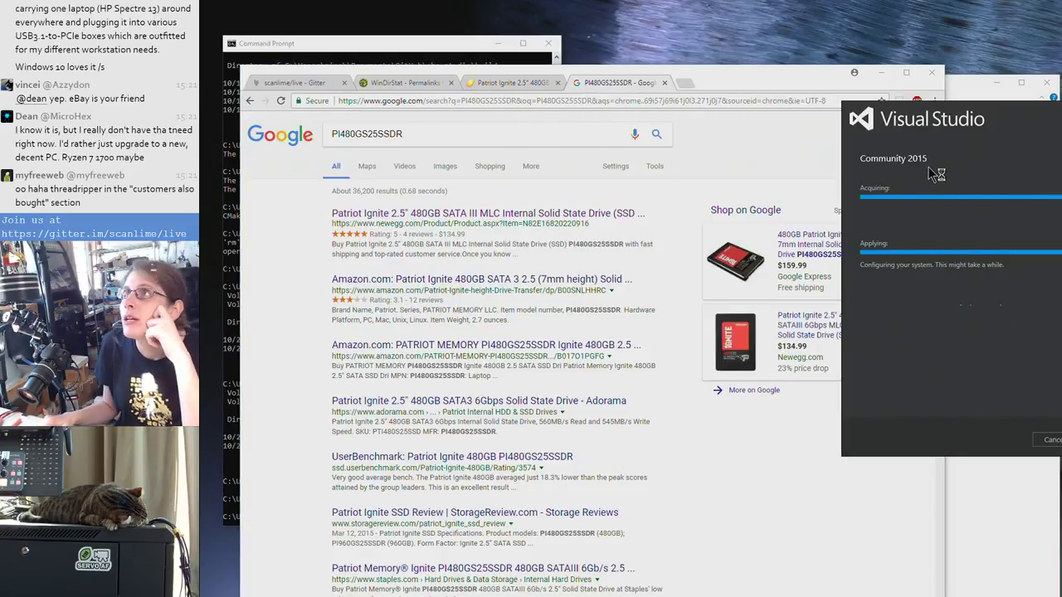
pyautogui.moveTo(939, 118); pyautogui.dragTo(837, 269)
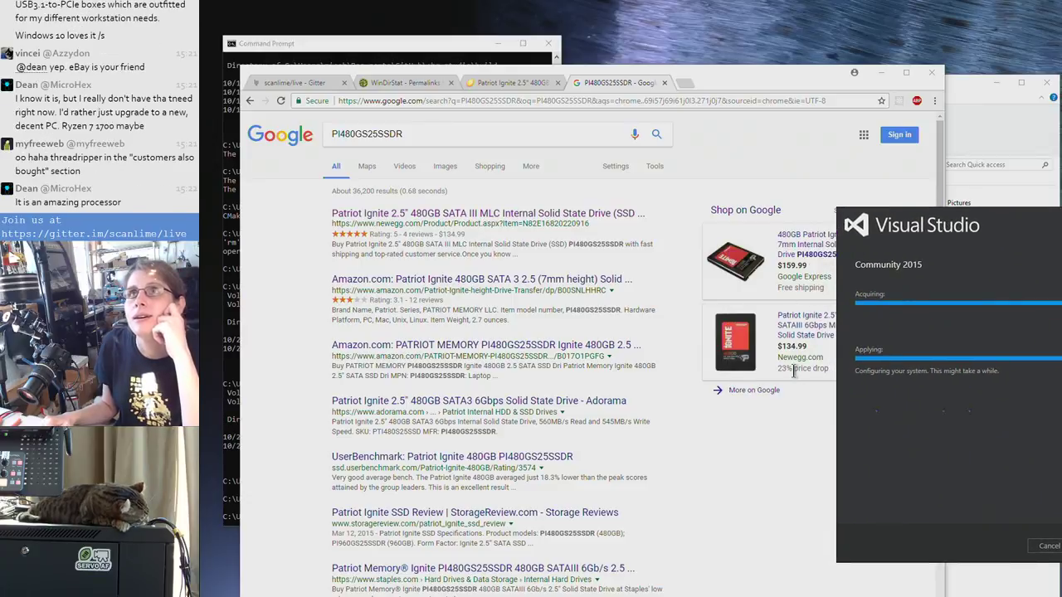
pyautogui.click(742, 458)
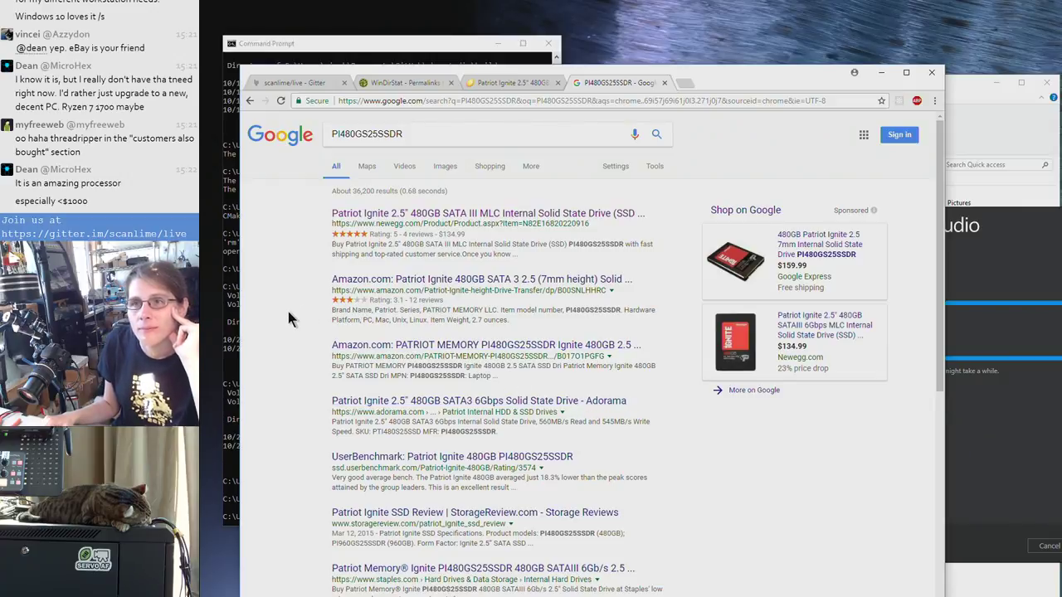
# Open the Amazon listing for the Patriot Ignite 480GB (7mm height) in a new tab and check its price, rating and availability
pyautogui.rightClick(378, 286)
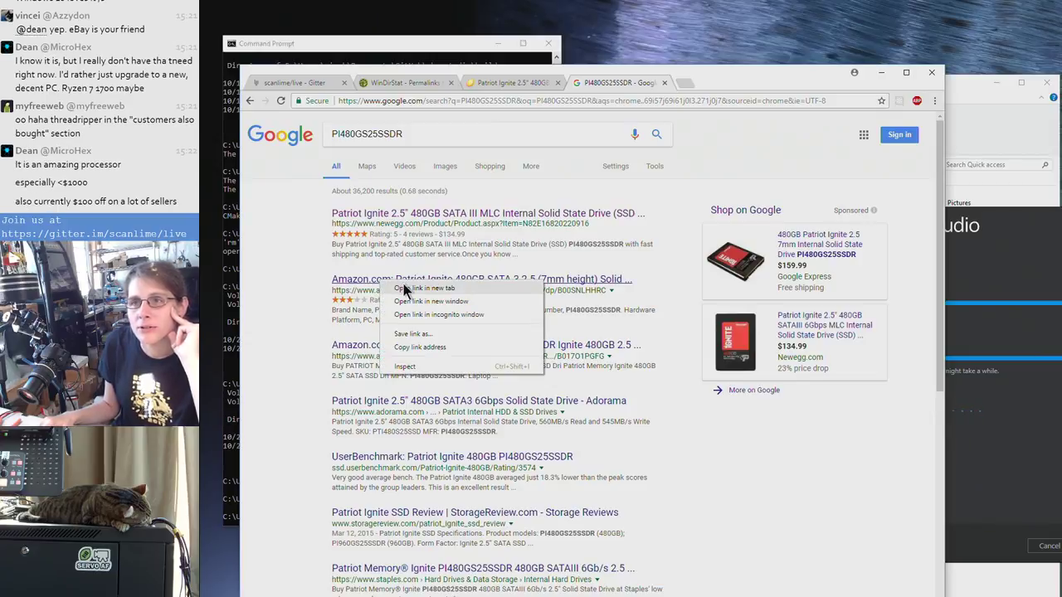
pyautogui.click(407, 291)
pyautogui.hotkey('ctrl', 'Tab')
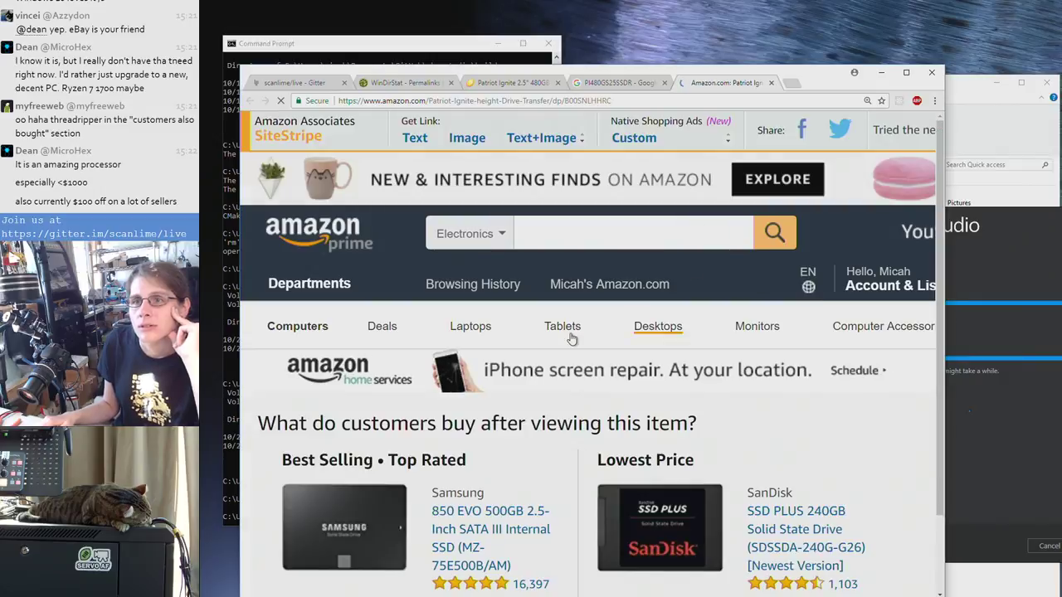
pyautogui.scroll(-1, 548, 363)
pyautogui.scroll(-3, 548, 362)
pyautogui.scroll(-3, 516, 383)
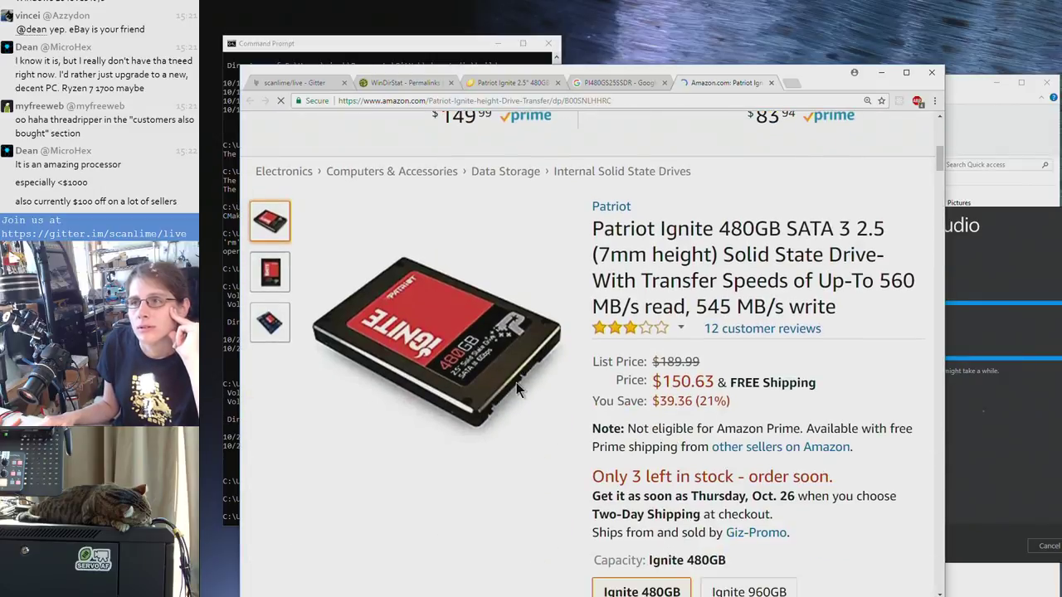
# Reduce the Amazon page's zoom to the default level so more of the Patriot Ignite listing fits in the window
pyautogui.click(935, 101)
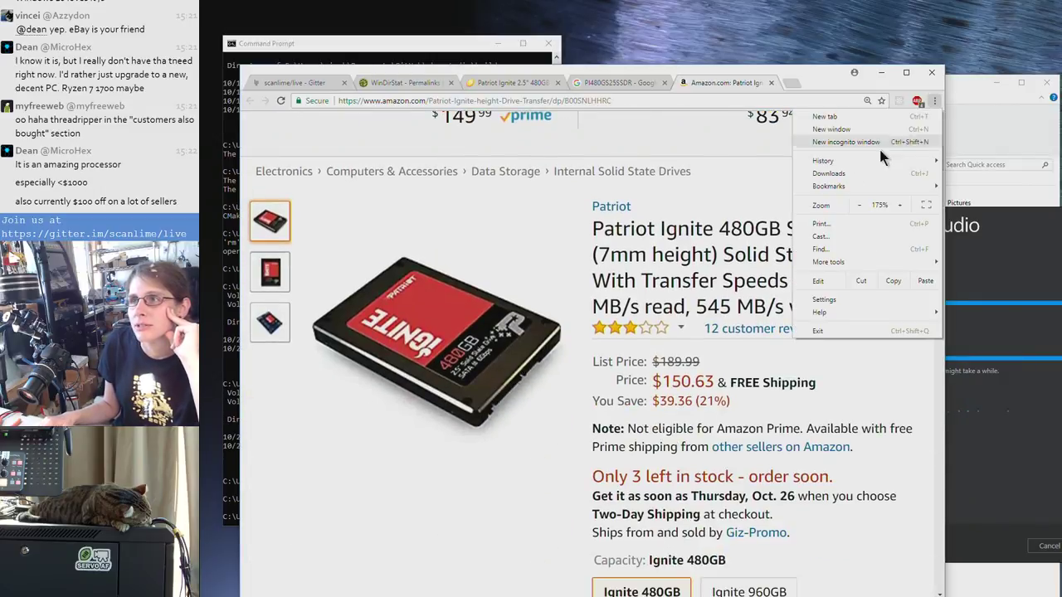
pyautogui.click(857, 205)
pyautogui.click(855, 206)
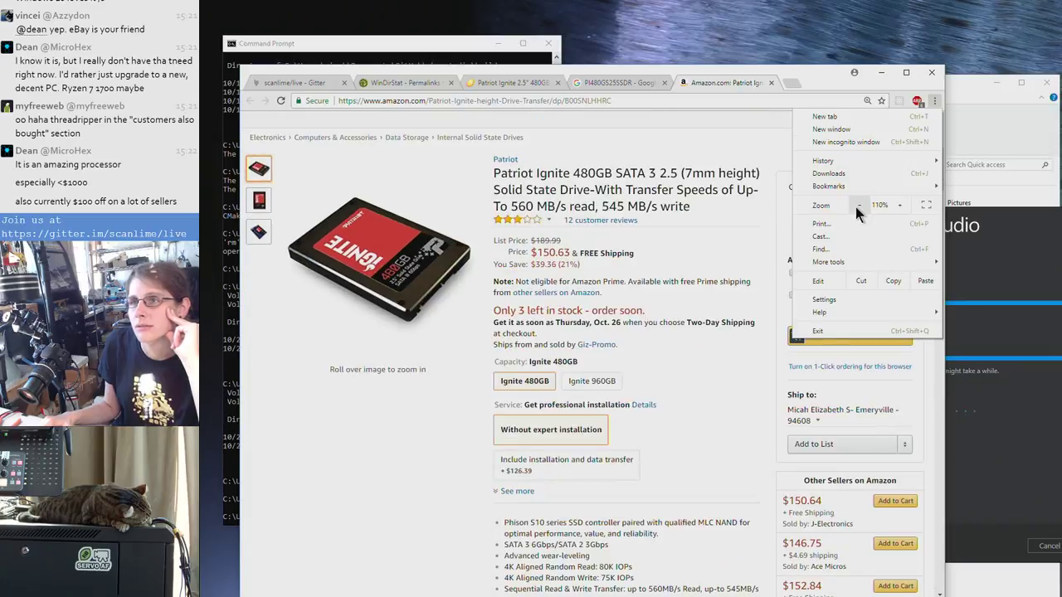
pyautogui.click(855, 207)
pyautogui.click(719, 348)
# Examine the Amazon listing's feature bullets, the comparison with similar SSDs, the star-rating breakdown and the top customer reviews
pyautogui.scroll(-10, 719, 352)
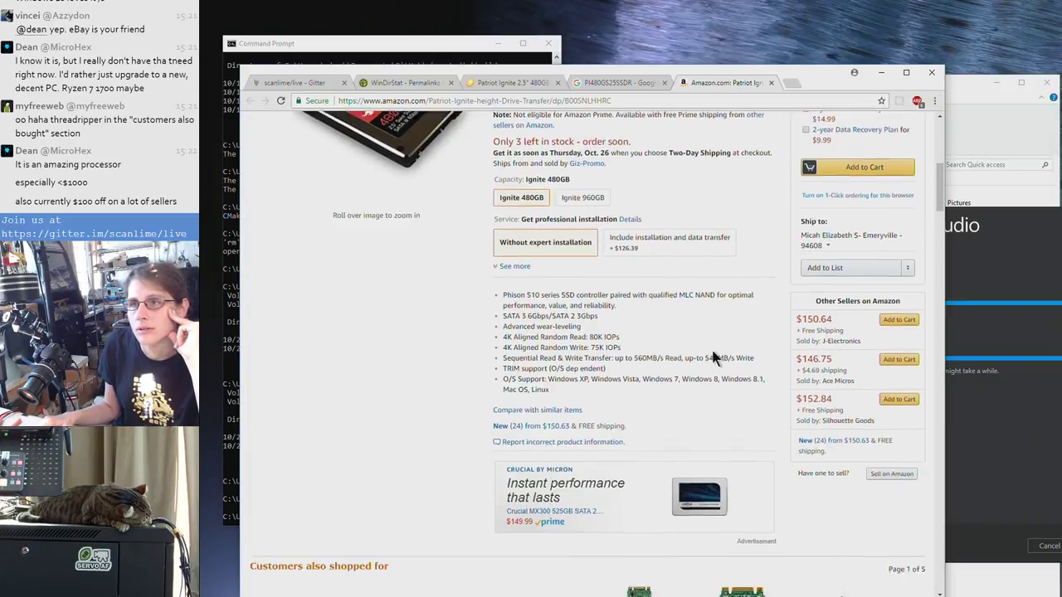
pyautogui.scroll(-15, 714, 357)
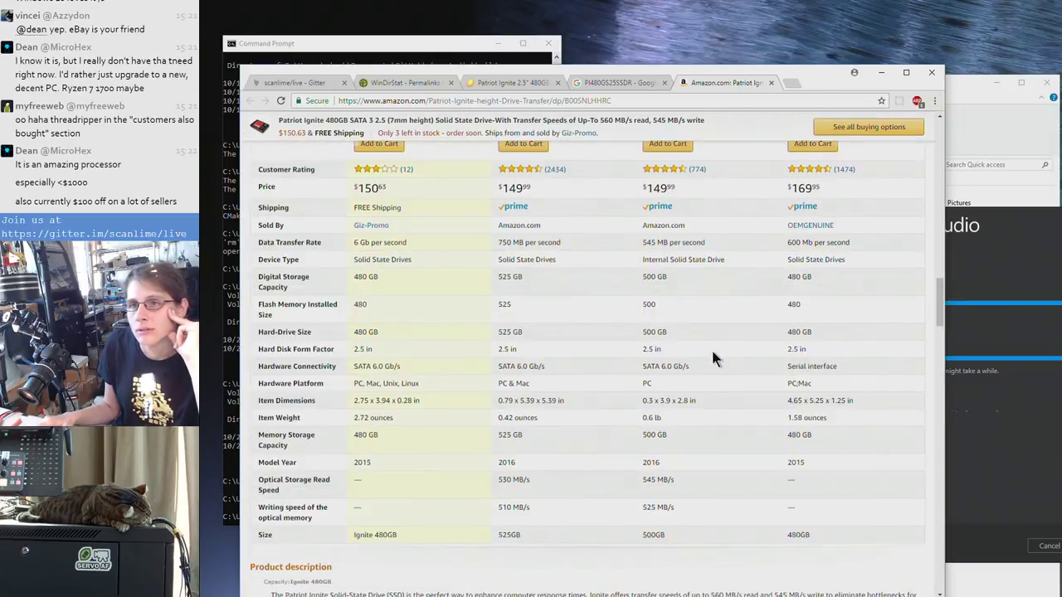
pyautogui.scroll(-5, 713, 356)
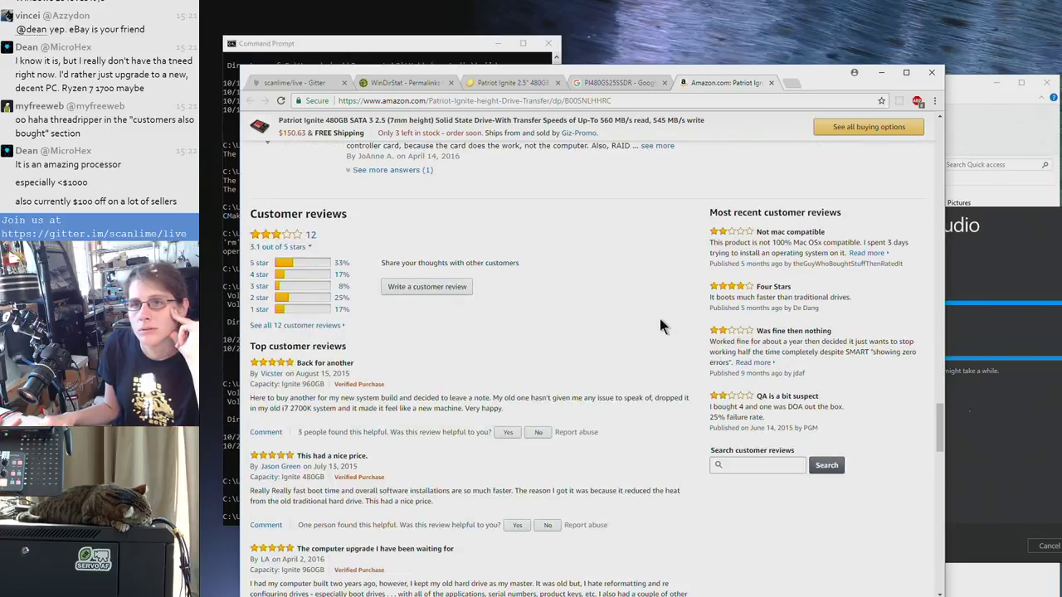
pyautogui.scroll(-2, 661, 325)
pyautogui.scroll(-5, 658, 307)
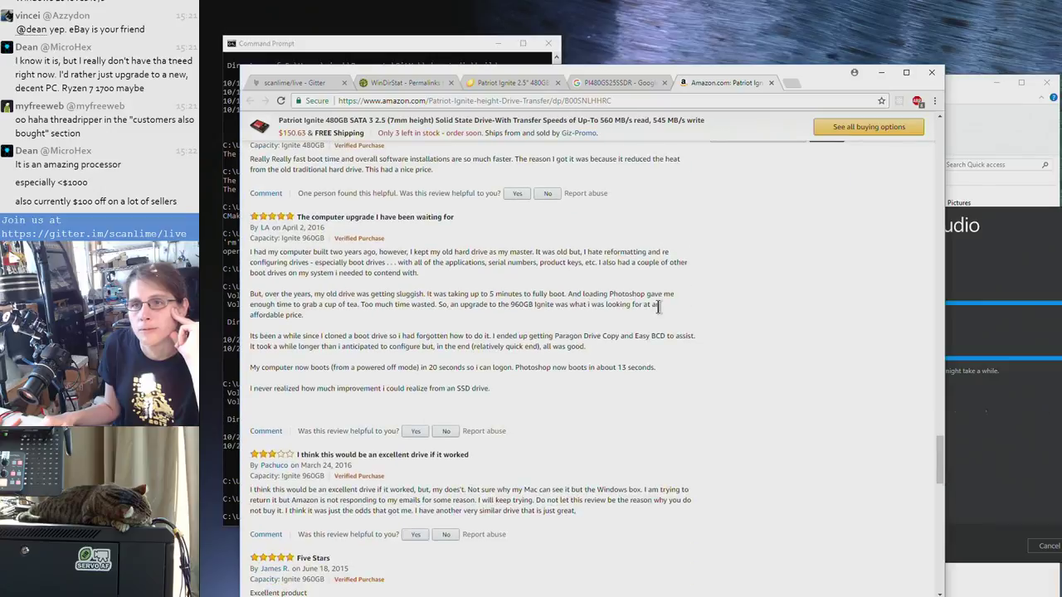
pyautogui.scroll(-3, 658, 307)
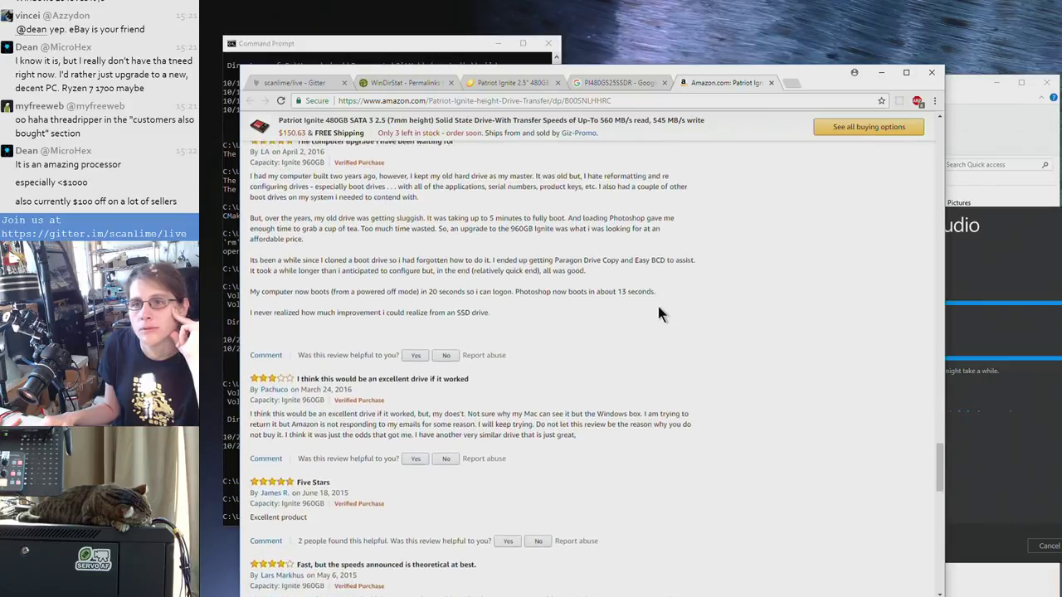
pyautogui.scroll(-4, 661, 314)
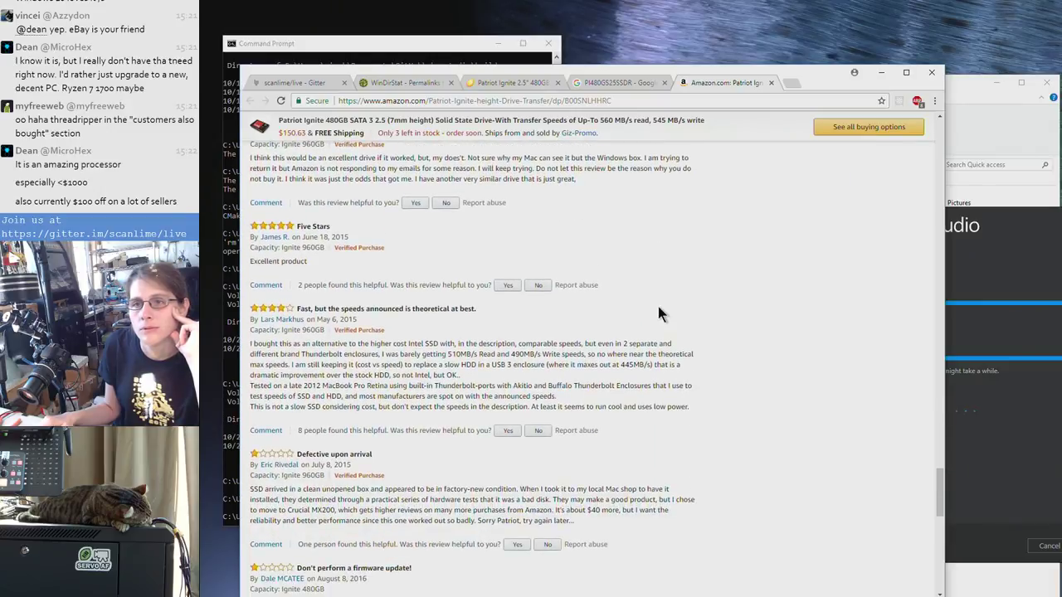
pyautogui.scroll(-1, 661, 313)
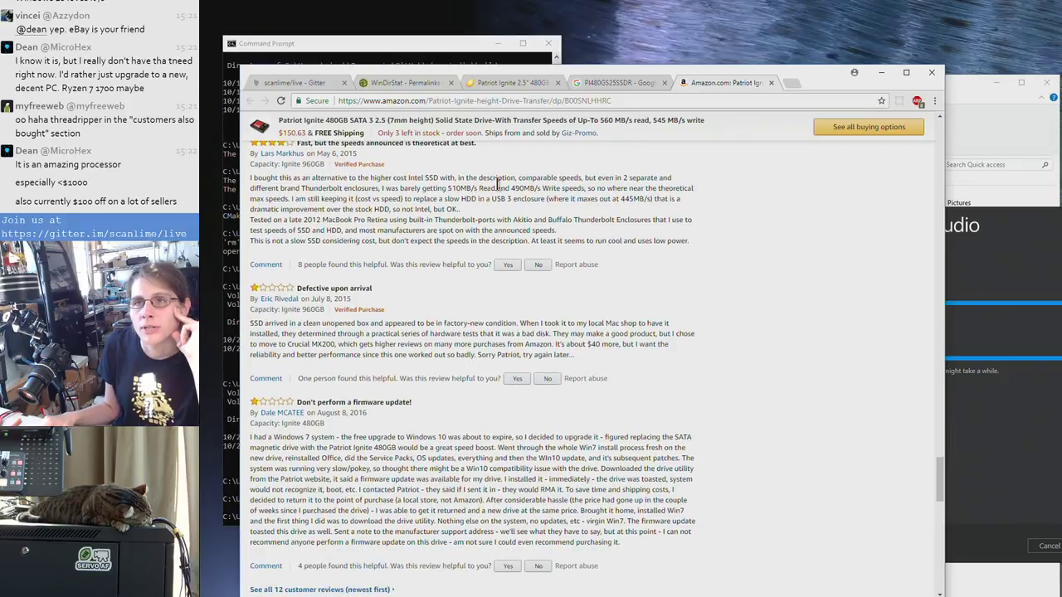
pyautogui.scroll(-2, 498, 183)
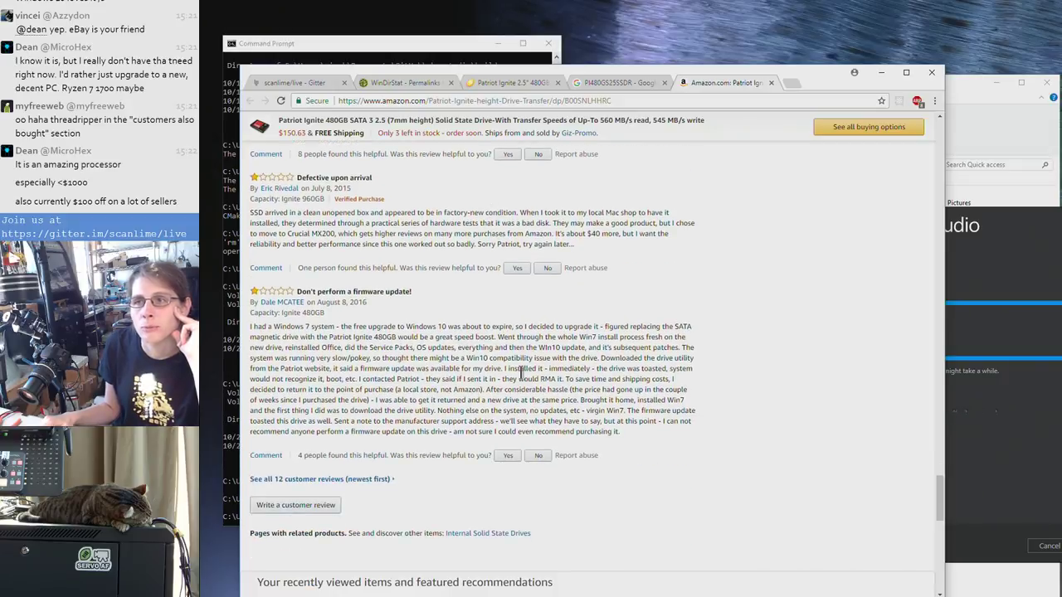
pyautogui.scroll(-10, 646, 403)
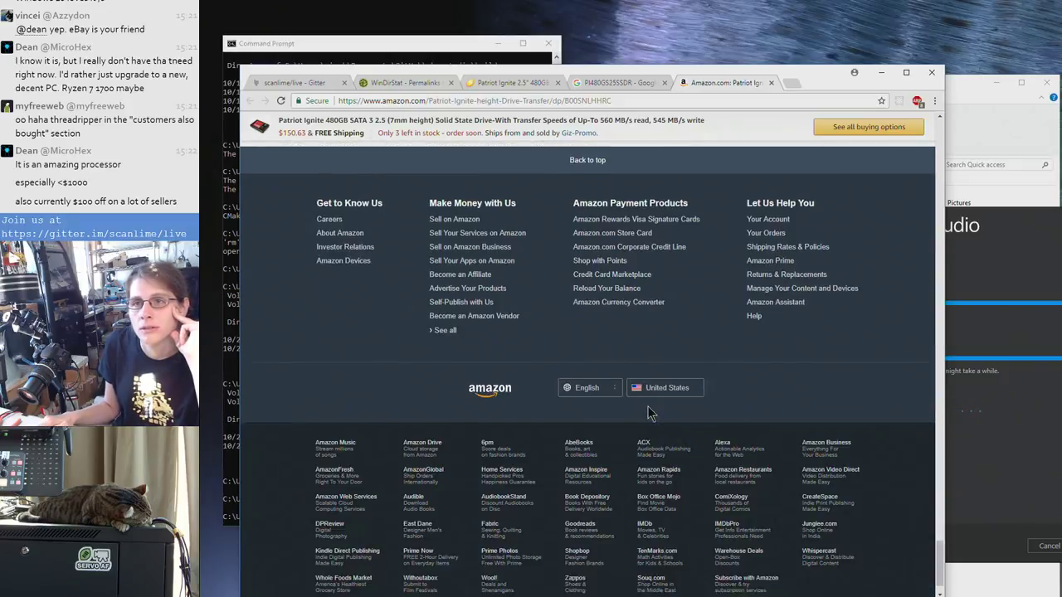
pyautogui.scroll(15, 647, 403)
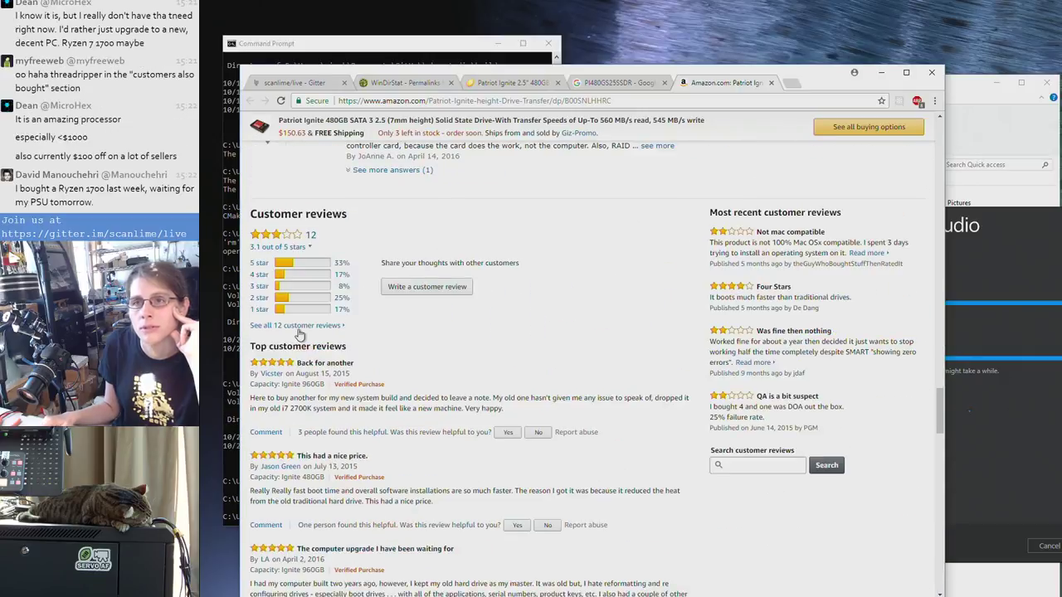
# Read through the Patriot Ignite's full customer review list on Amazon and return to the drive's Newegg listing
pyautogui.click(297, 326)
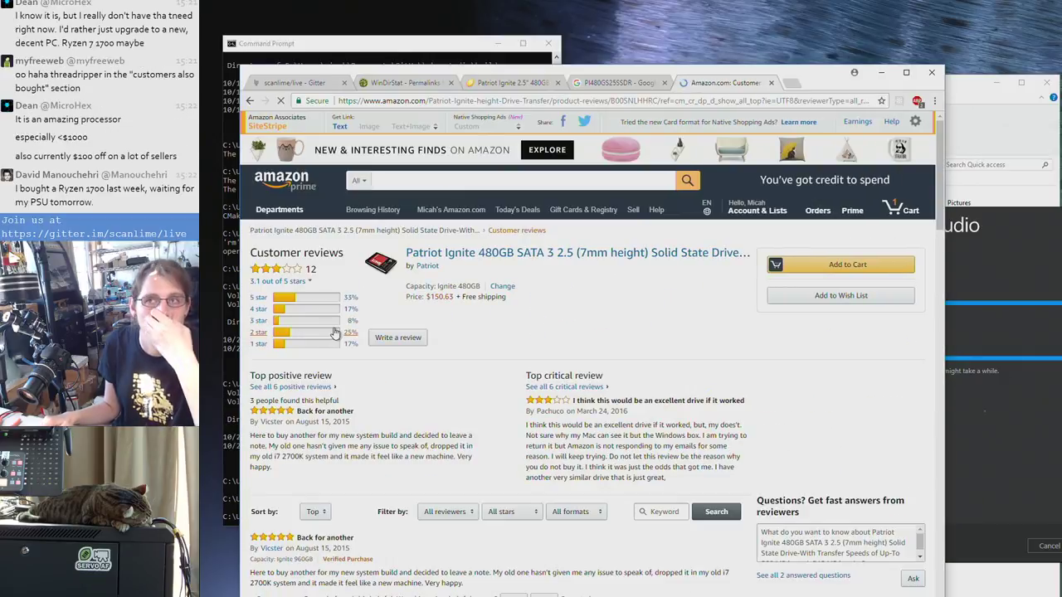
pyautogui.scroll(-2, 445, 372)
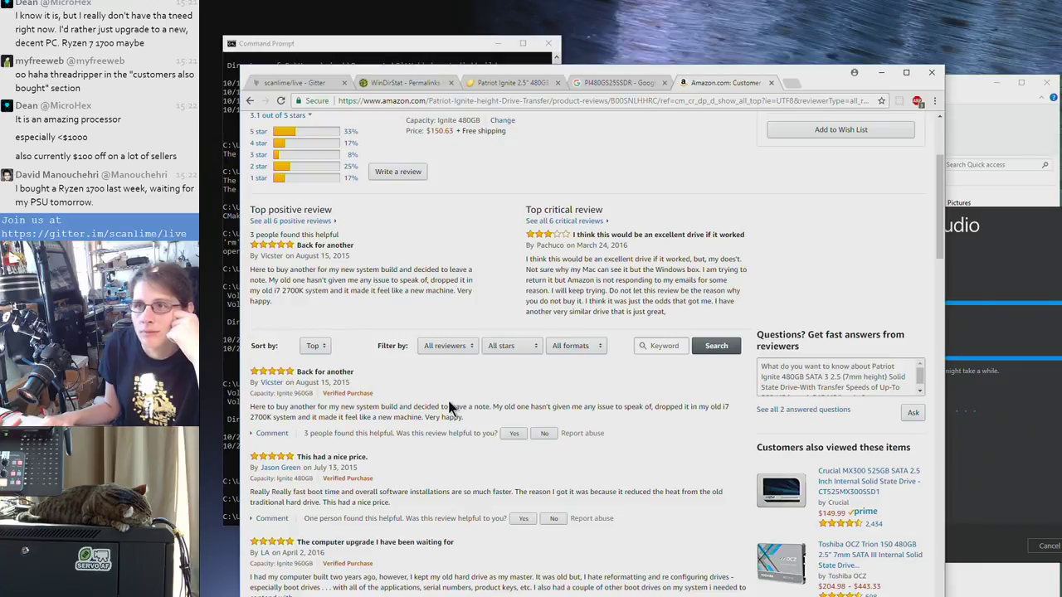
pyautogui.scroll(-2, 682, 280)
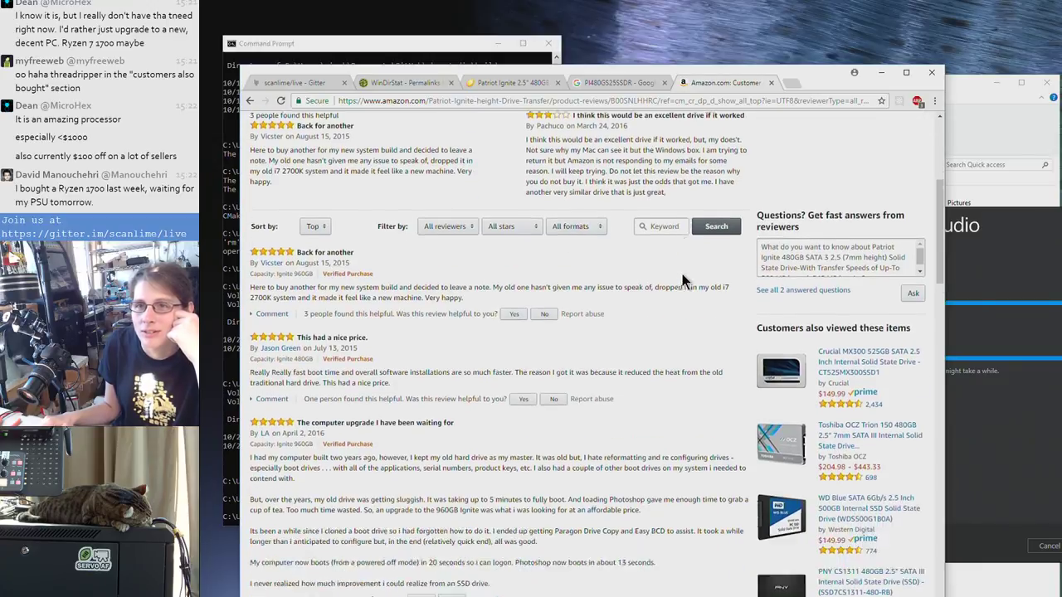
pyautogui.scroll(-12, 683, 280)
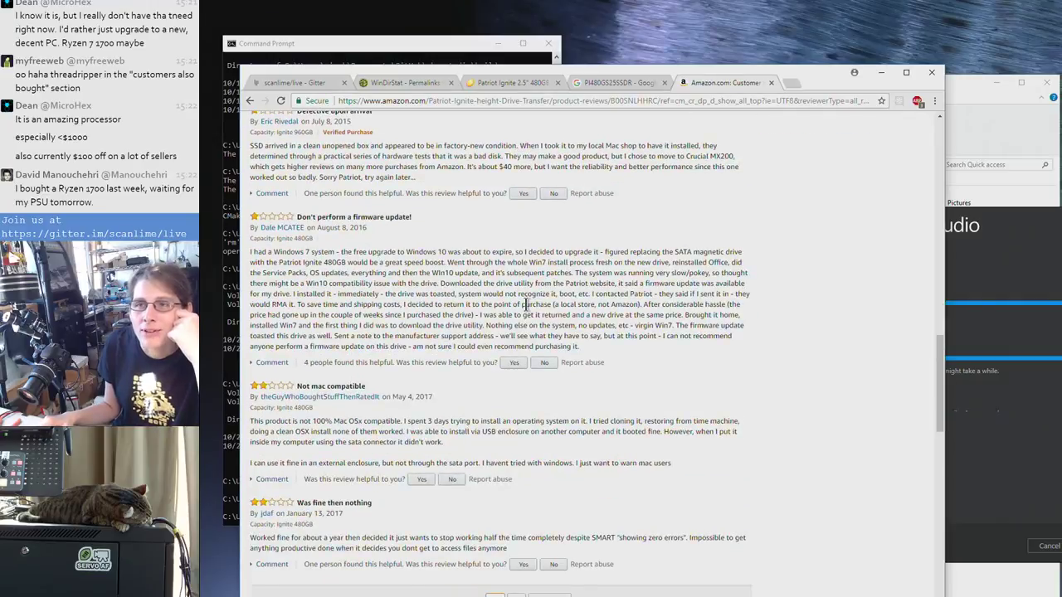
pyautogui.scroll(-4, 498, 290)
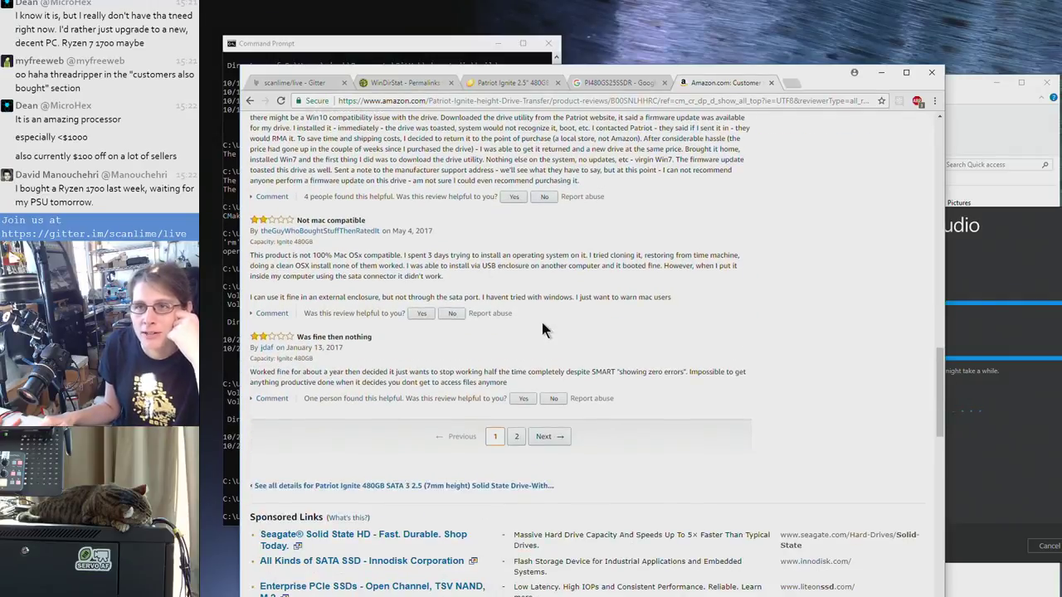
pyautogui.scroll(3, 642, 392)
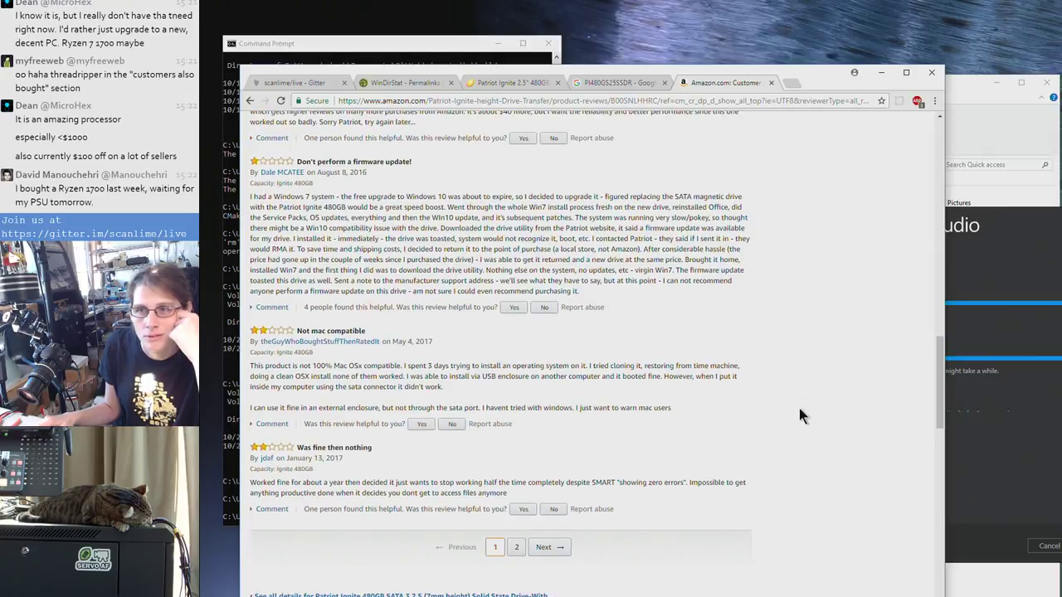
pyautogui.scroll(-2, 799, 415)
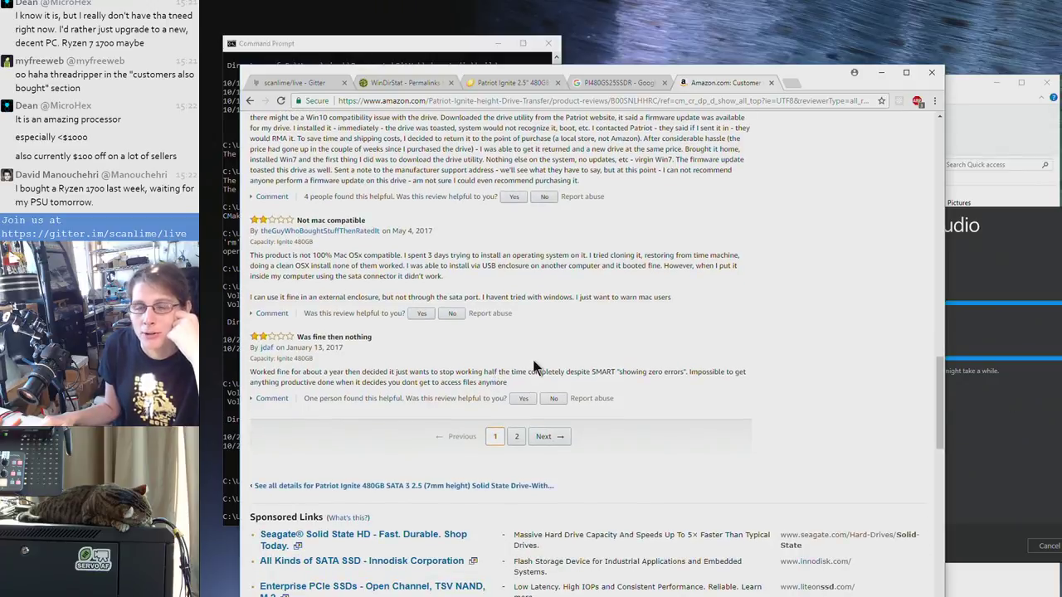
pyautogui.scroll(-10, 535, 368)
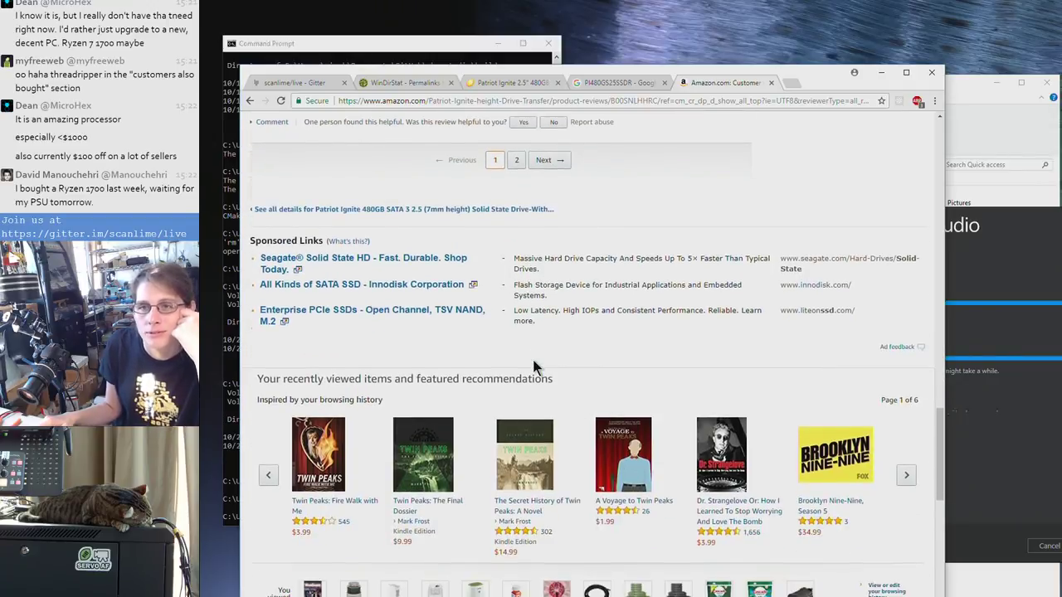
pyautogui.scroll(15, 534, 365)
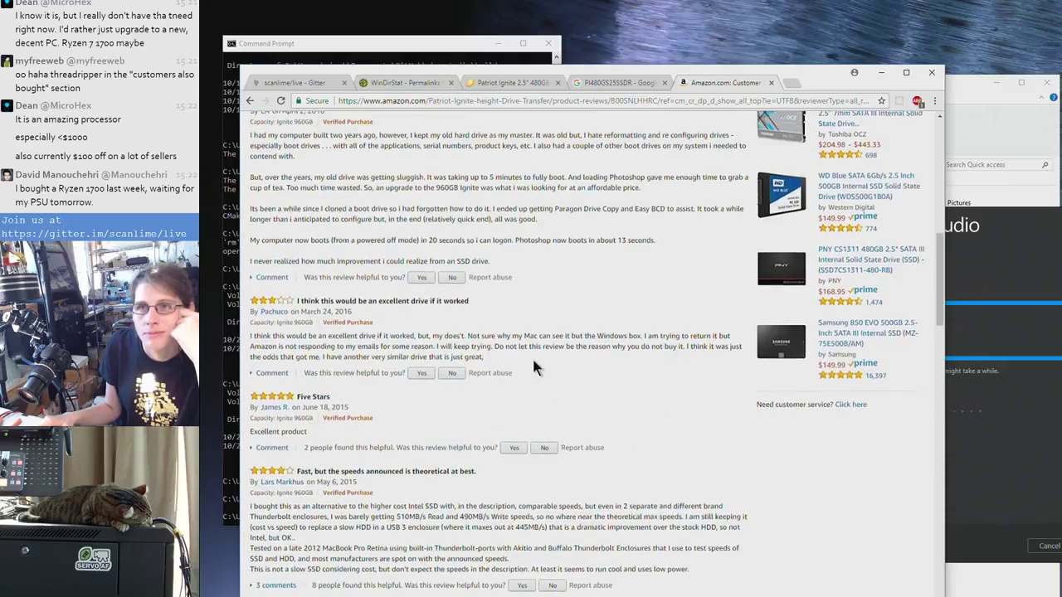
pyautogui.scroll(4, 534, 362)
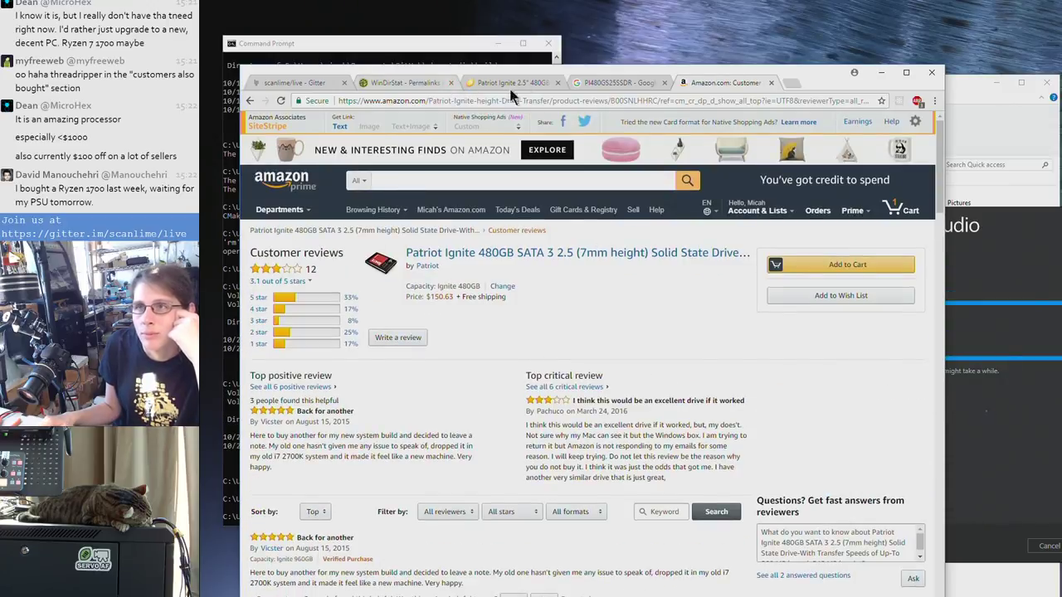
pyautogui.click(615, 87)
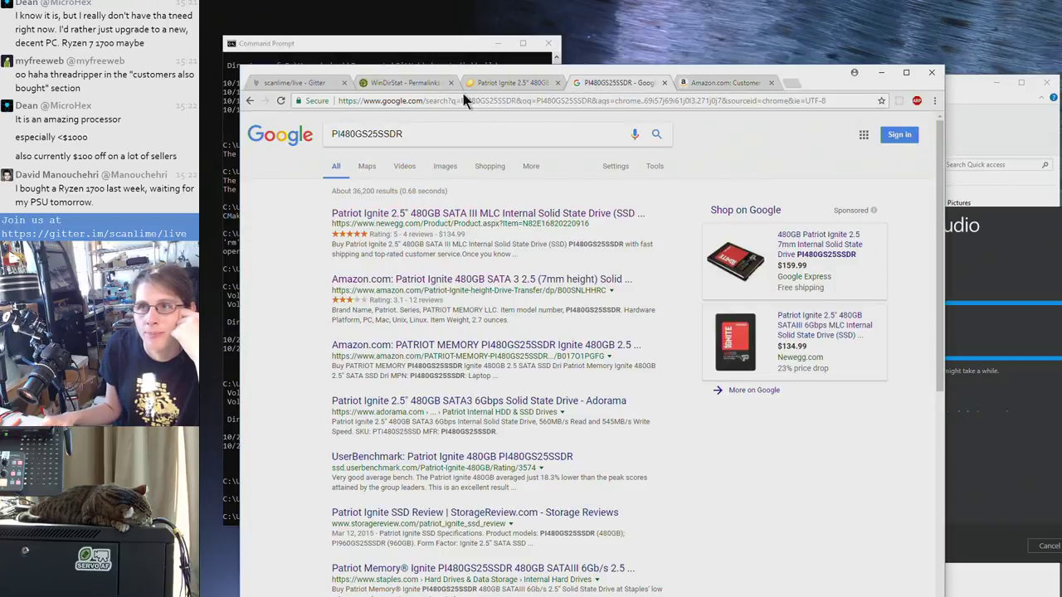
pyautogui.click(505, 87)
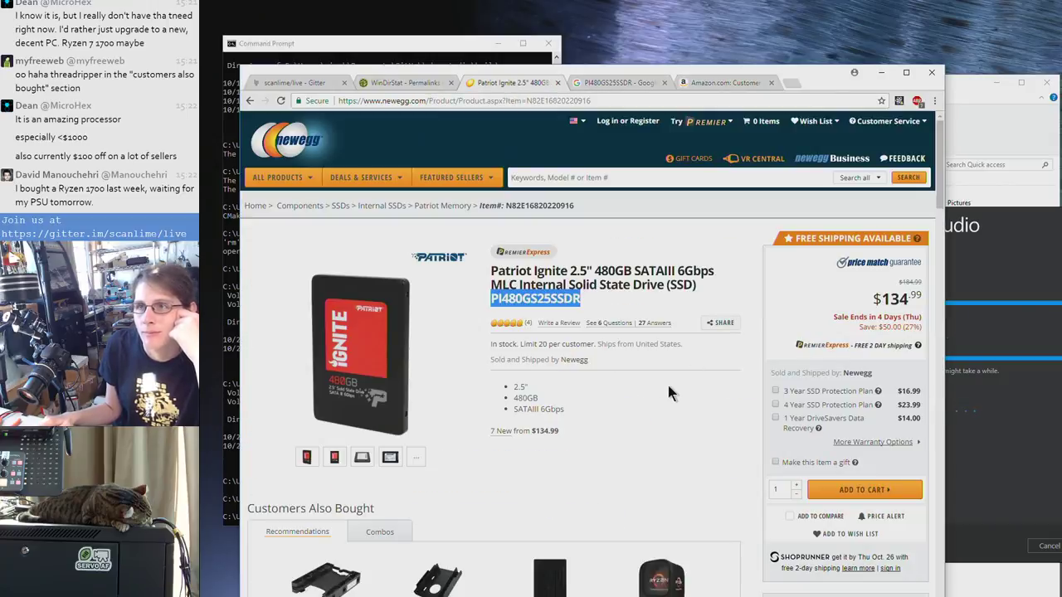
# Move the browser window down to uncover the desktop and shift the Visual Studio installer window slightly higher while checking its progress
pyautogui.moveTo(827, 74); pyautogui.dragTo(875, 564)
pyautogui.click(913, 510)
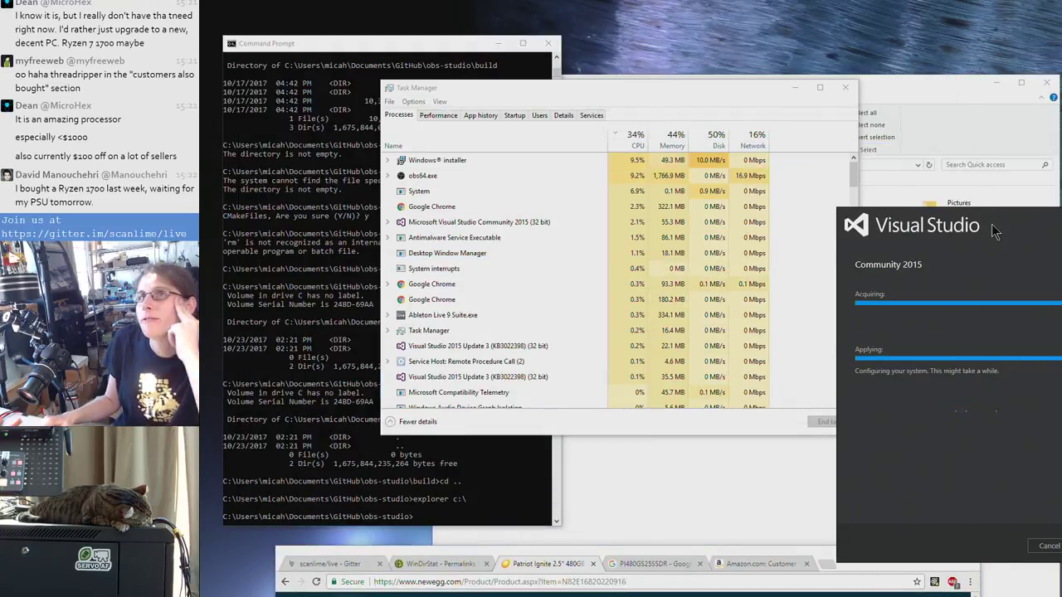
pyautogui.moveTo(992, 224); pyautogui.dragTo(1026, 198)
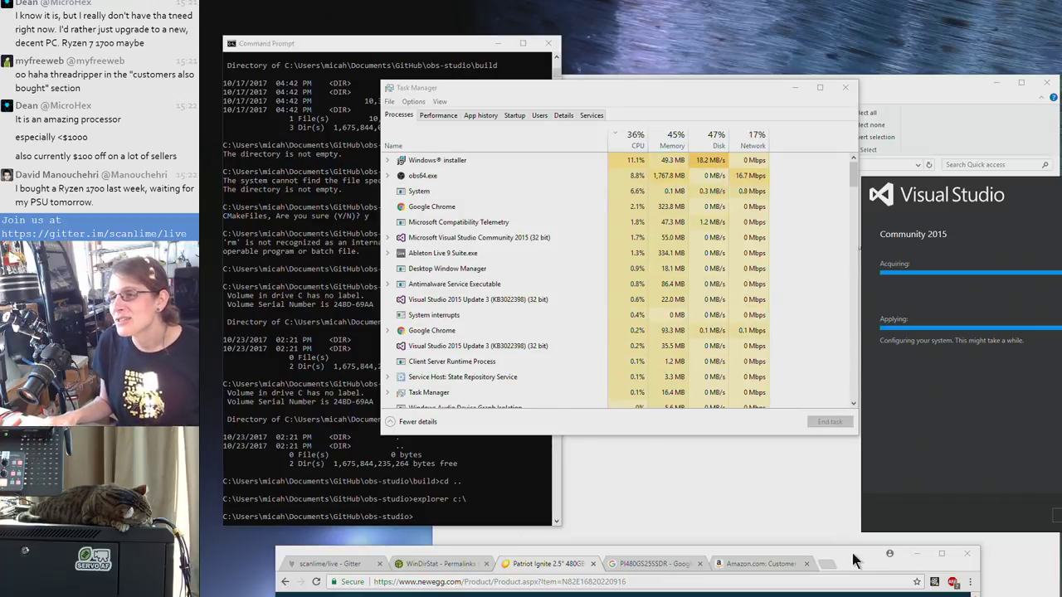
# Bring the browser window back up the desktop and search Google for diskonchip in a new tab
pyautogui.moveTo(855, 562); pyautogui.dragTo(754, 197)
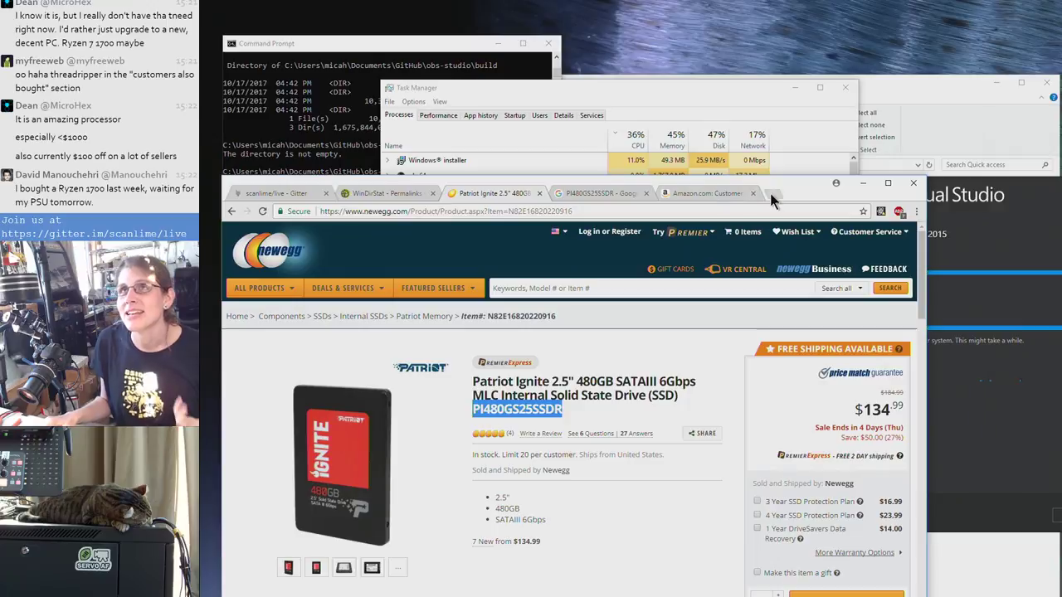
pyautogui.click(773, 195)
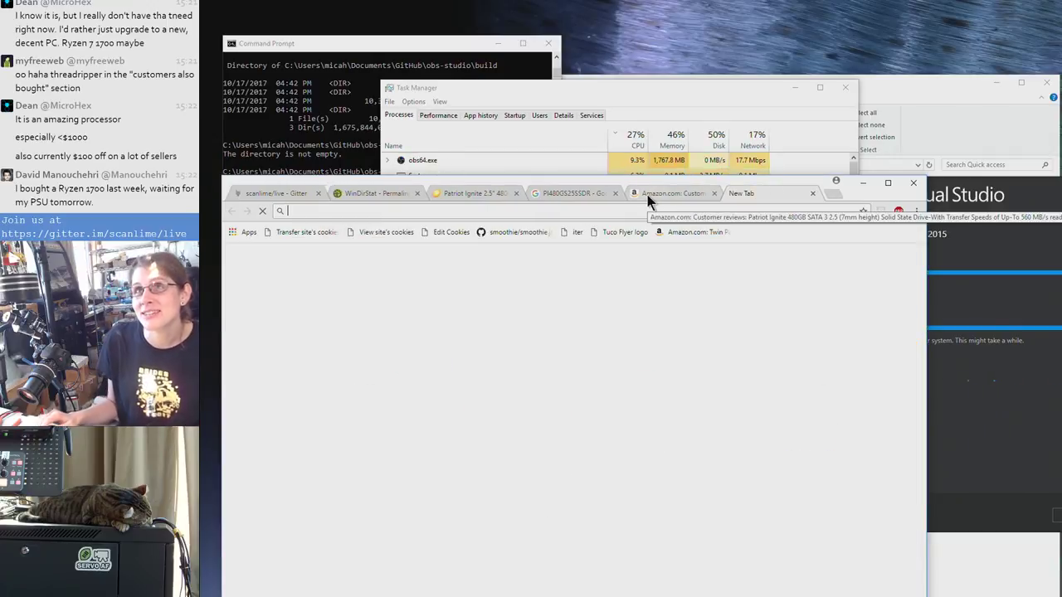
pyautogui.write('disko')
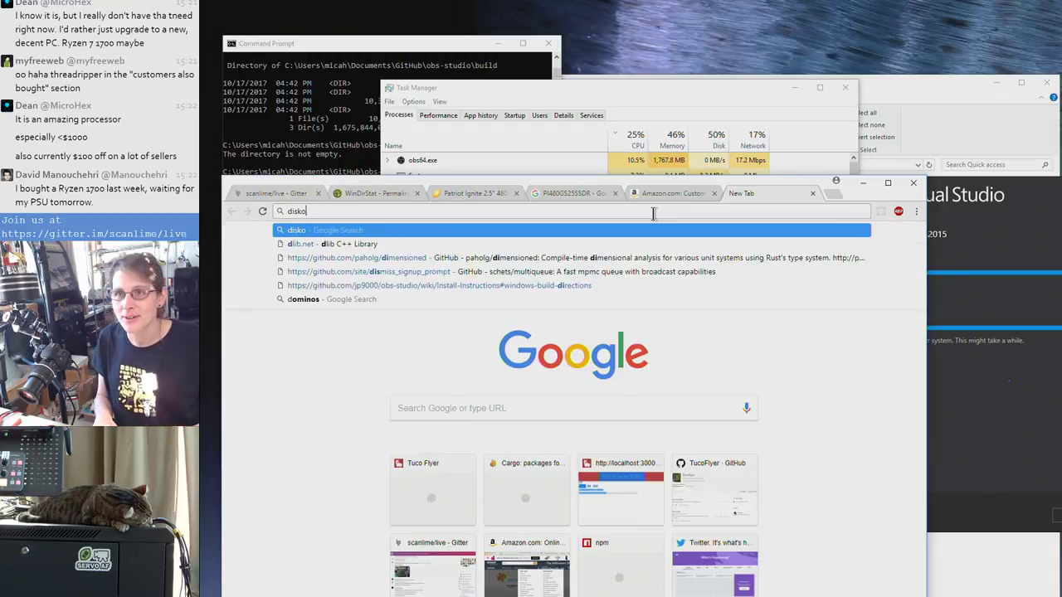
pyautogui.write('nchip')
pyautogui.press('Return')
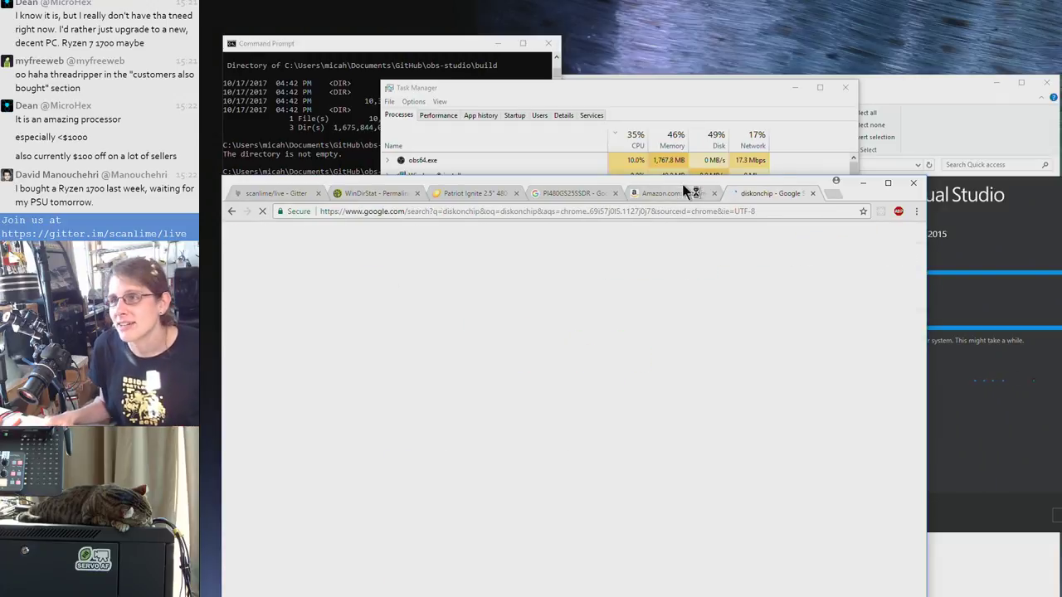
pyautogui.moveTo(685, 191); pyautogui.dragTo(693, 72)
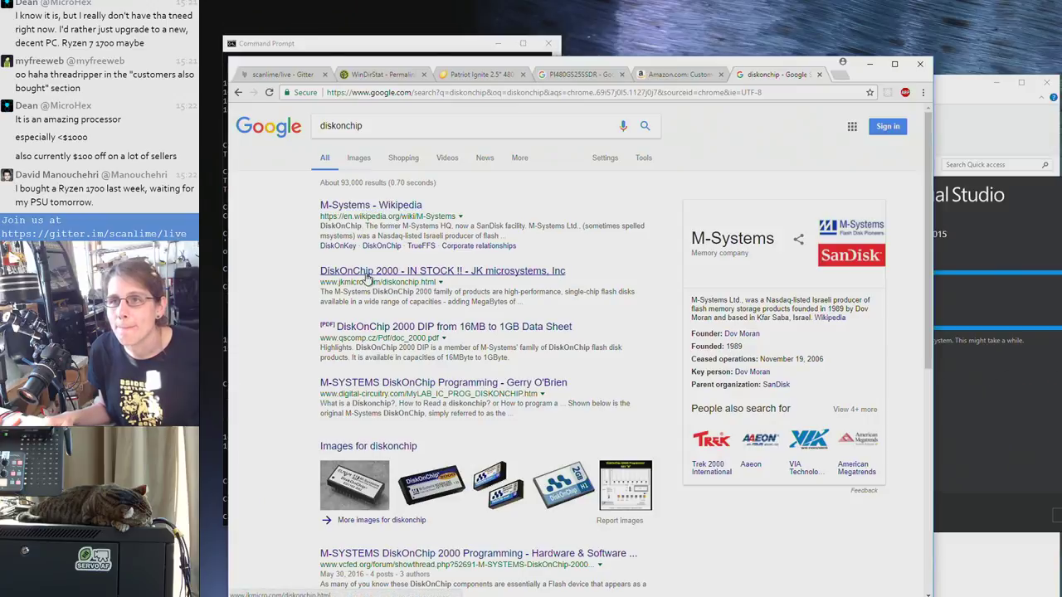
# Open the DiskOnChip 2000 DIP data sheet PDF from the results and read the highlights, compatibility and capacities on its first page
pyautogui.click(404, 280)
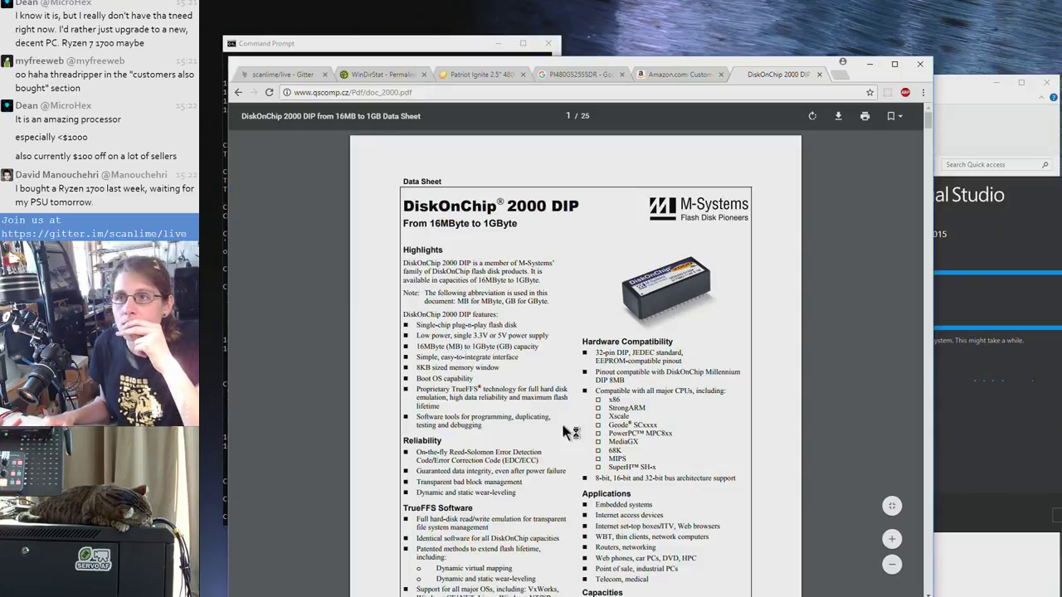
pyautogui.scroll(-1, 332, 438)
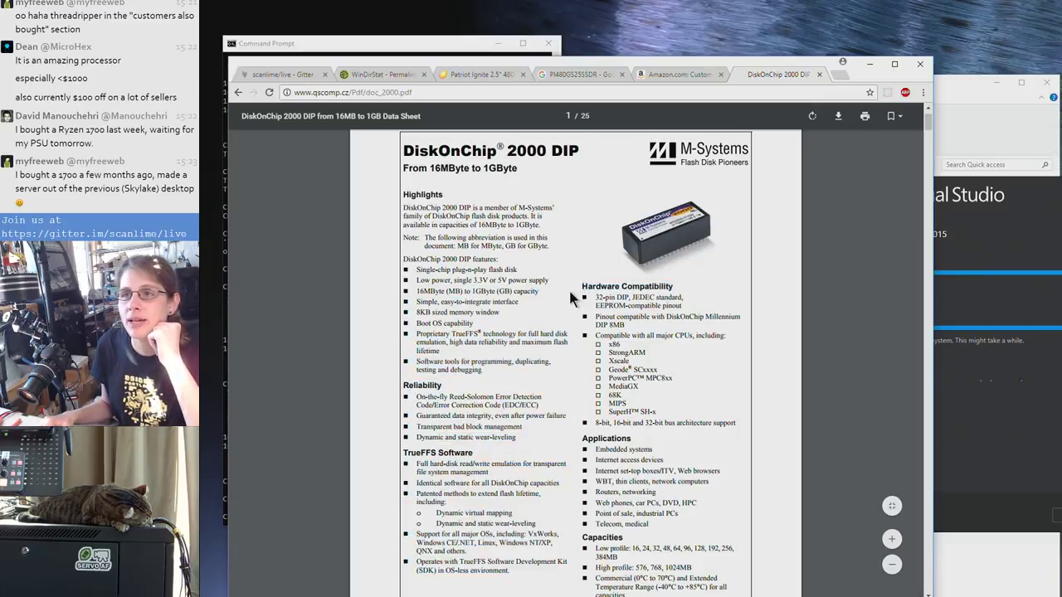
pyautogui.scroll(-1, 558, 309)
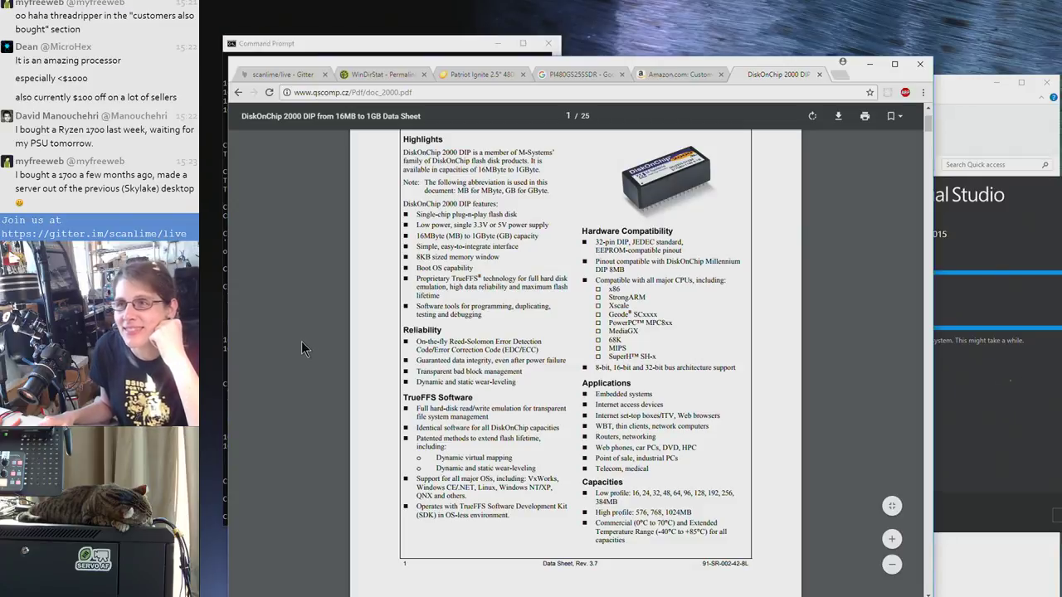
pyautogui.scroll(1, 394, 320)
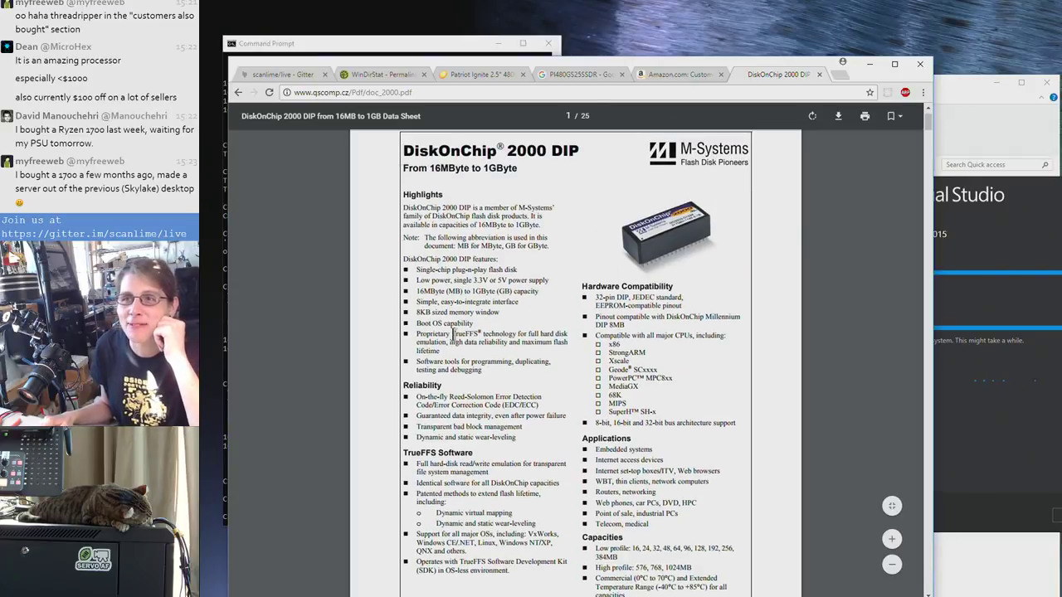
# Review the DiskOnChip 2000 data sheet's first page, including its TrueFFS features, applications and capacities
pyautogui.scroll(-2, 341, 357)
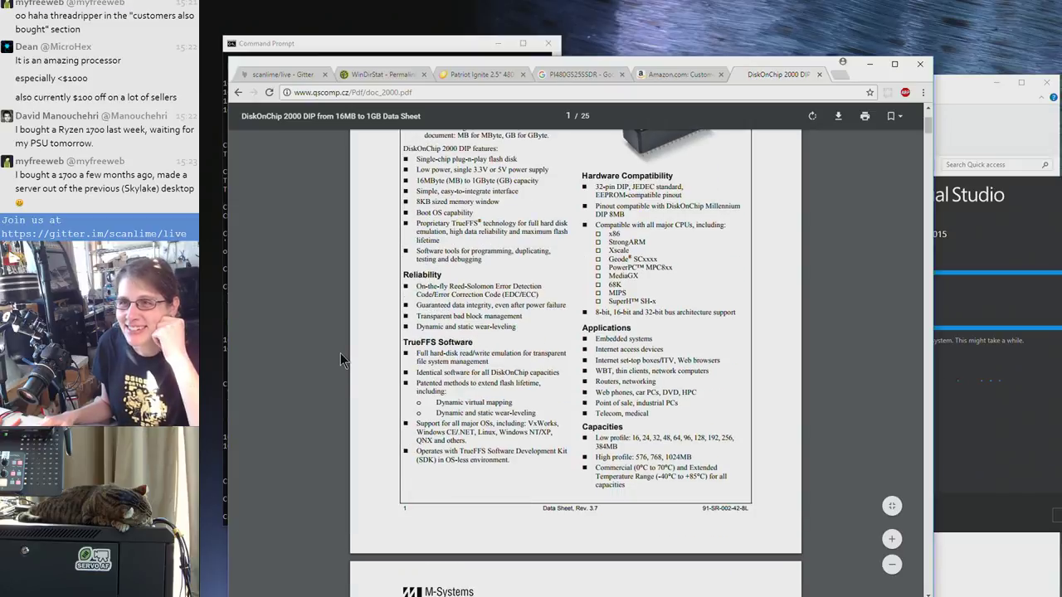
pyautogui.scroll(-1, 335, 345)
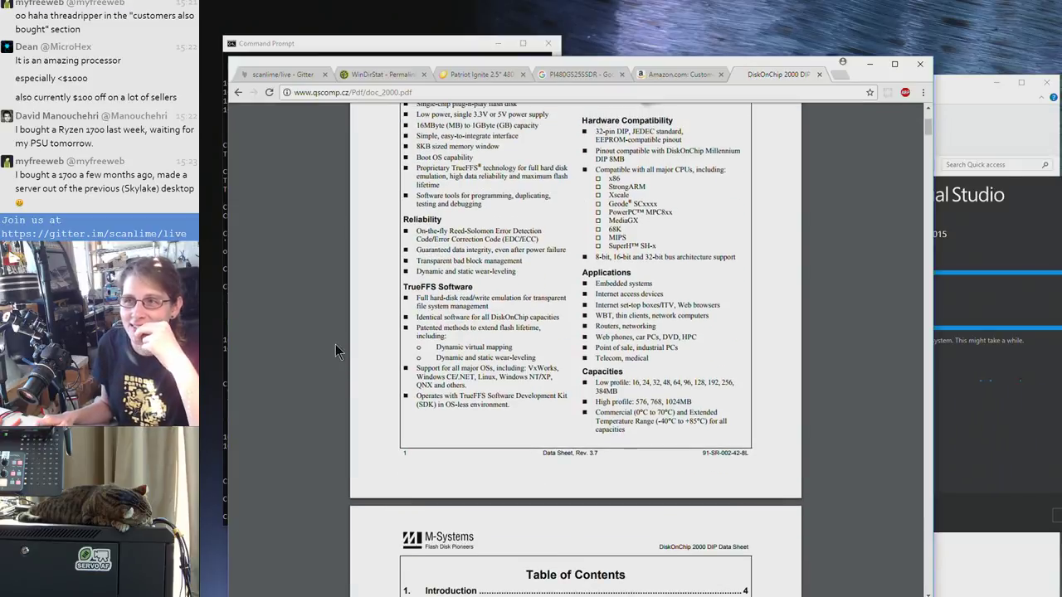
pyautogui.scroll(-1, 336, 344)
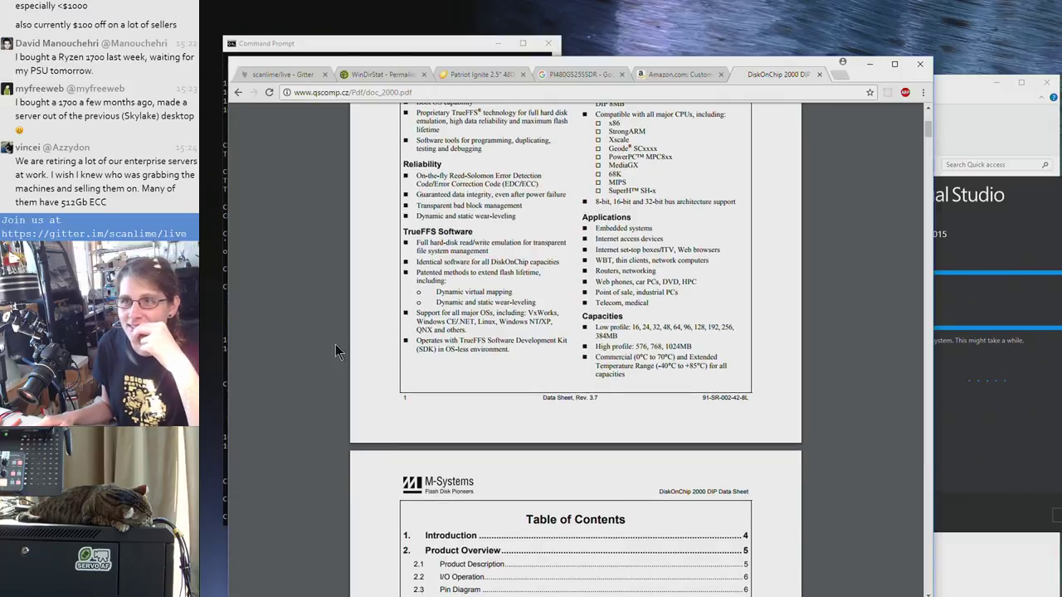
pyautogui.scroll(3, 335, 345)
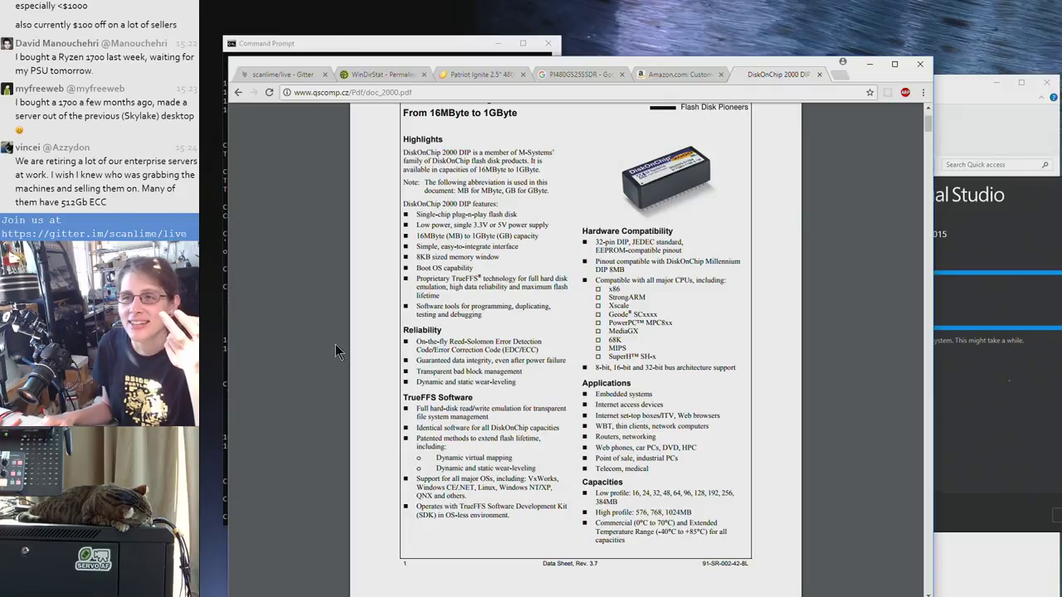
pyautogui.scroll(1, 335, 344)
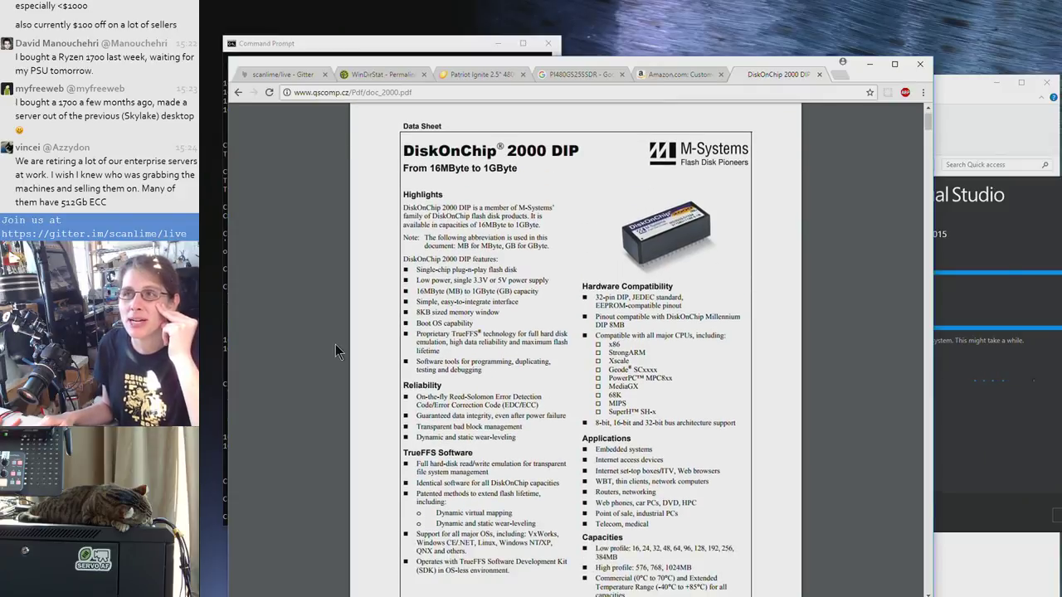
pyautogui.scroll(-4, 336, 345)
pyautogui.scroll(4, 335, 344)
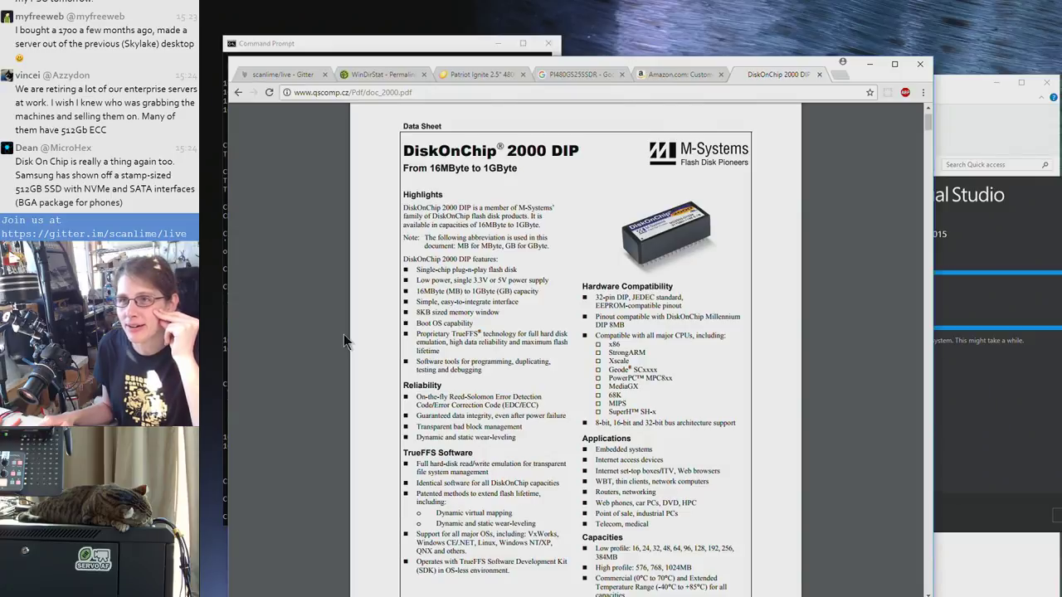
# Skim the data sheet from the table of contents through the product overview, signal descriptions and error correction to the TrueFFS Technology section
pyautogui.scroll(-7, 343, 334)
pyautogui.scroll(-4, 344, 334)
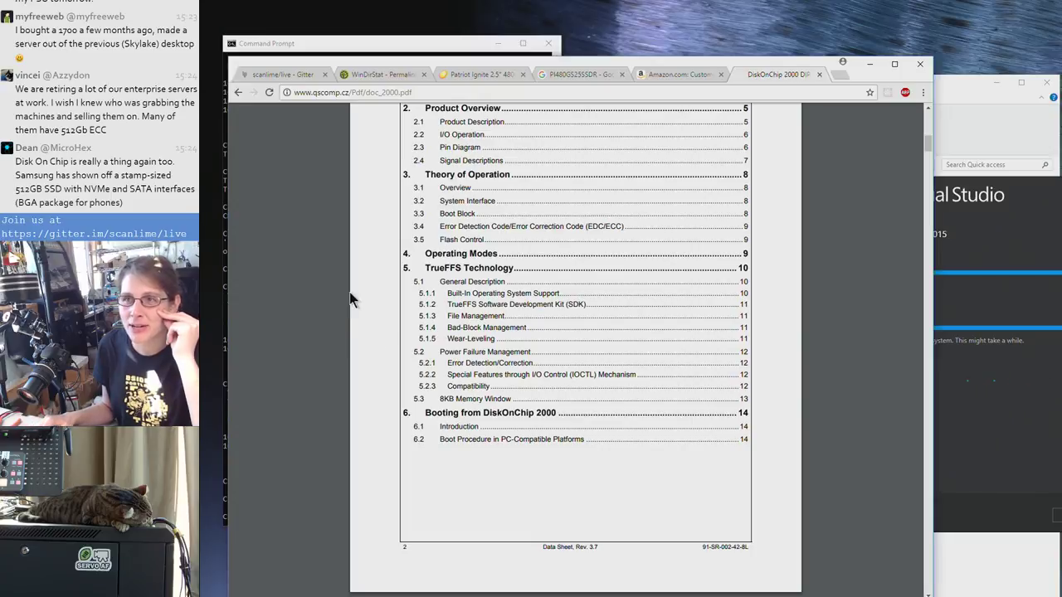
pyautogui.scroll(-12, 350, 293)
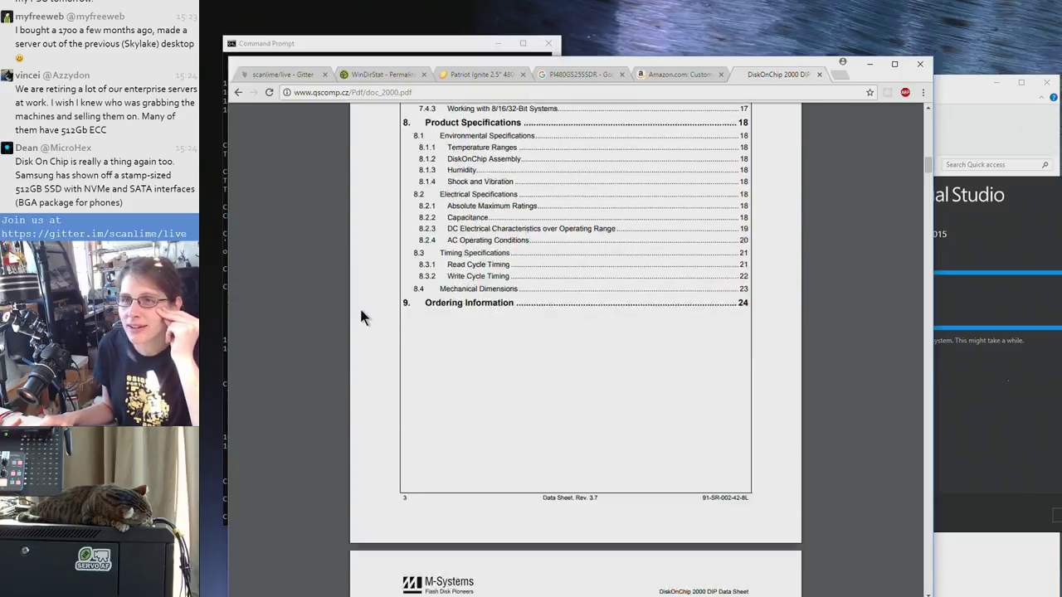
pyautogui.scroll(-12, 361, 316)
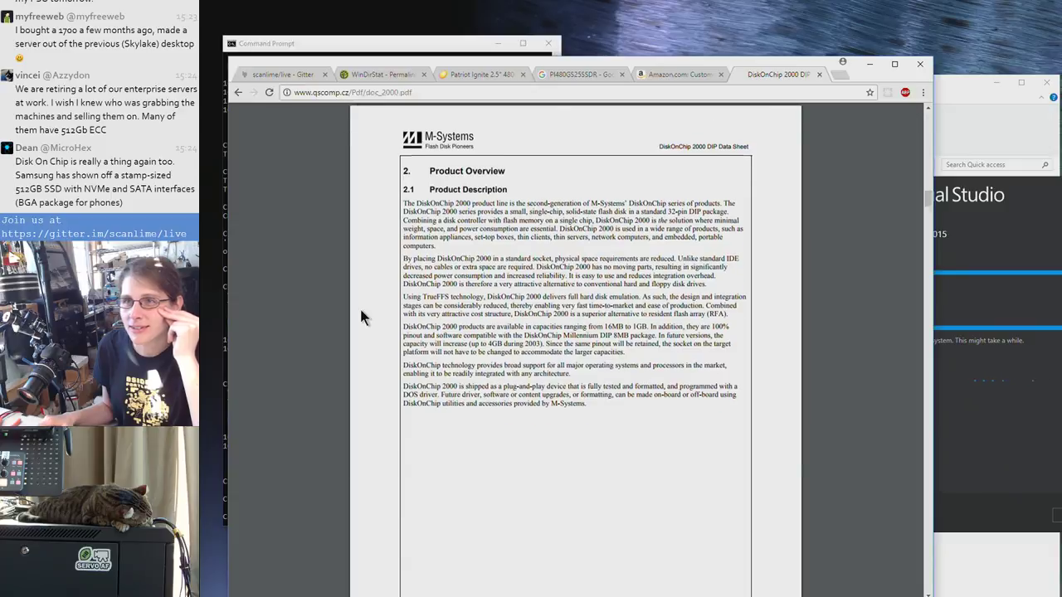
pyautogui.scroll(-12, 361, 316)
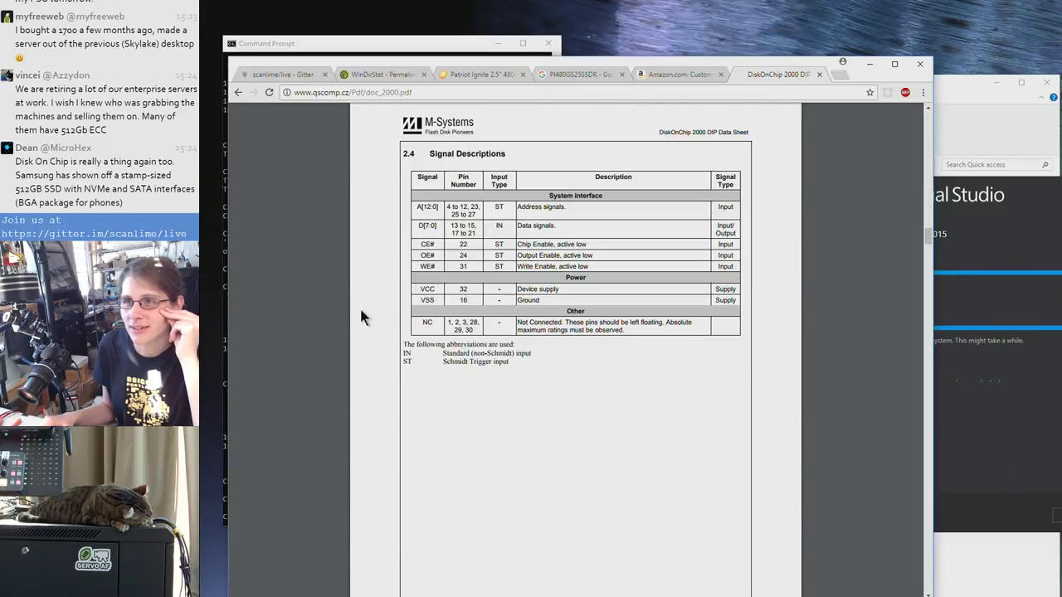
pyautogui.scroll(-12, 361, 317)
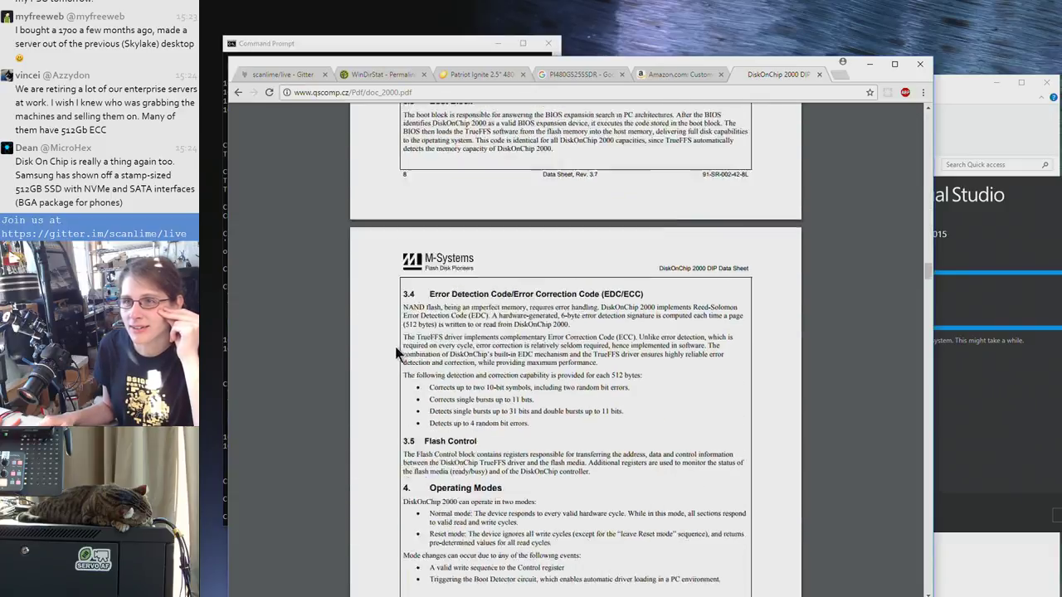
pyautogui.scroll(-8, 397, 353)
pyautogui.scroll(-12, 396, 353)
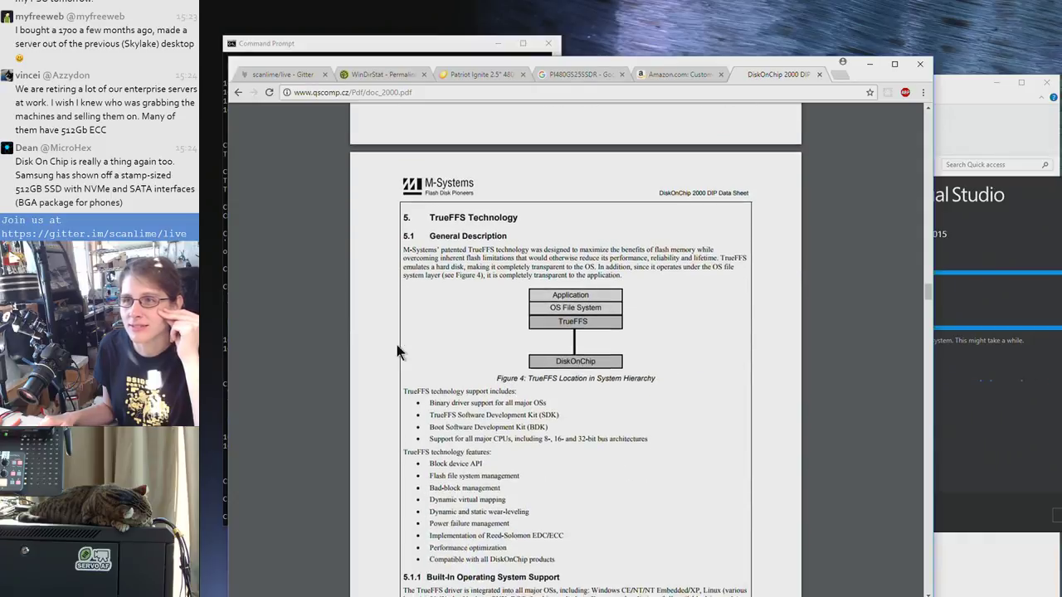
# Examine the data sheet's static and dynamic wear-leveling, bad-block management and power failure management sections
pyautogui.scroll(-5, 396, 353)
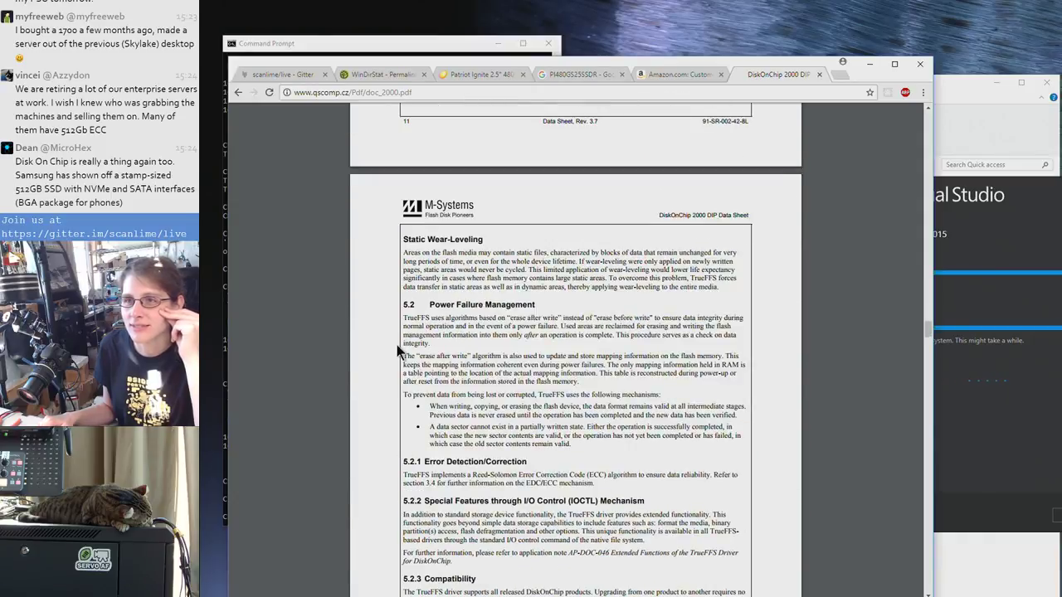
pyautogui.scroll(-1, 397, 352)
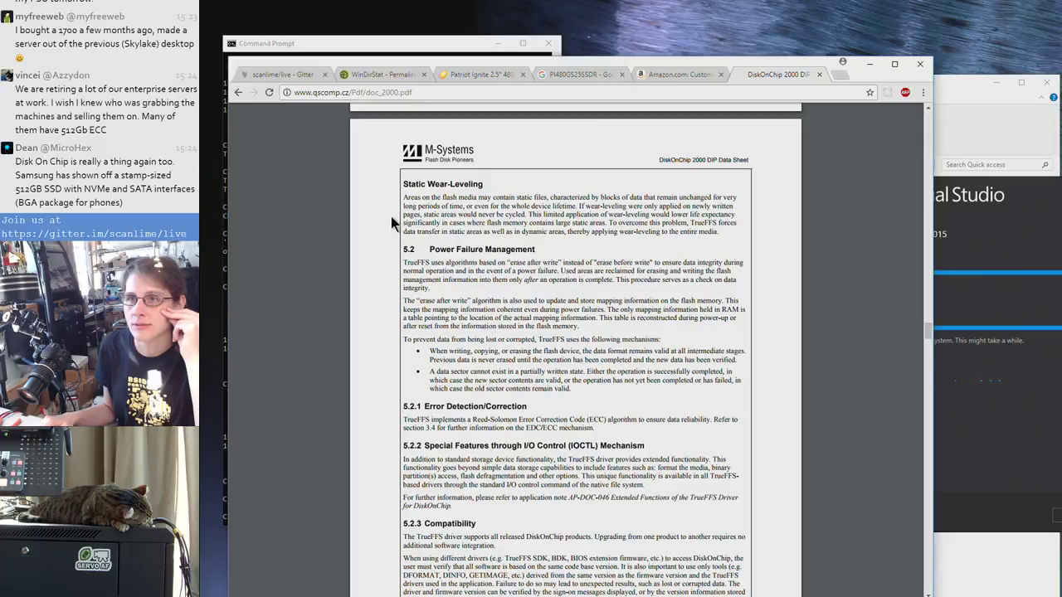
pyautogui.scroll(1, 369, 213)
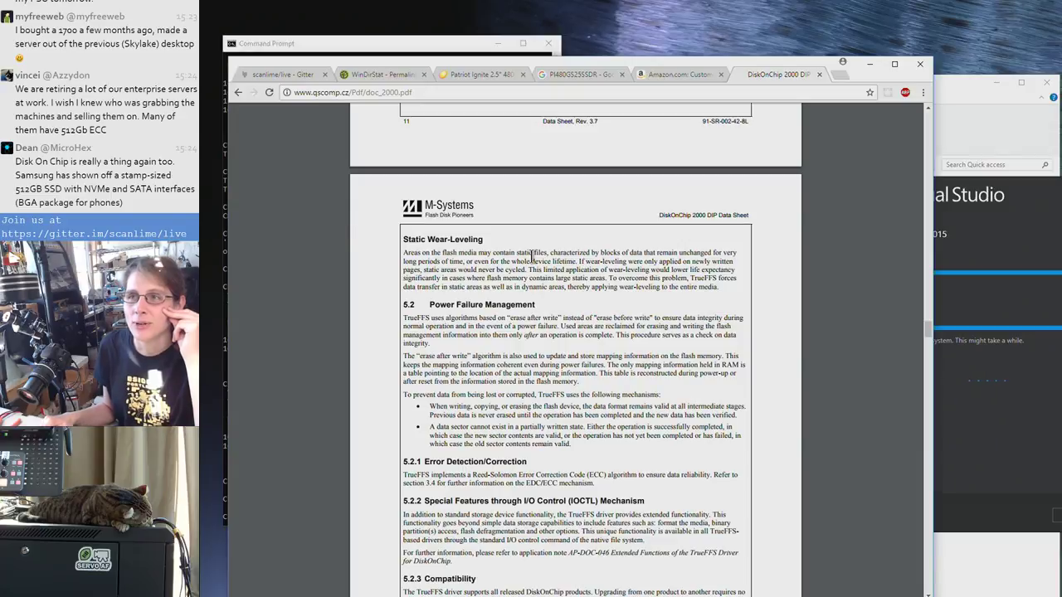
pyautogui.scroll(10, 711, 282)
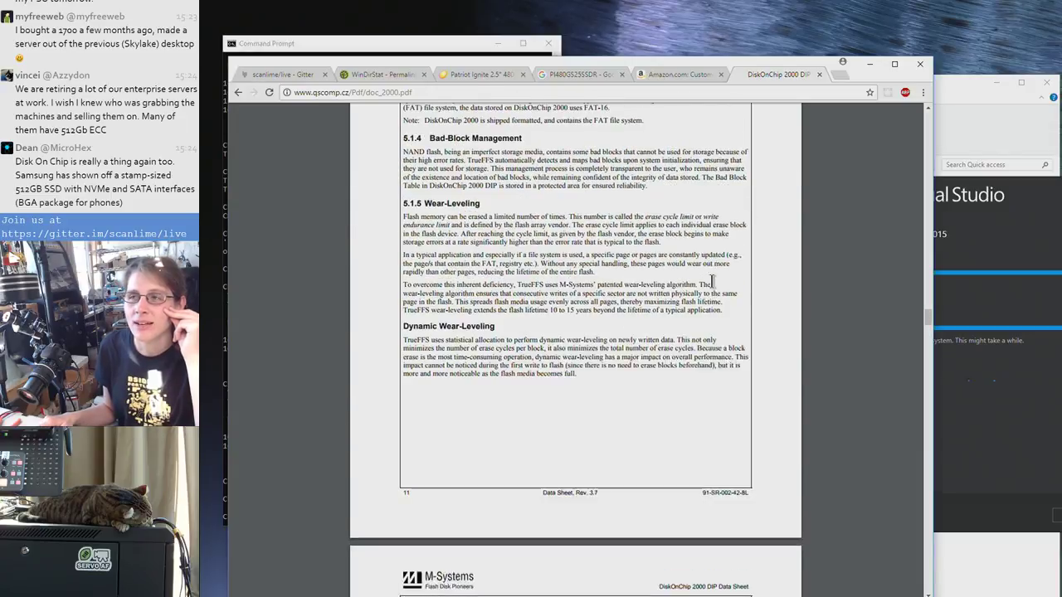
# Look through the data sheet's 8KB memory window, PC boot procedure and system interface sections up to the platform-specific issues
pyautogui.scroll(-15, 711, 282)
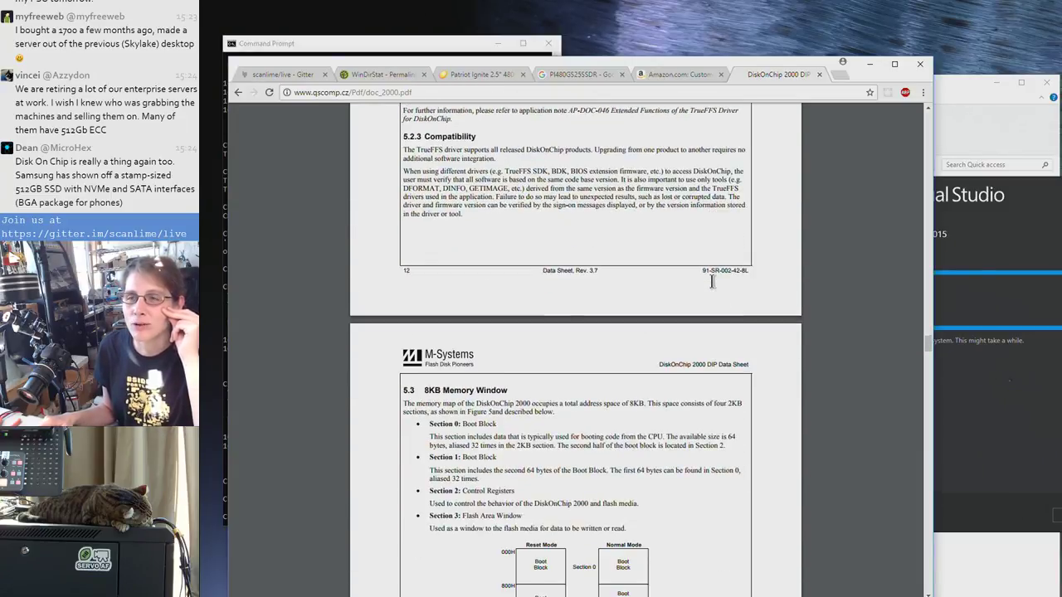
pyautogui.scroll(-3, 373, 228)
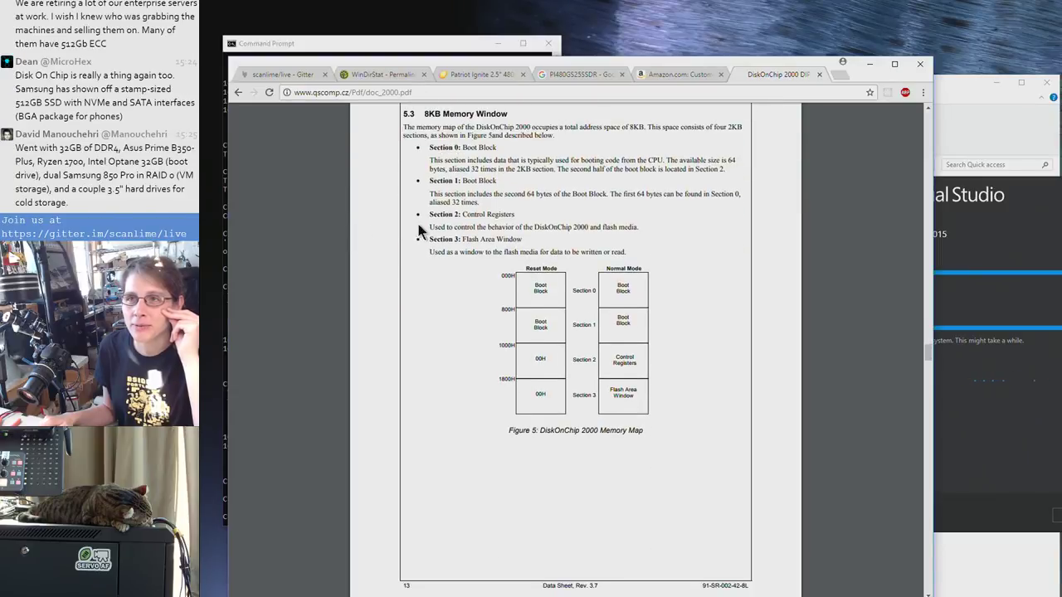
pyautogui.scroll(-2, 373, 218)
pyautogui.scroll(-2, 368, 221)
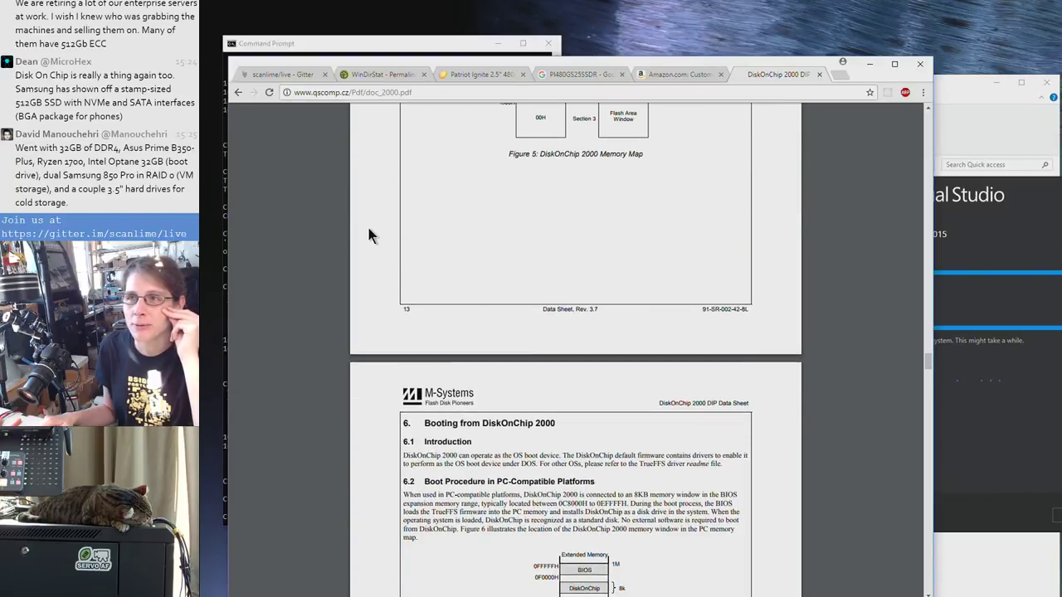
pyautogui.scroll(-10, 366, 227)
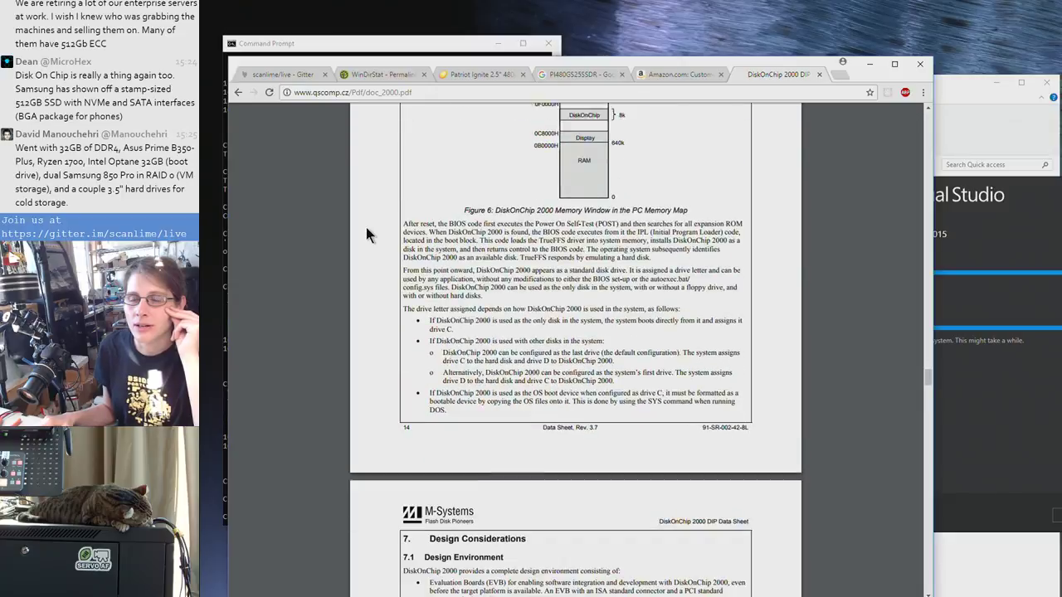
pyautogui.scroll(-12, 366, 228)
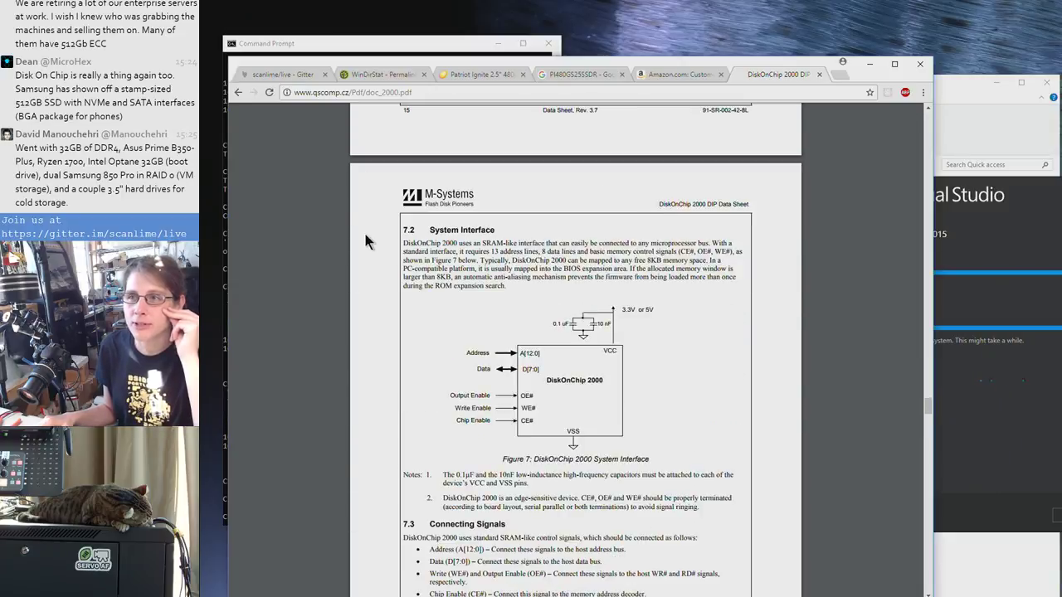
pyautogui.scroll(-6, 368, 244)
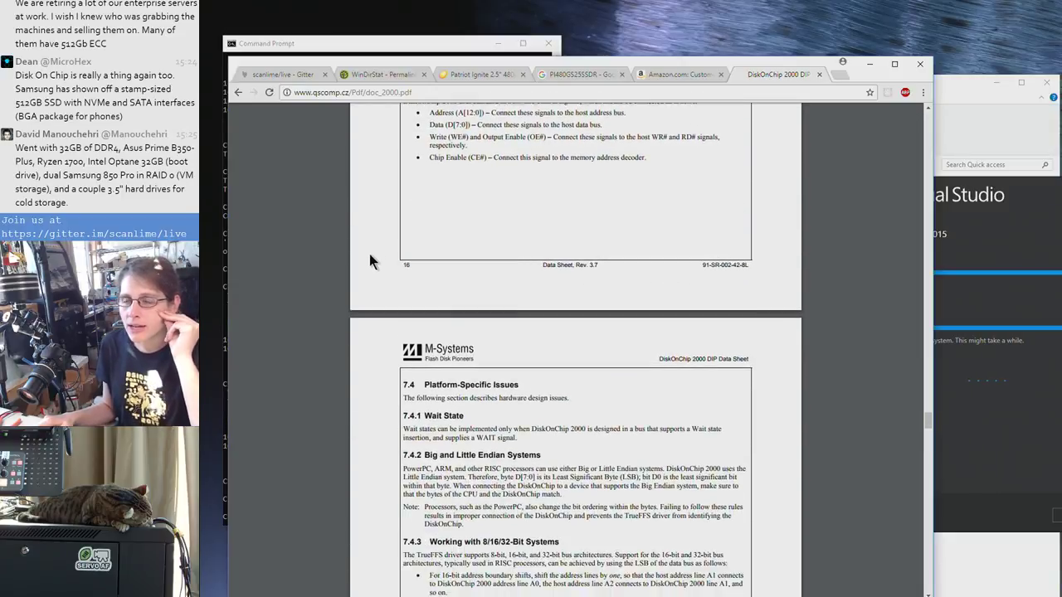
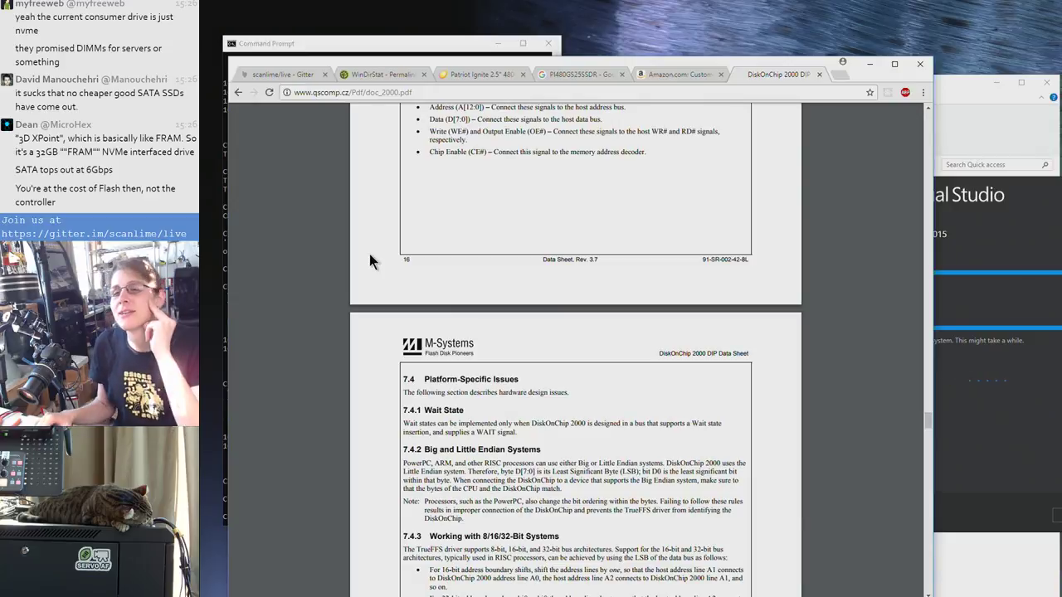
# Examine the data sheet's product specifications, from temperature ranges and maximum ratings through DC characteristics to AC operating conditions
pyautogui.scroll(-5, 369, 253)
pyautogui.scroll(-5, 372, 240)
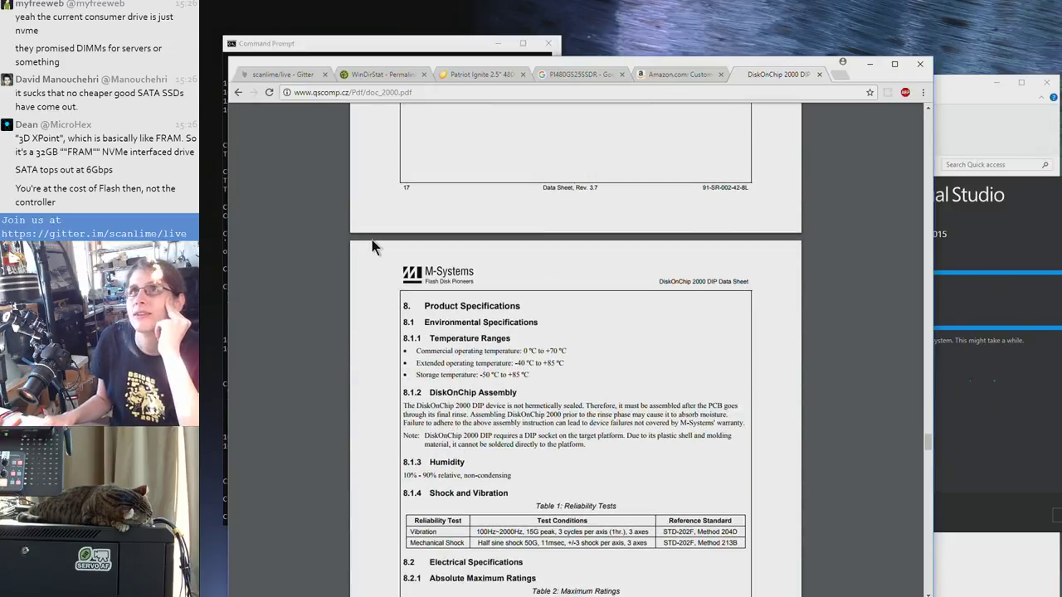
pyautogui.scroll(-3, 372, 241)
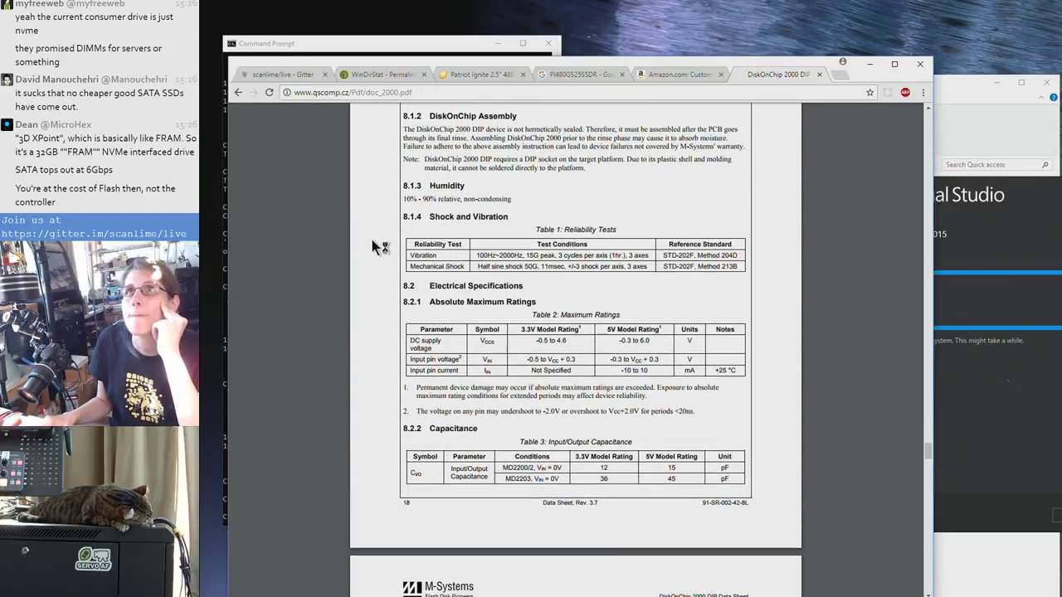
pyautogui.scroll(-2, 372, 241)
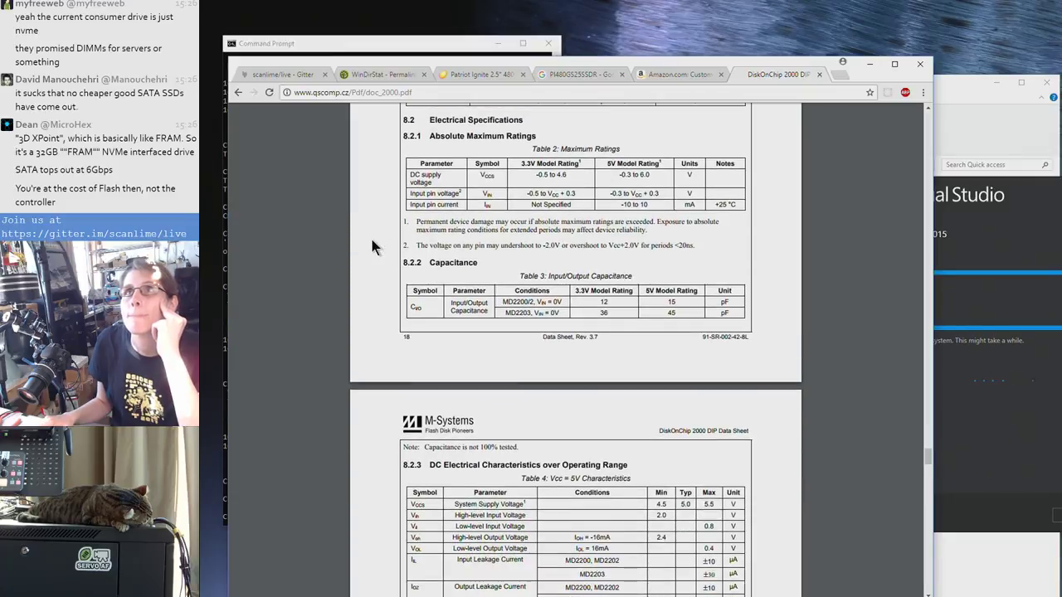
pyautogui.scroll(-2, 372, 246)
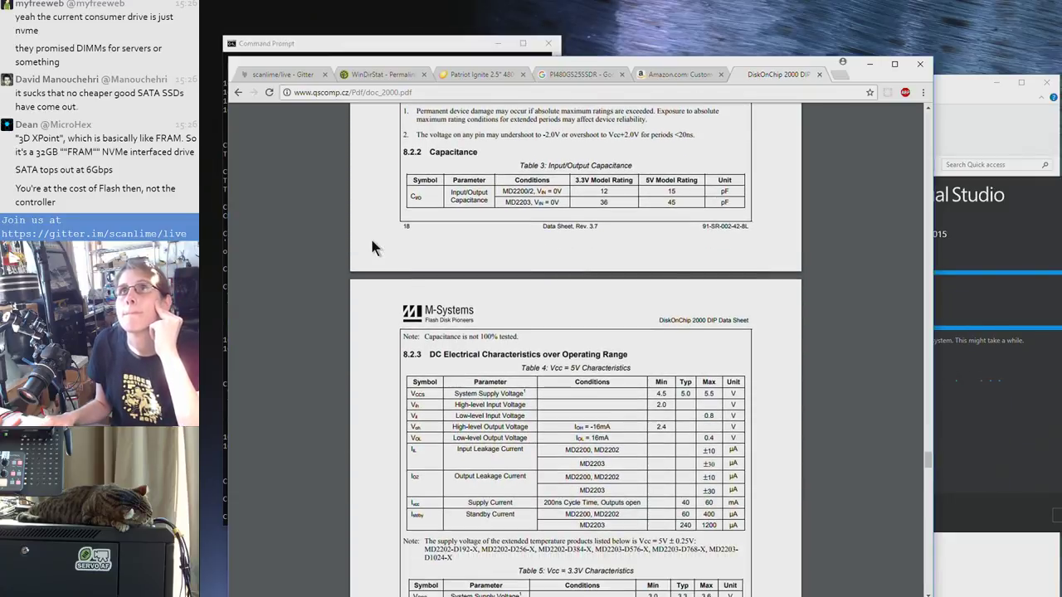
pyautogui.scroll(-2, 371, 247)
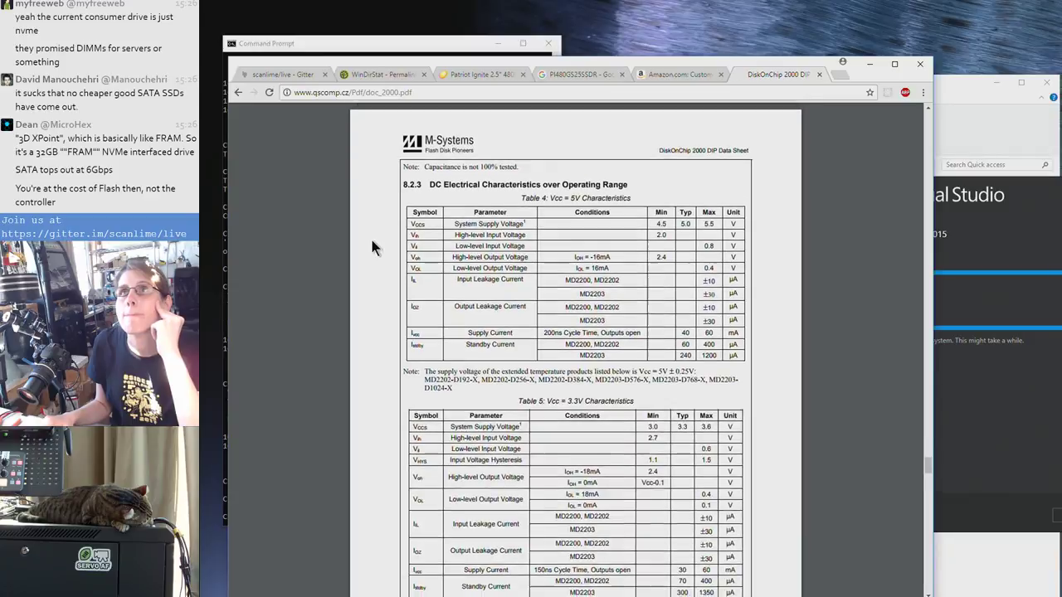
pyautogui.scroll(-4, 372, 247)
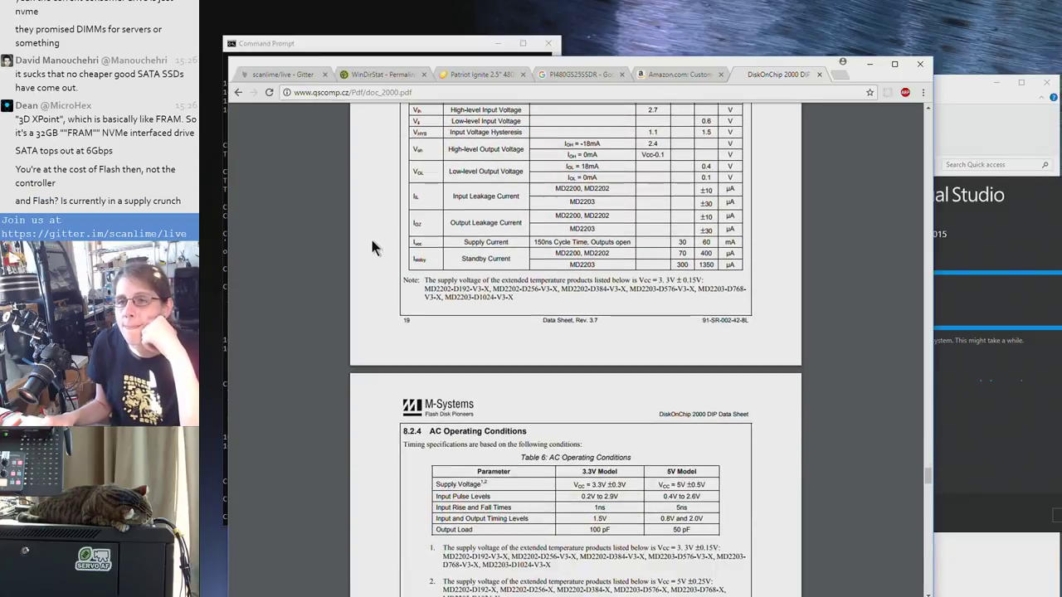
pyautogui.scroll(-1, 371, 247)
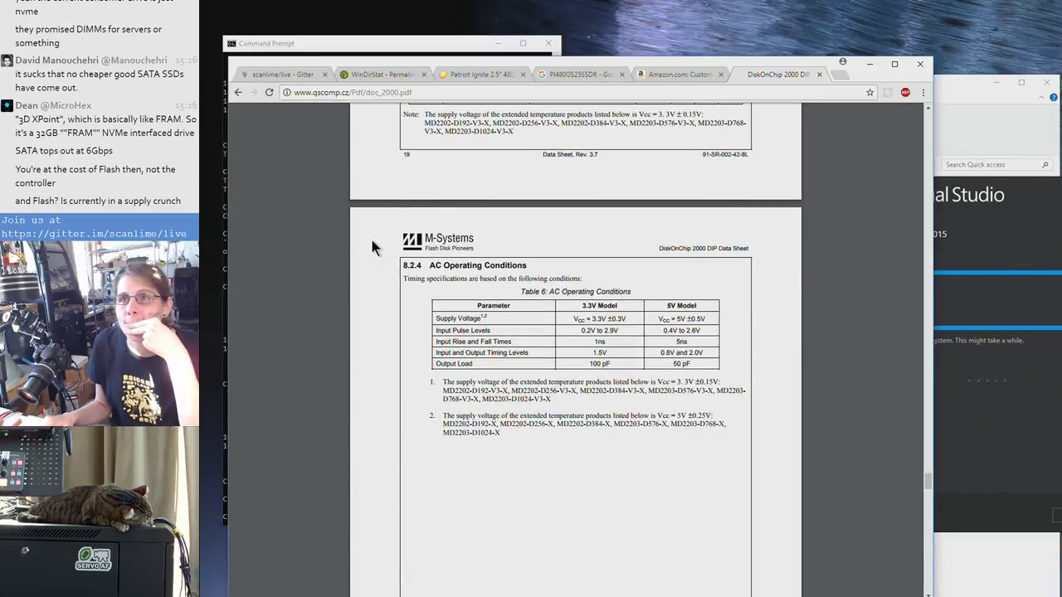
pyautogui.scroll(-1, 371, 247)
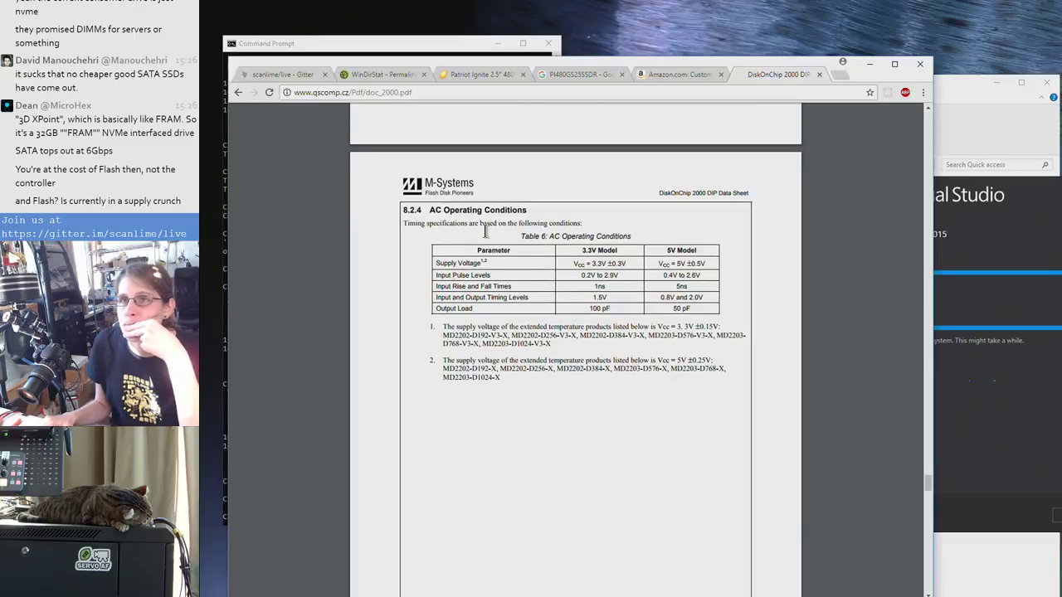
# Return to the Patriot Ignite 480GB listing on Newegg, clear the highlighted model number and look over the product details
pyautogui.click(476, 74)
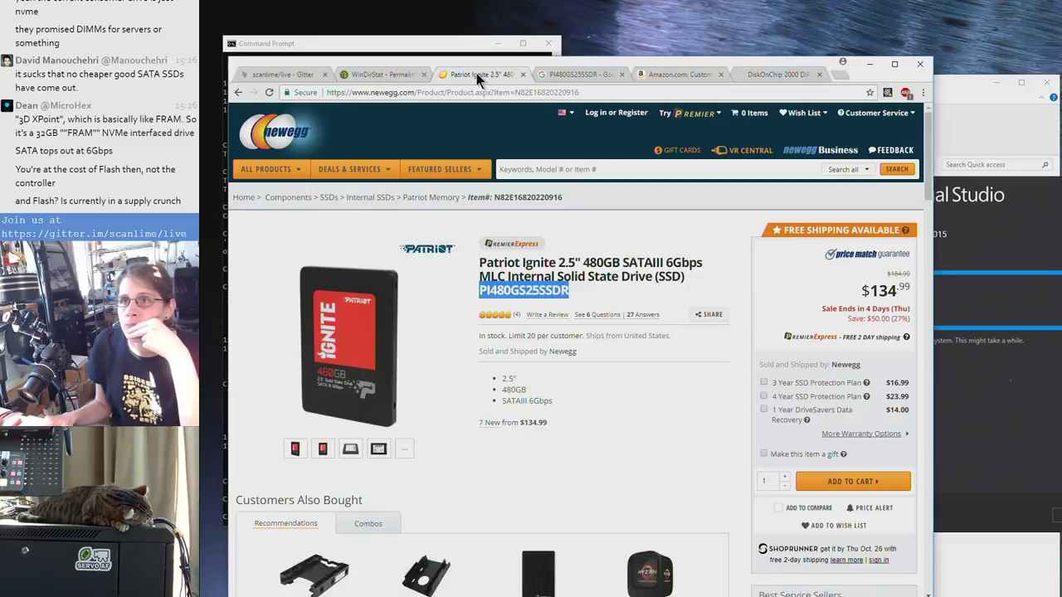
pyautogui.scroll(-1, 581, 290)
pyautogui.click(653, 362)
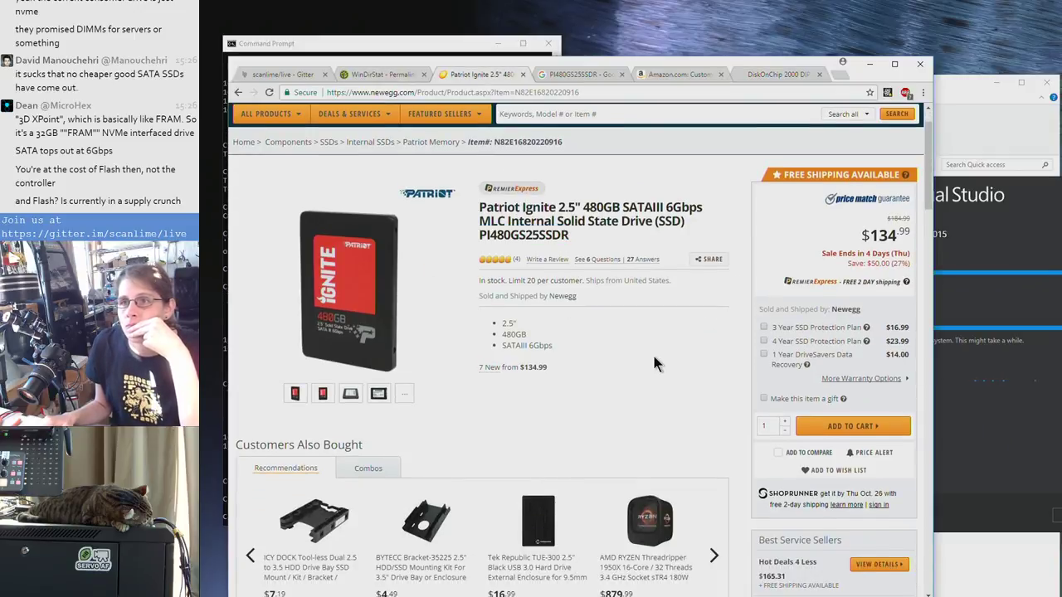
pyautogui.scroll(1, 644, 360)
pyautogui.moveTo(581, 336); pyautogui.dragTo(578, 353)
pyautogui.click(577, 336)
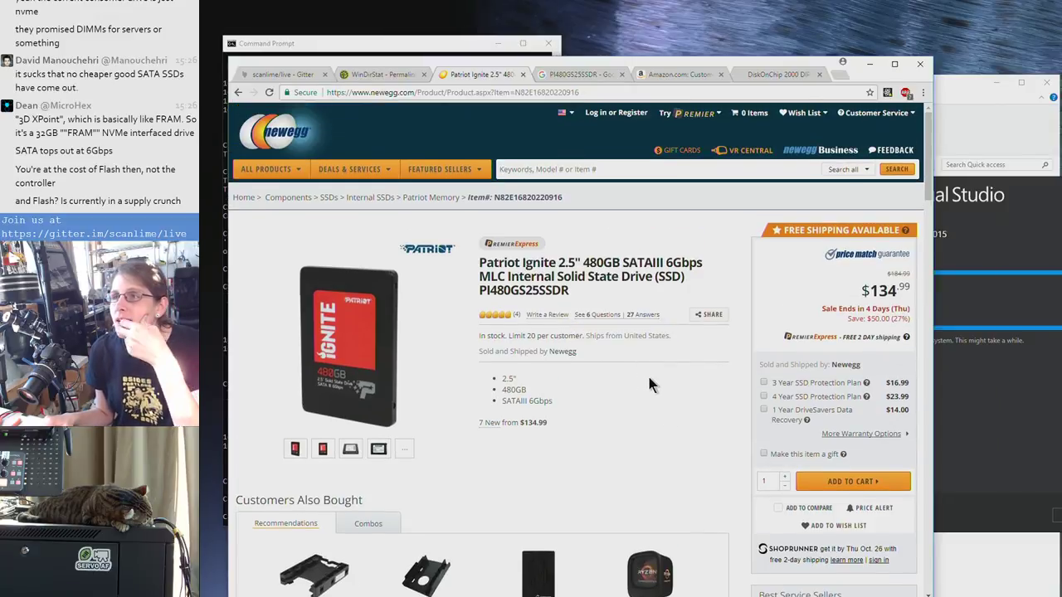
pyautogui.scroll(-1, 679, 411)
pyautogui.scroll(1, 679, 413)
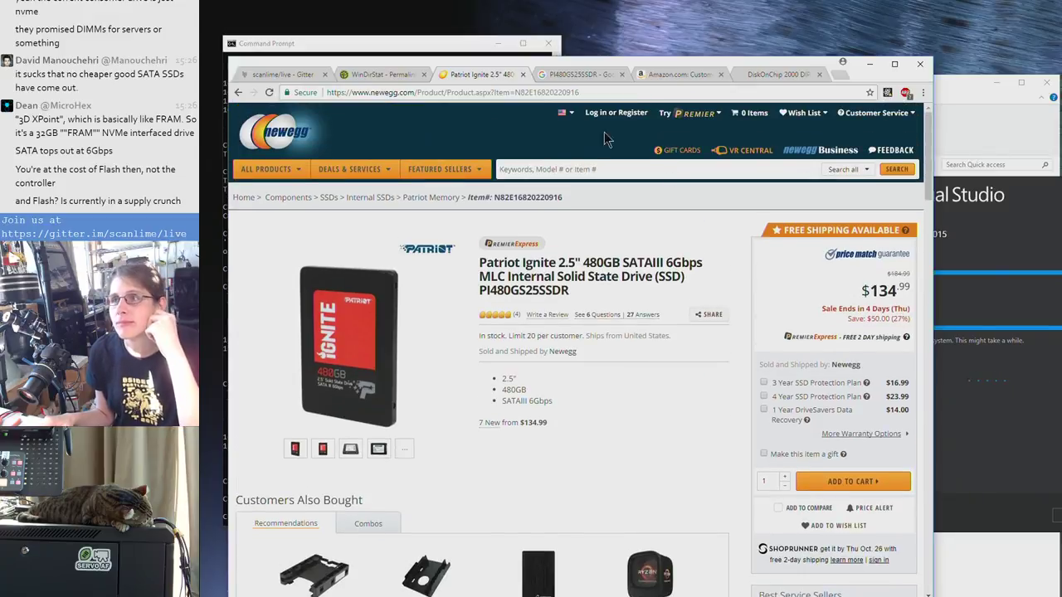
# Look over the WinDirStat download page and check the Visual Studio installer's progress
pyautogui.click(394, 73)
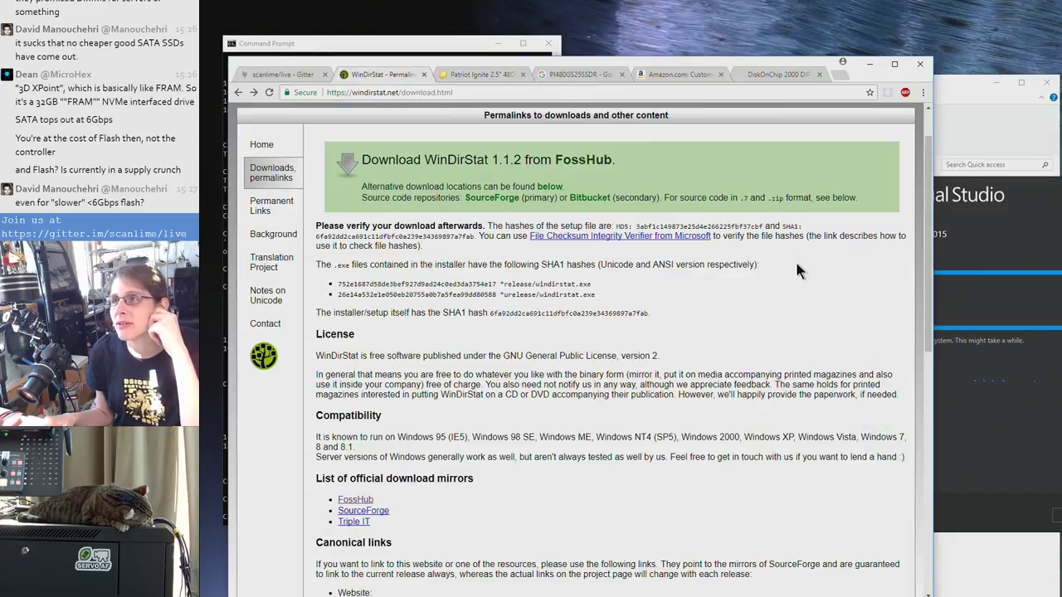
pyautogui.click(1017, 286)
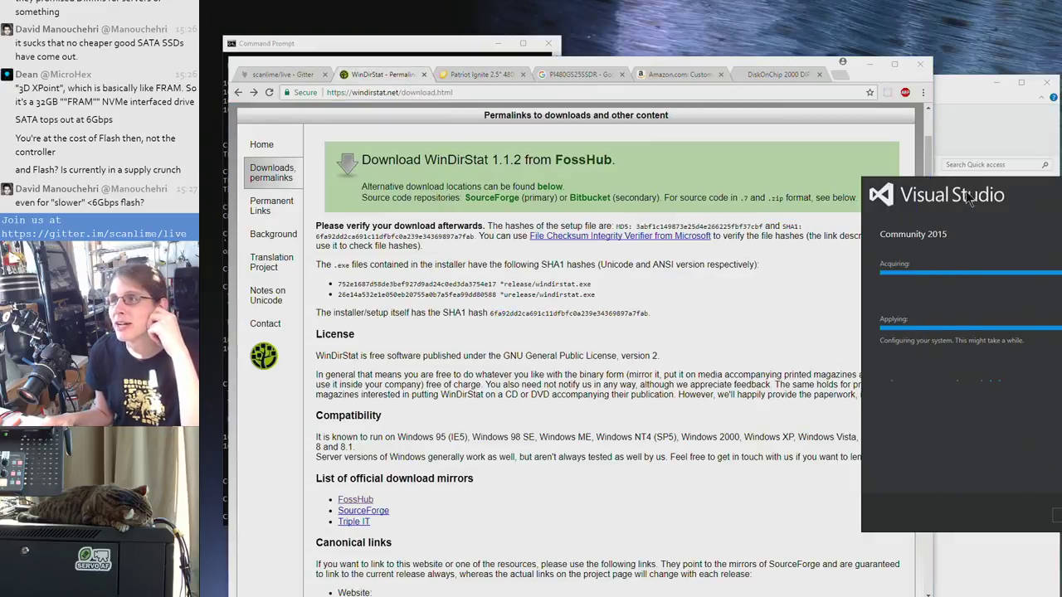
pyautogui.moveTo(995, 202); pyautogui.dragTo(958, 237)
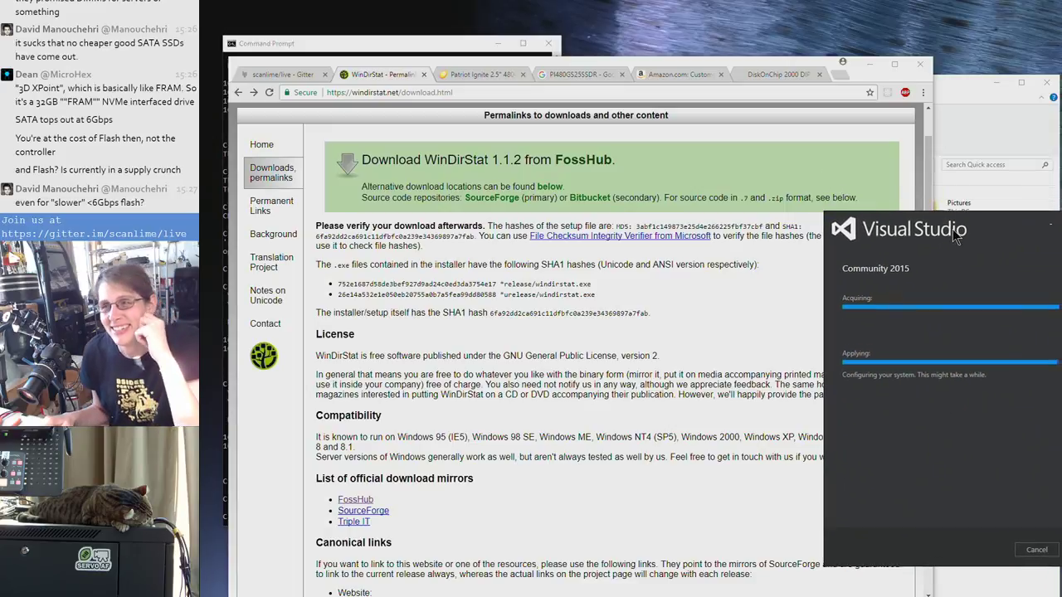
pyautogui.click(762, 458)
pyautogui.scroll(-3, 740, 489)
pyautogui.scroll(-3, 737, 482)
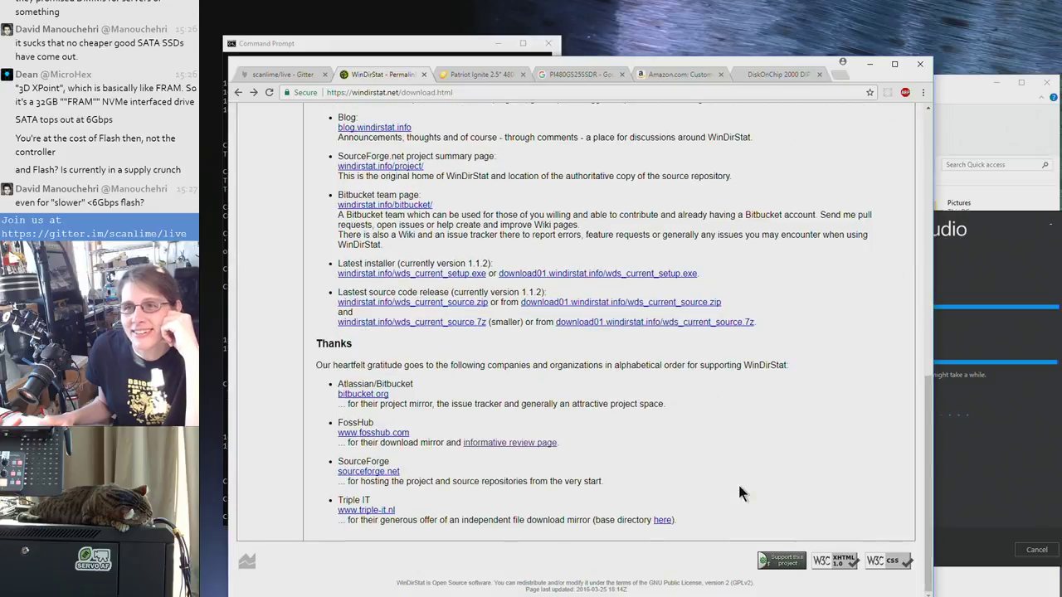
pyautogui.scroll(7, 738, 483)
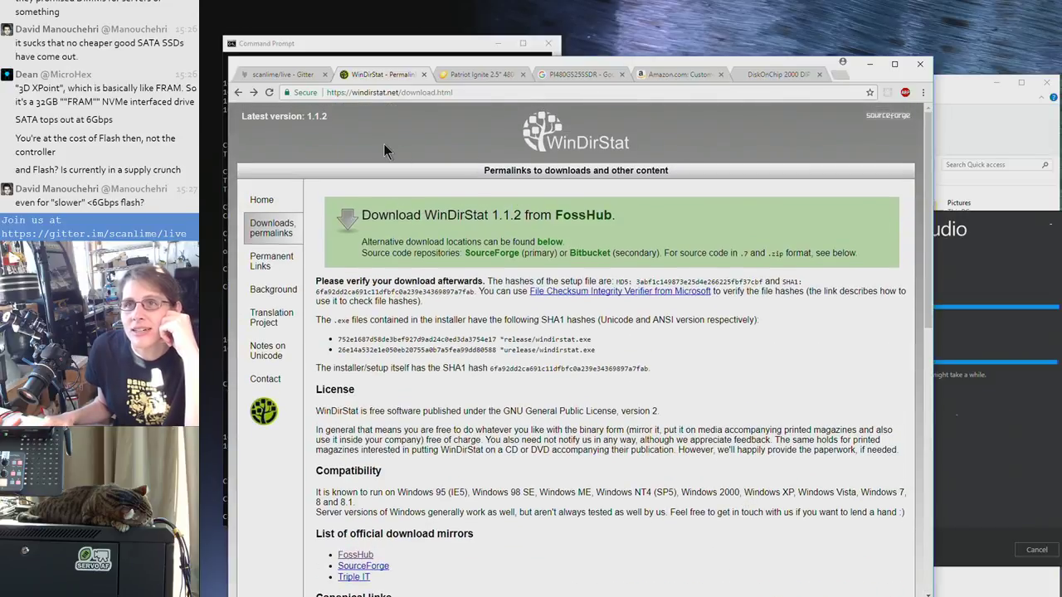
# Read through the scanlime/live Gitter chat to the newest messages, keeping the Visual Studio installer in view
pyautogui.click(274, 77)
pyautogui.click(981, 236)
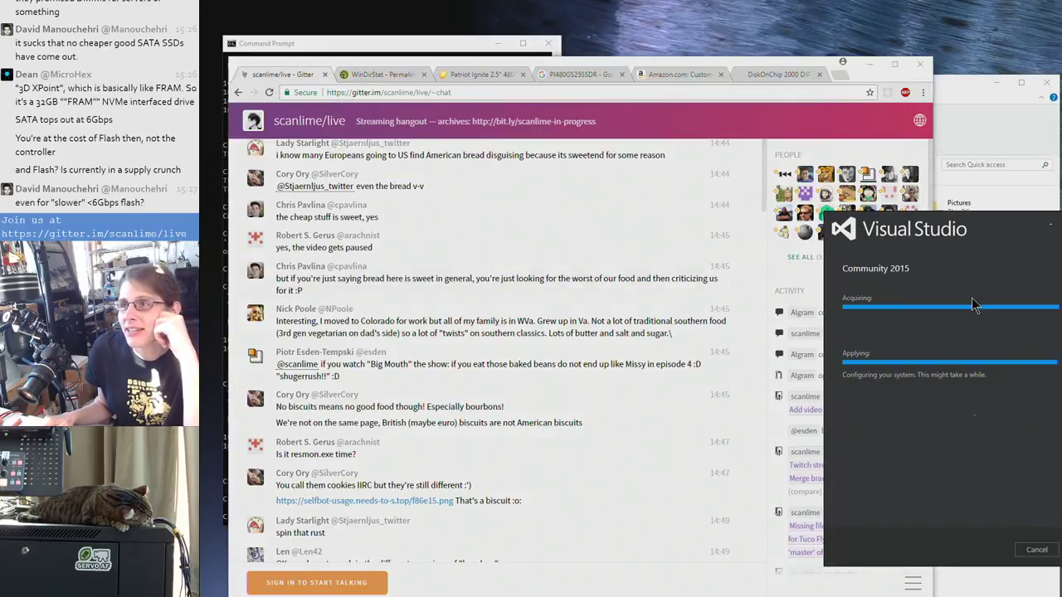
pyautogui.moveTo(980, 236); pyautogui.dragTo(880, 196)
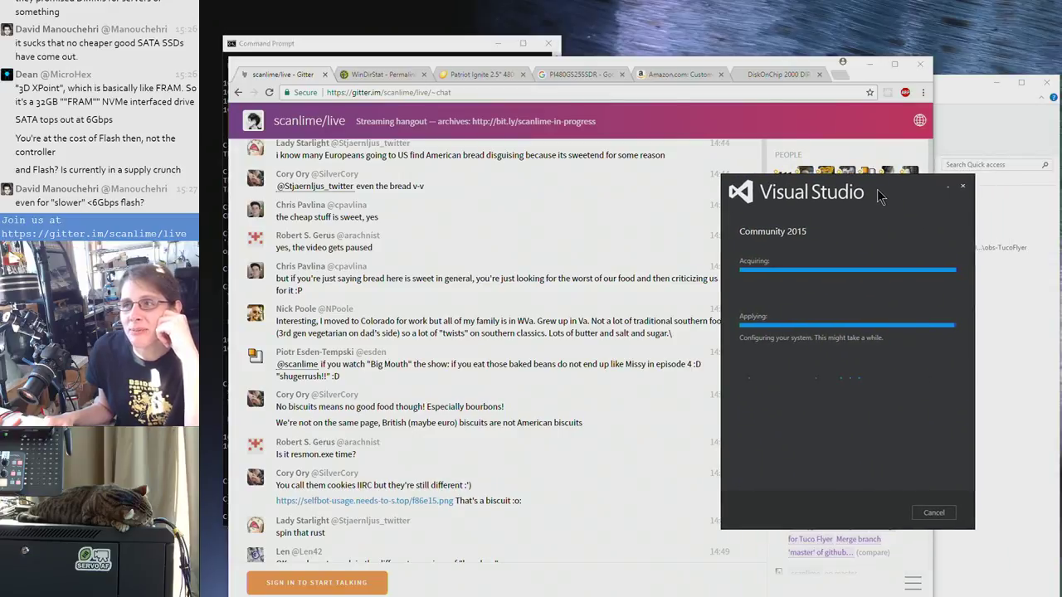
pyautogui.scroll(-15, 540, 266)
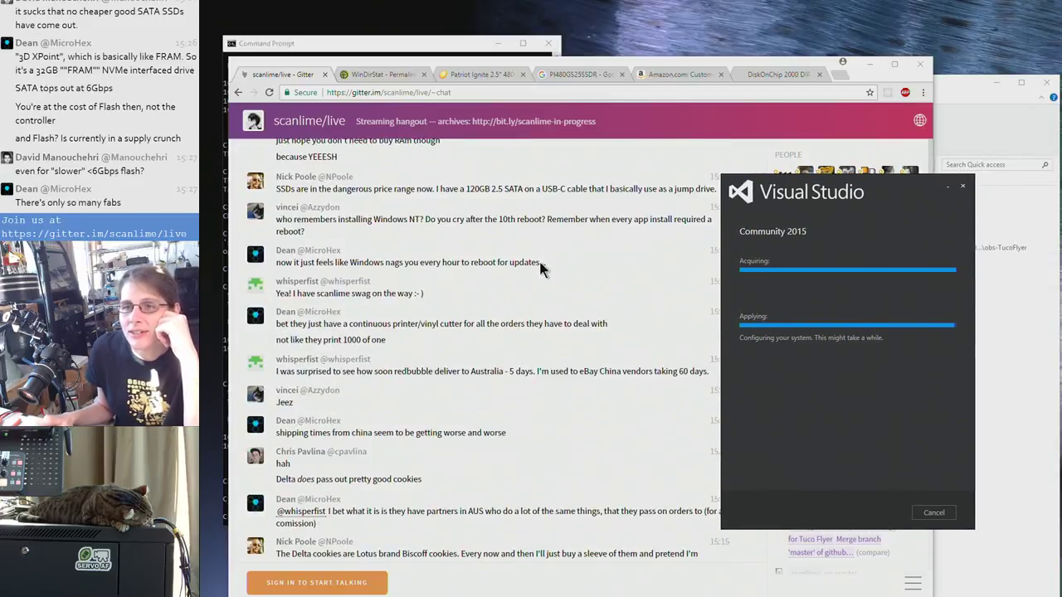
pyautogui.scroll(-3, 540, 264)
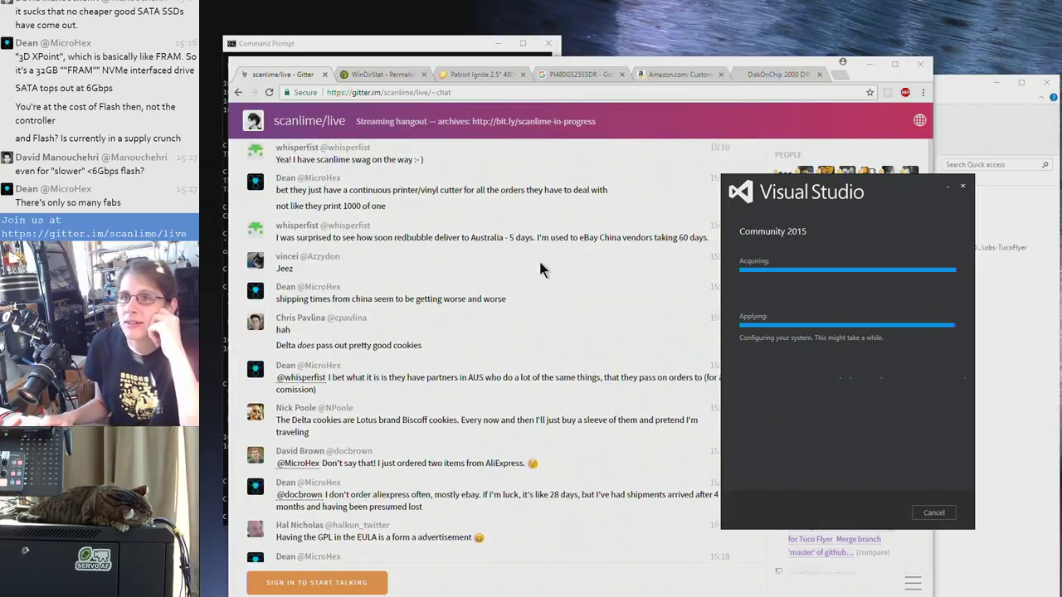
pyautogui.scroll(-1, 540, 266)
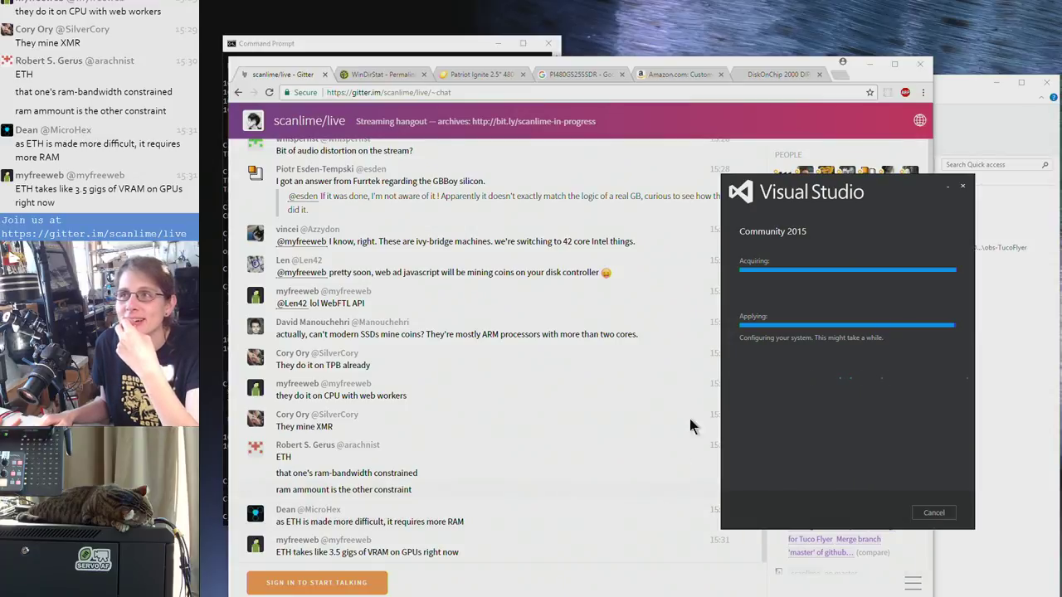
# Open Task Manager to monitor the running processes and move the Visual Studio installer clear of it
pyautogui.moveTo(896, 190); pyautogui.dragTo(1056, 224)
pyautogui.moveTo(1059, 235)
pyautogui.mouseDown()
pyautogui.moveTo(1051, 240)
pyautogui.moveTo(995, 136)
pyautogui.moveTo(939, 182)
pyautogui.moveTo(968, 154)
pyautogui.mouseUp()
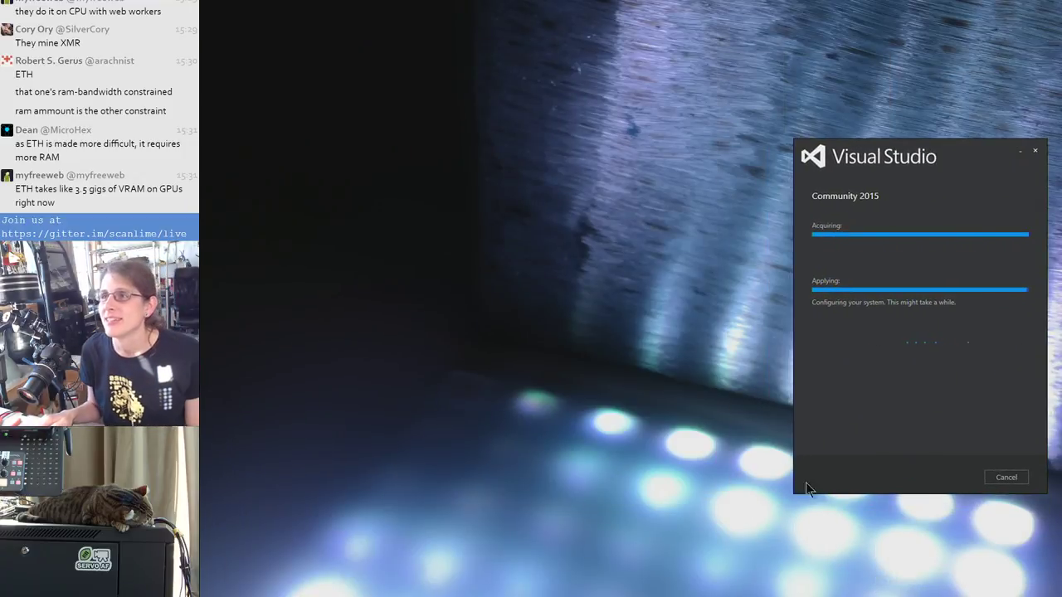
pyautogui.moveTo(909, 157); pyautogui.dragTo(671, 160)
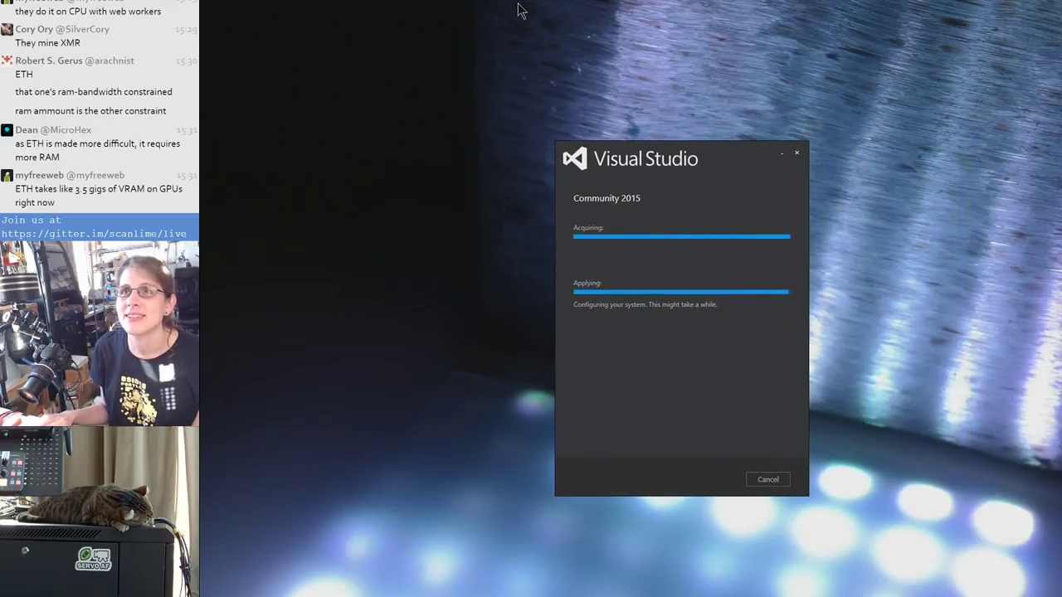
pyautogui.hotkey('ctrl', 'shift', 'Escape')
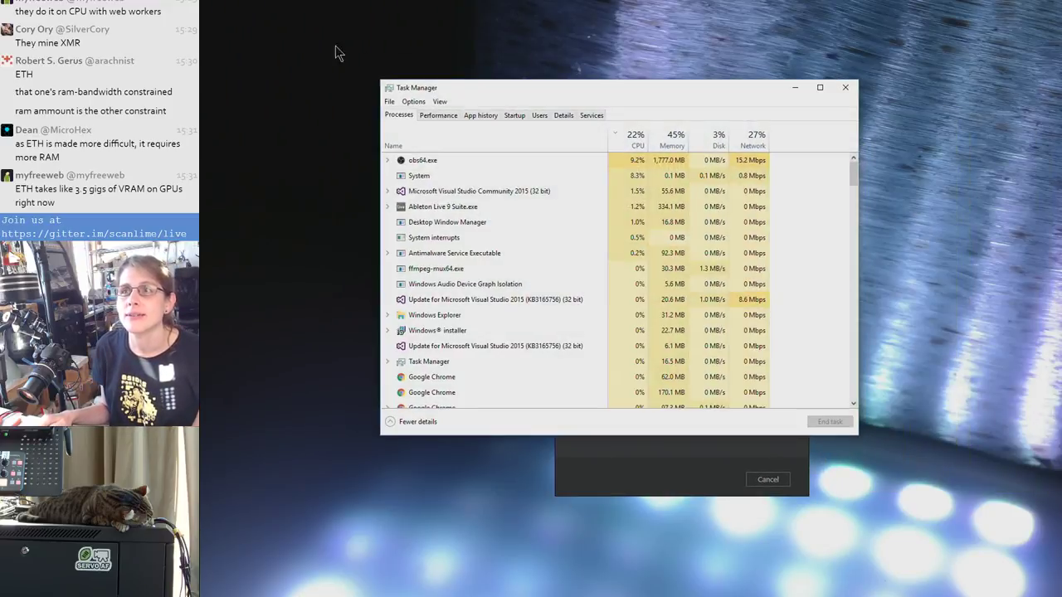
pyautogui.click(647, 491)
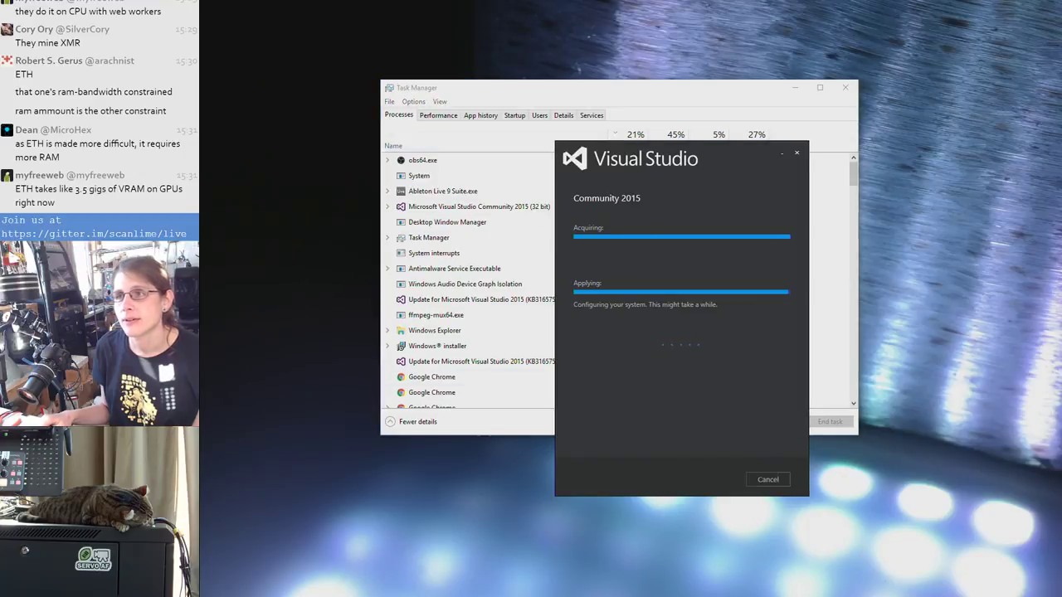
pyautogui.moveTo(663, 172); pyautogui.dragTo(954, 183)
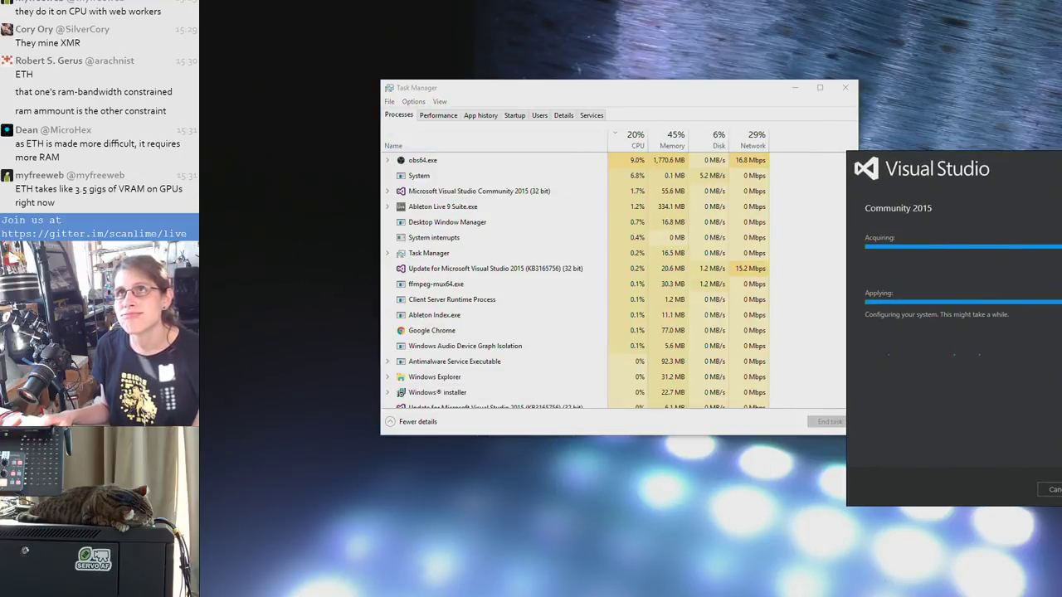
# Arrange the Gitter browser window below Task Manager and place the Visual Studio installer beside them
pyautogui.hotkey('alt', 'Tab')
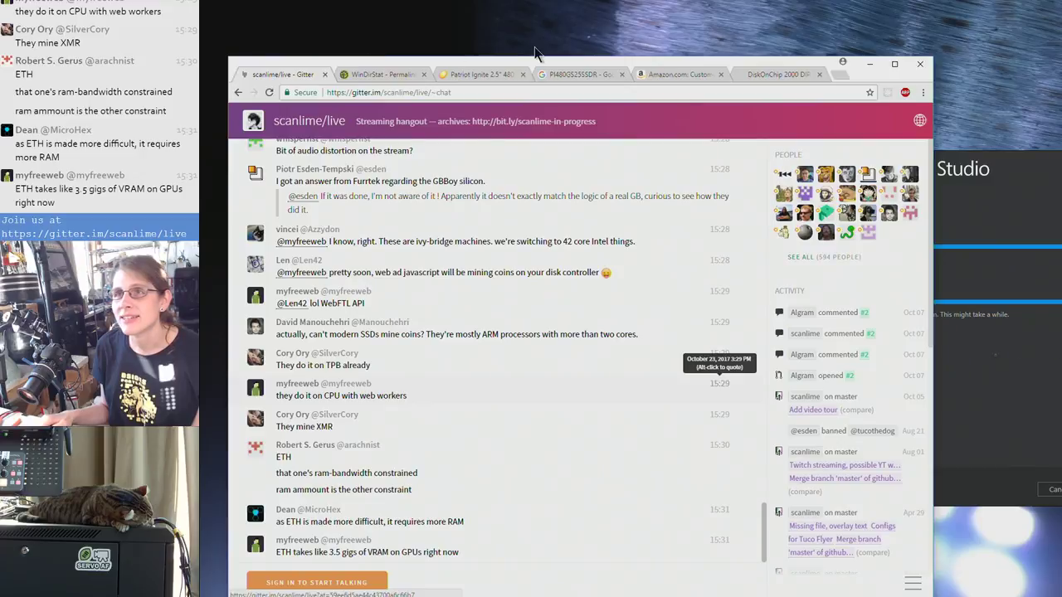
pyautogui.moveTo(536, 54); pyautogui.dragTo(560, 453)
pyautogui.click(590, 430)
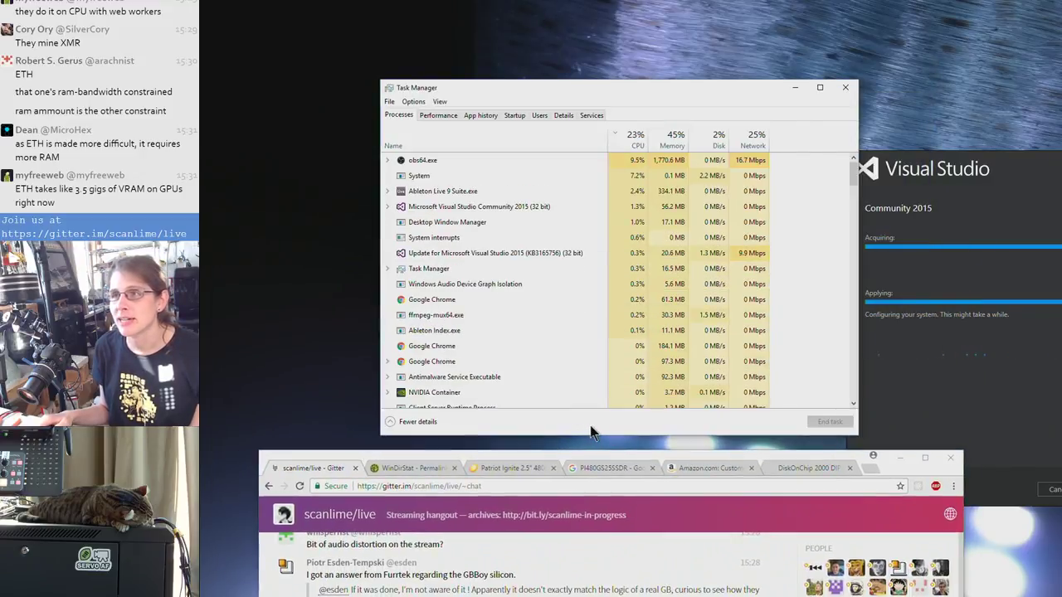
pyautogui.moveTo(545, 89); pyautogui.dragTo(440, 55)
pyautogui.moveTo(1010, 171); pyautogui.dragTo(1020, 91)
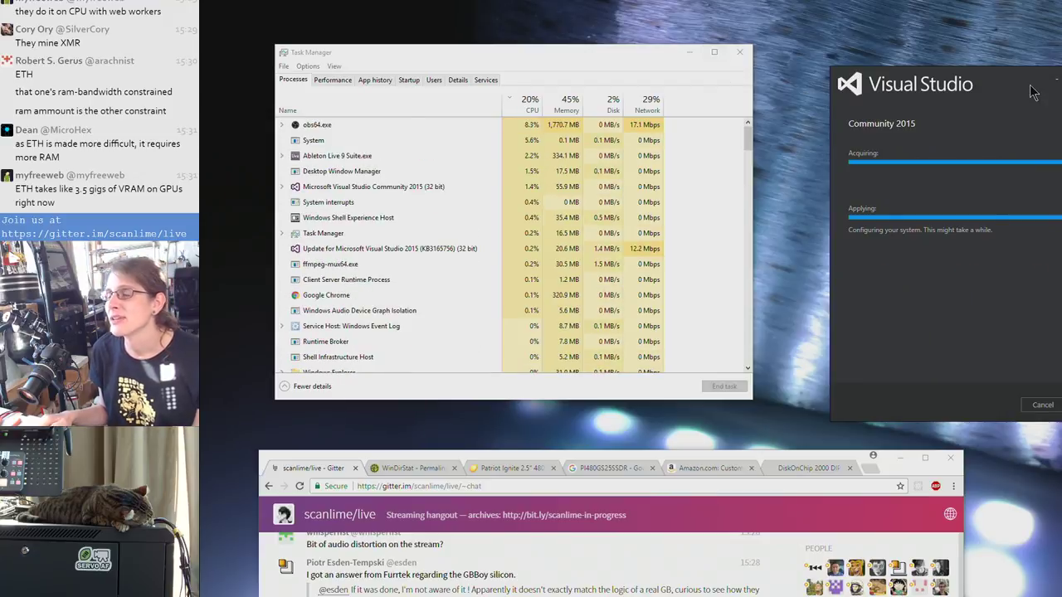
pyautogui.moveTo(977, 93); pyautogui.dragTo(868, 85)
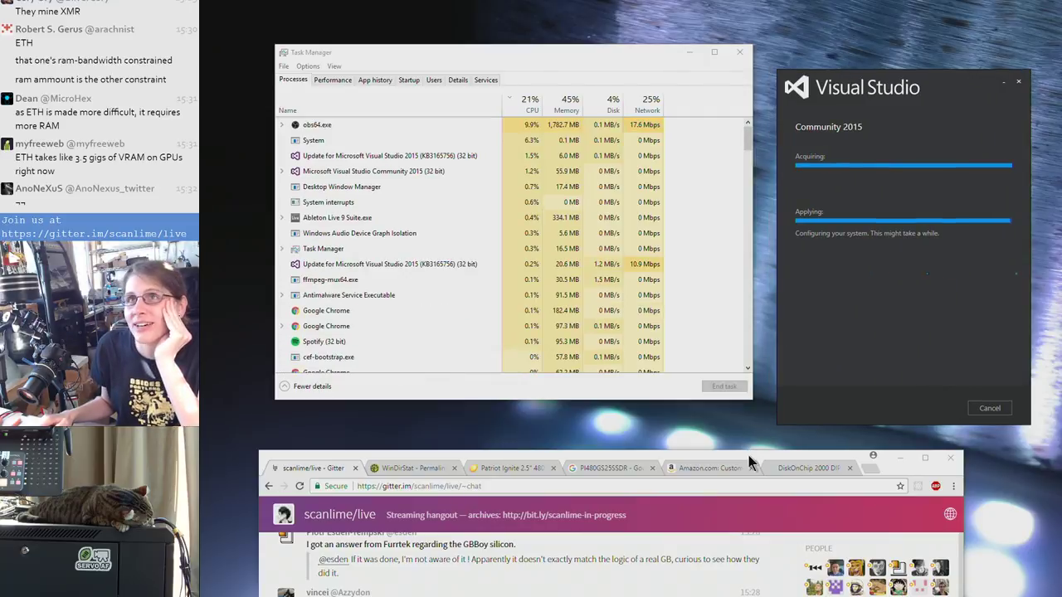
# Shrink the Gitter browser window to a compact size below Task Manager and shift Task Manager away from the installer
pyautogui.moveTo(749, 455); pyautogui.dragTo(749, 40)
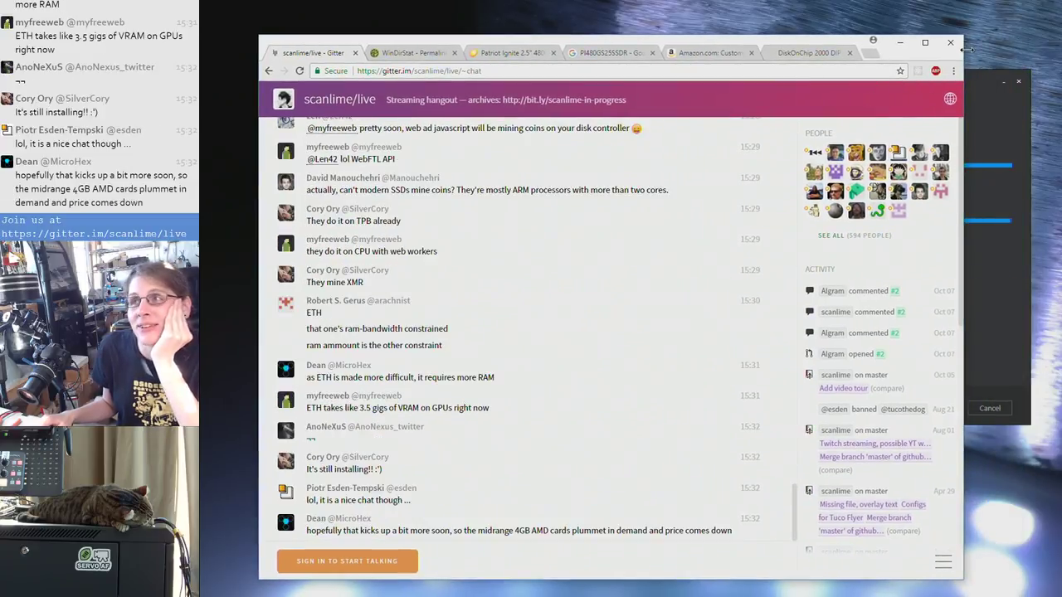
pyautogui.moveTo(963, 38); pyautogui.dragTo(798, 324)
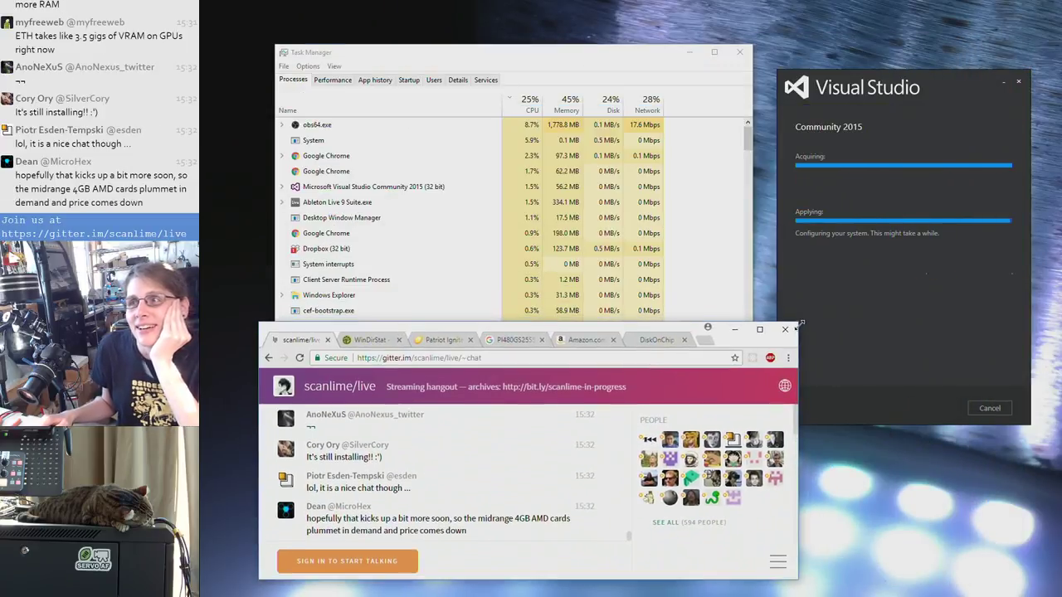
pyautogui.click(688, 131)
pyautogui.moveTo(615, 61); pyautogui.dragTo(557, 32)
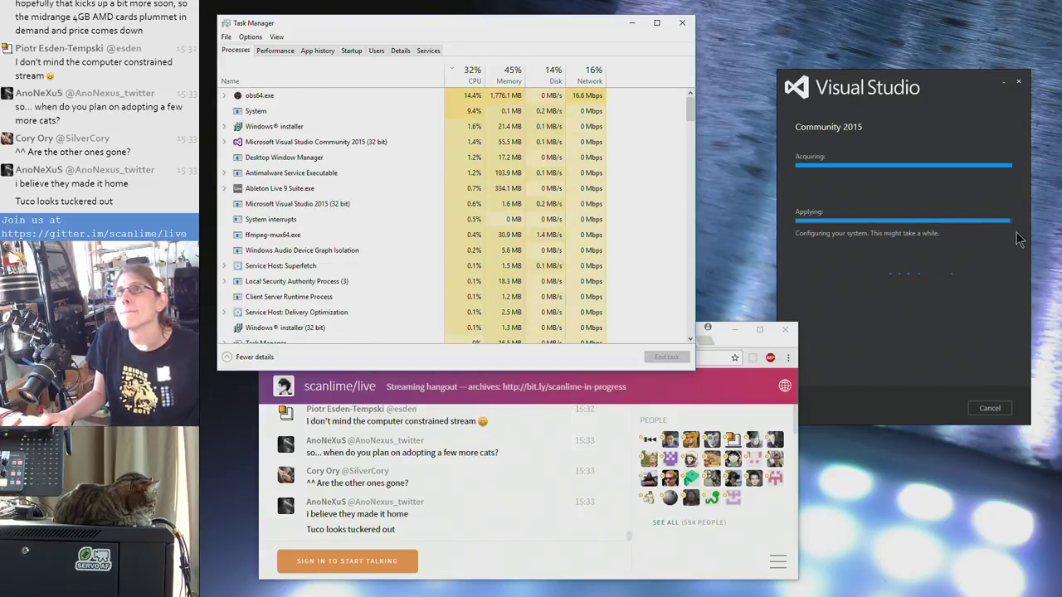
# Close the completed Visual Studio setup without restarting the computer, and close the browser window
pyautogui.click(901, 313)
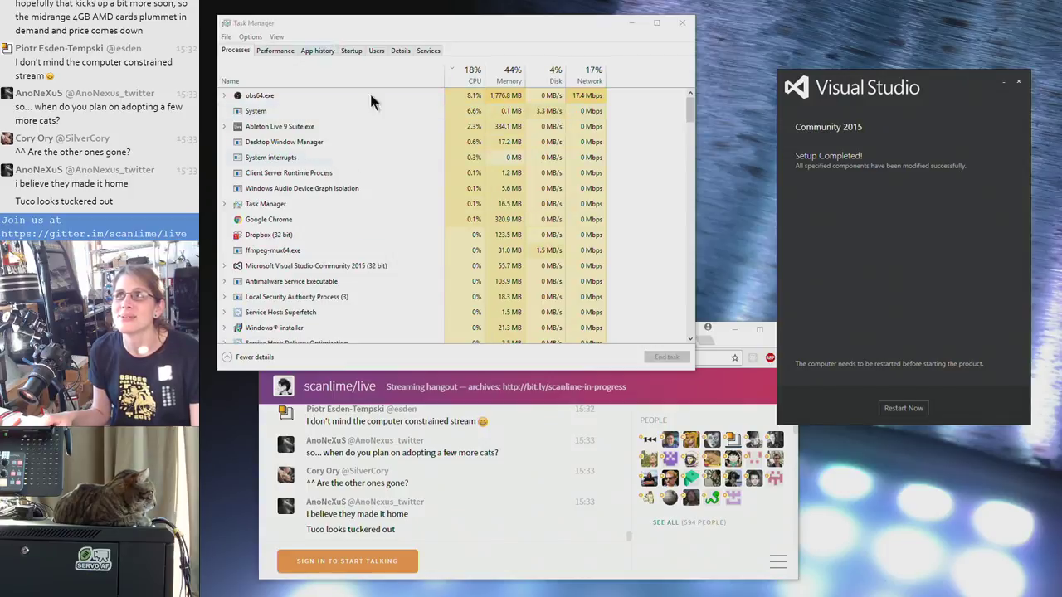
pyautogui.click(1018, 81)
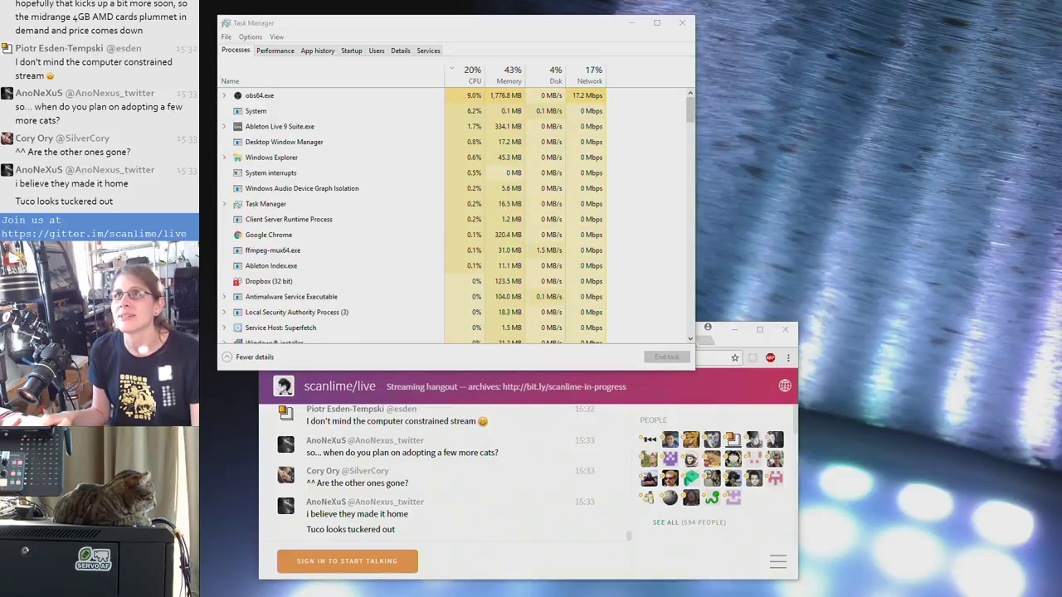
pyautogui.moveTo(471, 33); pyautogui.dragTo(502, 39)
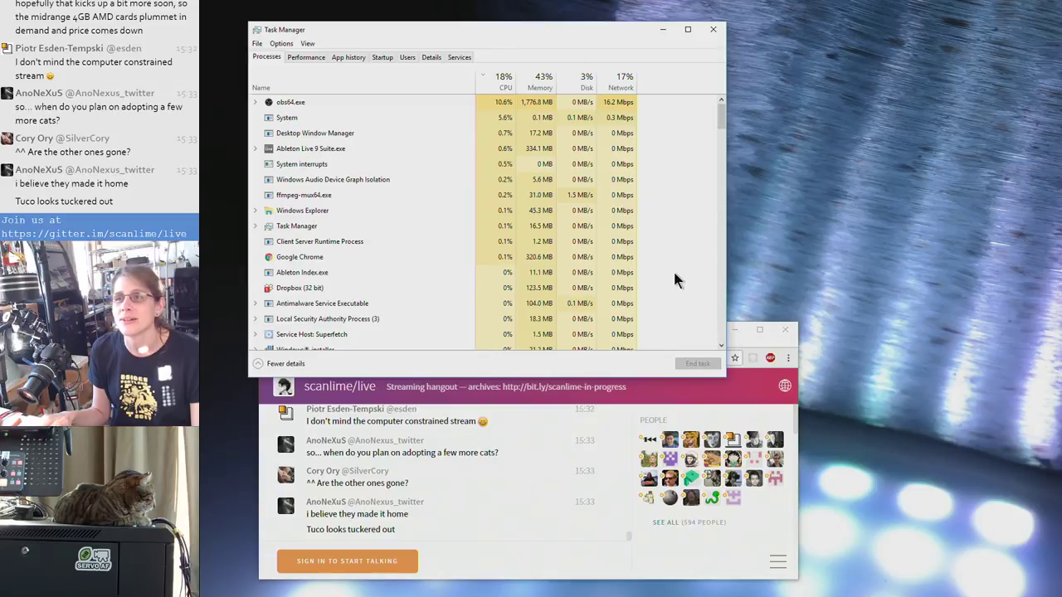
pyautogui.click(785, 330)
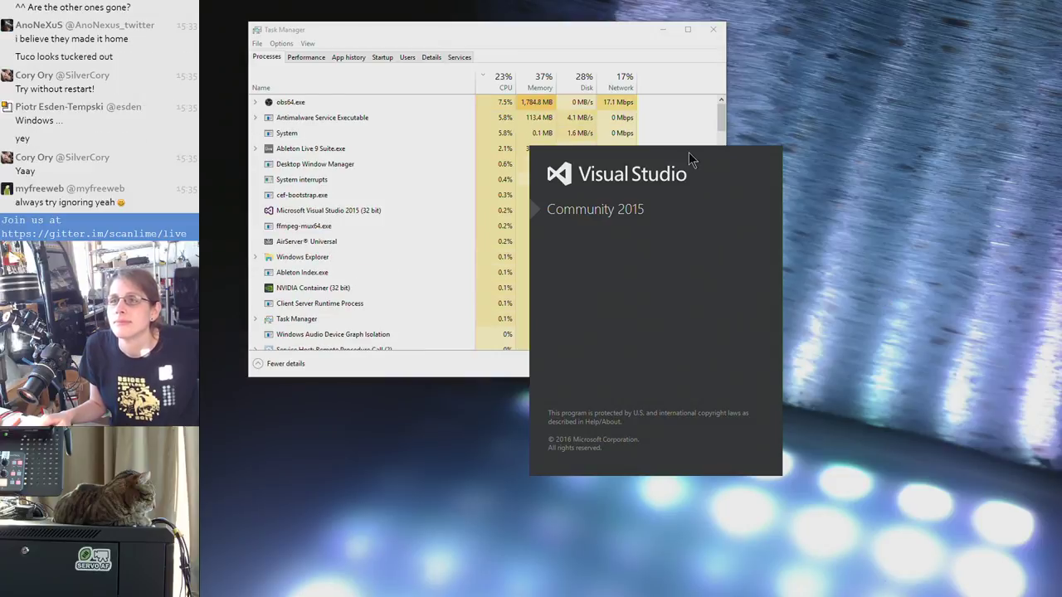
# Launch Visual Studio 2015 and start creating a new project
pyautogui.moveTo(688, 152); pyautogui.dragTo(868, 194)
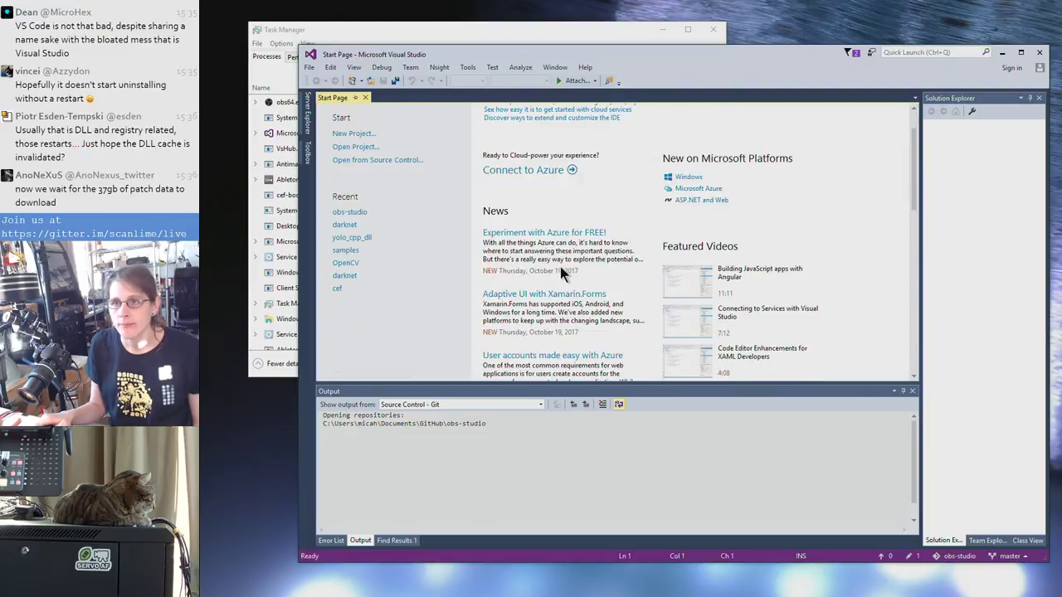
pyautogui.scroll(-1, 560, 266)
pyautogui.scroll(1, 558, 270)
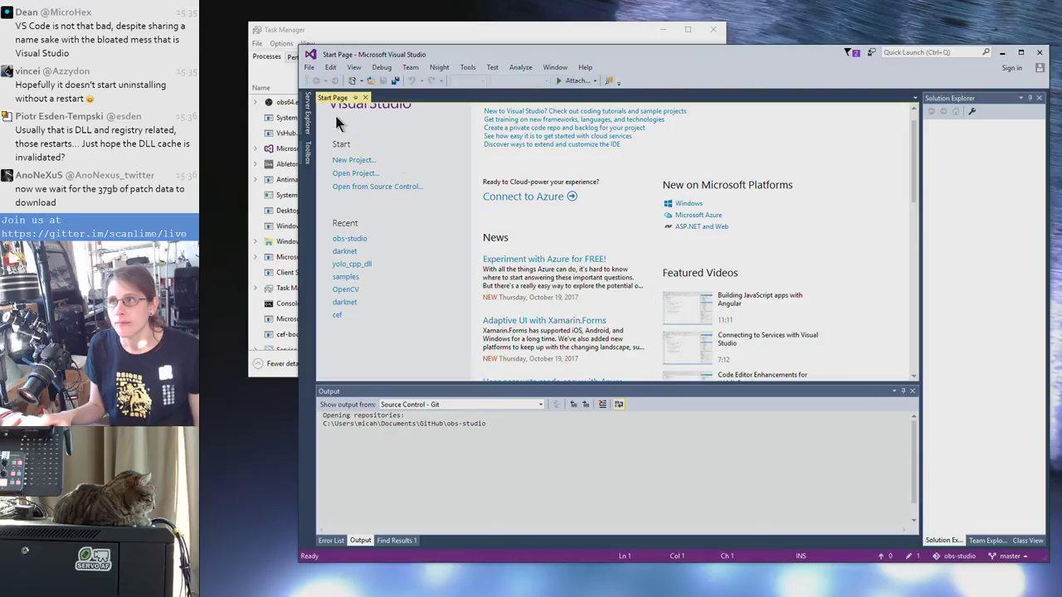
pyautogui.click(306, 68)
pyautogui.moveTo(335, 79)
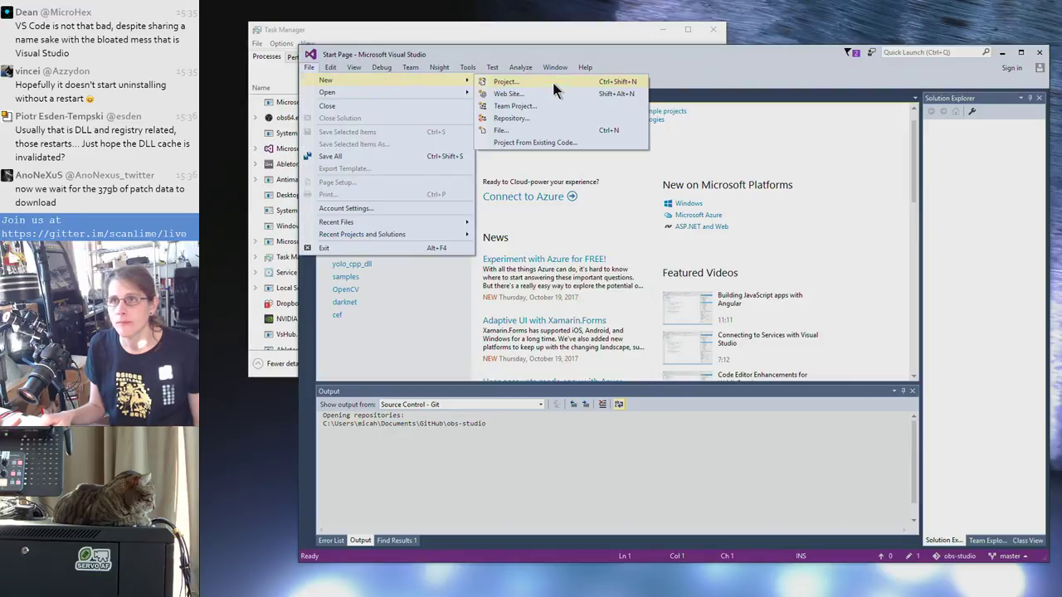
pyautogui.click(554, 83)
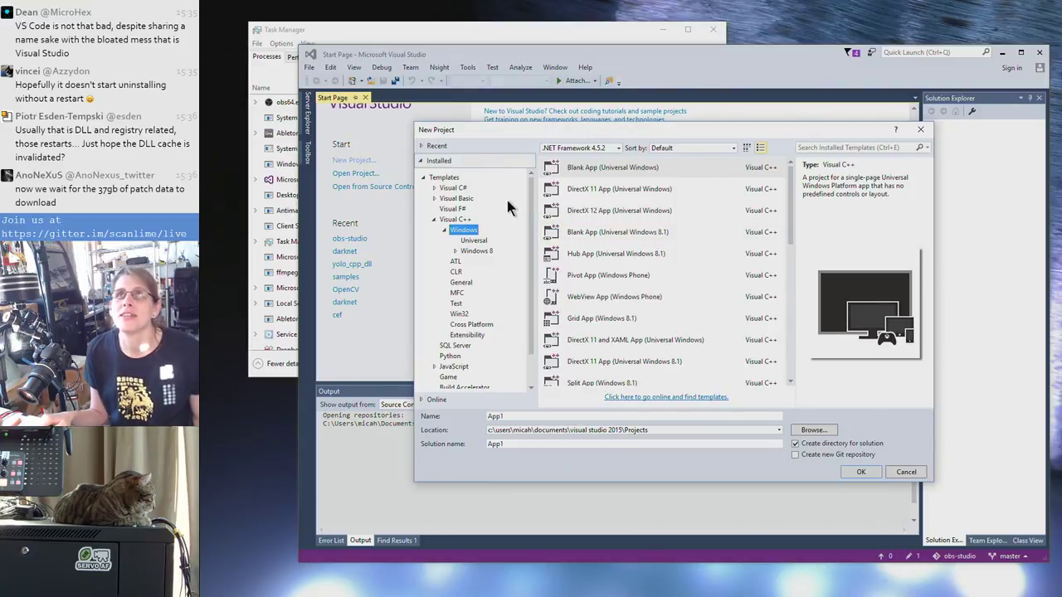
# Look through the Visual C++ project templates for Windows 8
pyautogui.click(466, 251)
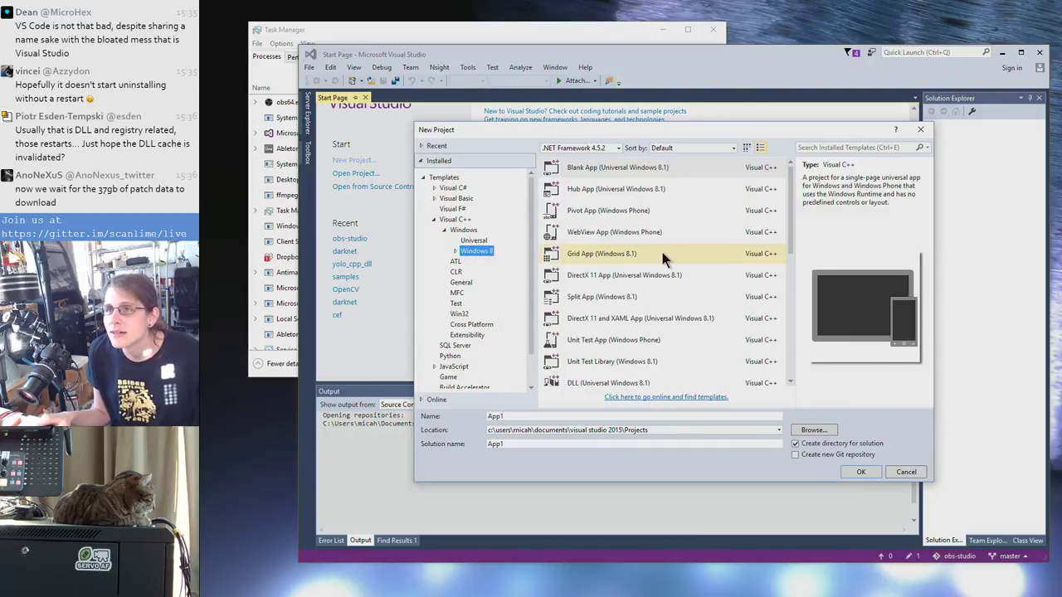
pyautogui.scroll(-5, 662, 252)
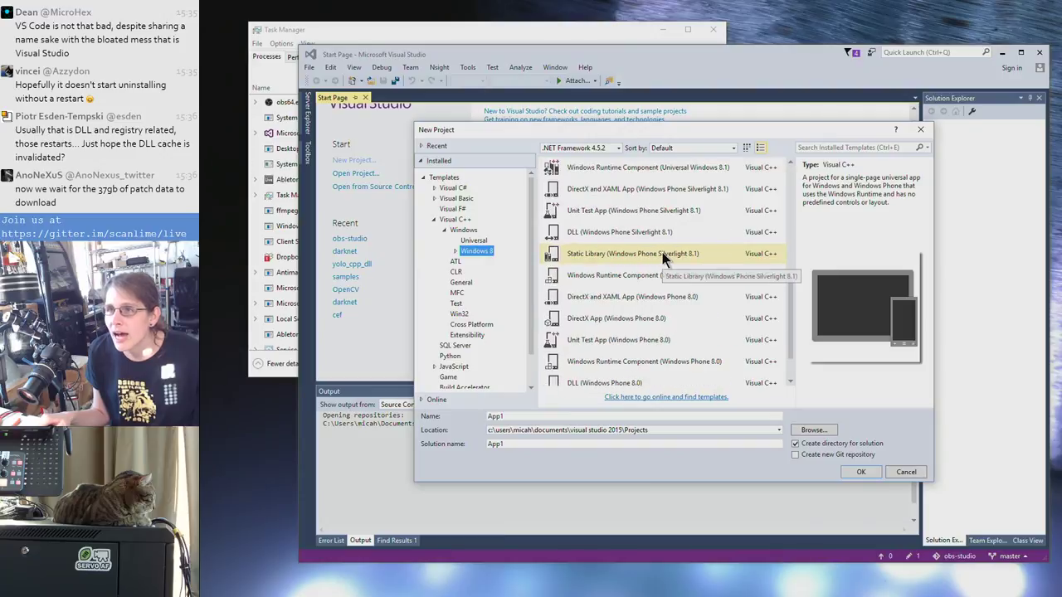
pyautogui.scroll(5, 662, 252)
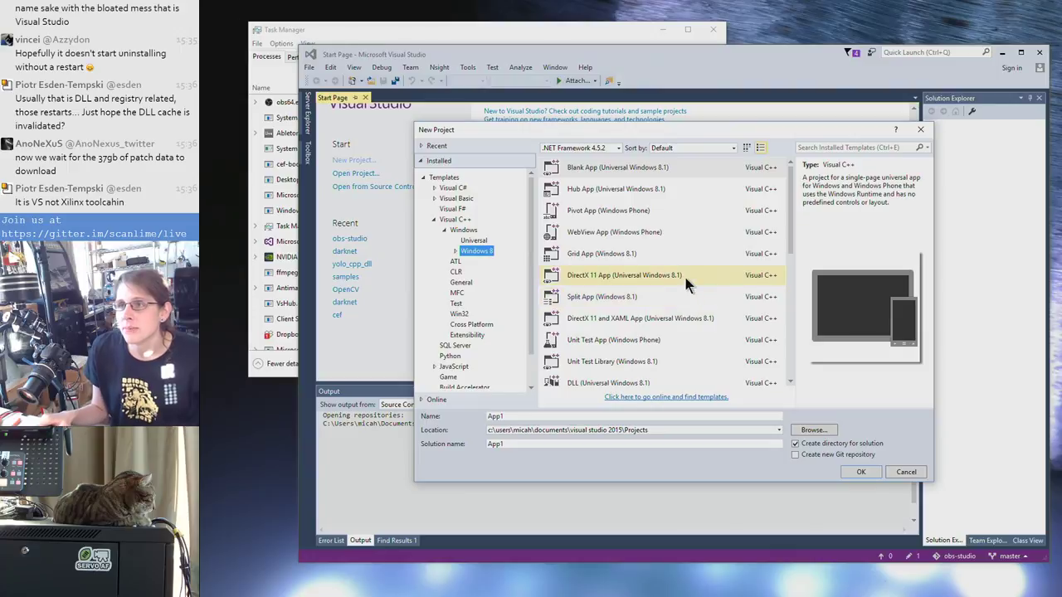
pyautogui.scroll(-1, 689, 253)
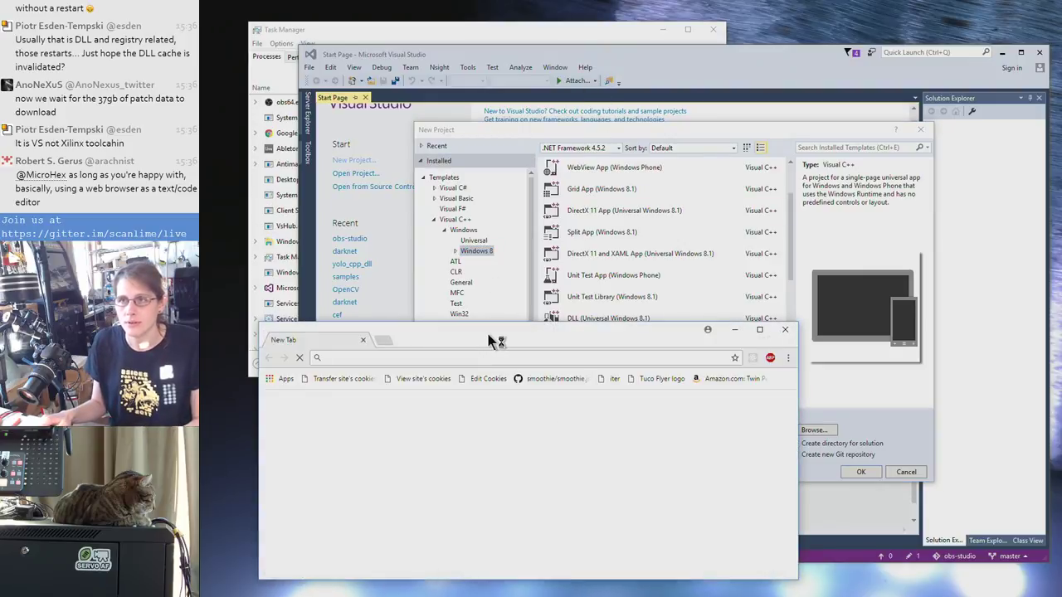
# Search Google for "universal windows app" and open the Microsoft article "What's a Universal Windows Platform (UWP) app?"
pyautogui.write('univers')
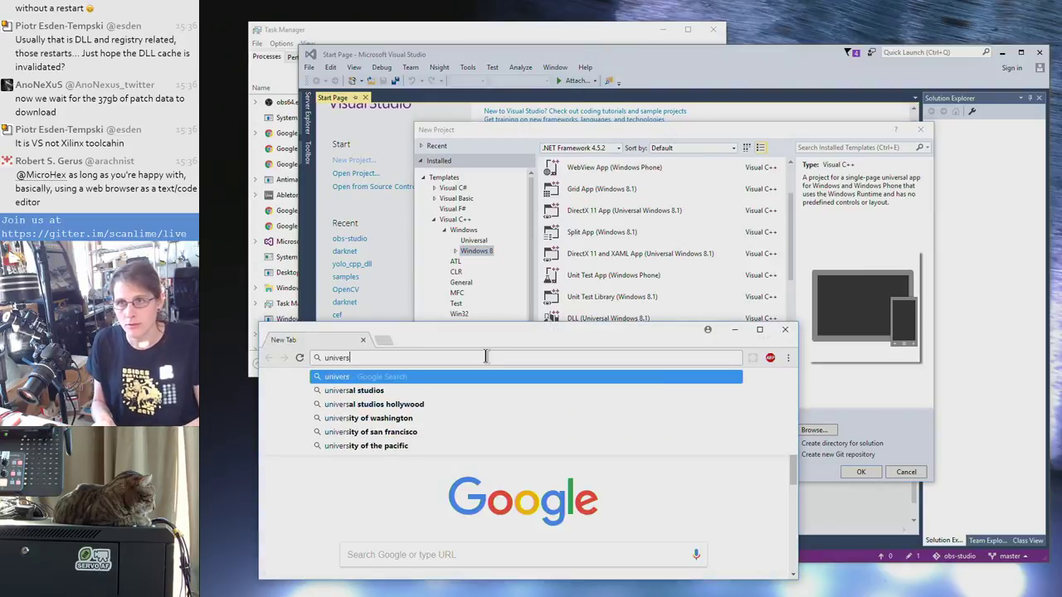
pyautogui.write('al windows app')
pyautogui.press('Return')
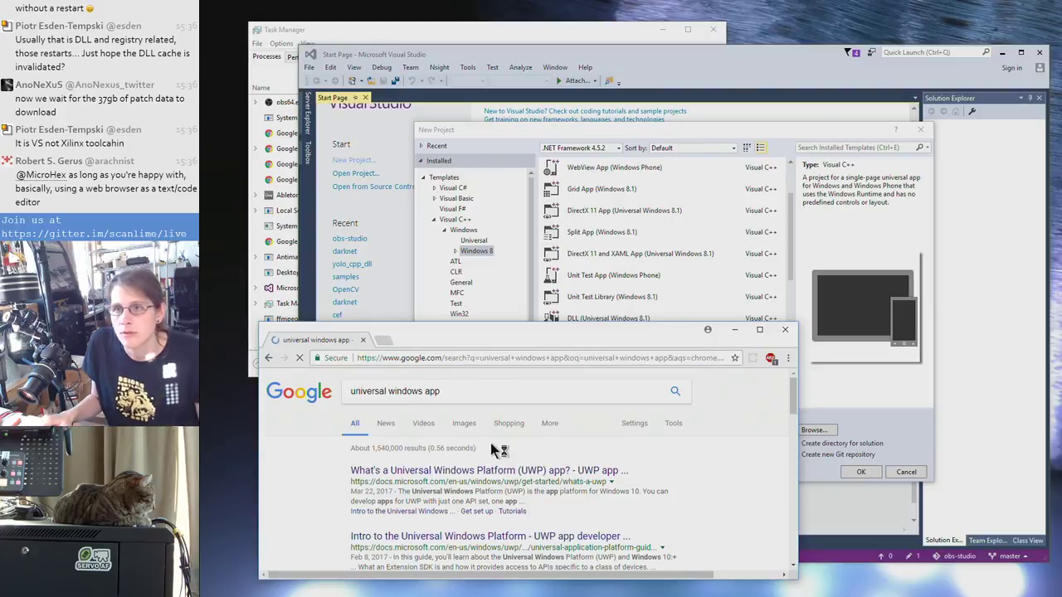
pyautogui.click(495, 470)
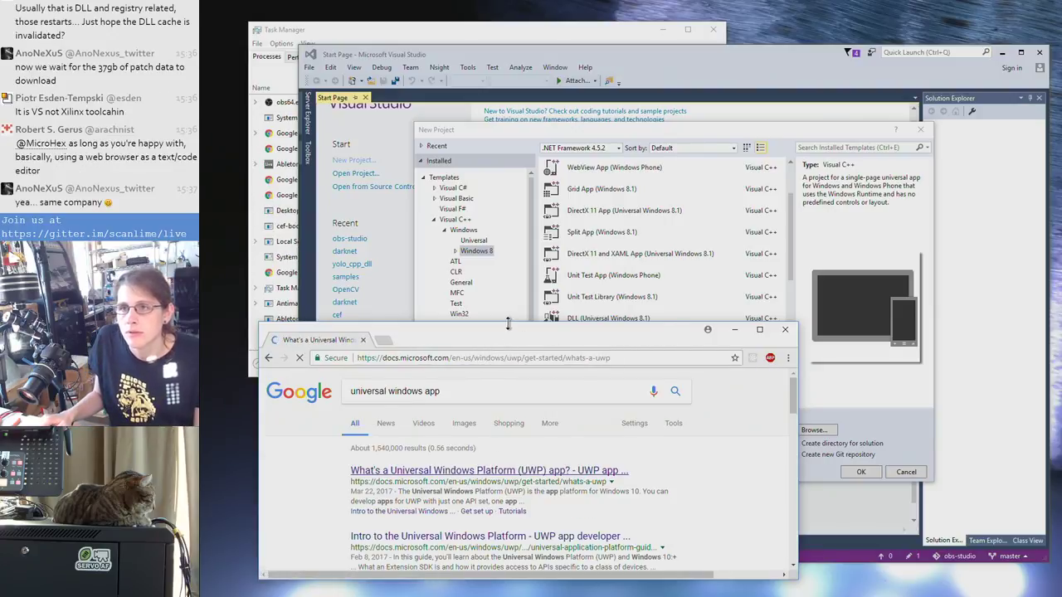
# Make the browser window taller and read the article's introduction down to the section "So, what exactly is a UWP app?"
pyautogui.moveTo(509, 325); pyautogui.dragTo(493, 114)
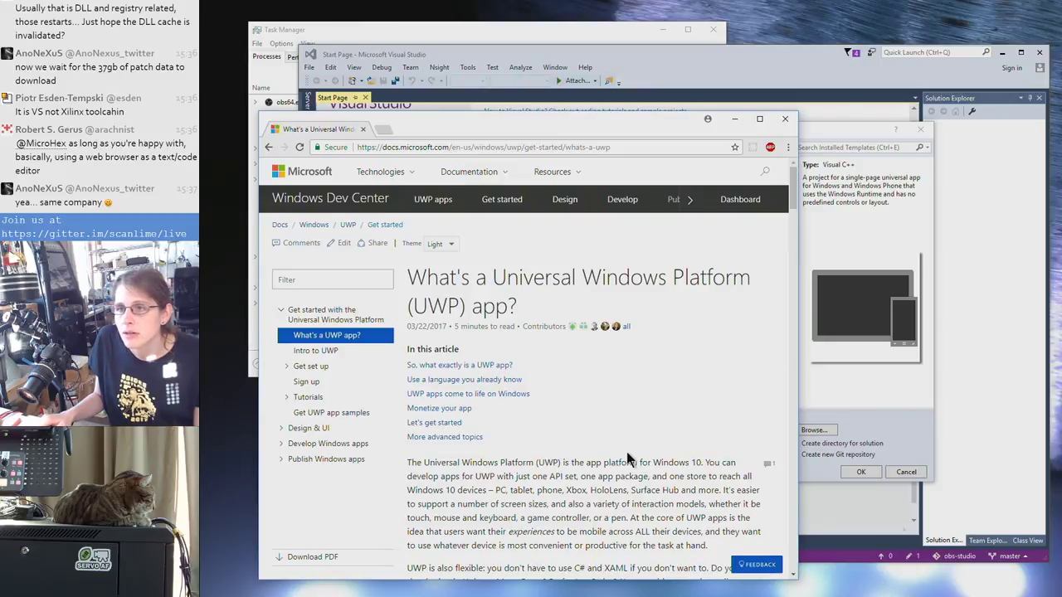
pyautogui.scroll(-1, 560, 462)
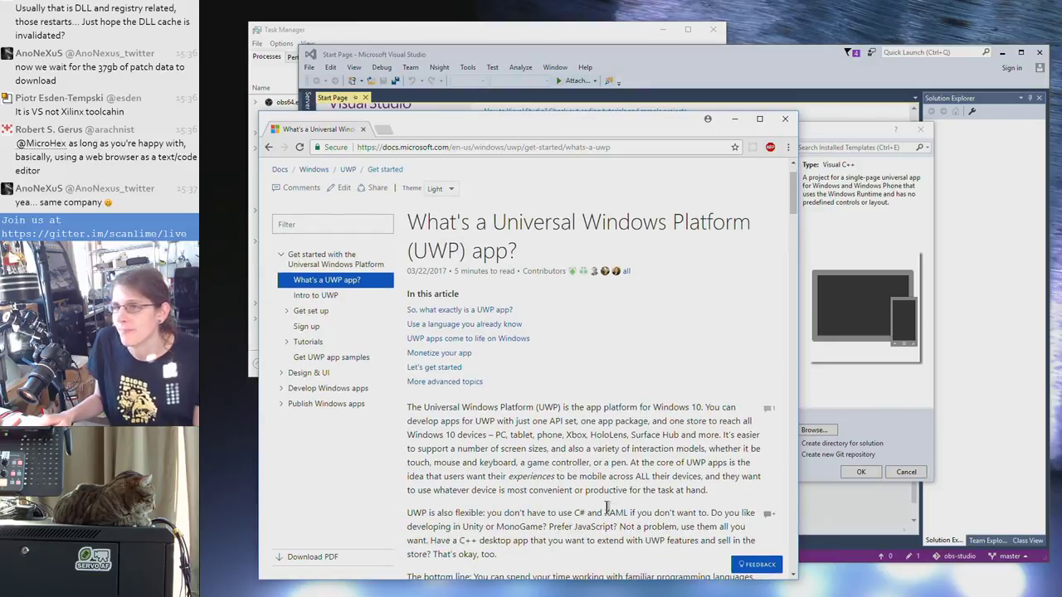
pyautogui.scroll(-3, 666, 539)
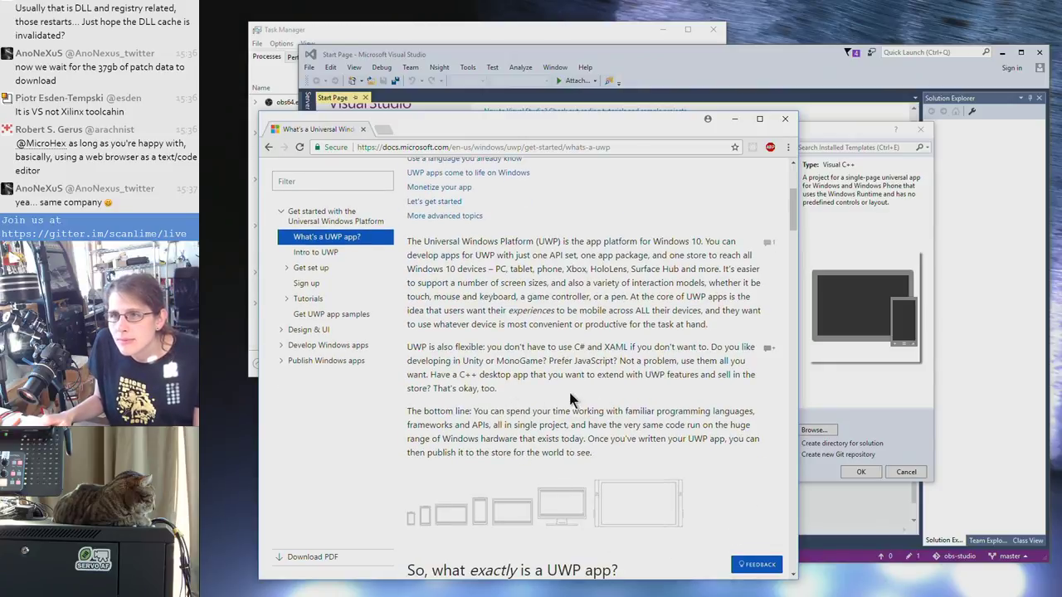
pyautogui.scroll(-2, 585, 406)
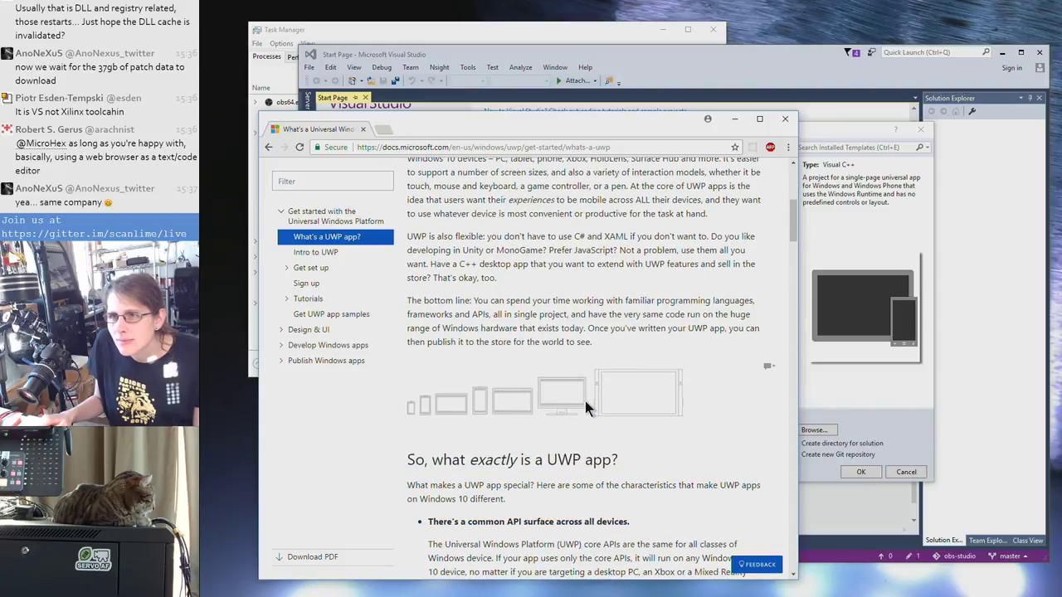
# Read the "What's a UWP app?" article for the characteristics of UWP apps and the supported programming languages
pyautogui.scroll(-3, 607, 424)
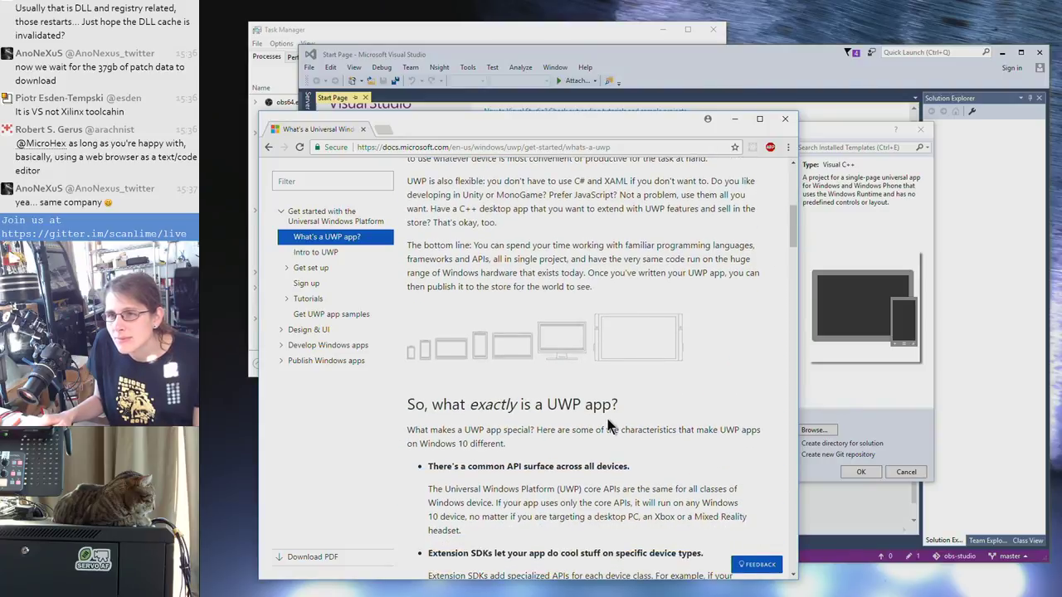
pyautogui.scroll(-2, 608, 423)
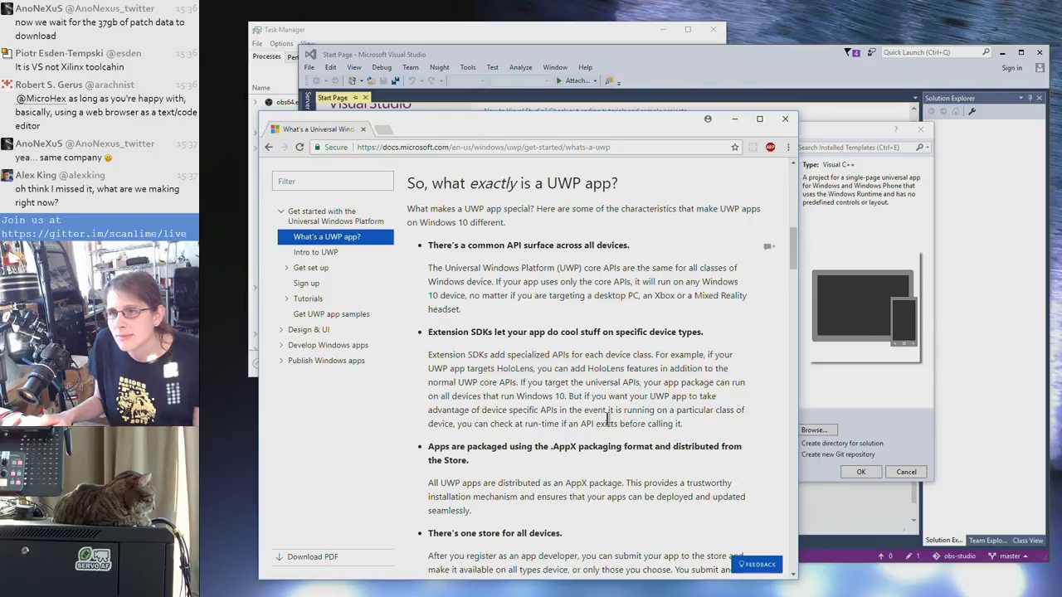
pyautogui.scroll(-5, 579, 421)
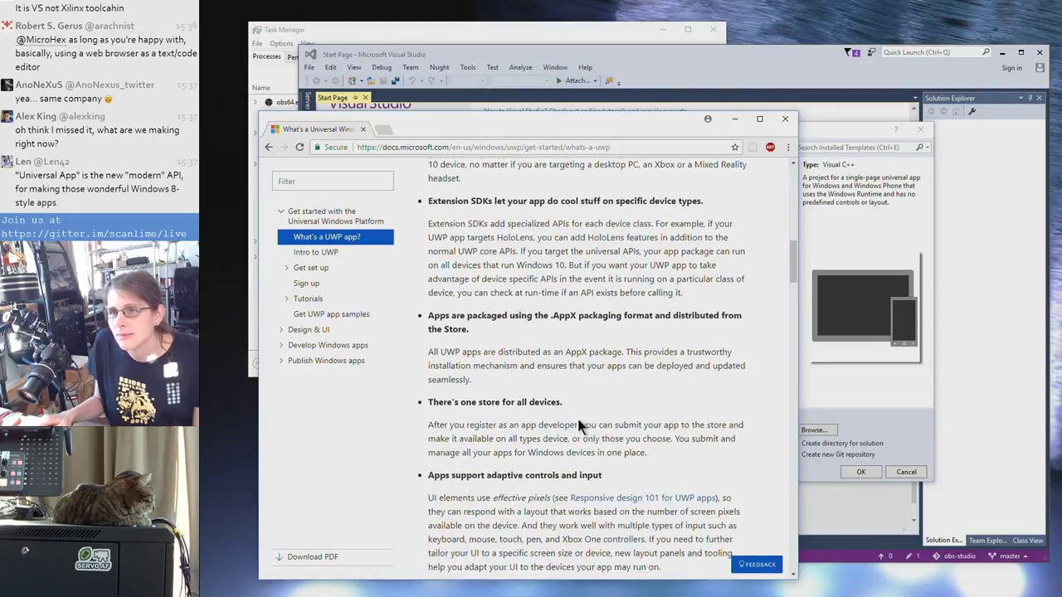
pyautogui.scroll(-2, 579, 420)
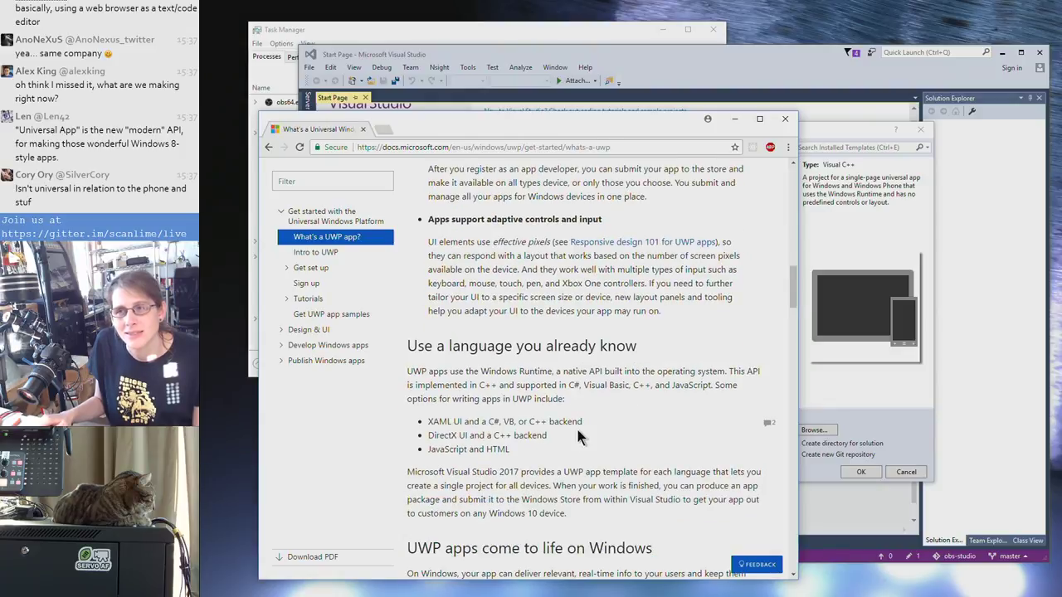
pyautogui.scroll(-6, 578, 432)
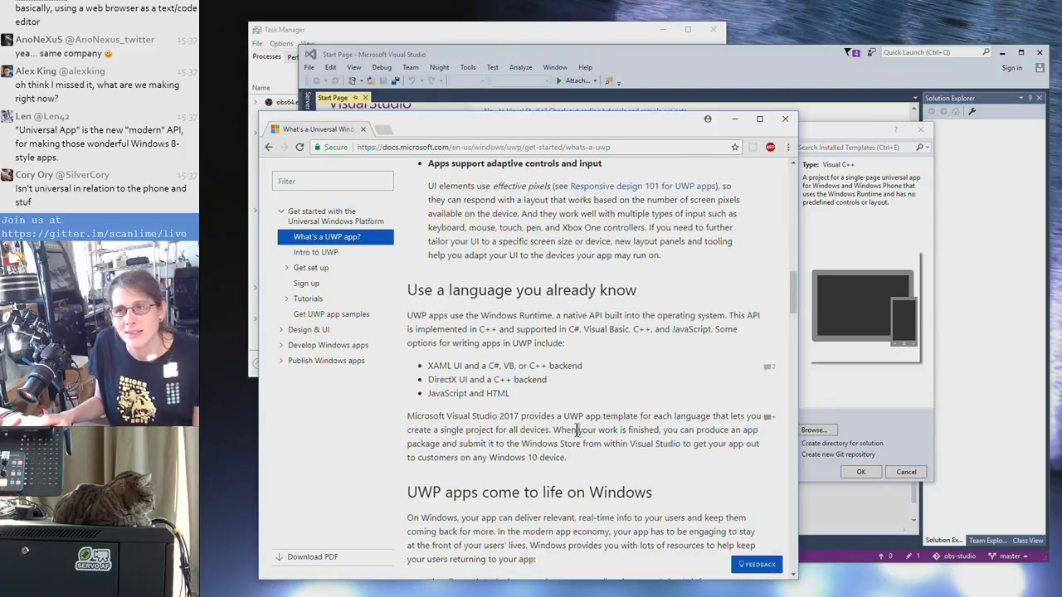
pyautogui.scroll(-16, 578, 433)
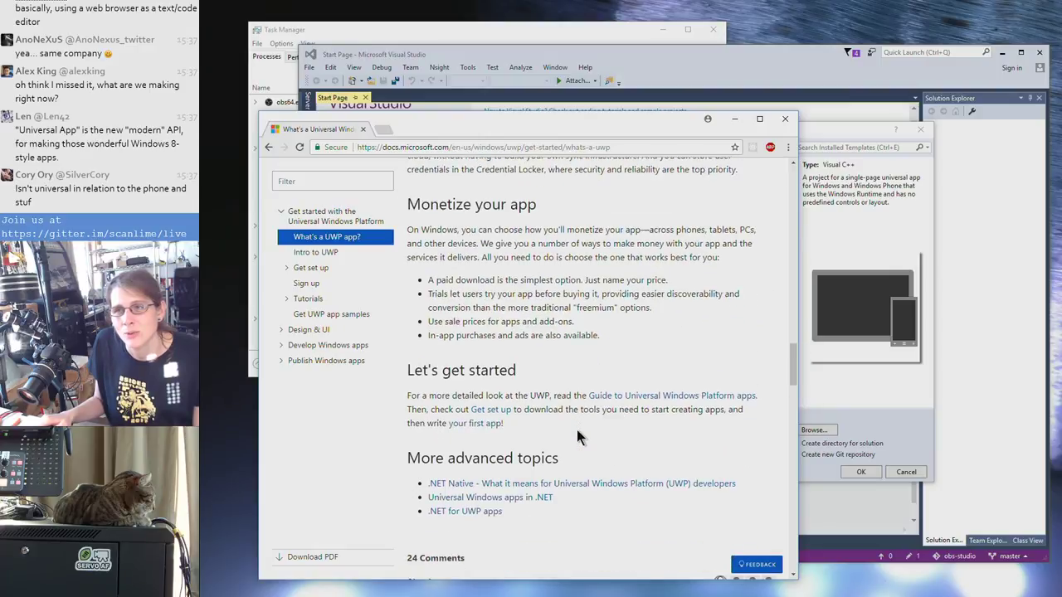
pyautogui.scroll(20, 577, 430)
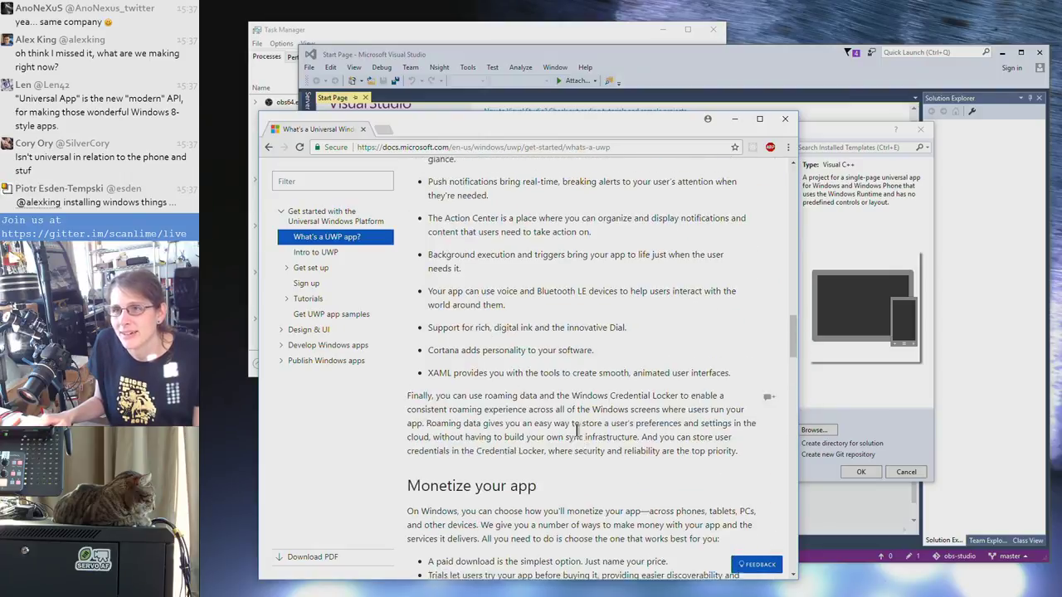
pyautogui.scroll(-7, 576, 430)
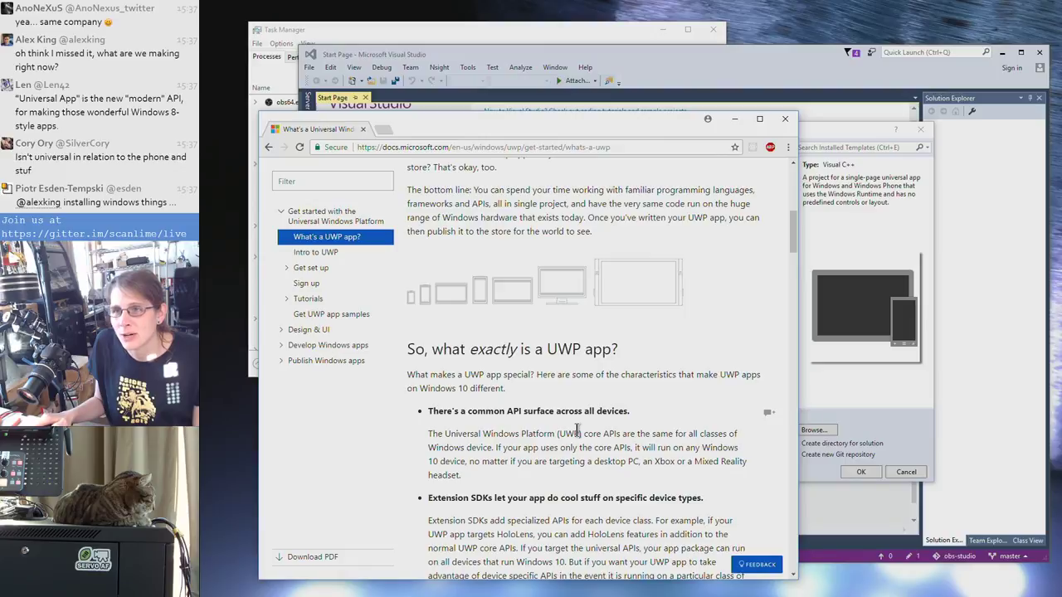
pyautogui.scroll(-6, 577, 430)
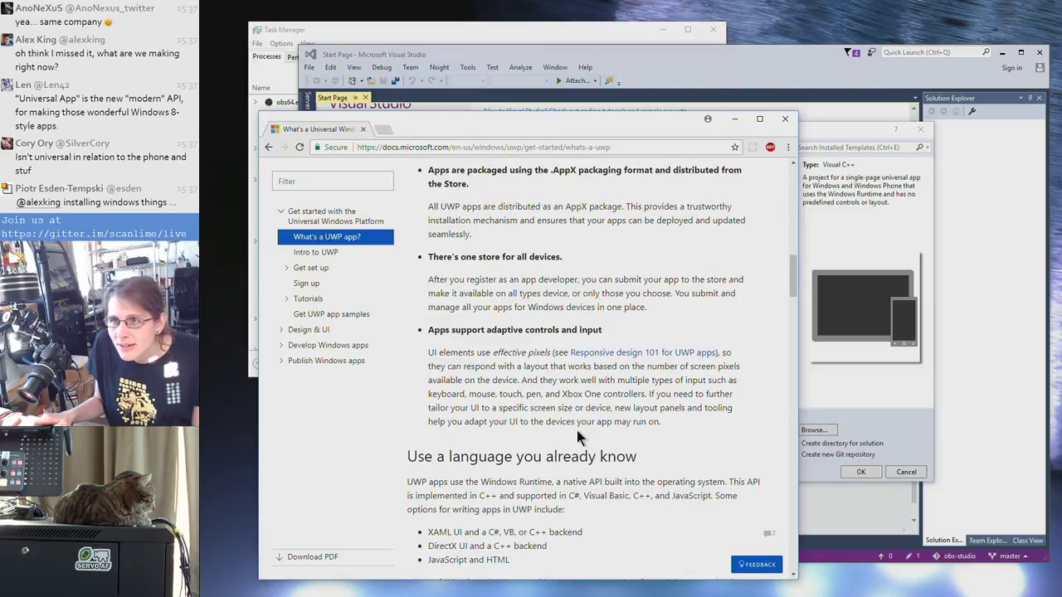
pyautogui.scroll(-3, 402, 412)
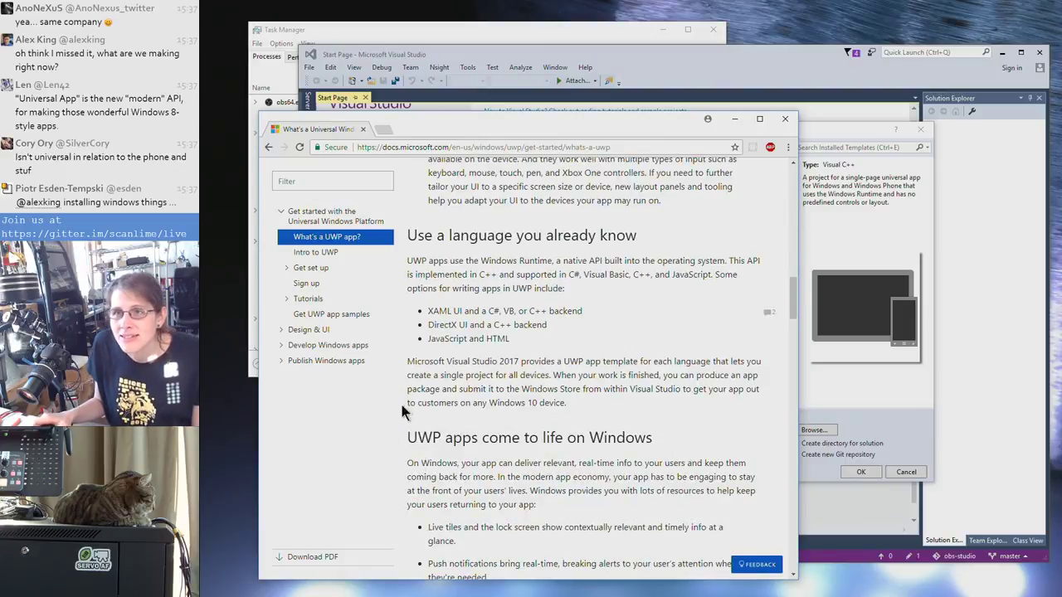
pyautogui.scroll(2, 337, 255)
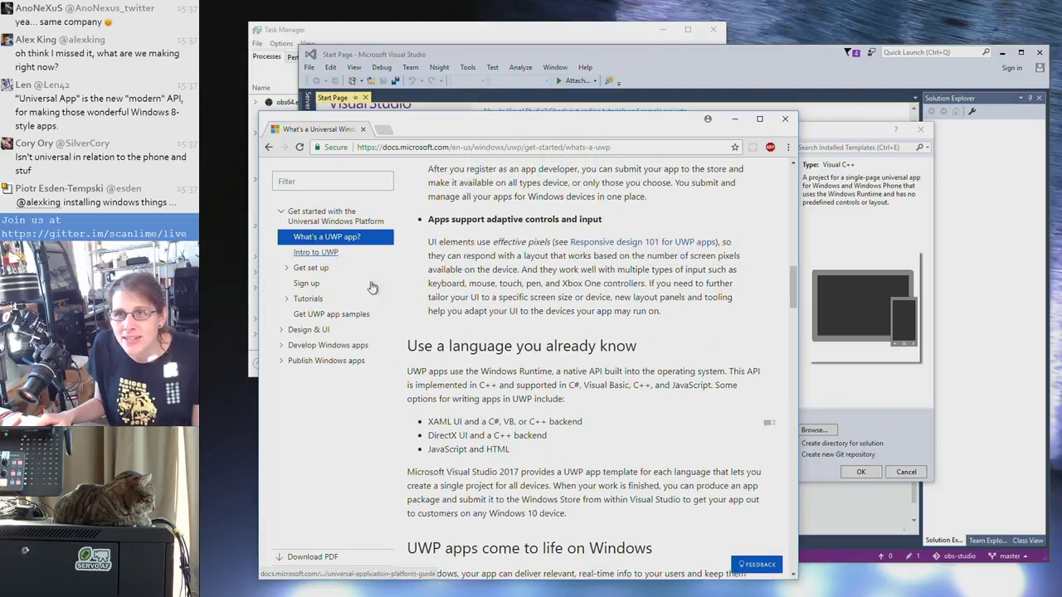
pyautogui.scroll(10, 372, 287)
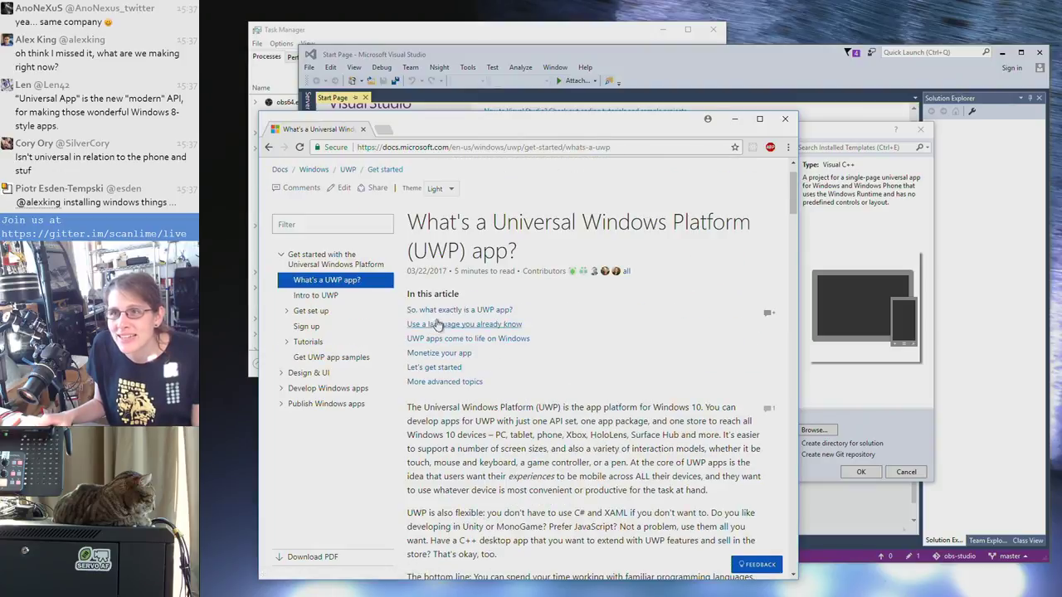
# Search the web for "uwp app binaries" and open the Microsoft Docs result on packaging UWP apps
pyautogui.click(476, 147)
pyautogui.write('uw')
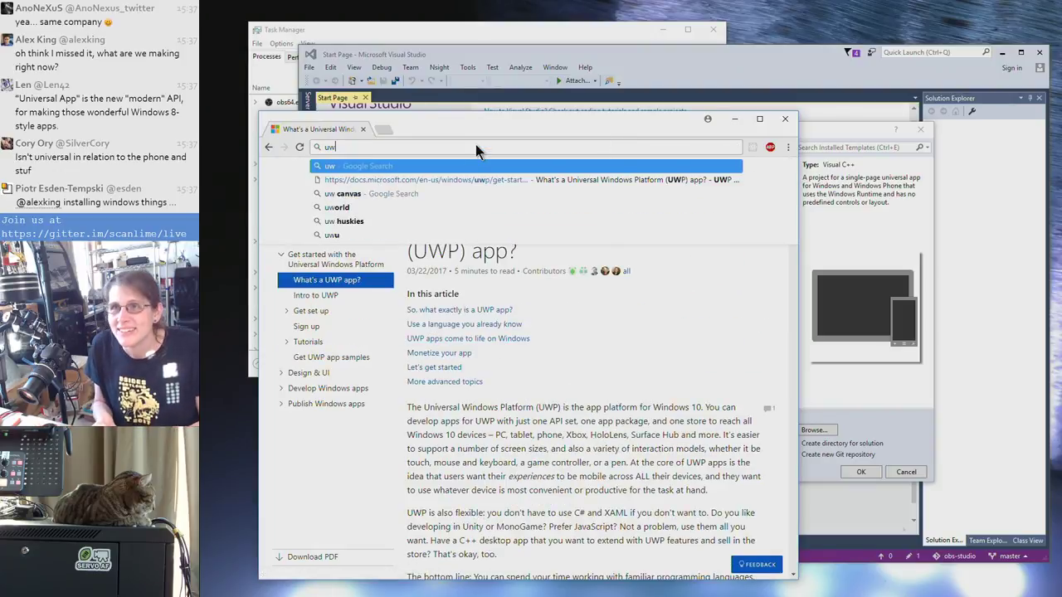
pyautogui.write('p app binaries')
pyautogui.press('Return')
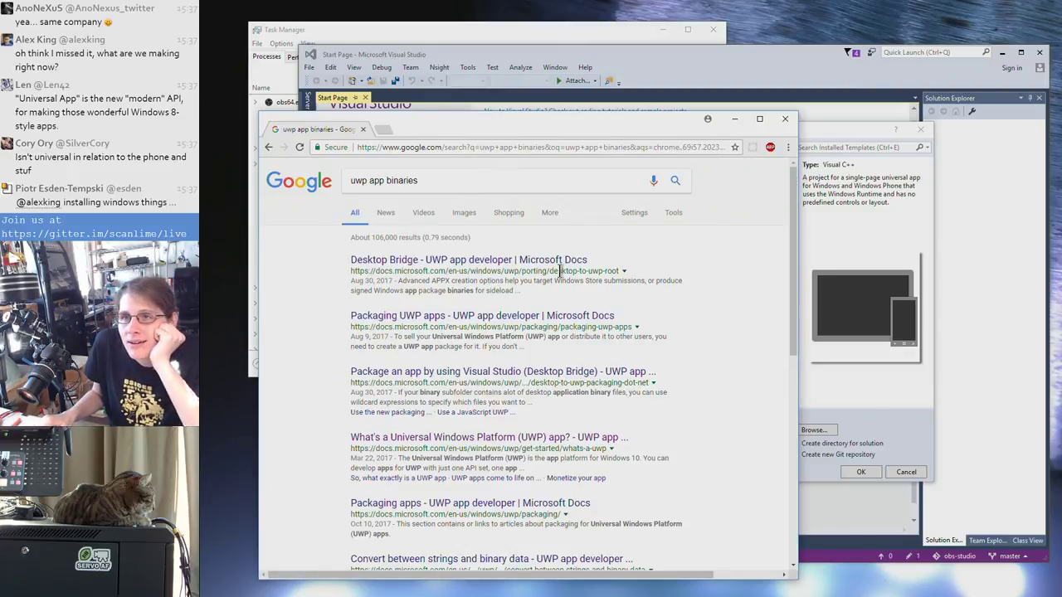
pyautogui.click(555, 317)
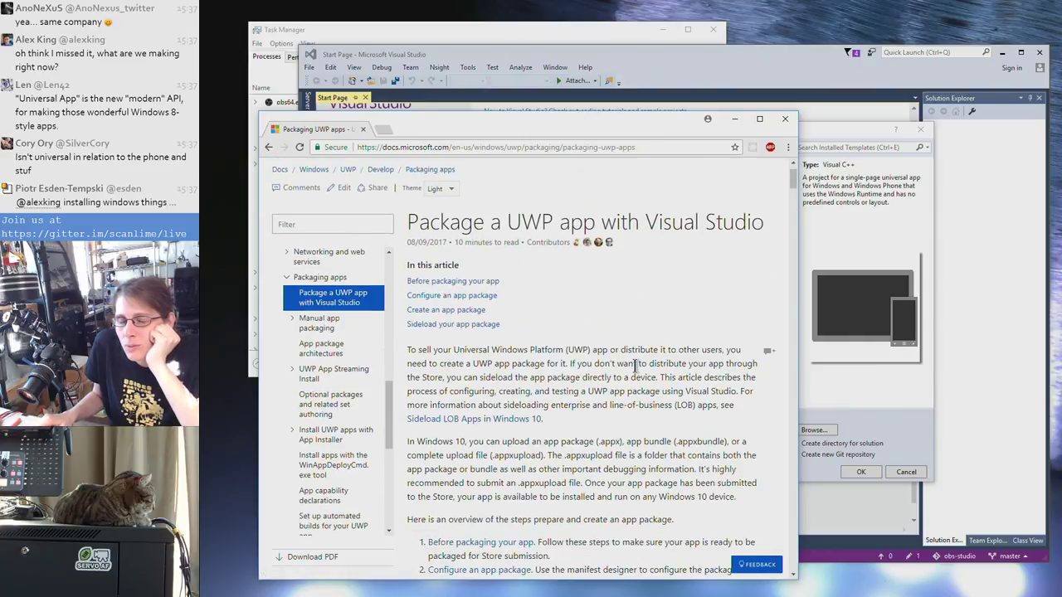
# Read the packaging article's overview and its "Before packaging your app" section, including the .NET Native compatibility item
pyautogui.scroll(-1, 635, 365)
pyautogui.scroll(-1, 623, 407)
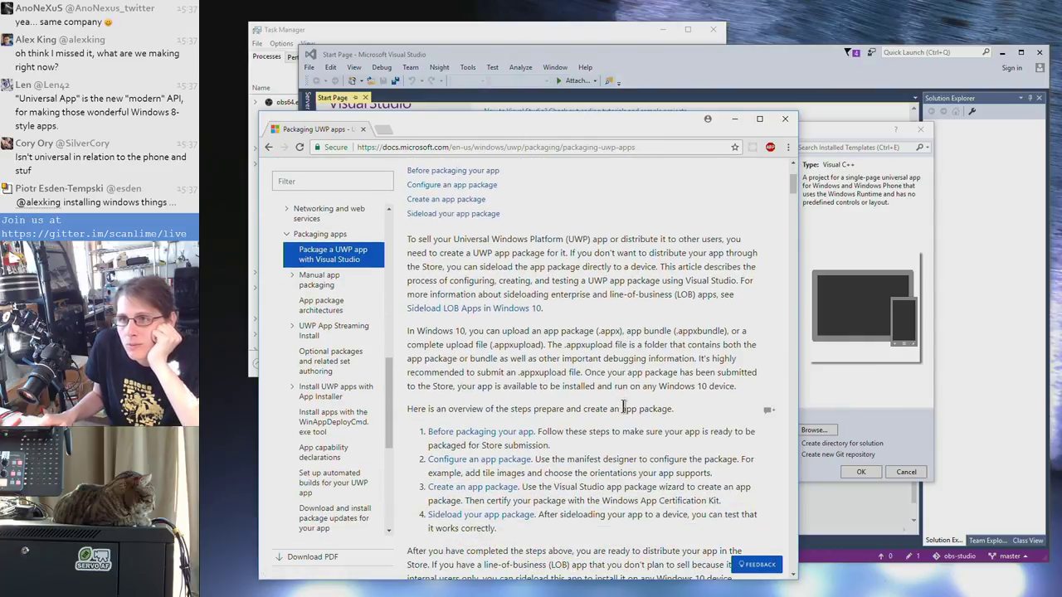
pyautogui.scroll(-2, 622, 408)
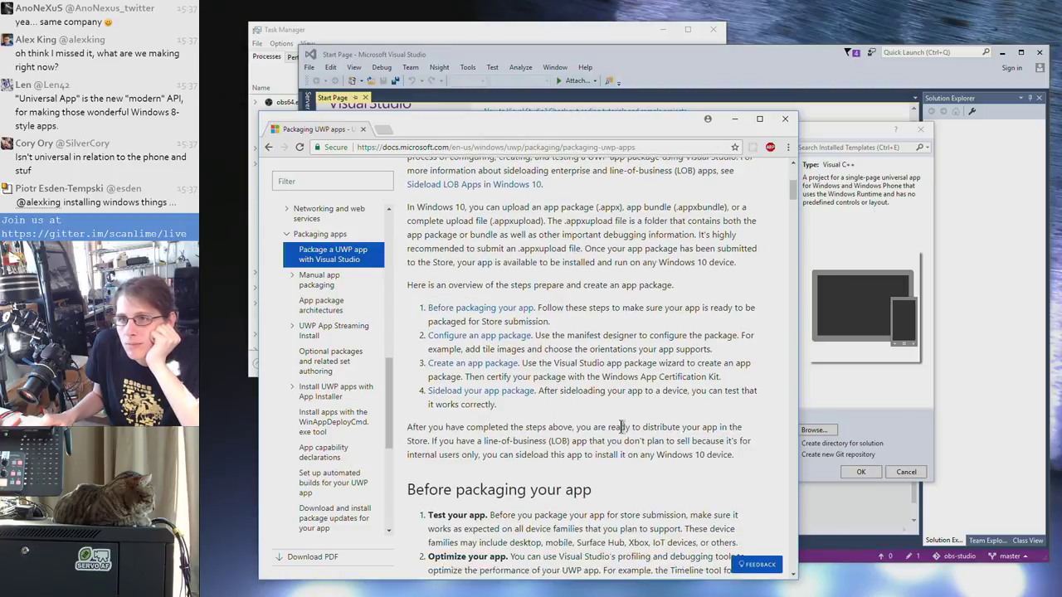
pyautogui.scroll(-2, 622, 427)
pyautogui.scroll(-1, 622, 432)
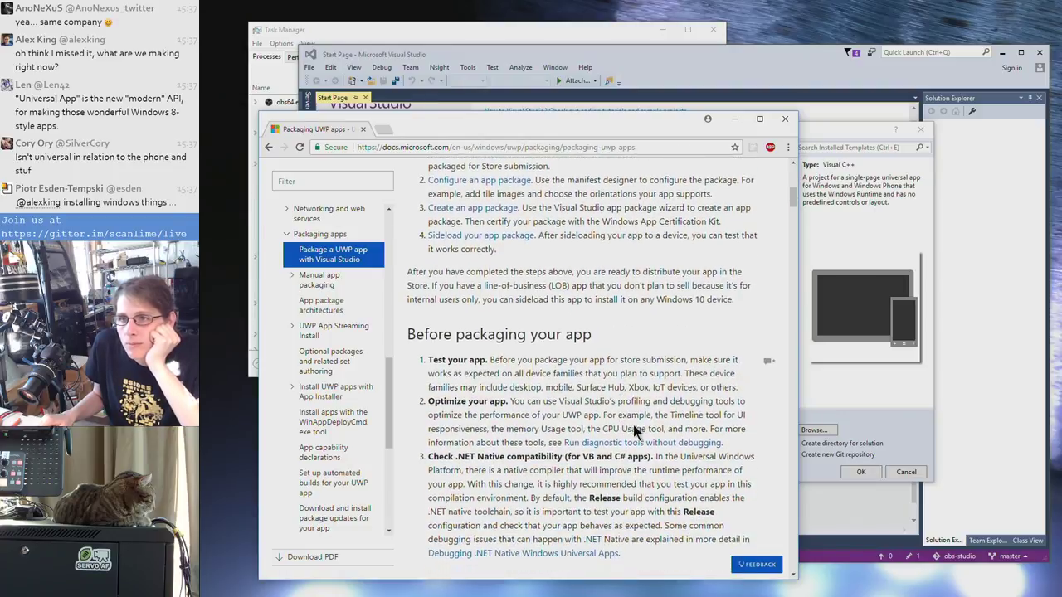
pyautogui.scroll(-1, 643, 444)
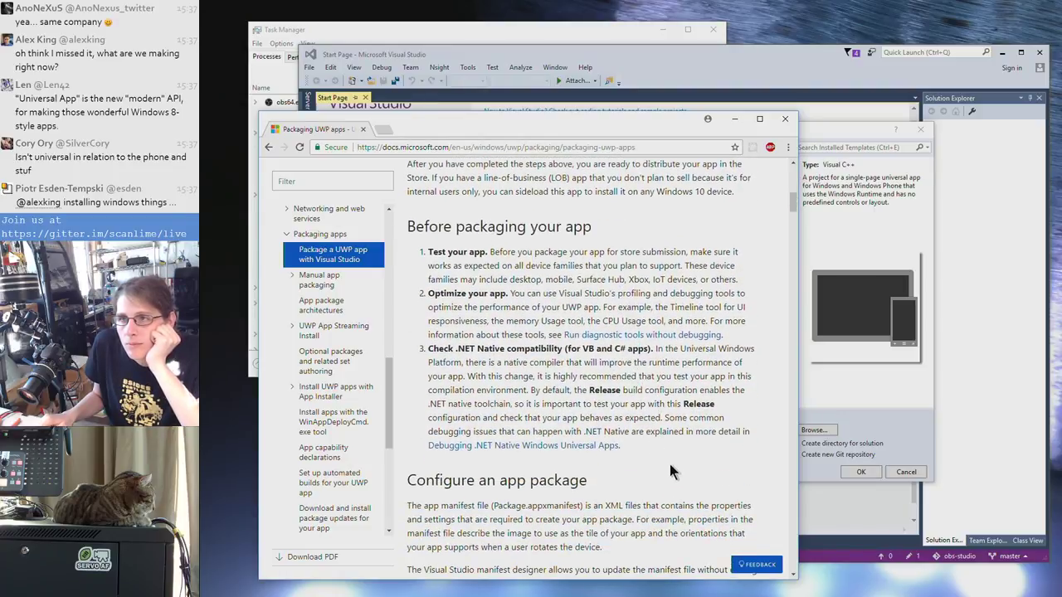
pyautogui.moveTo(676, 471); pyautogui.dragTo(476, 352)
pyautogui.click(476, 356)
pyautogui.scroll(-1, 577, 419)
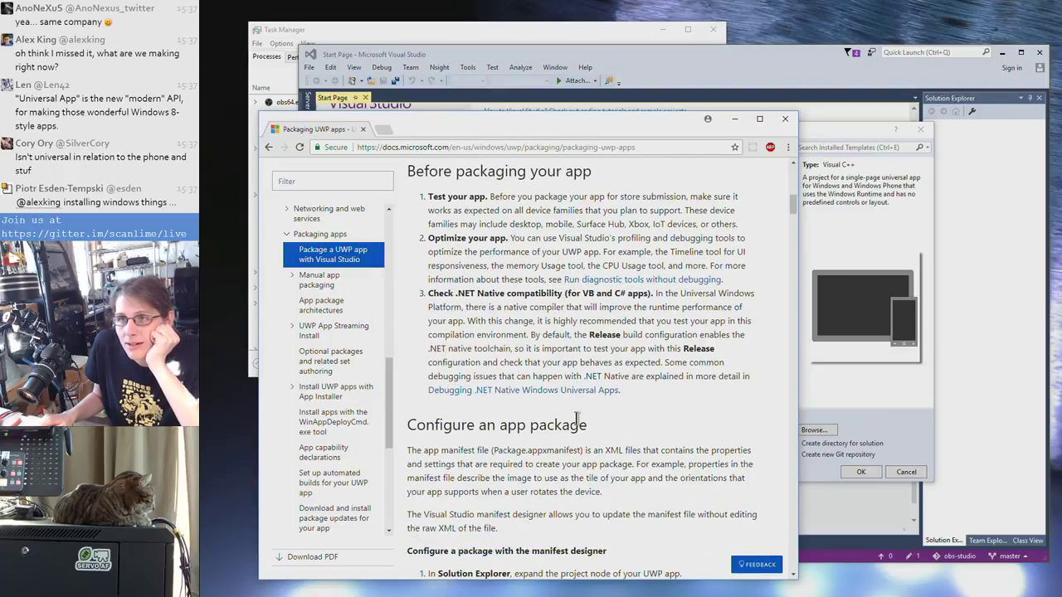
pyautogui.moveTo(444, 294); pyautogui.dragTo(627, 399)
pyautogui.click(663, 410)
pyautogui.scroll(-1, 651, 415)
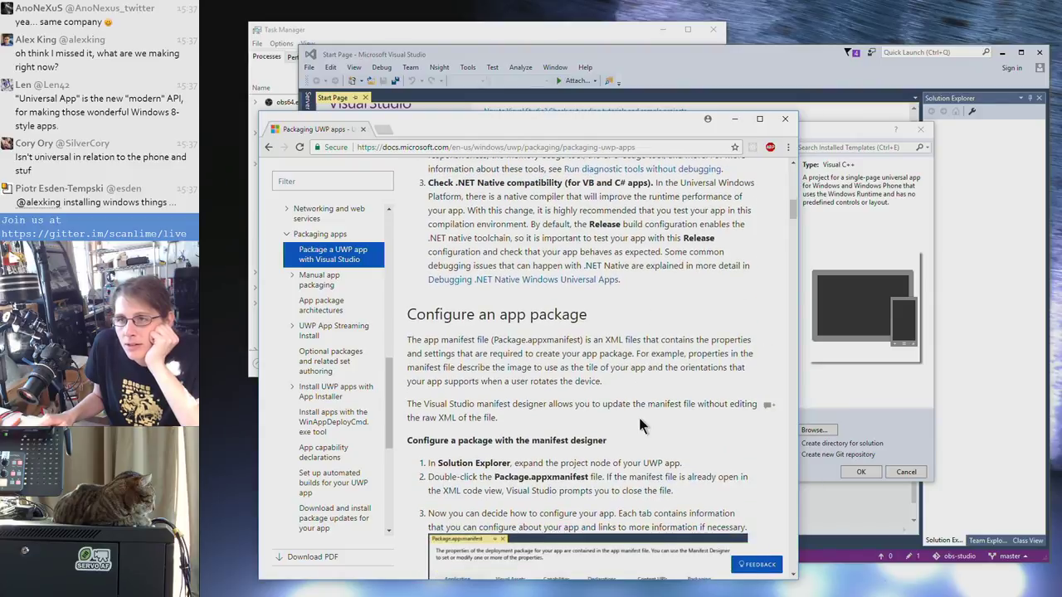
# Examine the packaging article's sections on configuring the manifest, creating an app package and validating it
pyautogui.scroll(-1, 638, 415)
pyautogui.scroll(-3, 606, 378)
pyautogui.scroll(-1, 611, 332)
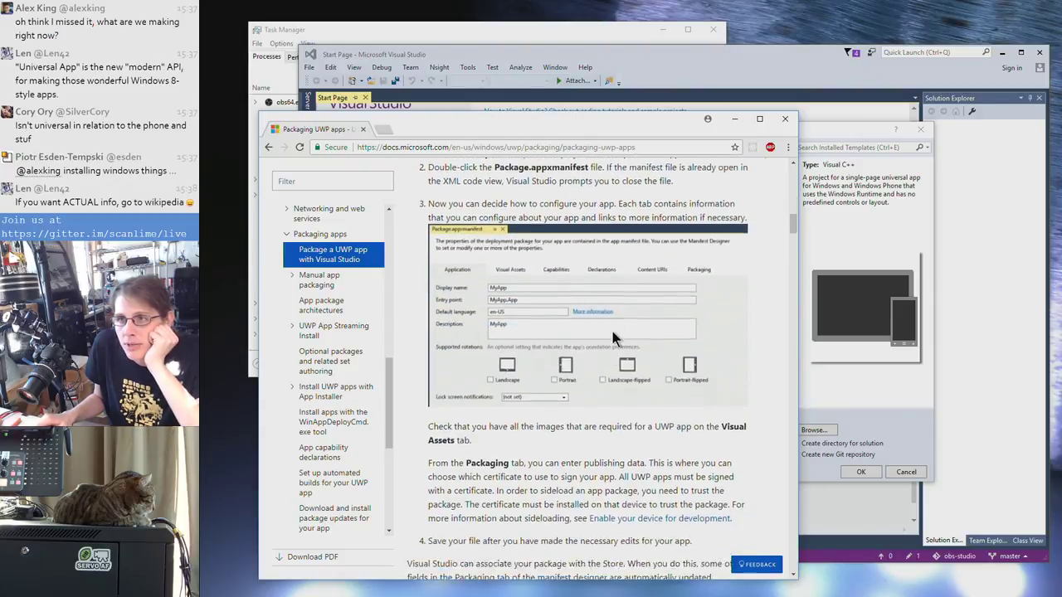
pyautogui.scroll(1, 614, 339)
pyautogui.scroll(-5, 613, 336)
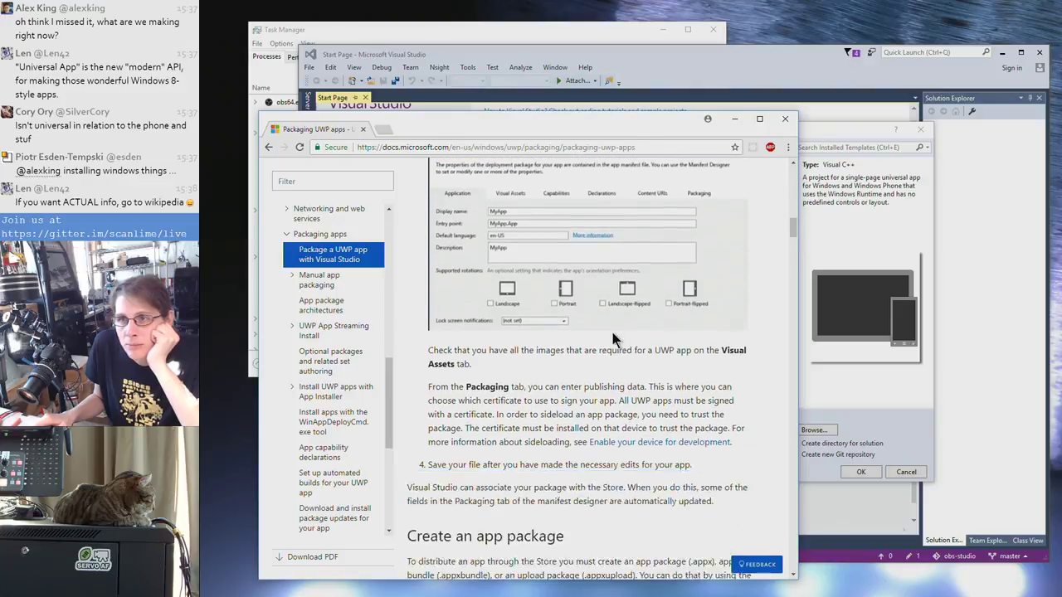
pyautogui.scroll(-9, 610, 329)
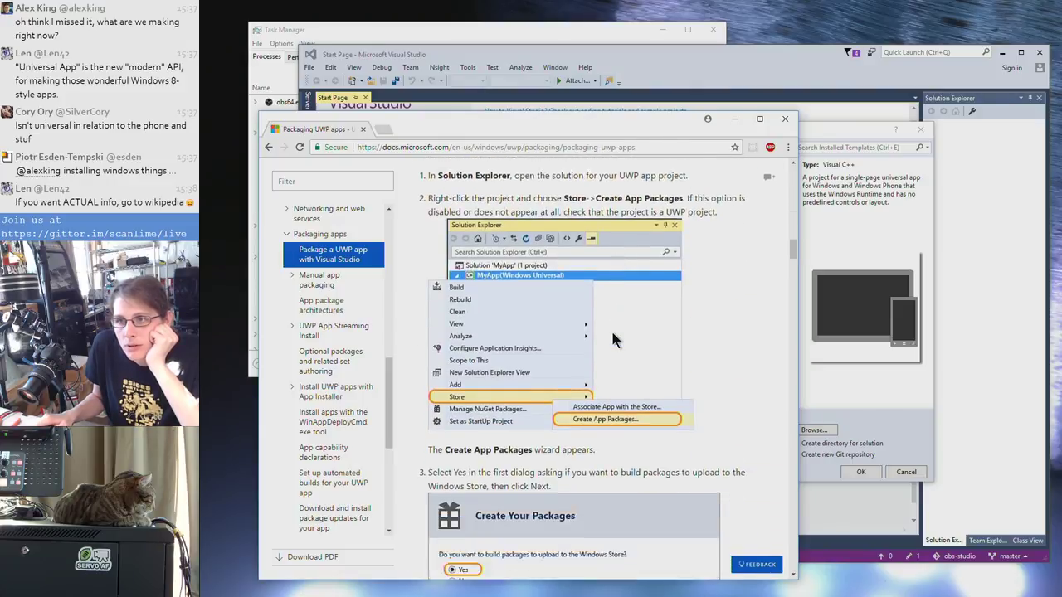
pyautogui.scroll(-4, 548, 262)
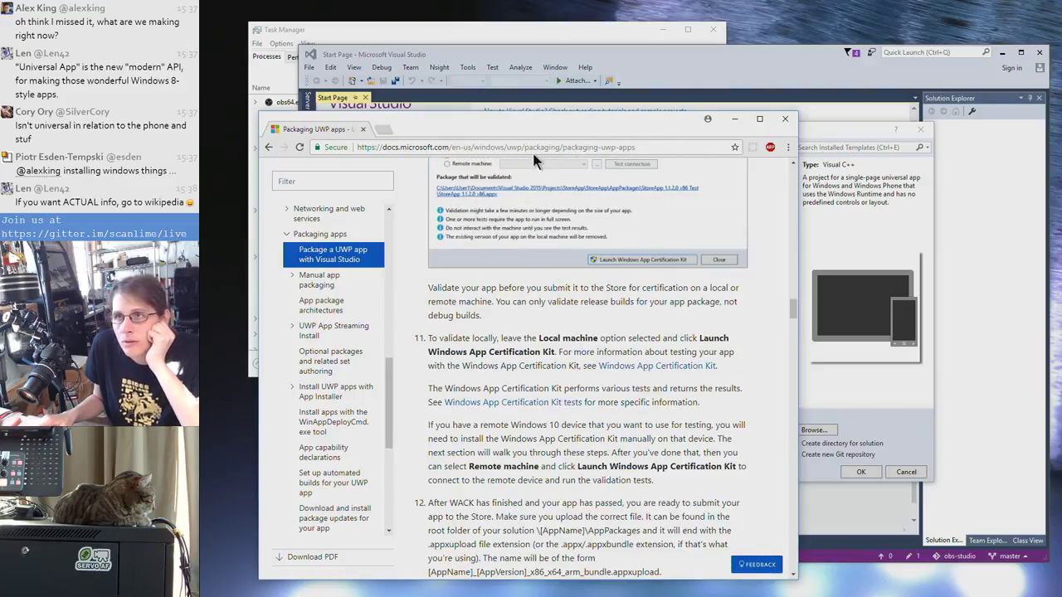
# Search the web for "c++ uwp app build target" and look over the results
pyautogui.click(532, 147)
pyautogui.write('c++ uwp app build target')
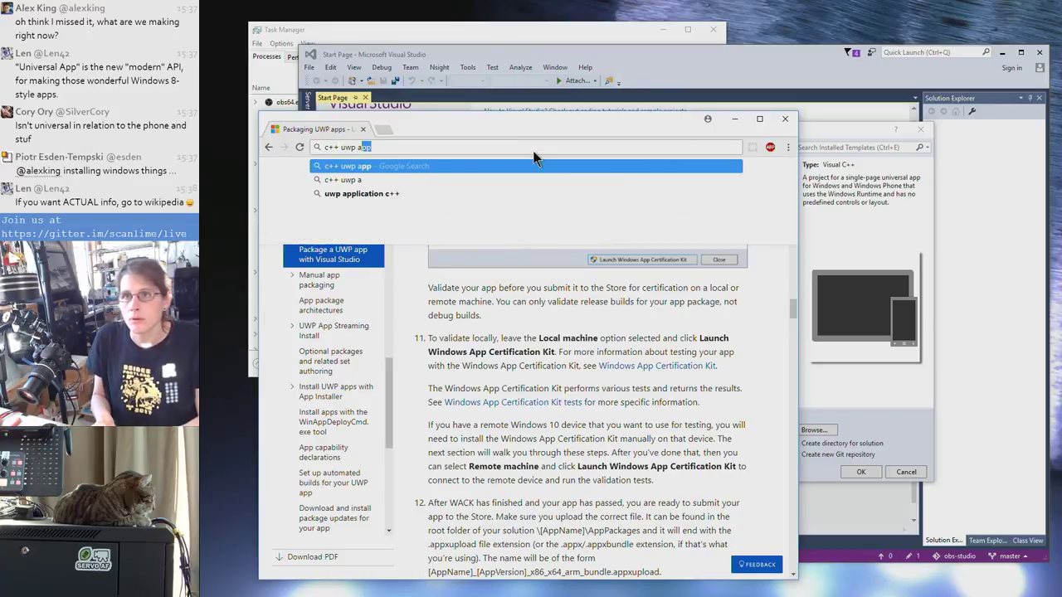
pyautogui.press('Return')
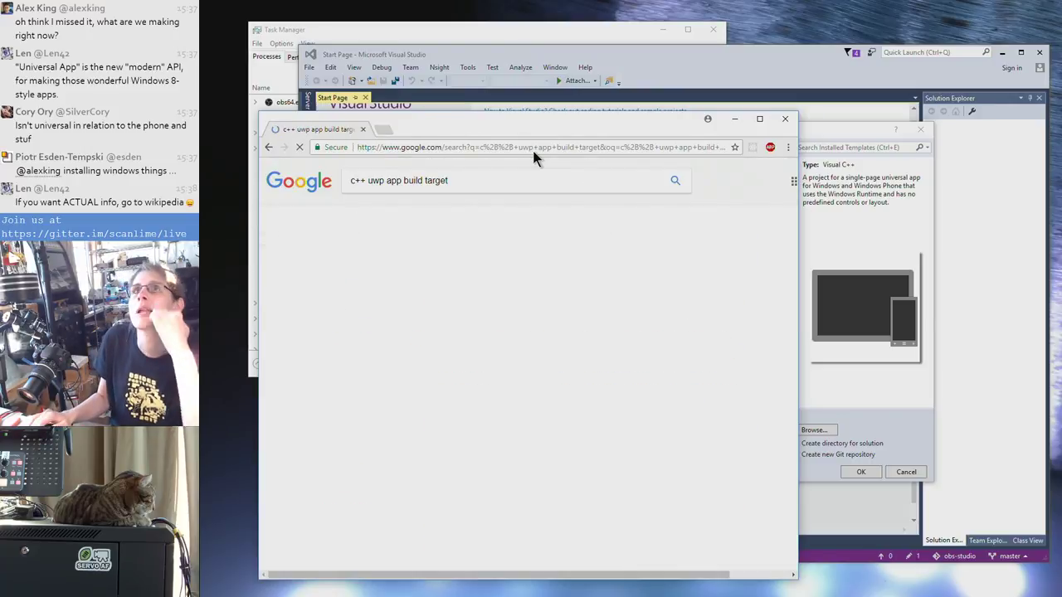
pyautogui.scroll(-1, 620, 348)
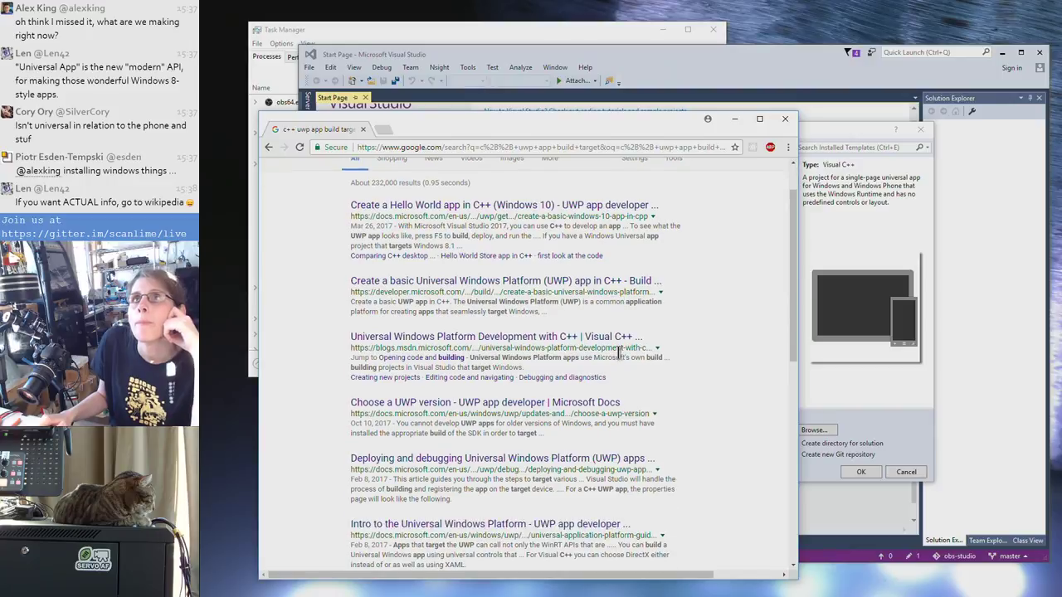
pyautogui.scroll(1, 619, 354)
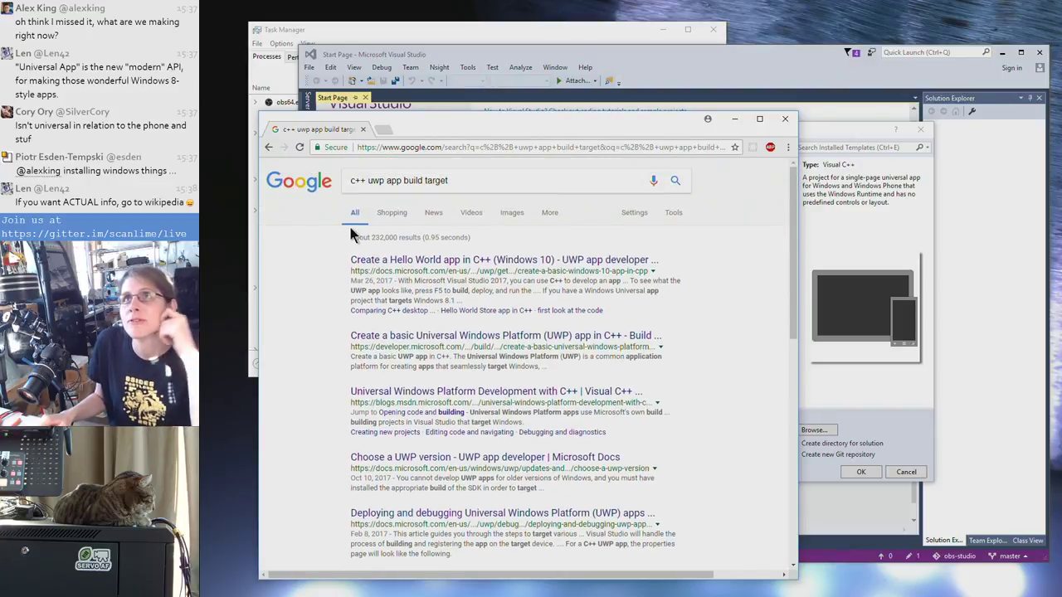
# Search the web for "wikipedia uwp" and open the Wikipedia article on Universal Windows Platform
pyautogui.click(424, 147)
pyautogui.write('wikipedia uwp')
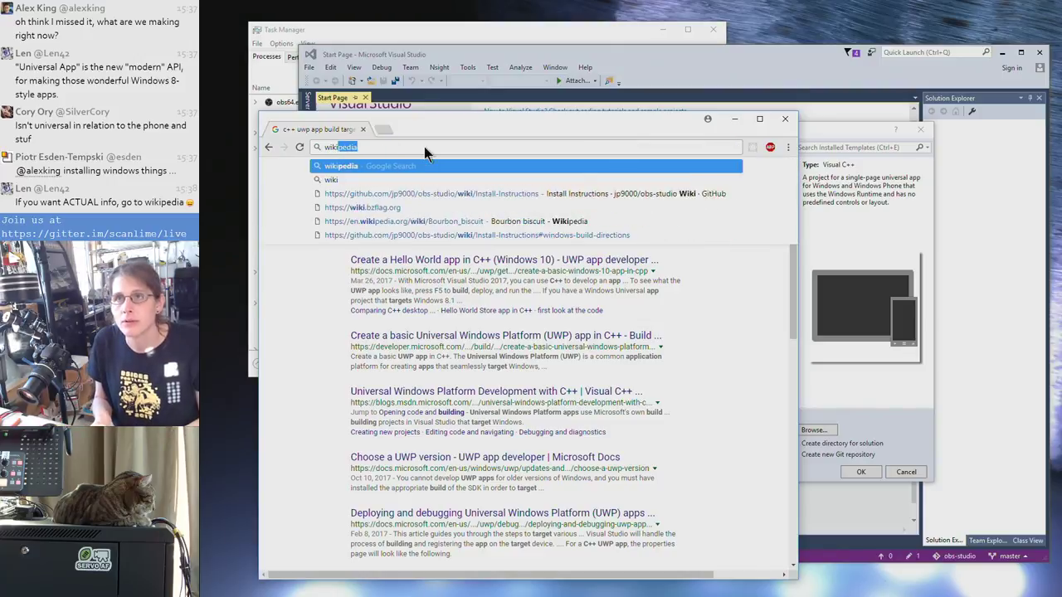
pyautogui.press('Return')
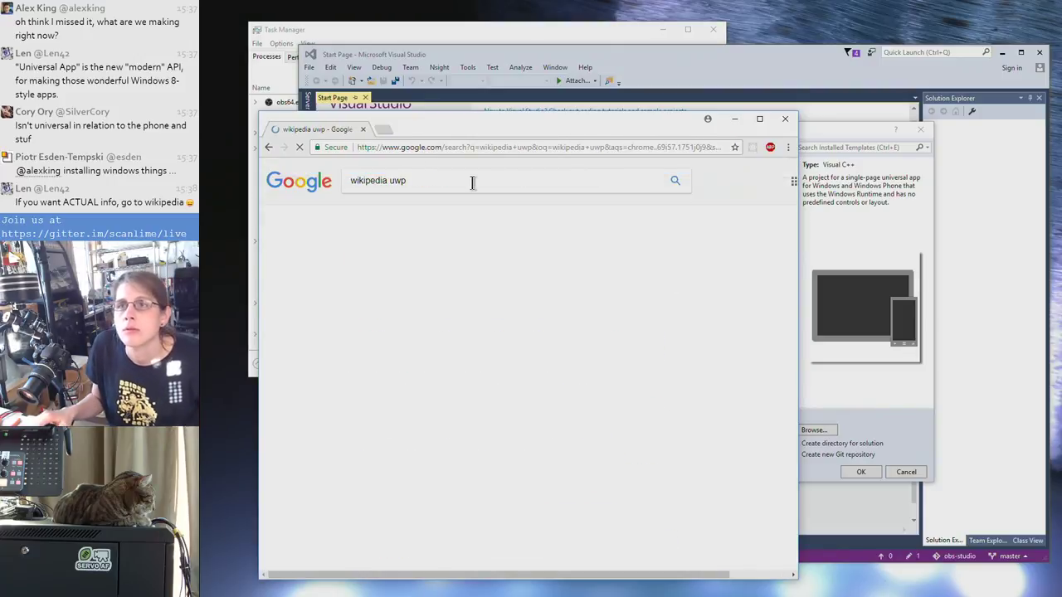
pyautogui.click(463, 262)
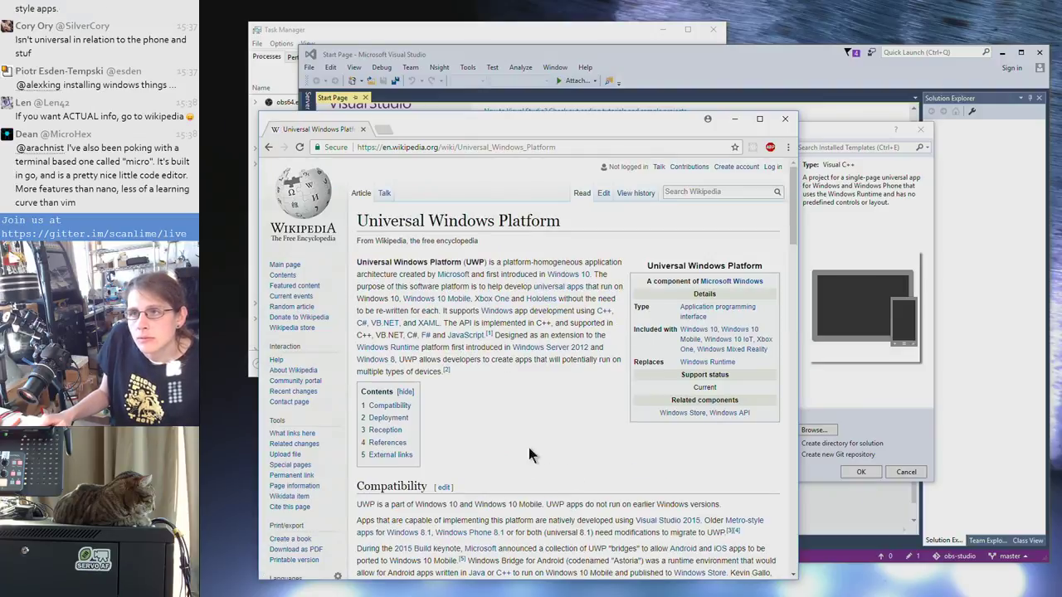
# Read the Wikipedia article's introduction and its Compatibility section
pyautogui.moveTo(500, 262); pyautogui.dragTo(590, 262)
pyautogui.click(610, 257)
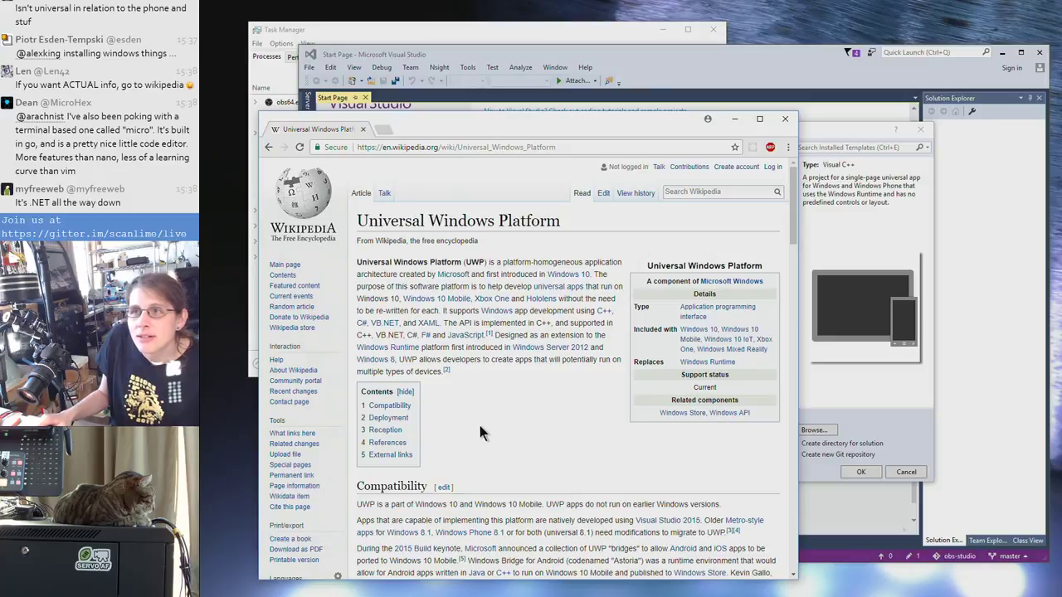
pyautogui.scroll(-3, 579, 471)
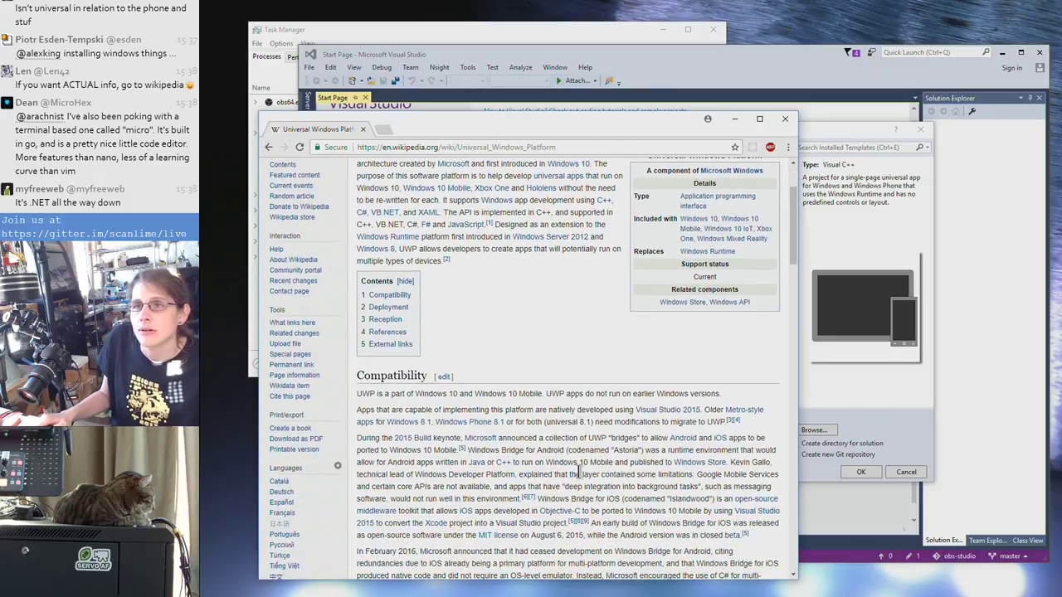
pyautogui.scroll(-1, 579, 471)
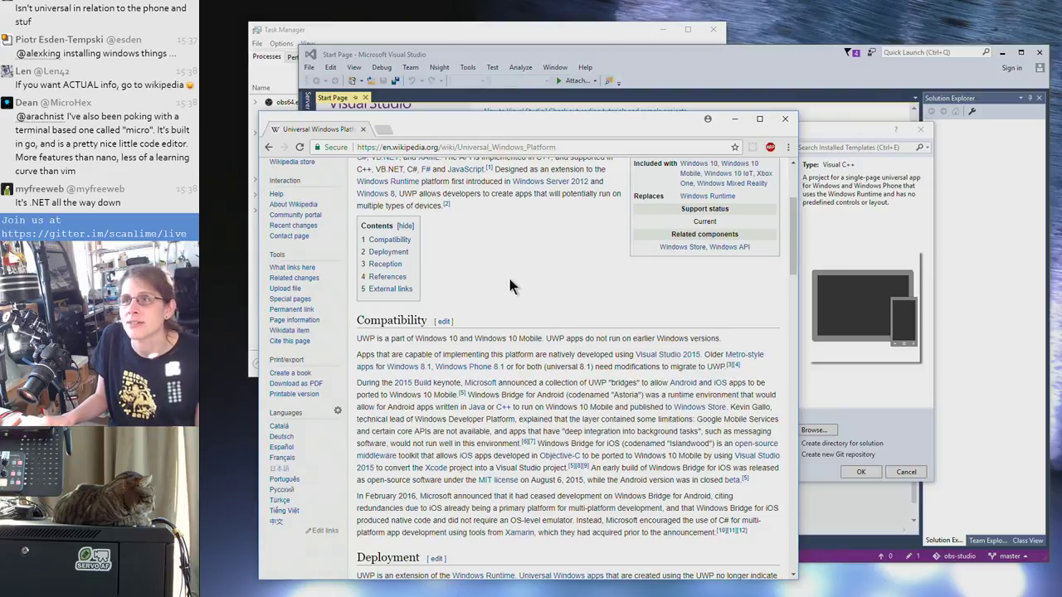
# Read the UWP article's Deployment and Reception sections and open the linked Windows Runtime article in a new tab
pyautogui.scroll(-1, 508, 277)
pyautogui.scroll(-2, 509, 281)
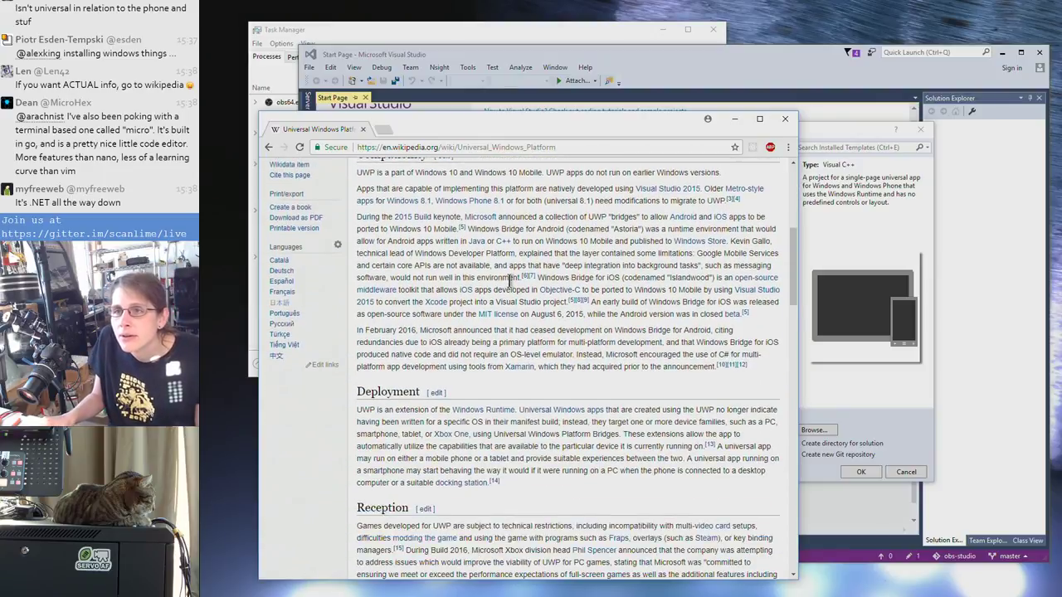
pyautogui.rightClick(491, 410)
pyautogui.click(501, 416)
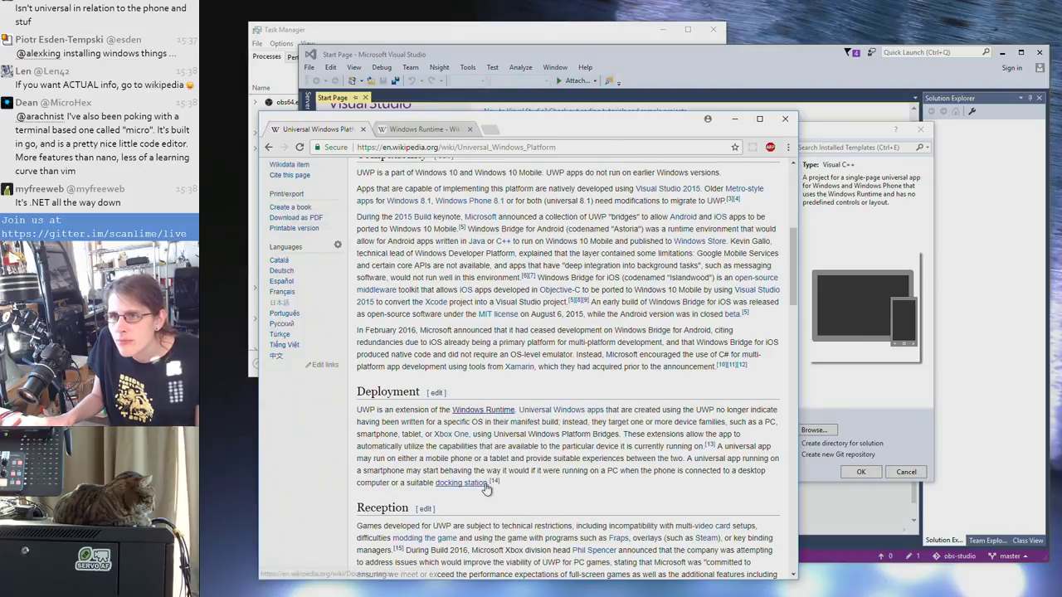
pyautogui.scroll(-2, 473, 456)
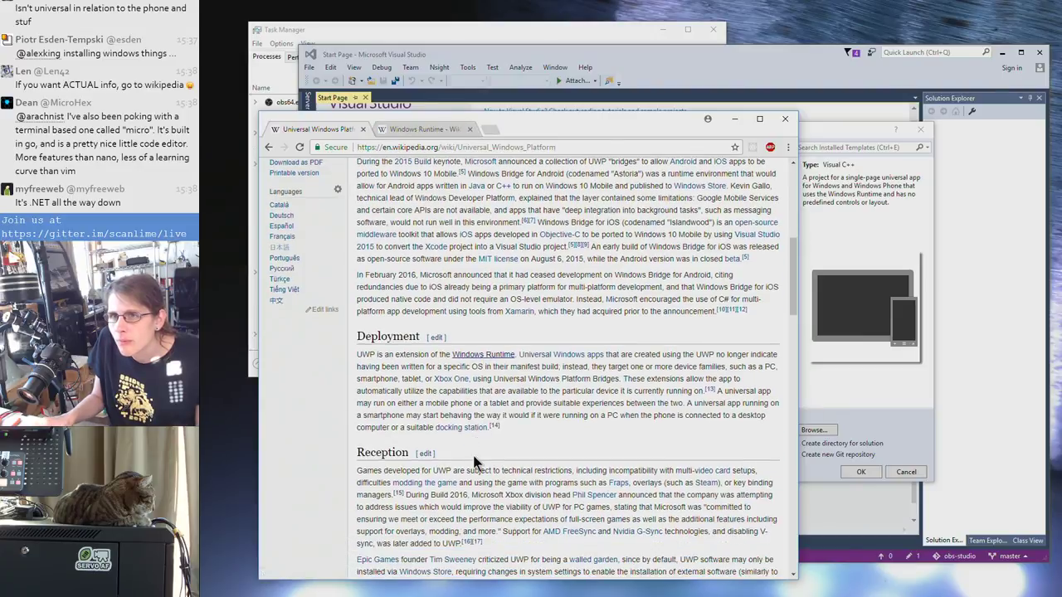
pyautogui.scroll(-4, 473, 456)
# Switch to the Windows Runtime article and read its introduction, Technology, Metadata and Type system sections
pyautogui.click(423, 129)
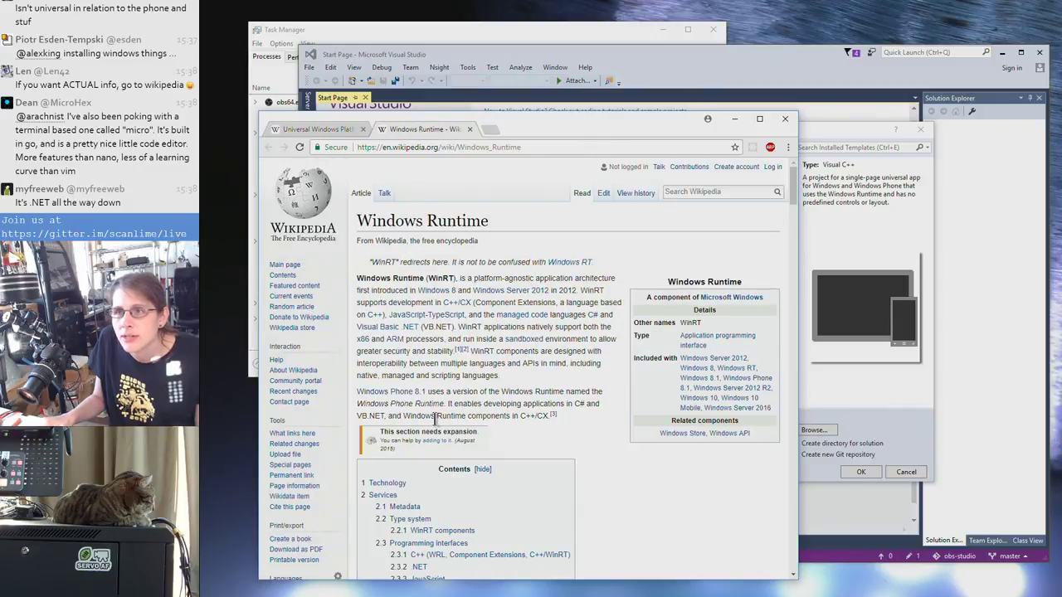
pyautogui.scroll(-1, 435, 419)
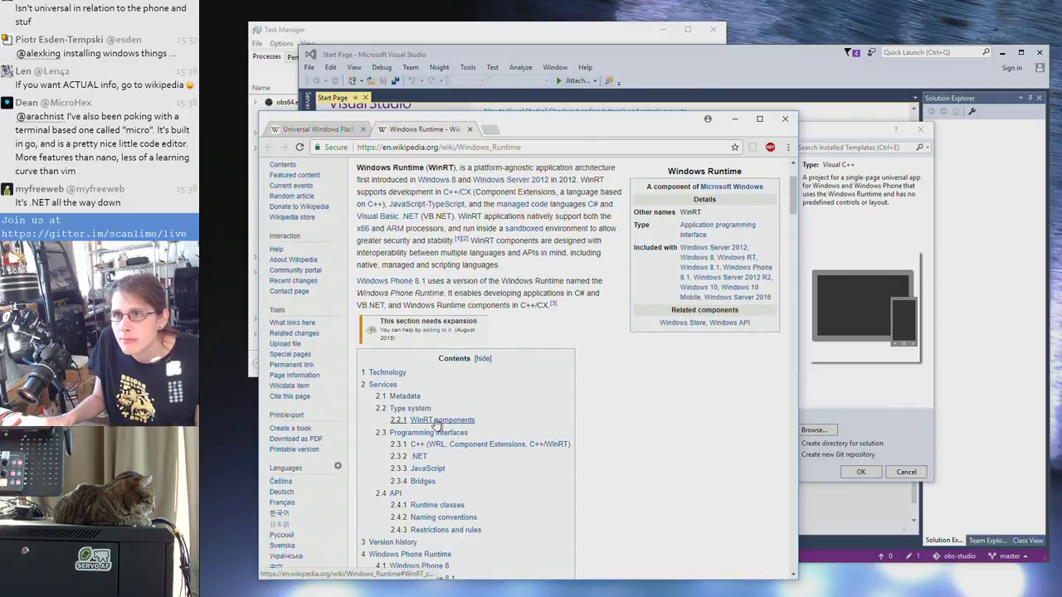
pyautogui.scroll(-4, 435, 421)
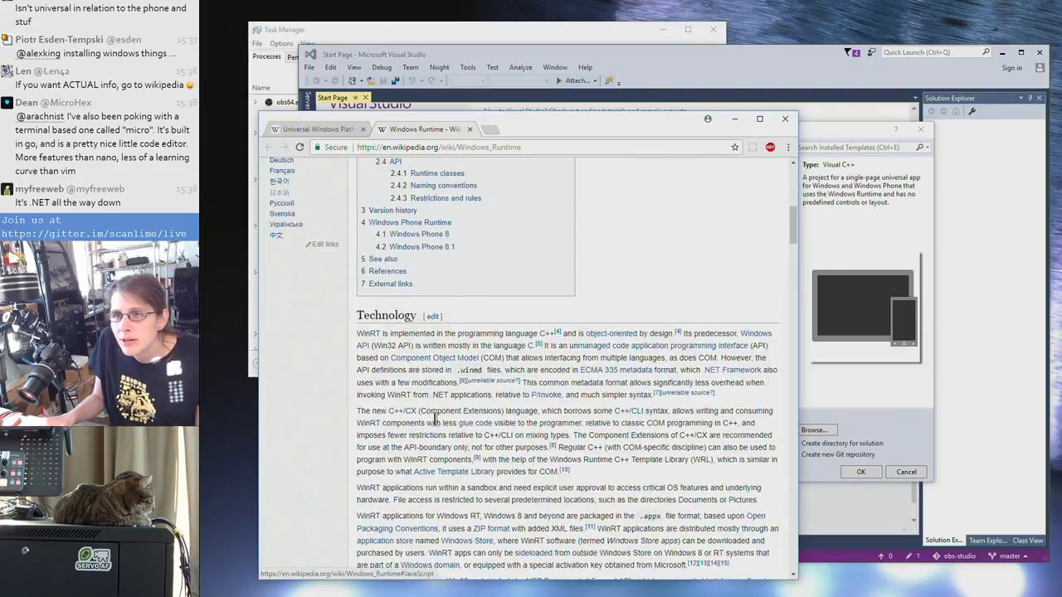
pyautogui.scroll(-6, 432, 421)
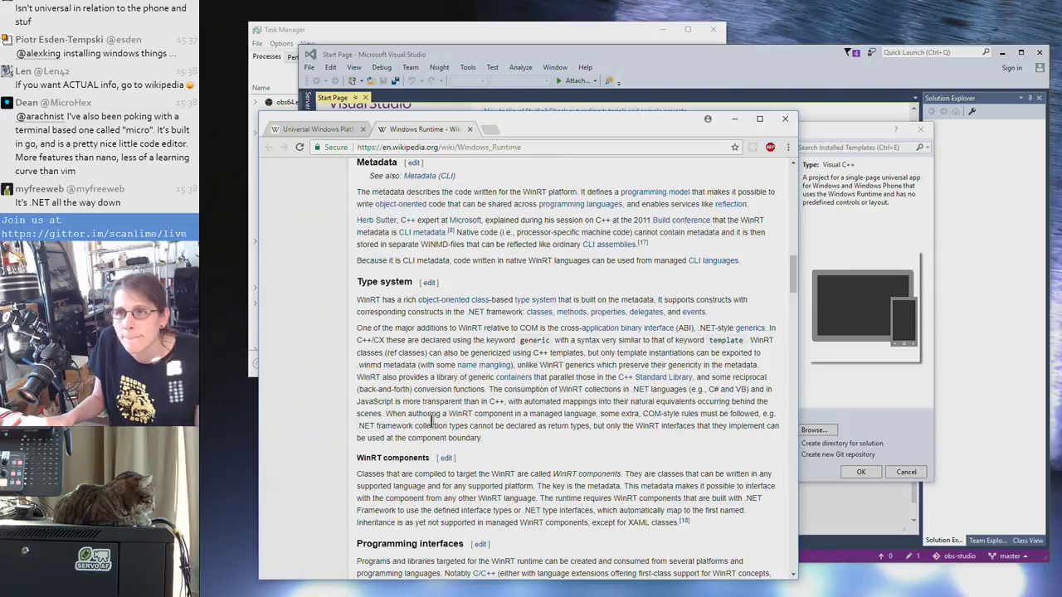
pyautogui.scroll(-1, 431, 421)
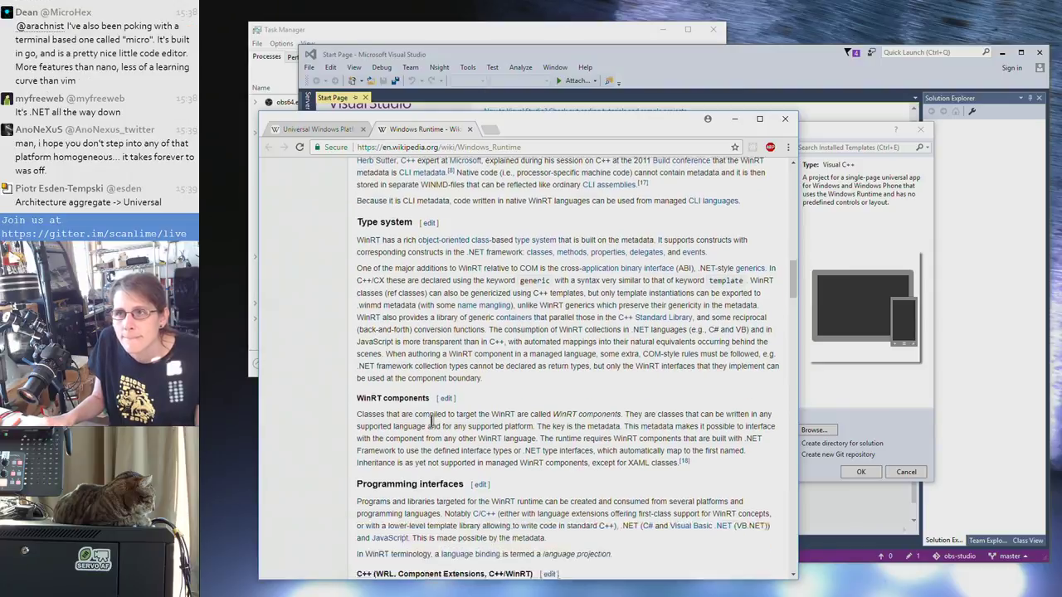
# Read the article's Programming interfaces section on C++ (WRL, Component Extensions, C++/WinRT)
pyautogui.scroll(-2, 431, 425)
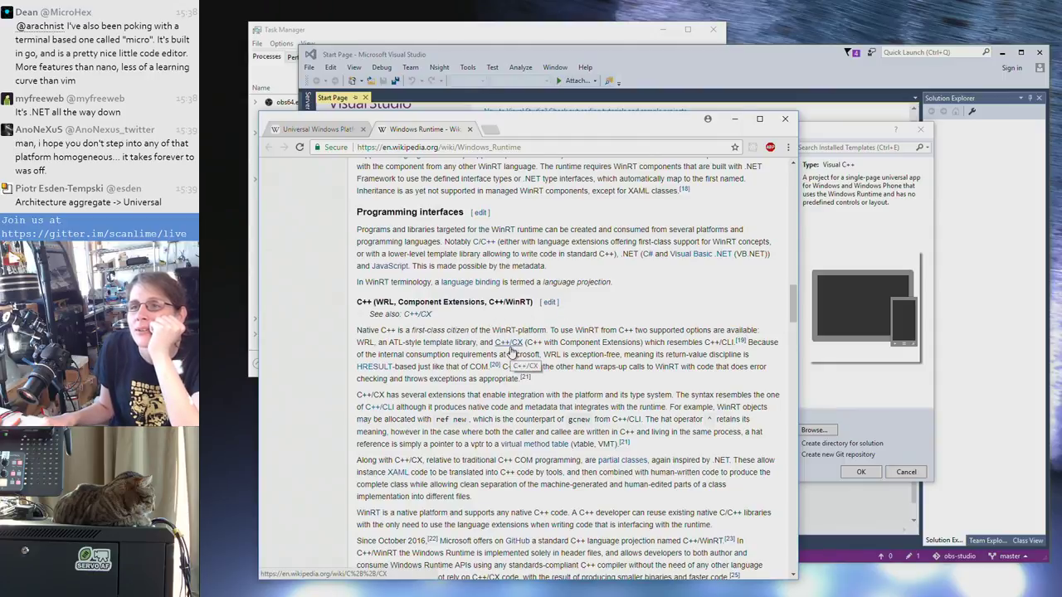
pyautogui.scroll(-1, 601, 355)
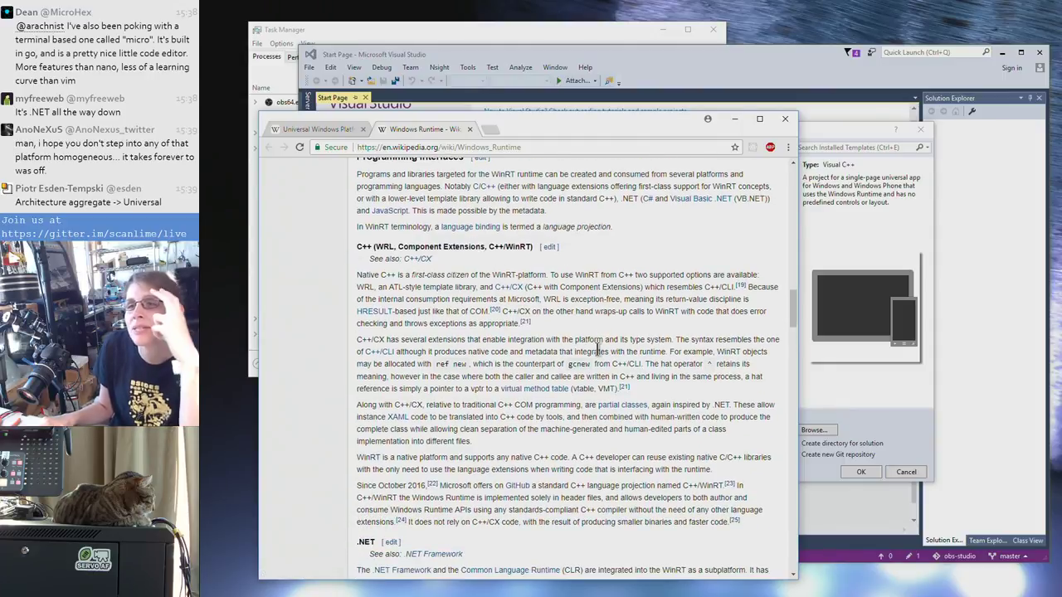
pyautogui.scroll(-1, 596, 357)
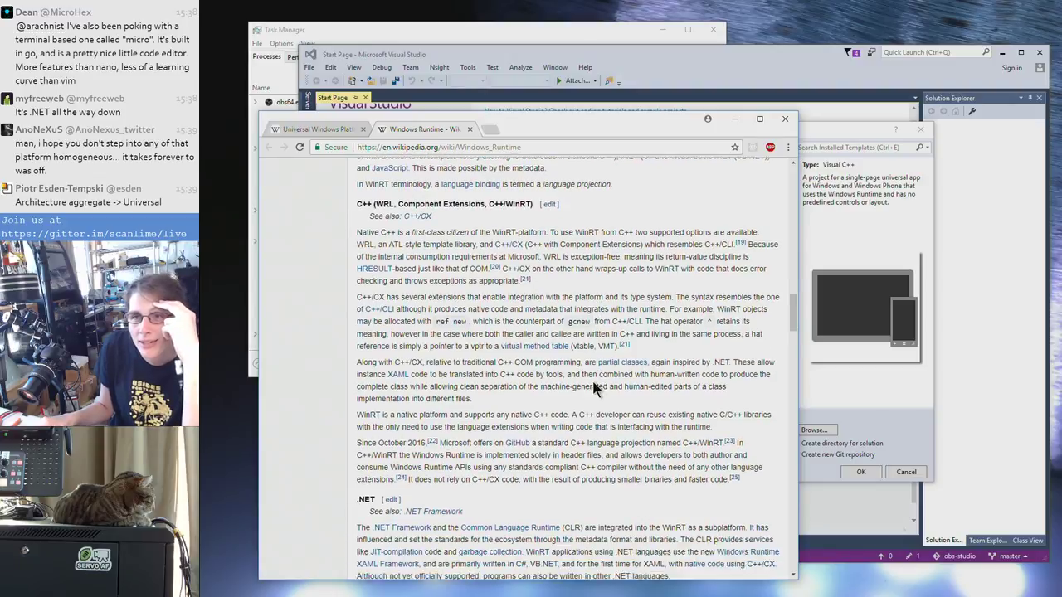
pyautogui.scroll(-1, 588, 394)
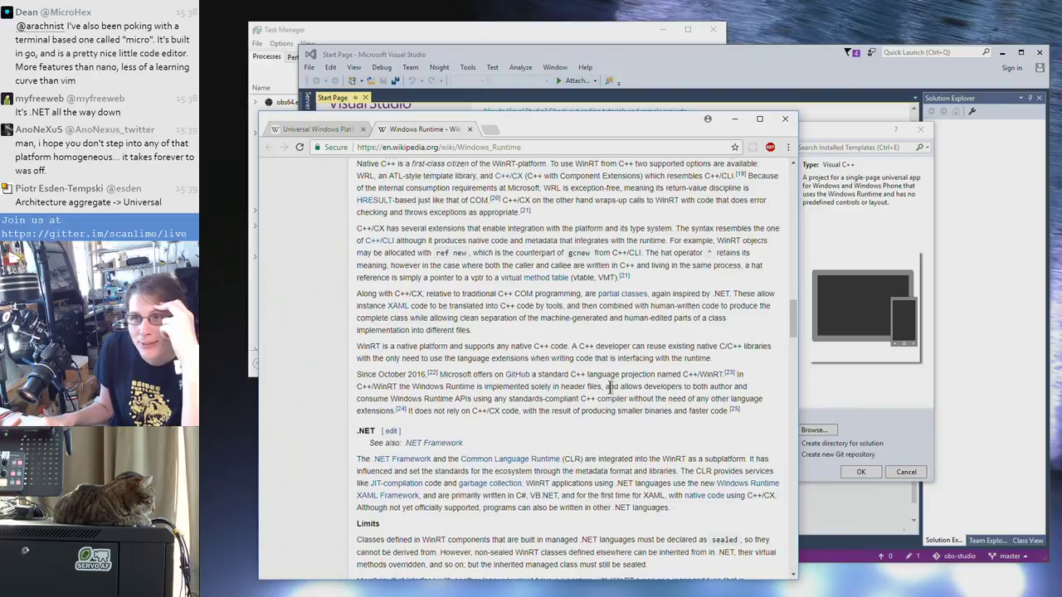
# Skim the rest of the Windows Runtime article down to its references, and close both Wikipedia tabs
pyautogui.scroll(-3, 605, 390)
pyautogui.scroll(-1, 618, 430)
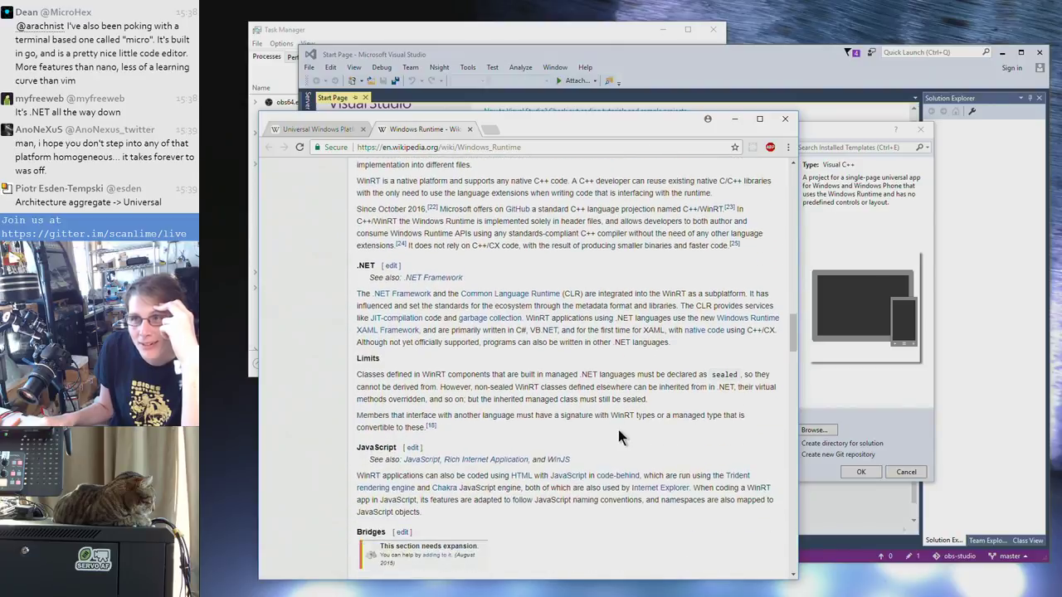
pyautogui.scroll(-12, 618, 430)
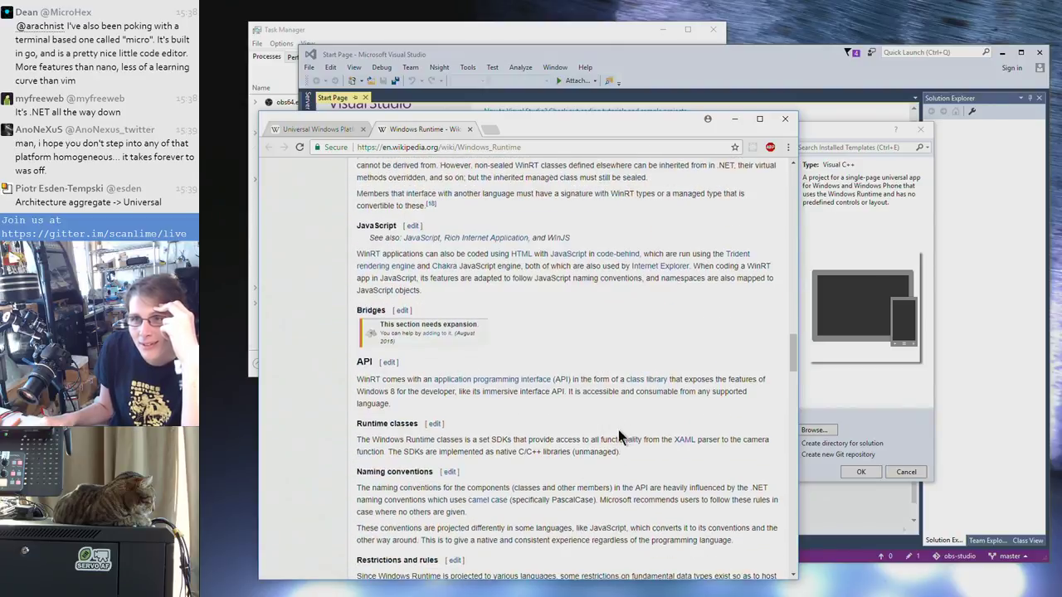
pyautogui.scroll(-15, 618, 430)
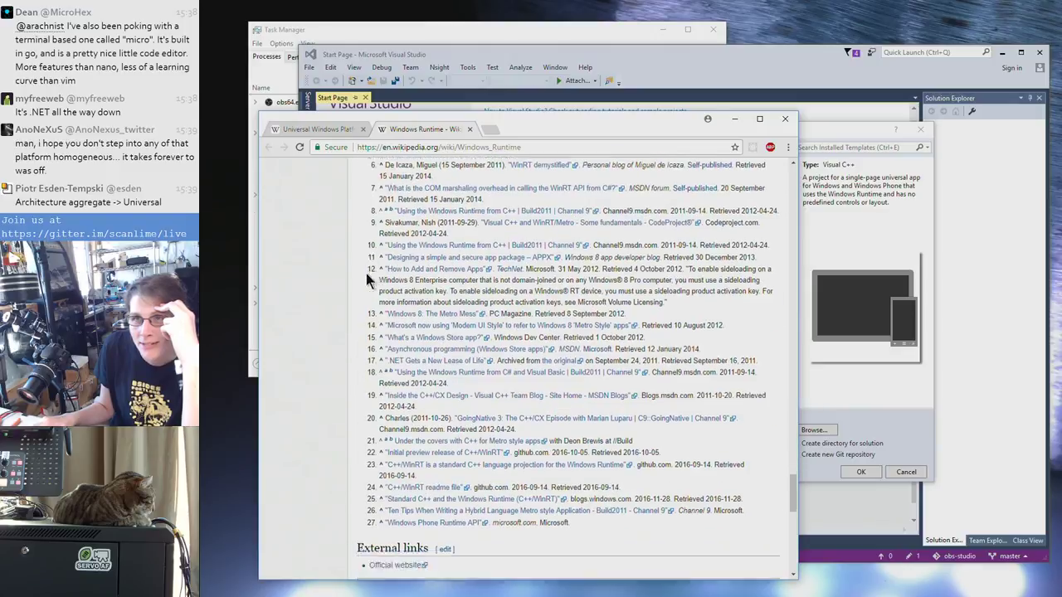
pyautogui.click(470, 130)
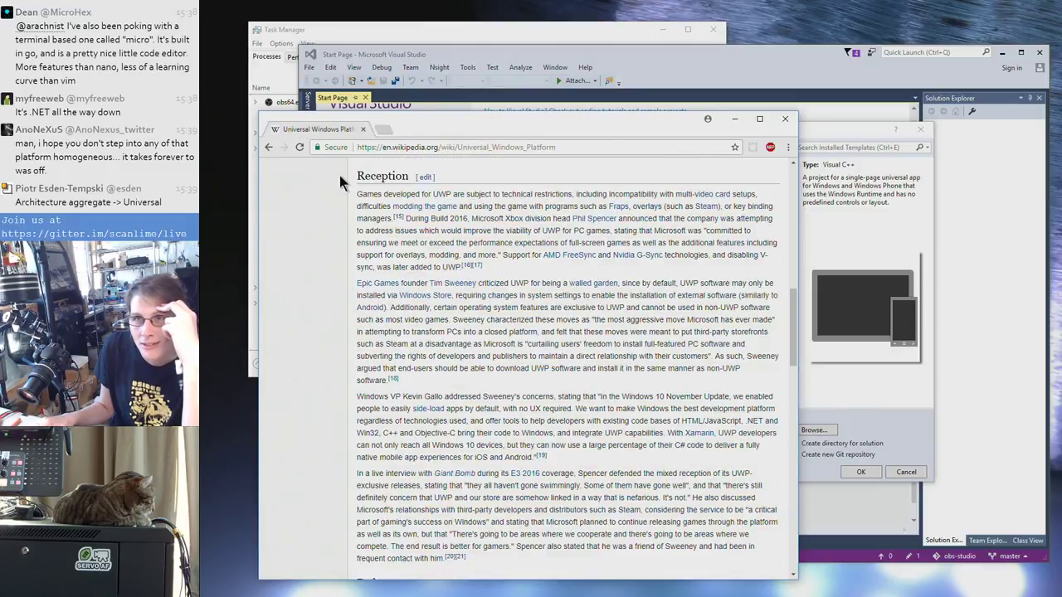
pyautogui.click(365, 130)
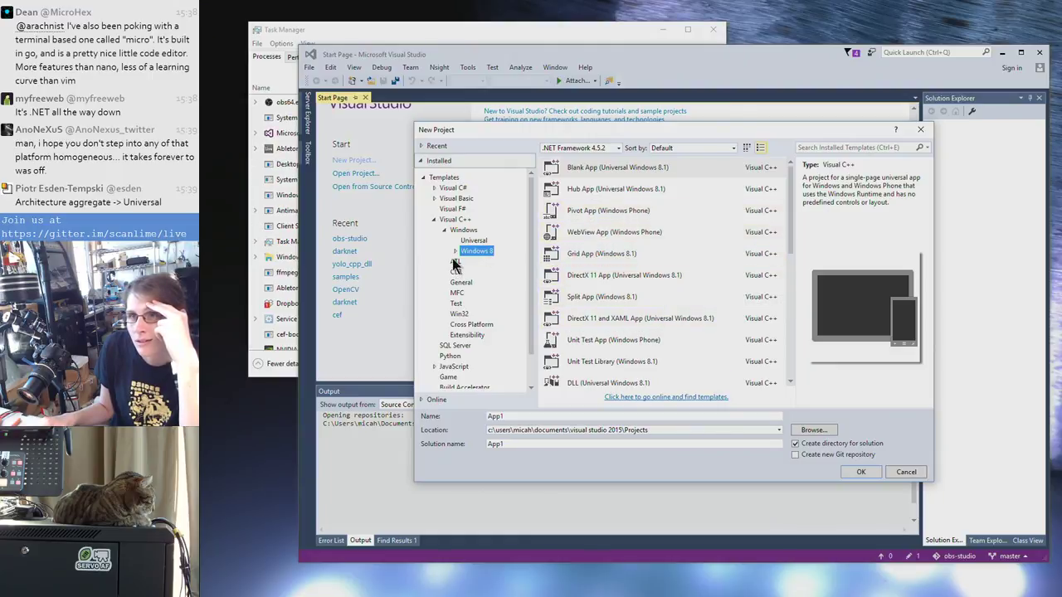
# Look through the Visual C++ Windows 8 project templates in Visual Studio's New Project dialog
pyautogui.scroll(-1, 639, 292)
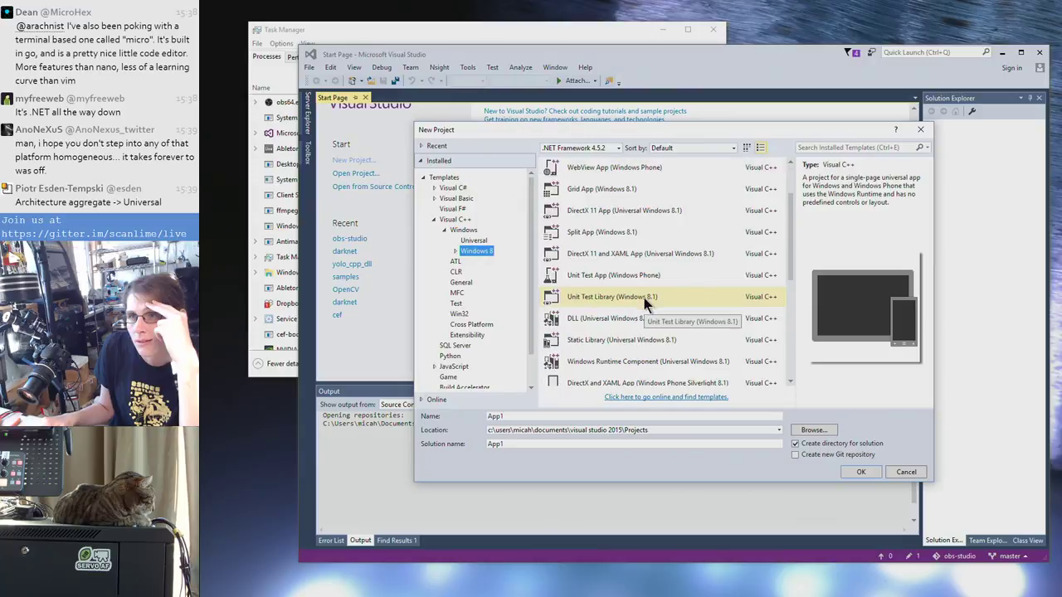
pyautogui.scroll(-5, 672, 313)
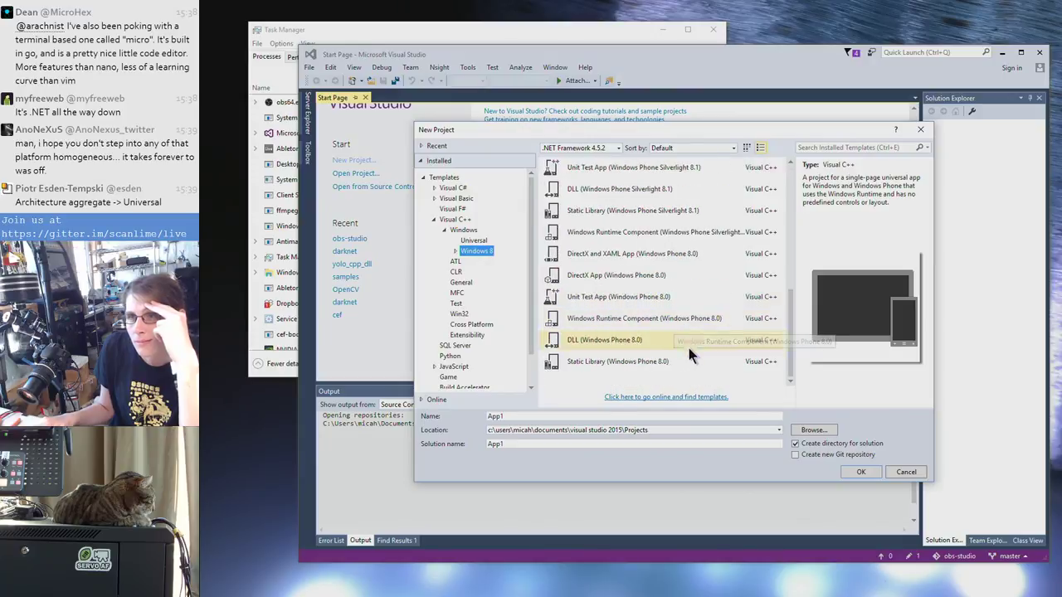
pyautogui.scroll(2, 672, 282)
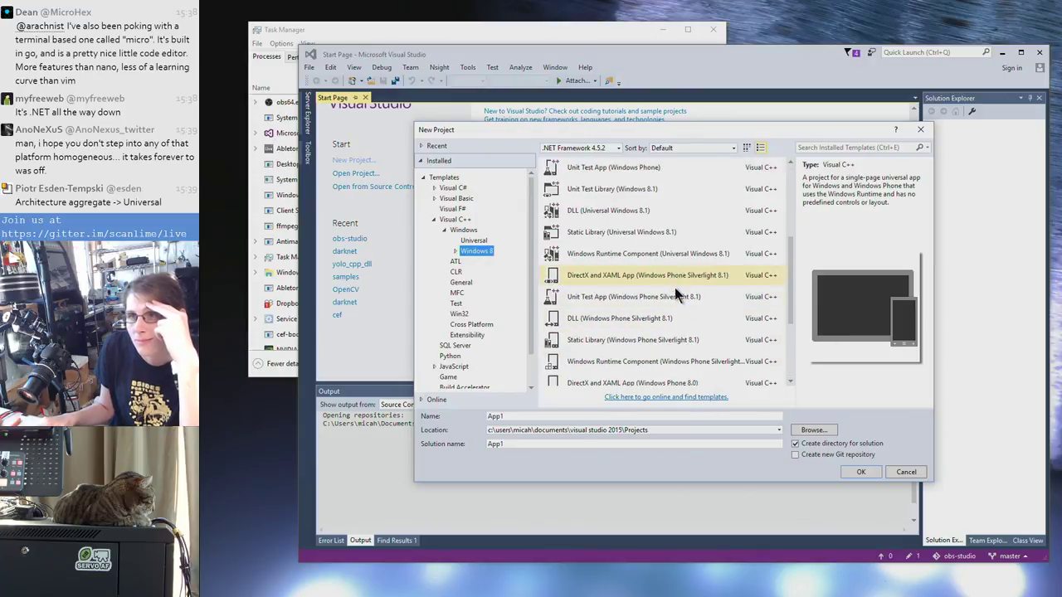
pyautogui.scroll(3, 675, 197)
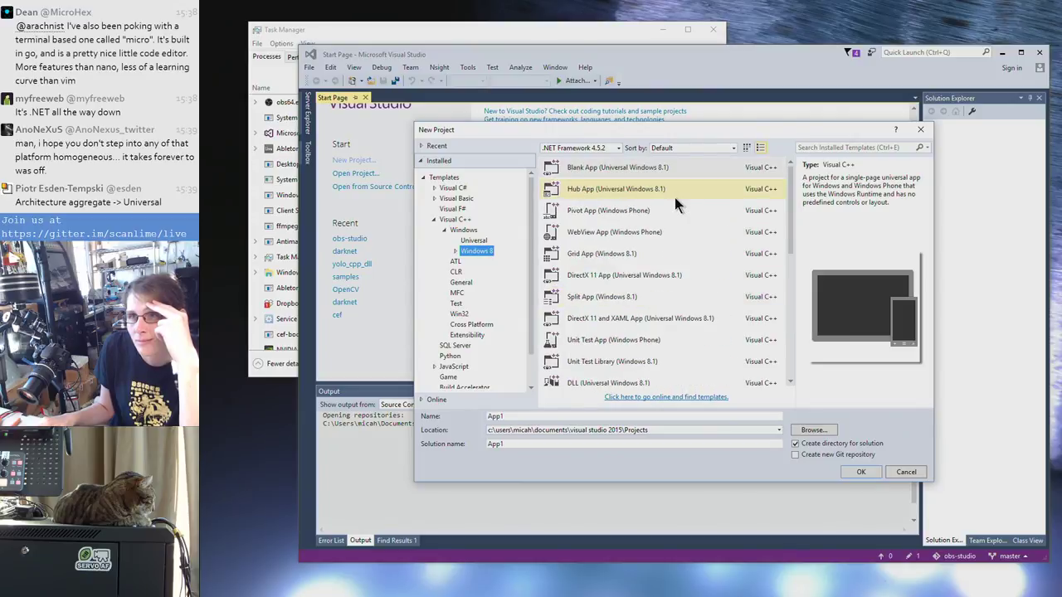
# Create the App1 project from the DirectX 11 App (Windows 8.1) template in the Windows 8 Windows category
pyautogui.click(455, 250)
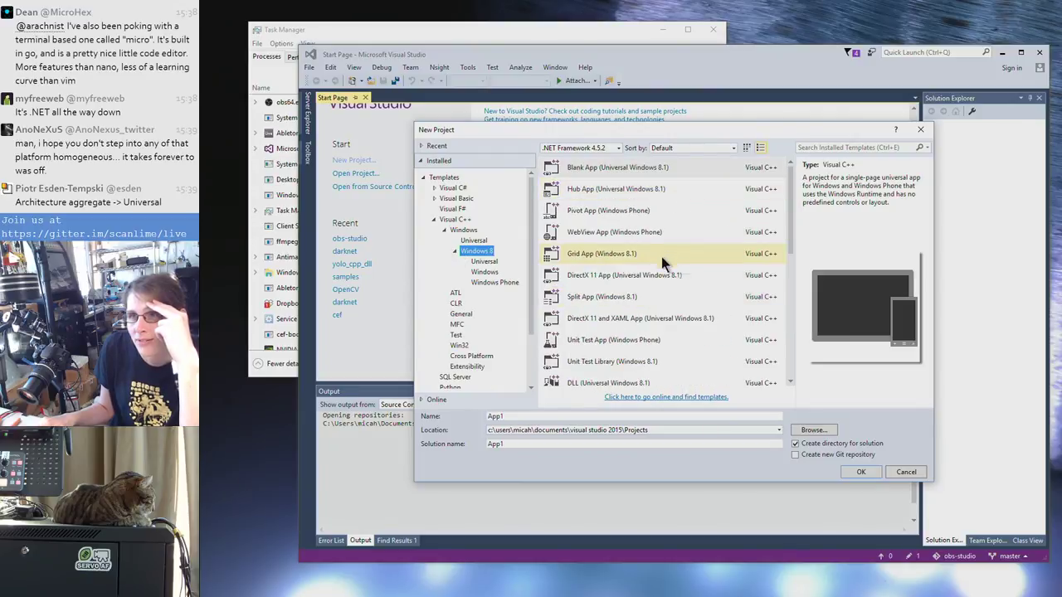
pyautogui.click(485, 272)
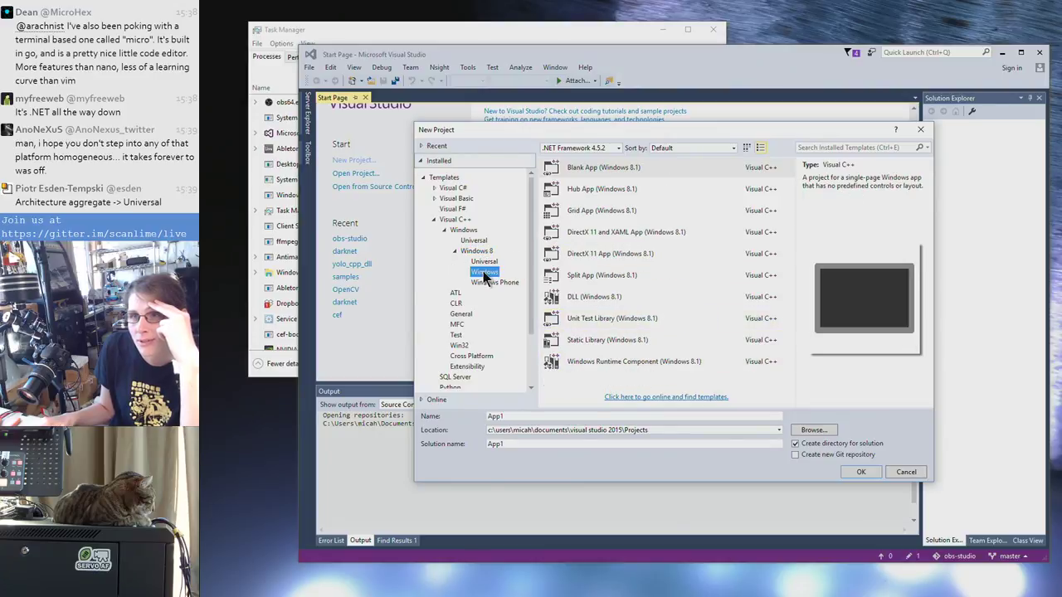
pyautogui.click(639, 247)
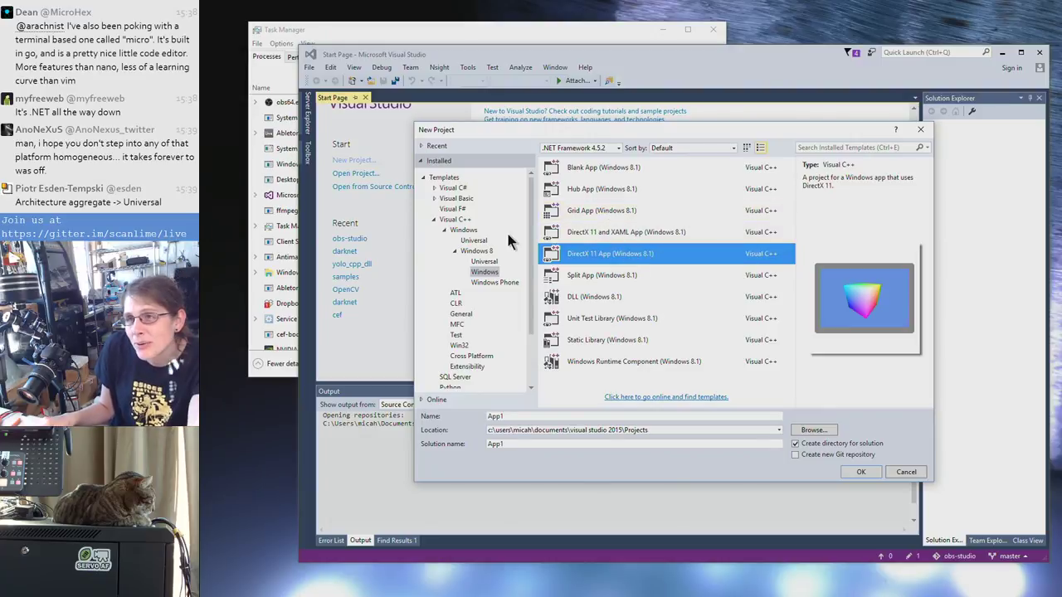
pyautogui.click(856, 472)
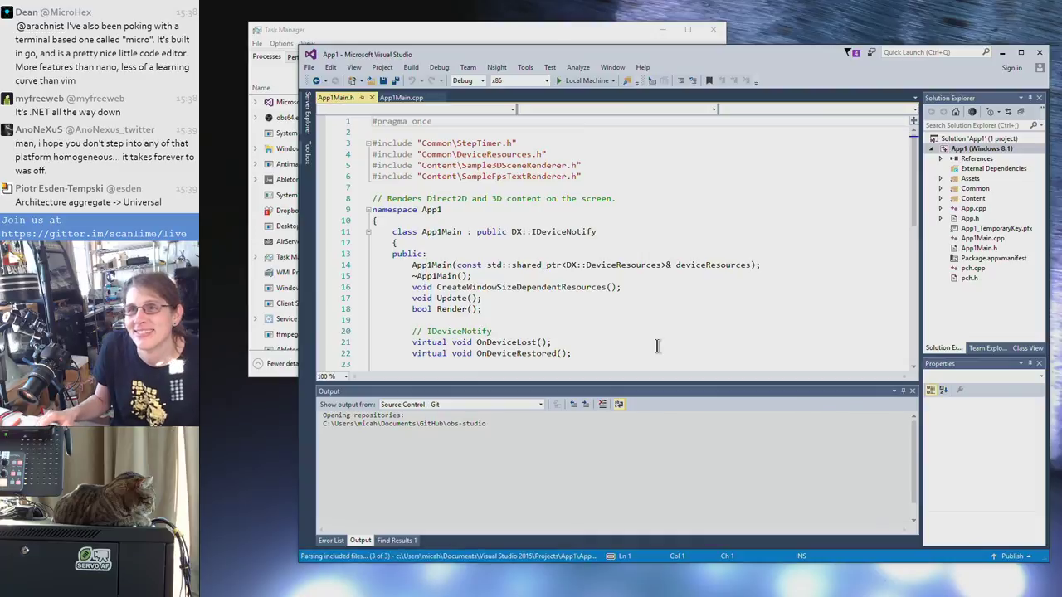
# Look over App1Main.h, set the build to the Debug configuration on x64, and run the app on the local machine
pyautogui.scroll(-8, 688, 238)
pyautogui.scroll(7, 687, 239)
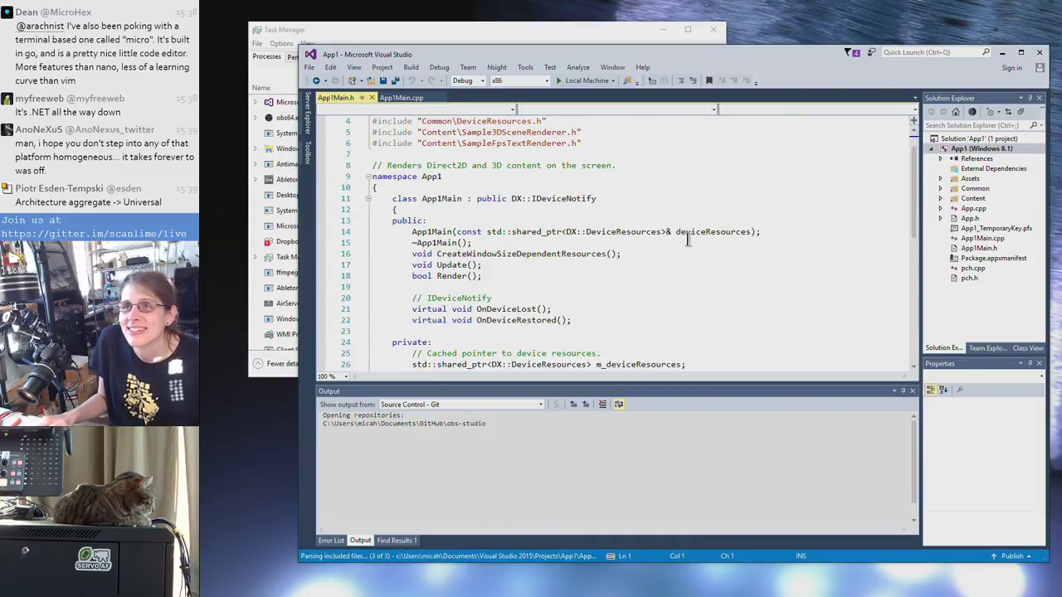
pyautogui.click(547, 82)
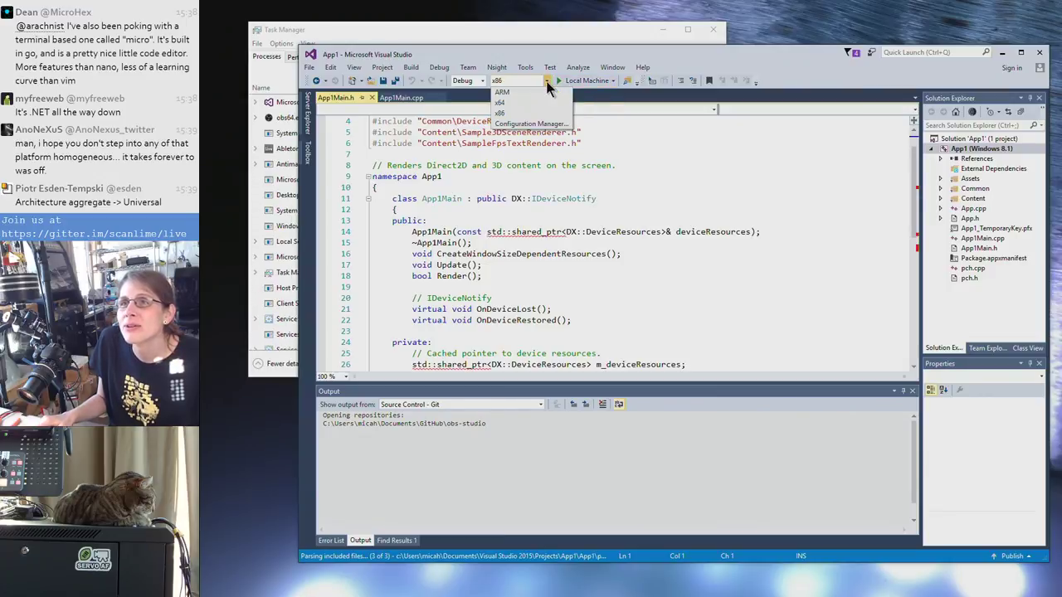
pyautogui.click(531, 102)
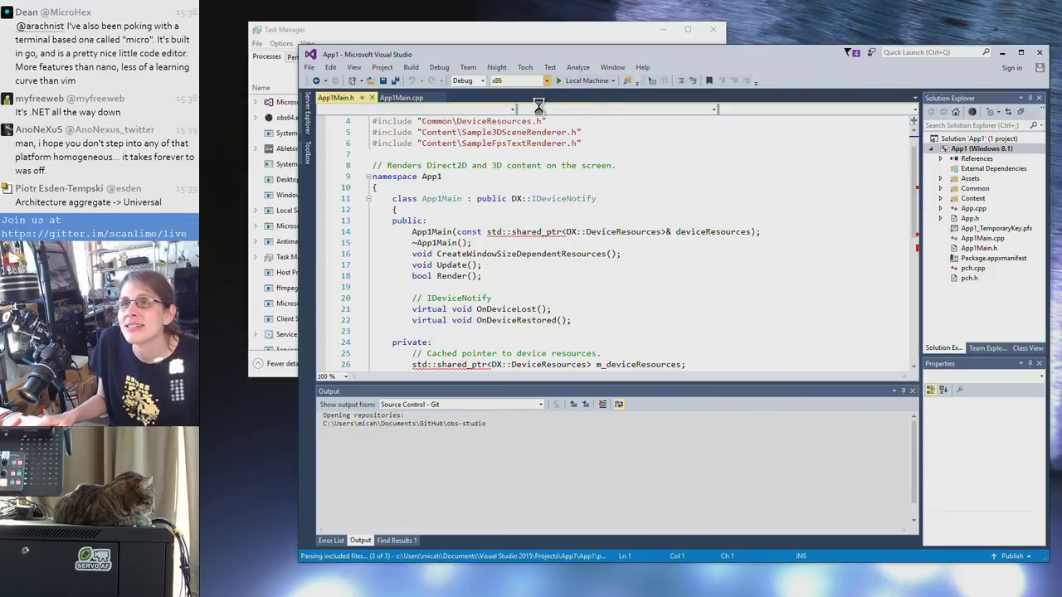
pyautogui.click(485, 81)
pyautogui.click(474, 92)
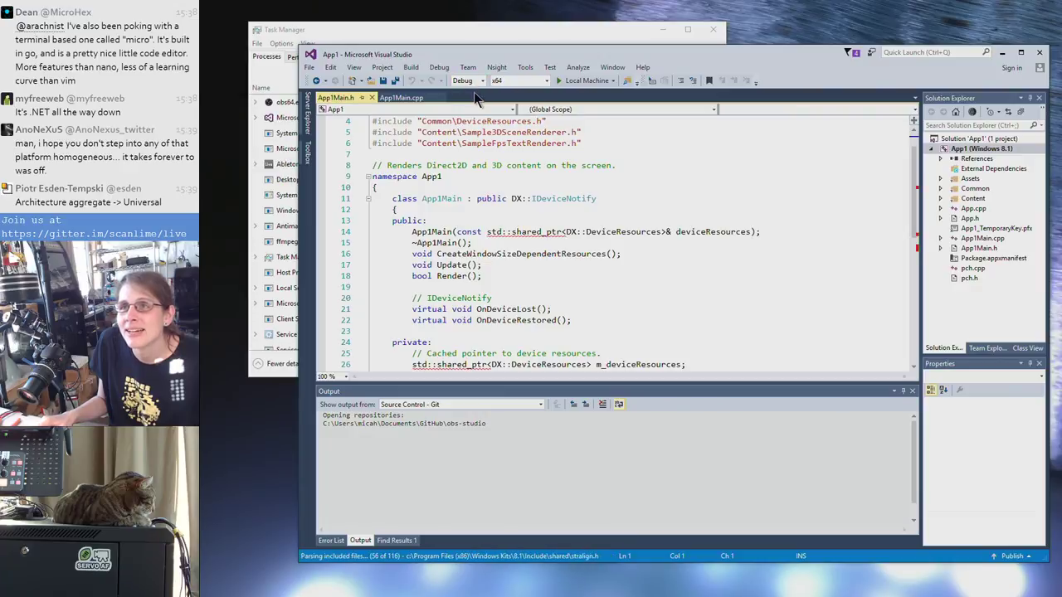
pyautogui.click(613, 81)
pyautogui.click(602, 95)
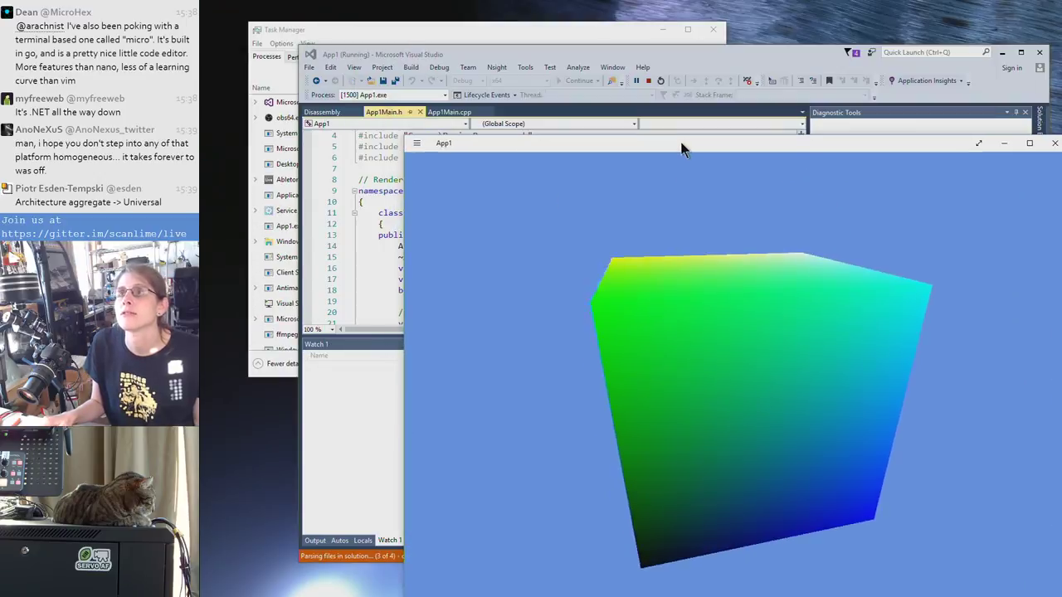
# Move the running App1 window around, shrink it and enlarge it again to check how the rotating cube rescales
pyautogui.moveTo(669, 150); pyautogui.dragTo(744, 55)
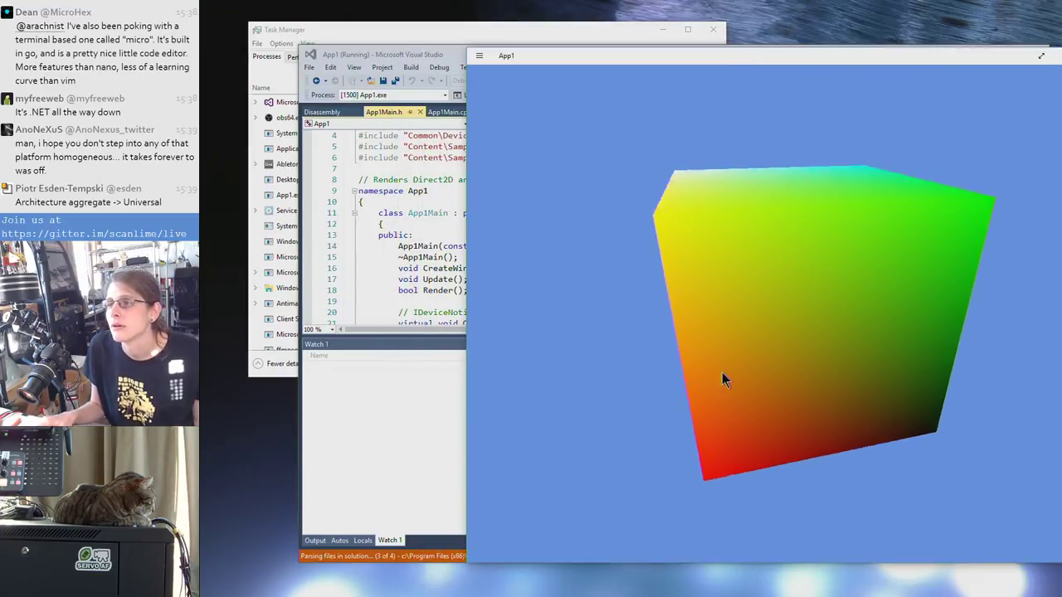
pyautogui.moveTo(679, 57); pyautogui.dragTo(512, 78)
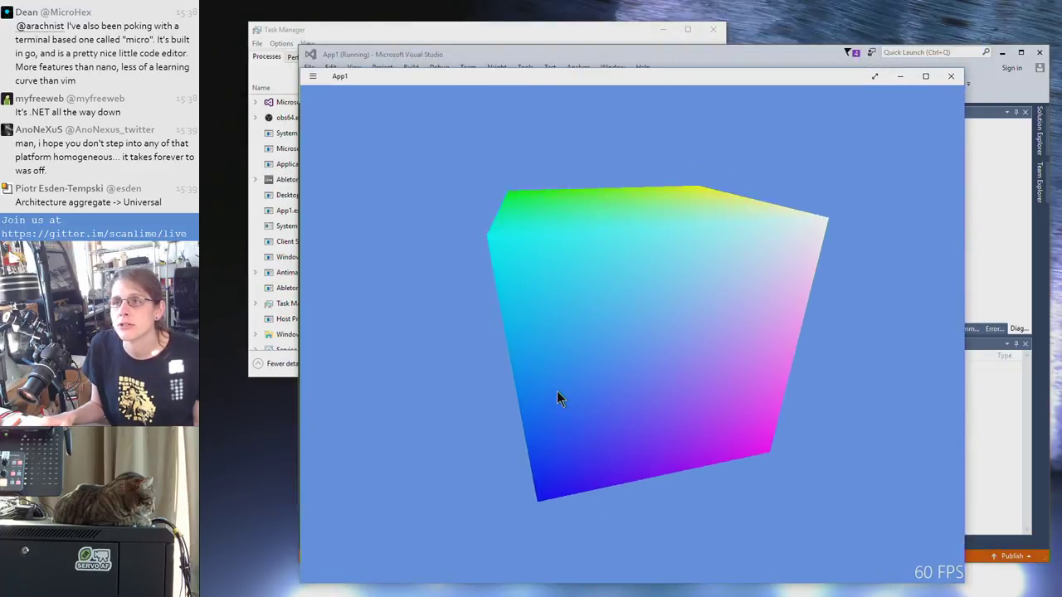
pyautogui.moveTo(531, 78); pyautogui.dragTo(554, 132)
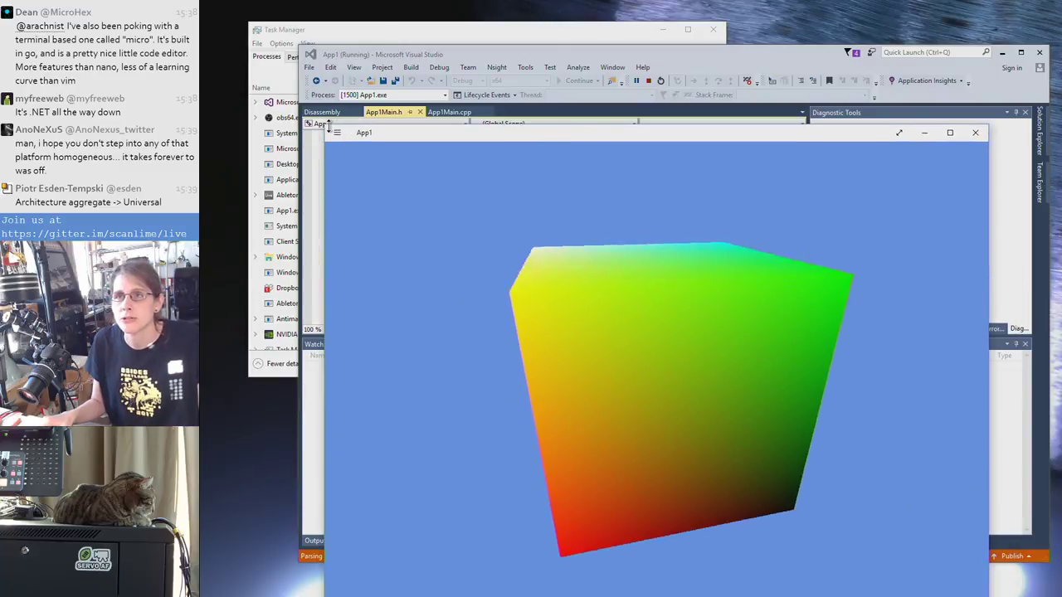
pyautogui.moveTo(326, 444); pyautogui.dragTo(655, 253)
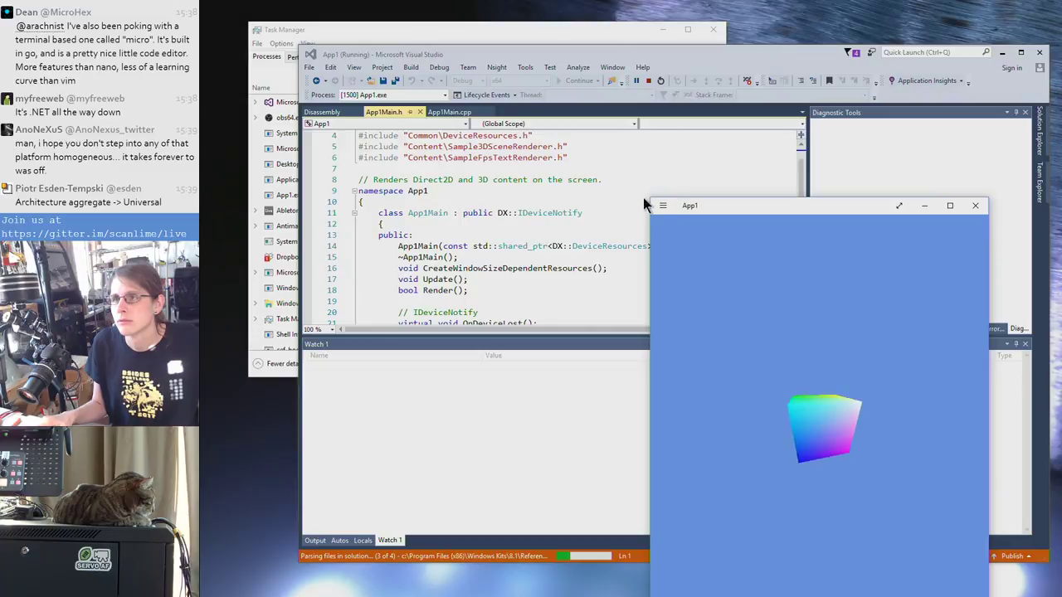
pyautogui.moveTo(643, 198); pyautogui.dragTo(379, 208)
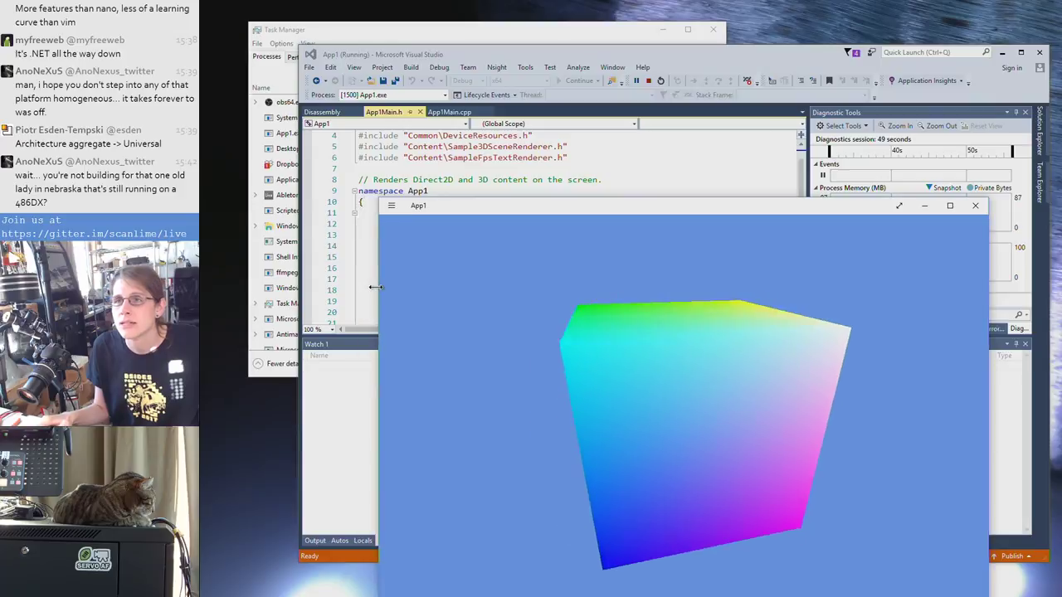
# Bring the Visual Studio window in front of the running app and skim the App1Main class declaration in App1Main.h
pyautogui.click(555, 147)
pyautogui.moveTo(701, 55); pyautogui.dragTo(664, 35)
pyautogui.scroll(-10, 616, 231)
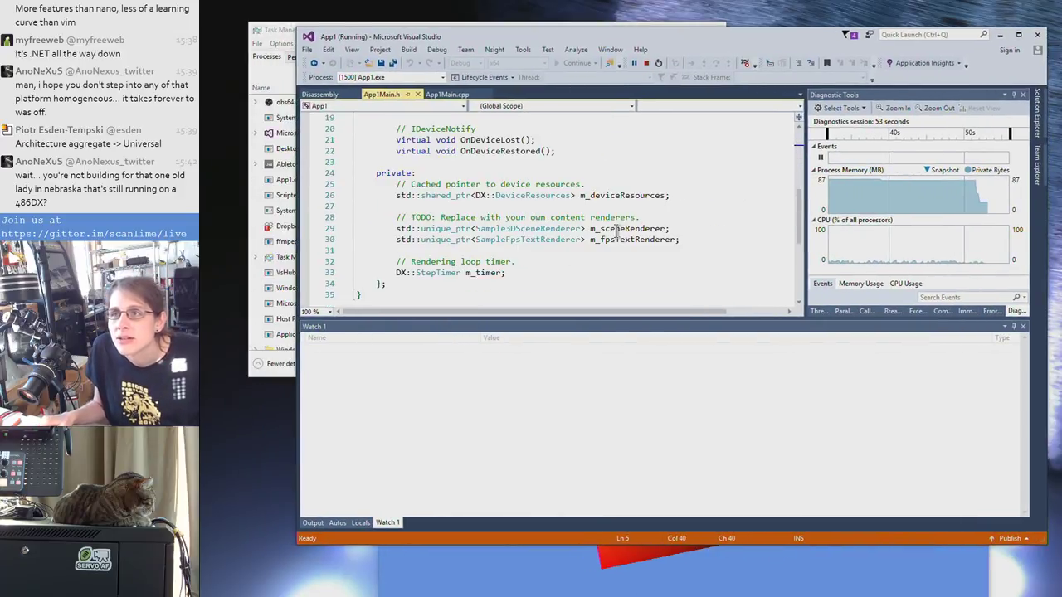
pyautogui.scroll(11, 617, 231)
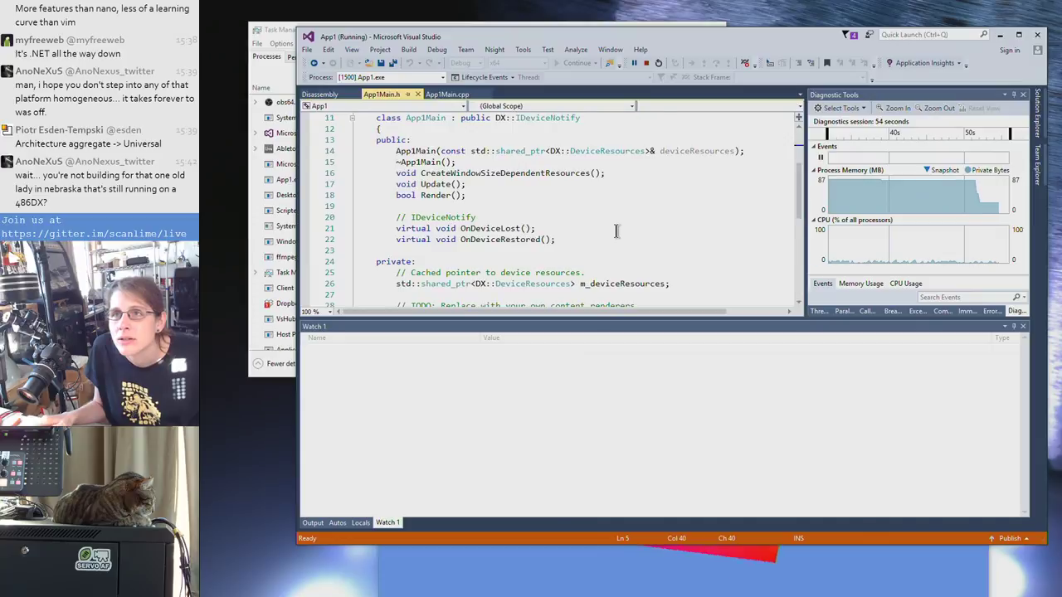
# Show App1Main.cpp and shrink the Watch 1 pane to give the code editor more height
pyautogui.click(453, 93)
pyautogui.moveTo(577, 321); pyautogui.dragTo(602, 469)
pyautogui.click(655, 319)
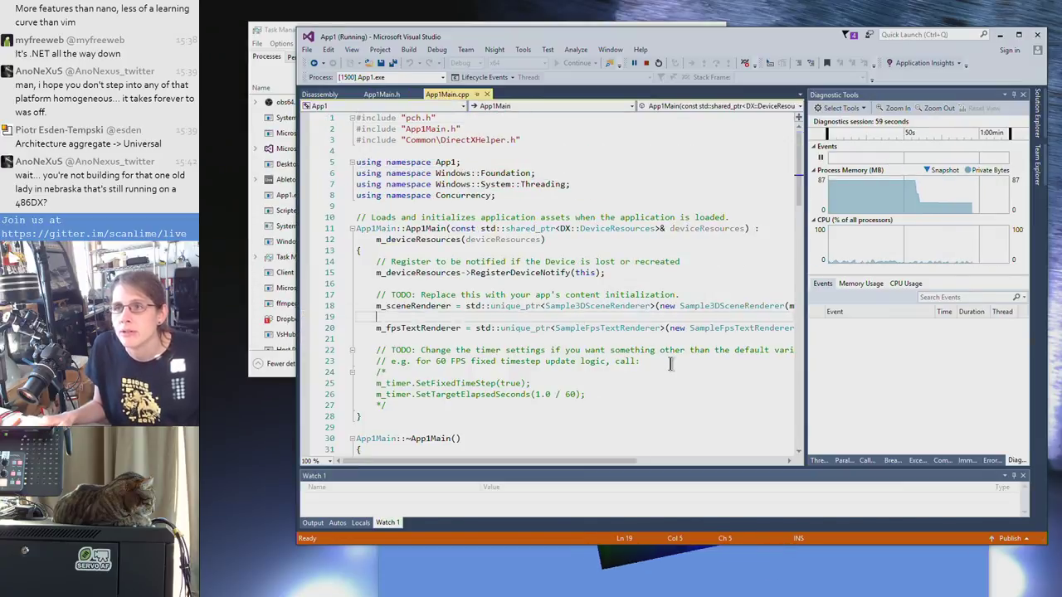
# Read through App1Main.cpp from the constructor past the Update and Render methods to the device-lost and device-restored handlers
pyautogui.scroll(-5, 670, 365)
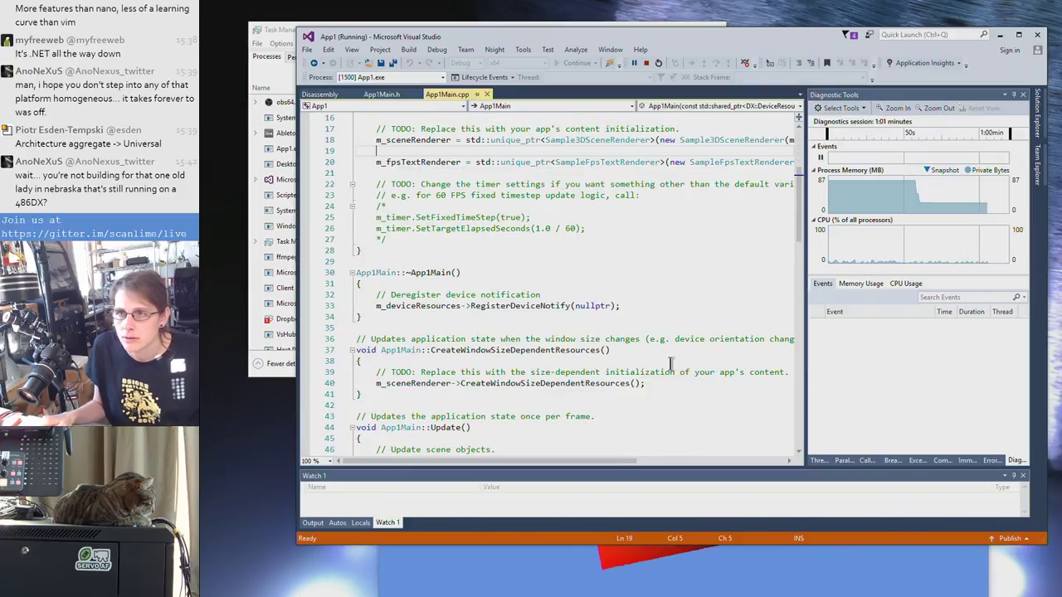
pyautogui.scroll(-3, 663, 340)
pyautogui.moveTo(434, 229); pyautogui.dragTo(532, 317)
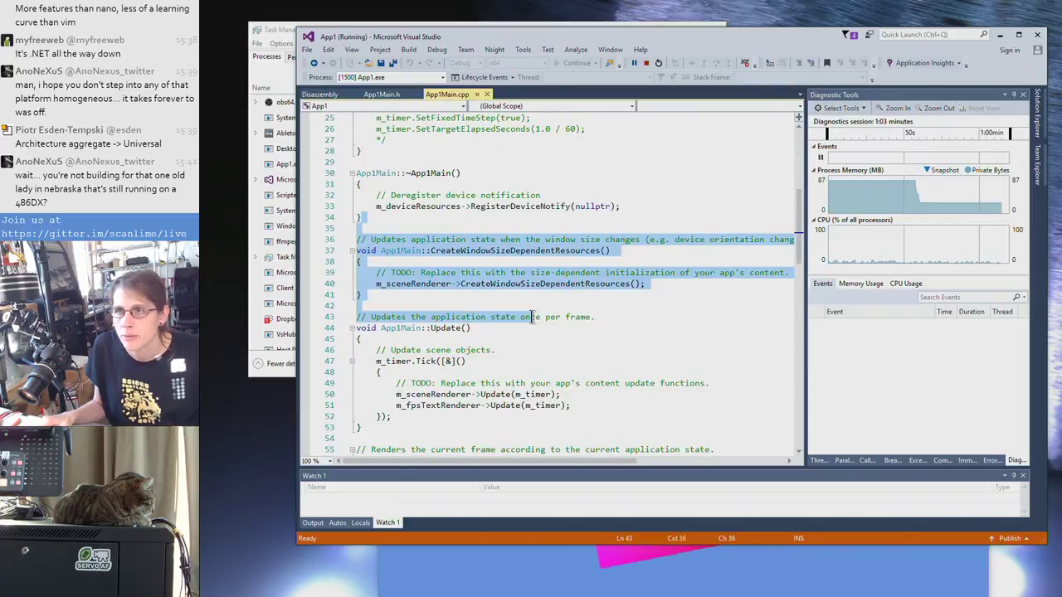
pyautogui.click(532, 317)
pyautogui.scroll(-1, 531, 317)
pyautogui.scroll(-5, 532, 317)
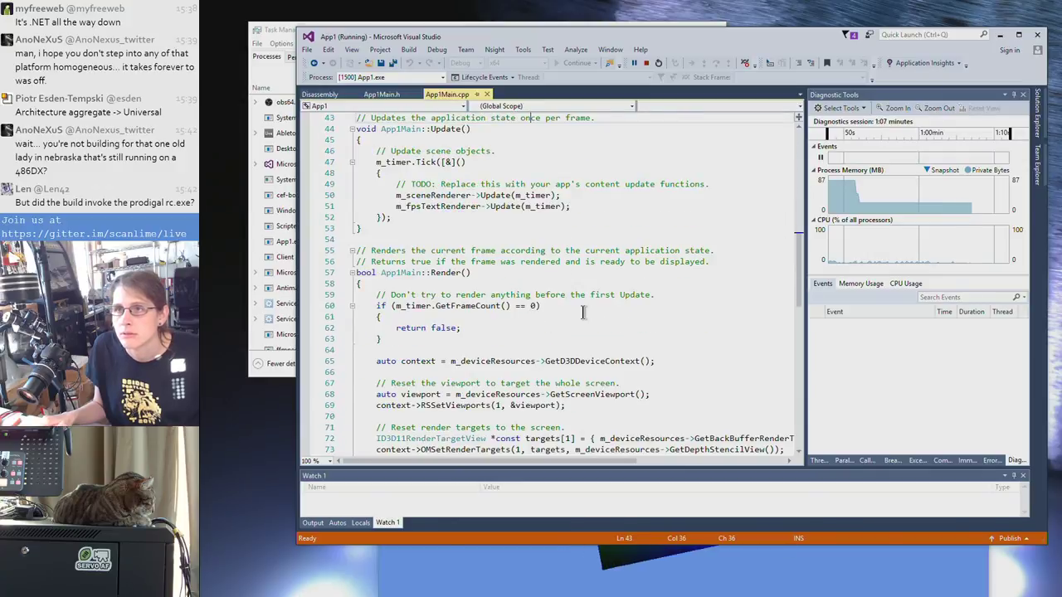
pyautogui.scroll(-1, 627, 328)
pyautogui.scroll(-2, 679, 346)
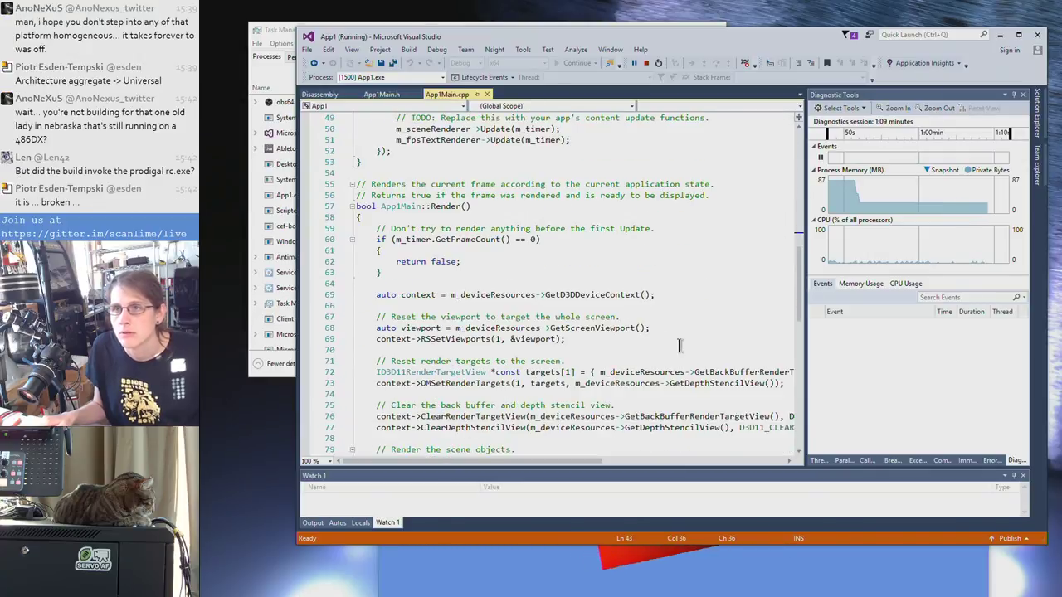
pyautogui.scroll(-2, 679, 345)
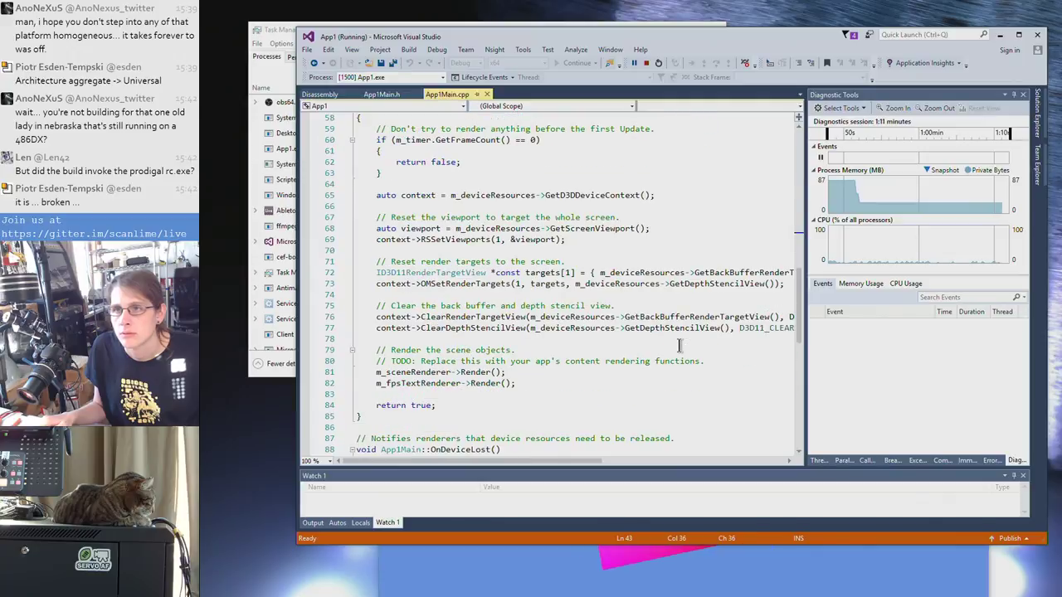
pyautogui.scroll(-4, 679, 345)
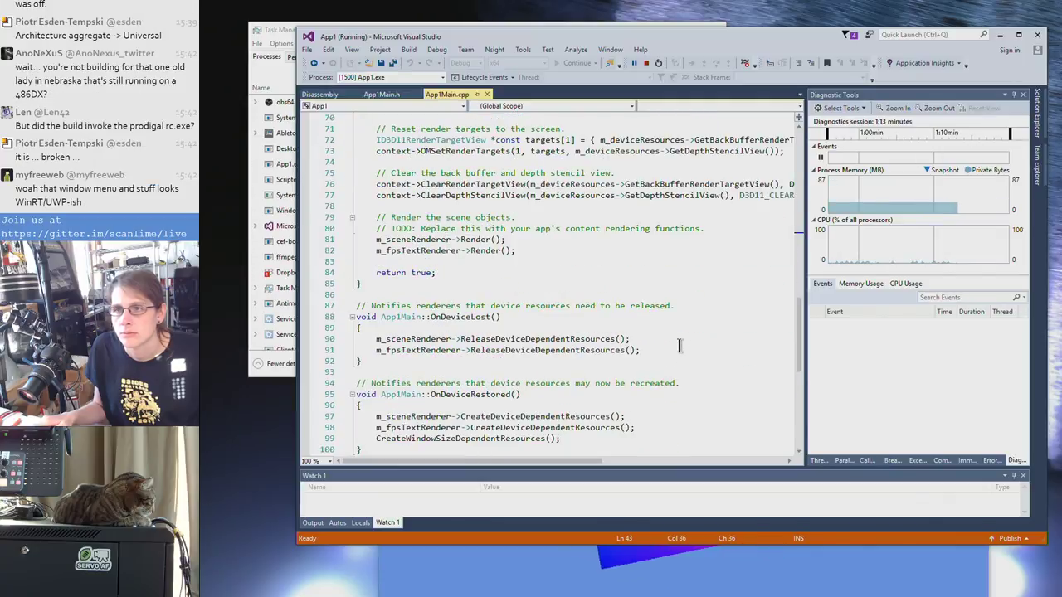
pyautogui.scroll(-4, 678, 345)
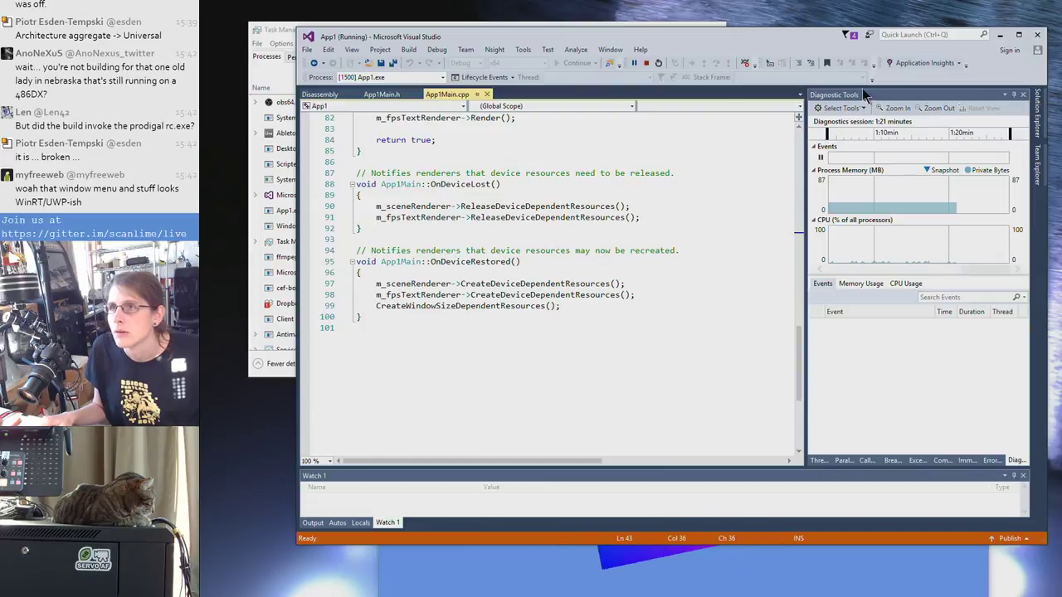
pyautogui.click(505, 108)
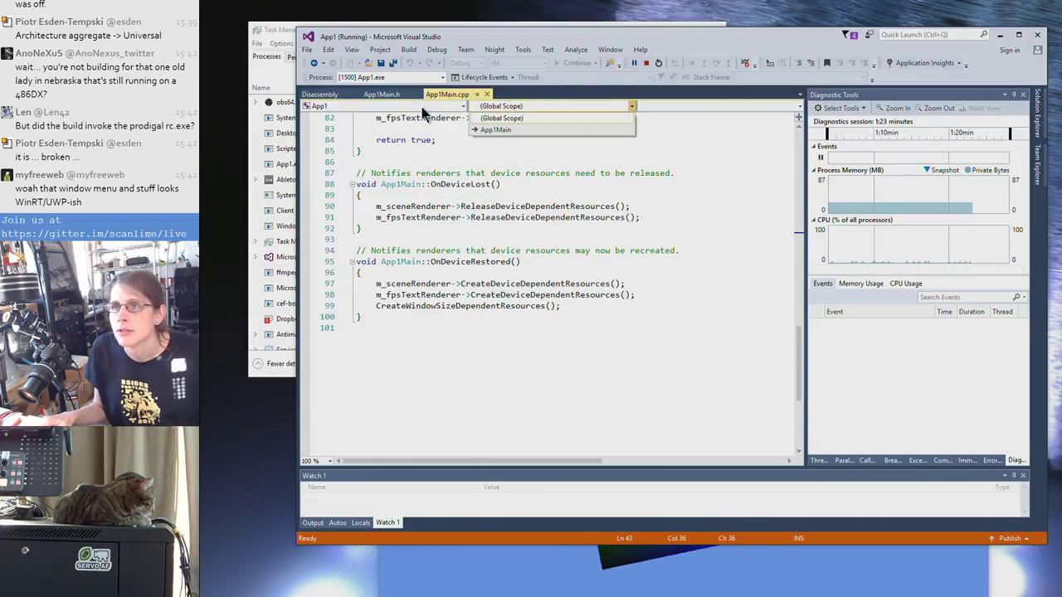
pyautogui.click(505, 107)
pyautogui.click(420, 107)
pyautogui.click(421, 107)
pyautogui.click(379, 93)
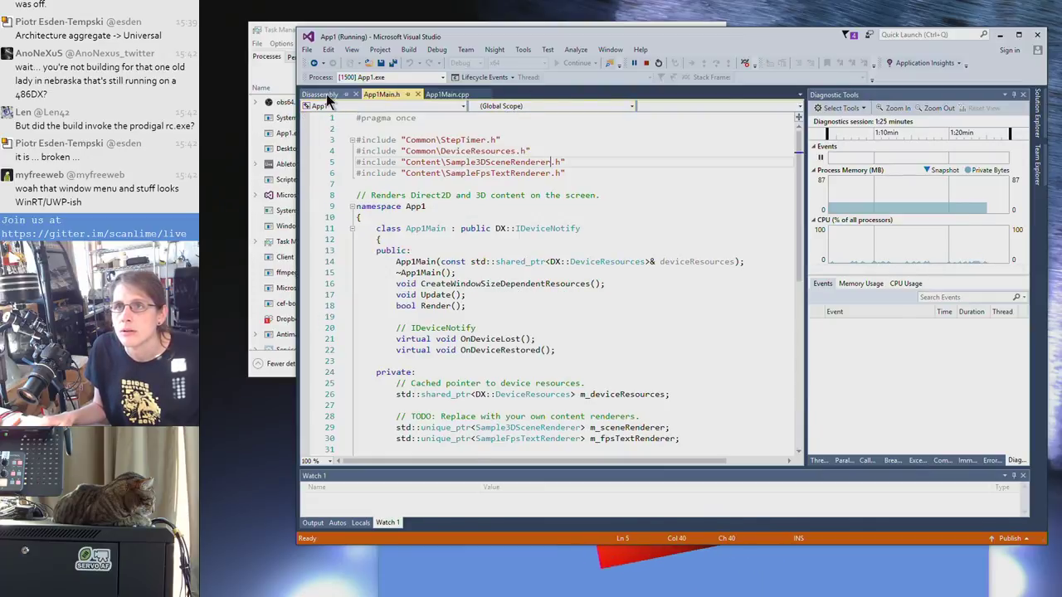
pyautogui.click(326, 94)
pyautogui.click(448, 93)
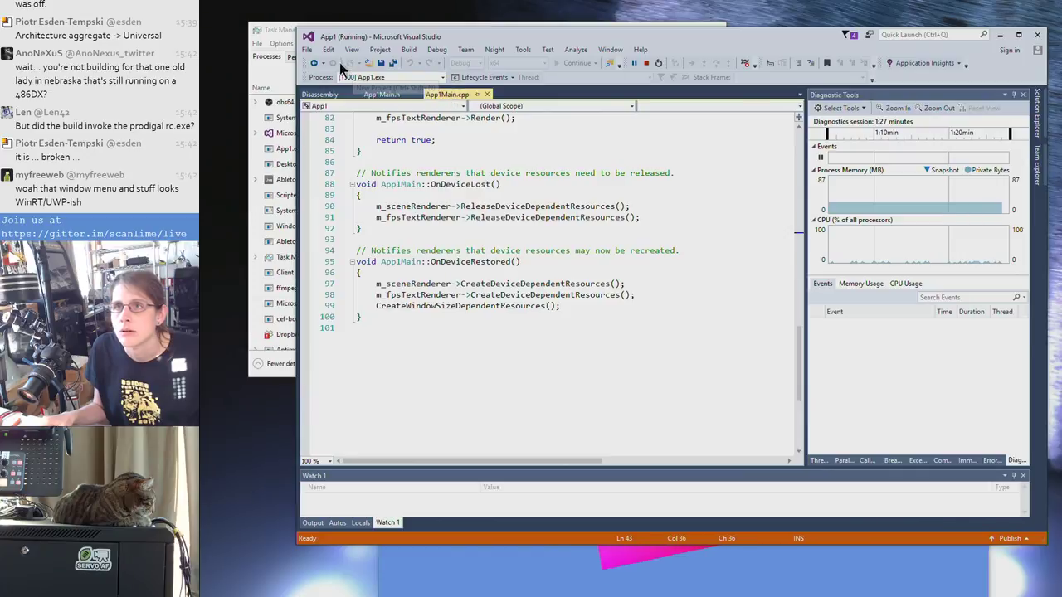
# Look through the Threads, Parallel Watch, Call Stack and Breakpoints debugging views
pyautogui.click(820, 460)
pyautogui.click(850, 461)
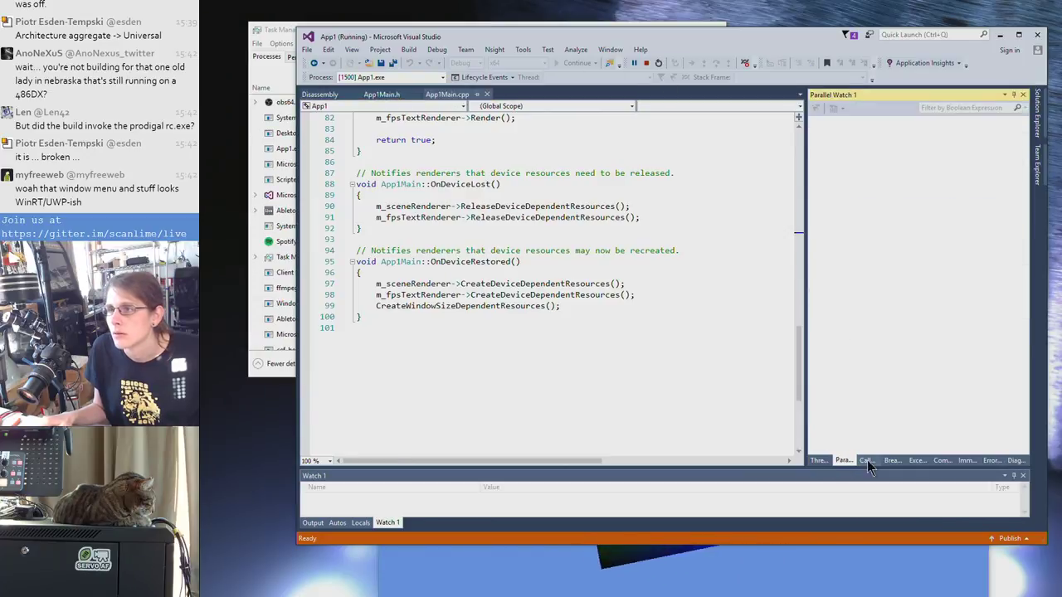
pyautogui.click(868, 461)
pyautogui.click(893, 461)
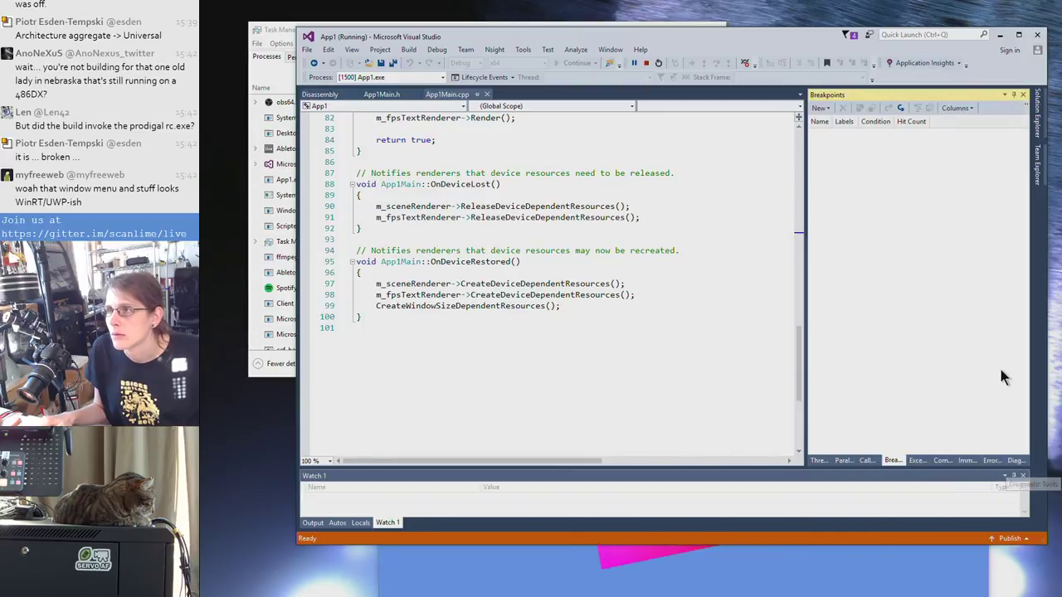
# Open App.cpp from the App1 project and read through its main function, window setup, and lifecycle, window and display event handlers
pyautogui.click(1037, 117)
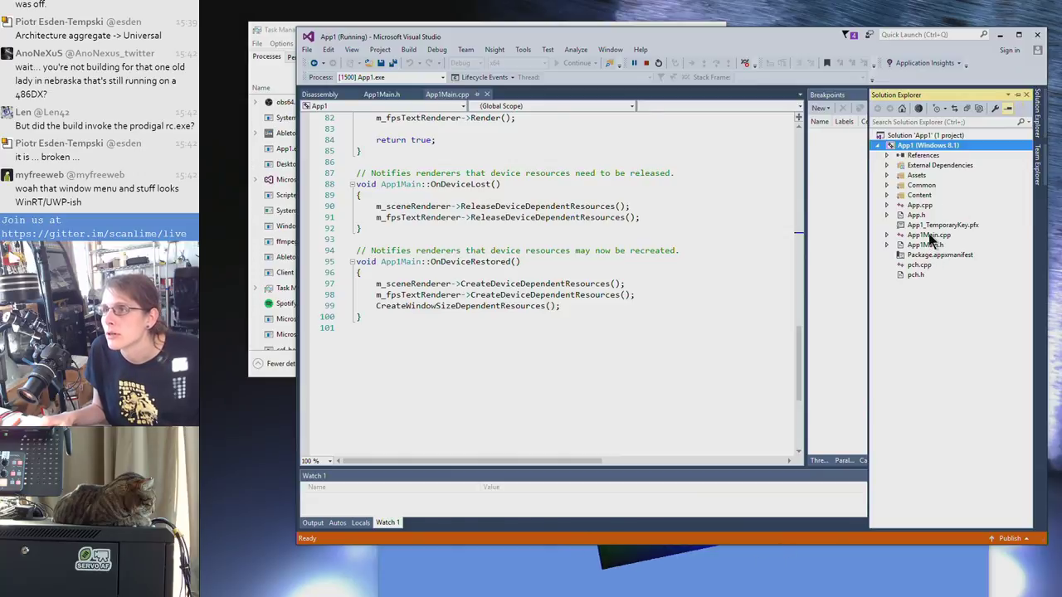
pyautogui.doubleClick(921, 204)
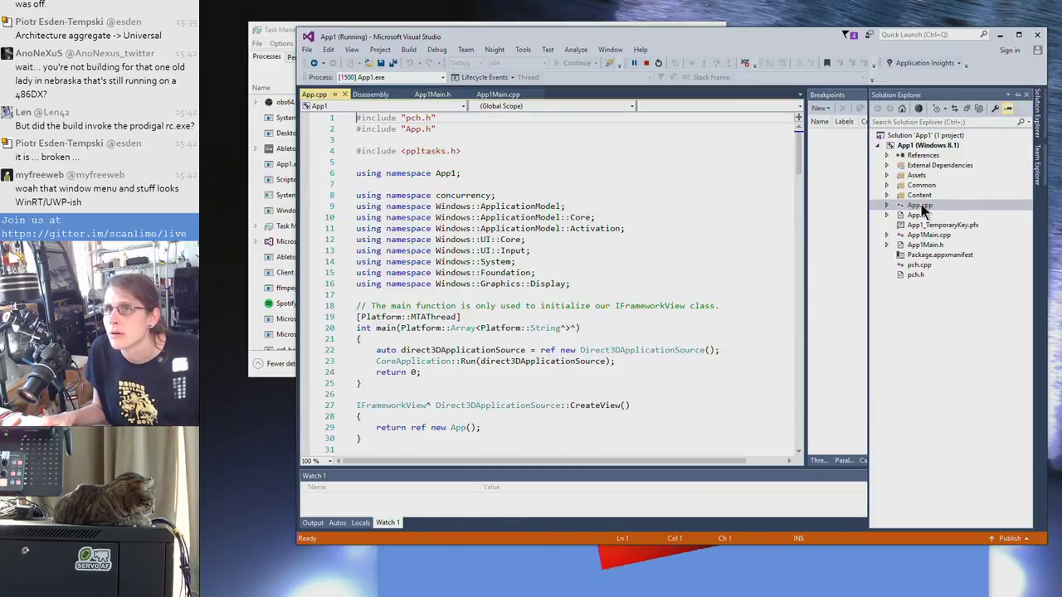
pyautogui.scroll(-12, 524, 229)
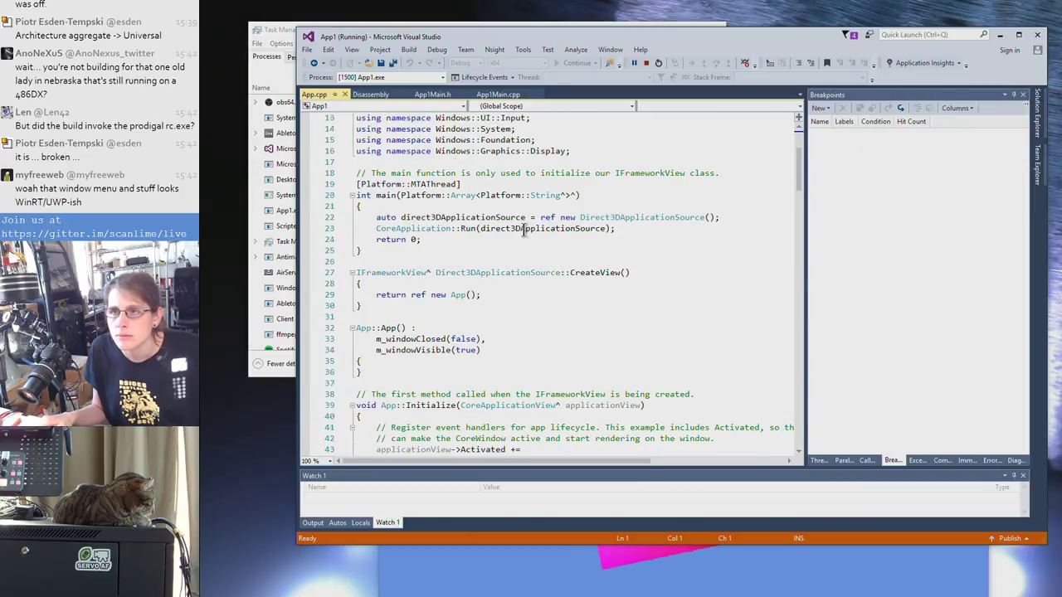
pyautogui.scroll(-5, 524, 228)
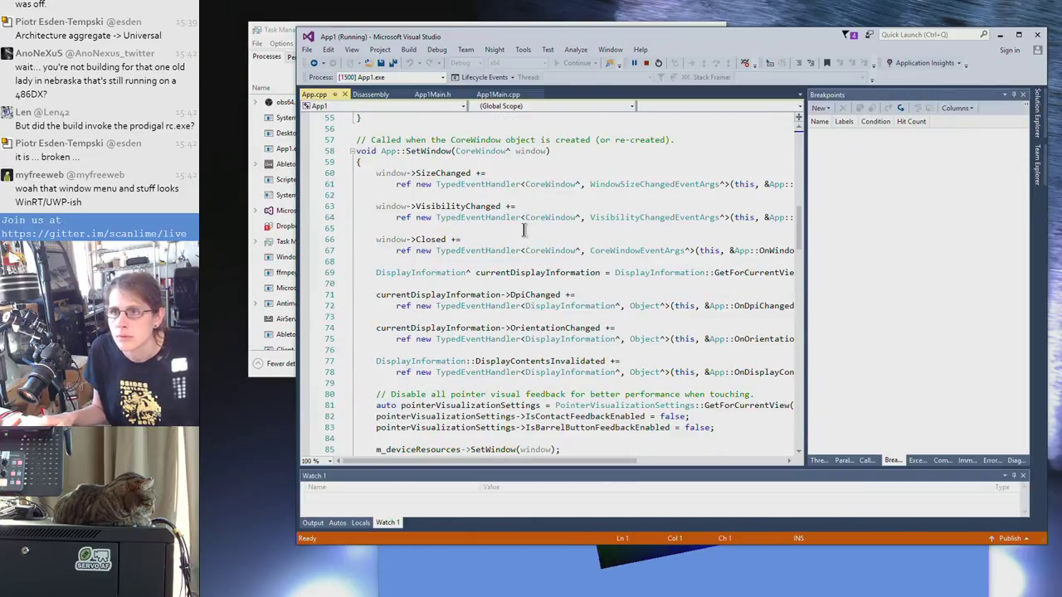
pyautogui.scroll(-18, 524, 228)
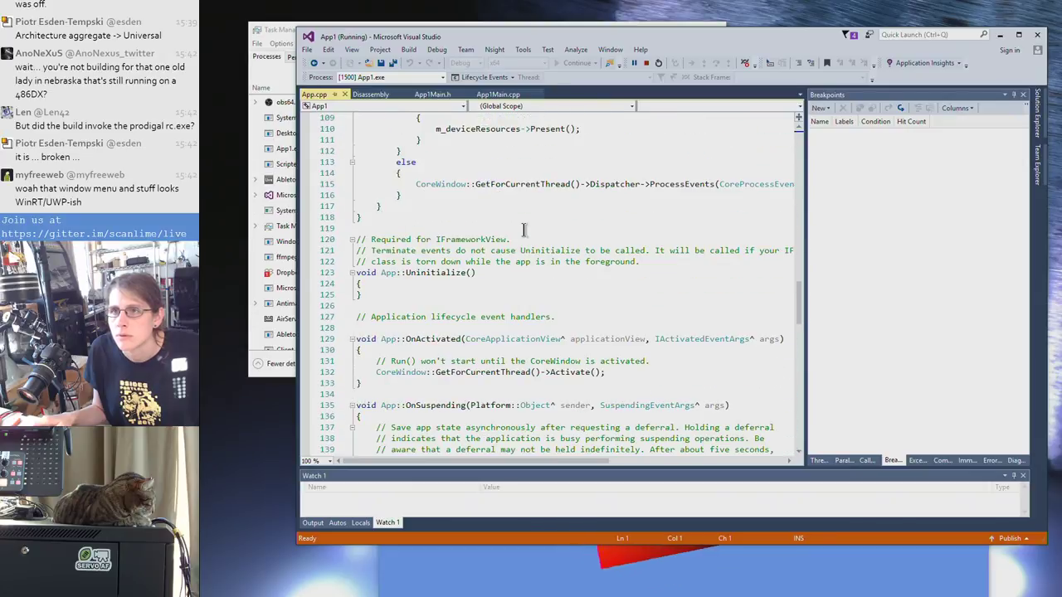
pyautogui.scroll(-12, 524, 228)
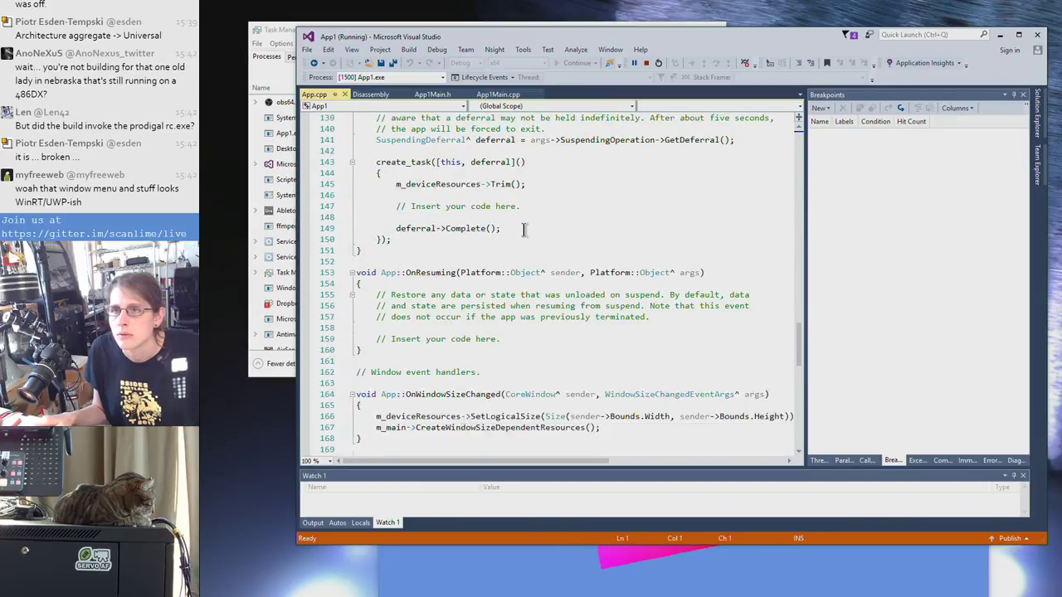
pyautogui.scroll(-3, 524, 228)
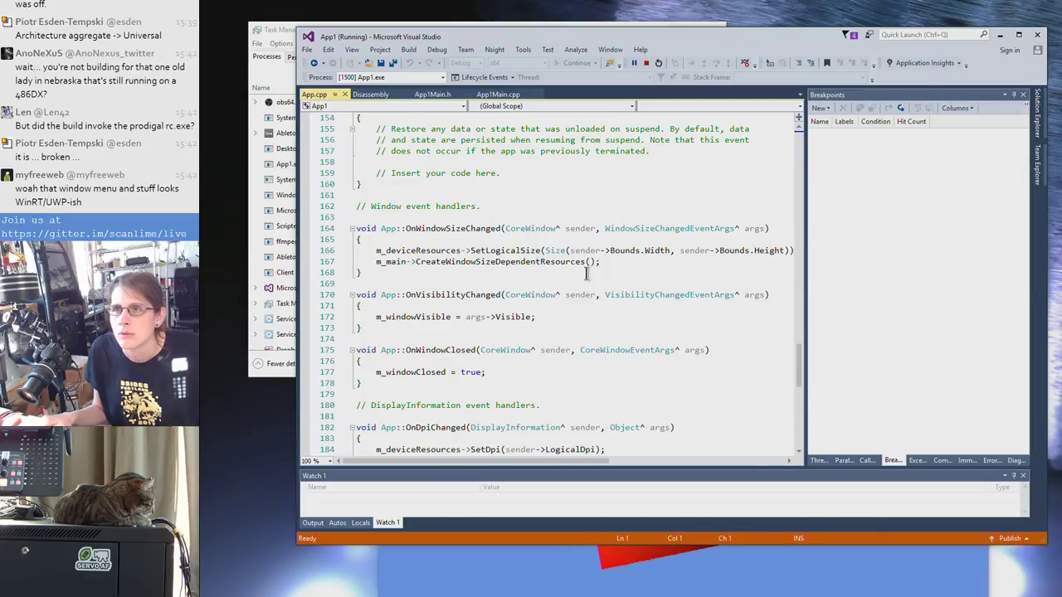
pyautogui.scroll(-2, 588, 276)
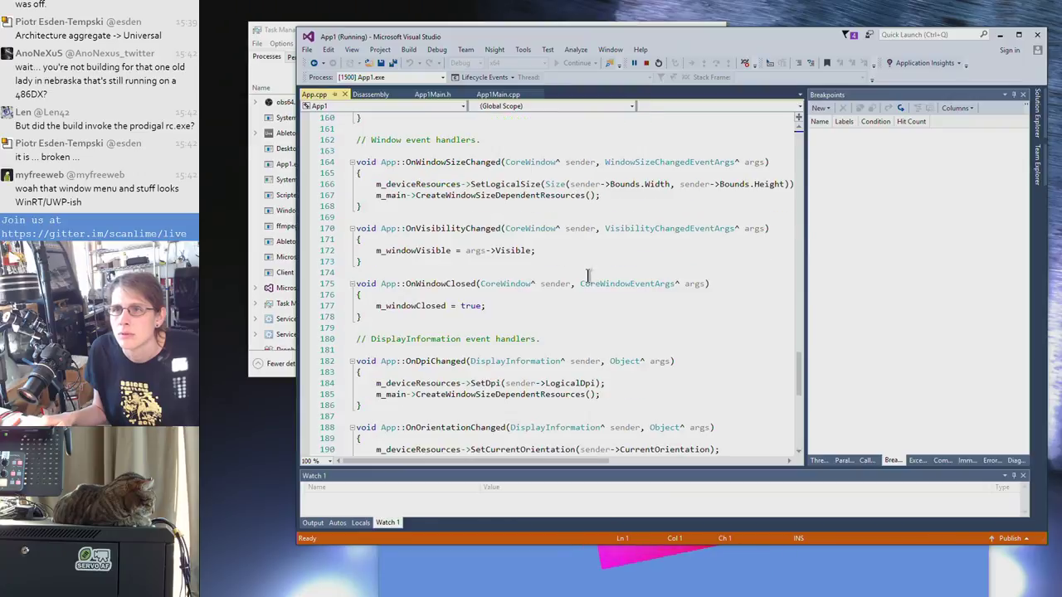
pyautogui.scroll(-2, 587, 276)
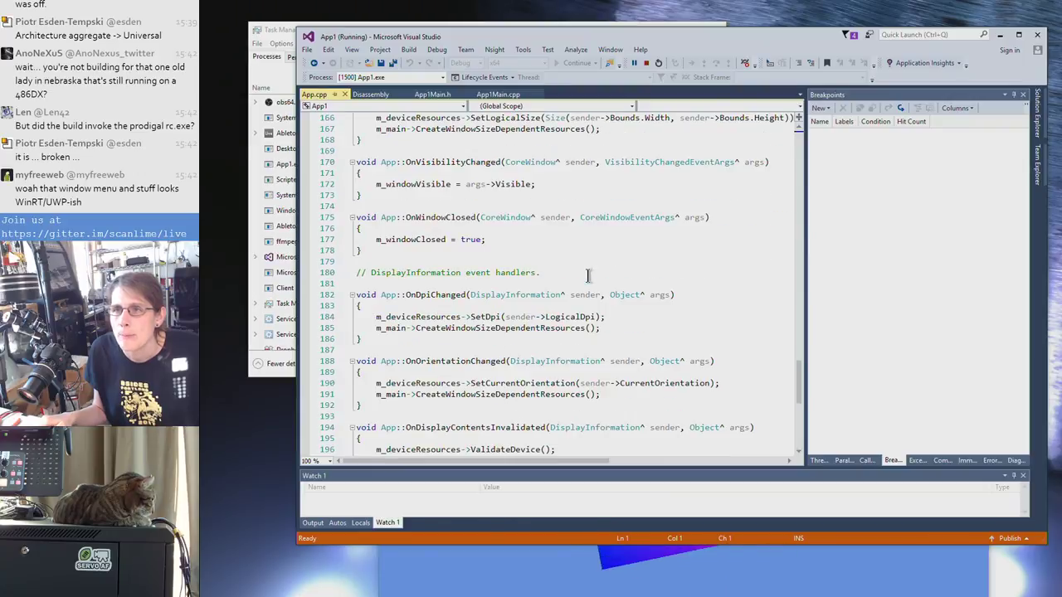
pyautogui.scroll(-1, 587, 276)
pyautogui.scroll(-3, 587, 276)
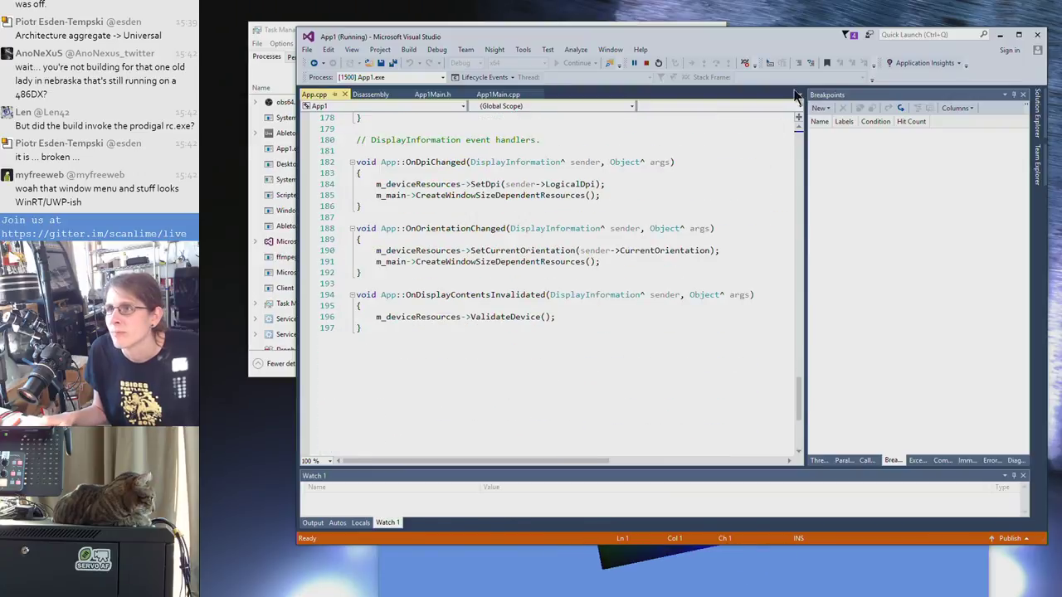
# Return to the start of App.cpp, expand the project's Content and Common folders, and open Sample3DSceneRenderer.cpp
pyautogui.click(1036, 119)
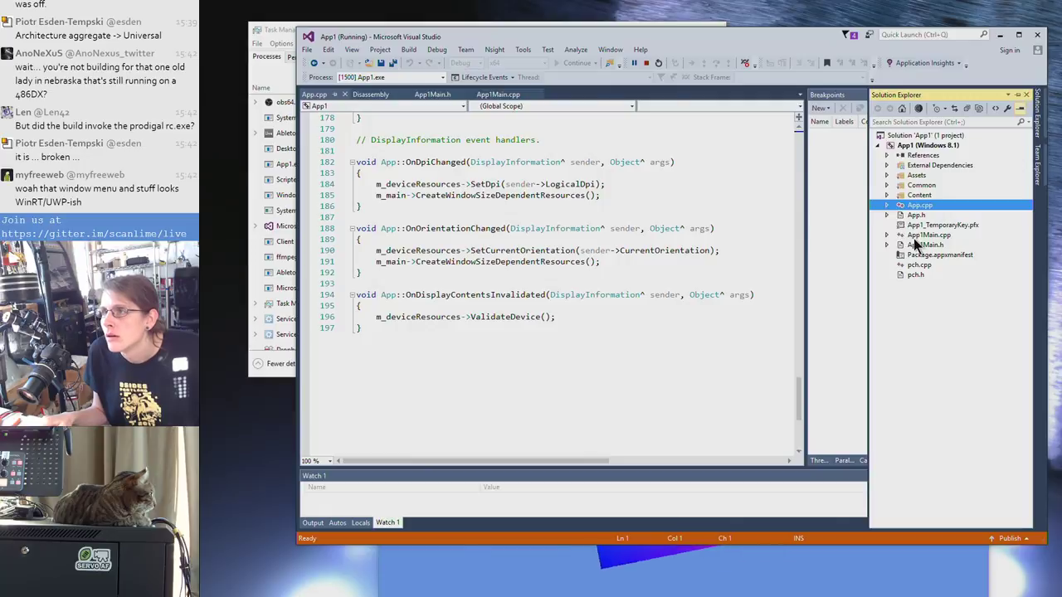
pyautogui.scroll(20, 579, 253)
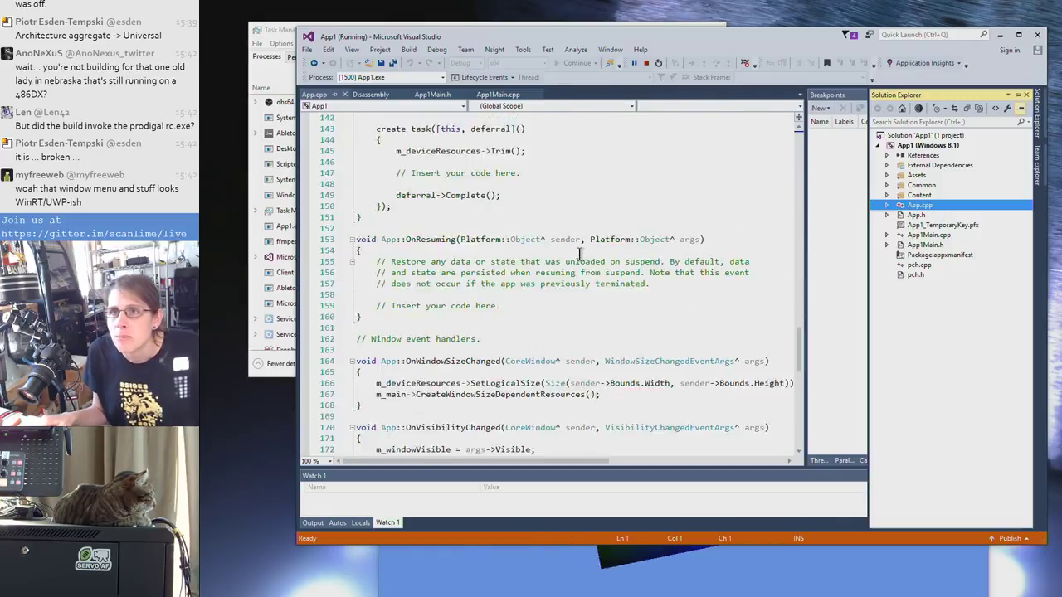
pyautogui.scroll(11, 579, 253)
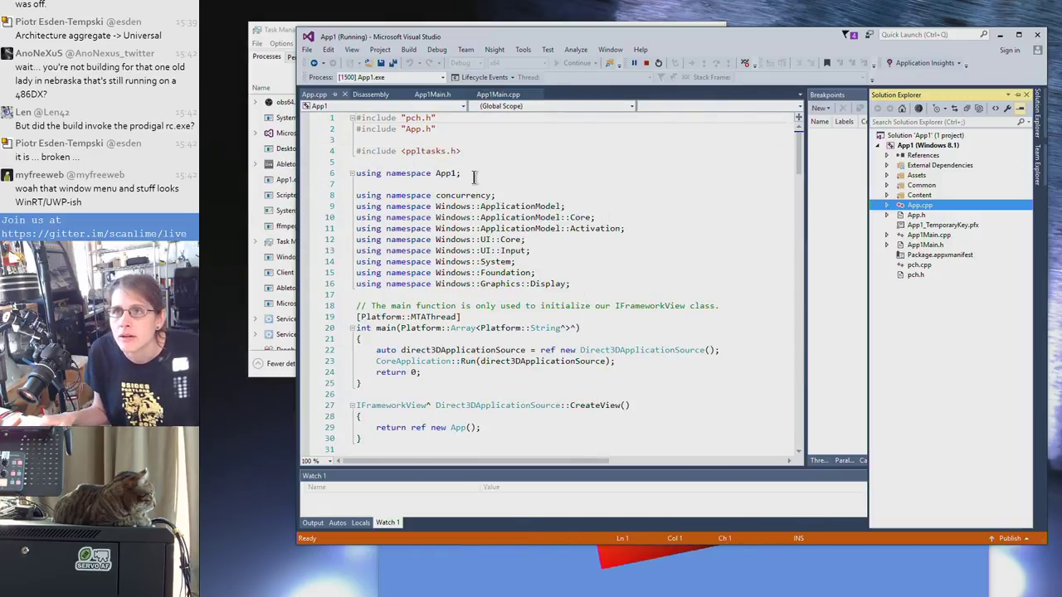
pyautogui.click(888, 195)
pyautogui.click(887, 186)
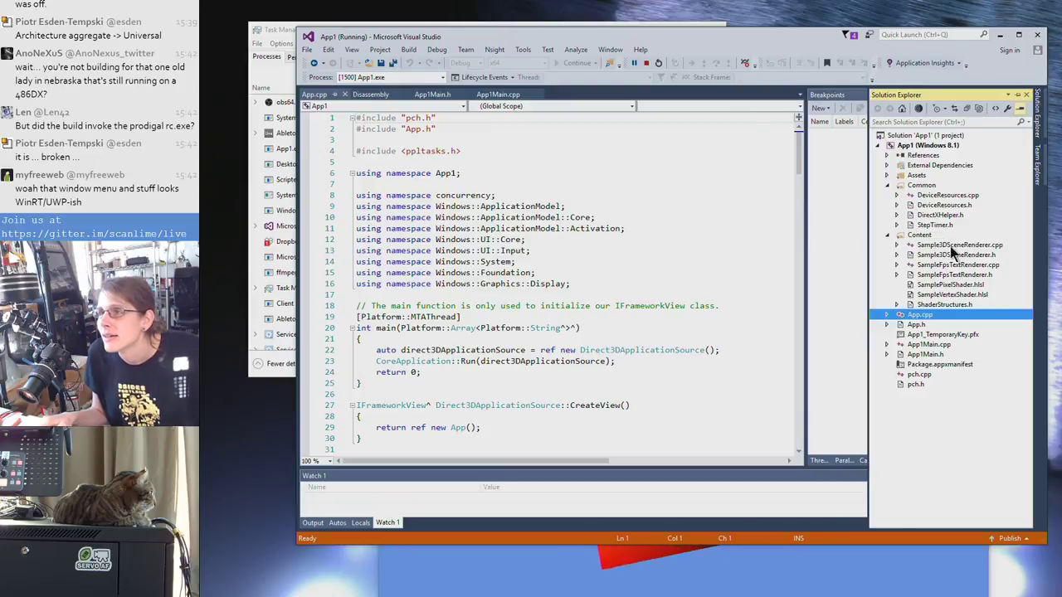
pyautogui.click(950, 247)
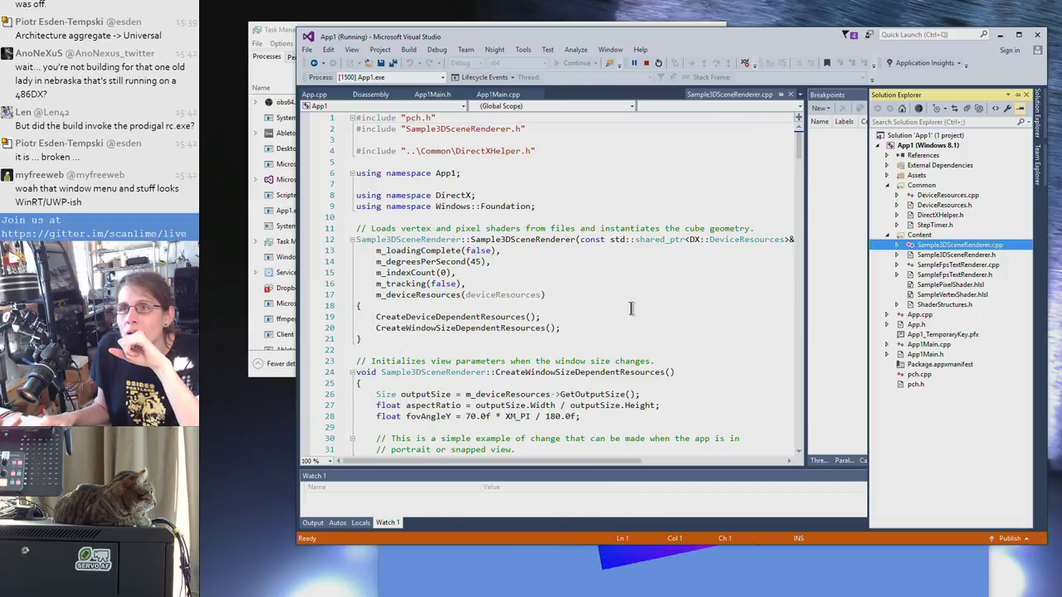
# Examine CreateWindowSizeDependentResources in Sample3DSceneRenderer.cpp, including the aspect ratio check and the perspective matrix setup
pyautogui.scroll(-2, 631, 308)
pyautogui.scroll(-2, 633, 308)
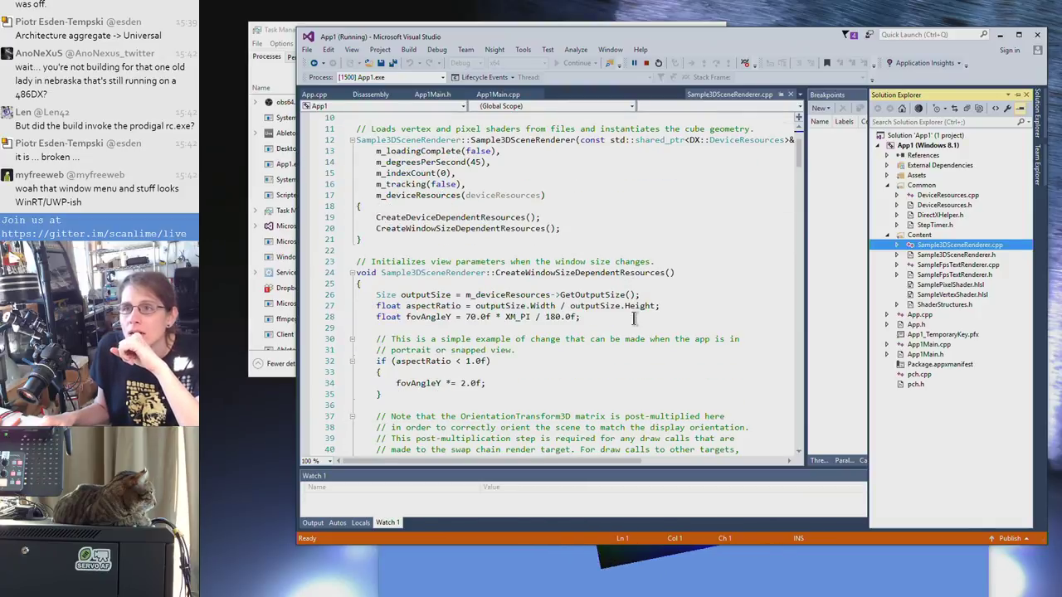
pyautogui.scroll(-1, 618, 350)
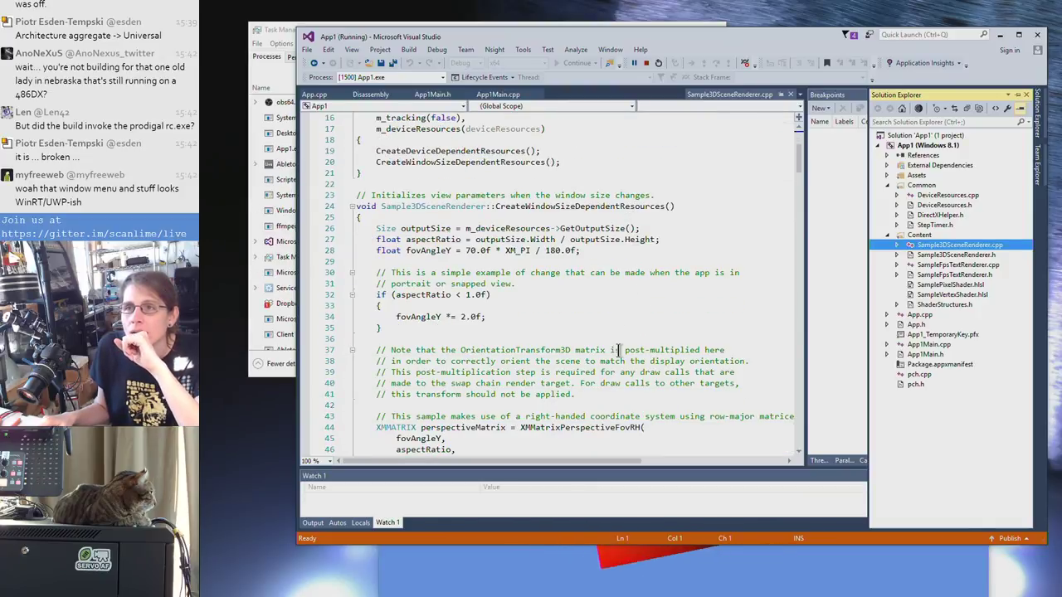
pyautogui.moveTo(619, 335); pyautogui.dragTo(617, 257)
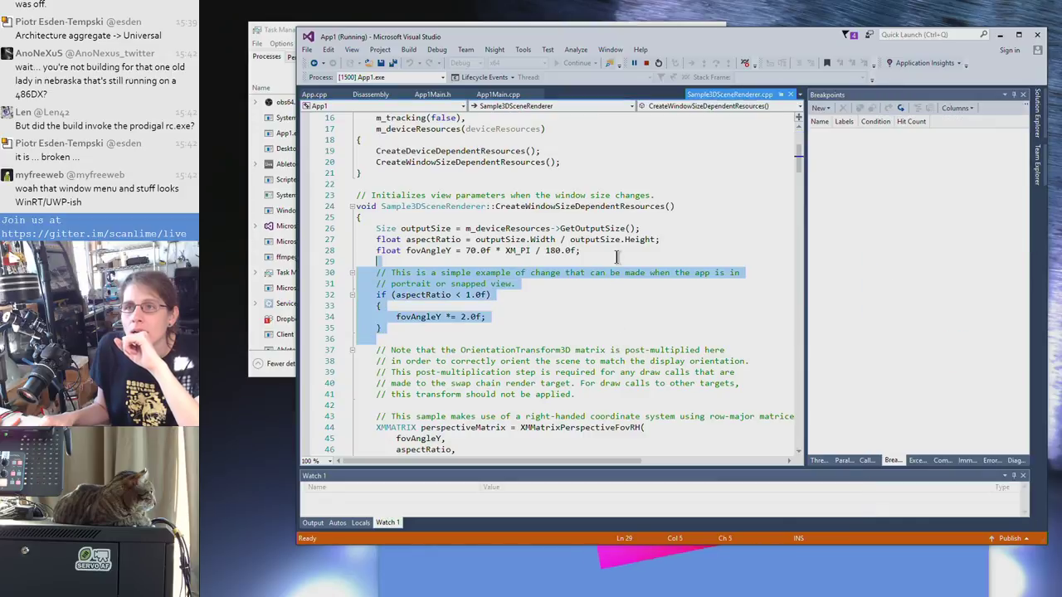
pyautogui.click(648, 343)
pyautogui.scroll(-2, 614, 347)
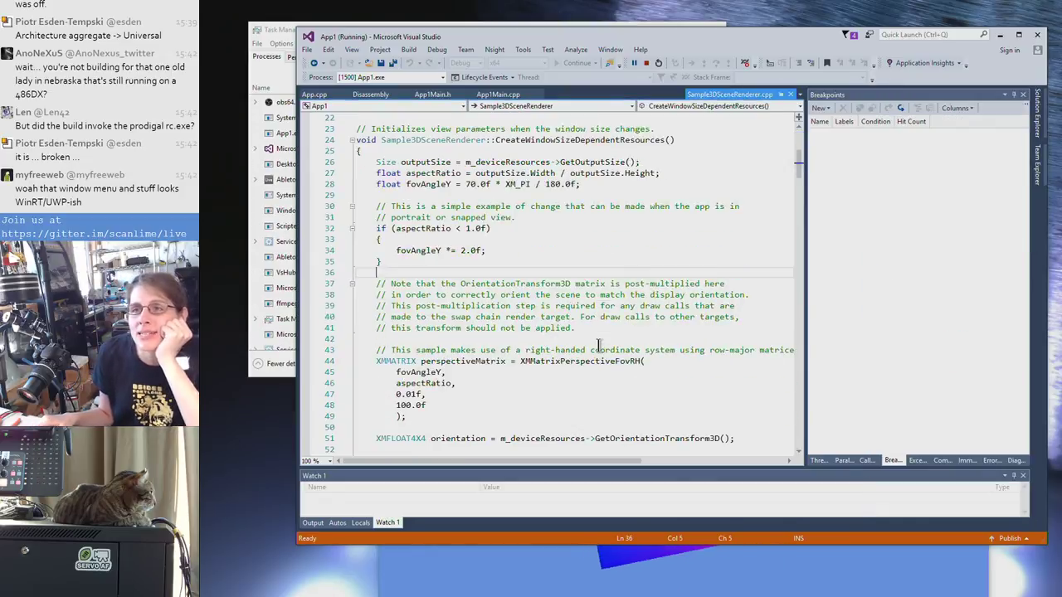
pyautogui.scroll(-1, 618, 361)
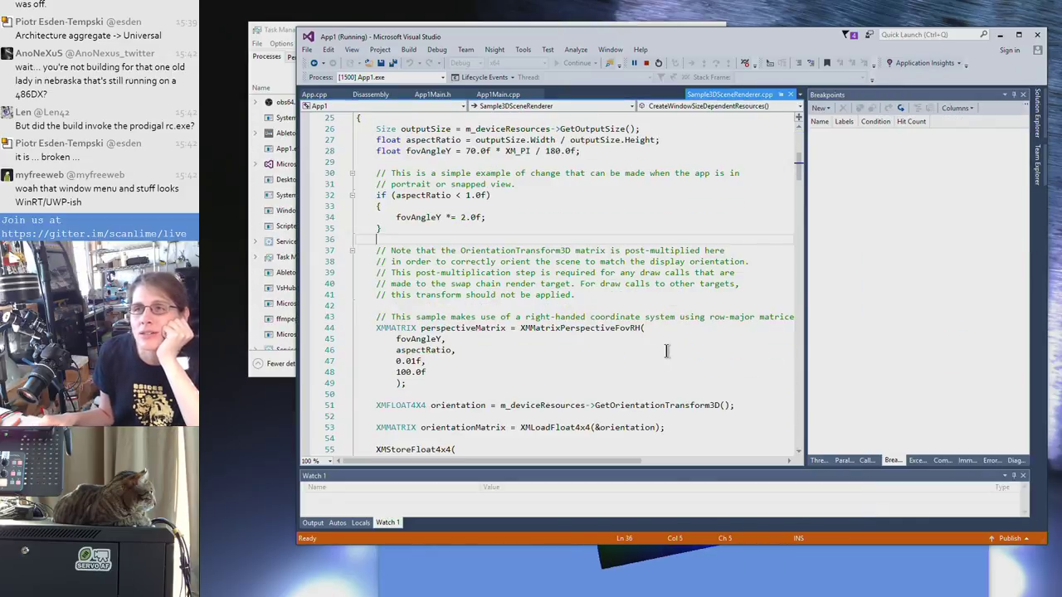
# Read the rest of Sample3DSceneRenderer.cpp, covering matrix setup, Update, tracking, Render, shader and cube loading, and resource release, and return to its start
pyautogui.scroll(1, 667, 350)
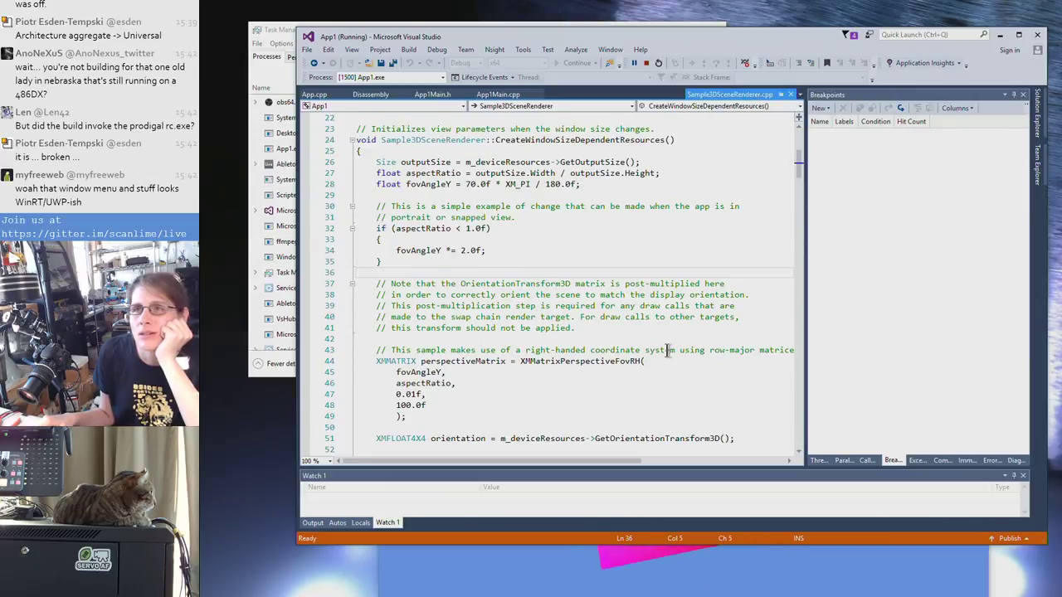
pyautogui.scroll(-1, 668, 351)
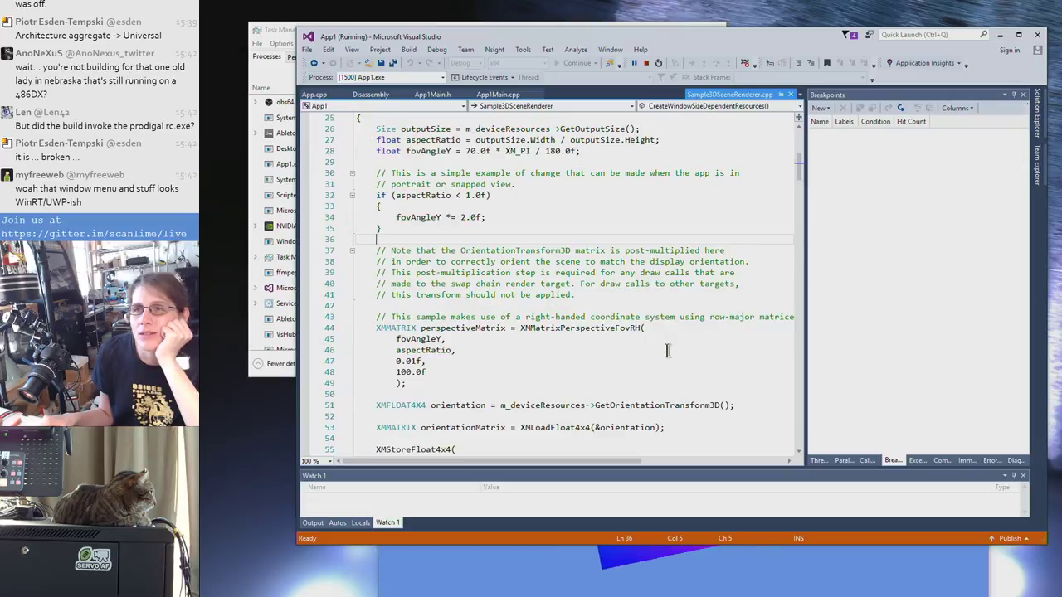
pyautogui.scroll(-4, 667, 350)
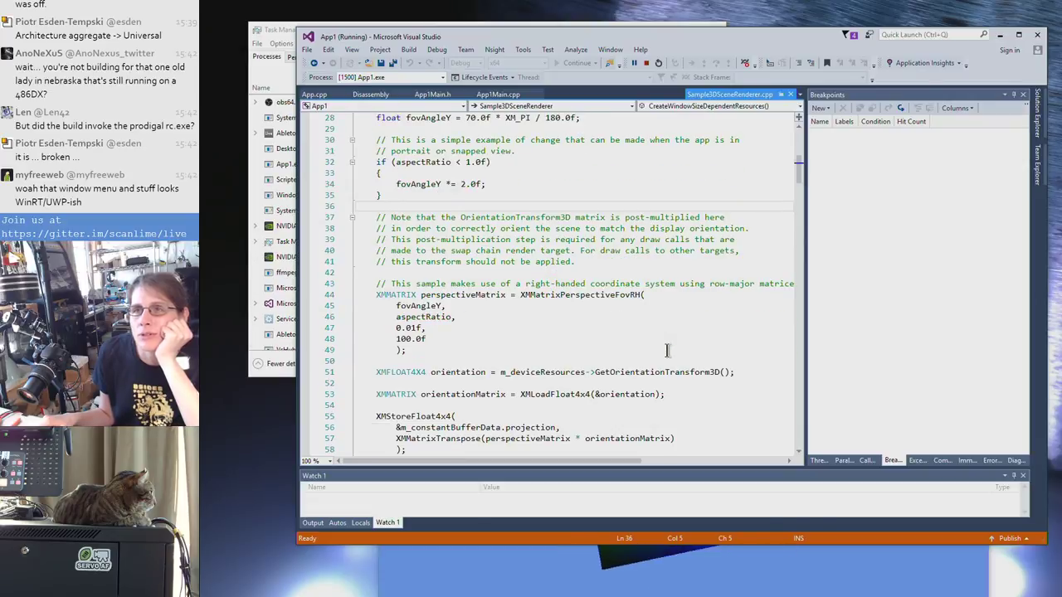
pyautogui.scroll(-6, 702, 388)
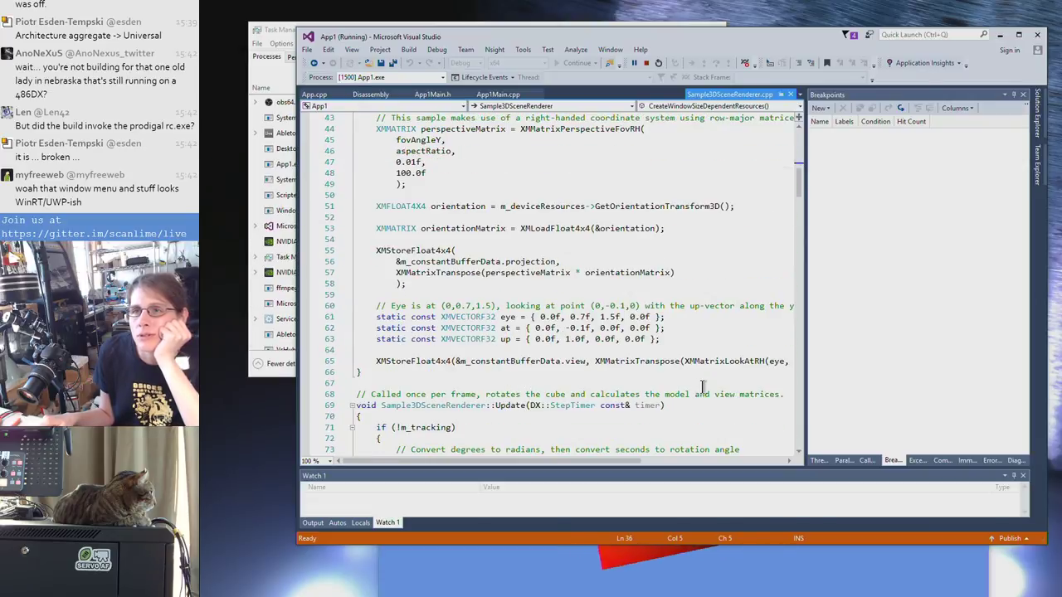
pyautogui.scroll(-10, 702, 388)
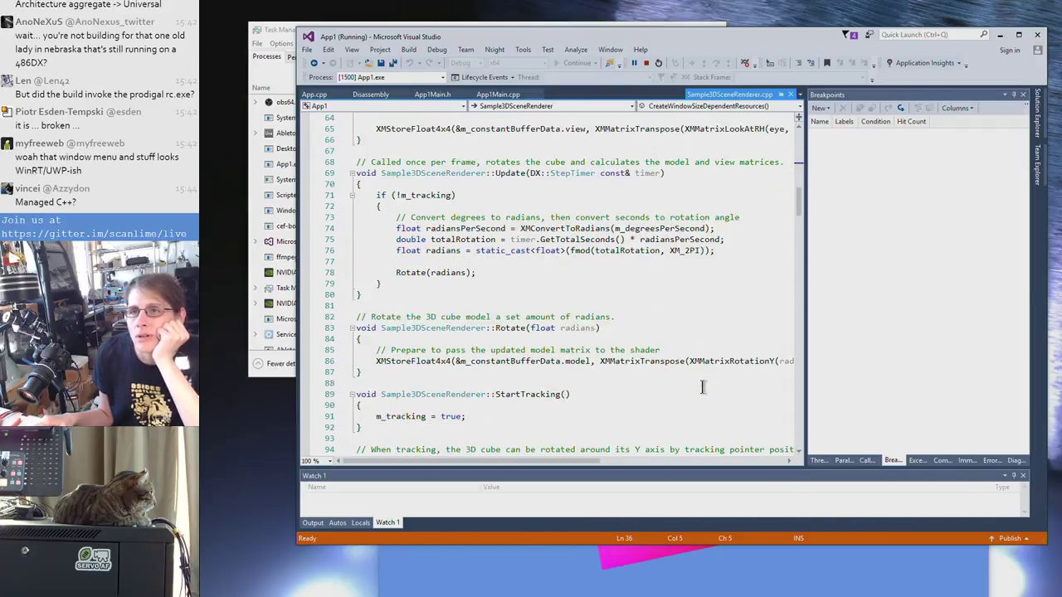
pyautogui.scroll(-8, 703, 387)
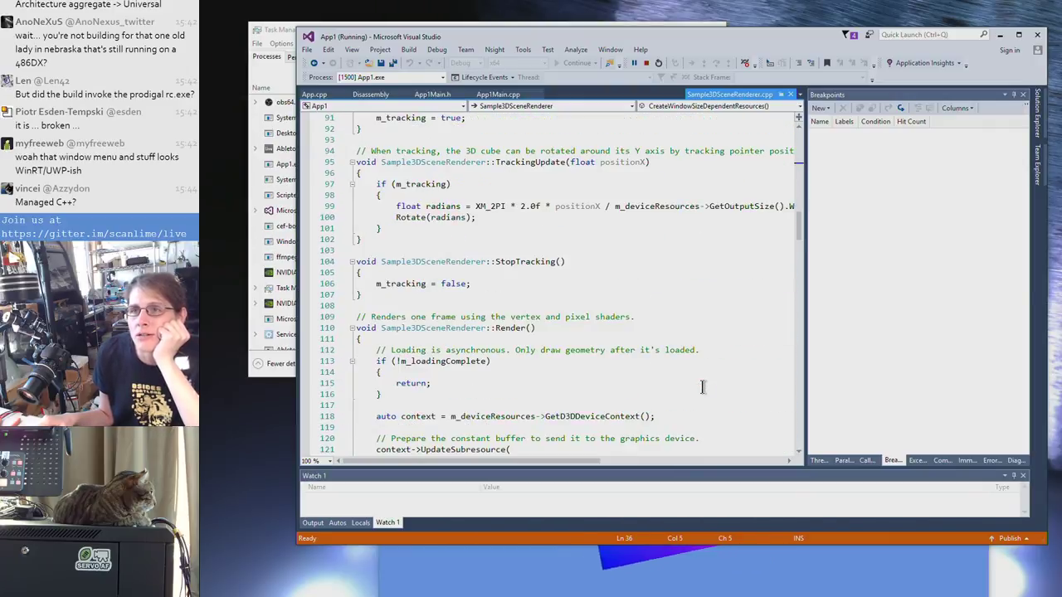
pyautogui.scroll(-19, 703, 388)
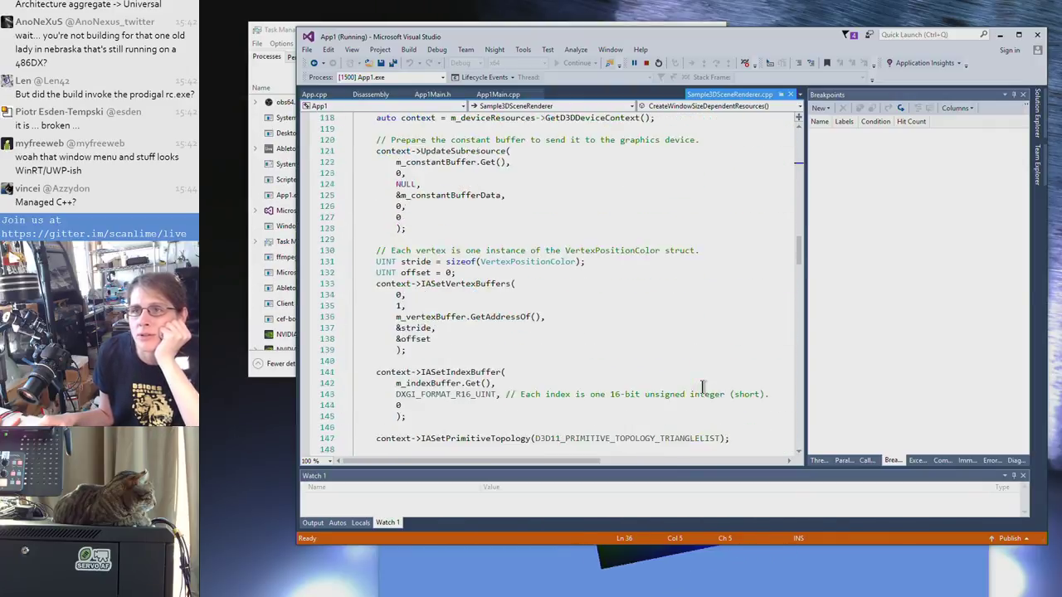
pyautogui.scroll(-7, 702, 387)
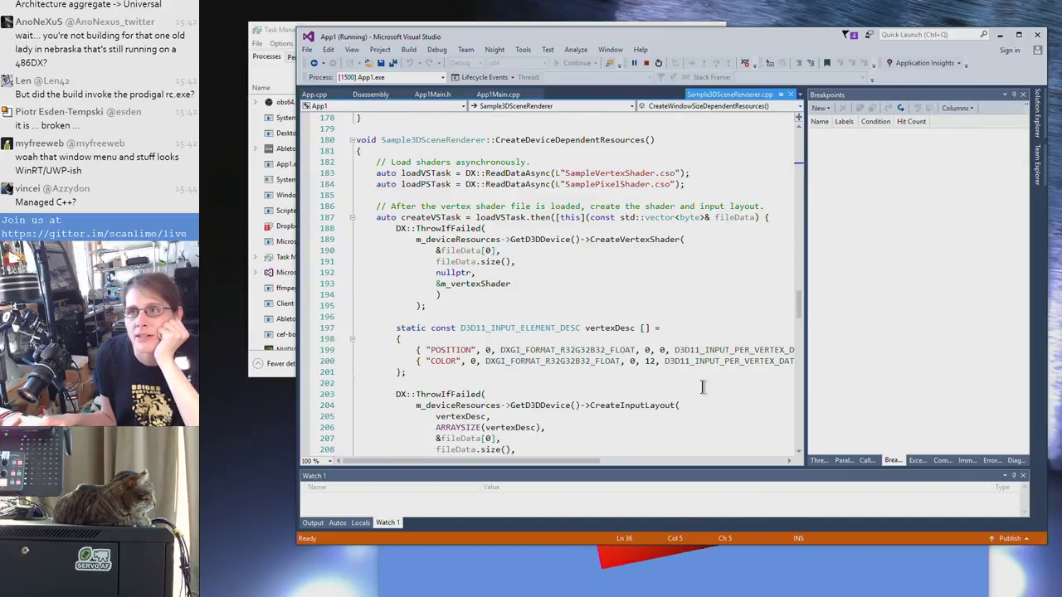
pyautogui.scroll(-11, 702, 388)
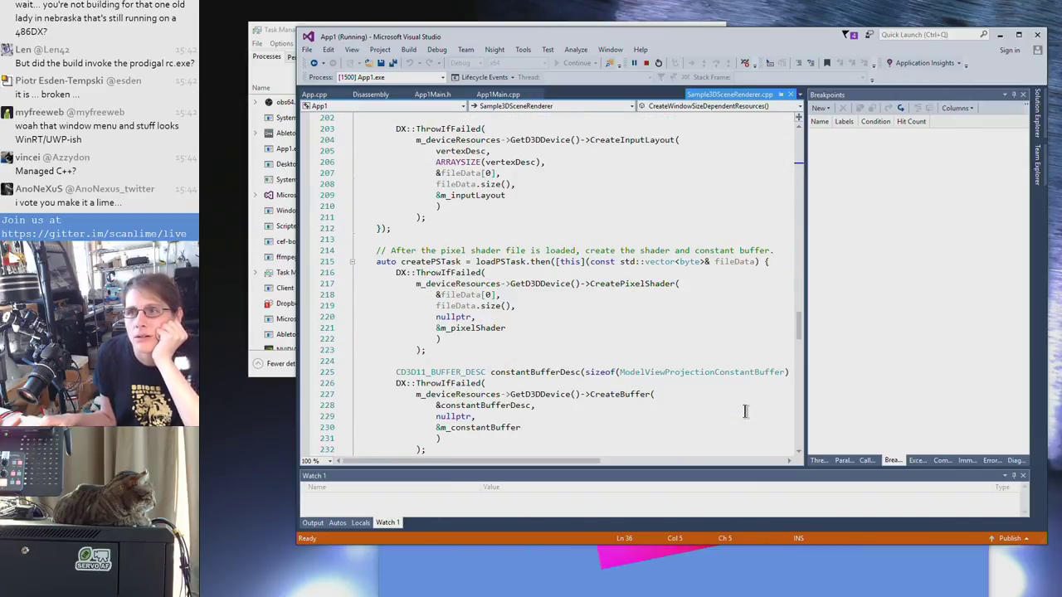
pyautogui.scroll(-20, 722, 362)
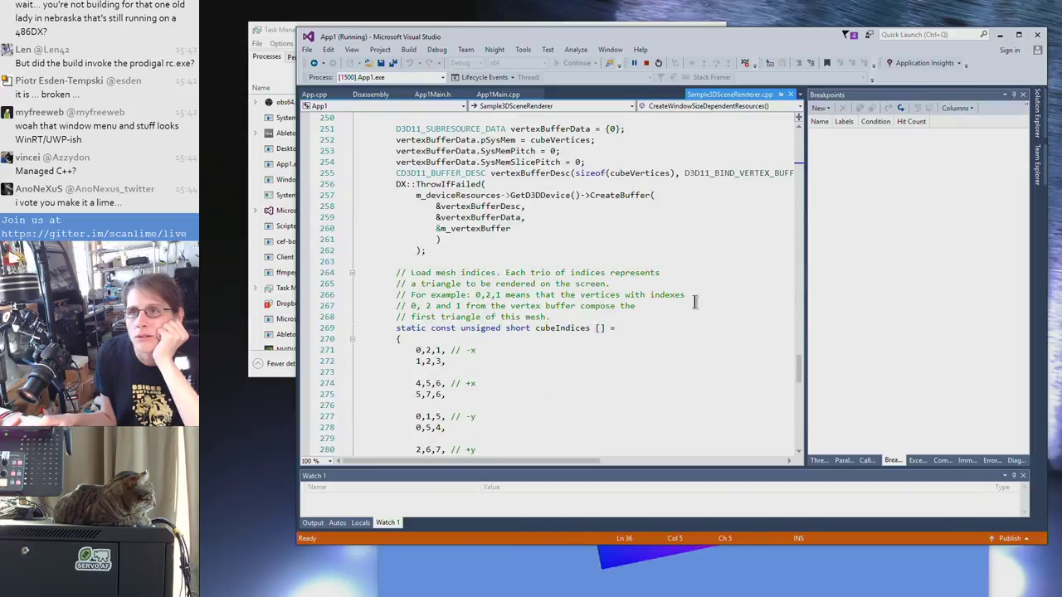
pyautogui.scroll(-7, 687, 264)
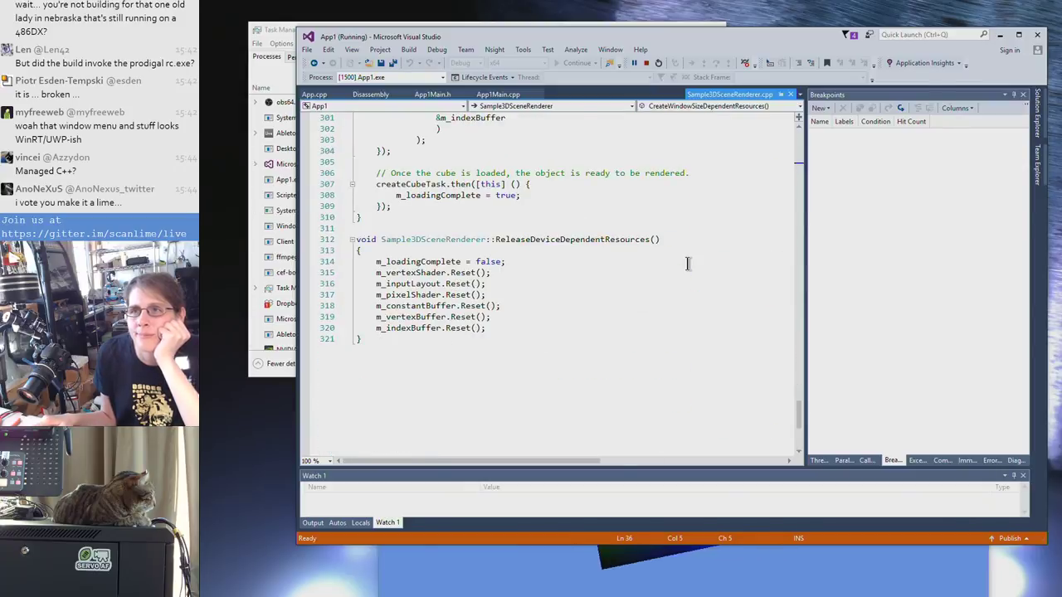
pyautogui.scroll(20, 687, 264)
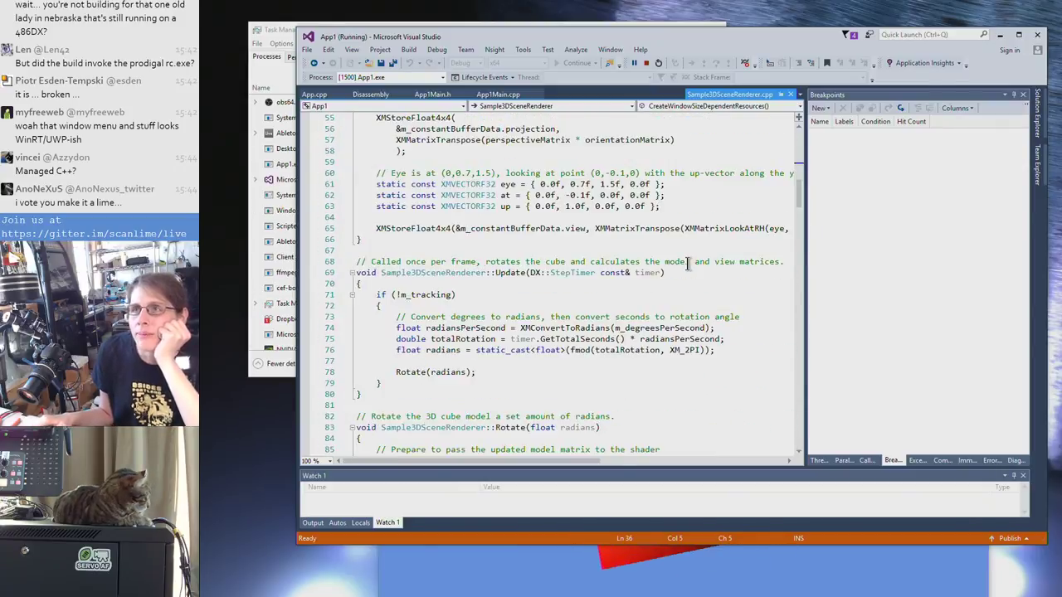
pyautogui.scroll(18, 687, 264)
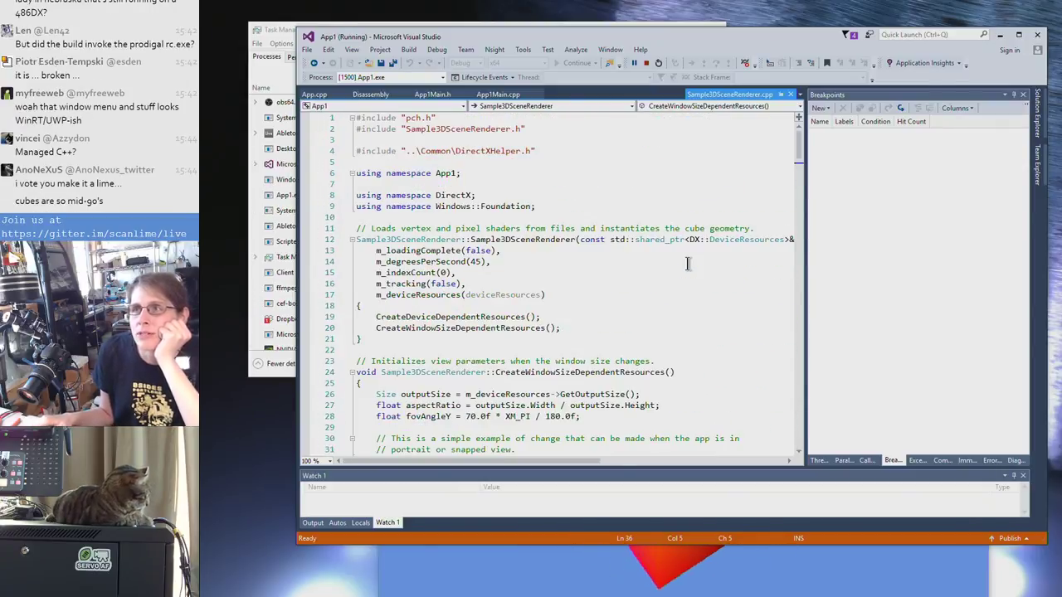
# Stop debugging App1 and close the Visual Studio and Task Manager windows
pyautogui.click(647, 65)
pyautogui.moveTo(670, 37); pyautogui.dragTo(721, 222)
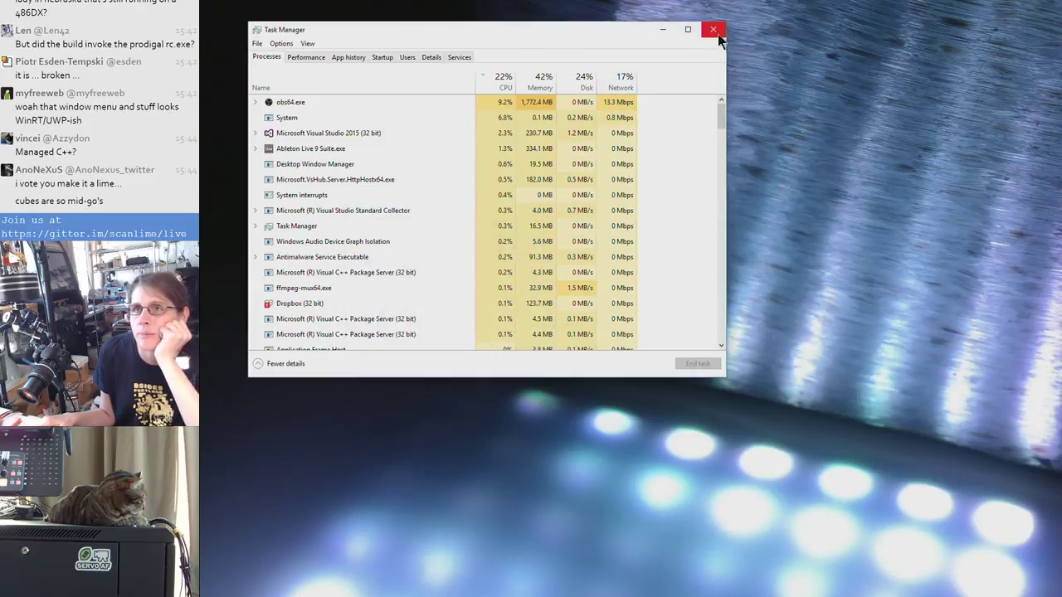
pyautogui.click(713, 29)
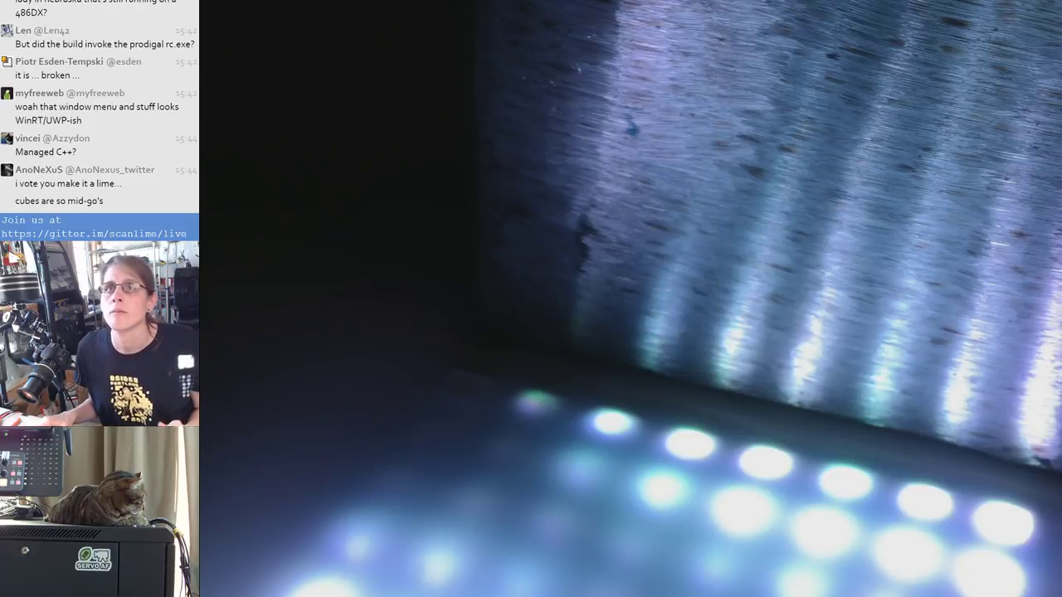
# Bring the Command Prompt and the CMake window for obs-studio into view and arrange them on the desktop
pyautogui.hotkey('alt', 'Tab')
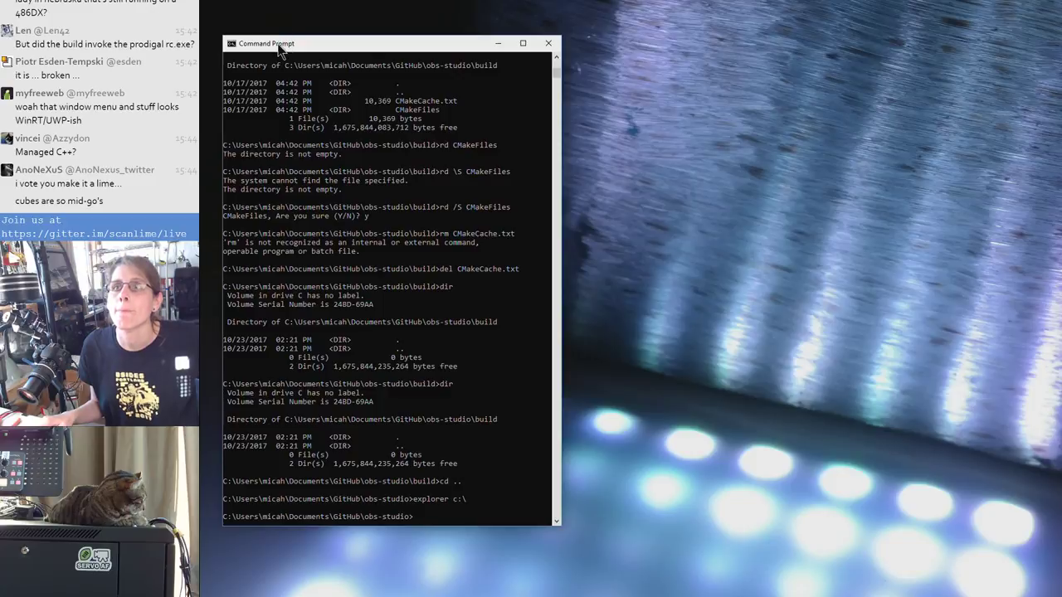
pyautogui.moveTo(297, 45); pyautogui.dragTo(437, 36)
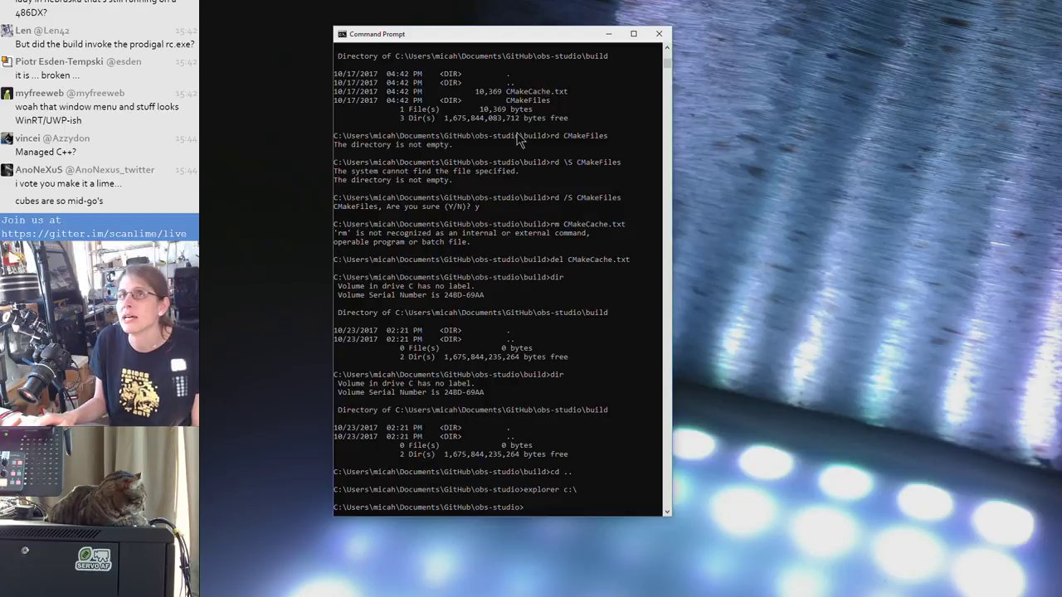
pyautogui.moveTo(506, 47); pyautogui.dragTo(418, 71)
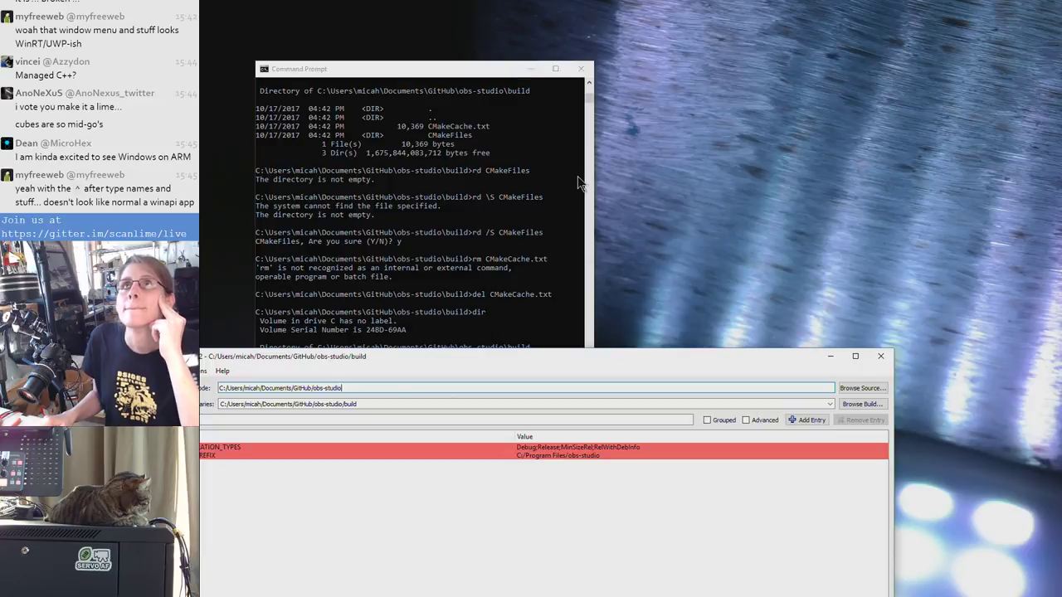
pyautogui.moveTo(541, 352); pyautogui.dragTo(805, 45)
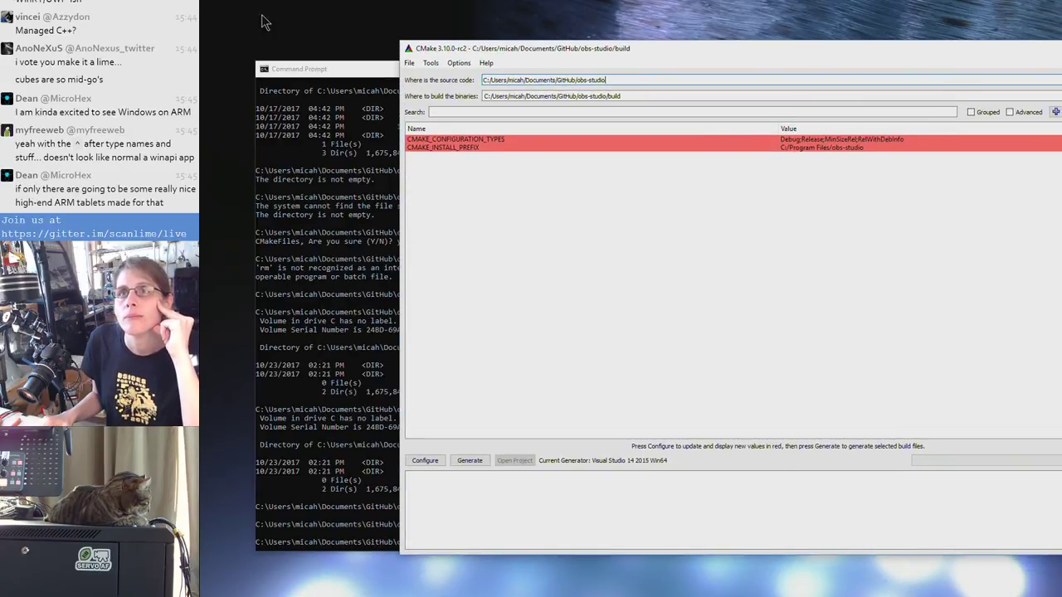
pyautogui.click(410, 64)
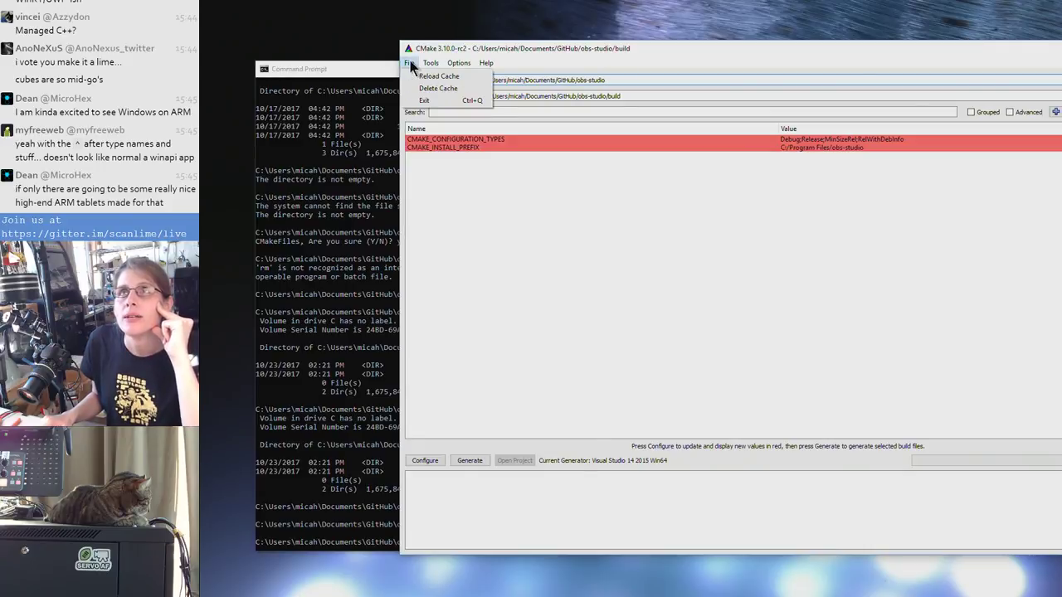
pyautogui.click(327, 43)
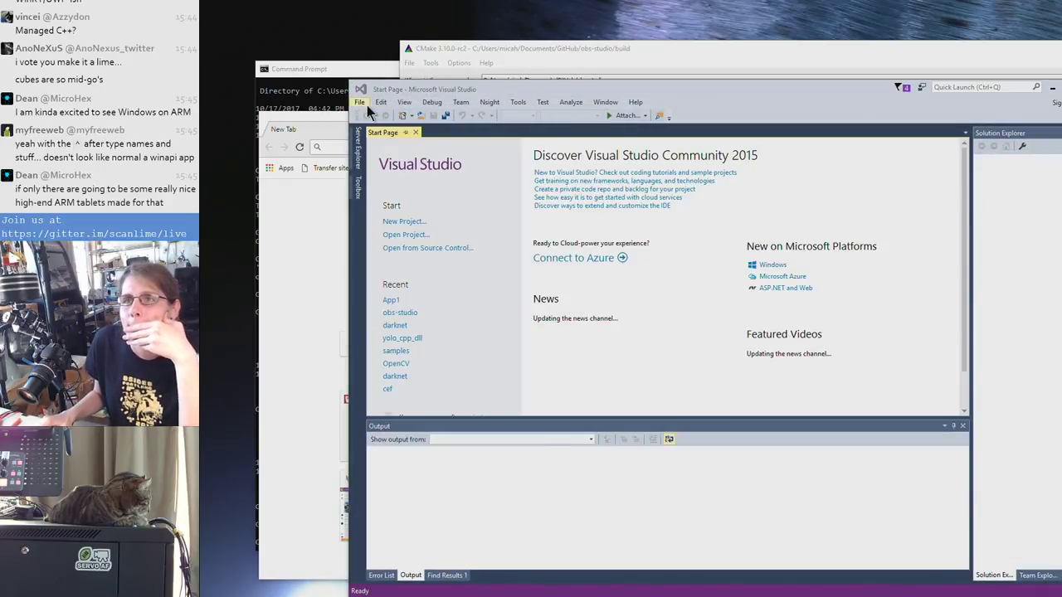
# Switch to Visual Studio, reopen the recent App1.sln solution and open Sample3DSceneRenderer.cpp from its Content folder
pyautogui.click(360, 102)
pyautogui.moveTo(410, 262)
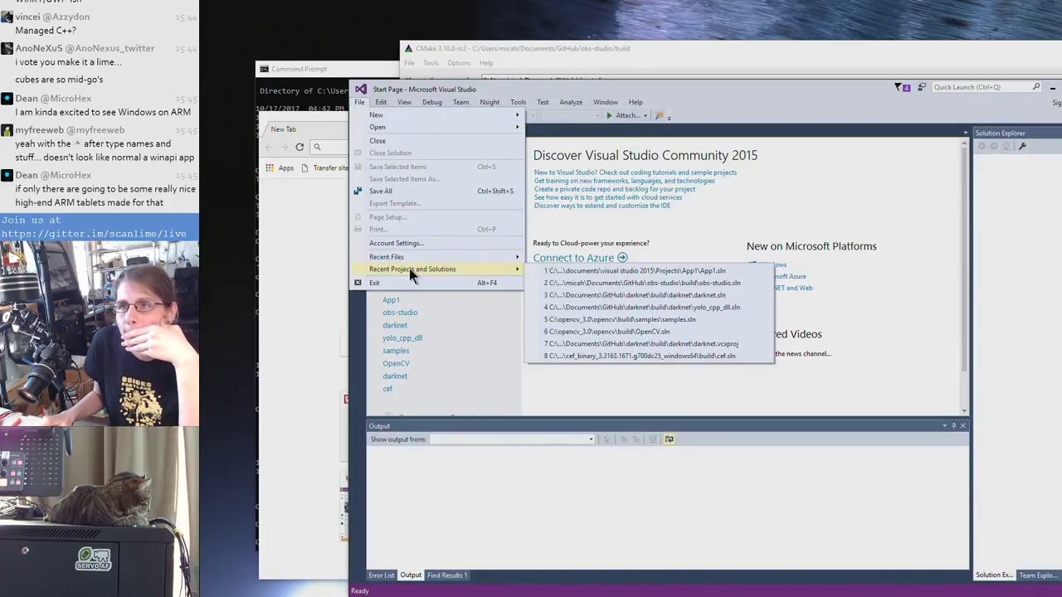
pyautogui.click(594, 270)
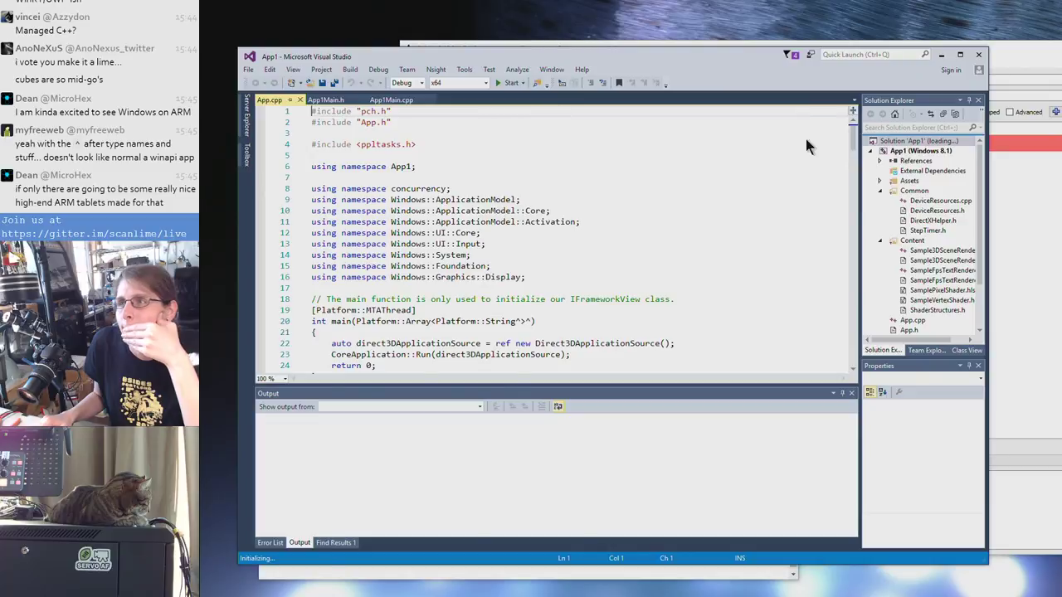
pyautogui.click(946, 251)
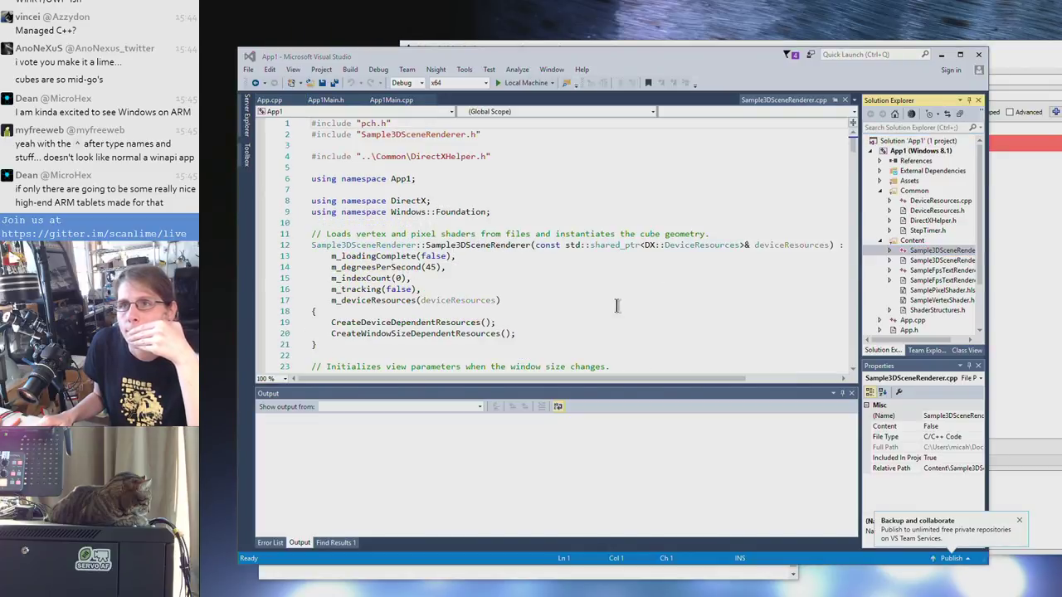
pyautogui.moveTo(900, 341); pyautogui.dragTo(954, 349)
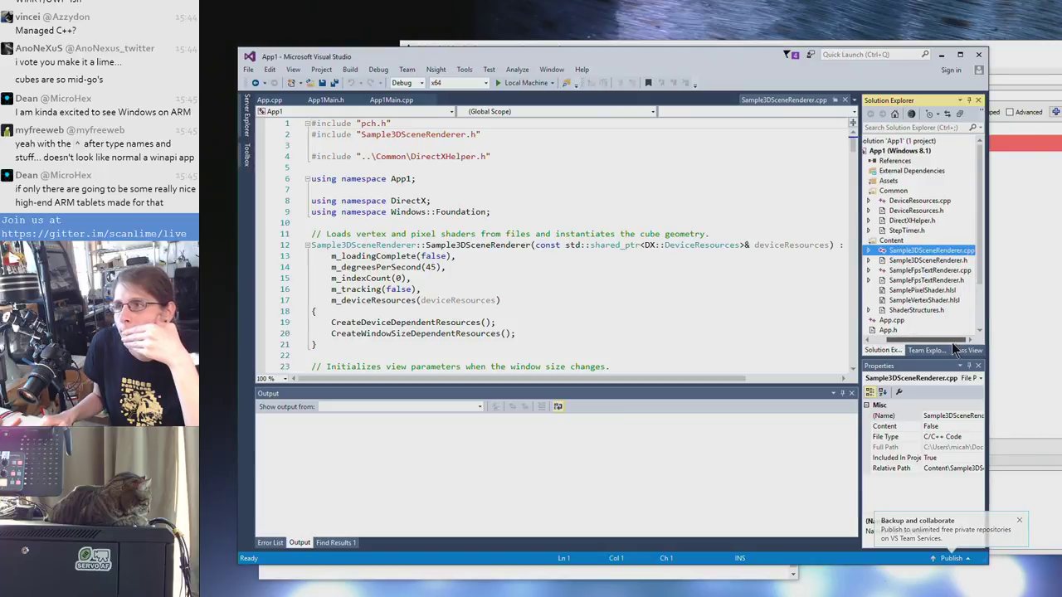
# Read Sample3DSceneRenderer.cpp from the constructor through tracking, Render and shader loading, and highlight the DX:: prefix at the constant buffer's ThrowIfFailed call
pyautogui.scroll(-4, 686, 292)
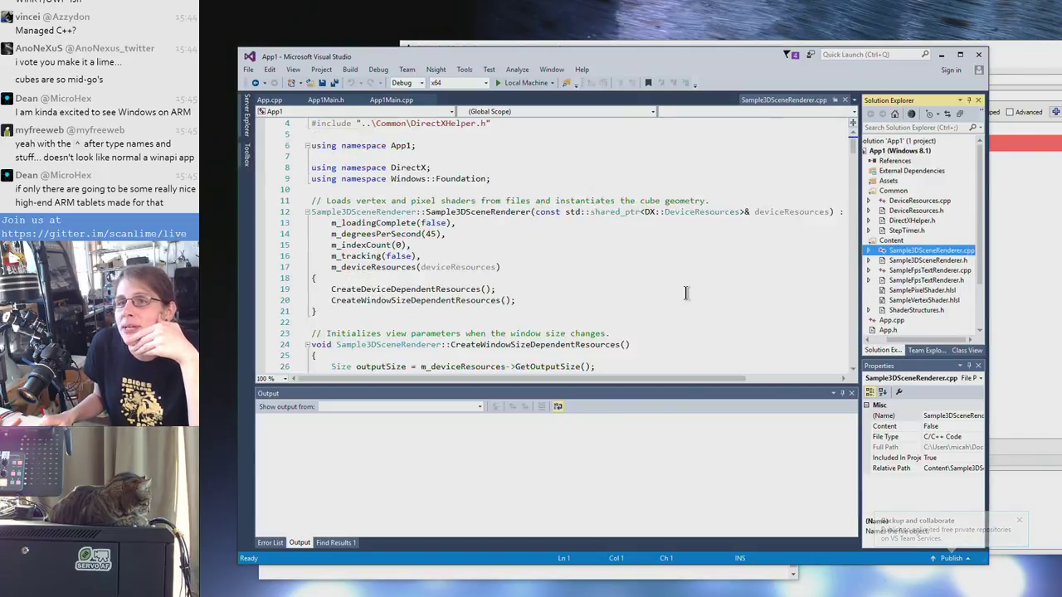
pyautogui.scroll(-8, 686, 292)
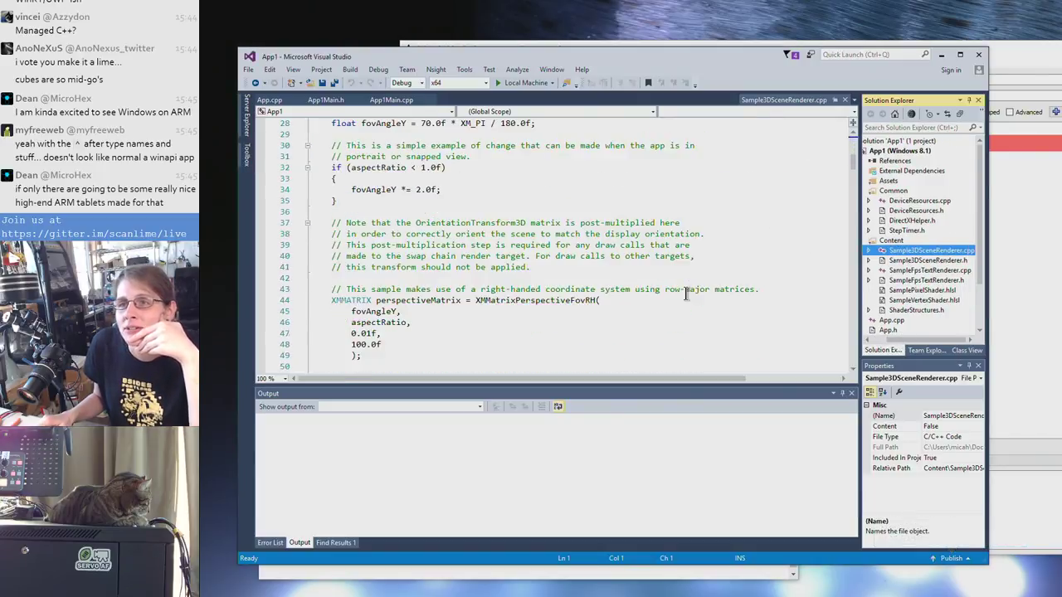
pyautogui.scroll(-12, 686, 292)
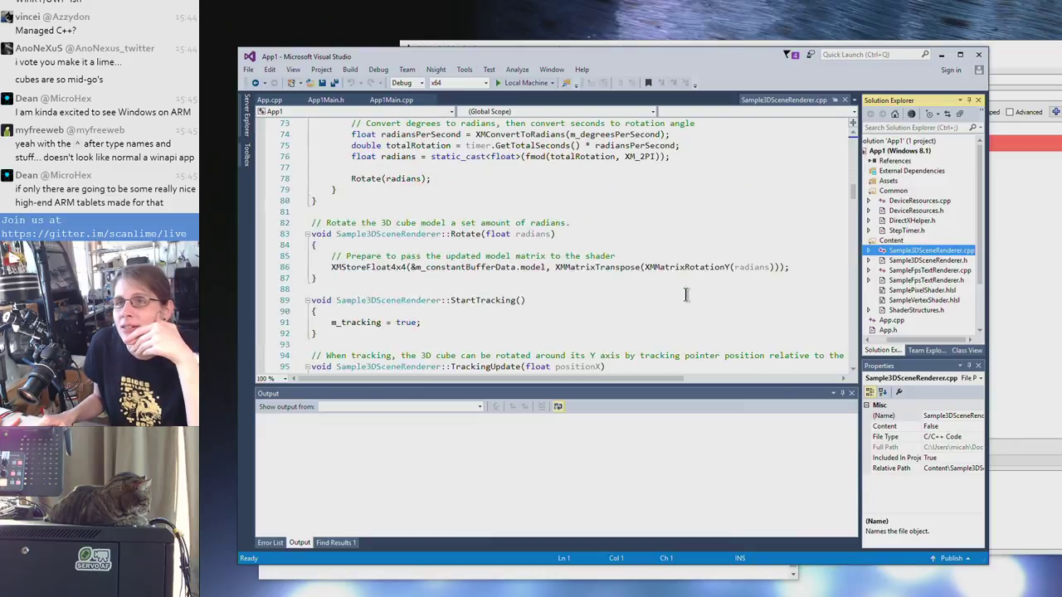
pyautogui.scroll(-5, 686, 295)
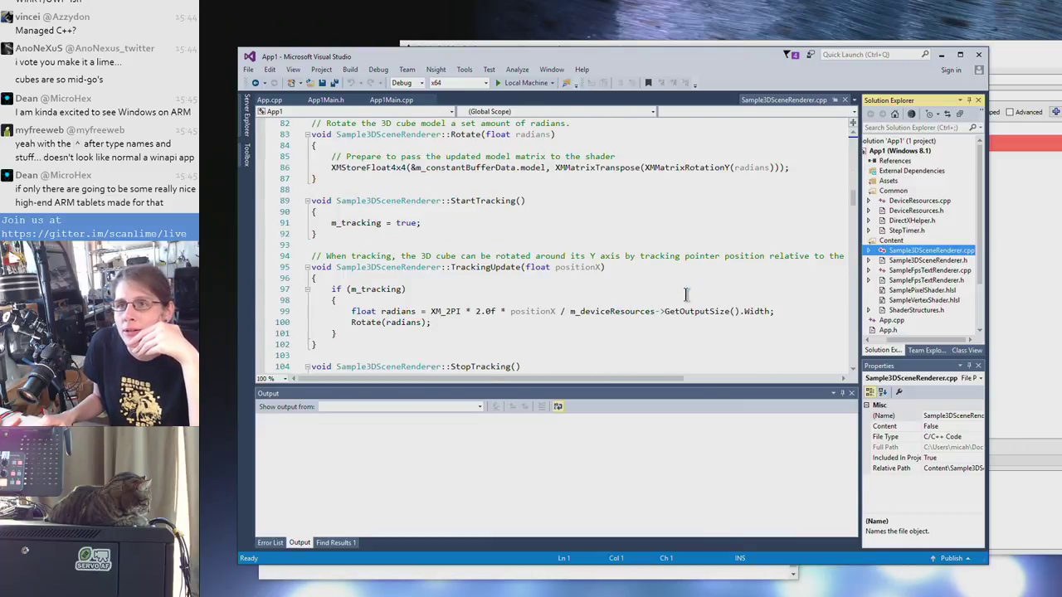
pyautogui.scroll(-5, 686, 295)
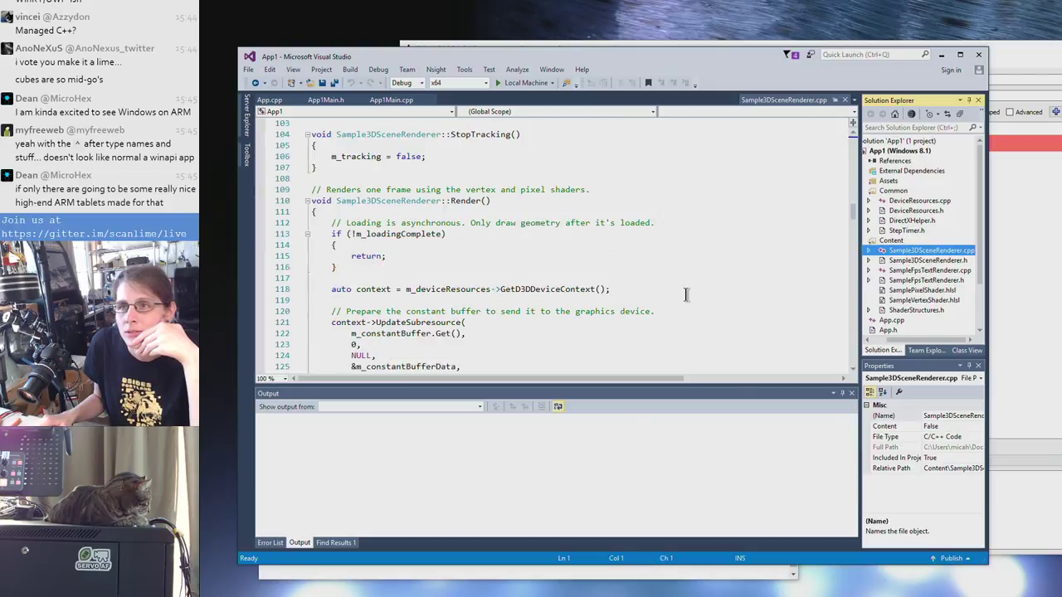
pyautogui.scroll(-5, 687, 294)
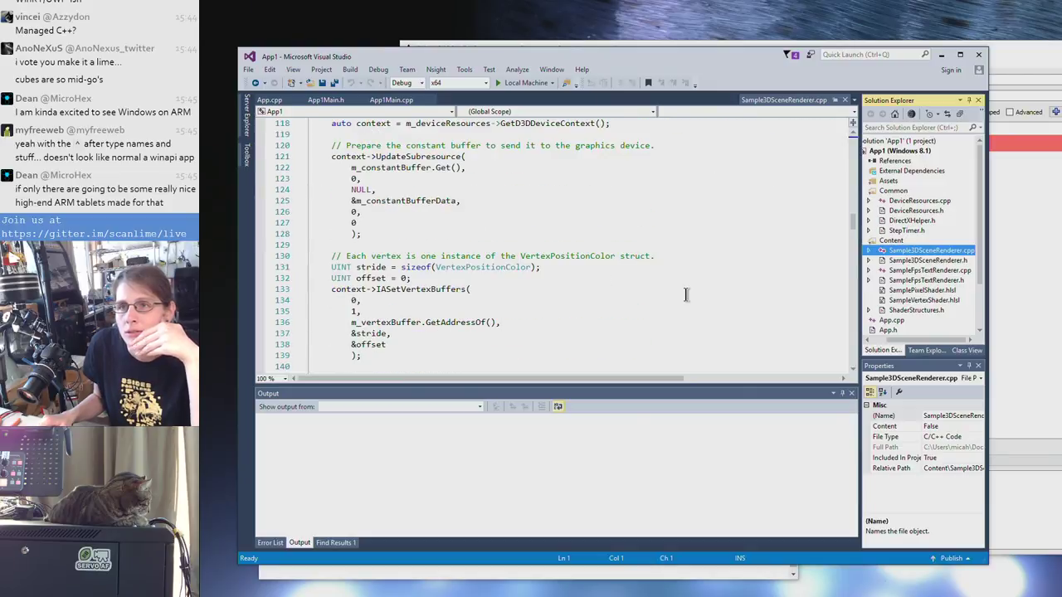
pyautogui.scroll(-2, 687, 295)
pyautogui.scroll(-7, 686, 294)
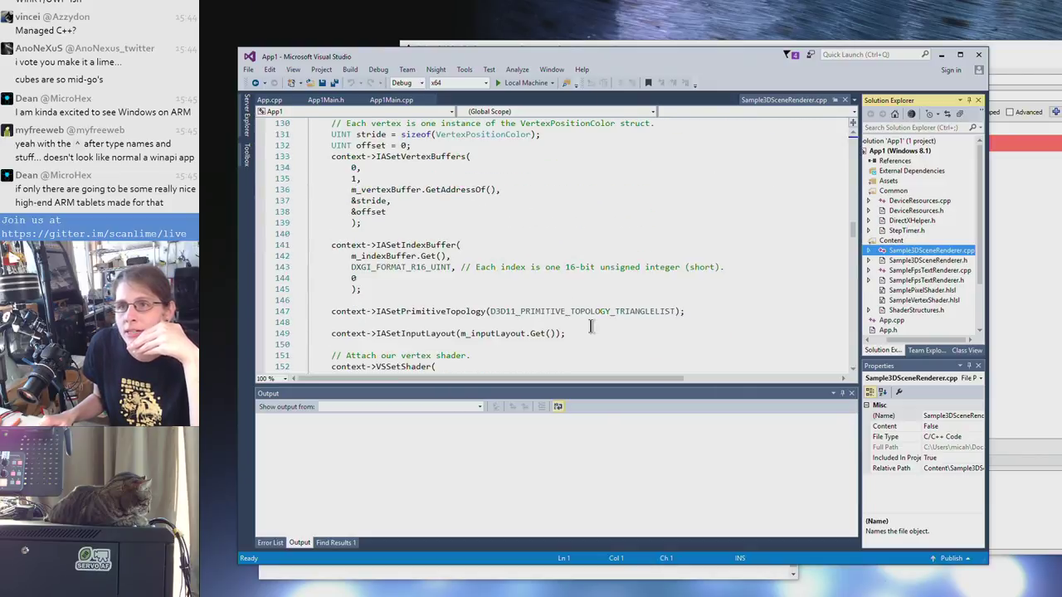
pyautogui.scroll(-7, 590, 312)
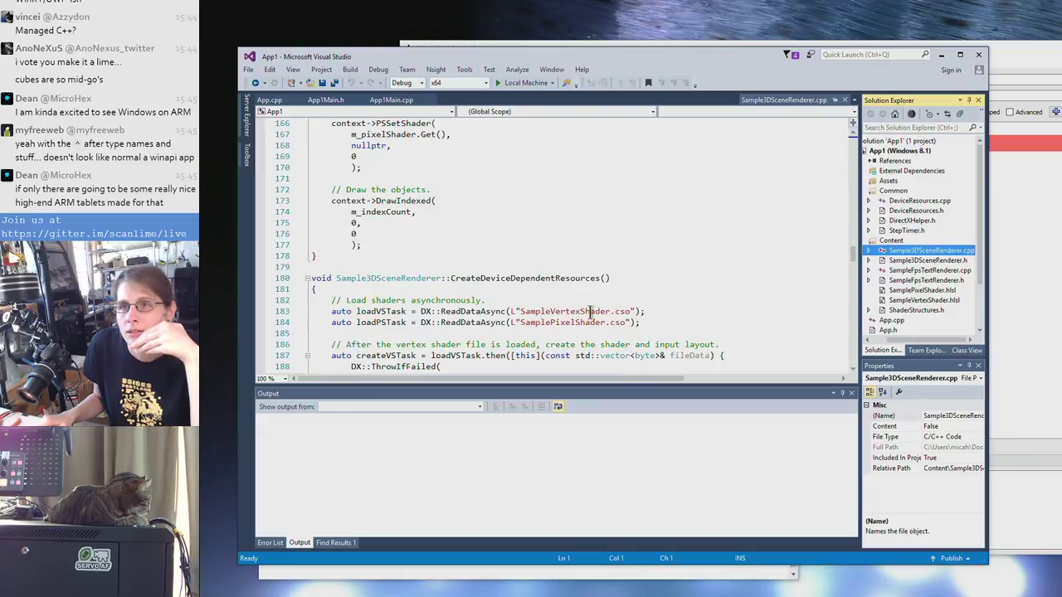
pyautogui.scroll(-7, 590, 312)
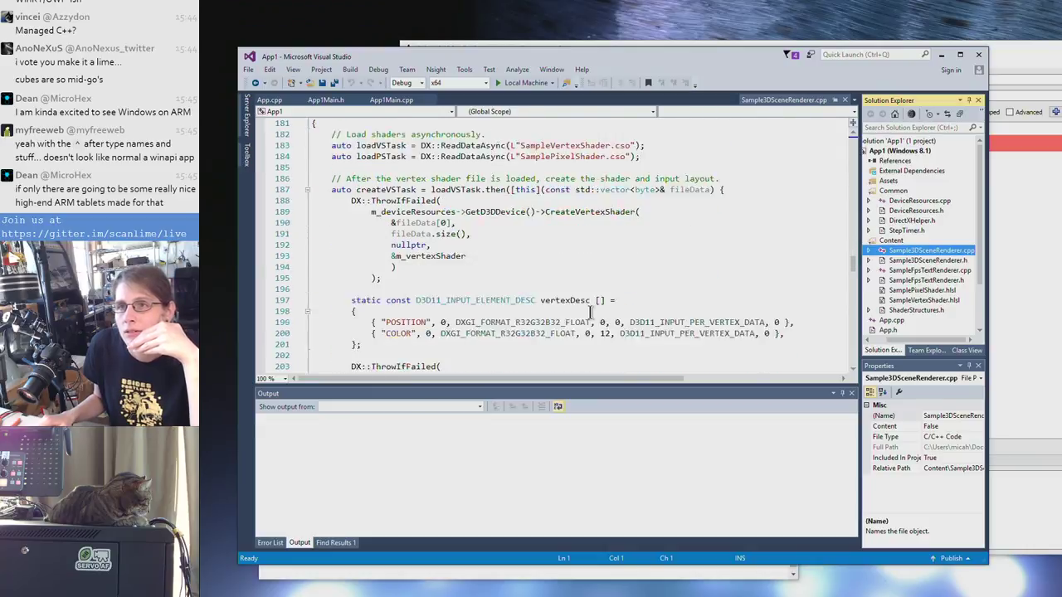
pyautogui.scroll(-3, 590, 312)
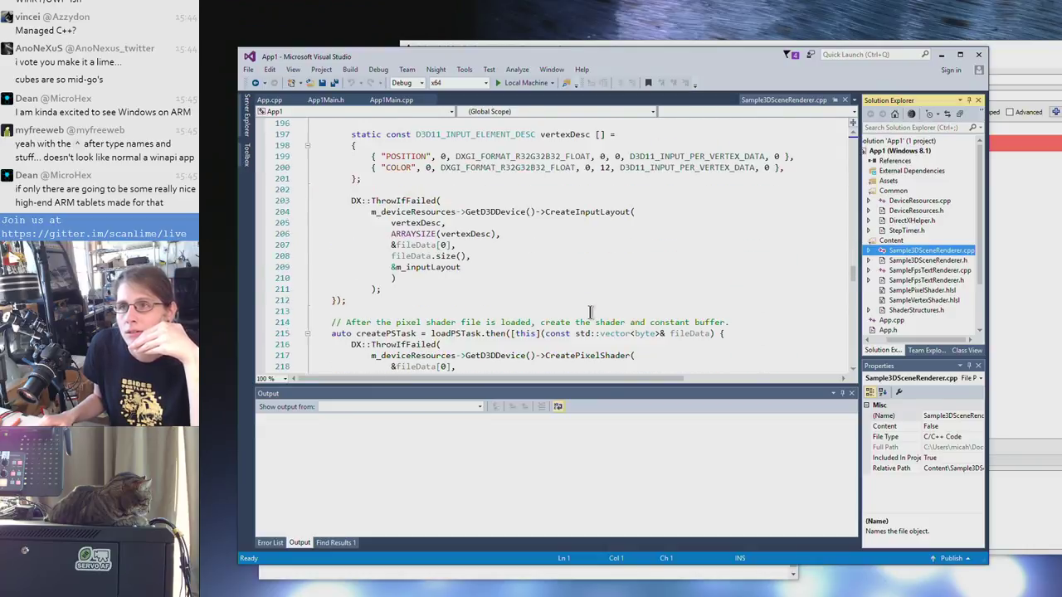
pyautogui.scroll(-7, 590, 312)
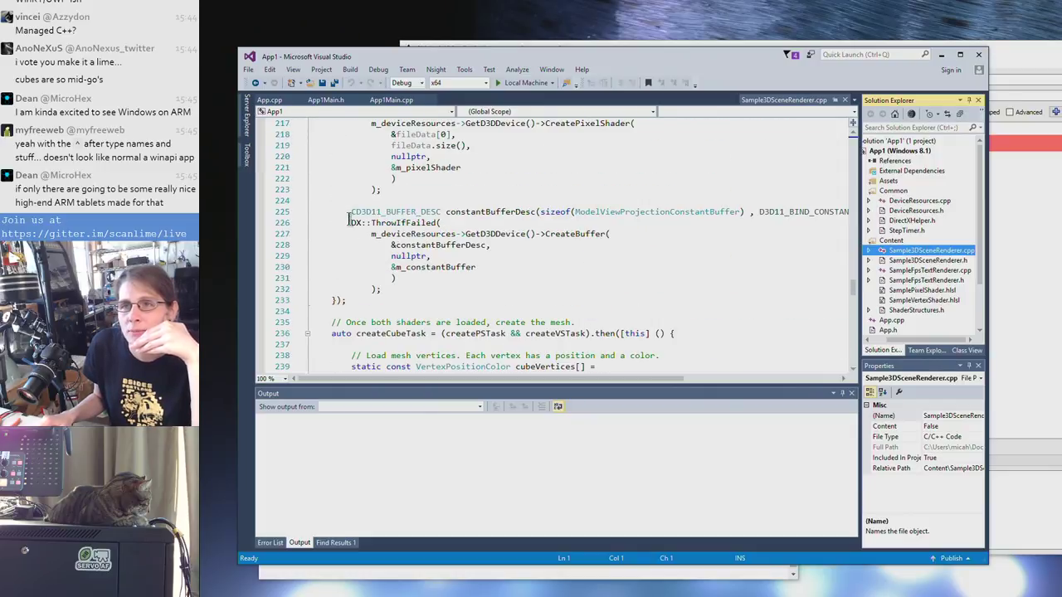
pyautogui.moveTo(349, 223); pyautogui.dragTo(368, 222)
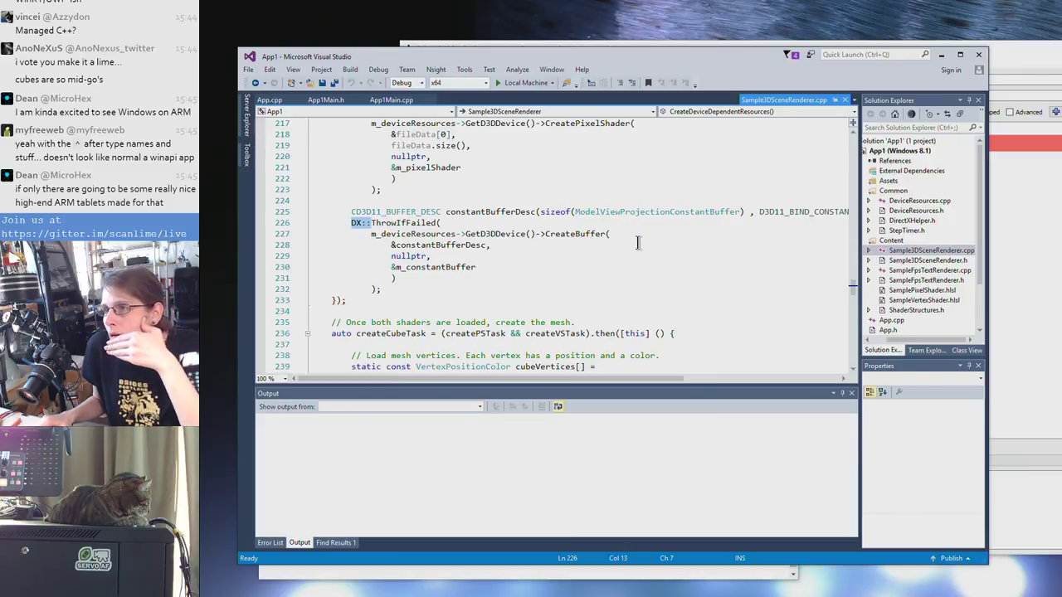
# Open DirectXHelper.h from the Common folder and examine ThrowIfFailed and ReadDataAsync, highlighting the "using namespace Windows::Storage" line
pyautogui.doubleClick(917, 221)
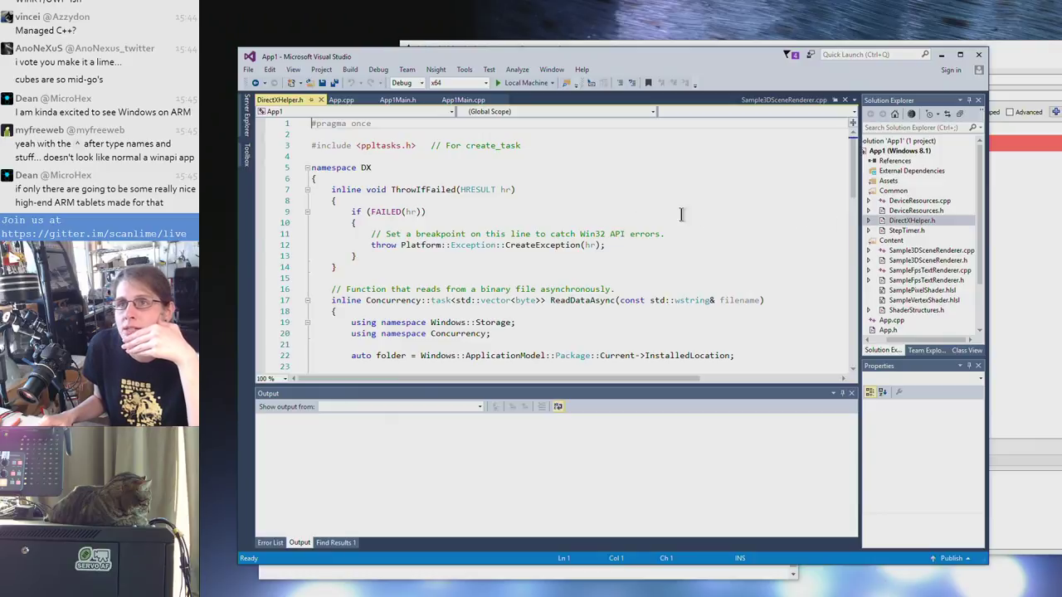
pyautogui.scroll(-3, 661, 209)
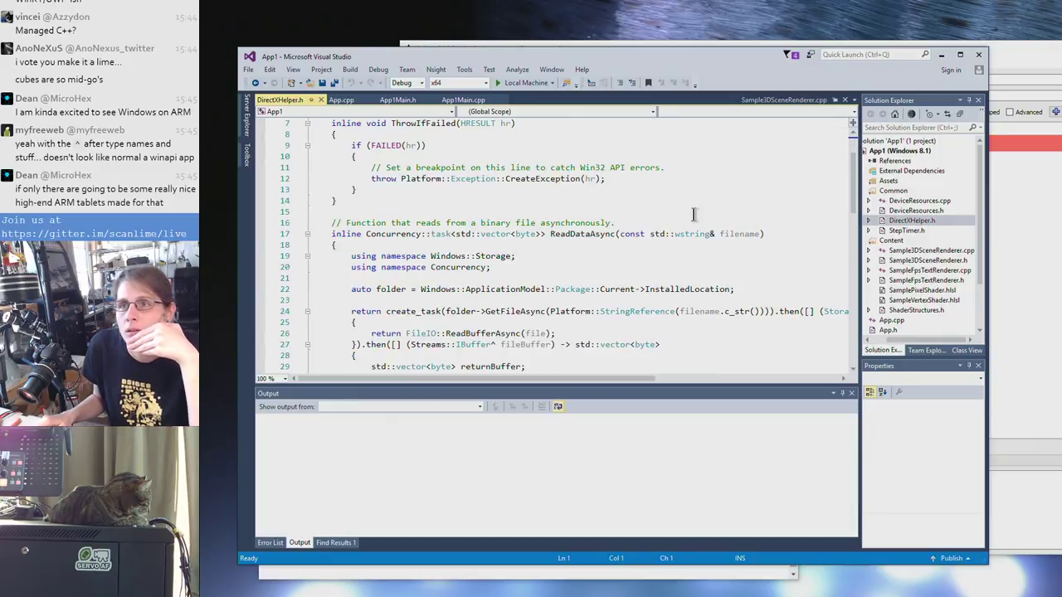
pyautogui.scroll(-1, 715, 215)
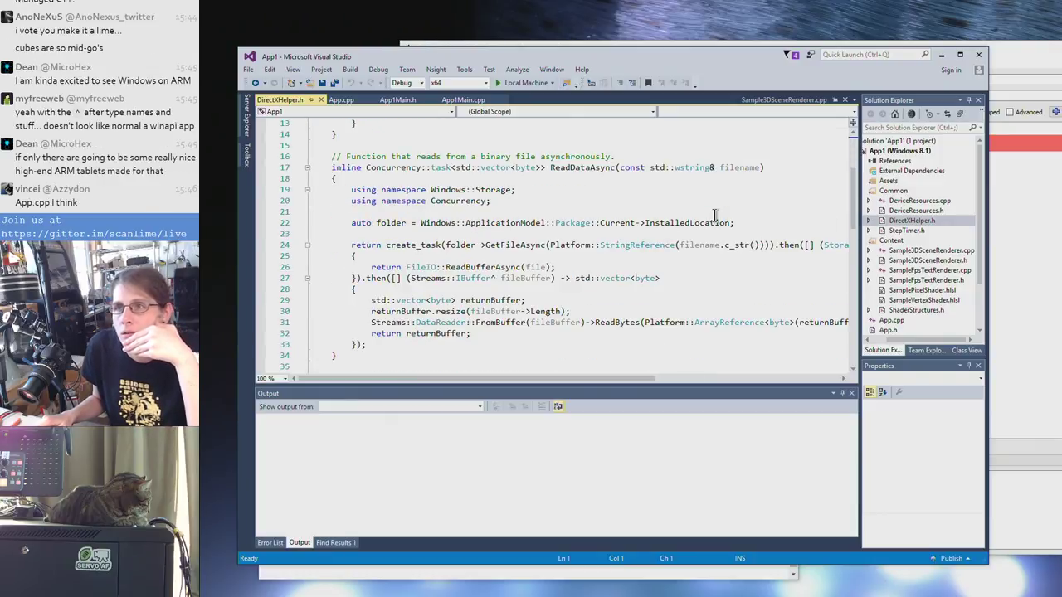
pyautogui.moveTo(526, 191); pyautogui.dragTo(361, 187)
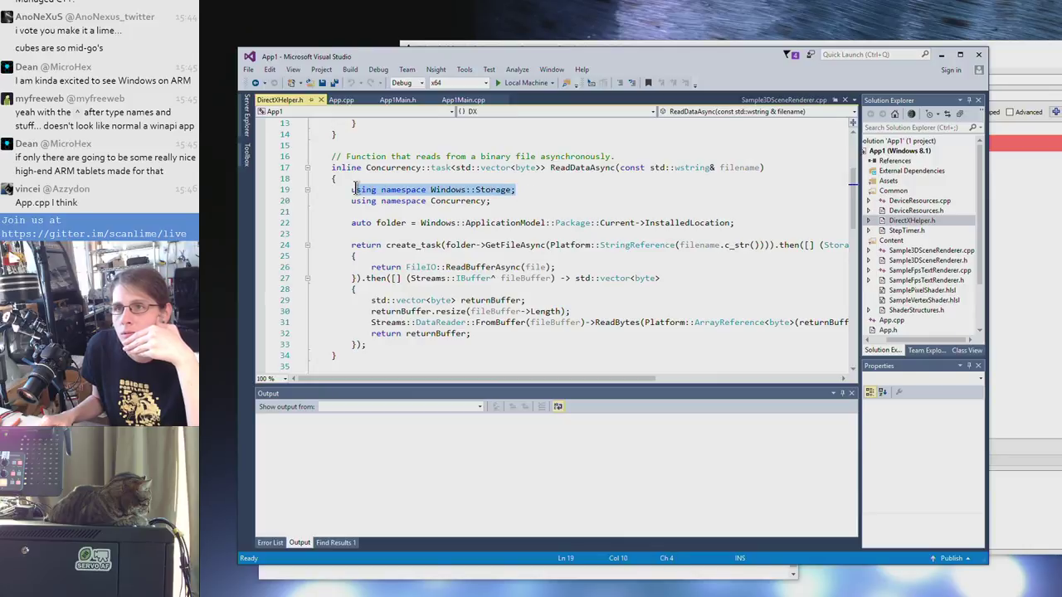
pyautogui.scroll(-1, 556, 222)
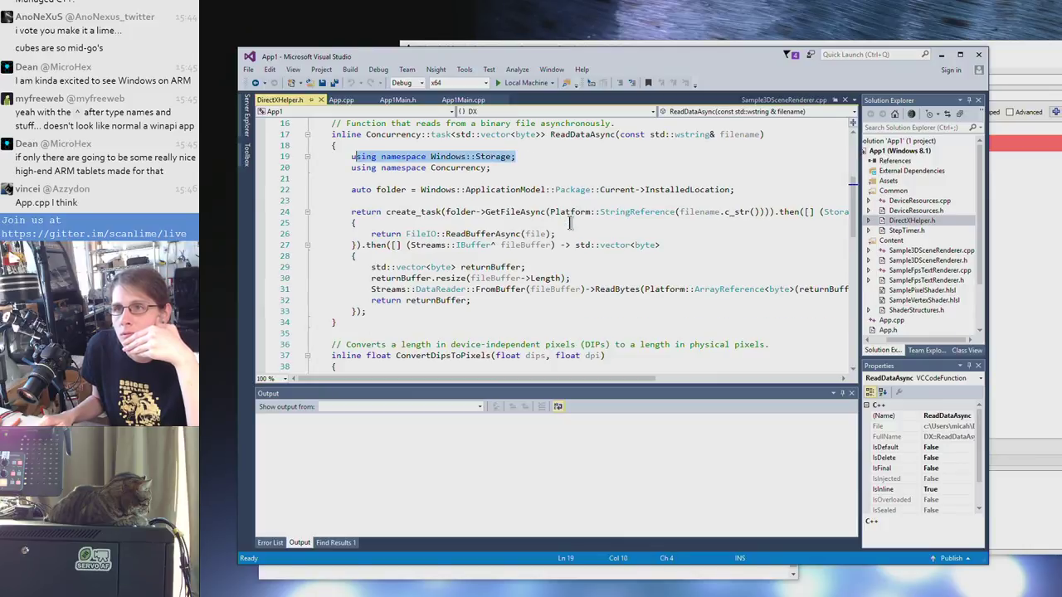
pyautogui.scroll(1, 570, 222)
pyautogui.click(552, 212)
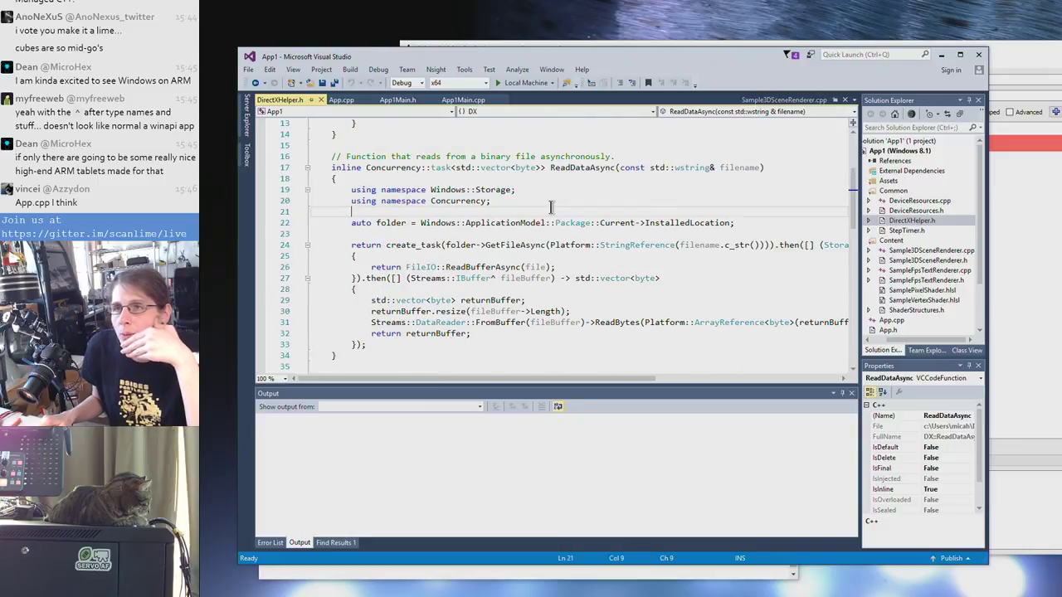
pyautogui.moveTo(393, 190); pyautogui.dragTo(496, 190)
pyautogui.click(530, 189)
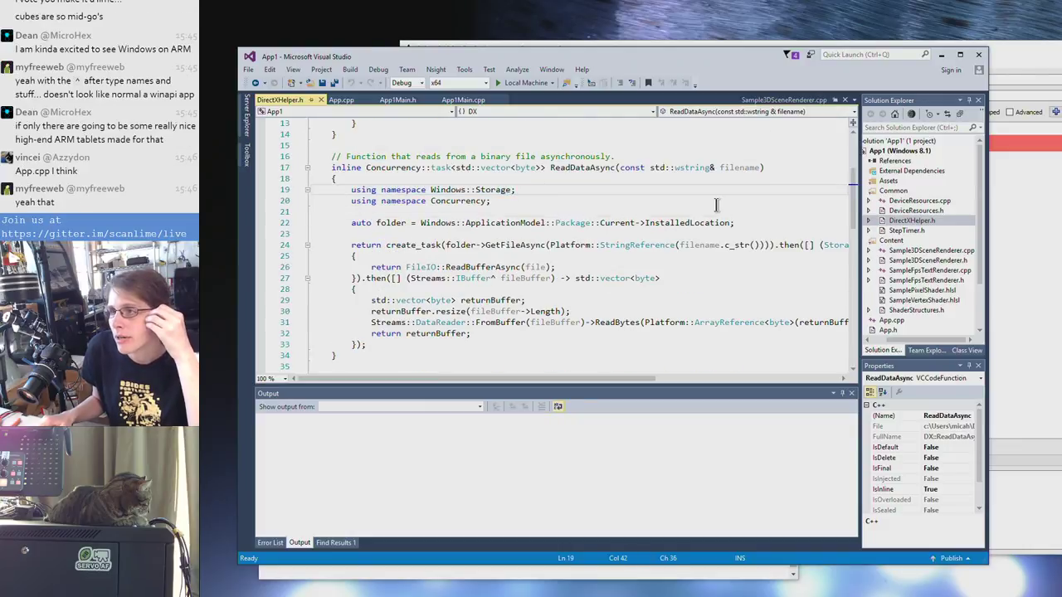
pyautogui.scroll(-1, 923, 217)
pyautogui.scroll(1, 923, 217)
pyautogui.scroll(1, 923, 218)
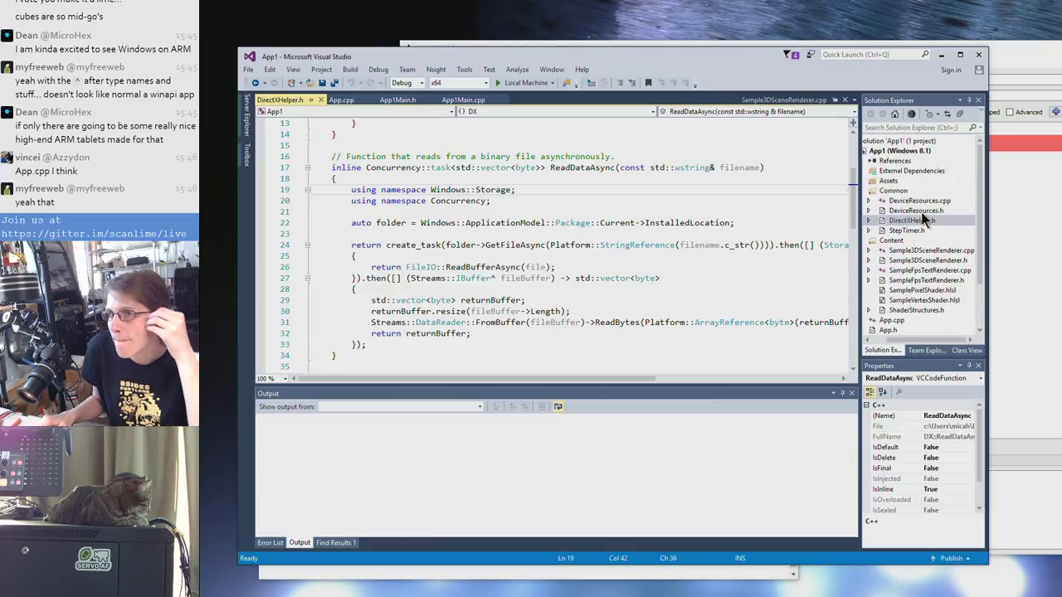
# Switch to Chrome, search Google for "windows c++ namespace" and reposition the browser window to show the results
pyautogui.click(535, 45)
pyautogui.press('super+1')
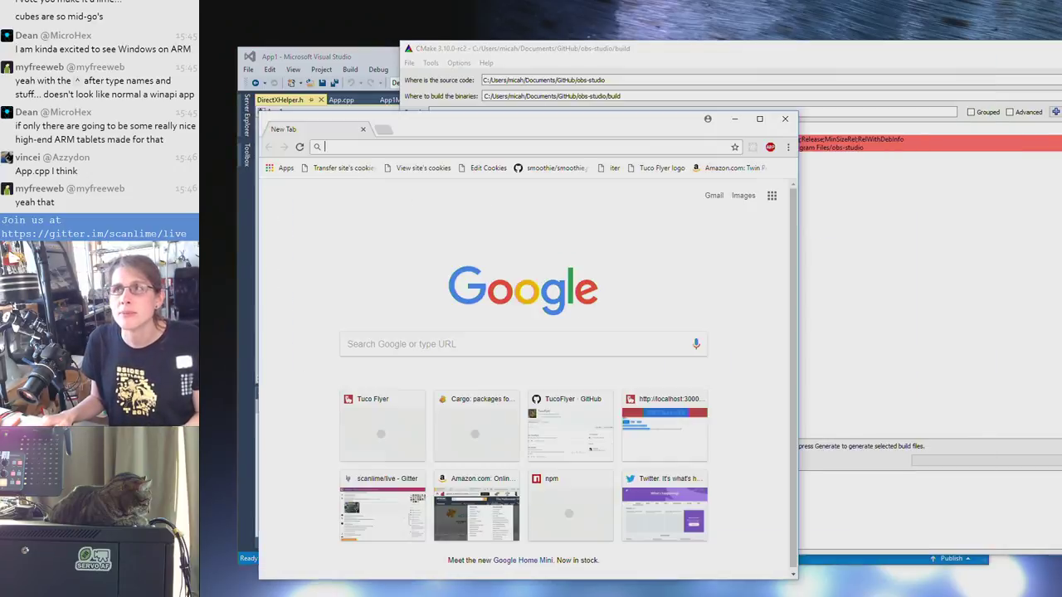
pyautogui.moveTo(394, 136); pyautogui.dragTo(490, 238)
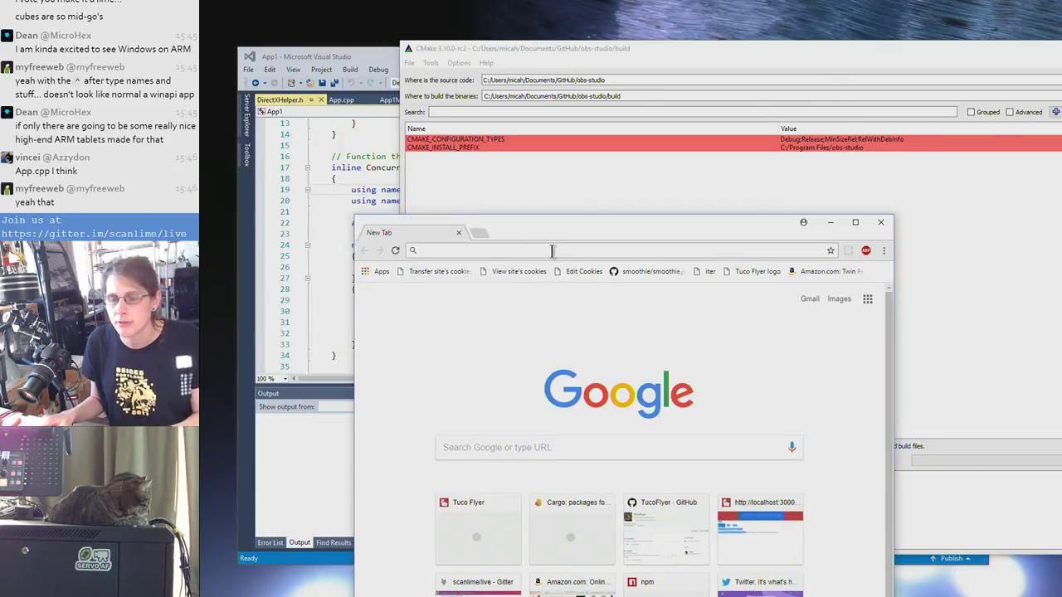
pyautogui.write('wind')
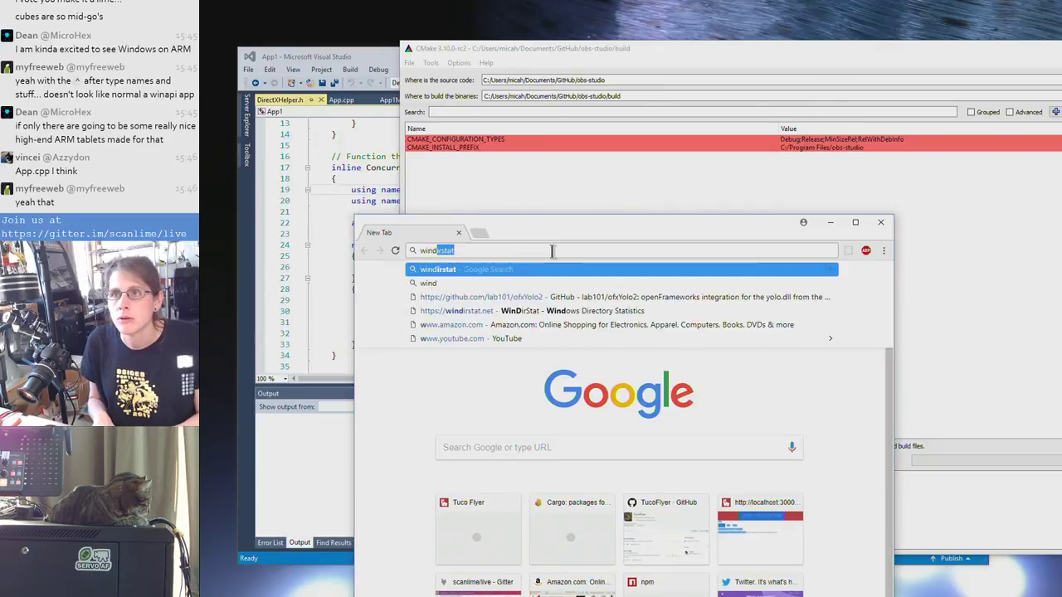
pyautogui.write('ows c++ namespace')
pyautogui.press('Return')
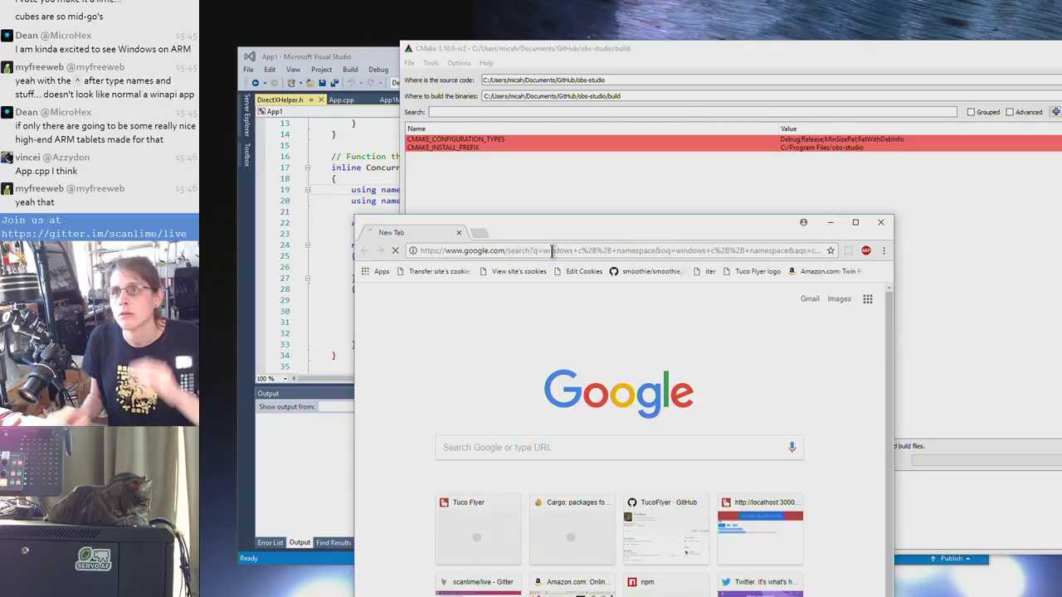
pyautogui.moveTo(593, 230); pyautogui.dragTo(538, 128)
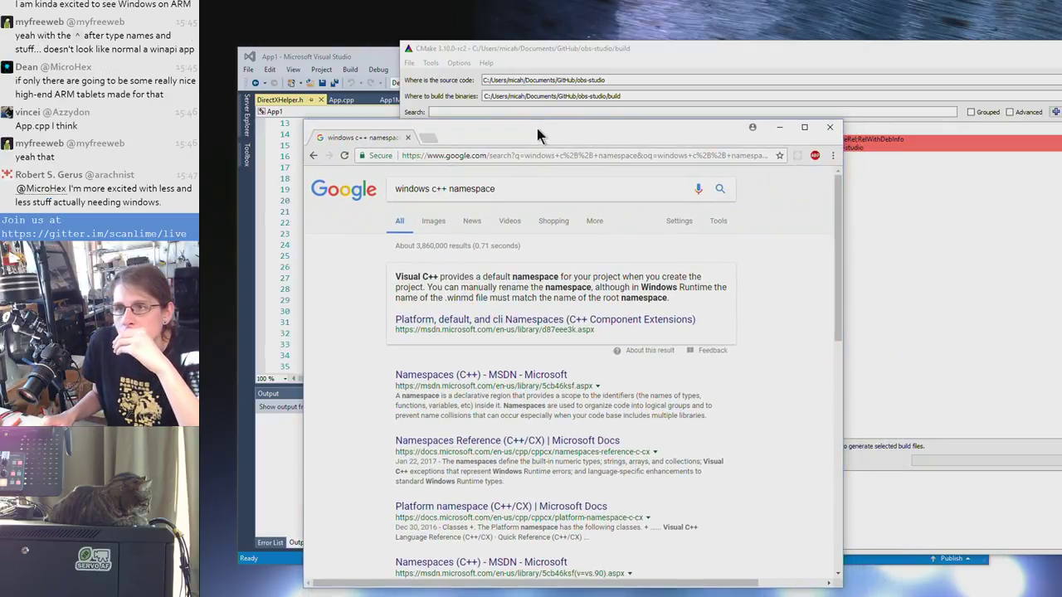
# Open the Platform namespace (C++/CX) result, go up to the C++/CX language reference page, and widen the browser window
pyautogui.scroll(-3, 534, 335)
pyautogui.scroll(-1, 533, 336)
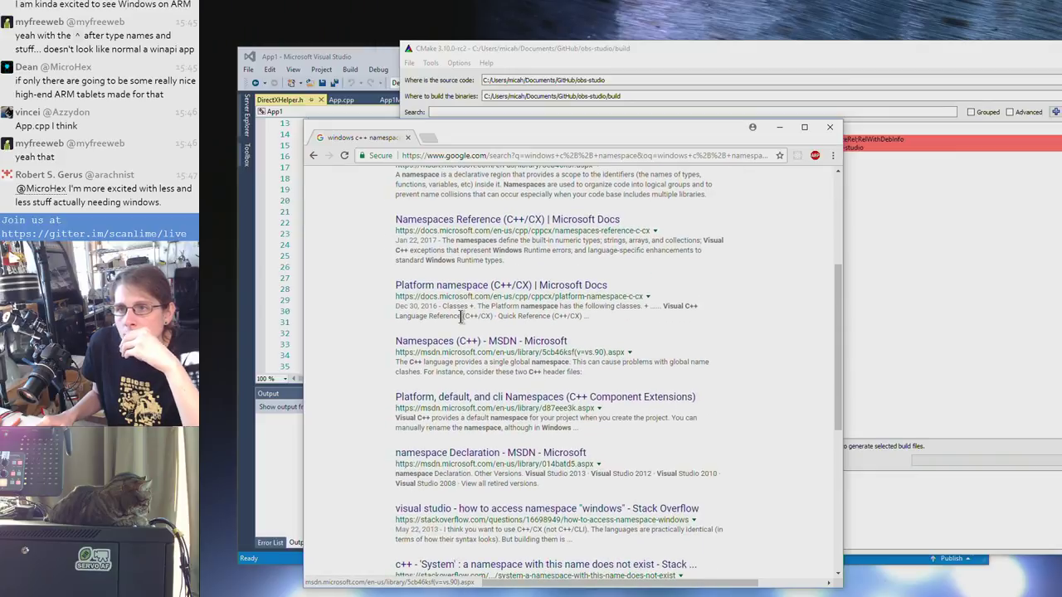
pyautogui.click(458, 286)
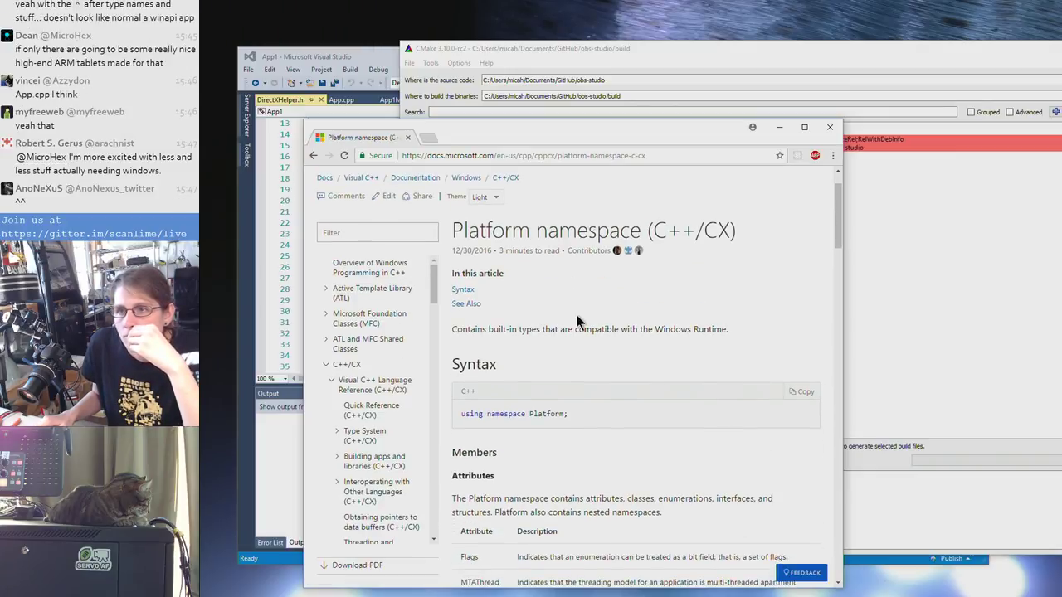
pyautogui.click(501, 177)
pyautogui.moveTo(599, 139); pyautogui.dragTo(569, 120)
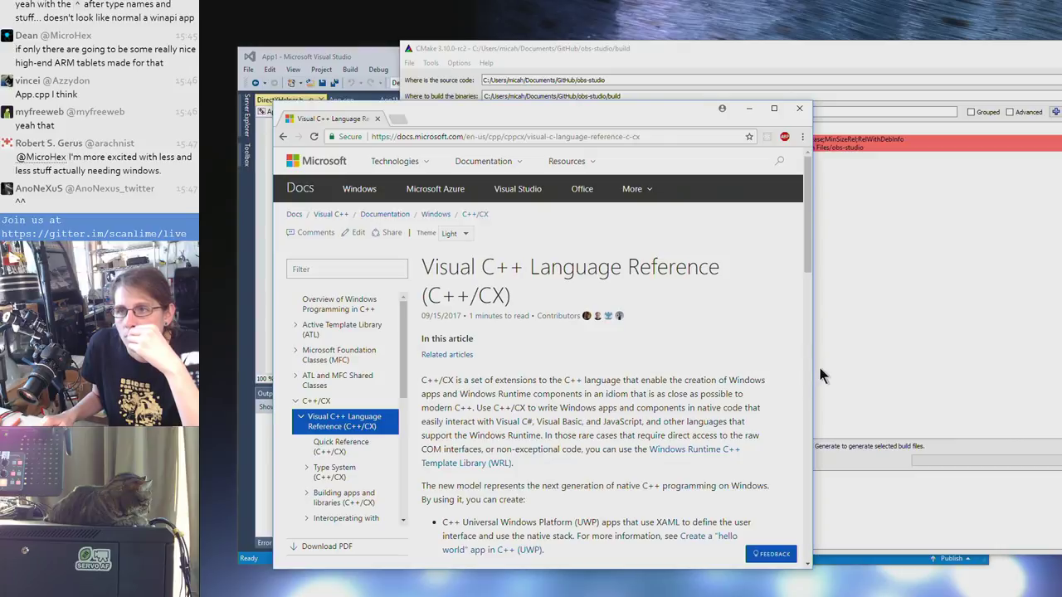
pyautogui.moveTo(813, 376); pyautogui.dragTo(1015, 374)
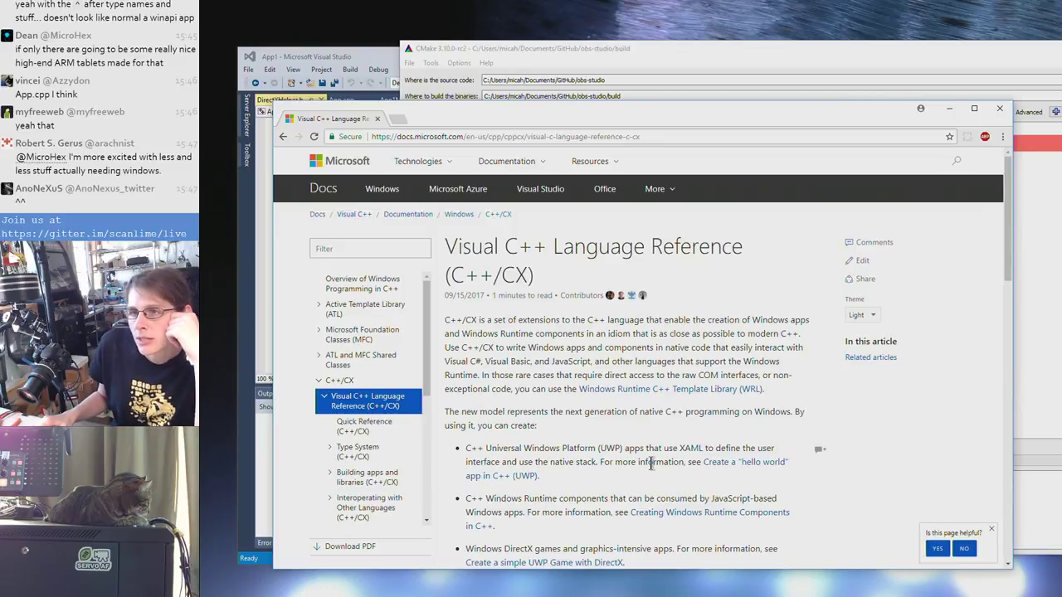
# Read the Visual C++ Language Reference (C++/CX) page through its related articles and comments, and return to its introduction
pyautogui.scroll(-1, 652, 465)
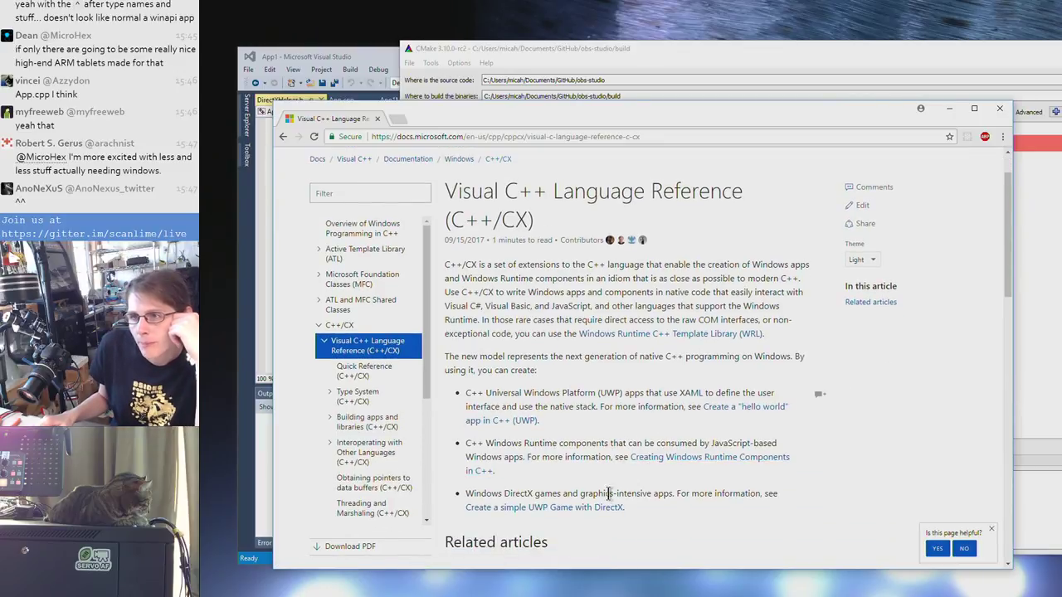
pyautogui.scroll(-1, 608, 493)
pyautogui.scroll(-5, 608, 504)
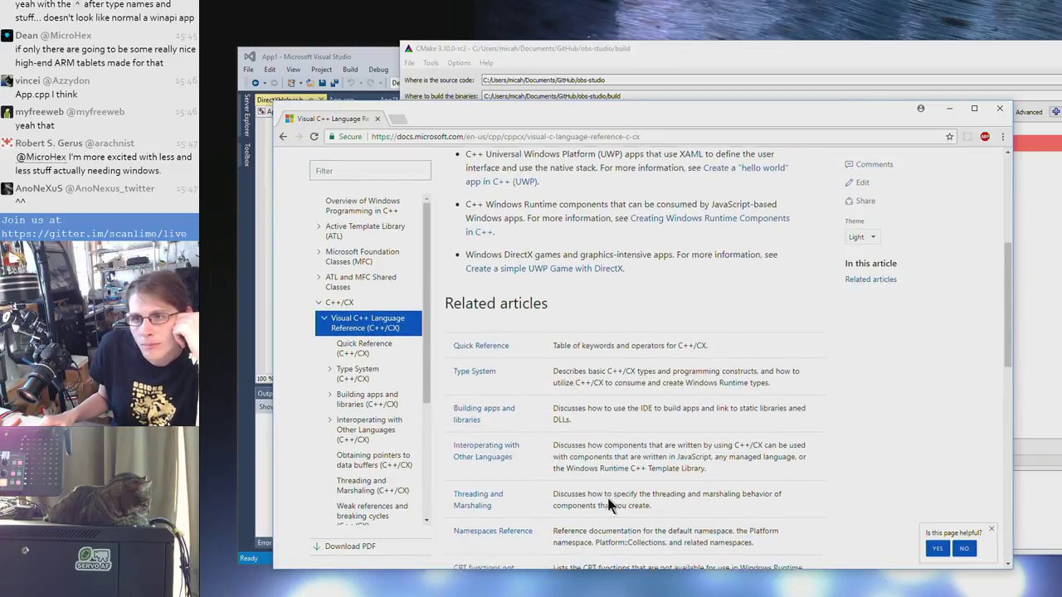
pyautogui.scroll(-5, 608, 505)
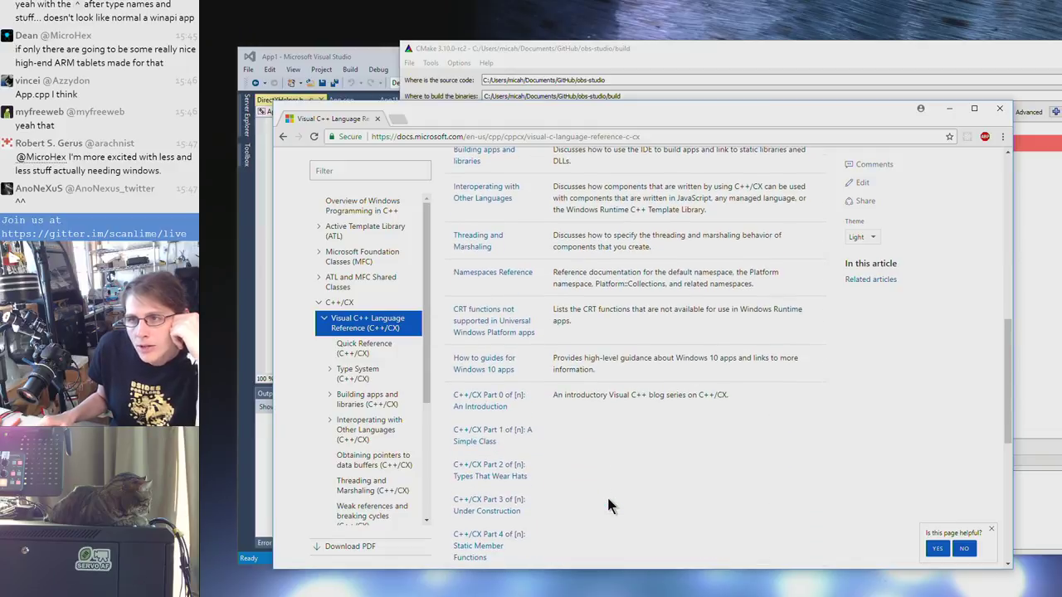
pyautogui.scroll(-2, 594, 406)
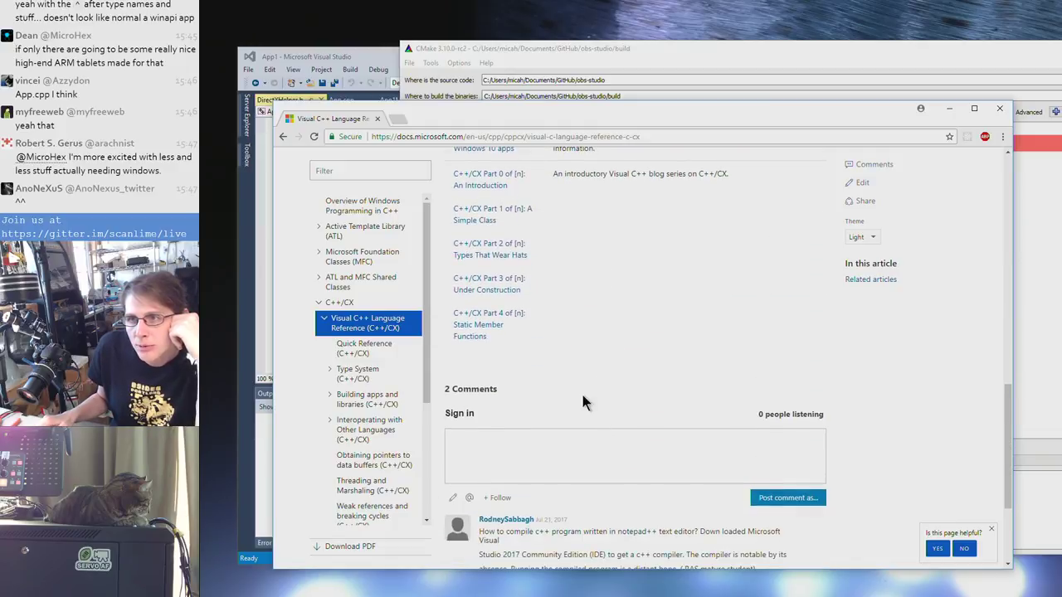
pyautogui.scroll(7, 527, 327)
pyautogui.scroll(5, 522, 327)
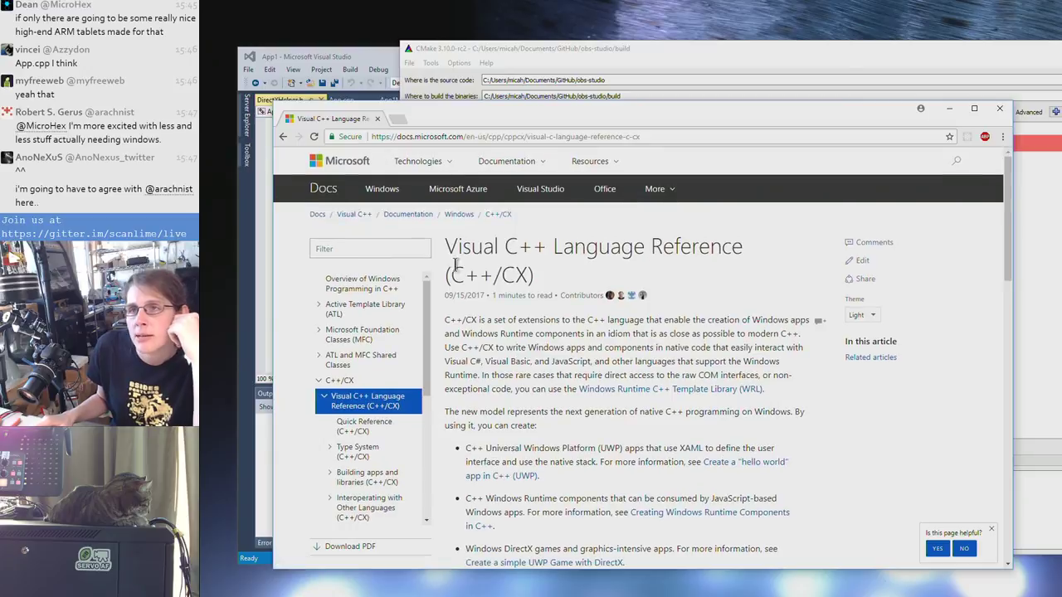
pyautogui.moveTo(454, 120); pyautogui.dragTo(412, 121)
pyautogui.moveTo(387, 371); pyautogui.dragTo(385, 498)
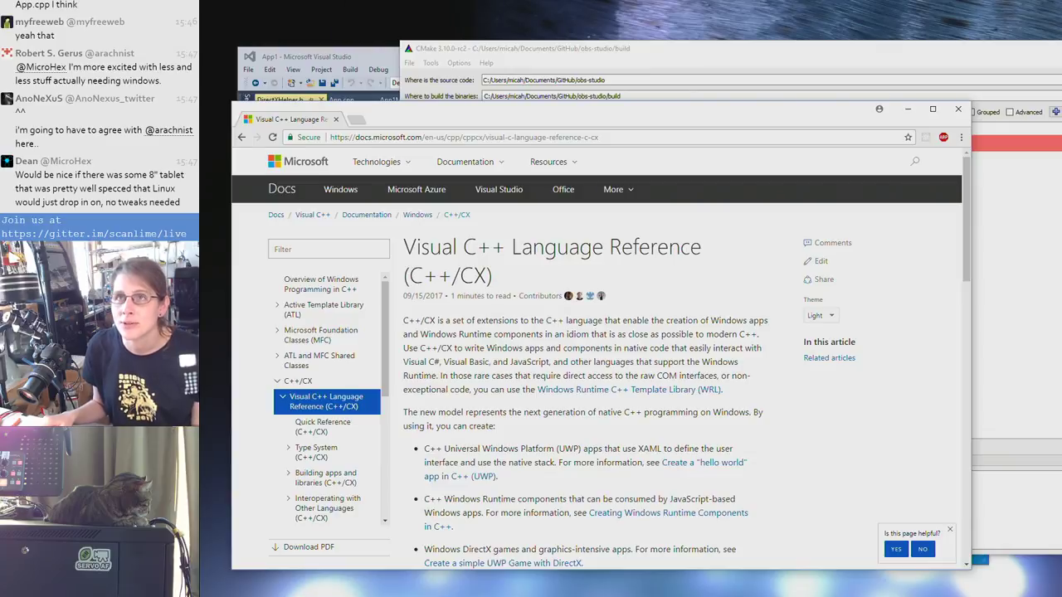
# Return to the App1 solution in Visual Studio and open the App1 project's folder in File Explorer
pyautogui.press('super+e')
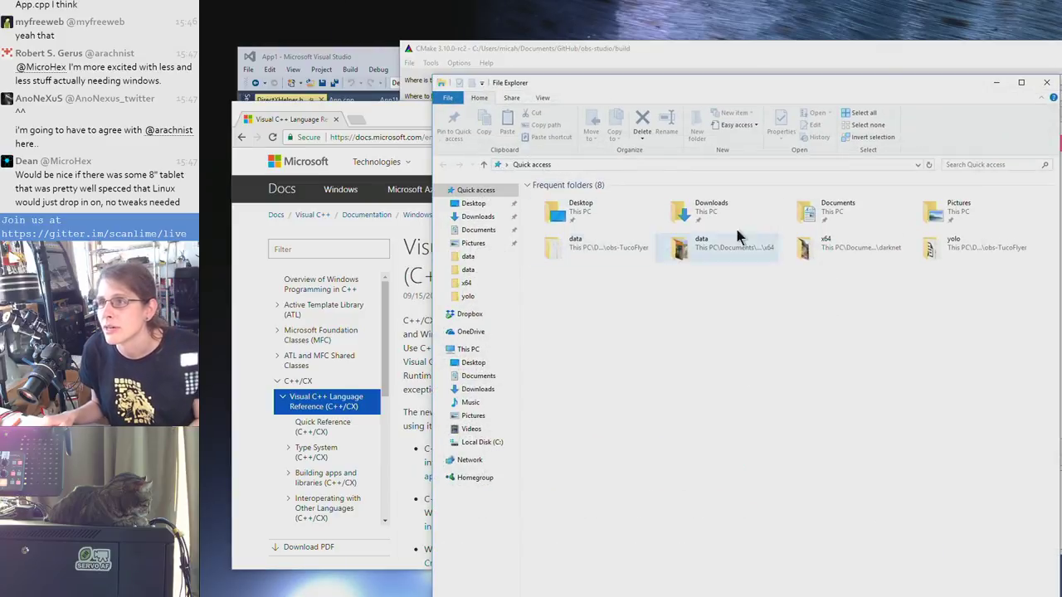
pyautogui.click(252, 282)
pyautogui.click(359, 58)
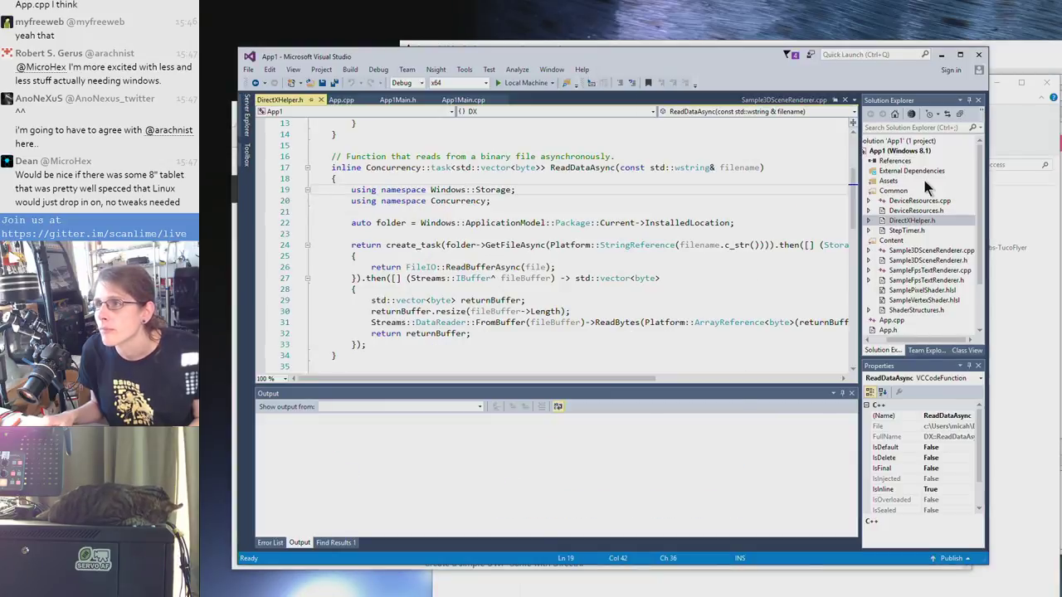
pyautogui.click(873, 151)
pyautogui.rightClick(872, 153)
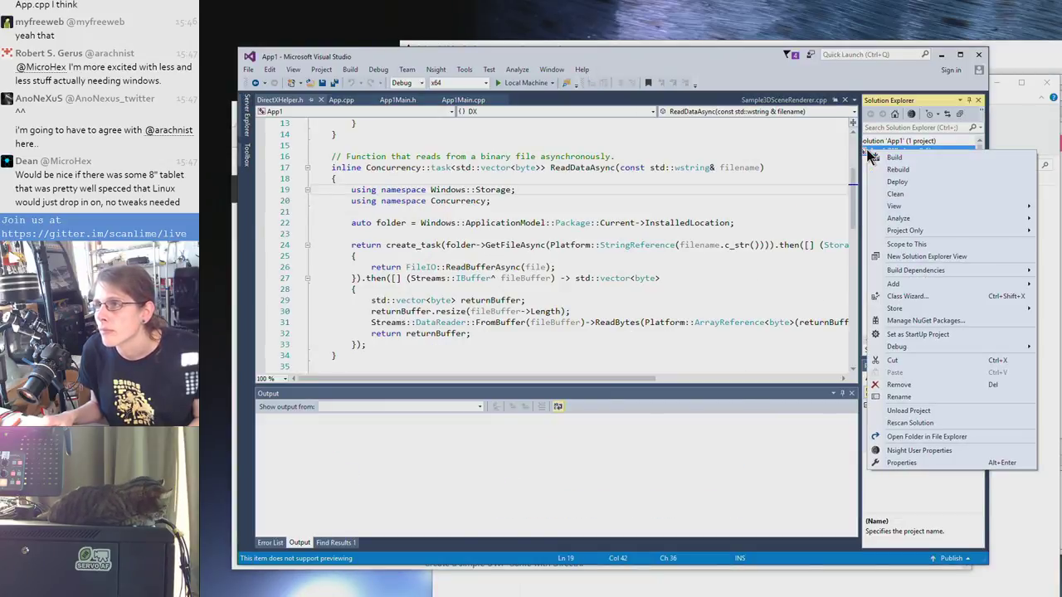
pyautogui.click(950, 441)
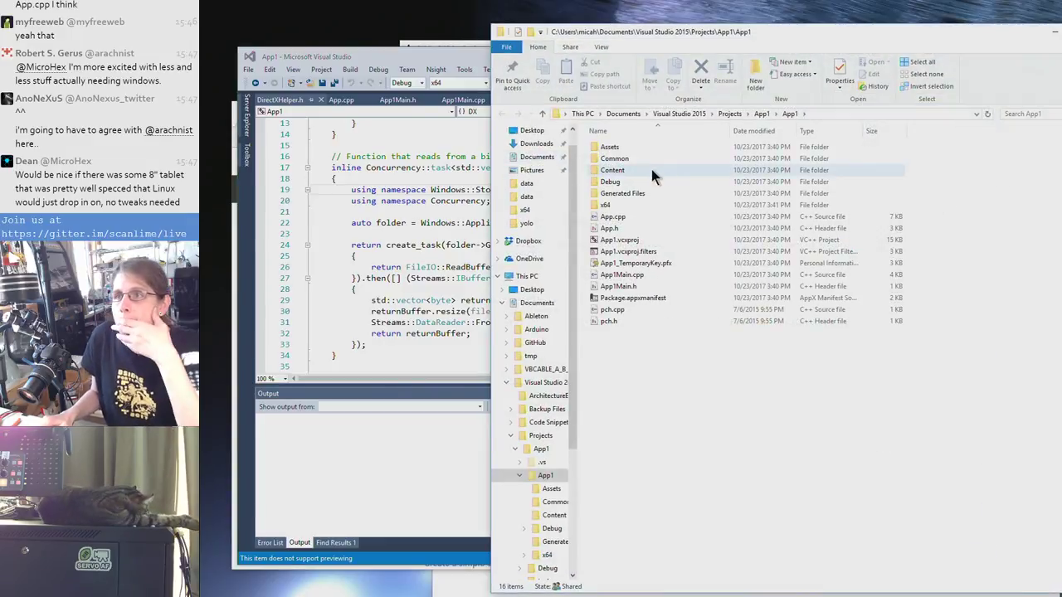
# Look through the project's Debug, Generated Files and x64\Debug folders for the built executable, and return to the project folder
pyautogui.doubleClick(650, 179)
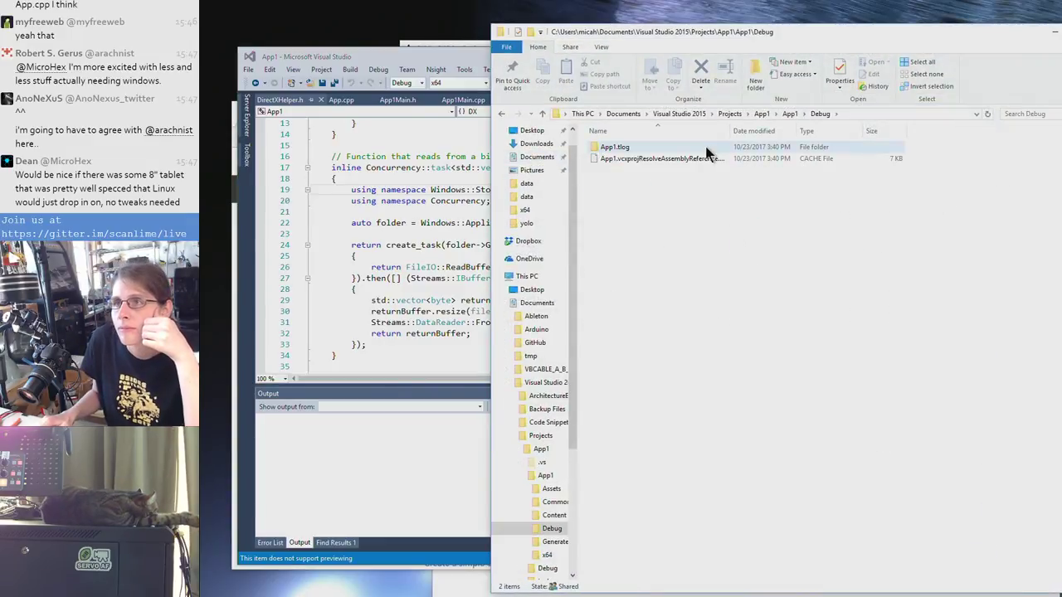
pyautogui.click(790, 114)
pyautogui.moveTo(784, 32); pyautogui.dragTo(645, 37)
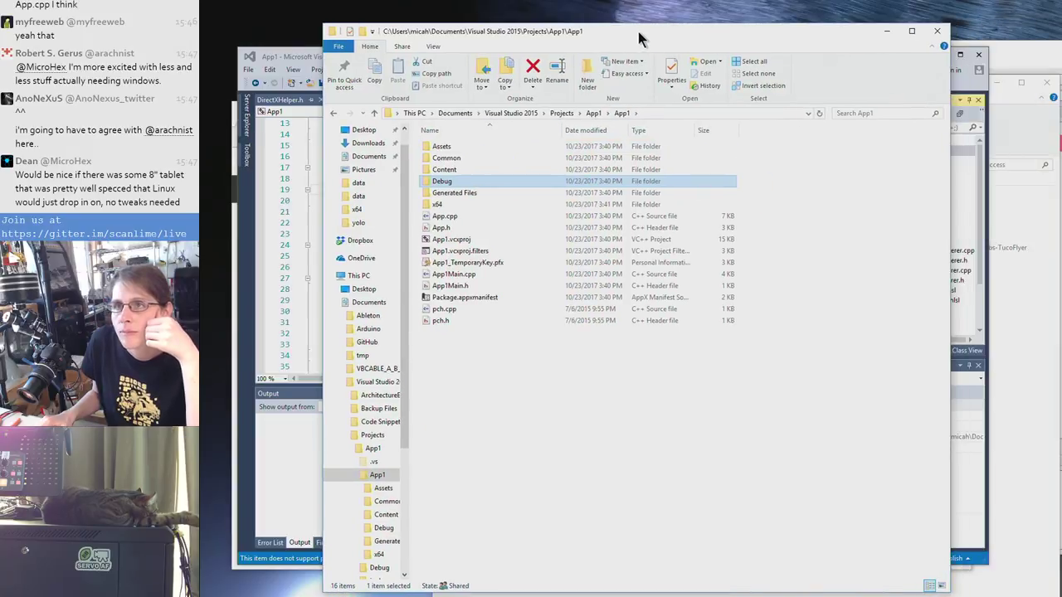
pyautogui.doubleClick(474, 194)
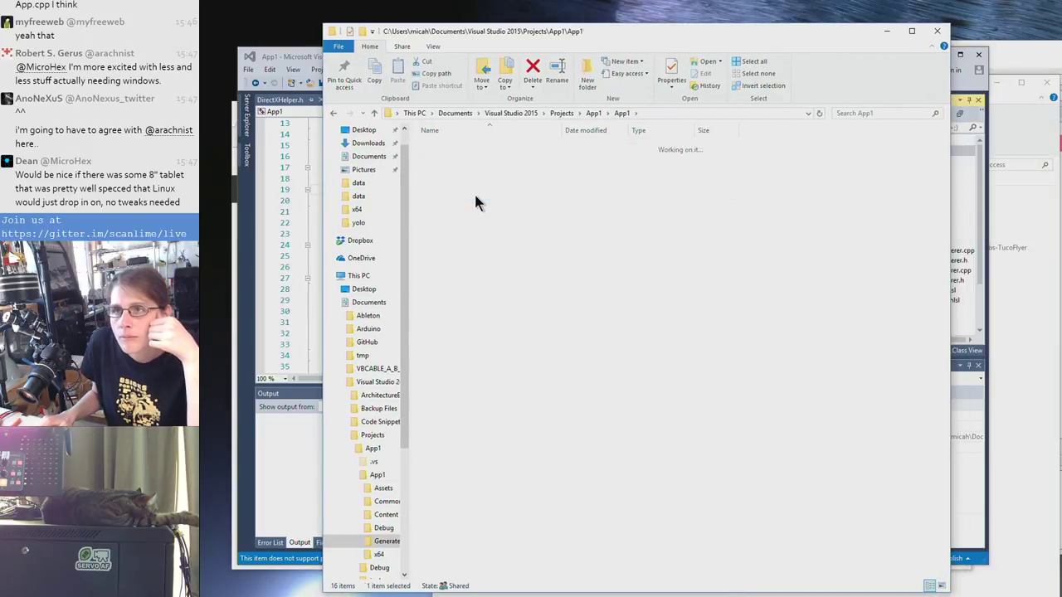
pyautogui.click(621, 113)
pyautogui.doubleClick(446, 205)
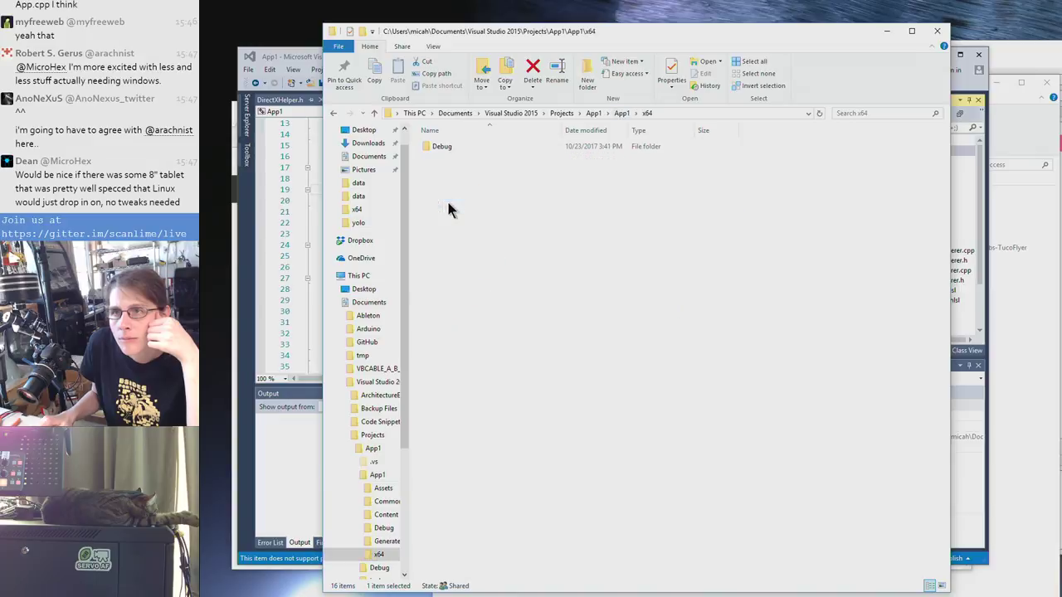
pyautogui.doubleClick(451, 149)
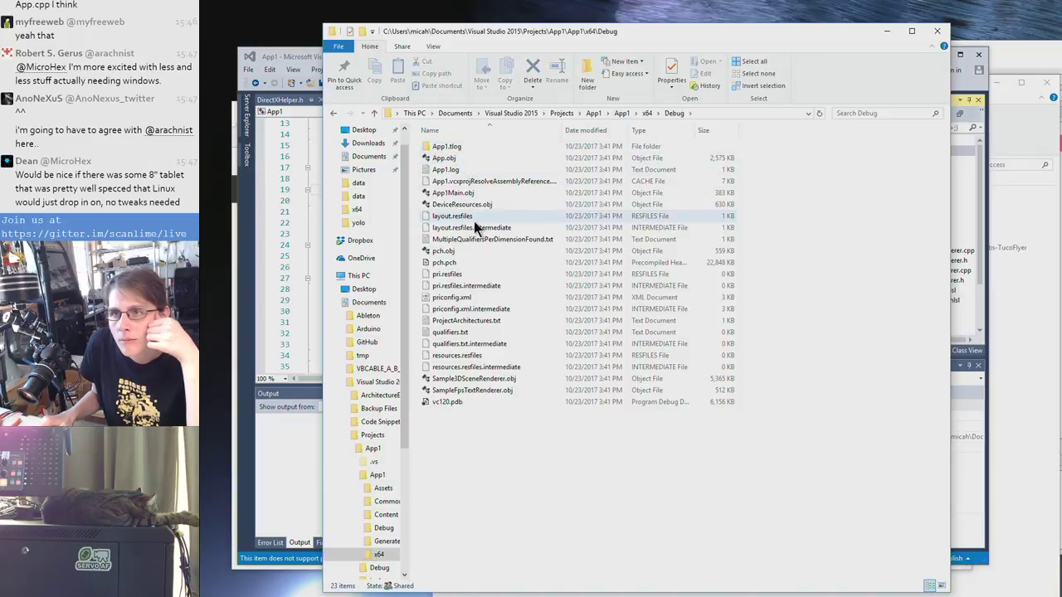
pyautogui.click(621, 113)
# Check the solution-level App1 folder, re-examine the inner project's x64\Debug folder, and go back up to the solution folder
pyautogui.click(552, 112)
pyautogui.doubleClick(491, 148)
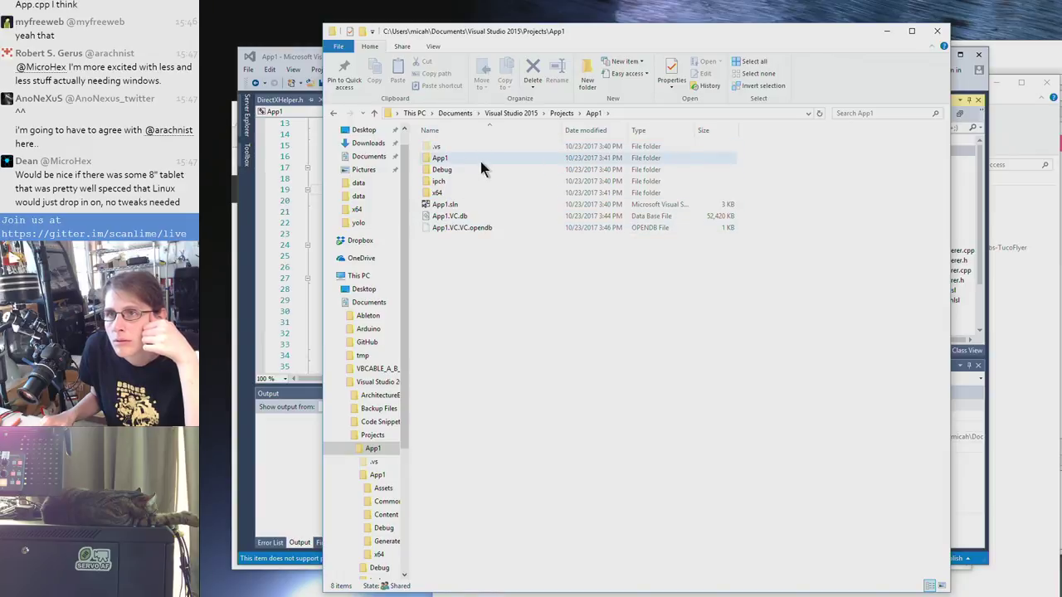
pyautogui.doubleClick(480, 158)
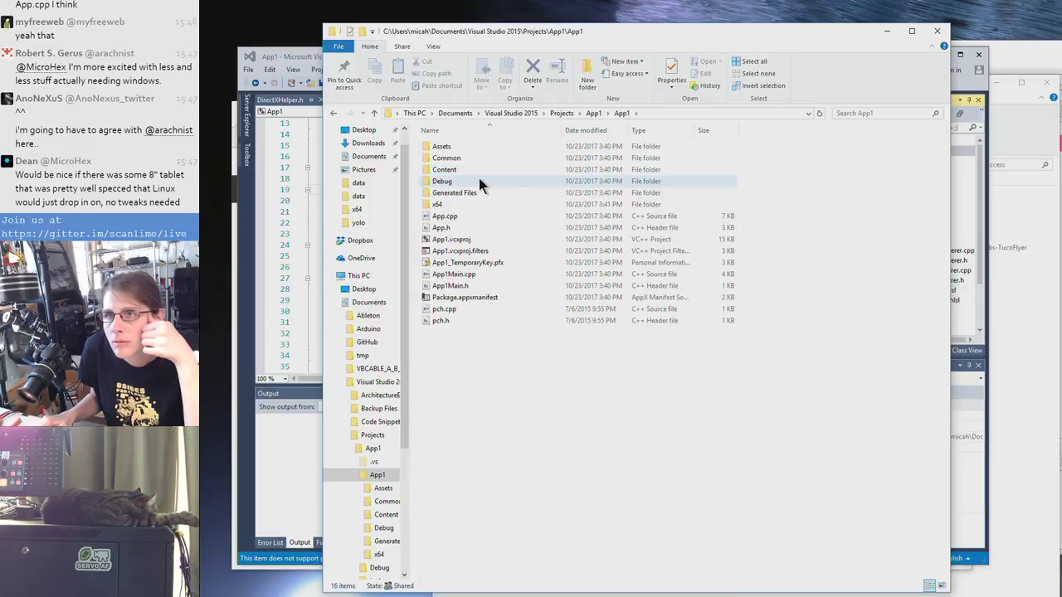
pyautogui.doubleClick(475, 204)
pyautogui.doubleClick(460, 147)
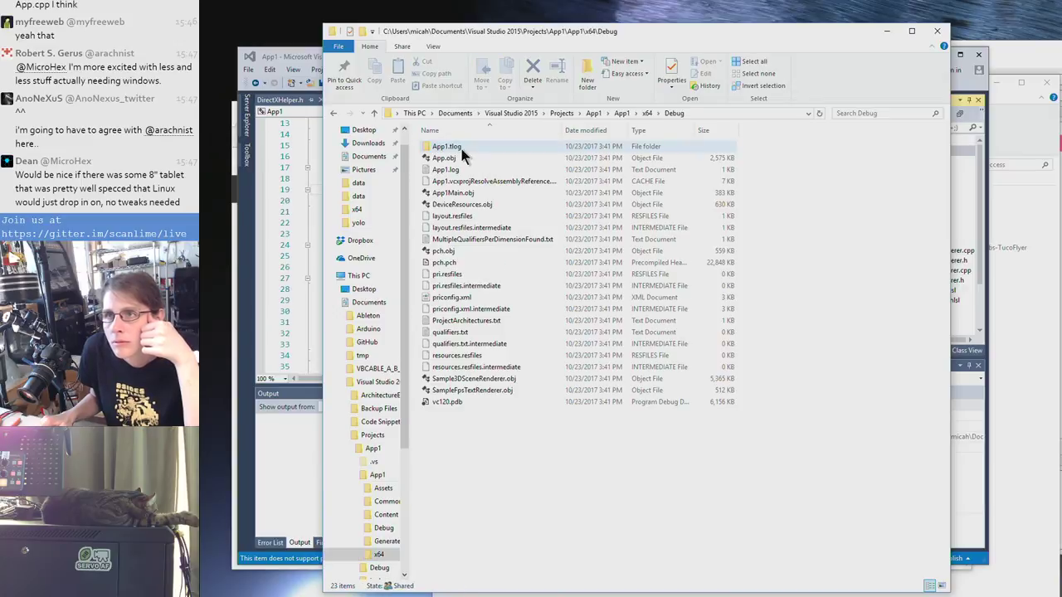
pyautogui.click(648, 113)
pyautogui.click(623, 113)
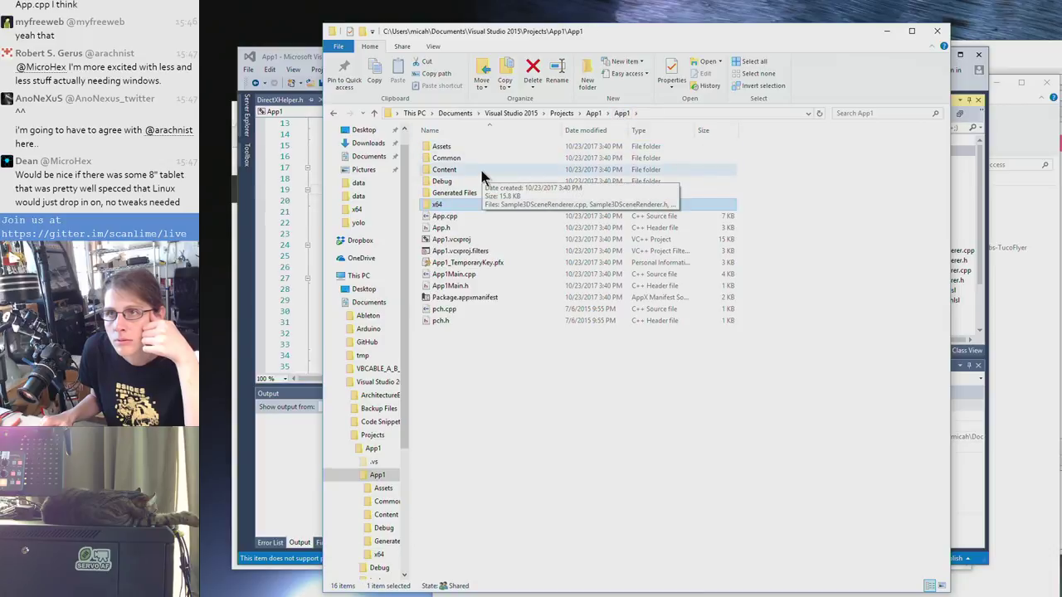
pyautogui.doubleClick(481, 181)
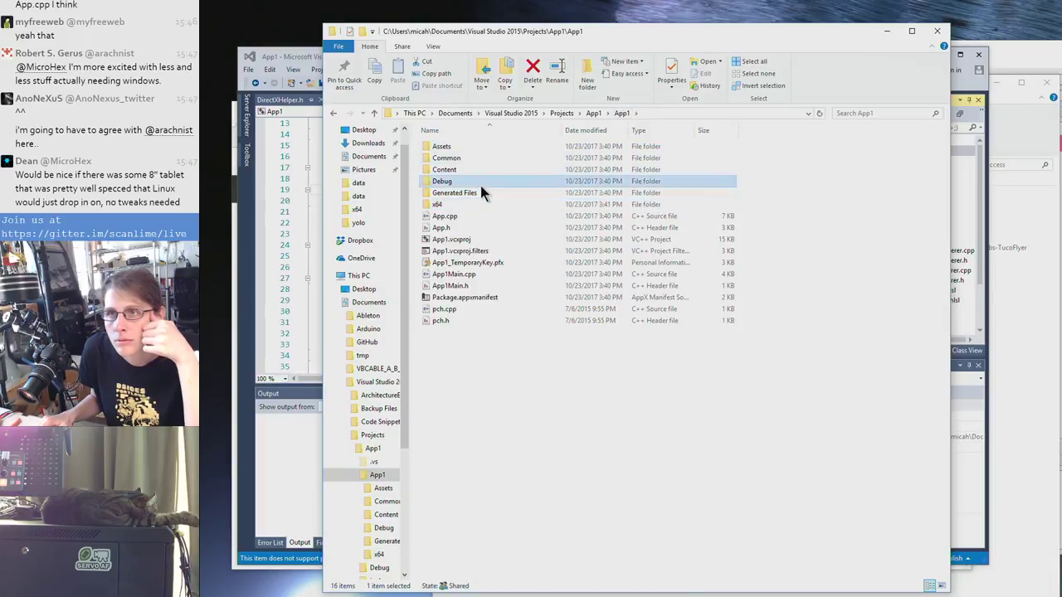
pyautogui.click(595, 113)
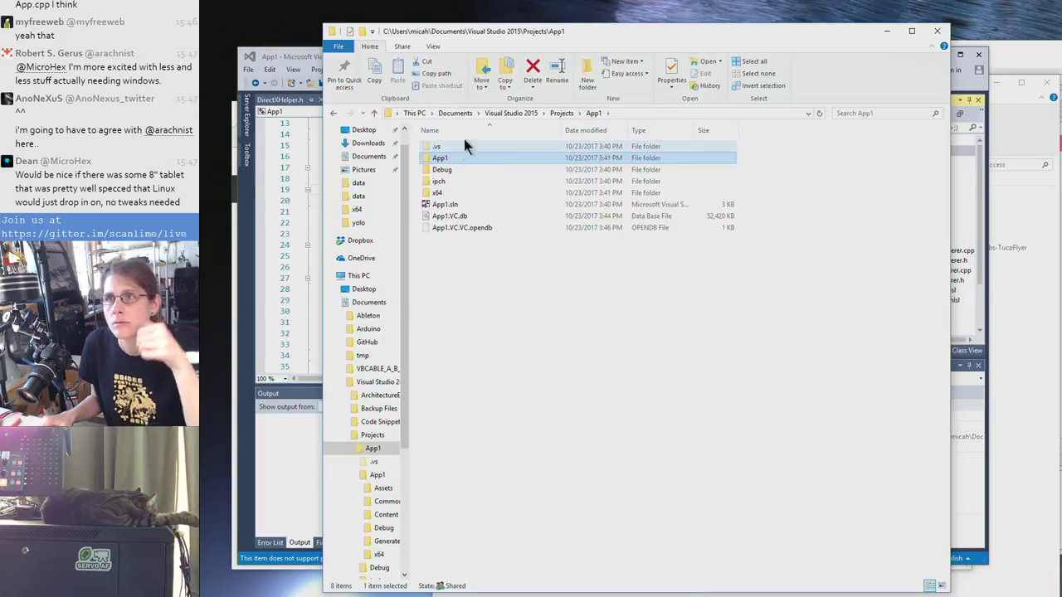
# Search the solution folder for "exe" and open the file location of the first App1.exe
pyautogui.click(884, 113)
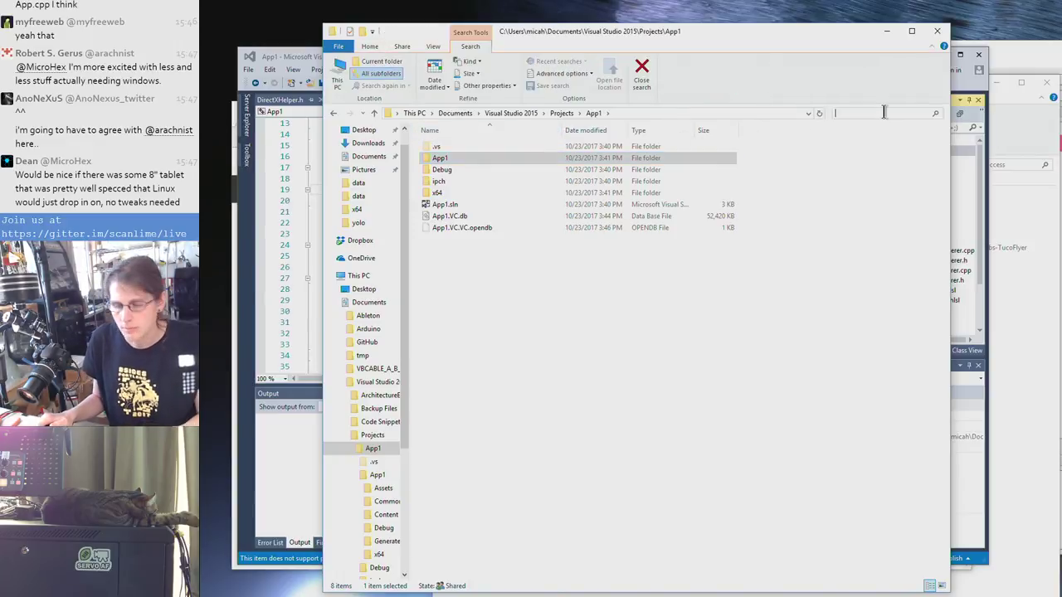
pyautogui.write('exe')
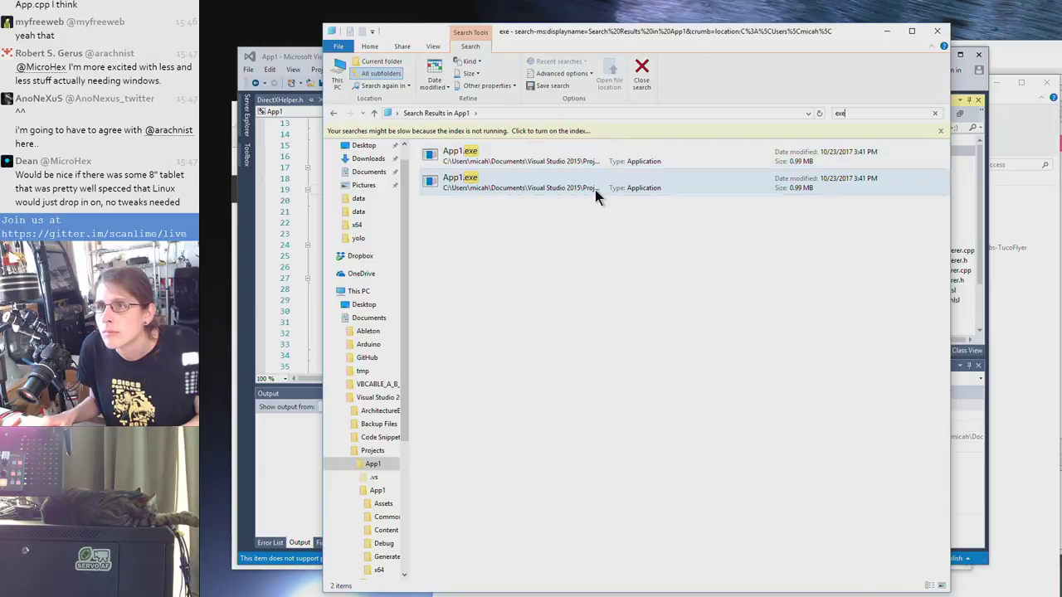
pyautogui.click(591, 163)
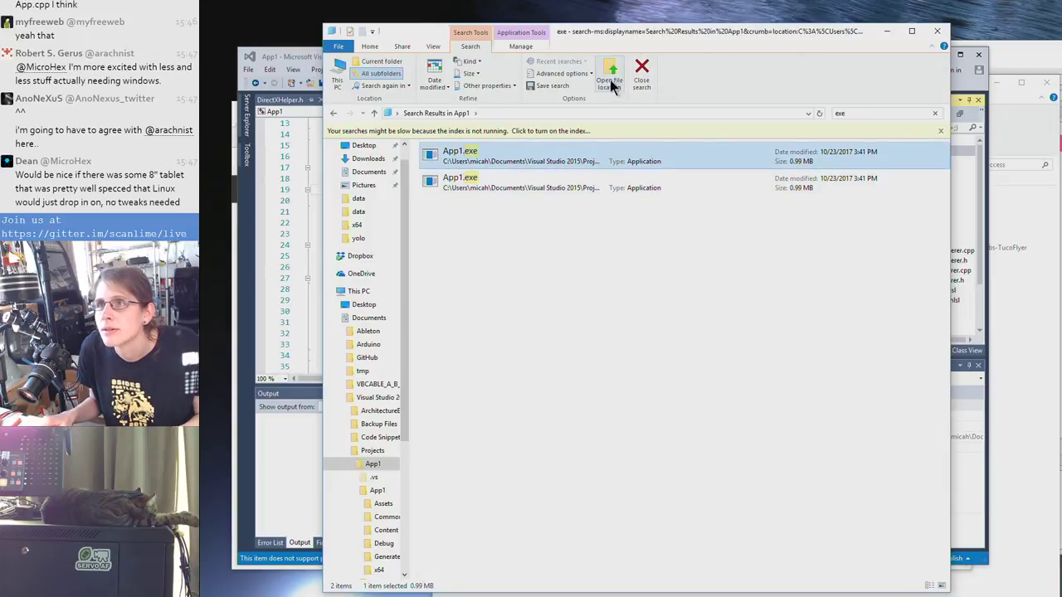
pyautogui.rightClick(596, 162)
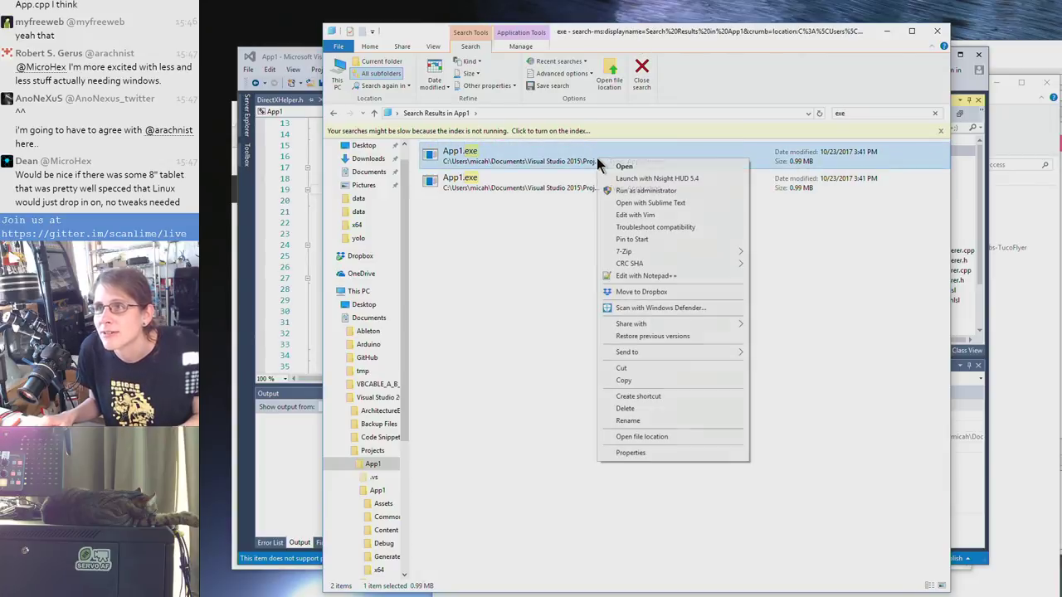
pyautogui.click(656, 441)
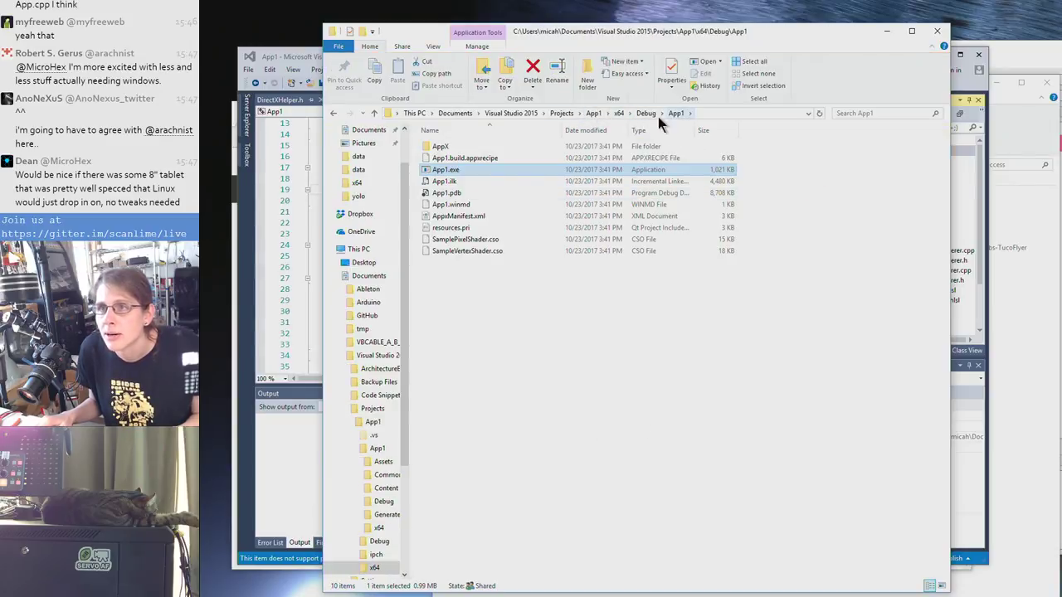
# Try to run App1.exe directly from the x64\Debug\App1 folder twice, dismissing the message each time
pyautogui.doubleClick(451, 171)
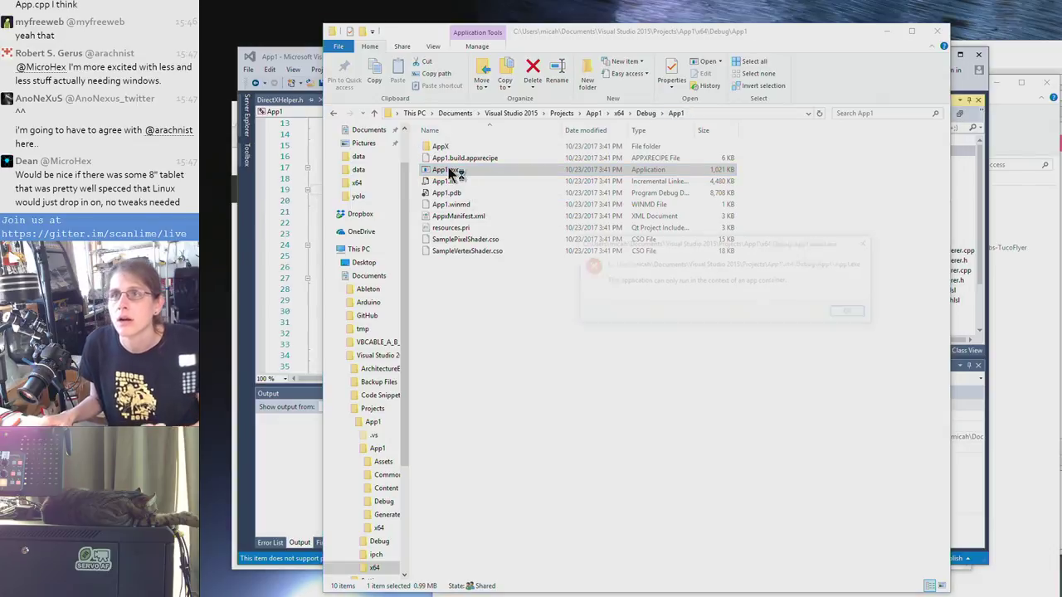
pyautogui.click(854, 313)
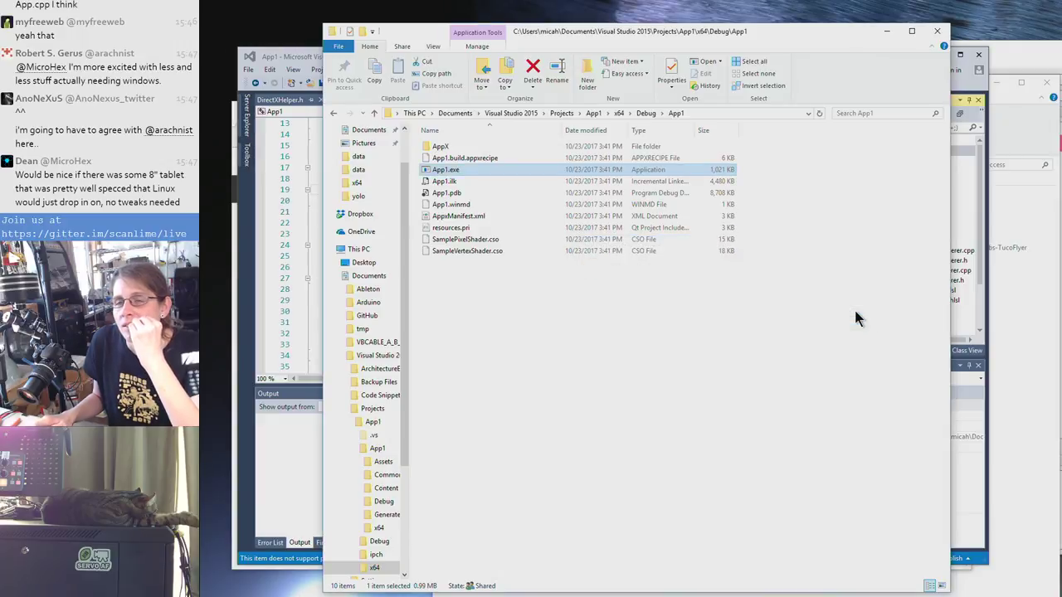
pyautogui.doubleClick(466, 167)
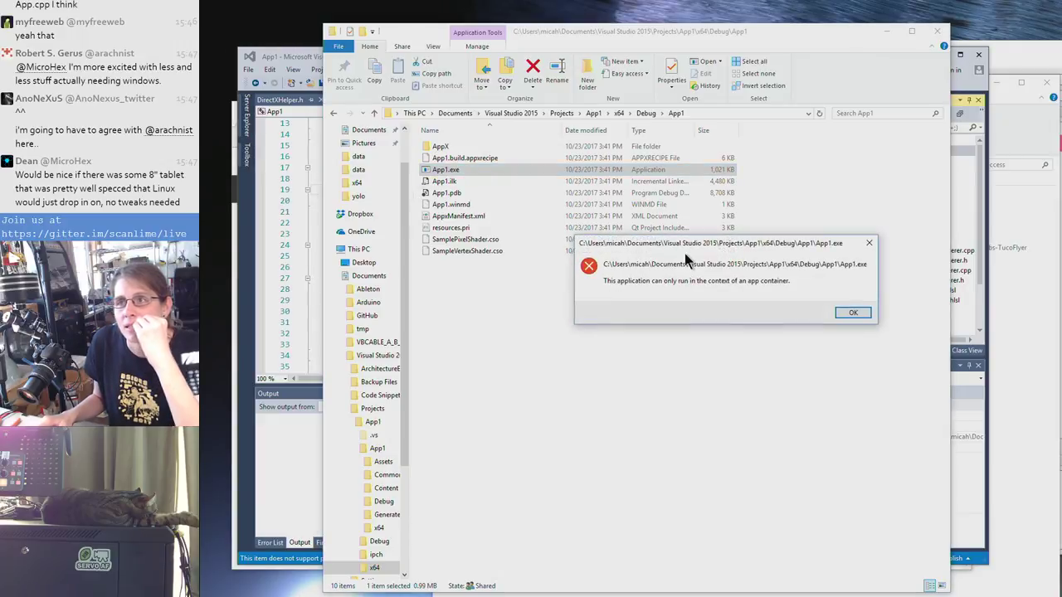
pyautogui.click(852, 312)
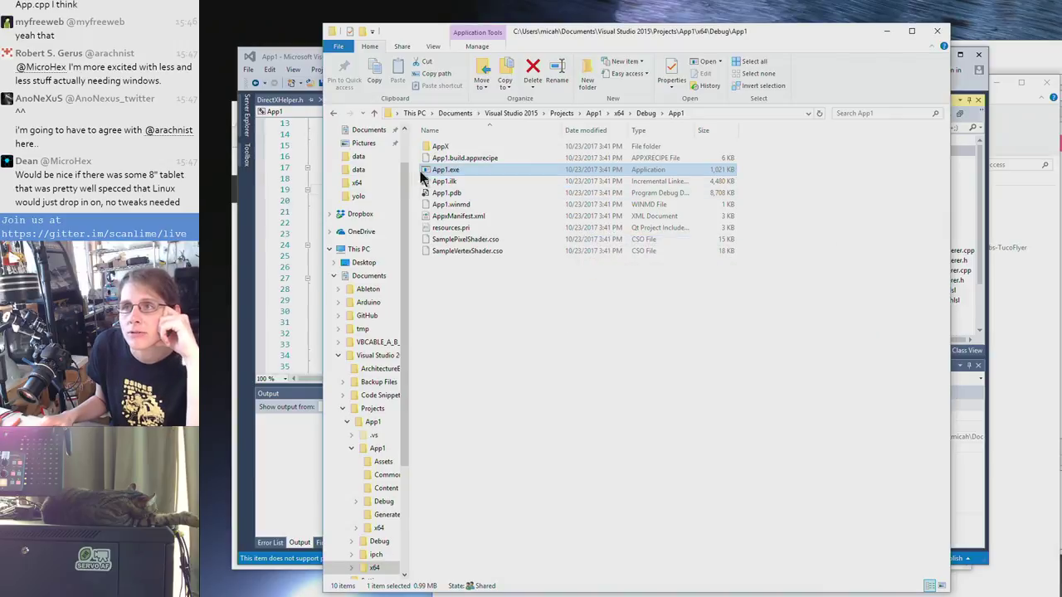
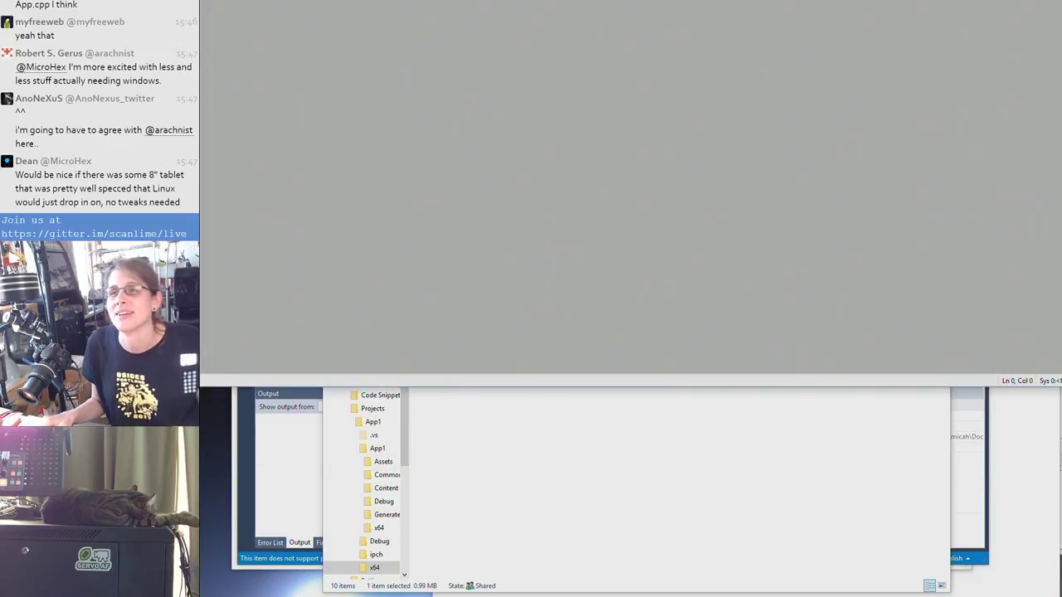
# Switch to WinDbg, try to load App1.exe by dropping it onto the window, and reposition WinDbg below the file list
pyautogui.moveTo(683, 12); pyautogui.dragTo(711, 318)
pyautogui.moveTo(457, 166); pyautogui.dragTo(435, 475)
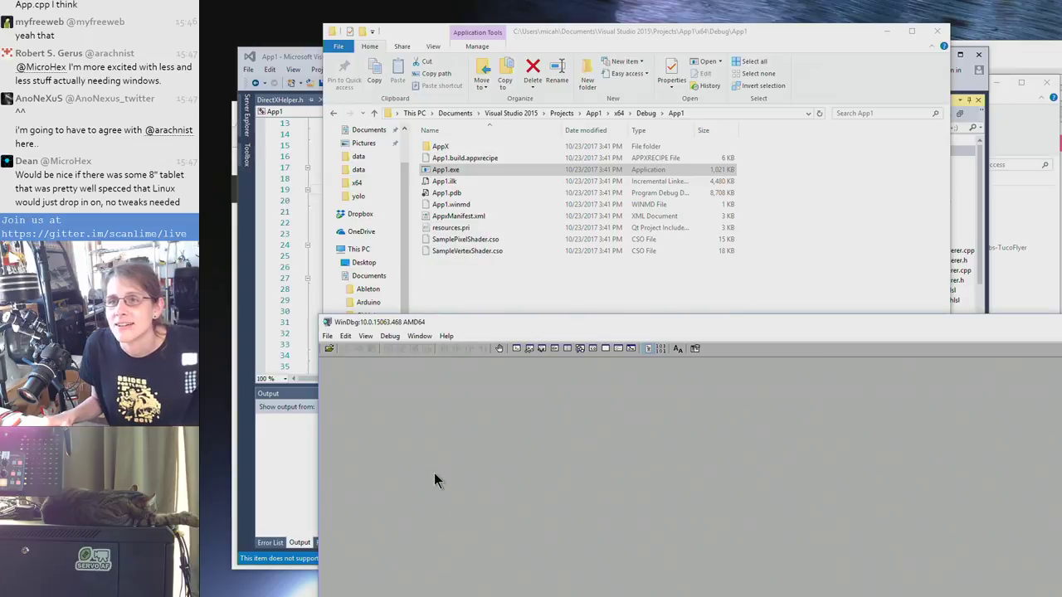
pyautogui.moveTo(481, 326); pyautogui.dragTo(449, 214)
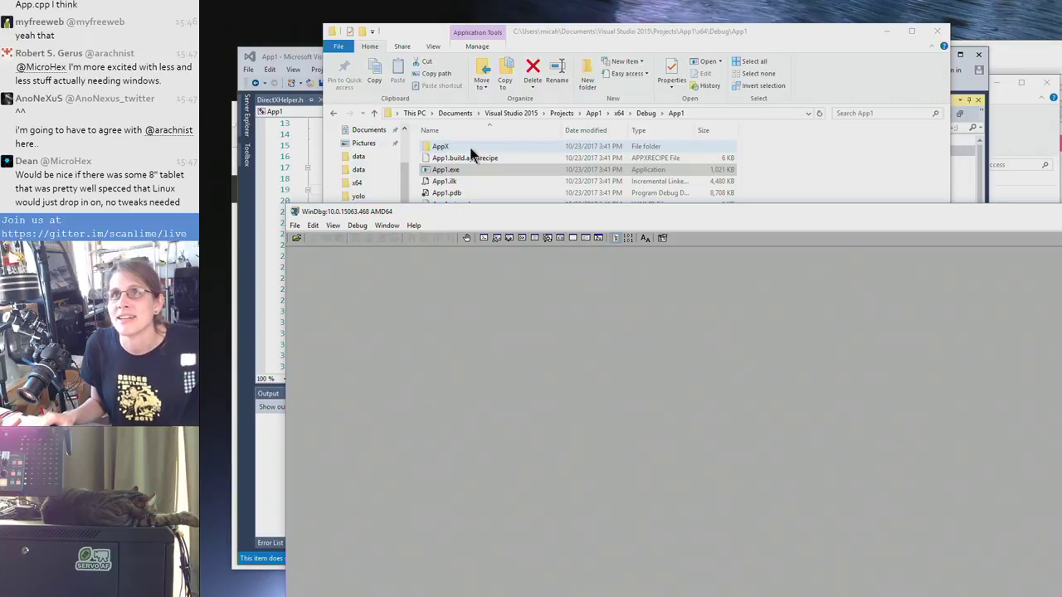
pyautogui.moveTo(532, 212); pyautogui.dragTo(499, 248)
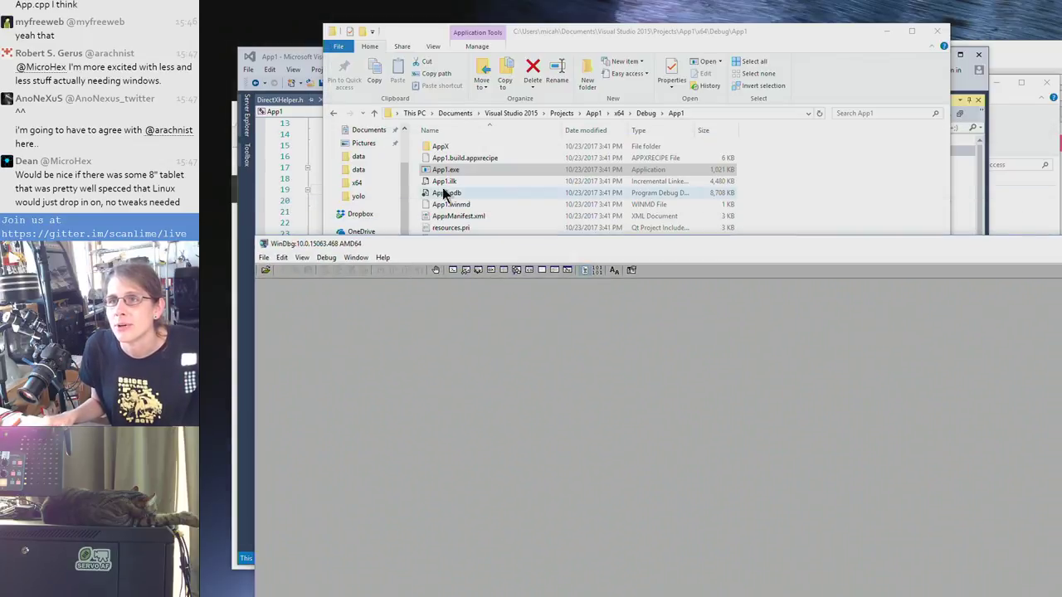
pyautogui.moveTo(441, 170); pyautogui.dragTo(313, 295)
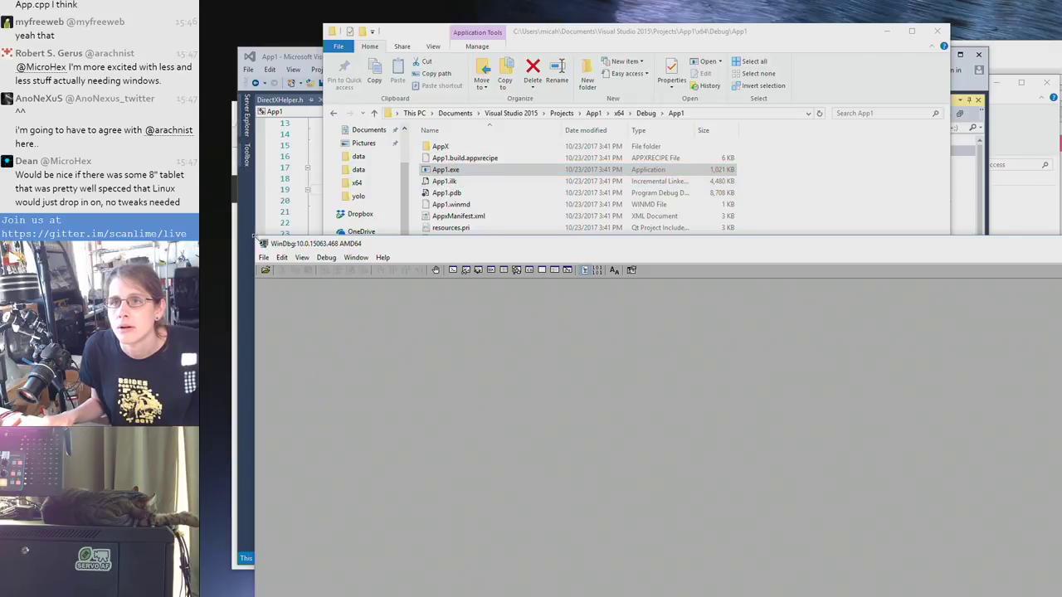
pyautogui.moveTo(254, 236); pyautogui.dragTo(318, 187)
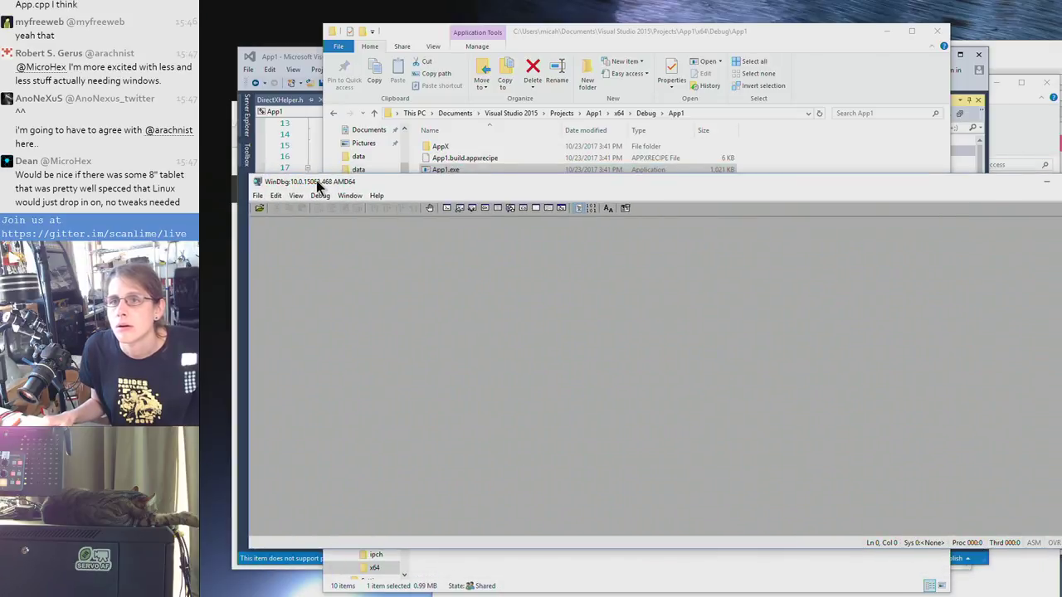
# Start opening an executable in WinDbg, try dropping App1.exe into the file dialog, and list the available folder locations
pyautogui.click(262, 197)
pyautogui.click(279, 239)
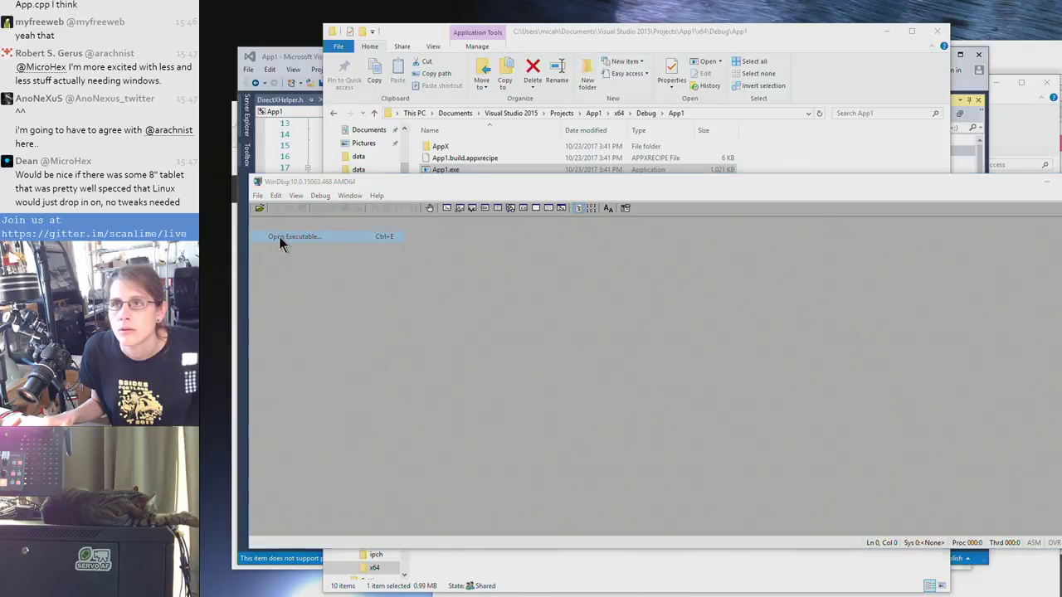
pyautogui.moveTo(503, 168); pyautogui.dragTo(473, 456)
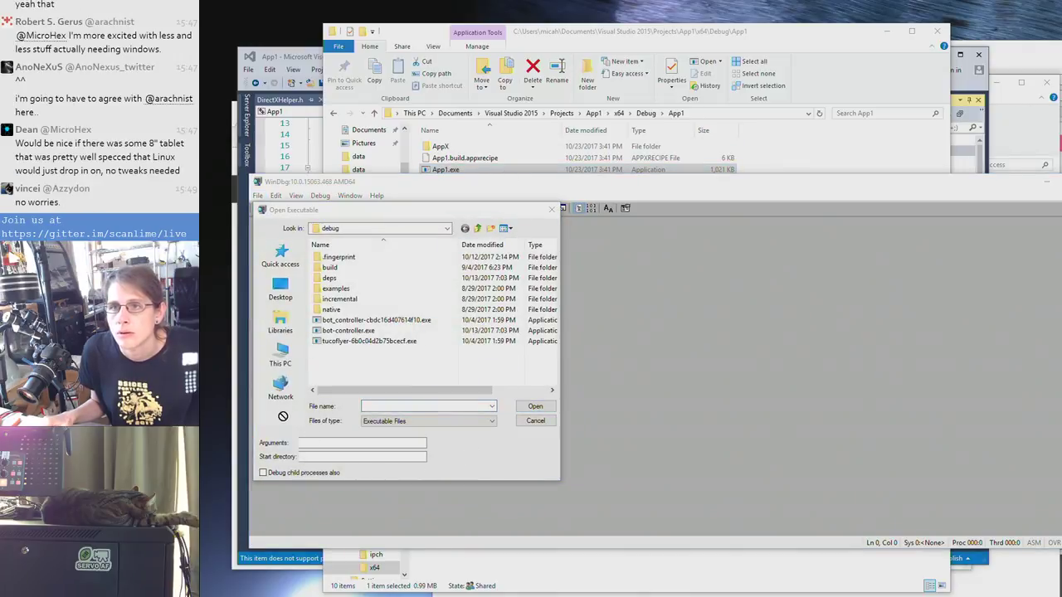
pyautogui.click(447, 228)
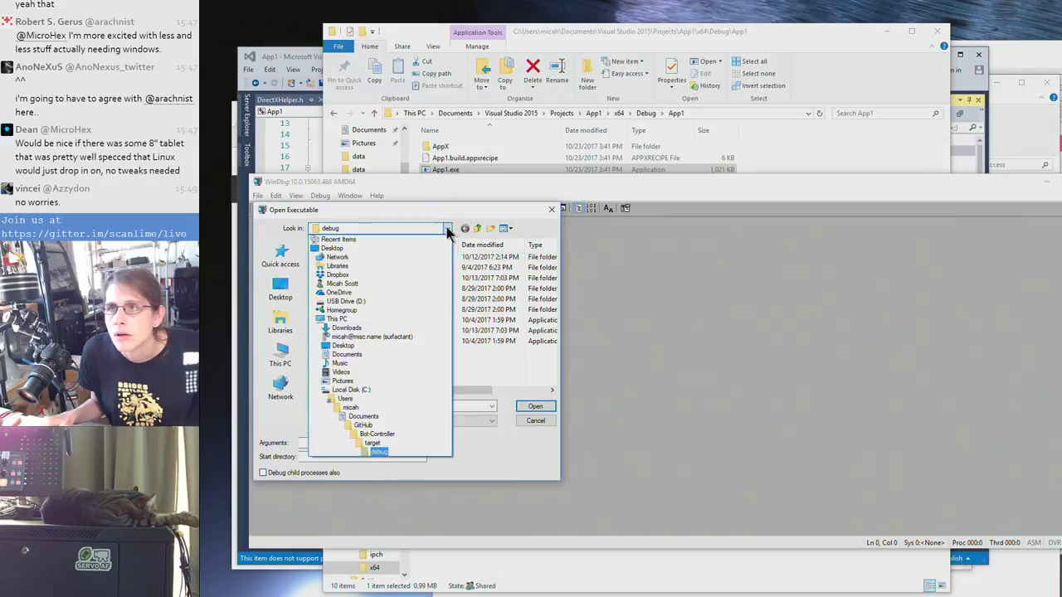
# Switch to File Explorer and copy the full path of App1.exe in the x64\Debug\App1 folder
pyautogui.click(902, 168)
pyautogui.rightClick(532, 171)
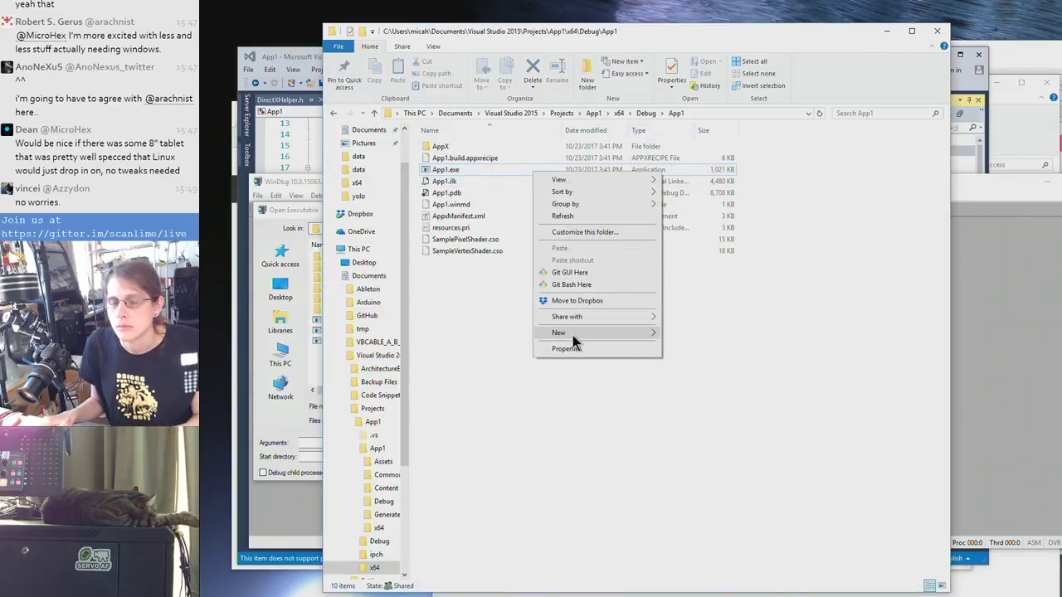
pyautogui.click(429, 326)
pyautogui.click(446, 169)
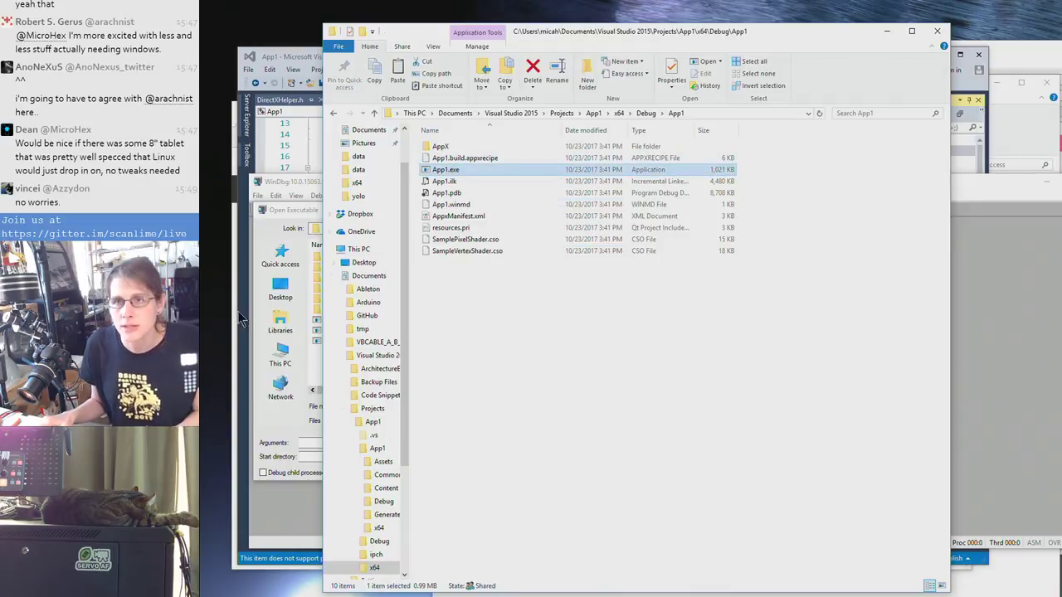
# Switch to WinDbg, try to open App1.exe as an executable using its full quoted path, and dismiss the message
pyautogui.click(286, 427)
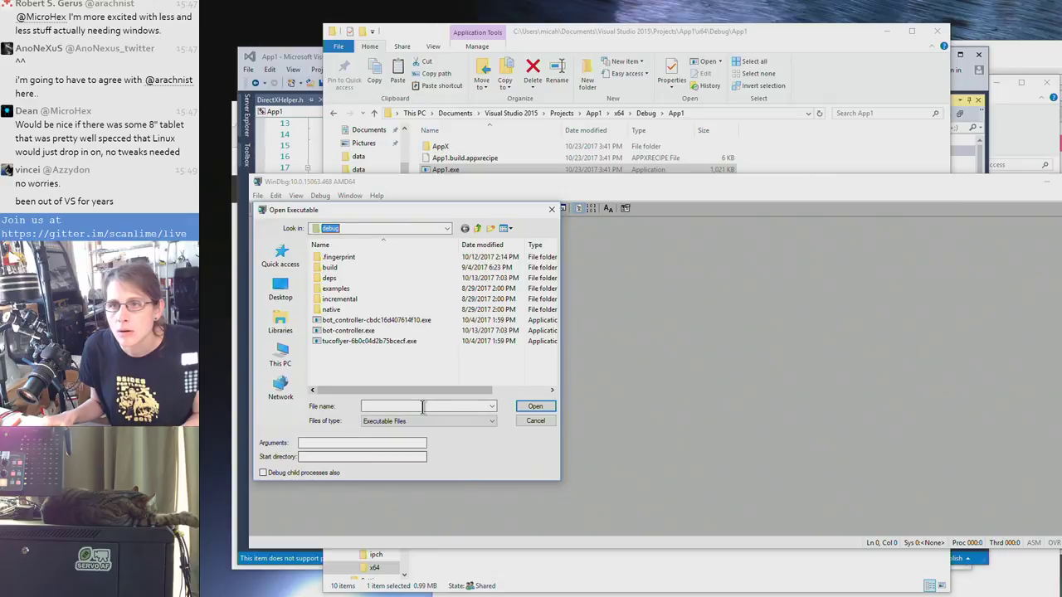
pyautogui.click(424, 407)
pyautogui.write('"C:\\Users\\micah\\Documents\\Visual Studio 2015\\Projects\\App1\\x64\\Debug\\App1\\App1.exe"')
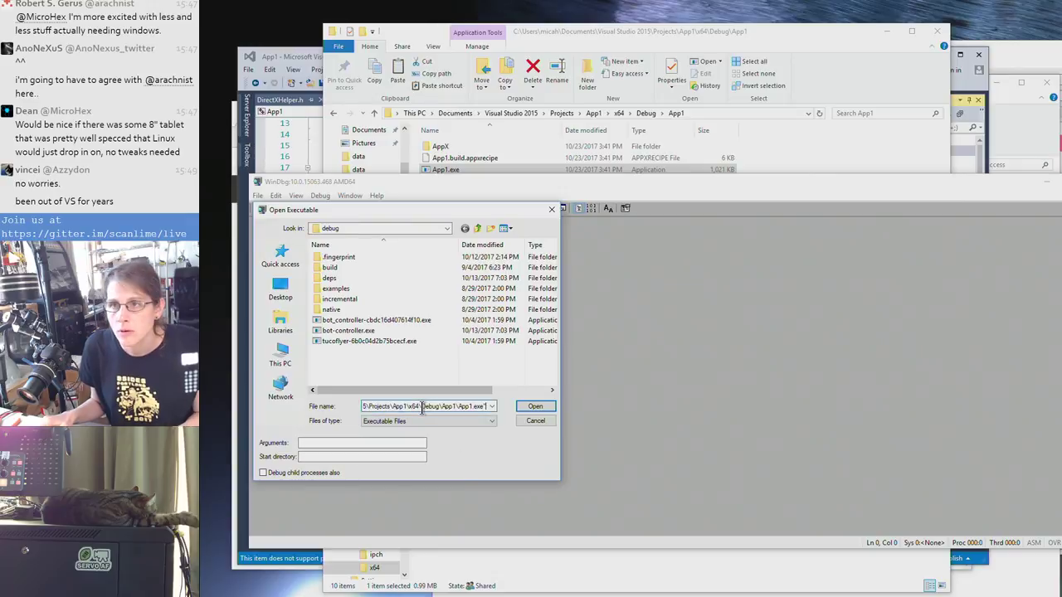
pyautogui.click(535, 408)
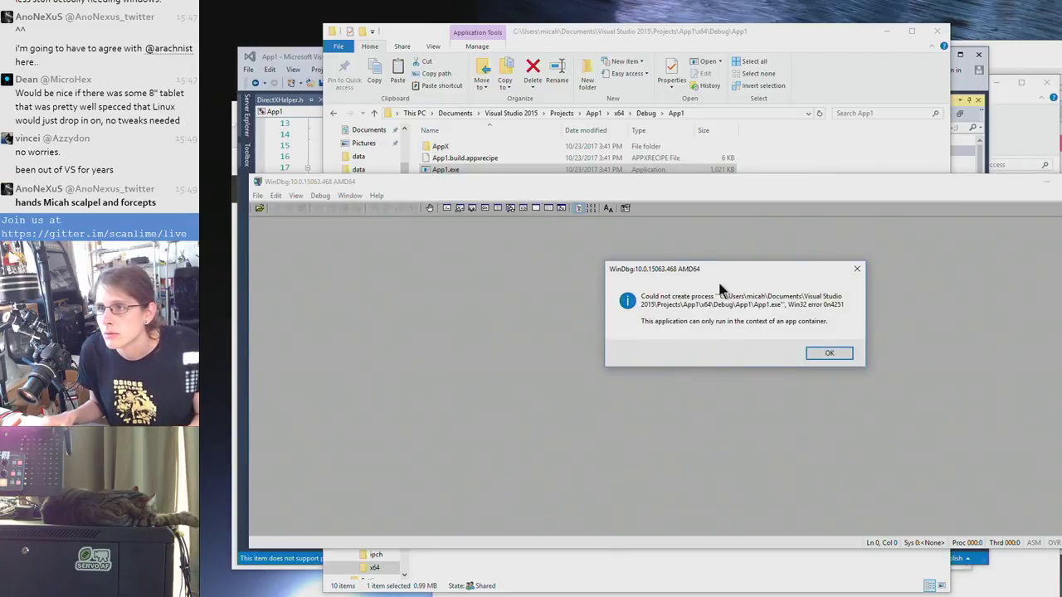
pyautogui.click(830, 352)
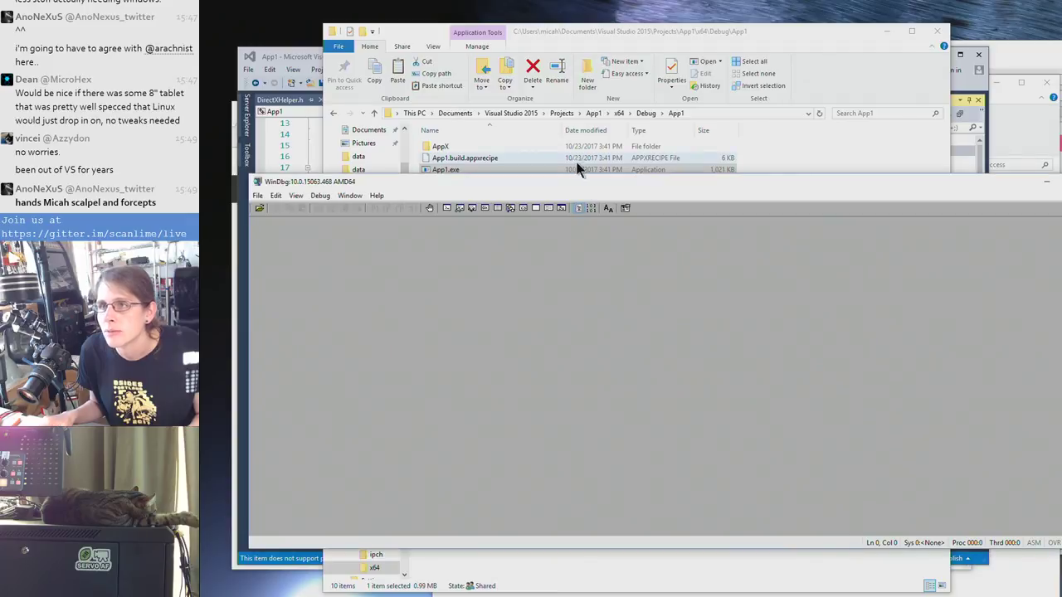
# Move WinDbg below the file list, switch to Visual Studio, and open the App1 project's property pages
pyautogui.moveTo(580, 175); pyautogui.dragTo(685, 310)
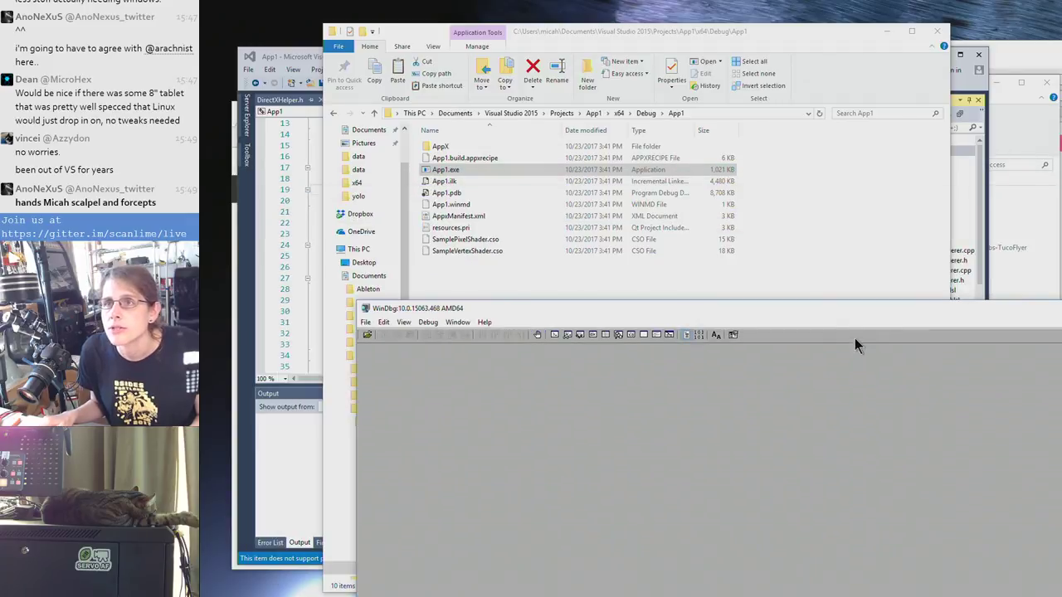
pyautogui.hotkey('alt', 'Tab')
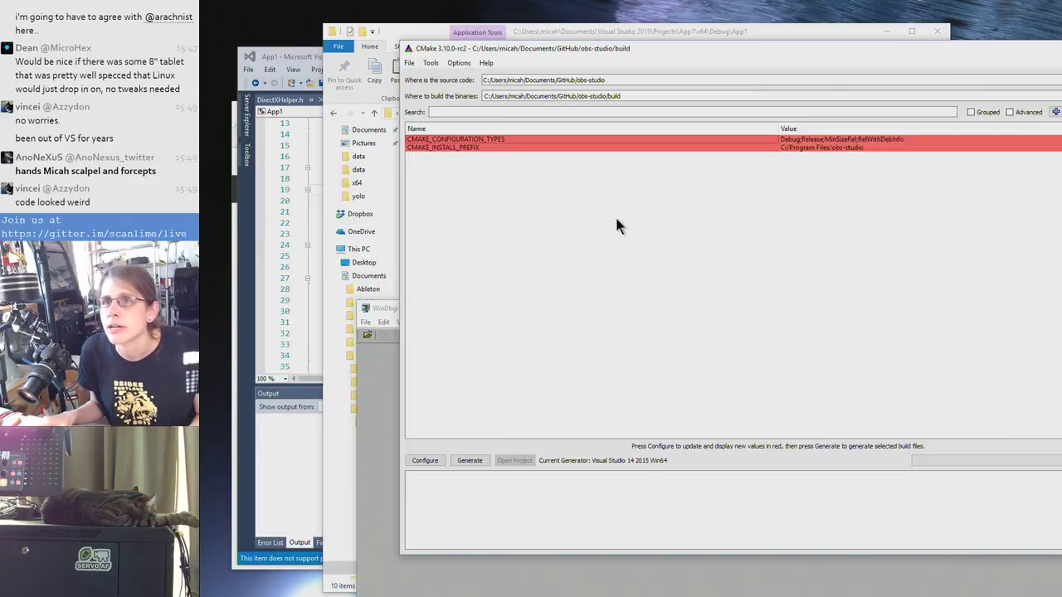
pyautogui.click(253, 456)
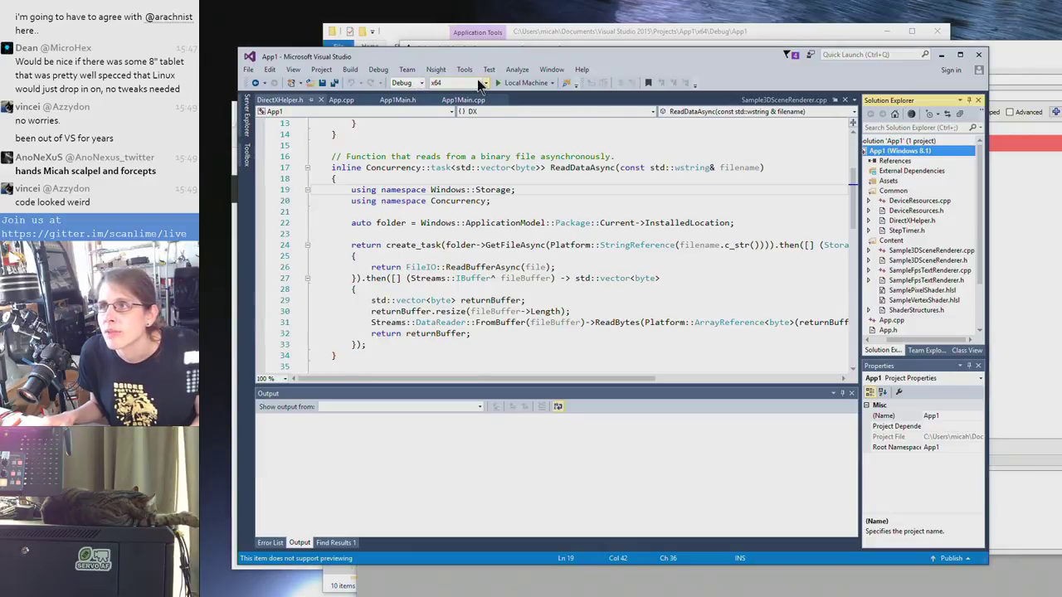
pyautogui.scroll(-2, 880, 187)
pyautogui.scroll(2, 896, 170)
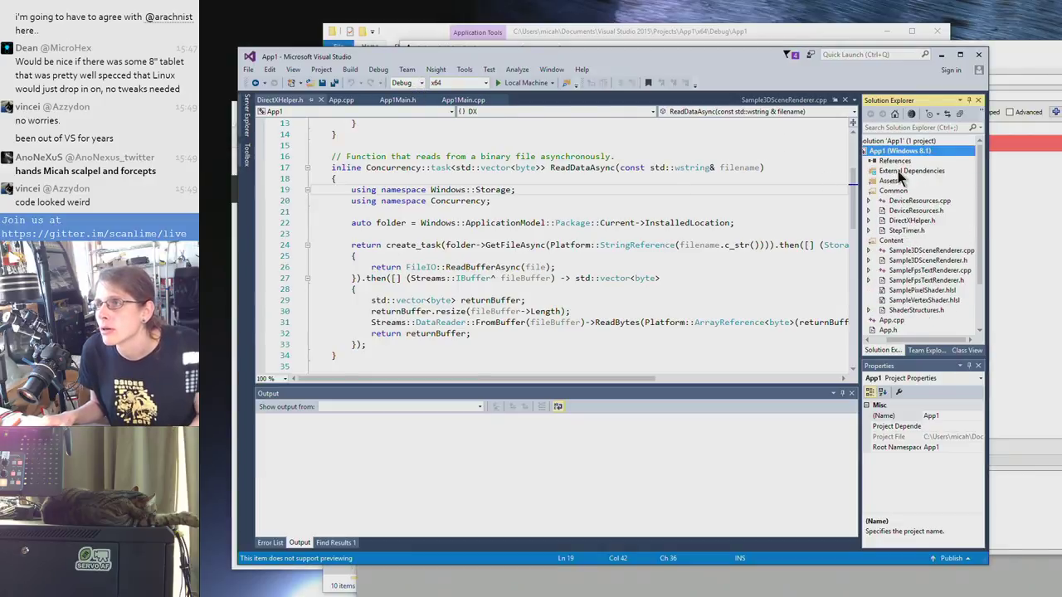
pyautogui.rightClick(902, 157)
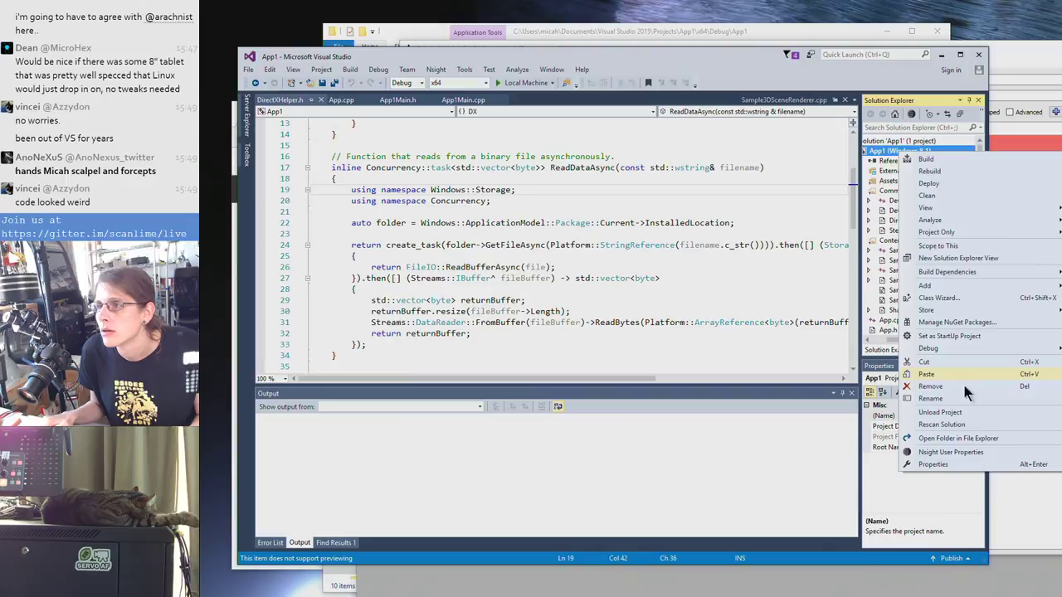
pyautogui.click(961, 458)
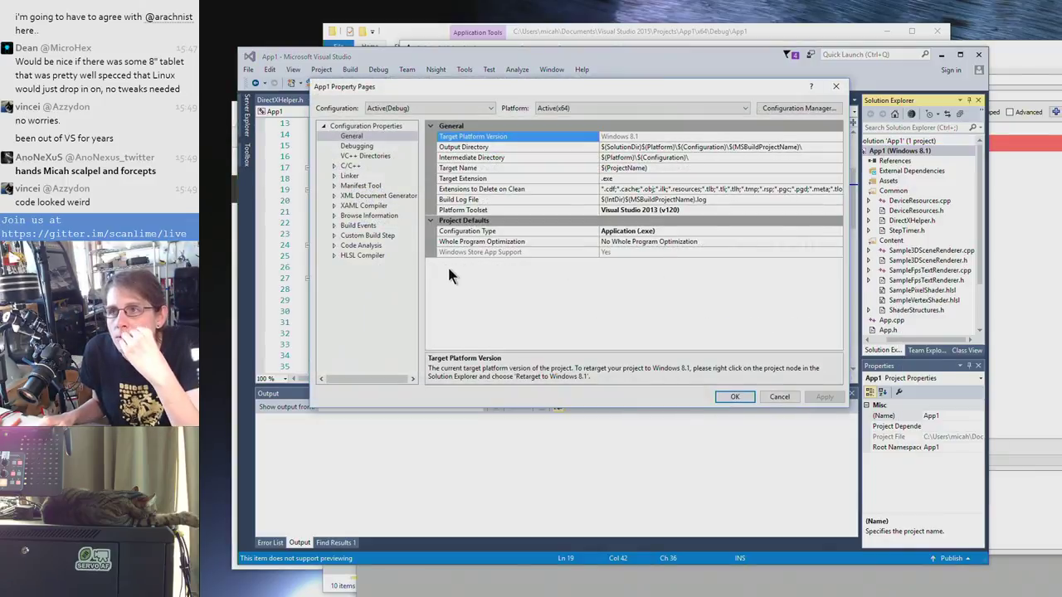
# Rearrange the Visual Studio and Command Prompt windows, and cancel the empty ReadDataAsync property pages
pyautogui.moveTo(719, 60); pyautogui.dragTo(711, 334)
pyautogui.click(973, 296)
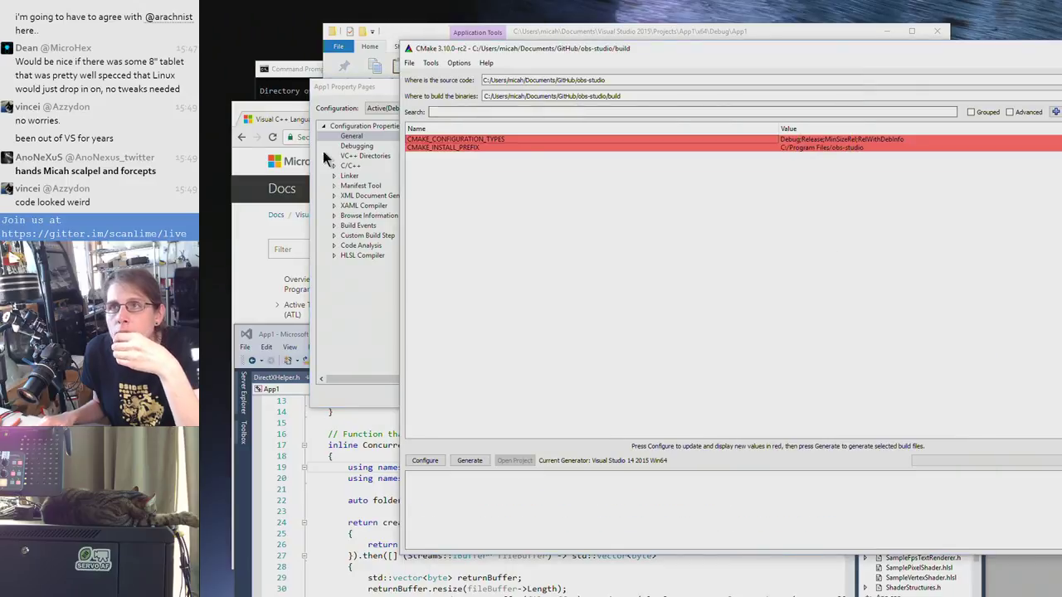
pyautogui.moveTo(302, 74); pyautogui.dragTo(284, 36)
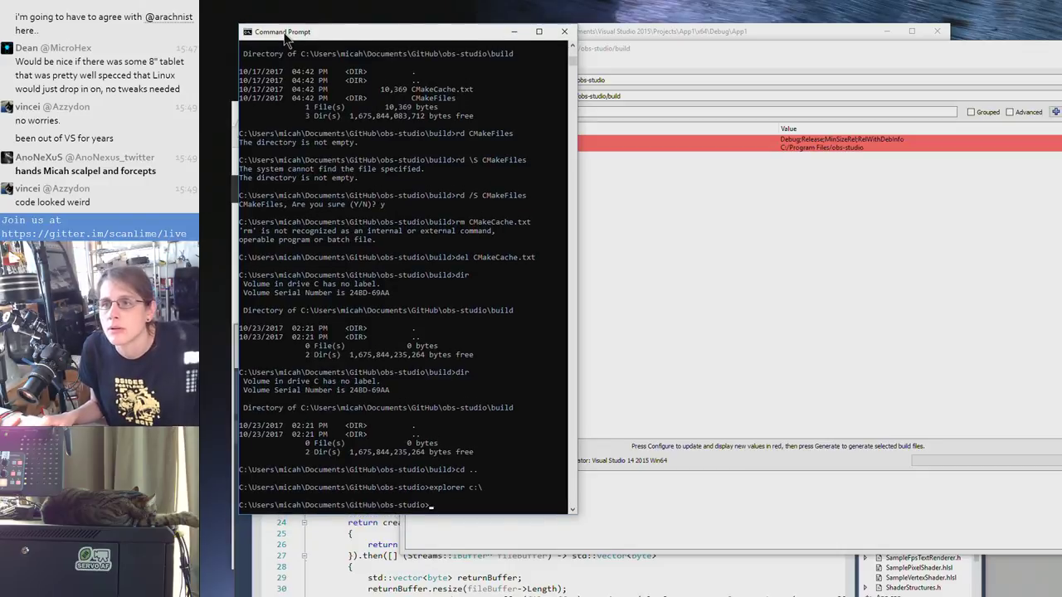
pyautogui.click(809, 564)
pyautogui.moveTo(604, 249); pyautogui.dragTo(637, 105)
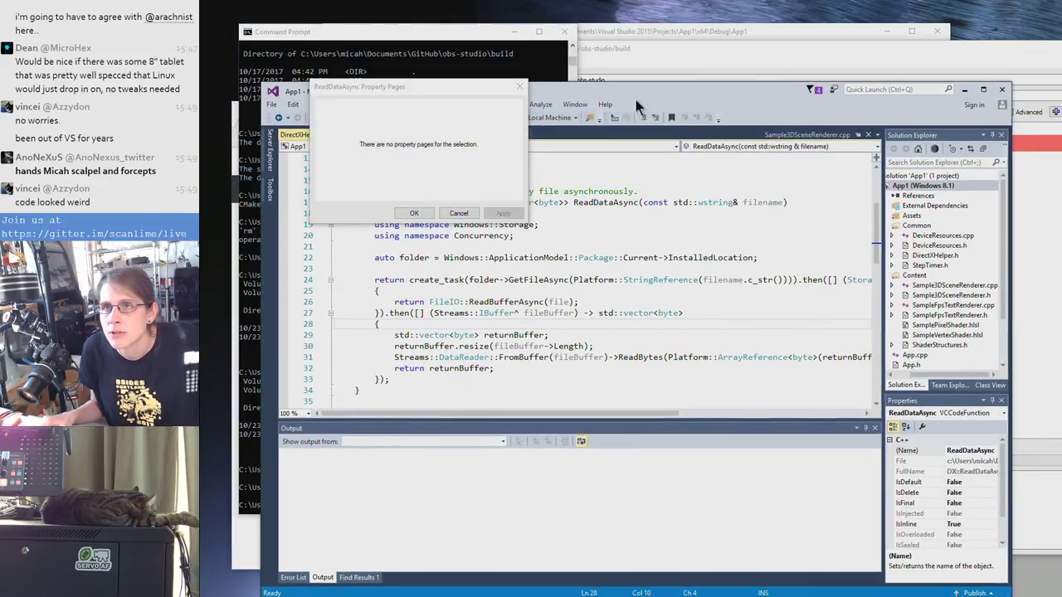
pyautogui.click(461, 214)
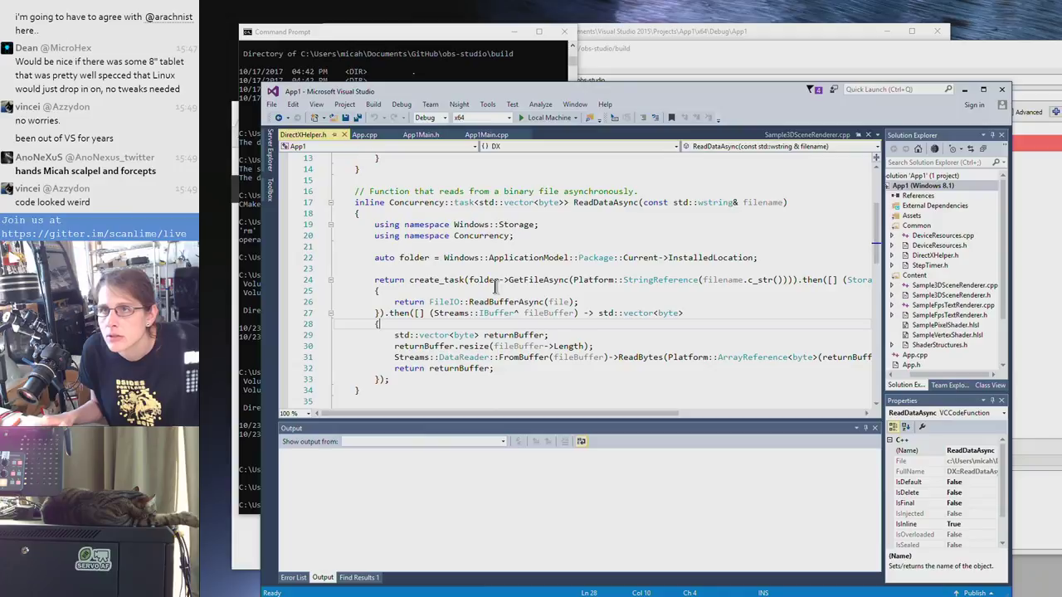
# Open the App1 project's property pages, examine the General and Linker settings, and cancel without changes
pyautogui.scroll(2, 496, 286)
pyautogui.rightClick(913, 186)
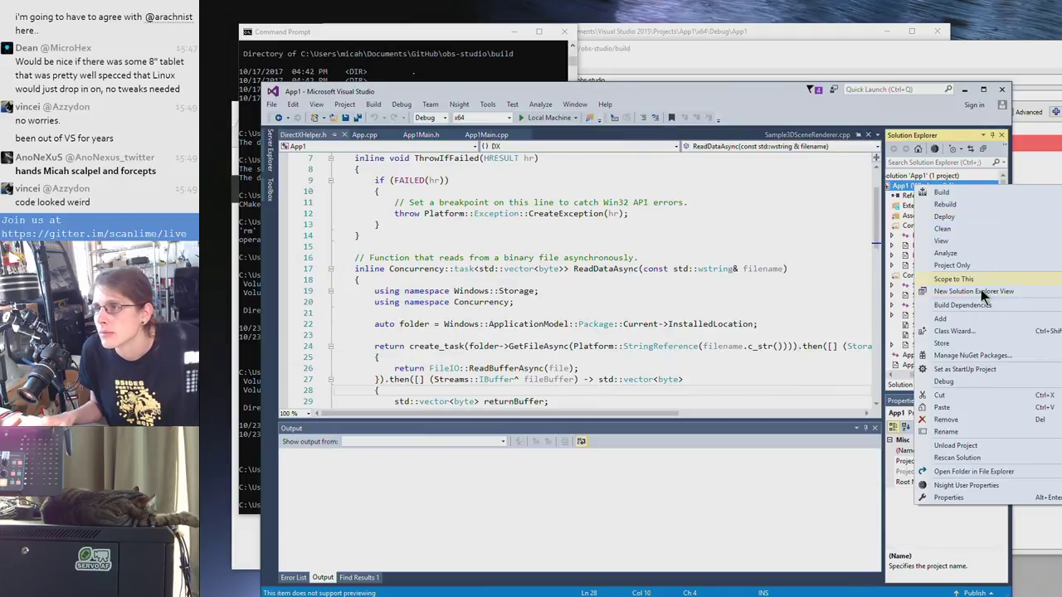
pyautogui.click(954, 498)
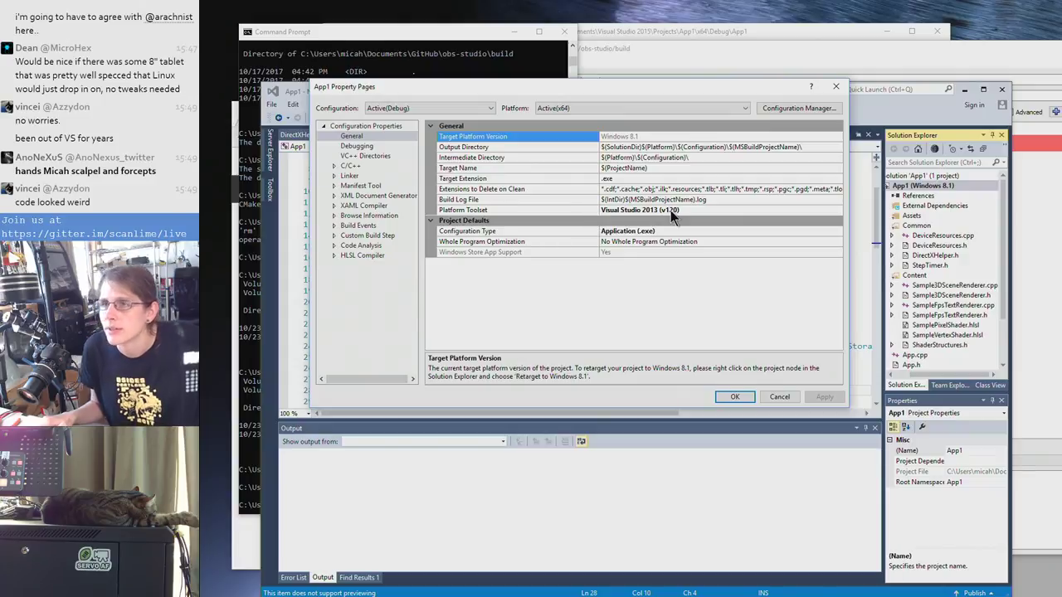
pyautogui.click(367, 147)
pyautogui.click(357, 177)
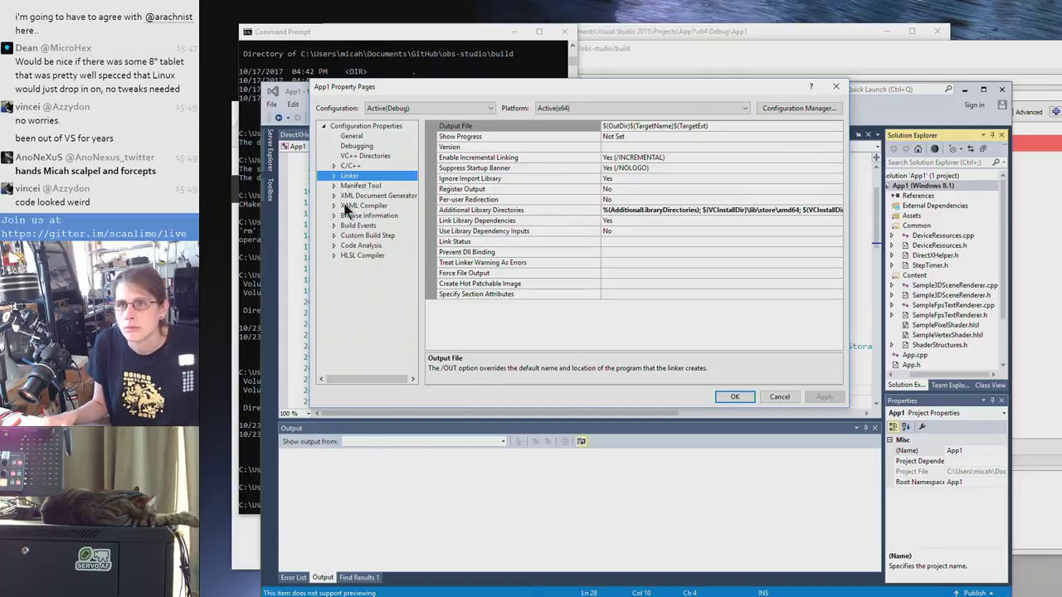
pyautogui.click(778, 398)
# Move the CMake window lower, switch to the browser, and search the web for "windows app container"
pyautogui.click(776, 46)
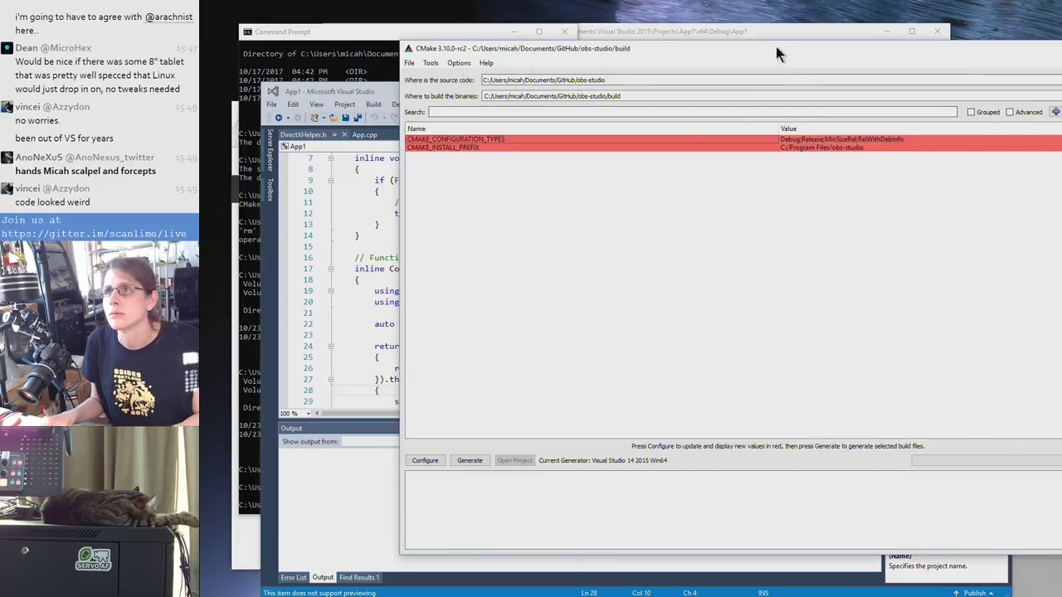
pyautogui.moveTo(776, 47); pyautogui.dragTo(796, 220)
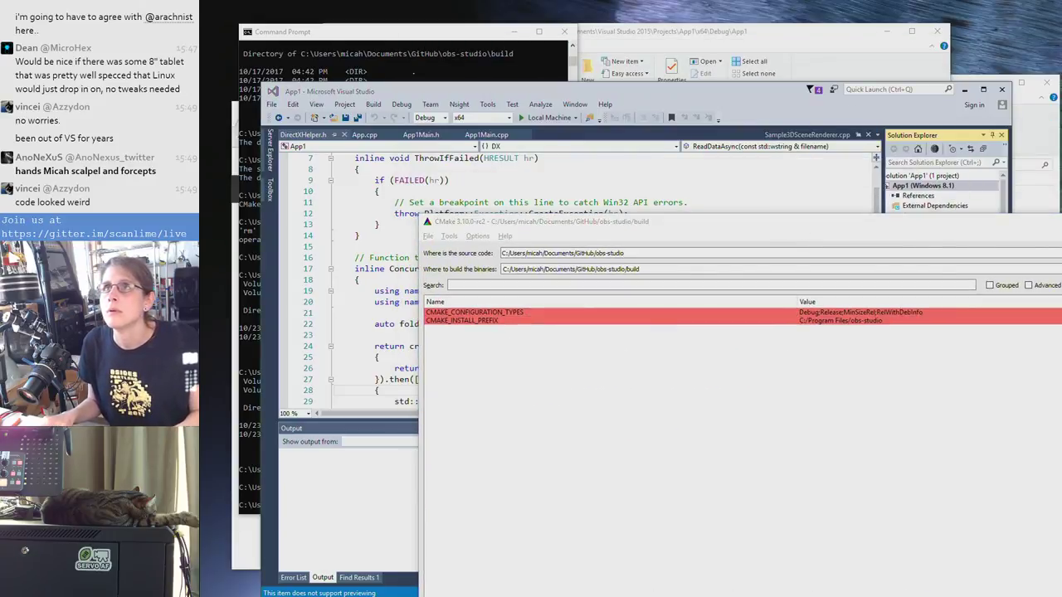
pyautogui.hotkey('alt', 'Tab')
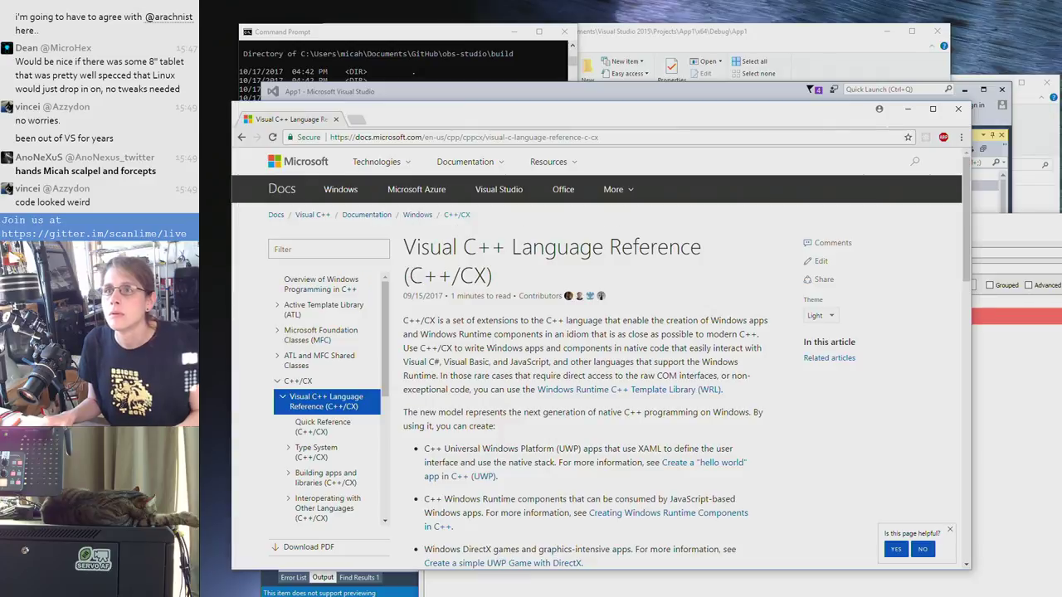
pyautogui.click(419, 138)
pyautogui.write('windows app container')
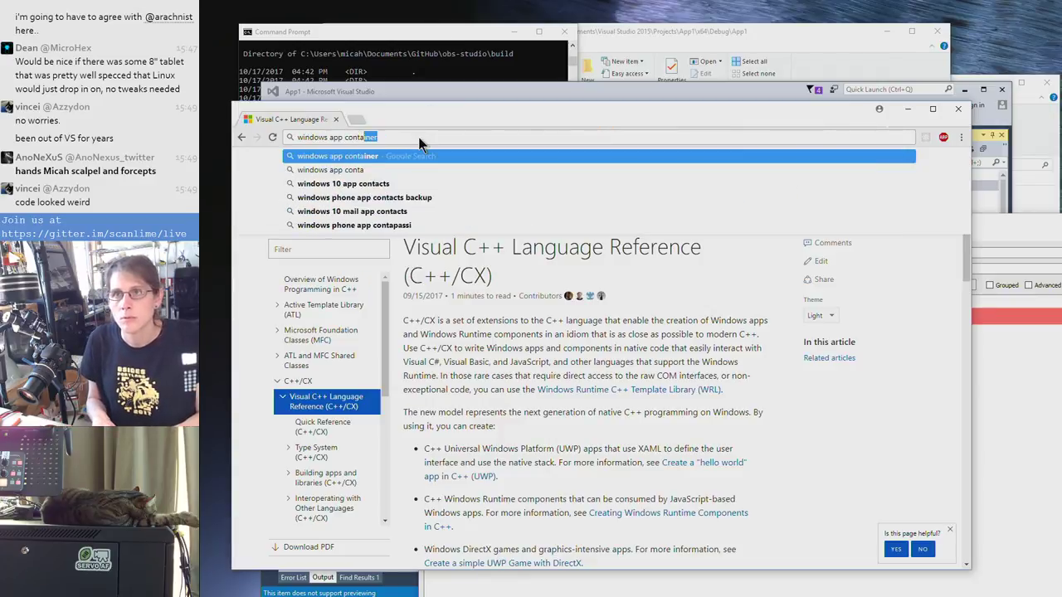
pyautogui.press('Return')
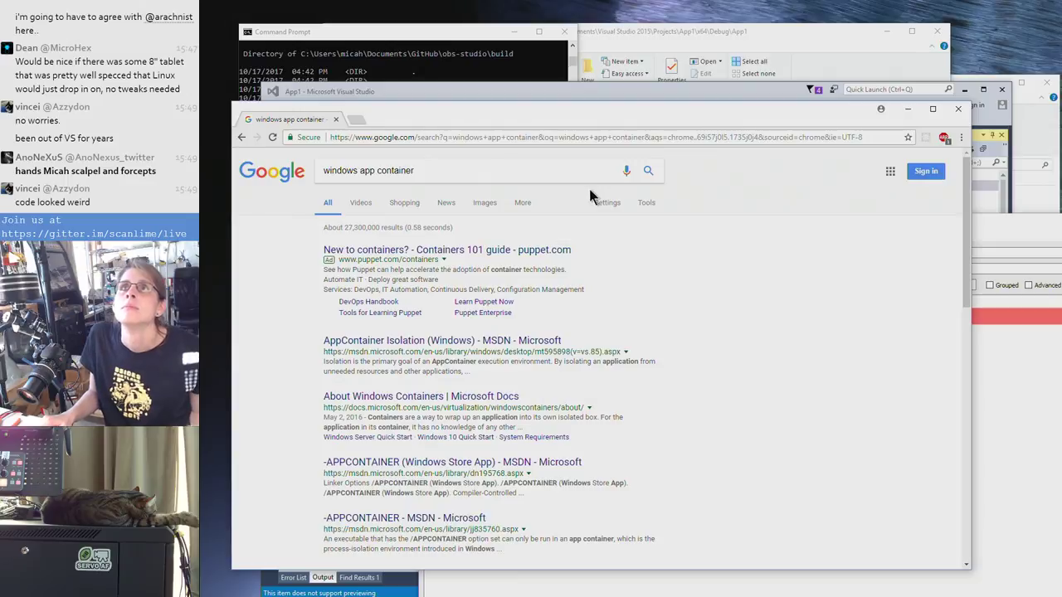
pyautogui.scroll(-1, 646, 219)
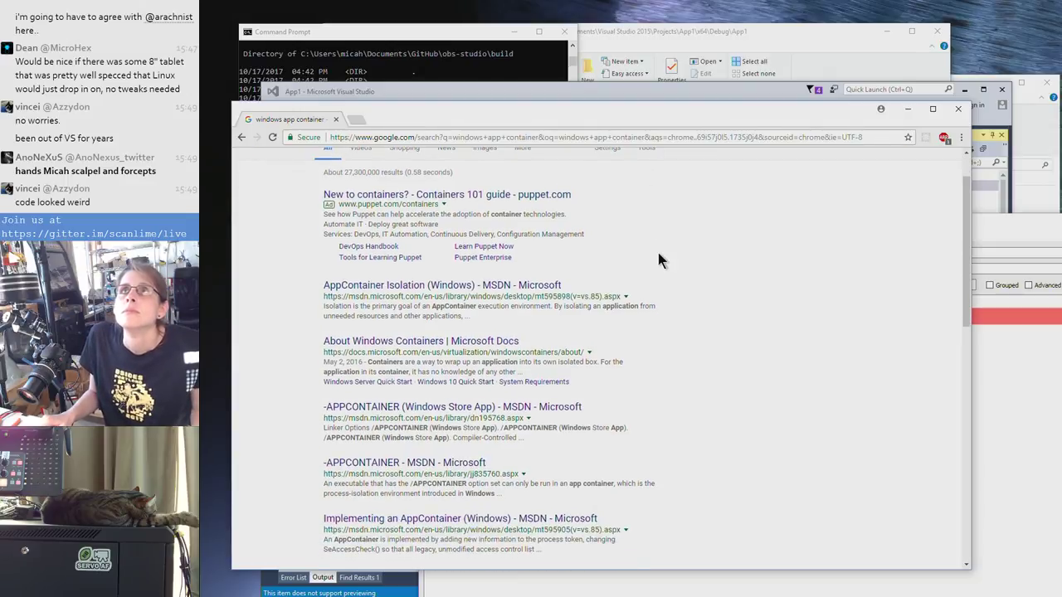
pyautogui.scroll(-1, 698, 369)
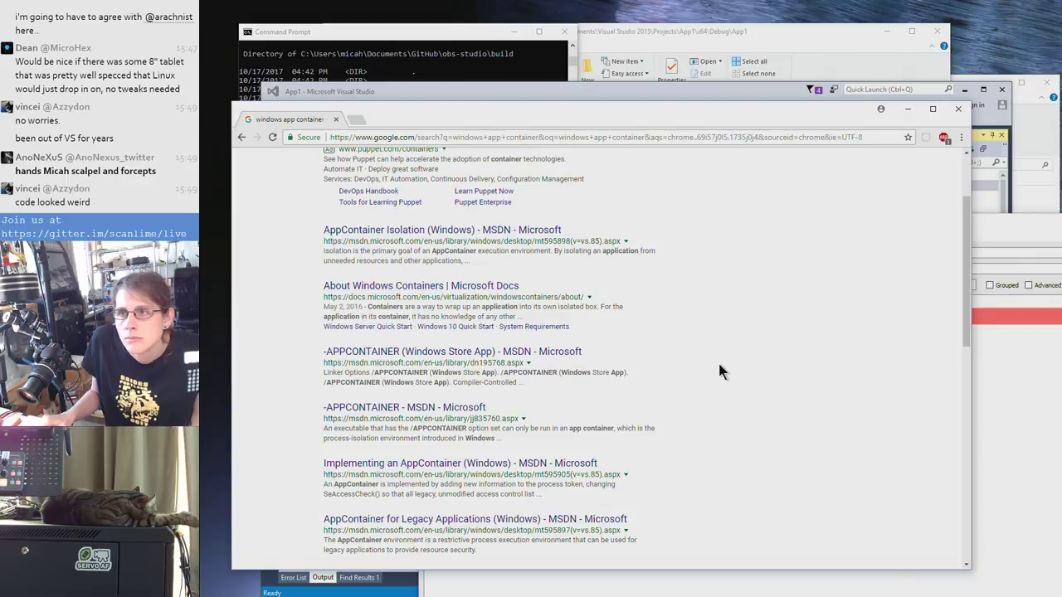
# Open the MSDN article "AppContainer Isolation (Windows)" and read through its isolation sections
pyautogui.click(424, 229)
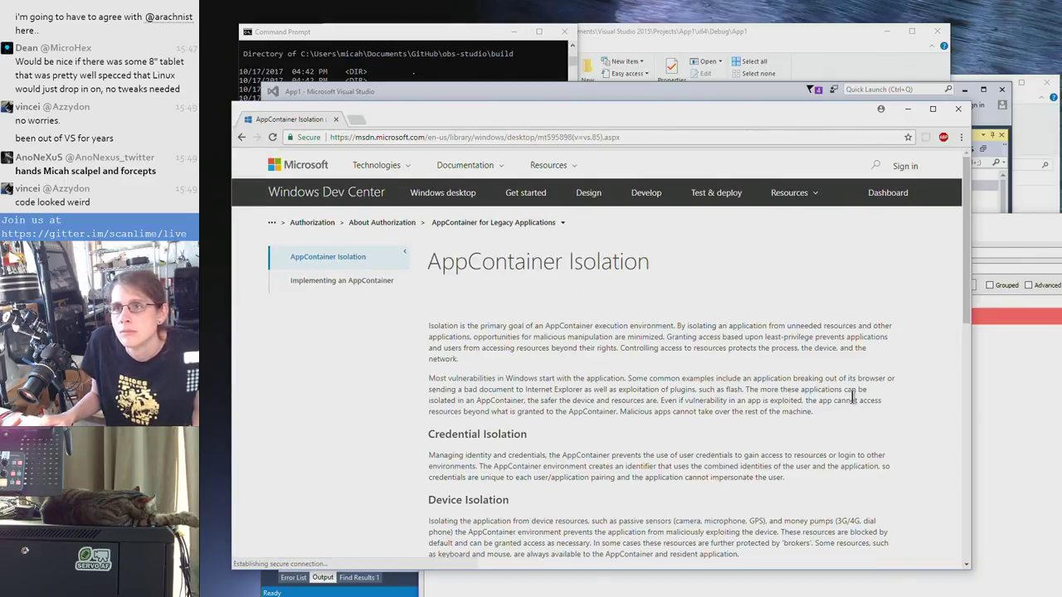
pyautogui.scroll(-3, 852, 397)
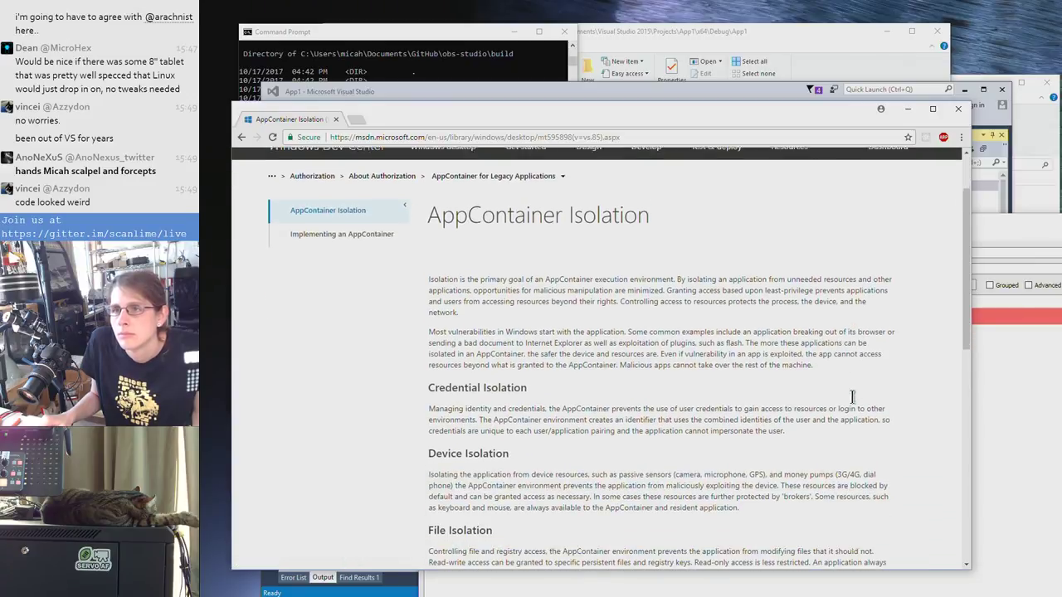
pyautogui.scroll(-3, 853, 396)
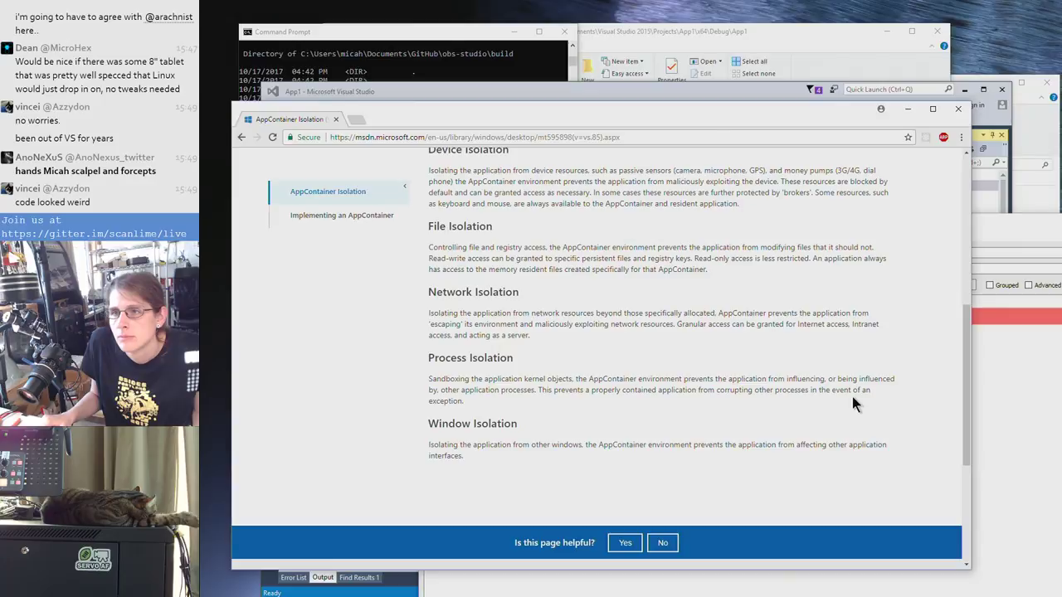
pyautogui.scroll(7, 852, 397)
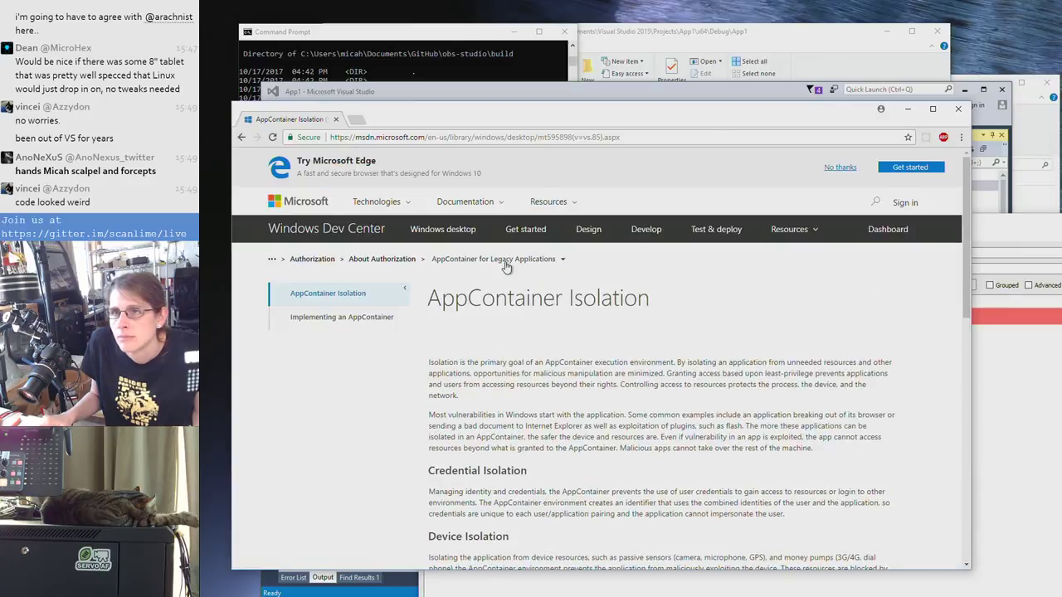
pyautogui.scroll(-3, 455, 344)
pyautogui.scroll(-6, 473, 347)
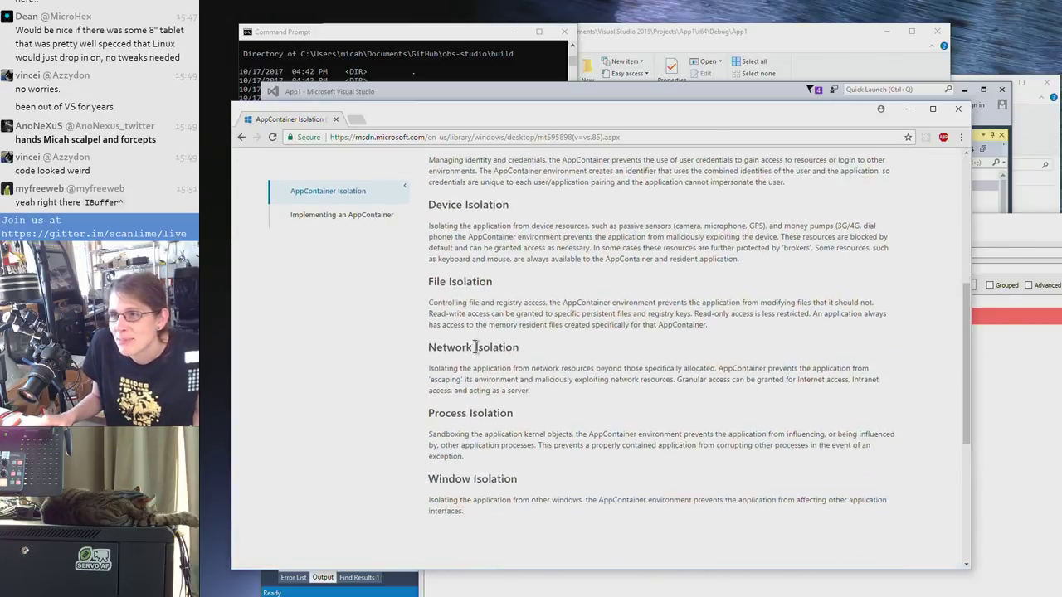
# Return to the search results and open the Microsoft Docs article on Windows containers on Windows 10
pyautogui.click(242, 137)
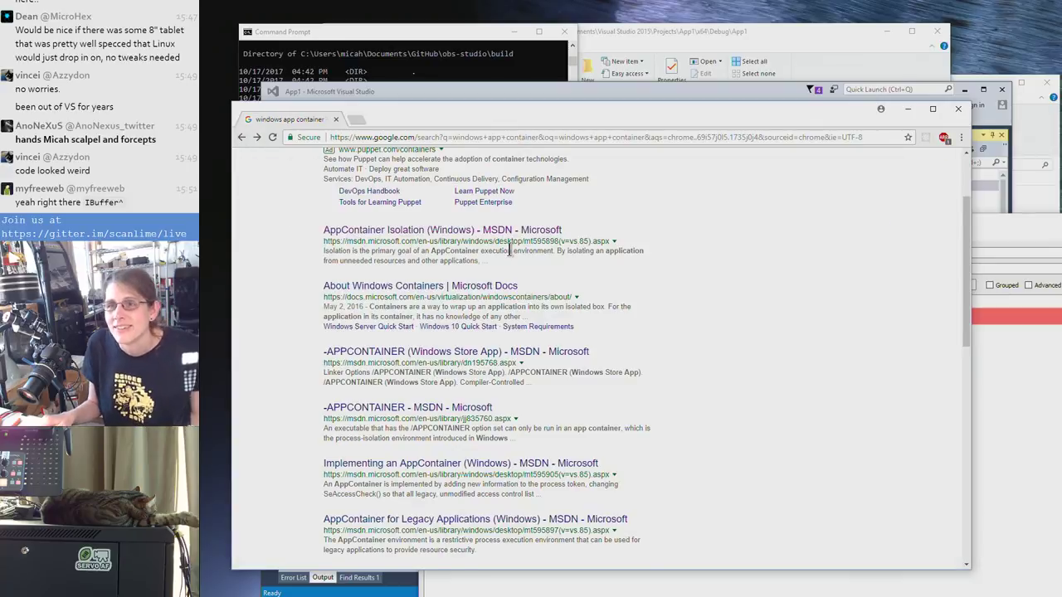
pyautogui.scroll(-3, 648, 399)
pyautogui.scroll(-3, 648, 399)
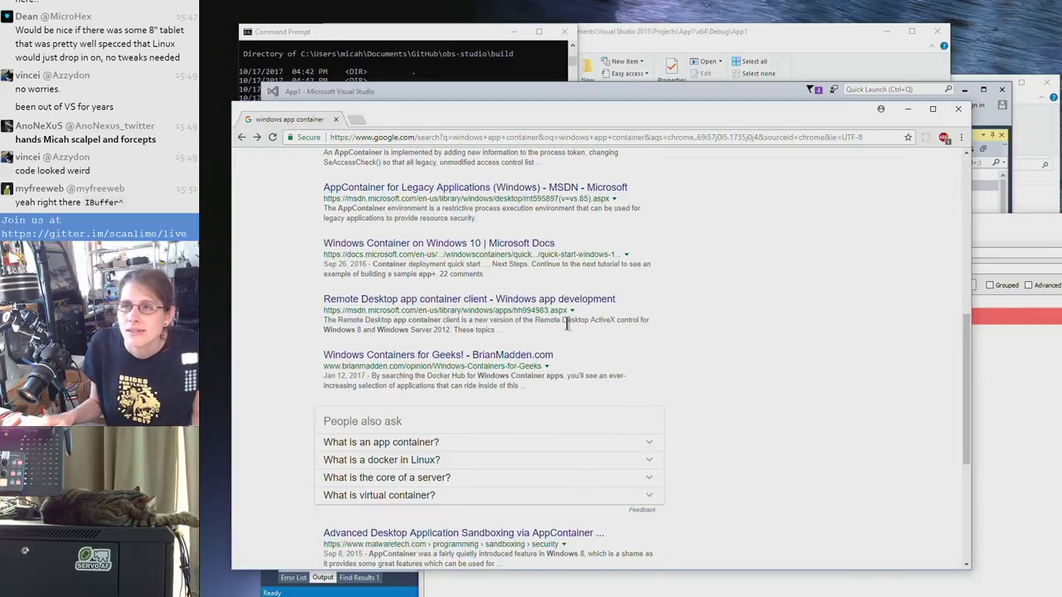
pyautogui.click(512, 246)
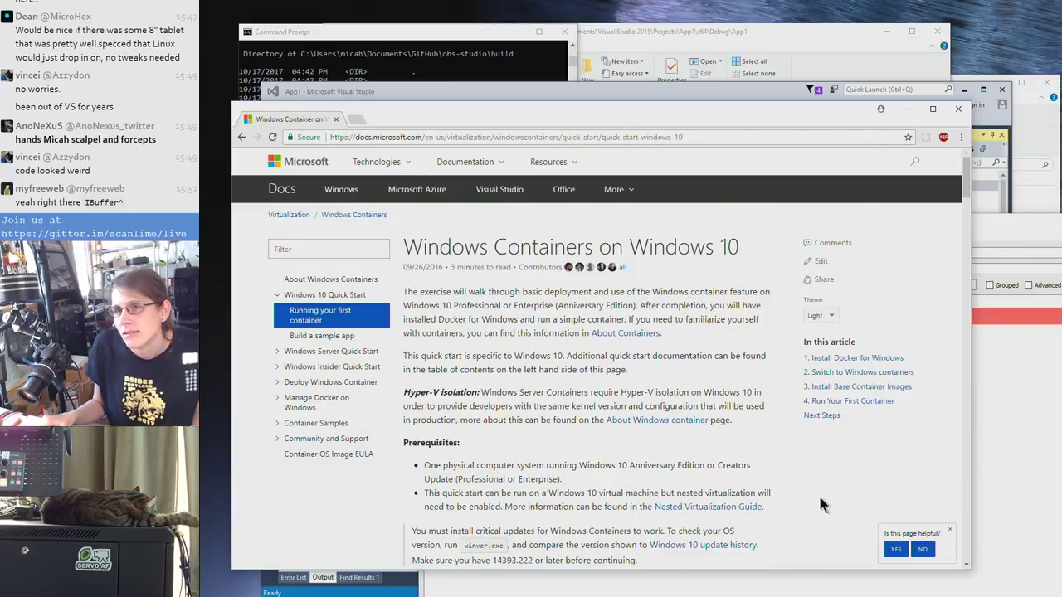
pyautogui.scroll(-1, 820, 498)
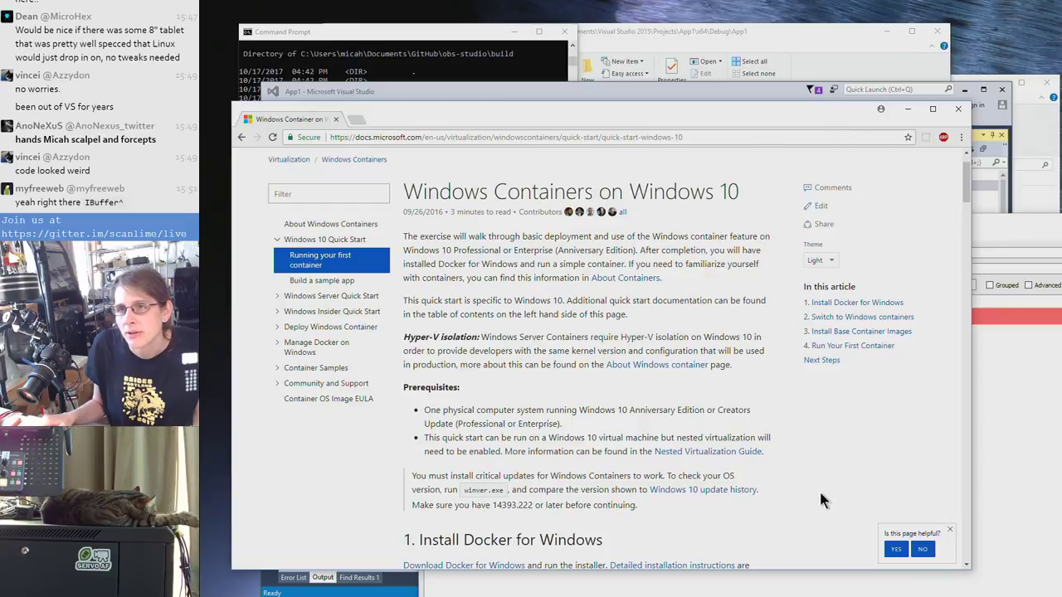
# Read through the Windows Containers on Windows 10 quick-start article, then close its browser tab
pyautogui.scroll(-3, 819, 498)
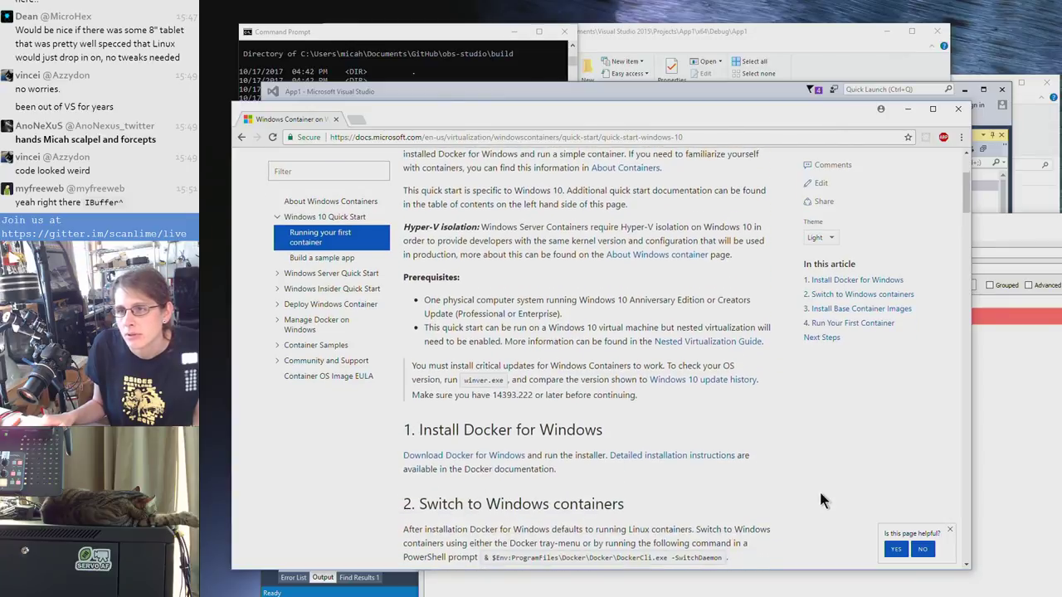
pyautogui.scroll(-1, 819, 499)
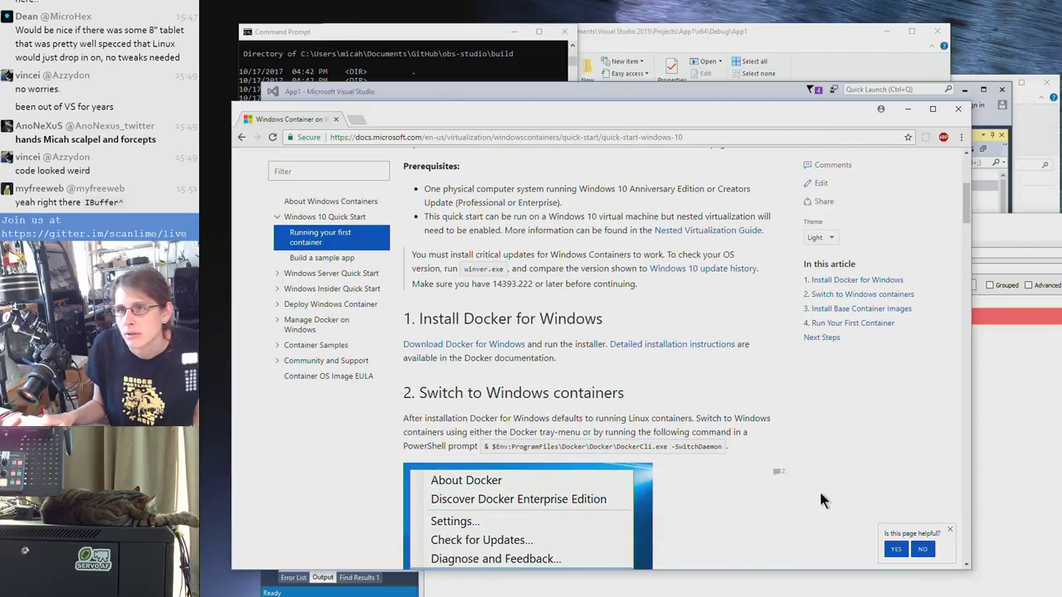
pyautogui.scroll(-1, 819, 499)
pyautogui.scroll(5, 795, 455)
pyautogui.scroll(1, 795, 455)
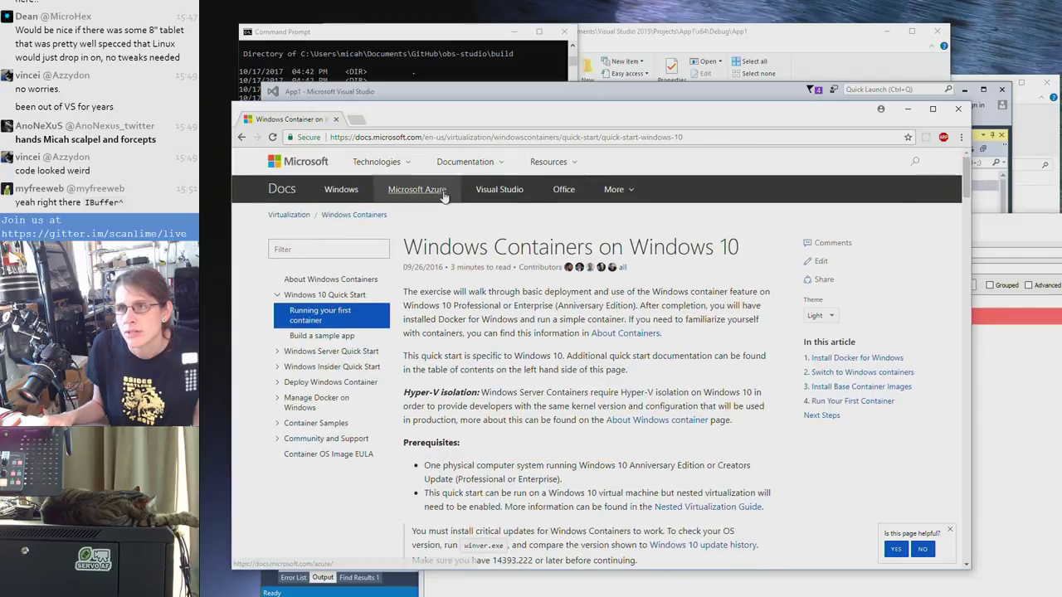
pyautogui.click(241, 137)
pyautogui.click(336, 120)
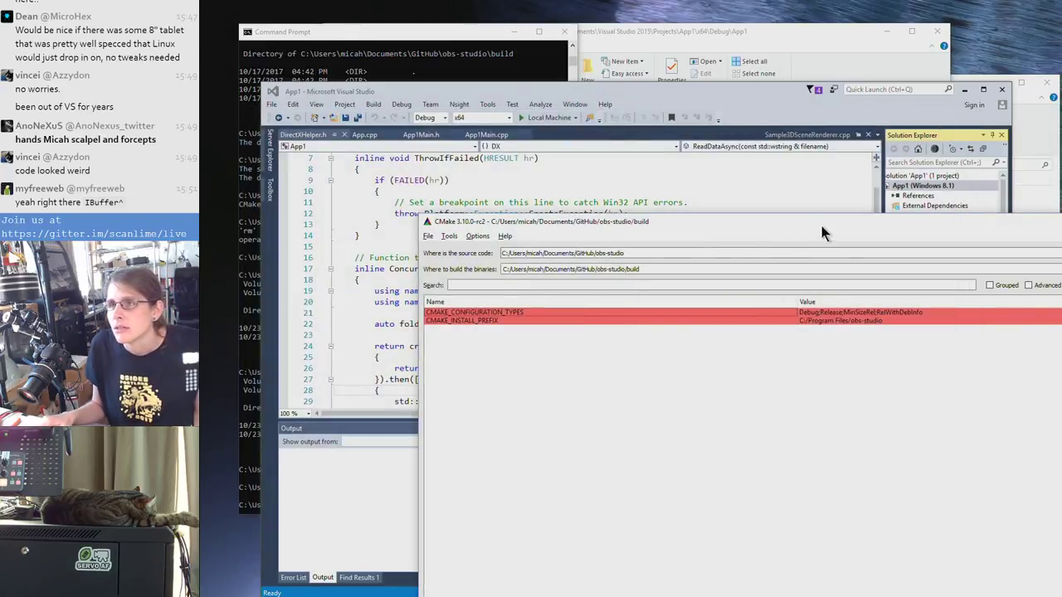
# Uncover the Visual Studio window and examine the ReadDataAsync function and the rest of the code in DirectXHelper.h
pyautogui.moveTo(820, 222); pyautogui.dragTo(820, 485)
pyautogui.click(715, 268)
pyautogui.scroll(-2, 730, 299)
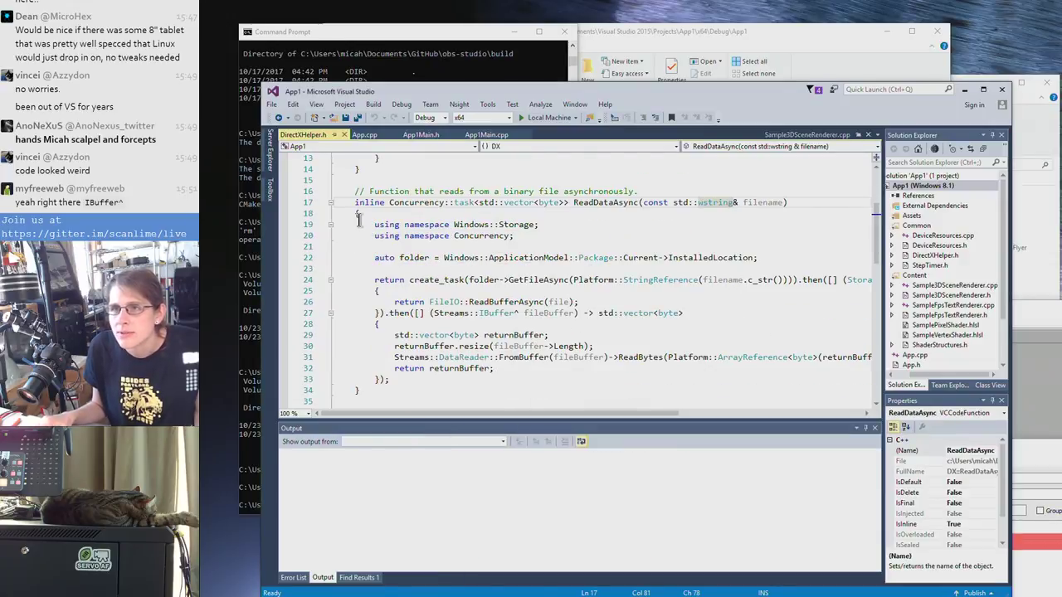
pyautogui.moveTo(358, 217); pyautogui.dragTo(618, 266)
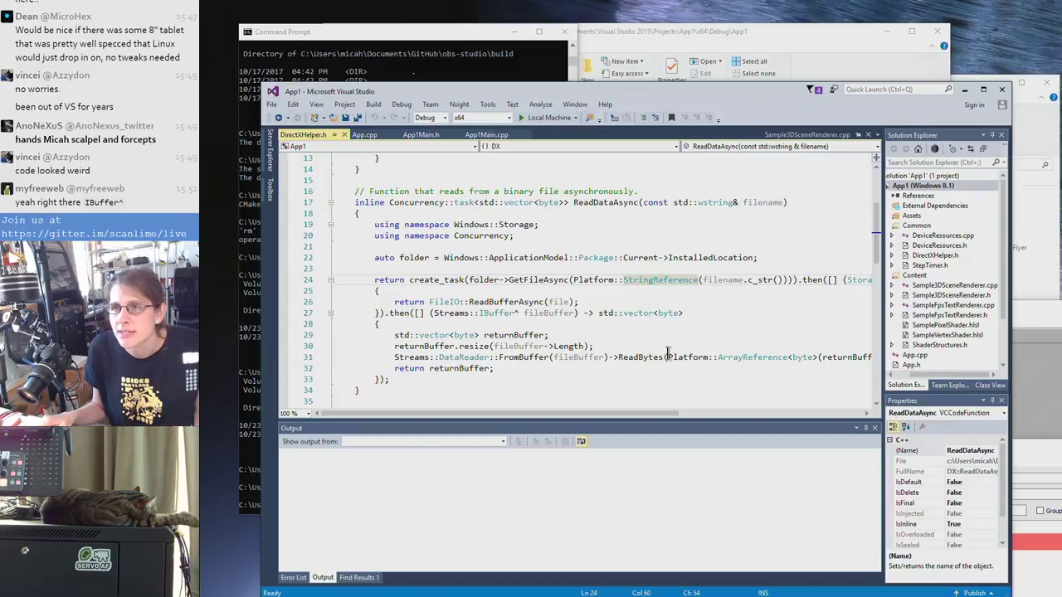
pyautogui.click(685, 313)
pyautogui.scroll(-7, 691, 330)
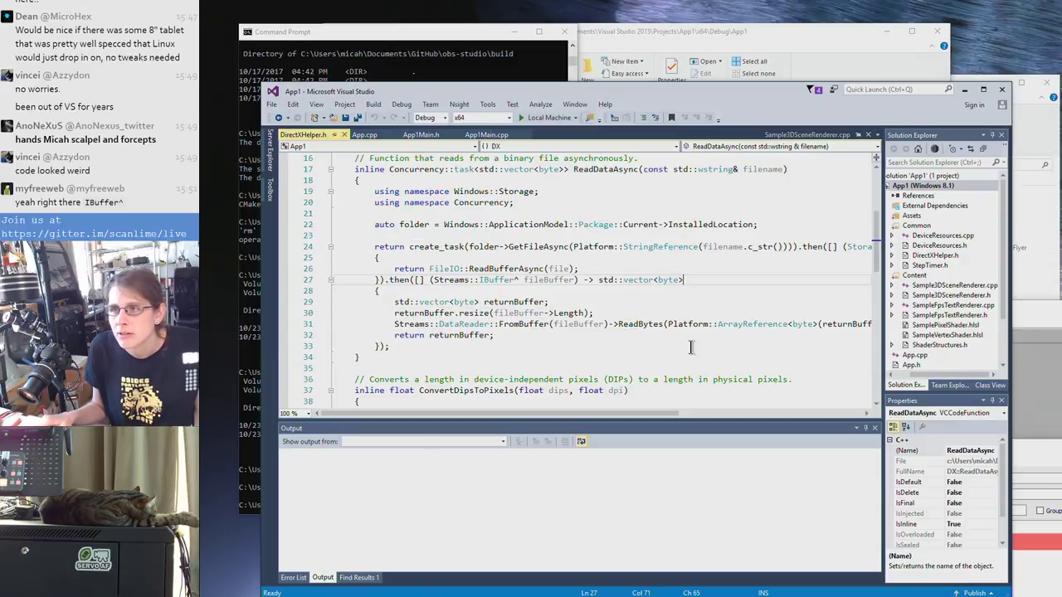
pyautogui.scroll(-3, 691, 347)
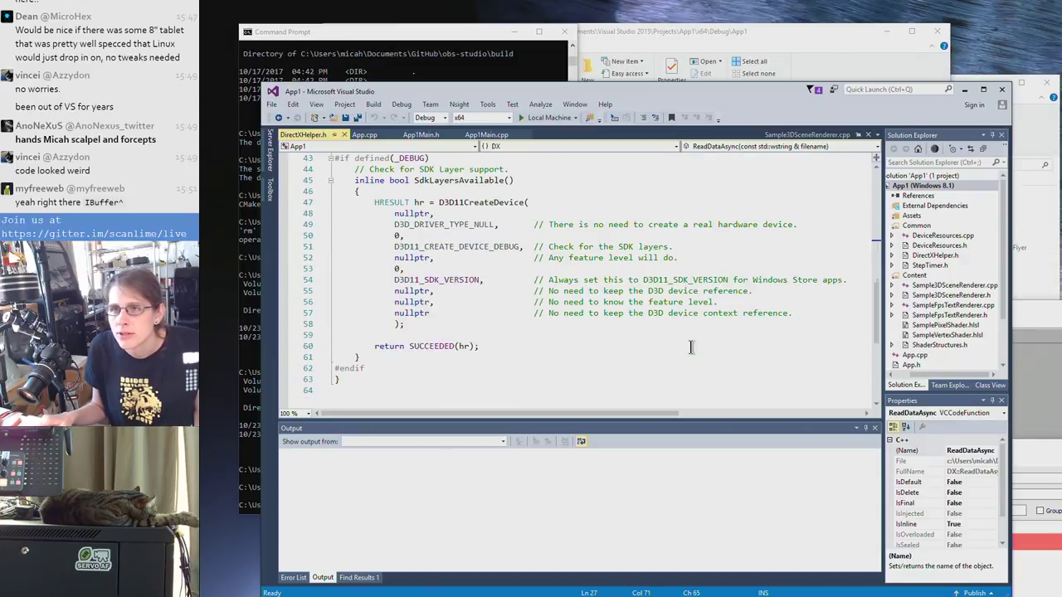
pyautogui.scroll(-8, 691, 347)
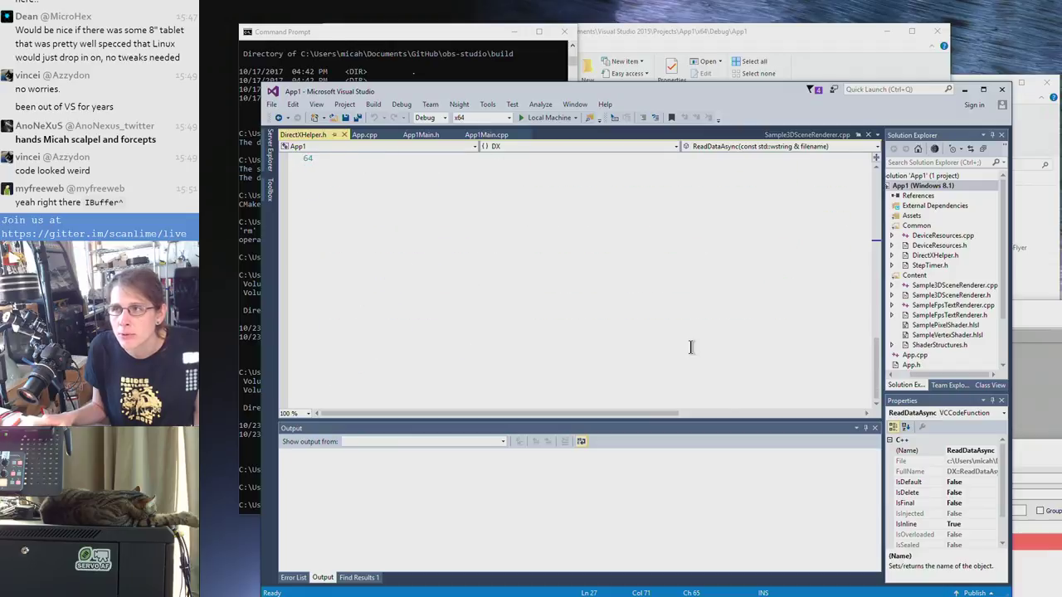
pyautogui.scroll(20, 691, 346)
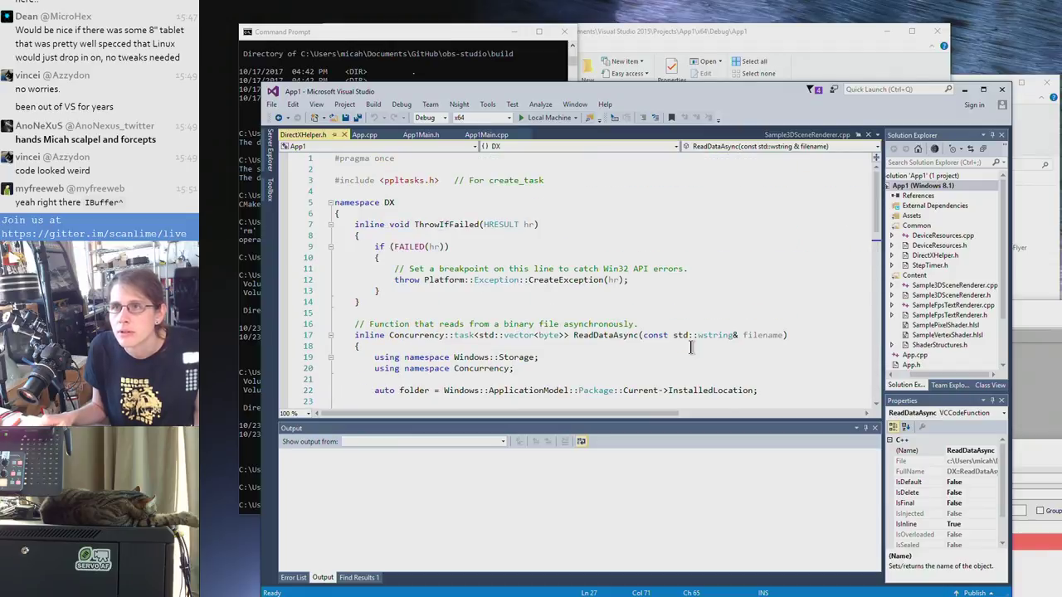
# Move the Visual Studio, File Explorer and WinDbg windows out of the way and bring the CMake window fully into view
pyautogui.moveTo(291, 91); pyautogui.dragTo(434, 252)
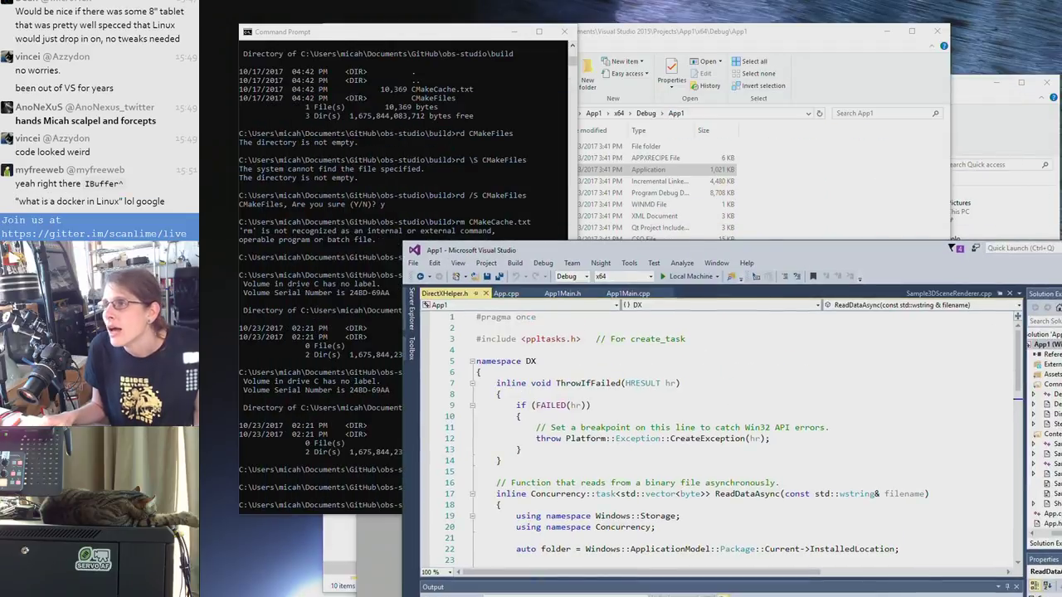
pyautogui.click(698, 40)
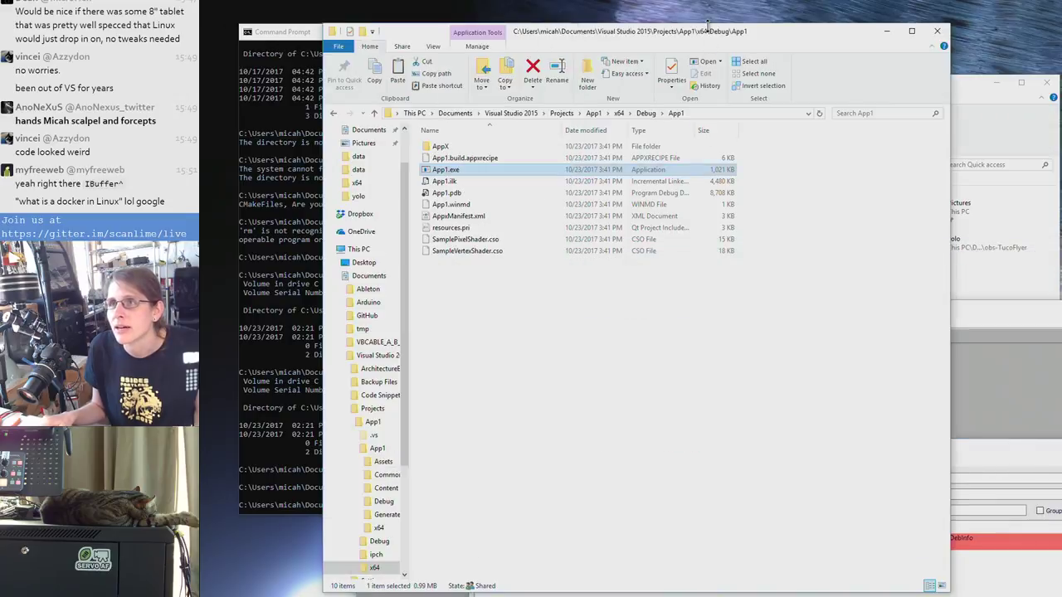
pyautogui.moveTo(698, 40); pyautogui.dragTo(612, 27)
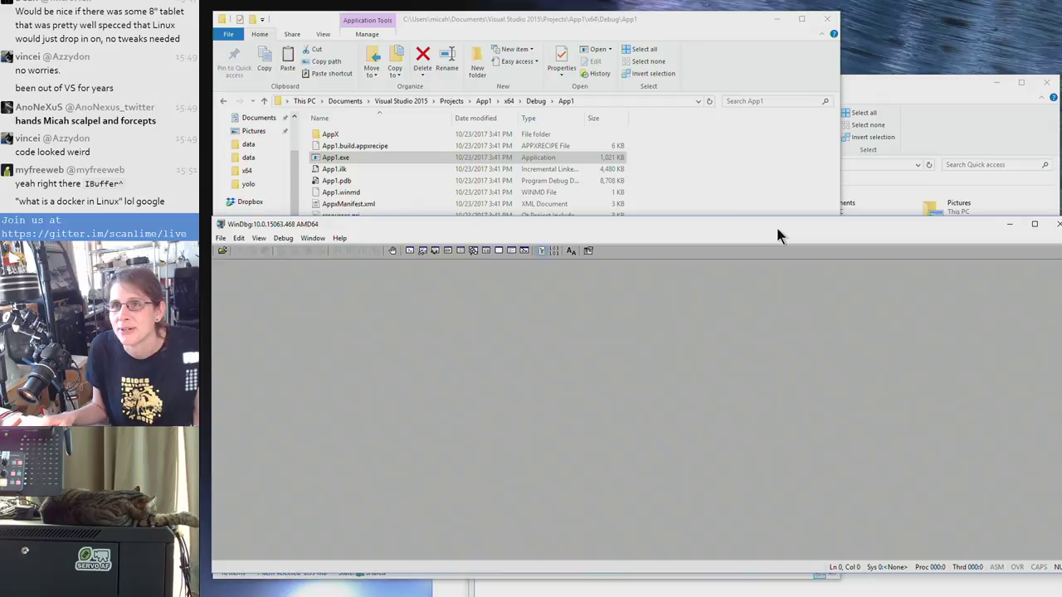
pyautogui.moveTo(776, 224); pyautogui.dragTo(795, 137)
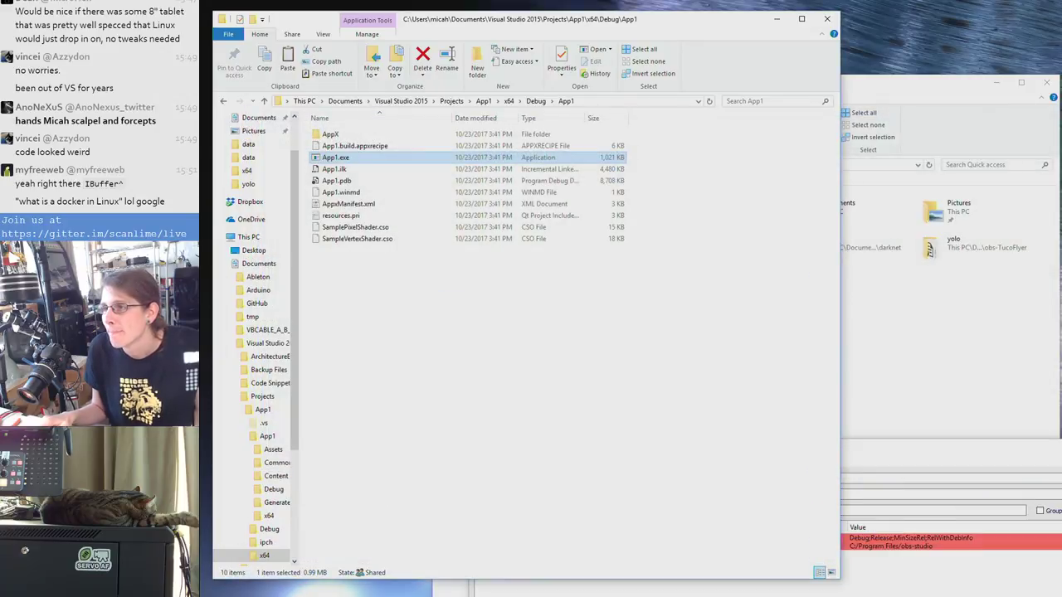
pyautogui.moveTo(1061, 454); pyautogui.dragTo(941, 53)
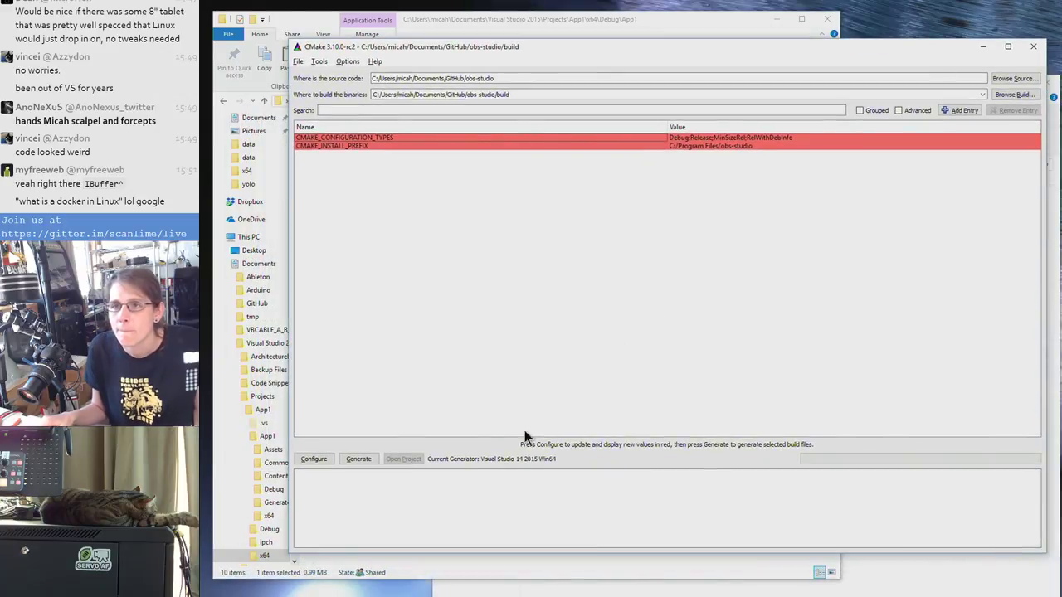
# Configure the obs-studio build in CMake, dismiss the error dialog and examine the configuration output
pyautogui.click(321, 459)
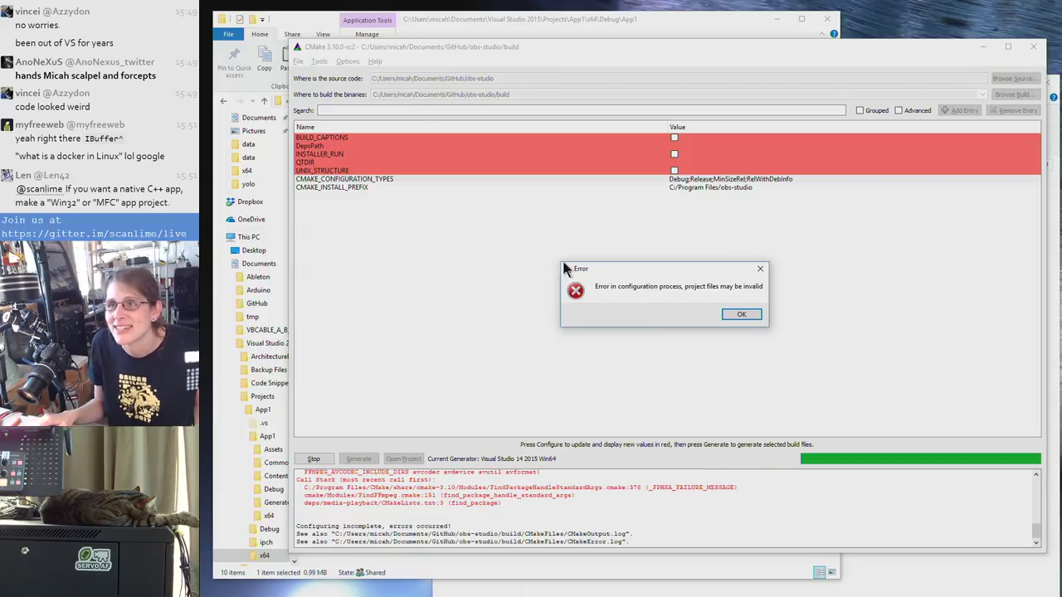
pyautogui.click(741, 315)
pyautogui.scroll(1, 665, 503)
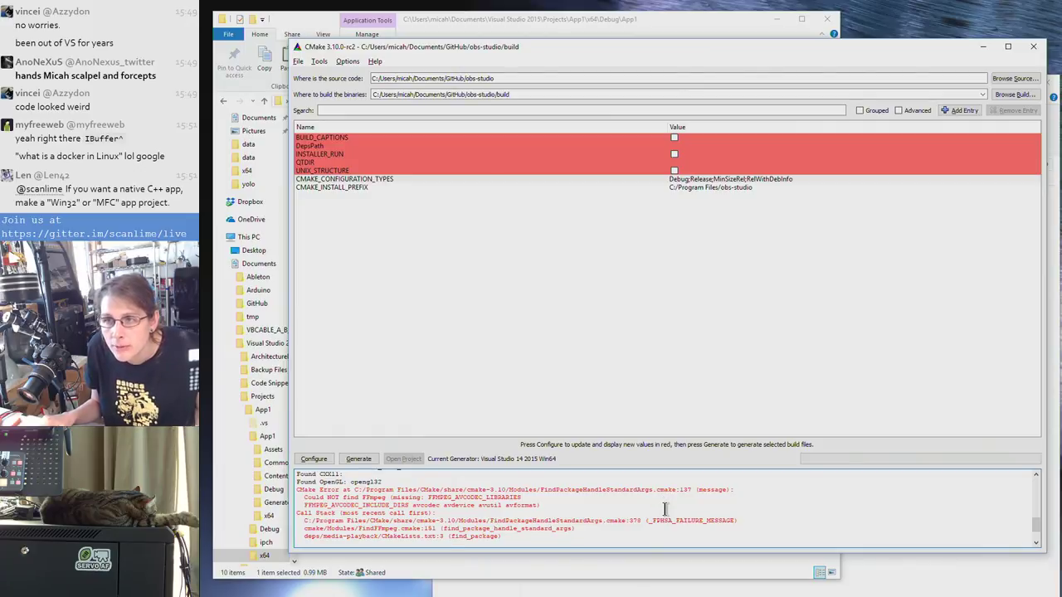
pyautogui.scroll(2, 665, 509)
pyautogui.scroll(-2, 666, 509)
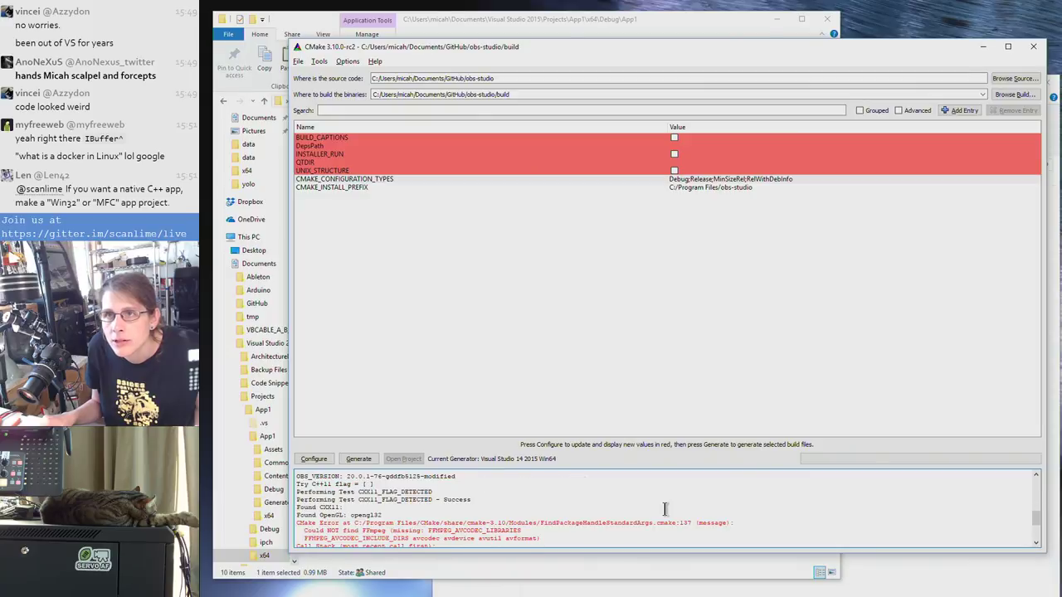
pyautogui.scroll(-1, 666, 509)
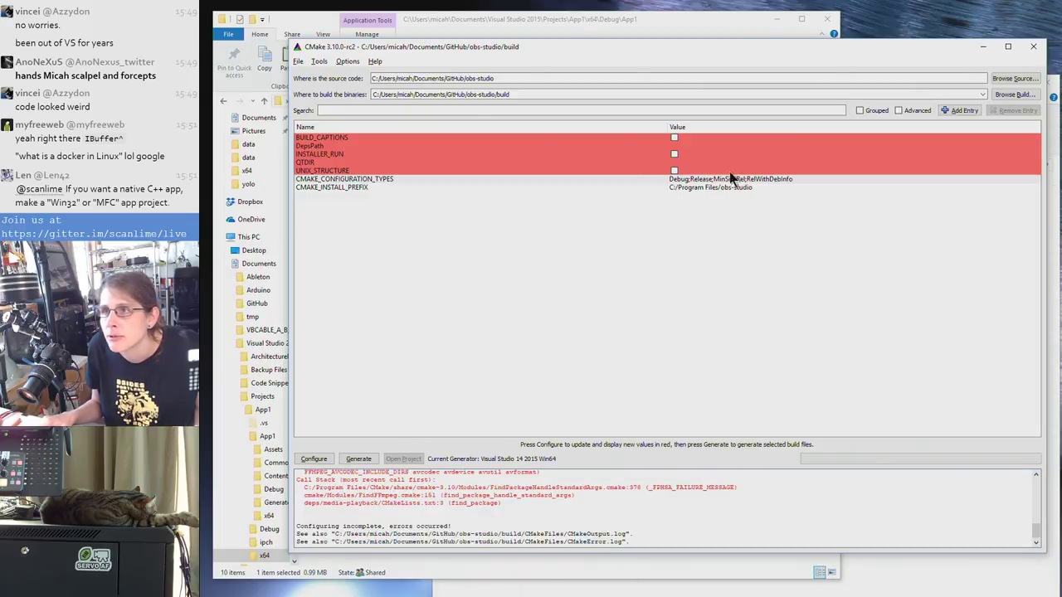
# Set the DepsPath entry to the folder C:/obs-deps/win64
pyautogui.click(522, 148)
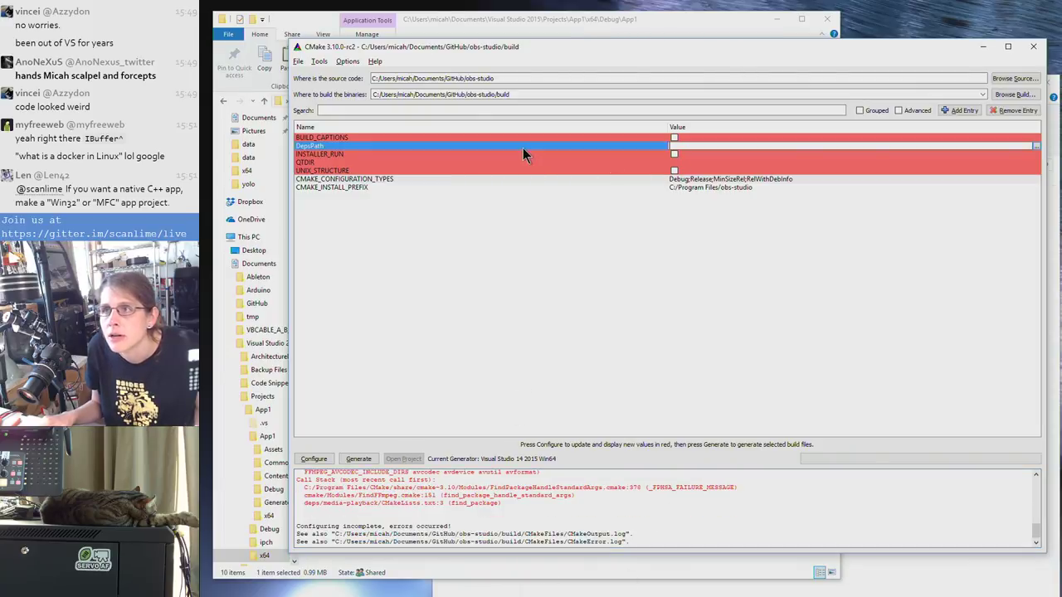
pyautogui.click(1036, 146)
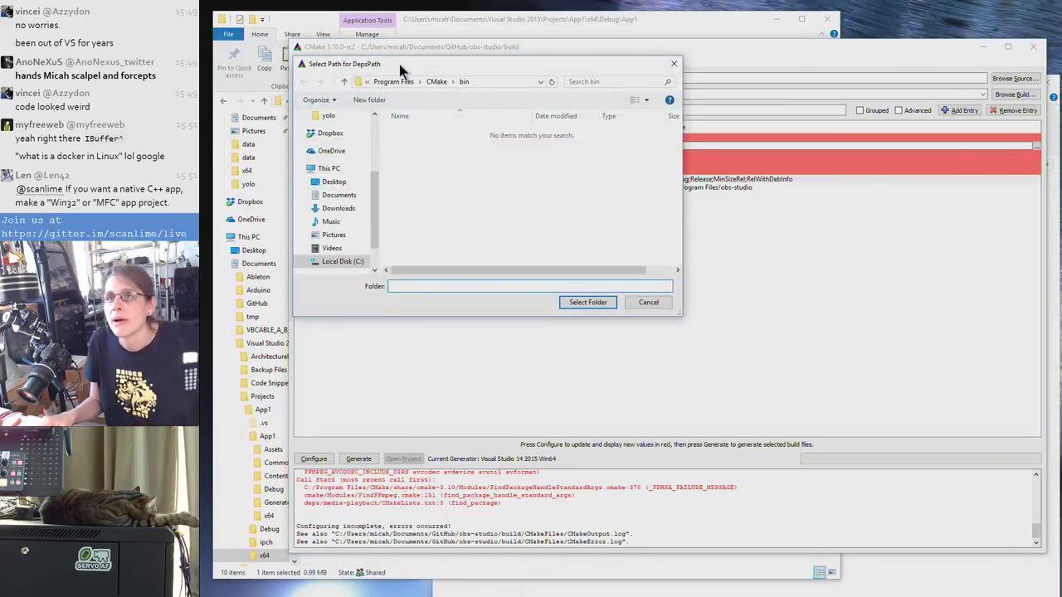
pyautogui.moveTo(399, 64); pyautogui.dragTo(370, 231)
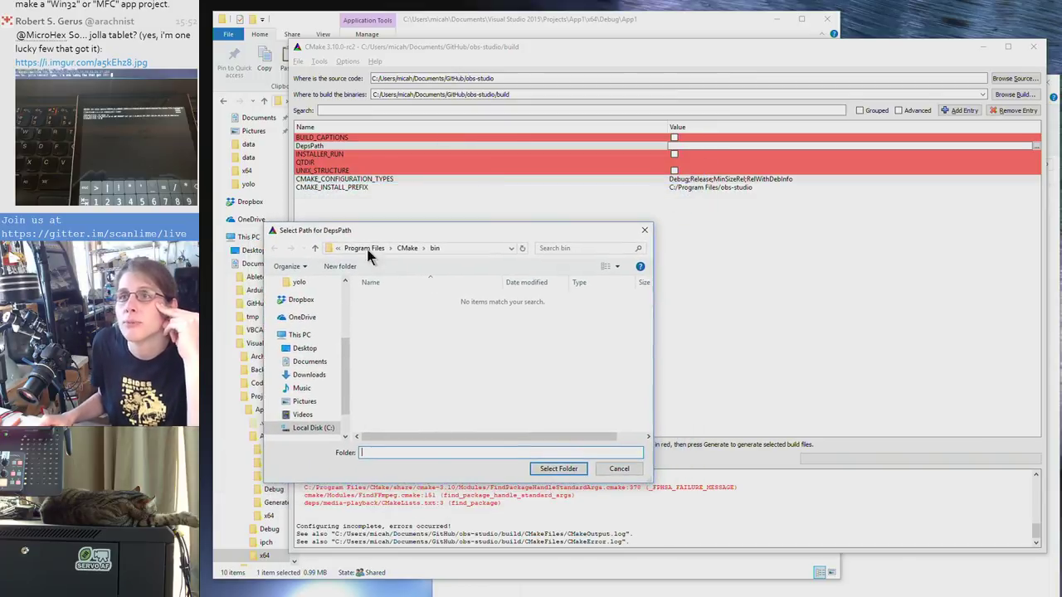
pyautogui.scroll(3, 339, 307)
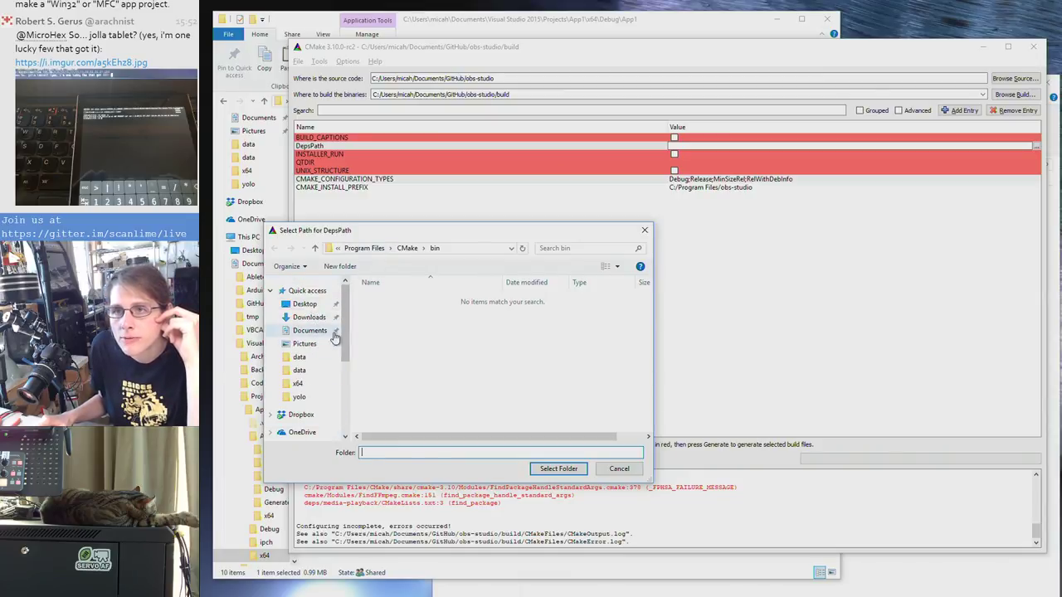
pyautogui.scroll(-5, 329, 427)
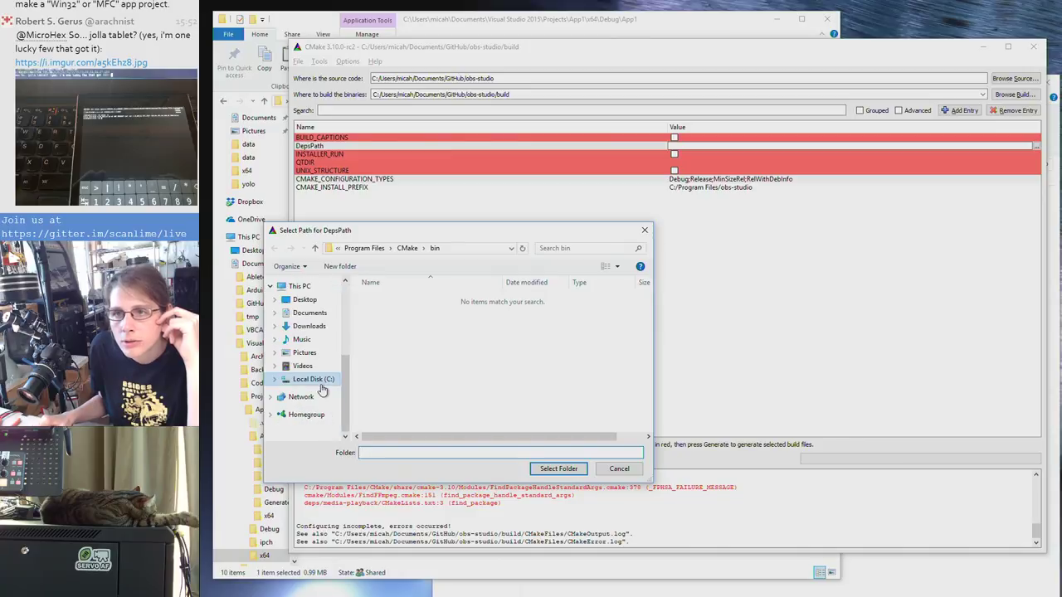
pyautogui.click(322, 379)
pyautogui.doubleClick(387, 311)
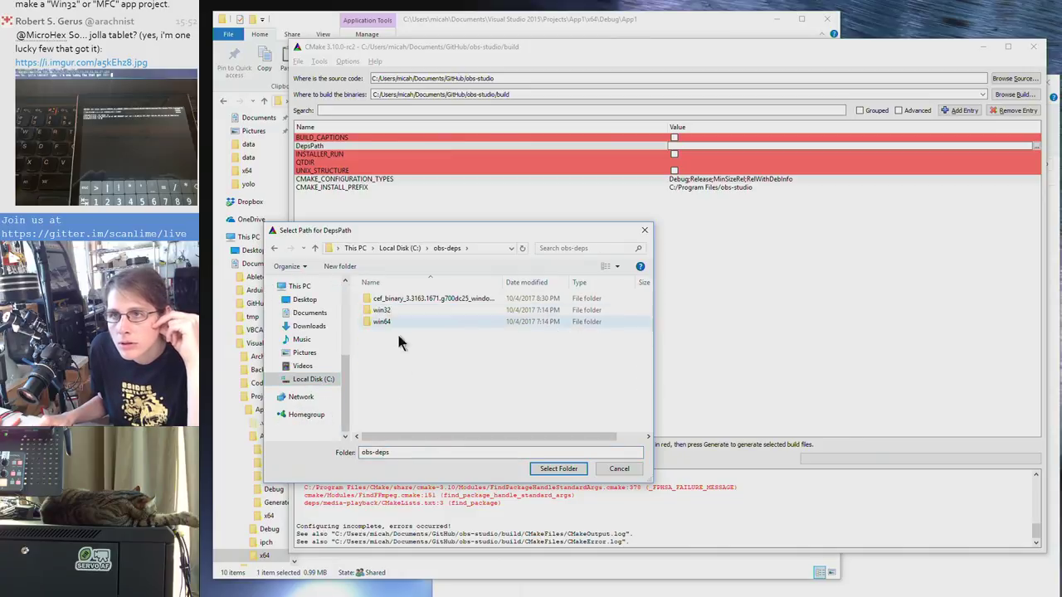
pyautogui.doubleClick(398, 322)
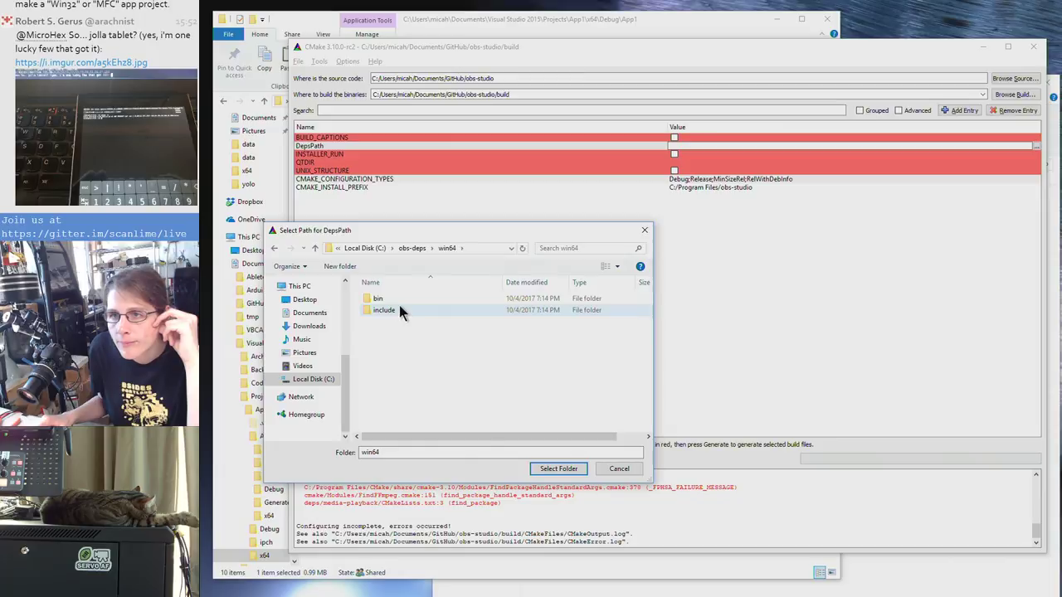
pyautogui.click(573, 469)
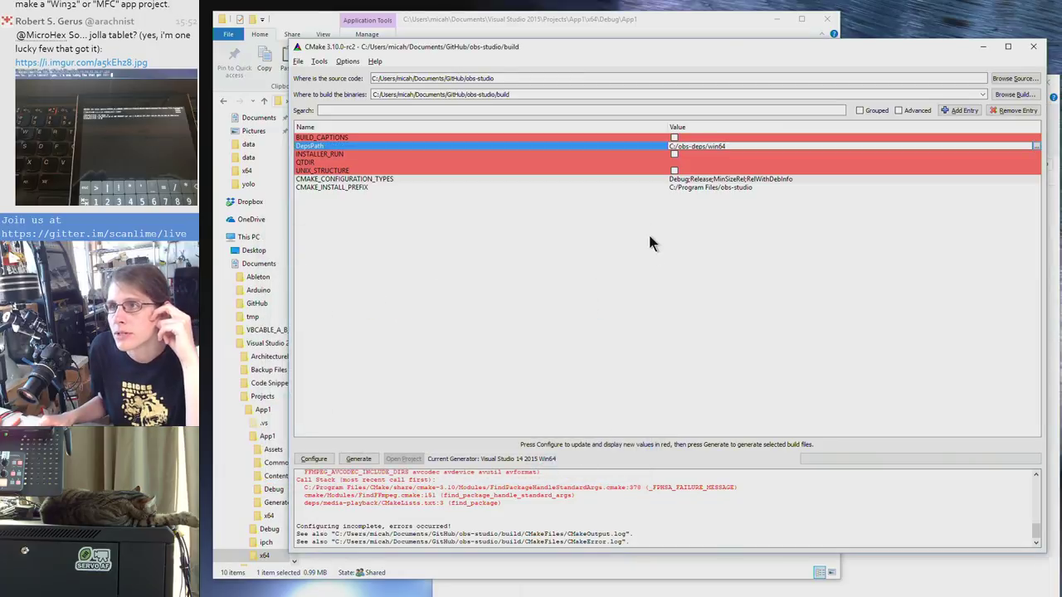
# Set the QTDIR entry to the folder C:/Qt/5.9.1/msvc2015_64
pyautogui.click(703, 162)
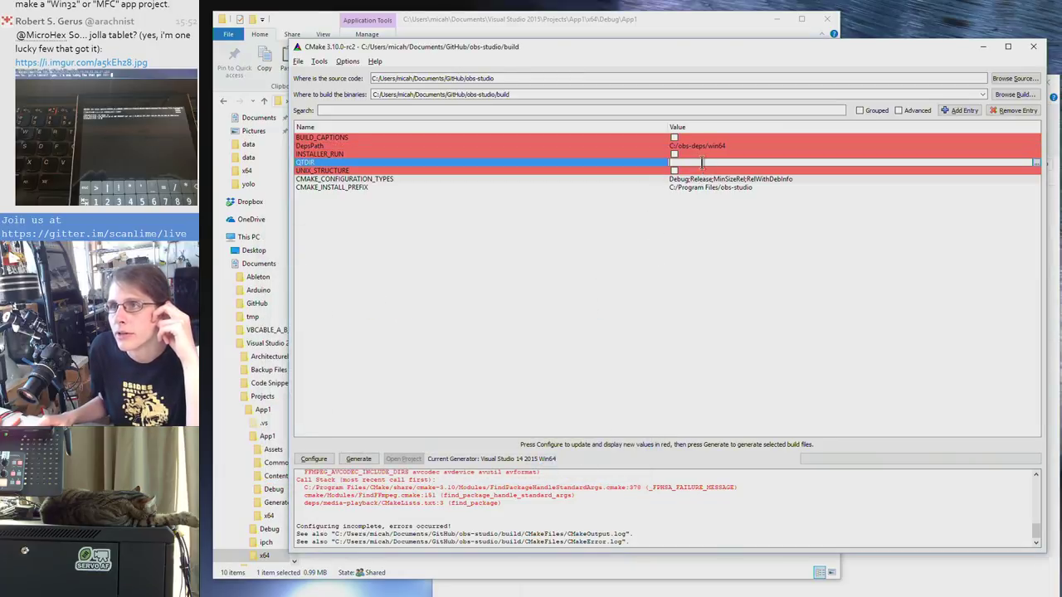
pyautogui.click(1036, 162)
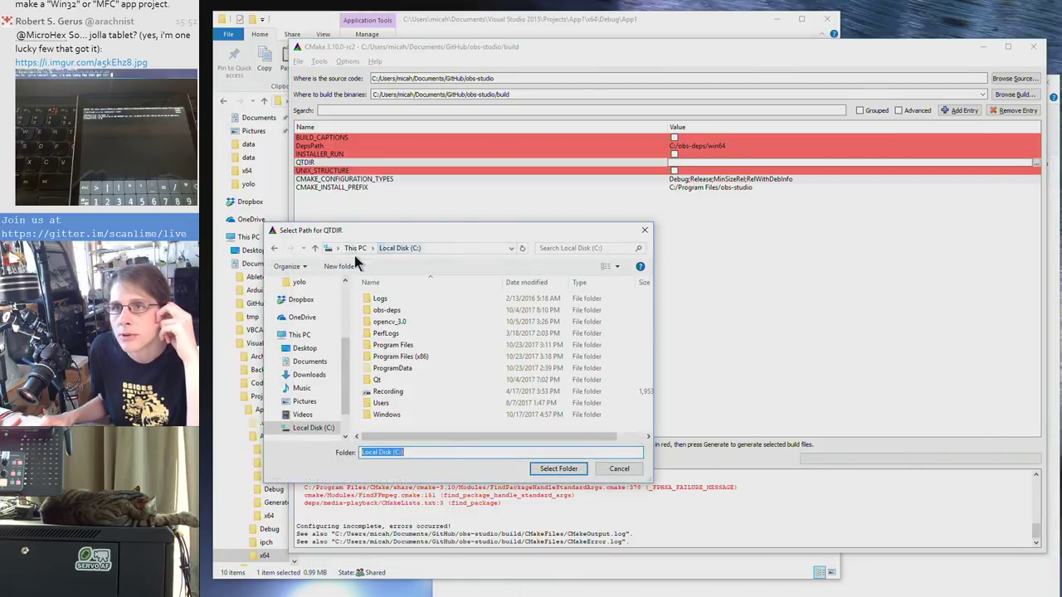
pyautogui.doubleClick(378, 379)
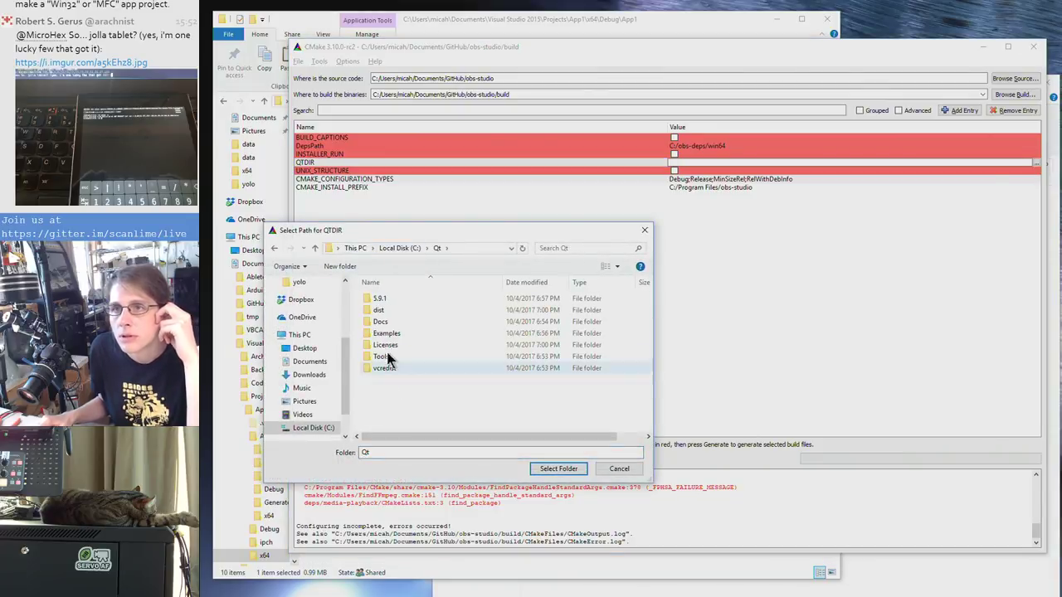
pyautogui.doubleClick(398, 299)
pyautogui.doubleClick(406, 299)
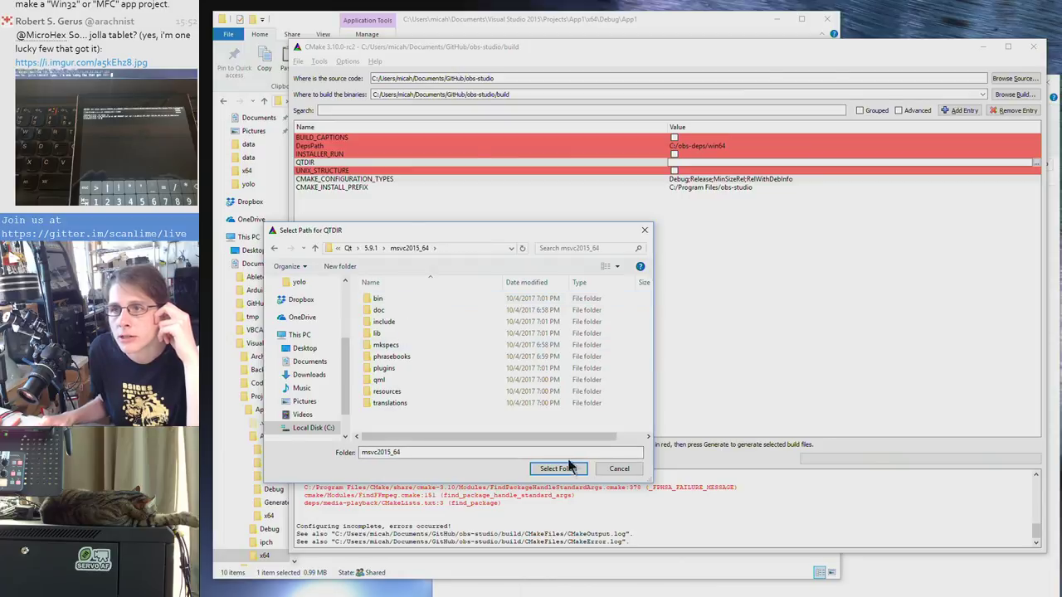
pyautogui.click(568, 469)
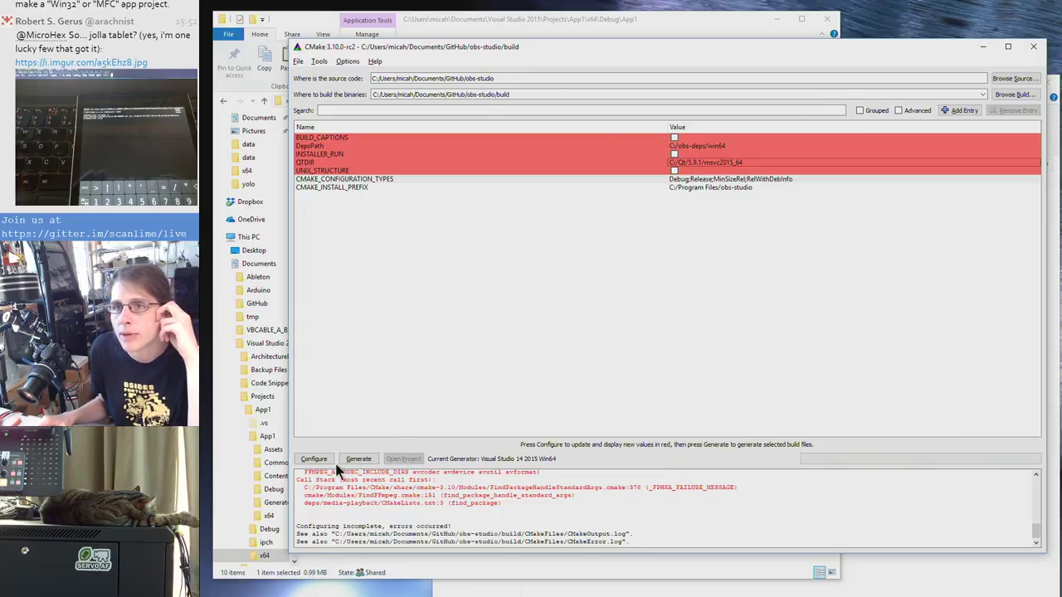
# Configure the obs-studio build again with the new paths and review the output log and the list of build options
pyautogui.click(304, 460)
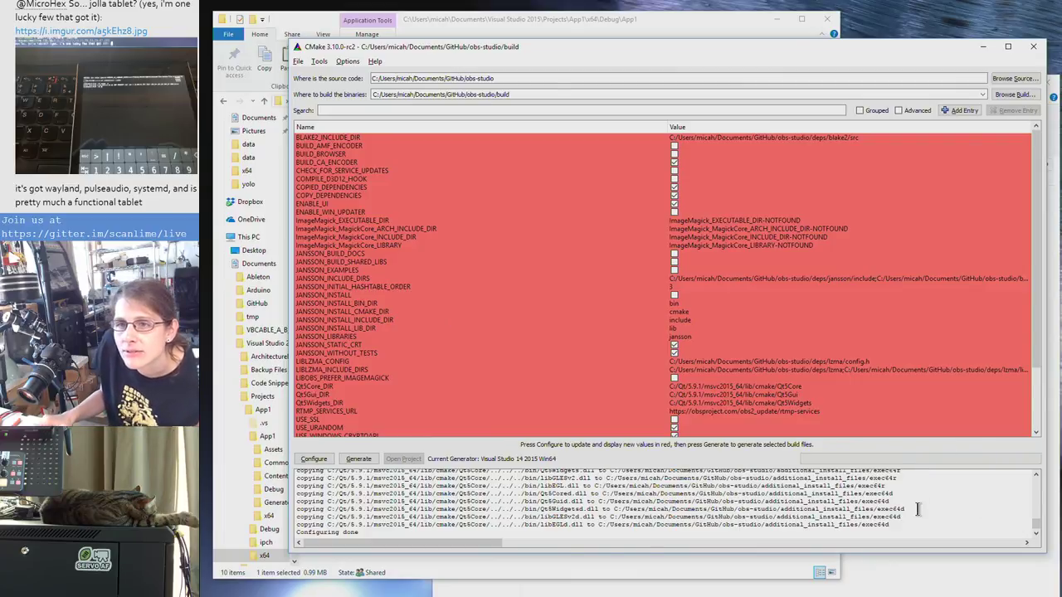
pyautogui.scroll(5, 918, 508)
pyautogui.scroll(-5, 919, 508)
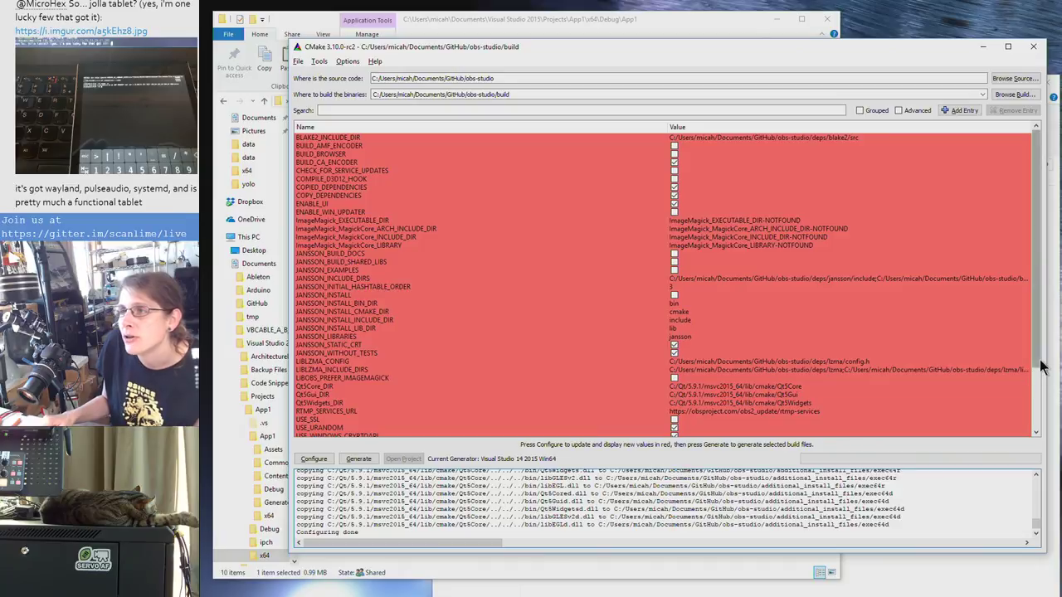
pyautogui.moveTo(1035, 376); pyautogui.dragTo(1033, 438)
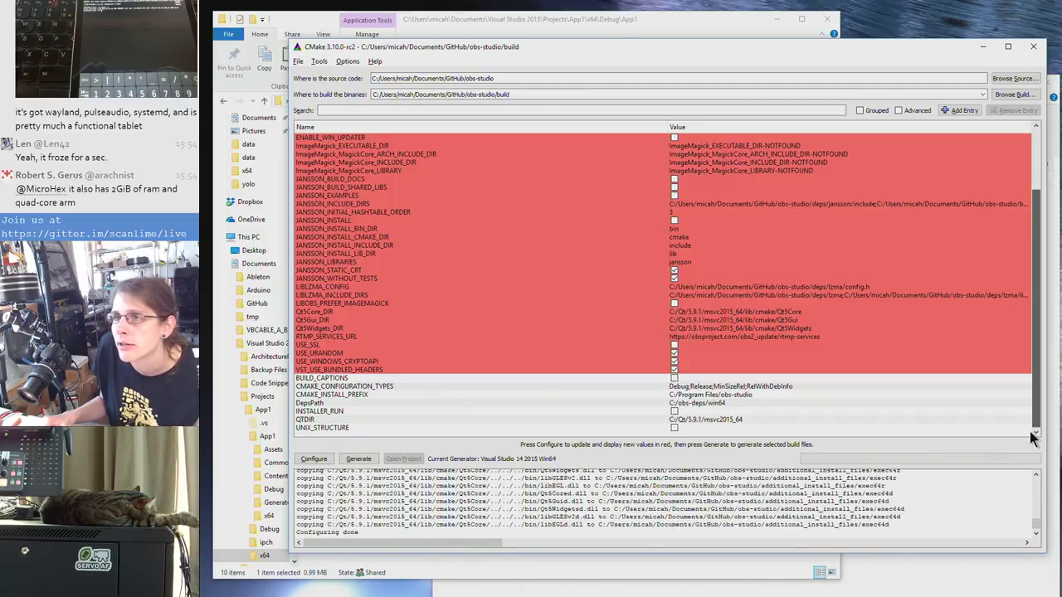
# Review the list of configured build options and generate the Visual Studio build files for obs-studio
pyautogui.moveTo(1033, 438); pyautogui.dragTo(1037, 362)
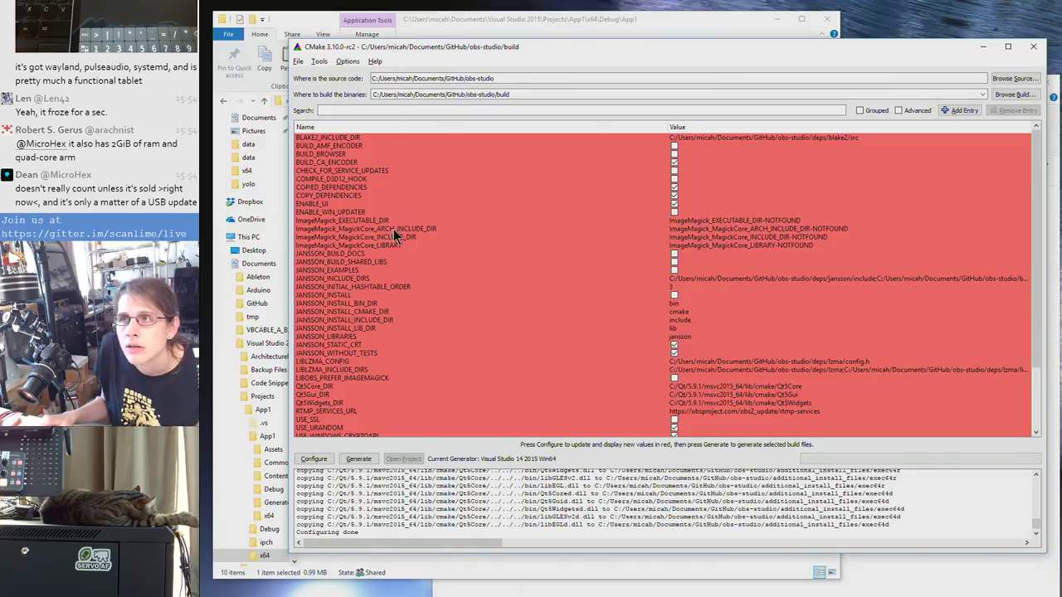
pyautogui.scroll(-4, 394, 229)
pyautogui.scroll(3, 415, 358)
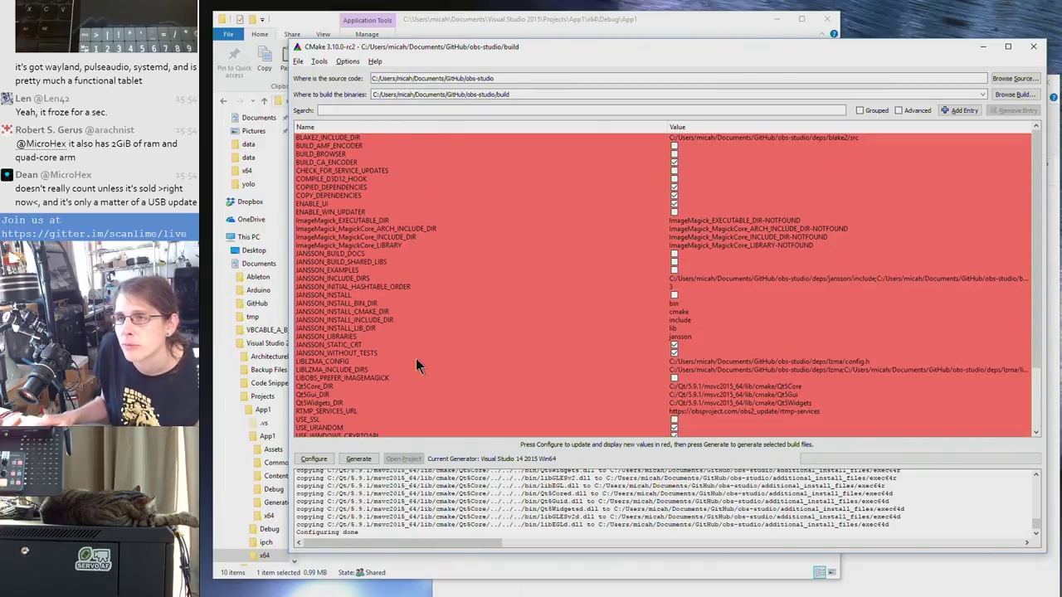
pyautogui.scroll(-3, 416, 358)
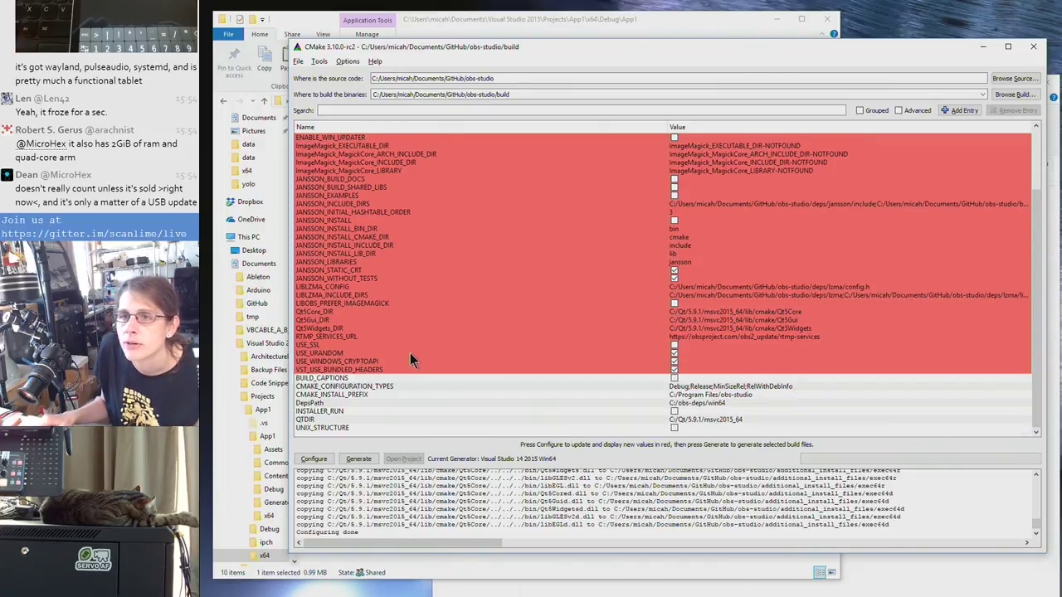
pyautogui.click(361, 459)
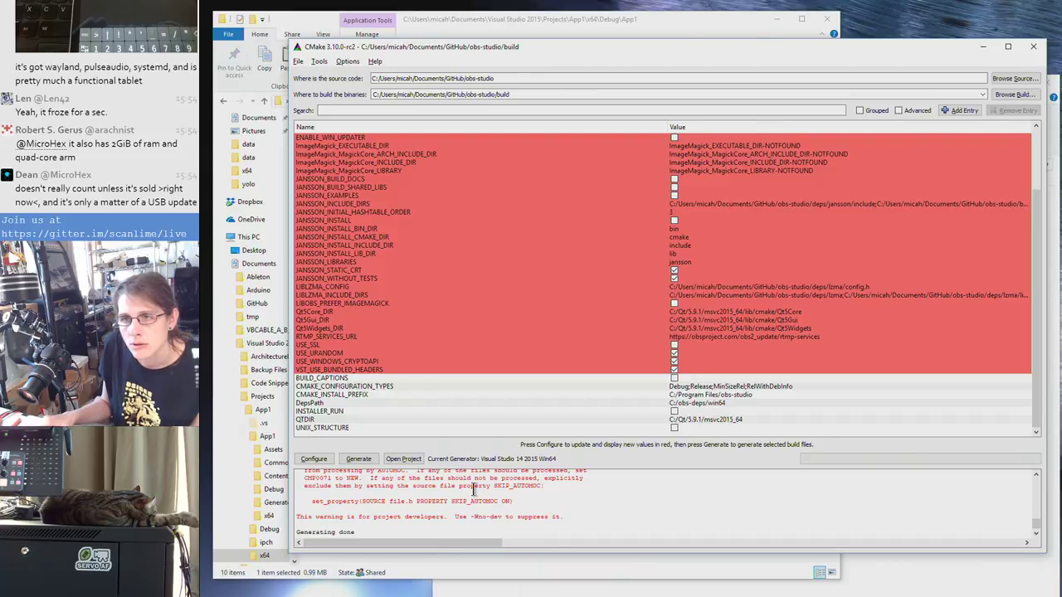
# Read the developer warnings in the generation log and open the generated obs-studio project in Visual Studio
pyautogui.scroll(1, 392, 507)
pyautogui.scroll(2, 392, 508)
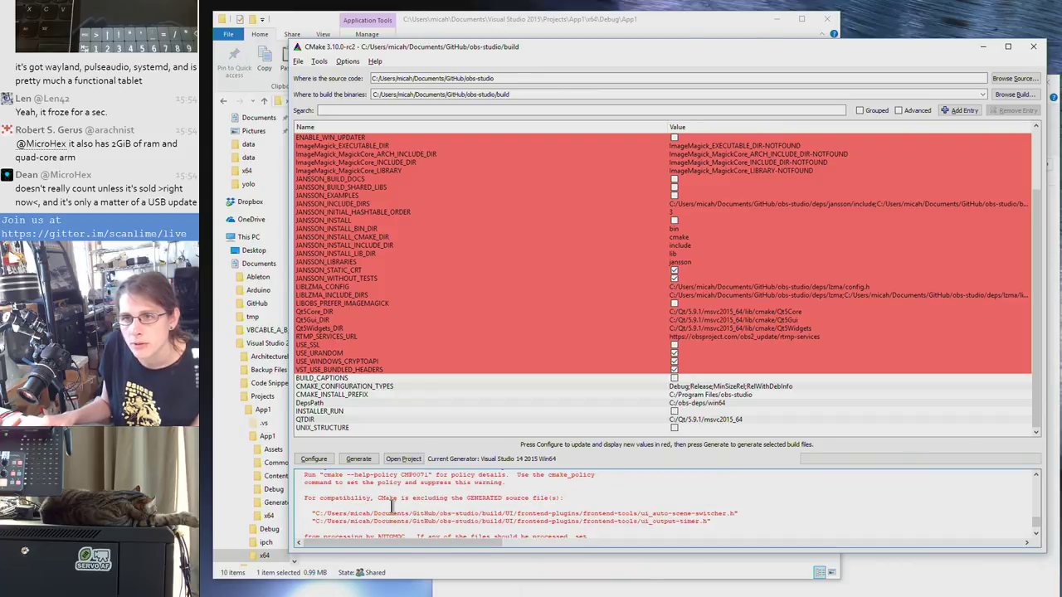
pyautogui.scroll(2, 518, 507)
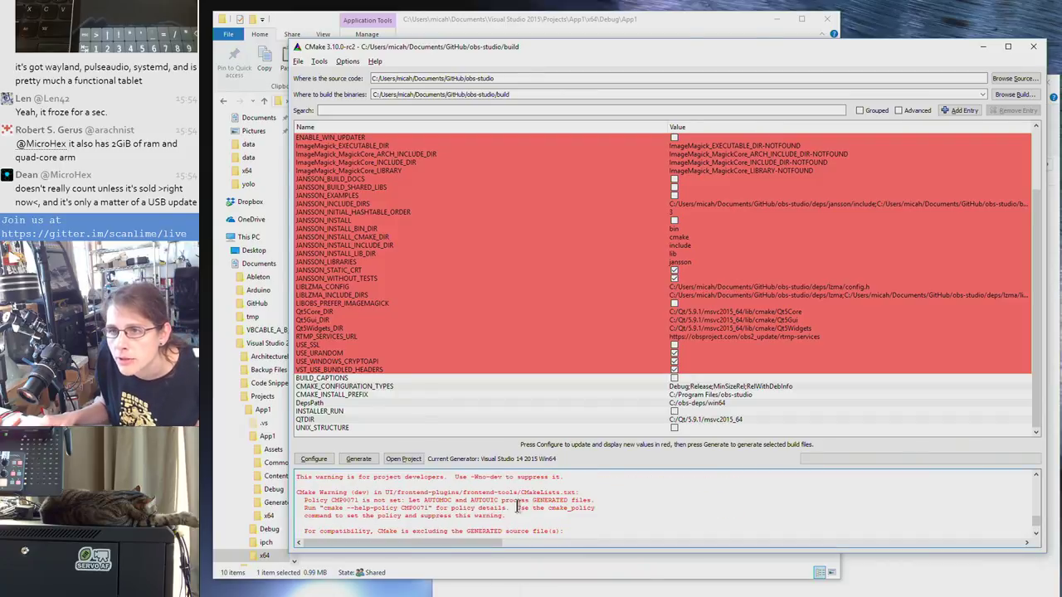
pyautogui.scroll(-1, 518, 511)
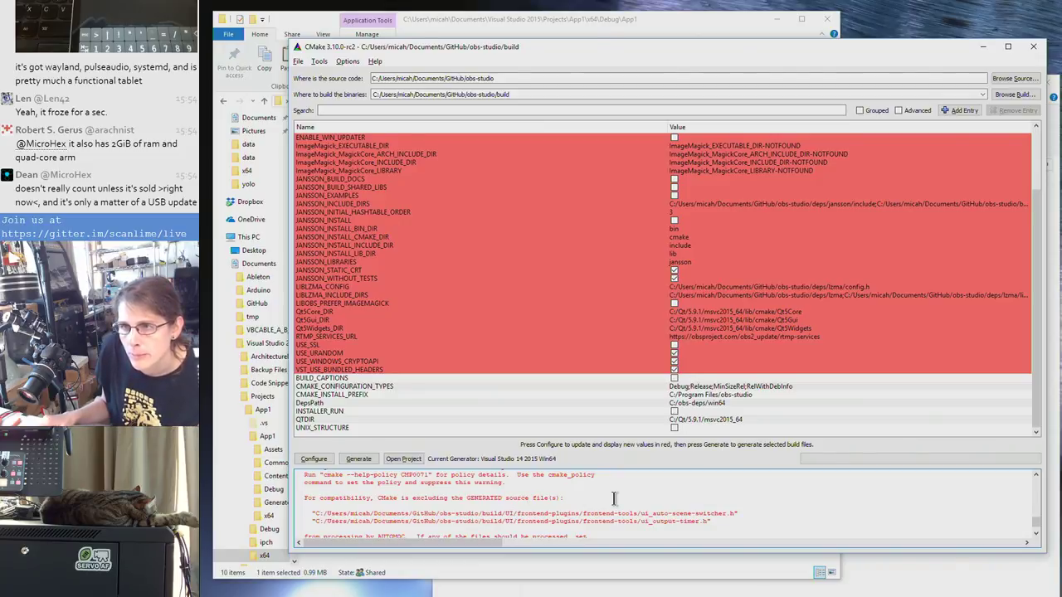
pyautogui.scroll(-1, 614, 498)
pyautogui.moveTo(592, 519); pyautogui.dragTo(584, 477)
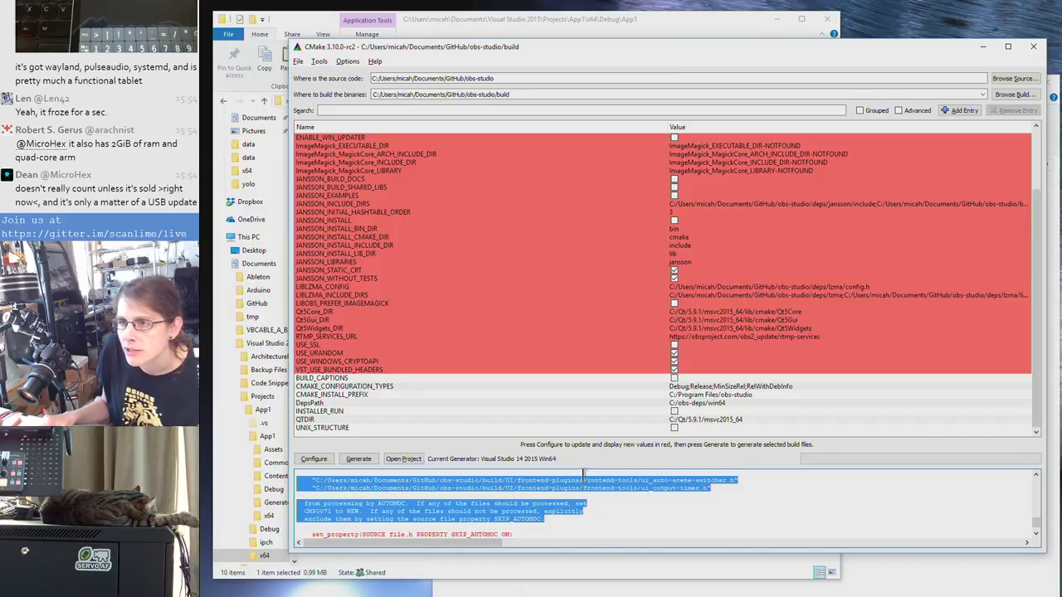
pyautogui.click(637, 493)
pyautogui.scroll(-1, 637, 493)
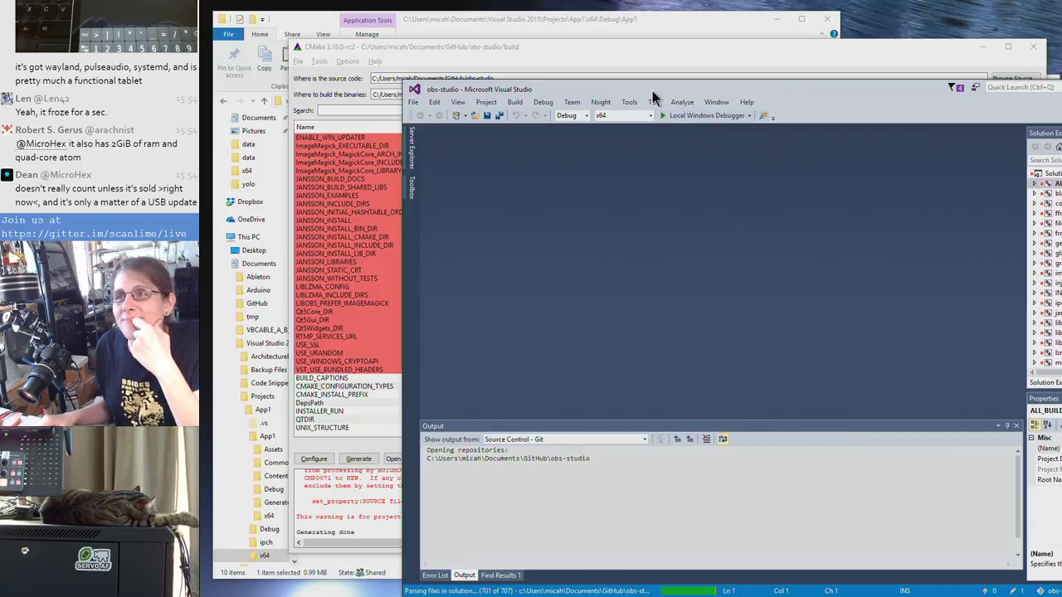
# Reposition the Visual Studio window with a wider Solution Explorer and close the CMake window
pyautogui.moveTo(653, 85); pyautogui.dragTo(571, 47)
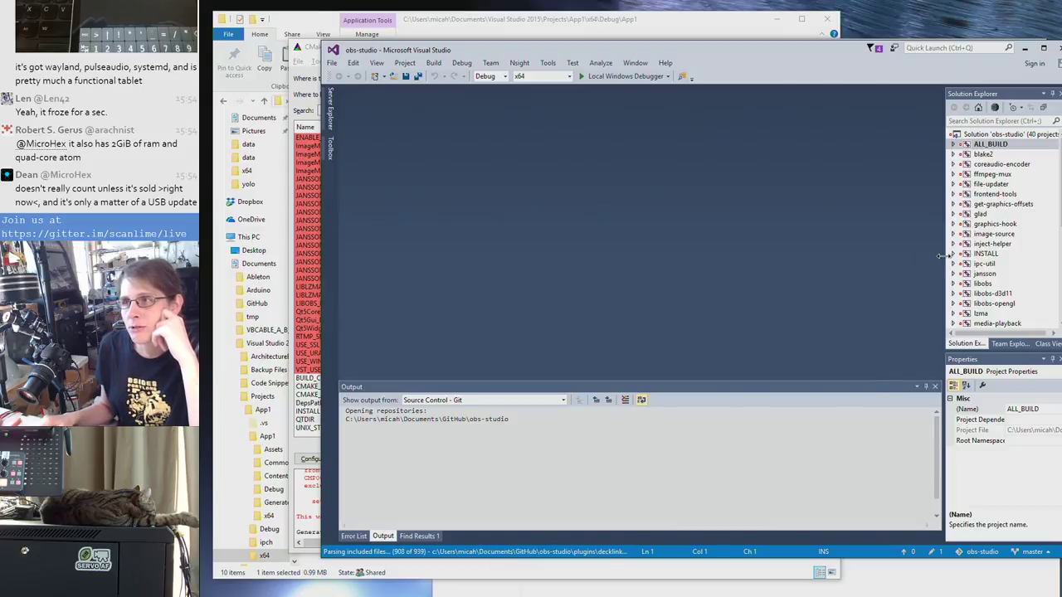
pyautogui.moveTo(941, 256); pyautogui.dragTo(909, 256)
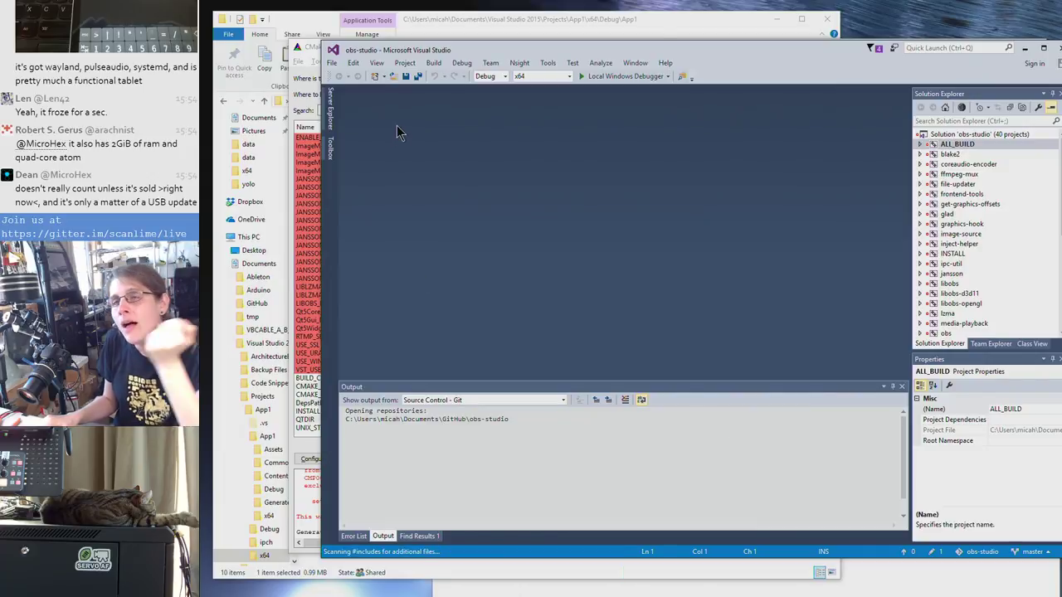
pyautogui.click(308, 48)
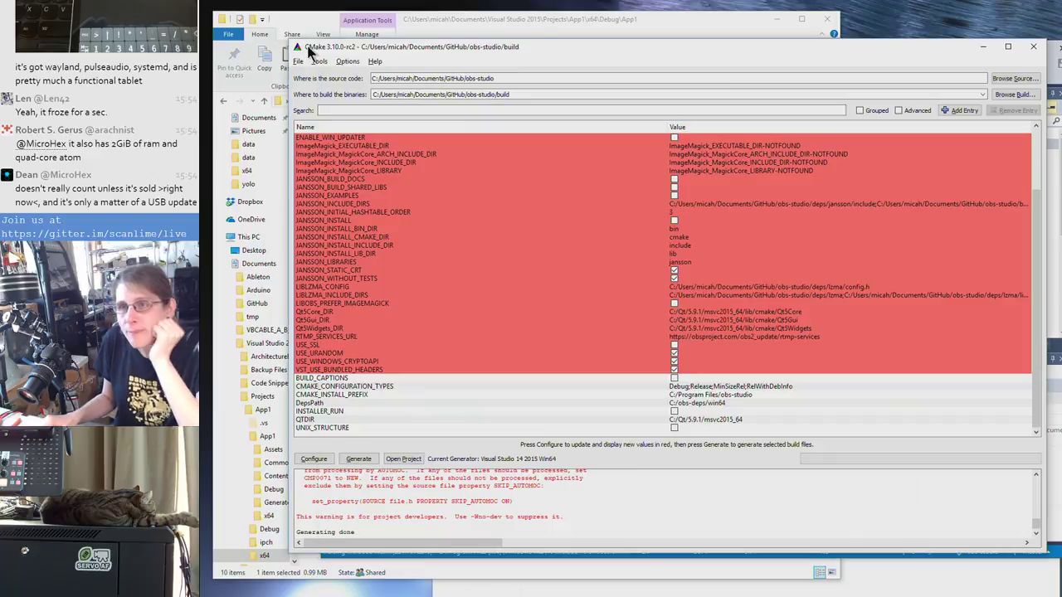
pyautogui.click(1034, 46)
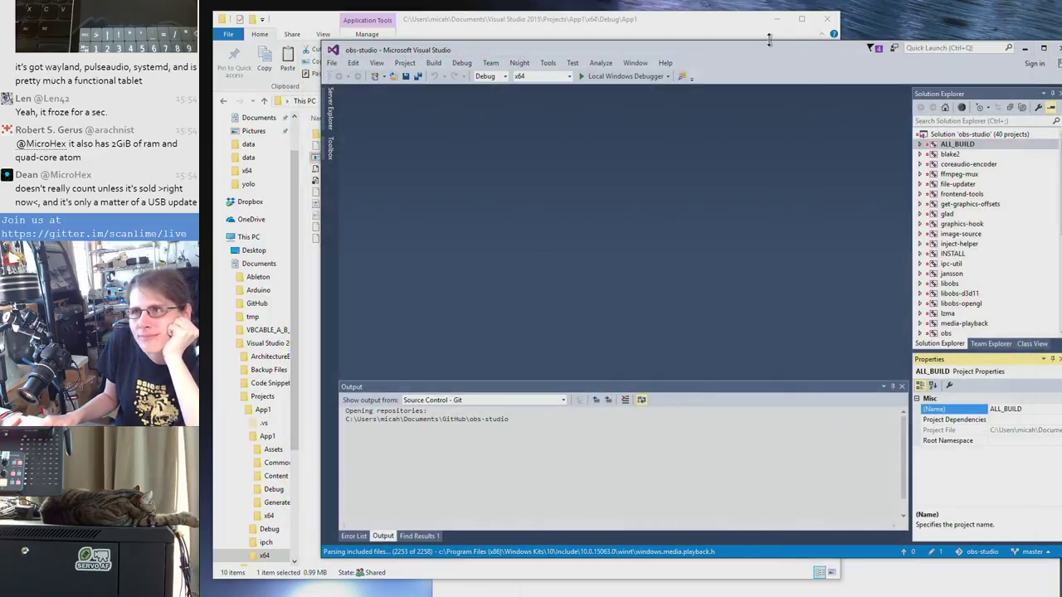
# Search the App1 project folder in File Explorer for exe and open the location of the second App1.exe found
pyautogui.click(760, 27)
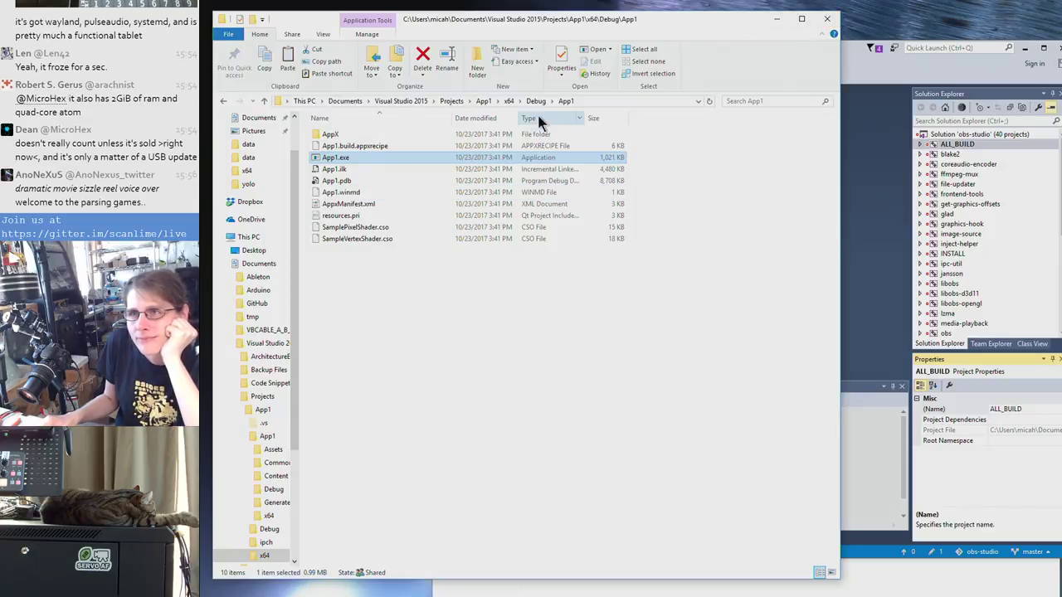
pyautogui.click(476, 101)
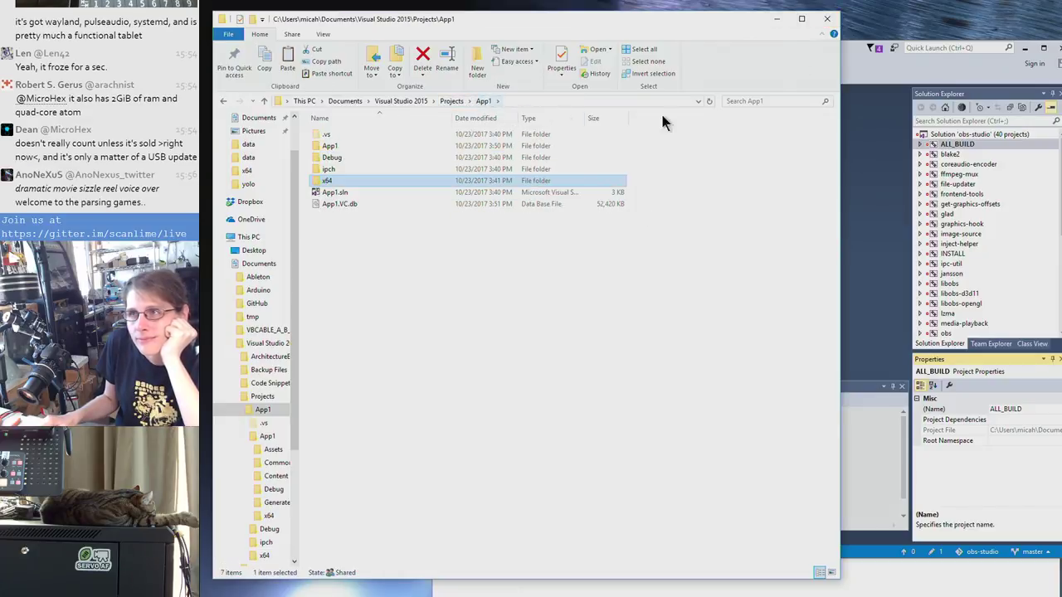
pyautogui.click(756, 100)
pyautogui.click(756, 114)
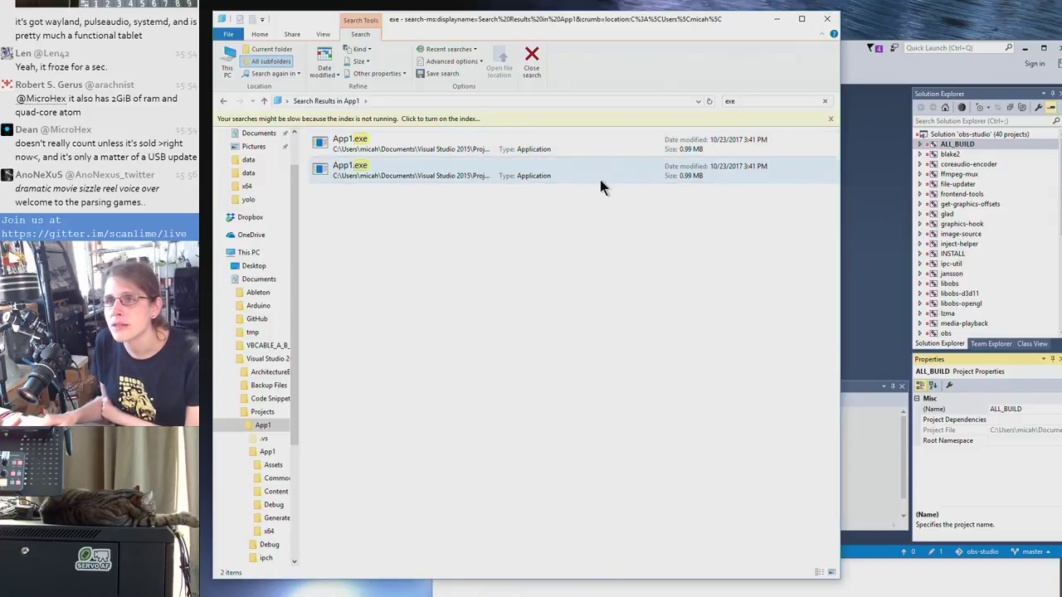
pyautogui.click(482, 182)
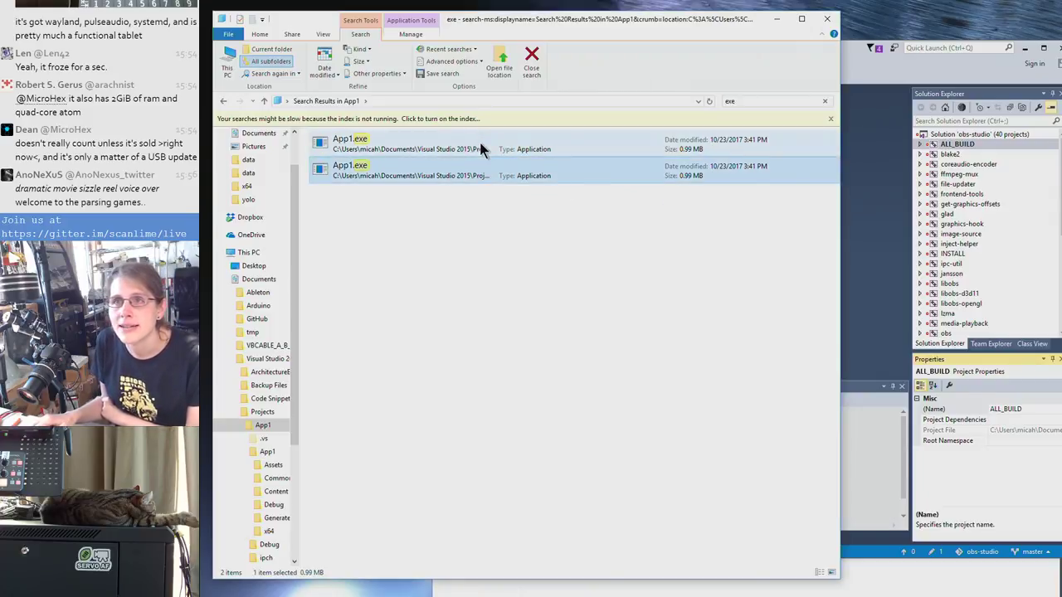
pyautogui.rightClick(479, 179)
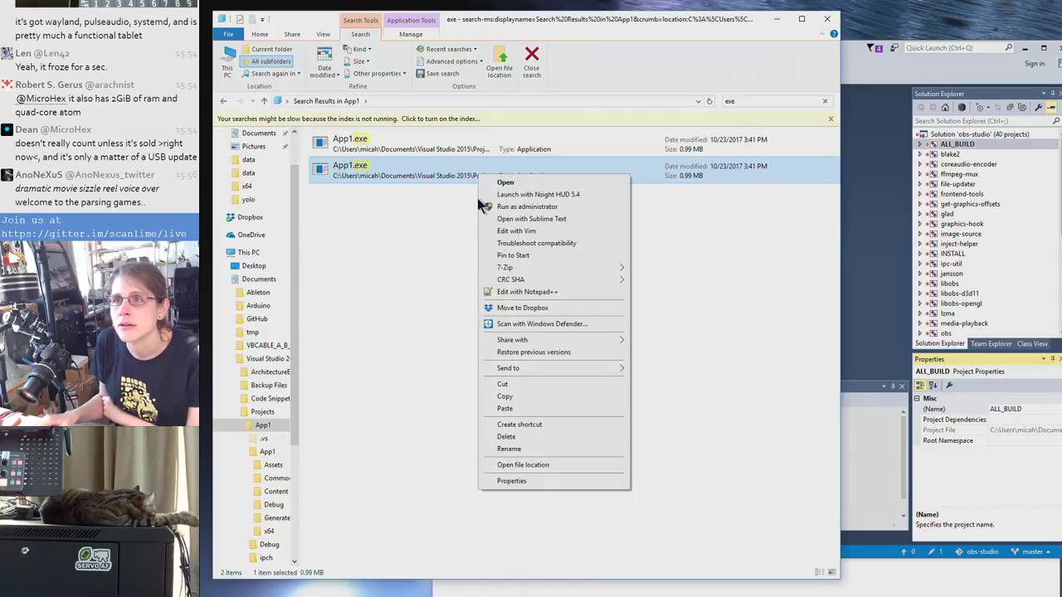
pyautogui.click(527, 466)
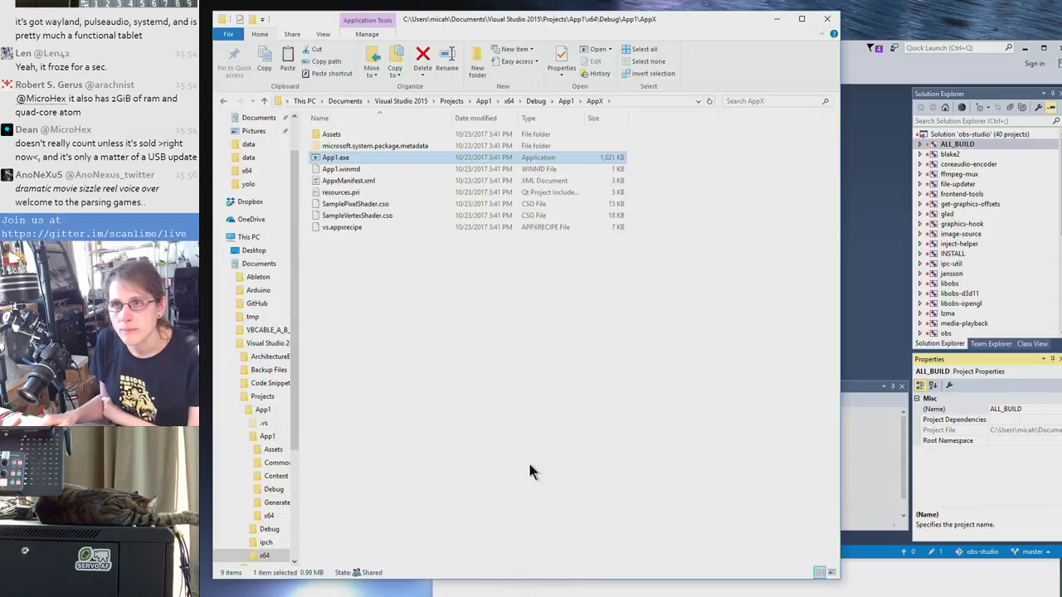
# Try to run App1.exe from the AppX folder and dismiss the error dialog
pyautogui.click(561, 100)
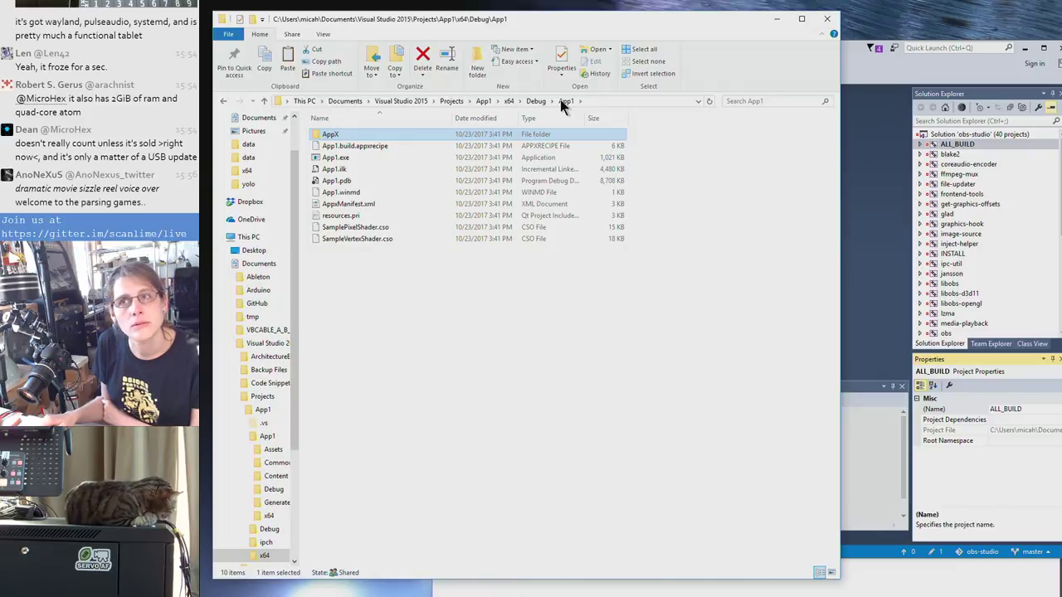
pyautogui.doubleClick(422, 136)
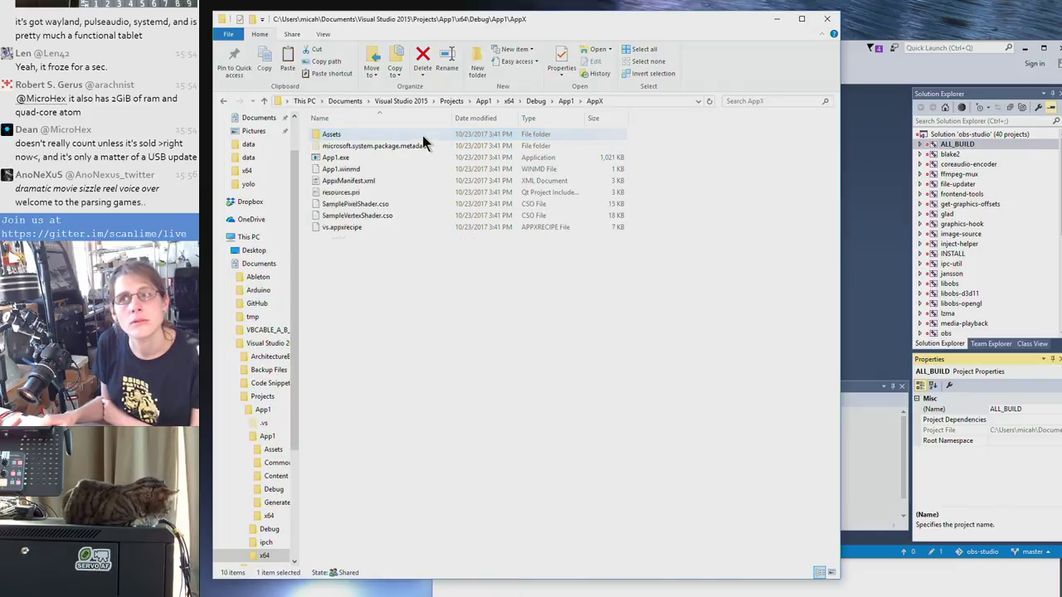
pyautogui.doubleClick(386, 157)
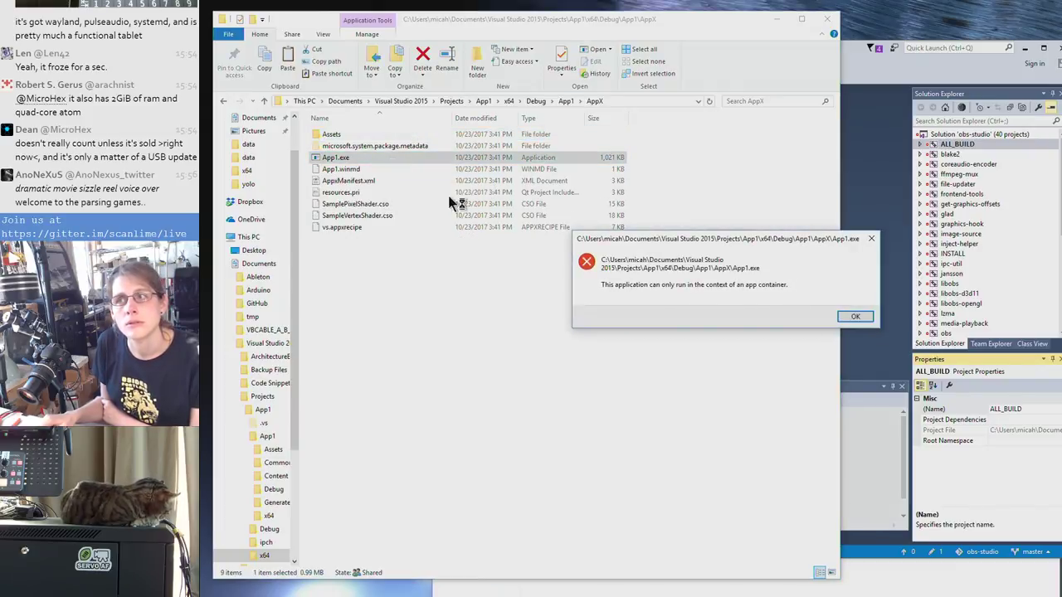
pyautogui.click(862, 317)
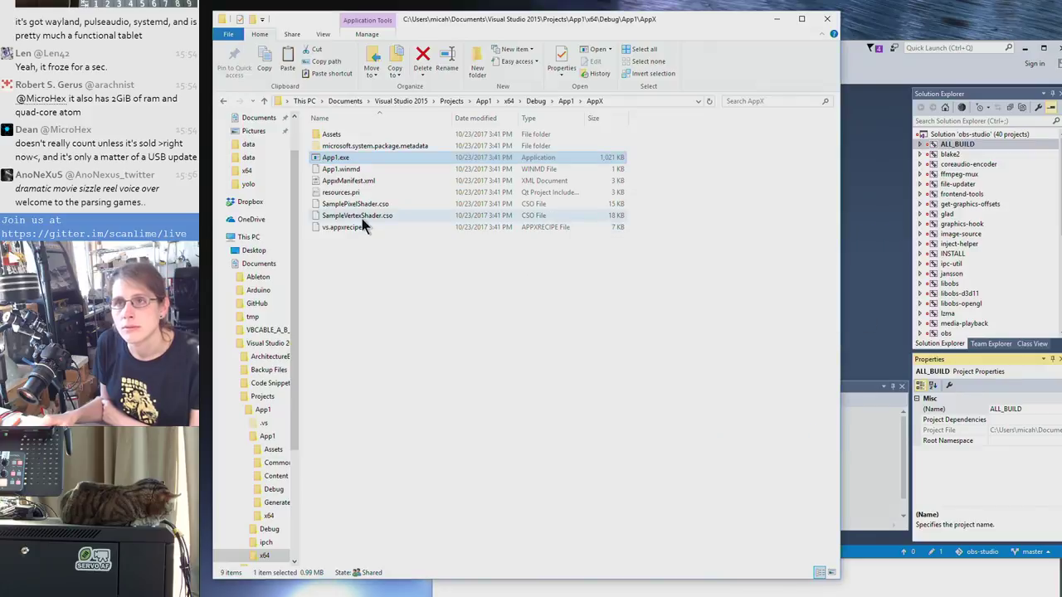
# Try to run App1.exe from the parent x64\Debug\App1 folder, dismiss the error dialog and close File Explorer
pyautogui.click(566, 101)
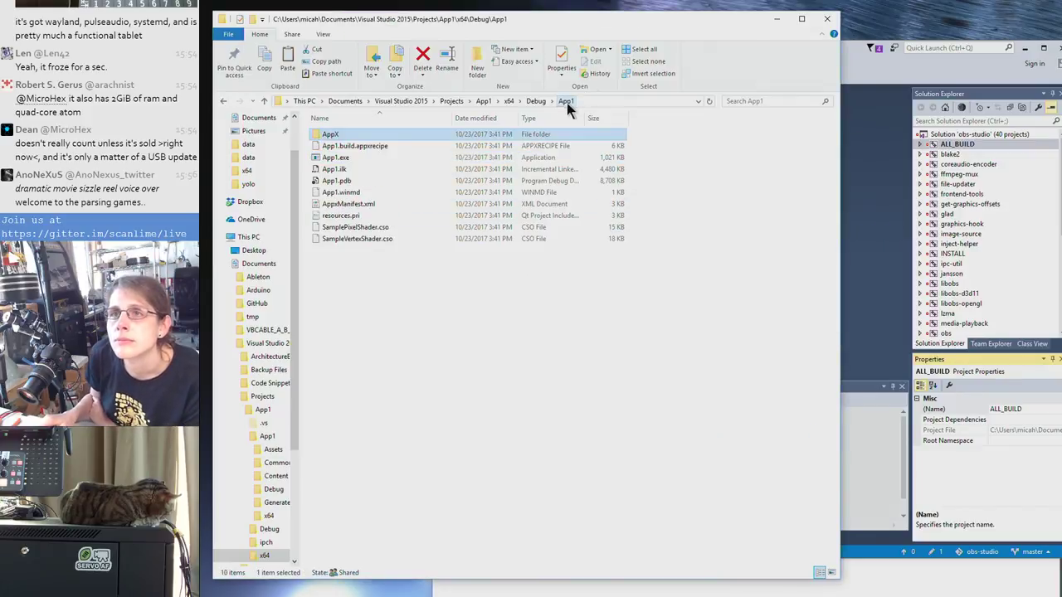
pyautogui.doubleClick(398, 156)
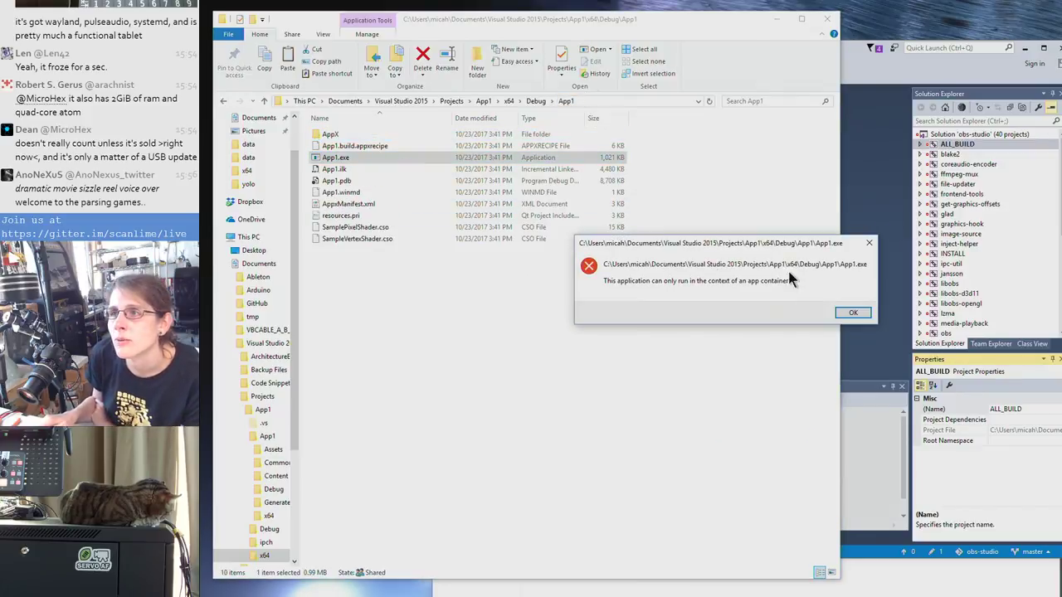
pyautogui.click(853, 313)
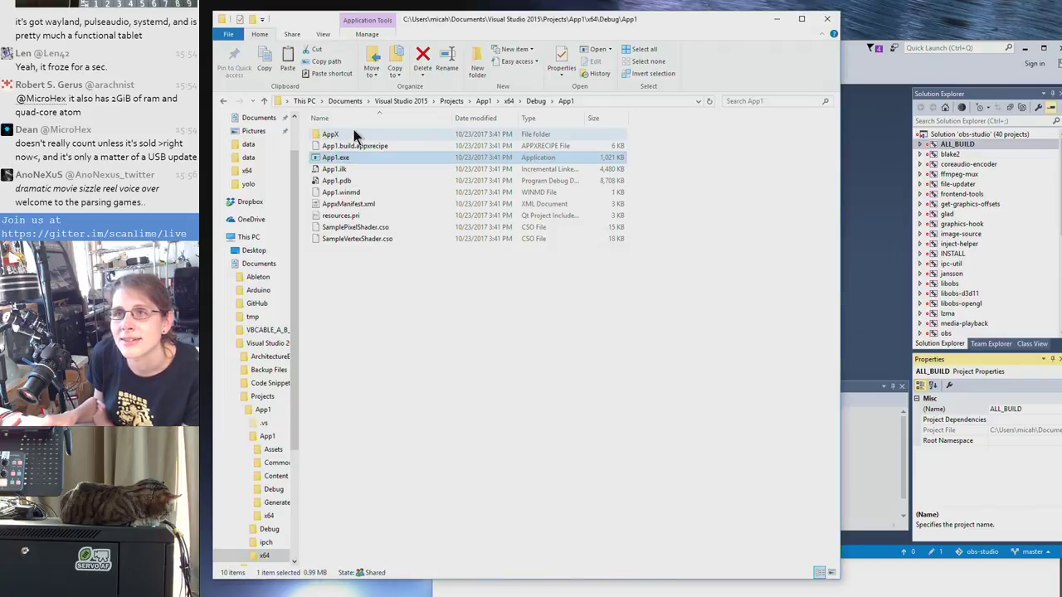
pyautogui.click(827, 18)
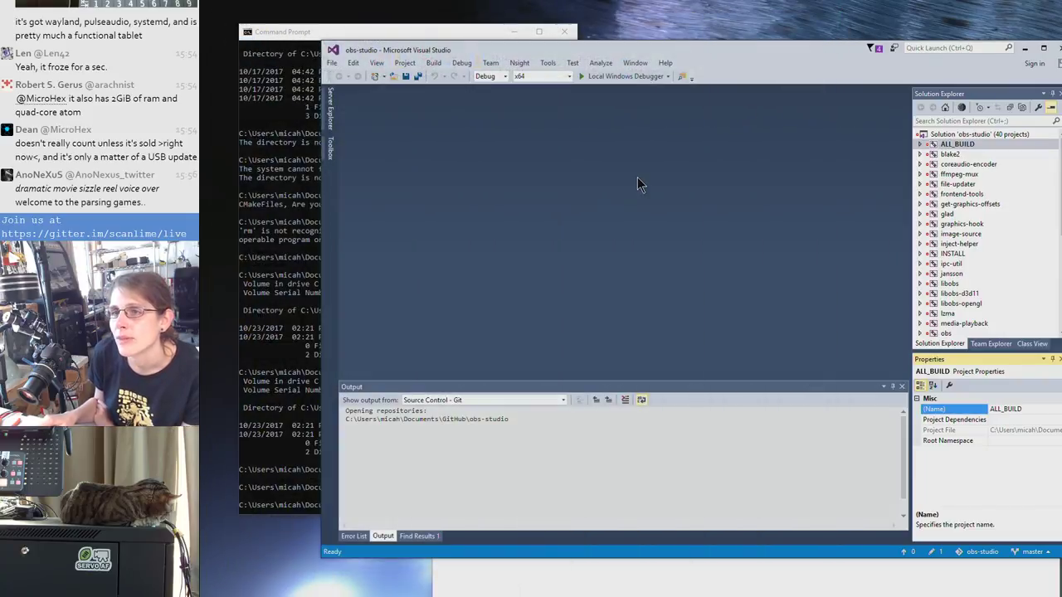
# Bring the whole Visual Studio window into view, look through the solution's projects and start the Debug x64 build with the local Windows debugger
pyautogui.moveTo(609, 56); pyautogui.dragTo(579, 50)
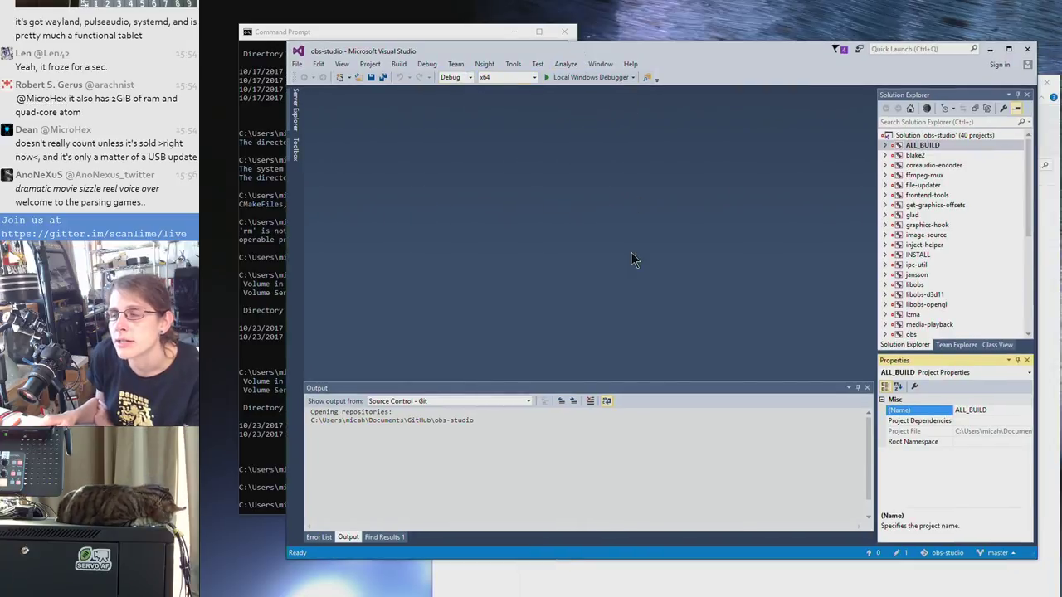
pyautogui.scroll(-7, 973, 177)
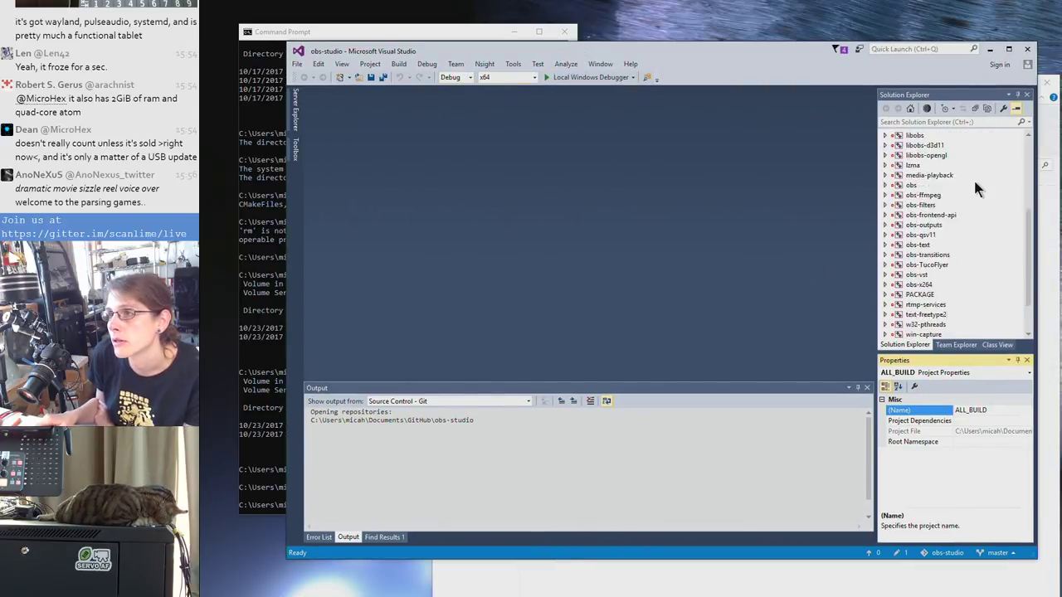
pyautogui.click(593, 77)
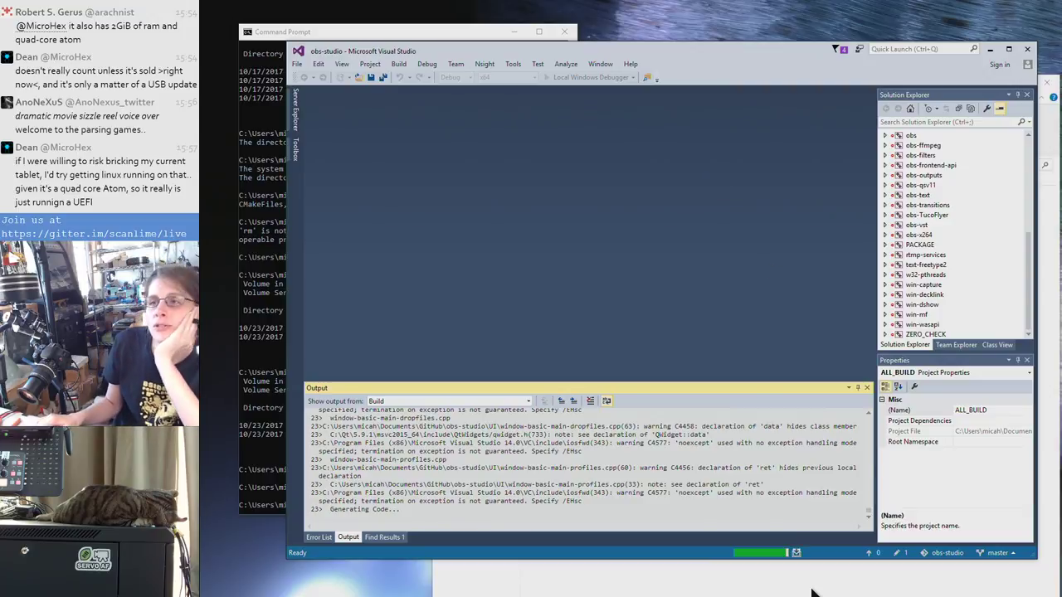
# Enlarge the build output area and examine the linker errors and preceding compiler warnings for the obs-studio build
pyautogui.moveTo(712, 379); pyautogui.dragTo(714, 326)
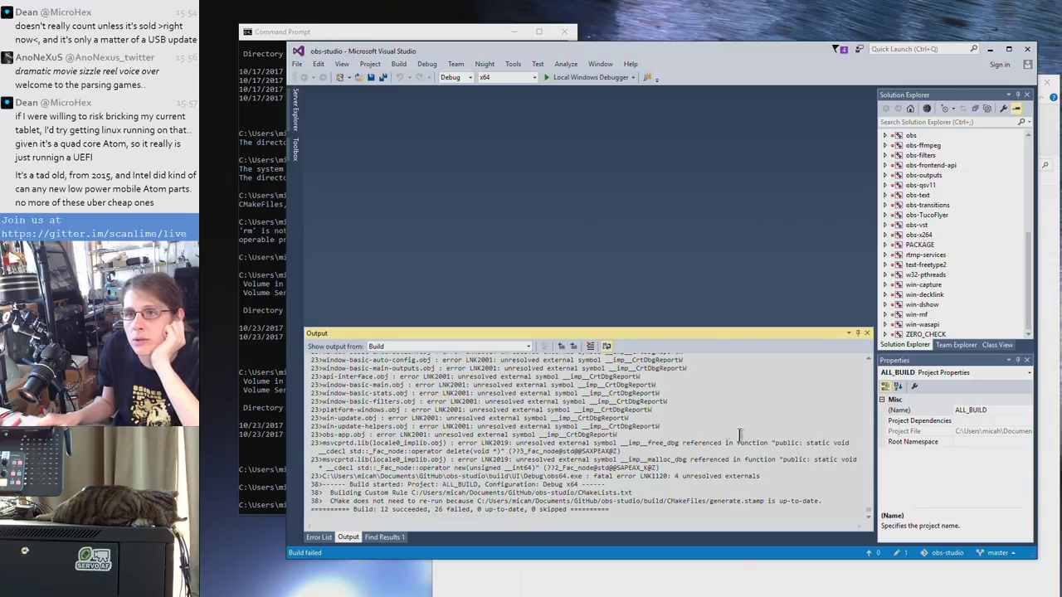
pyautogui.scroll(4, 749, 467)
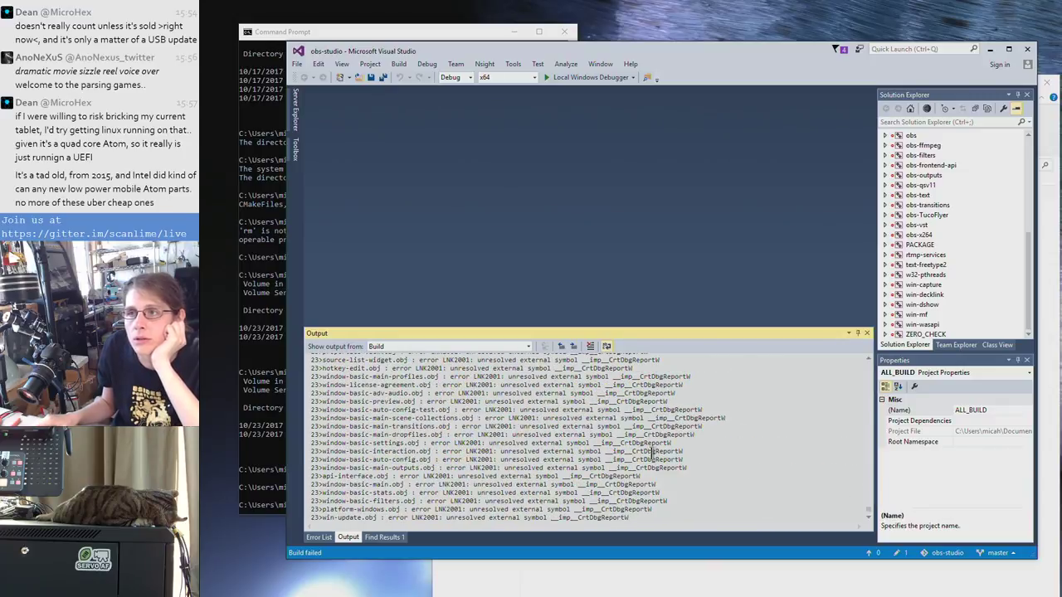
pyautogui.scroll(1, 694, 401)
pyautogui.scroll(10, 694, 402)
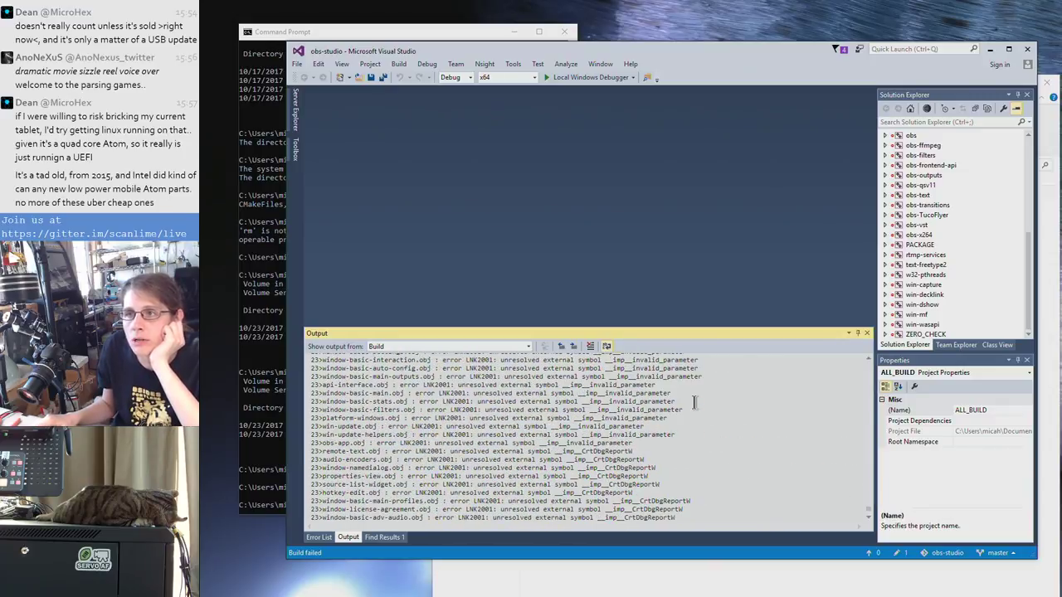
pyautogui.scroll(1, 694, 402)
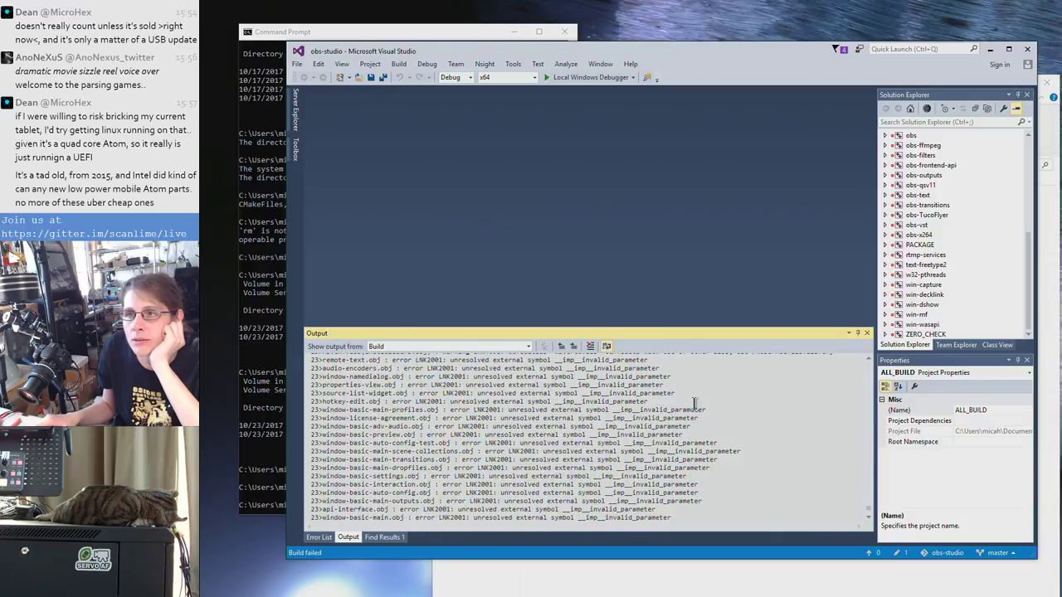
pyautogui.scroll(6, 697, 407)
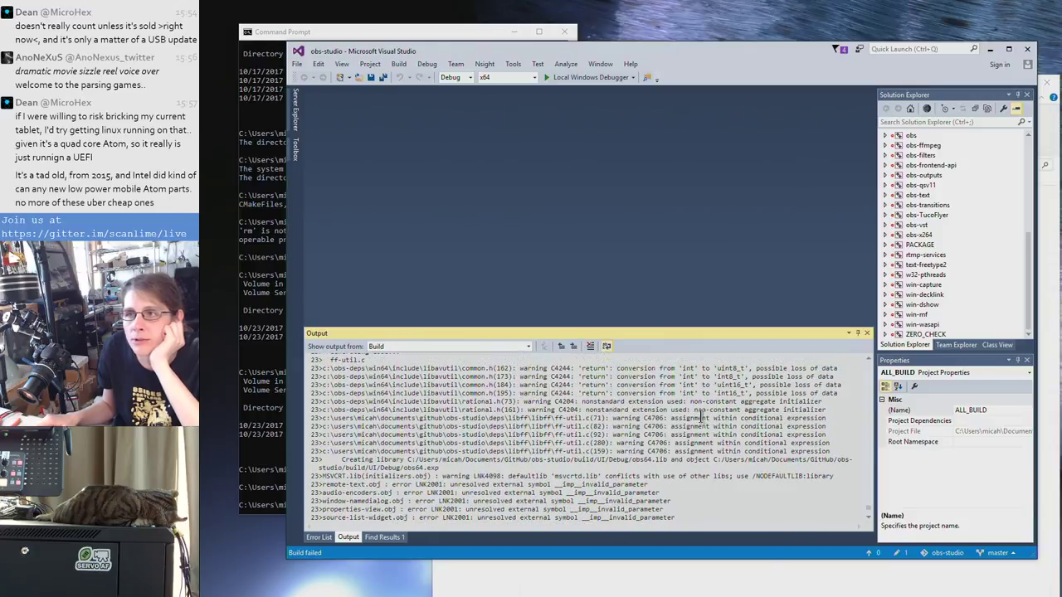
# Review the compiler warnings and the unresolved __imp__invalid_parameter linker errors in the build output
pyautogui.scroll(2, 701, 417)
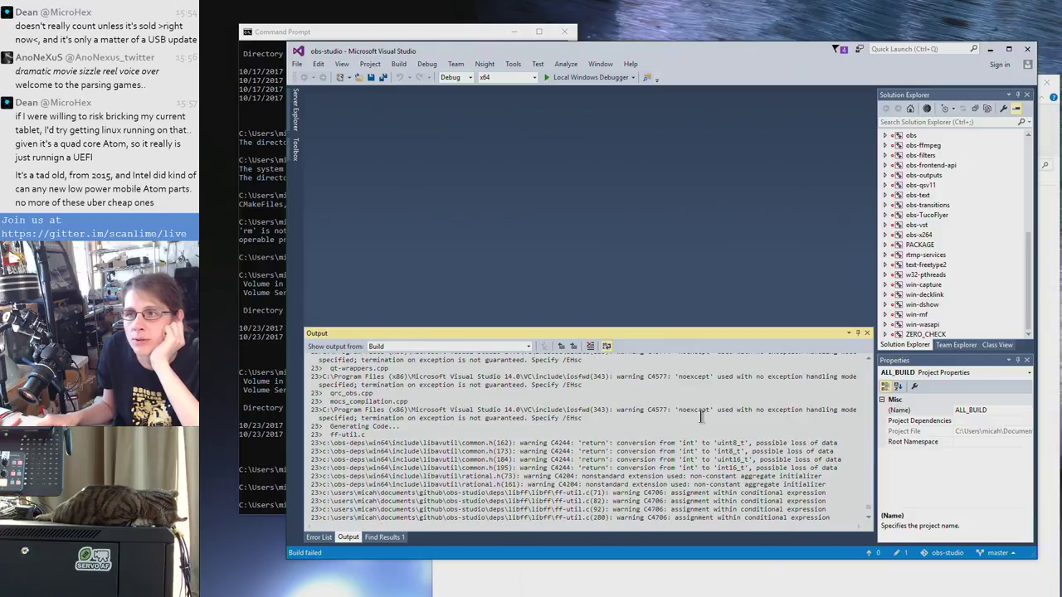
pyautogui.scroll(2, 700, 417)
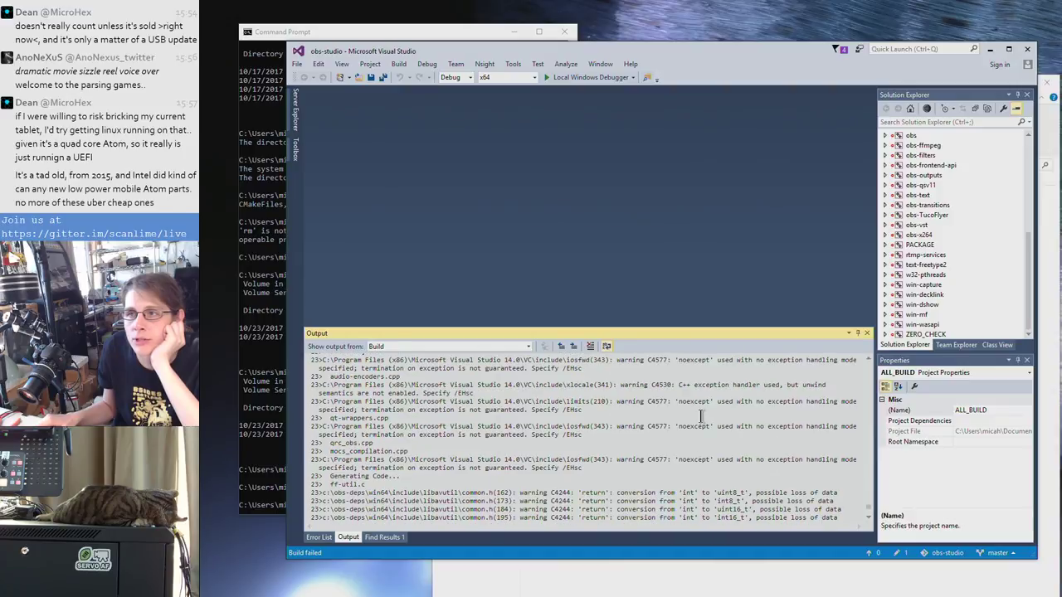
pyautogui.scroll(-10, 701, 417)
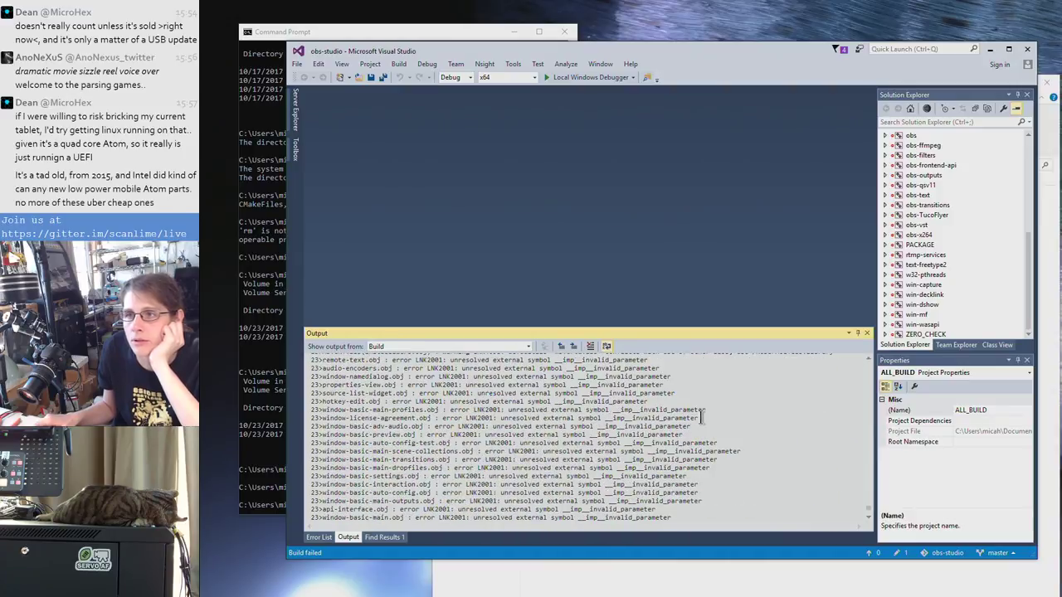
pyautogui.scroll(1, 701, 416)
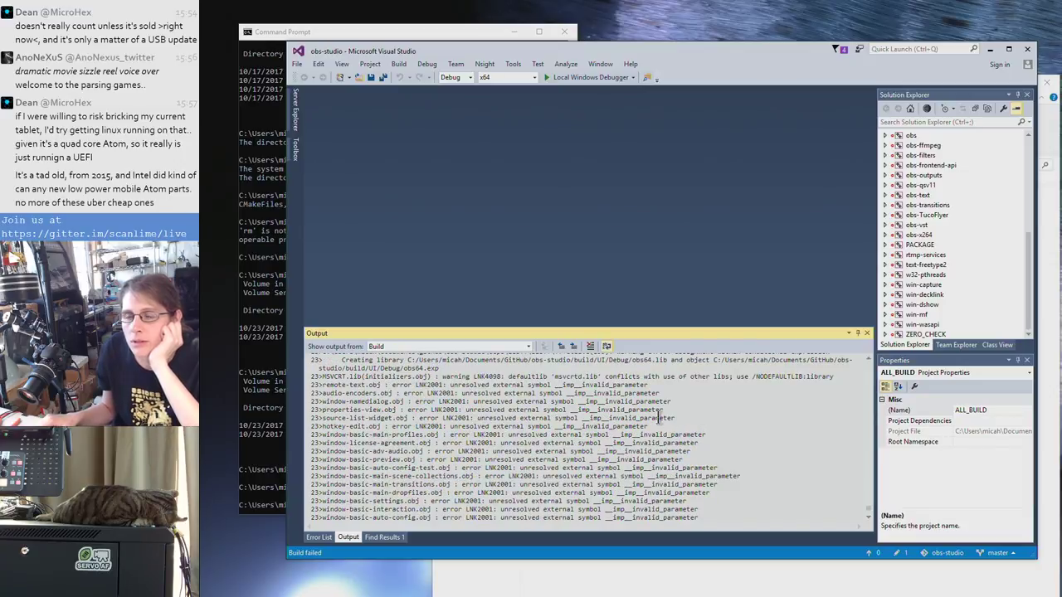
pyautogui.doubleClick(641, 393)
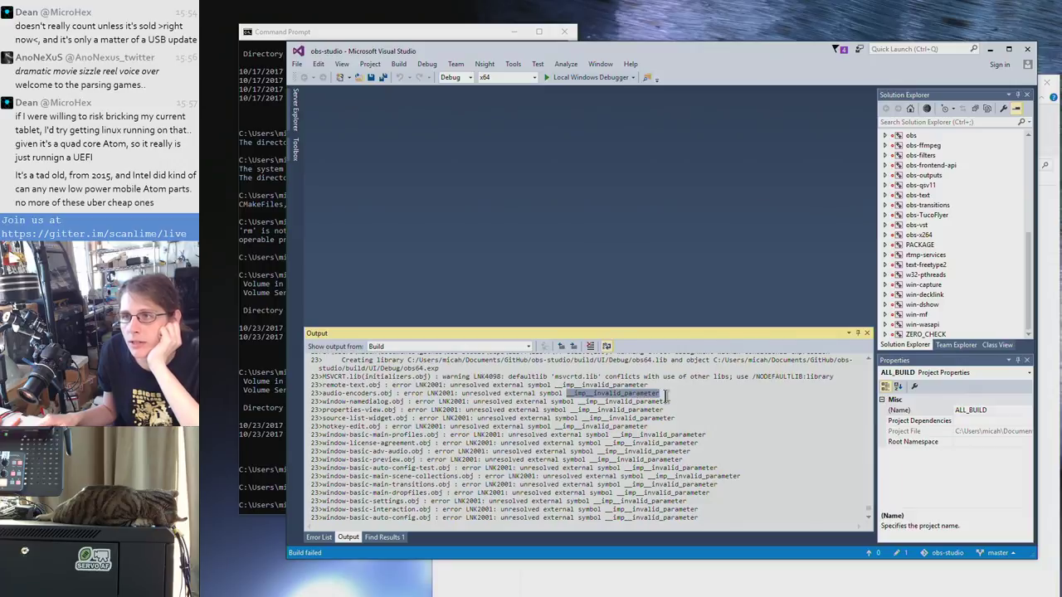
pyautogui.click(665, 398)
pyautogui.scroll(1, 682, 397)
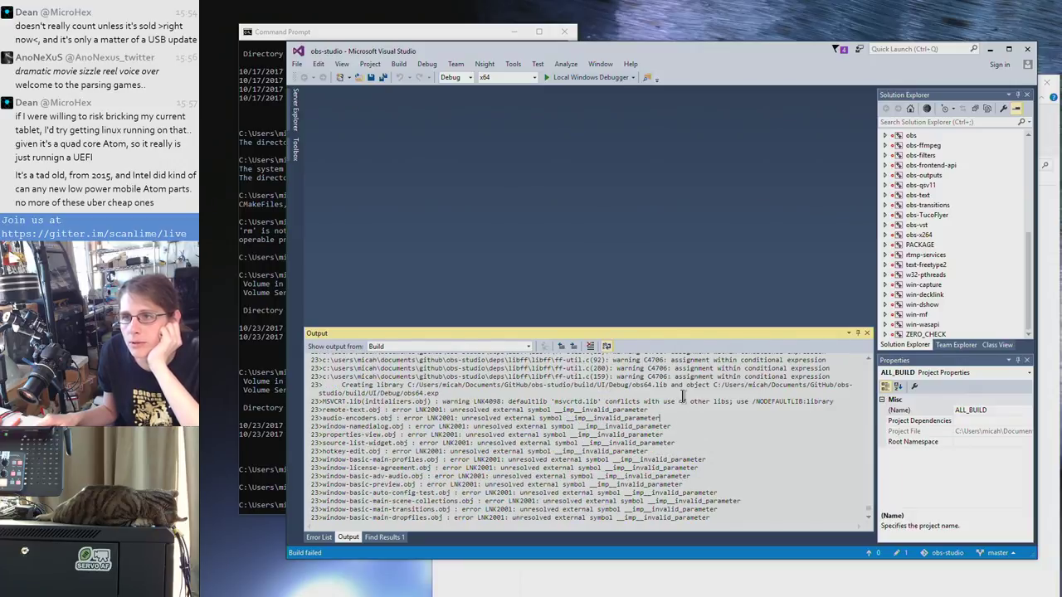
# Examine the LNK4098 'msvcrtd.lib' conflict warning and the build output messages leading up to it
pyautogui.scroll(1, 682, 397)
pyautogui.moveTo(544, 427); pyautogui.dragTo(801, 425)
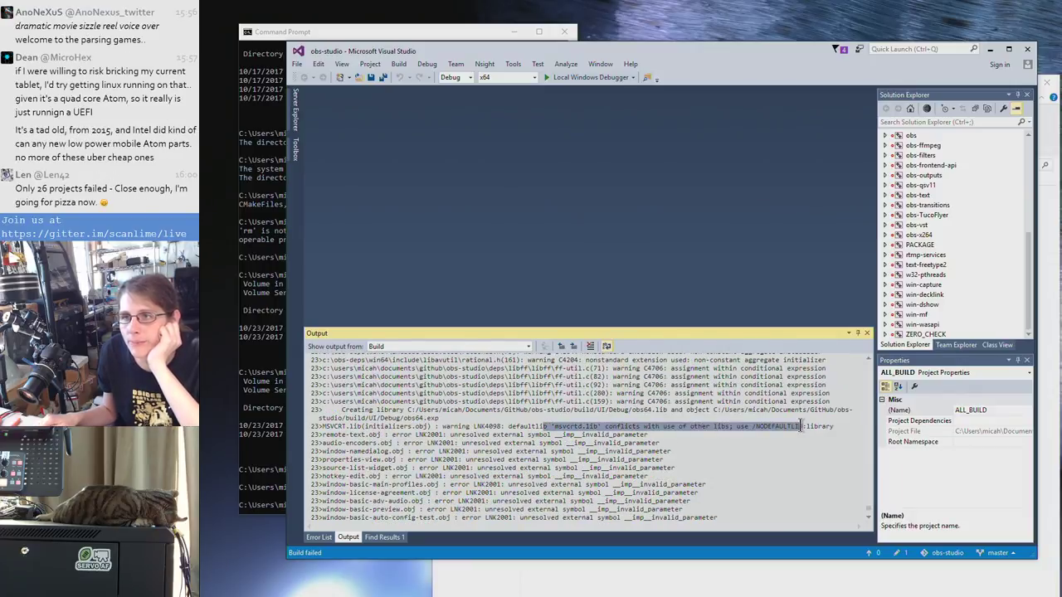
pyautogui.click(801, 426)
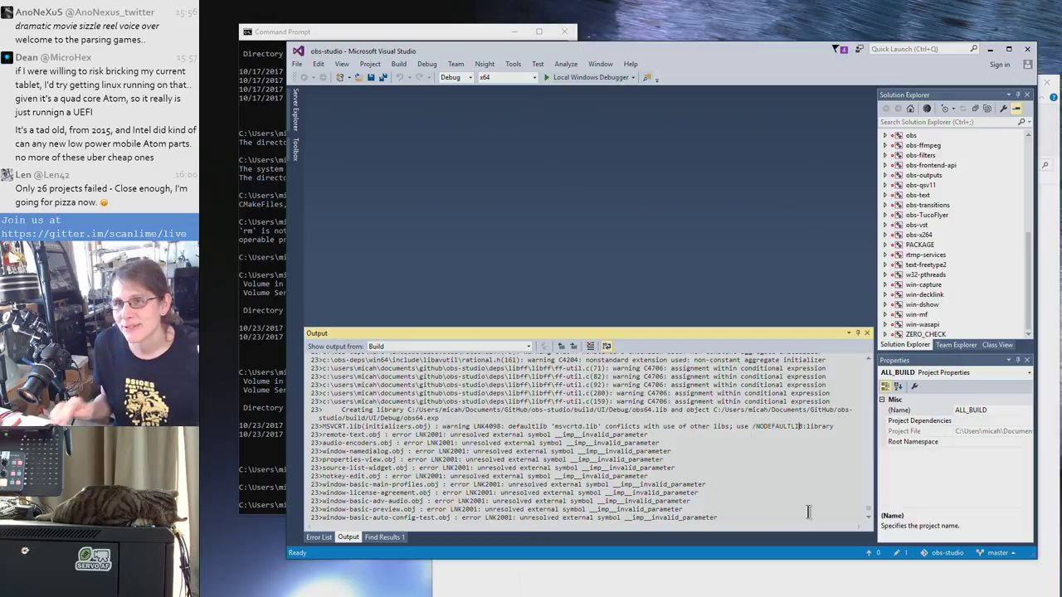
pyautogui.moveTo(846, 425); pyautogui.dragTo(458, 431)
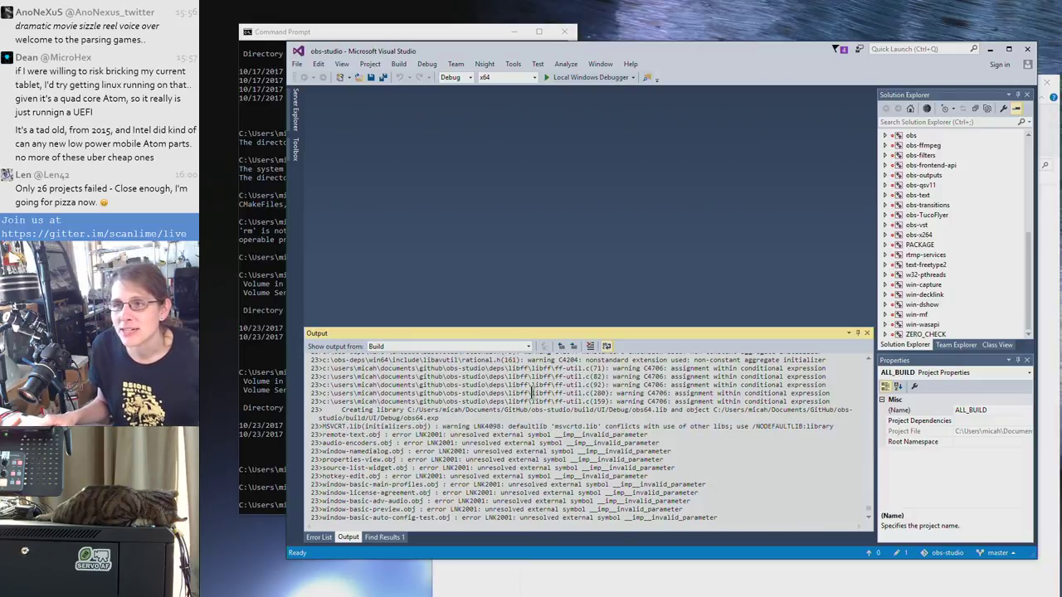
pyautogui.click(486, 435)
pyautogui.scroll(1, 709, 476)
pyautogui.scroll(1, 606, 423)
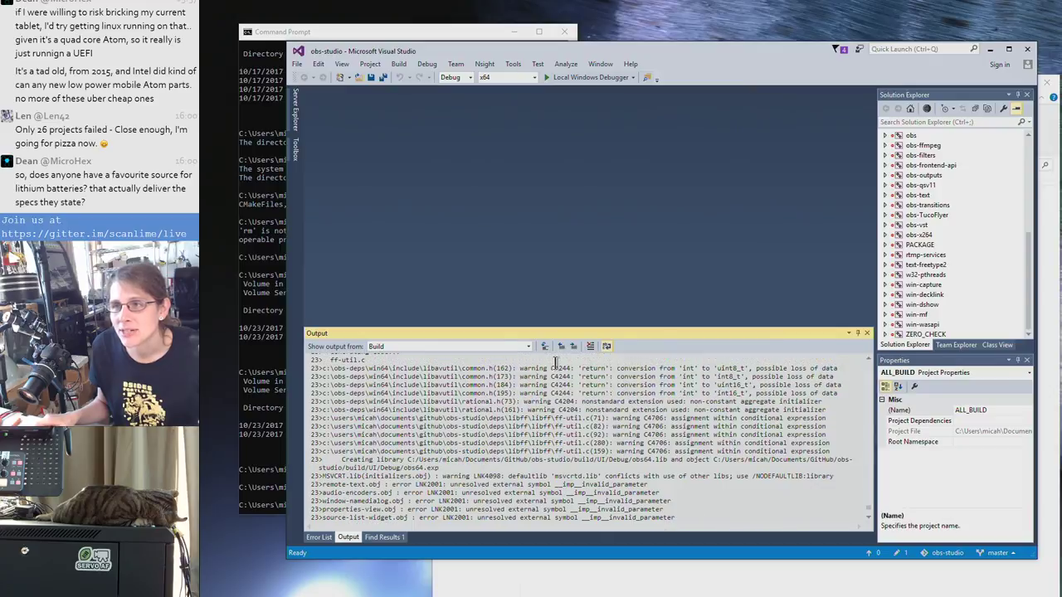
pyautogui.scroll(1, 551, 395)
pyautogui.scroll(1, 547, 395)
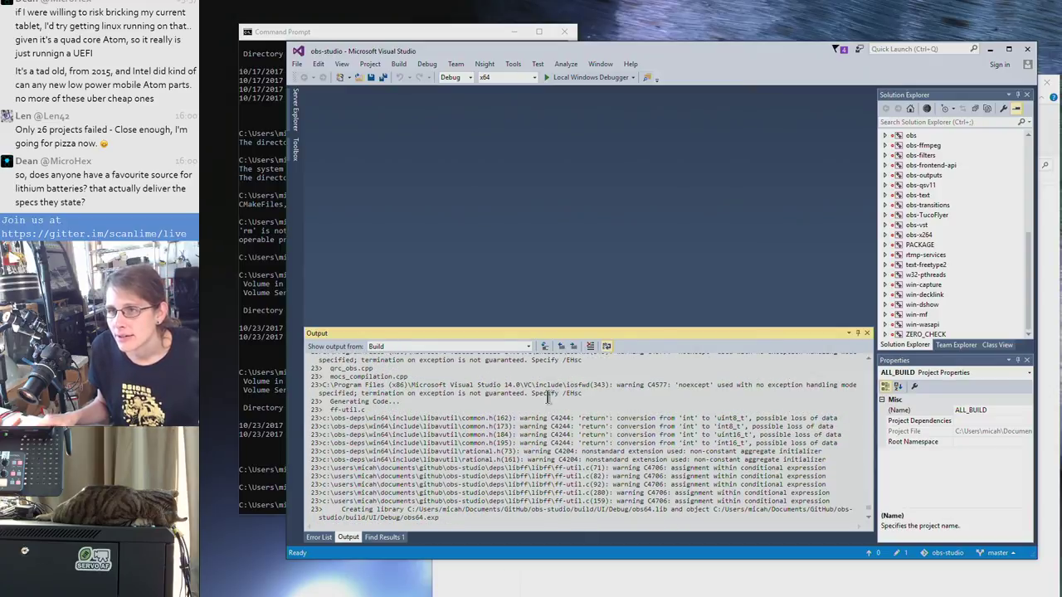
pyautogui.scroll(1, 548, 395)
pyautogui.scroll(-4, 578, 435)
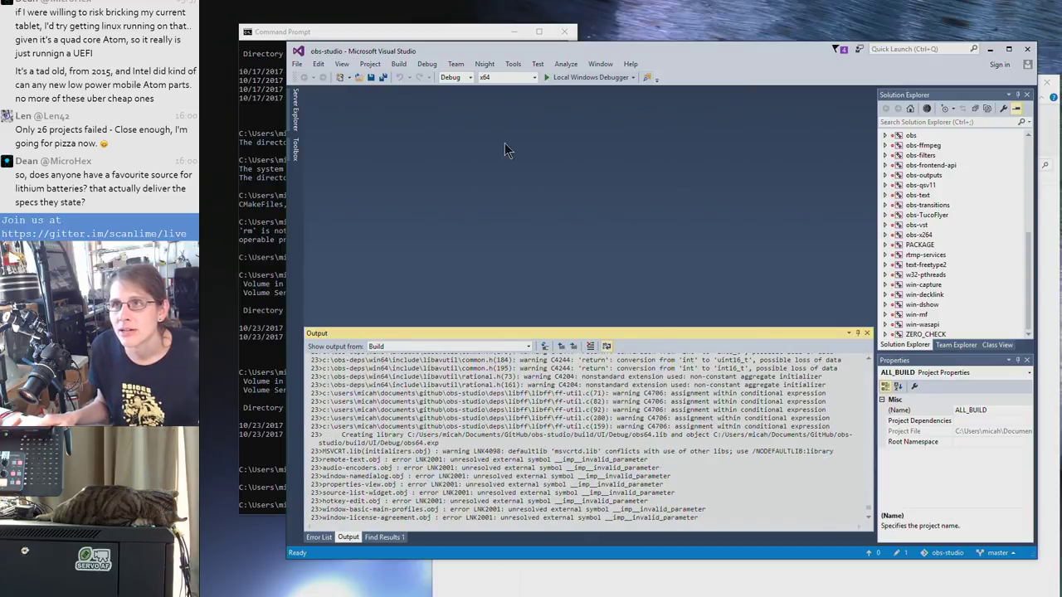
# Switch the solution configuration to RelWithDebInfo and start the x64 build with the local Windows debugger
pyautogui.click(469, 77)
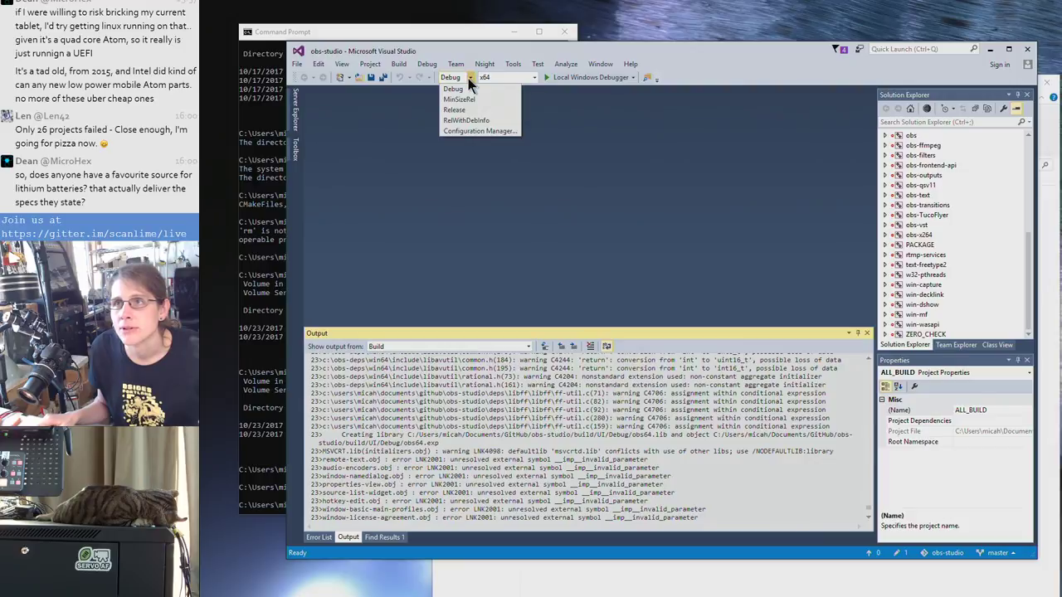
pyautogui.click(474, 120)
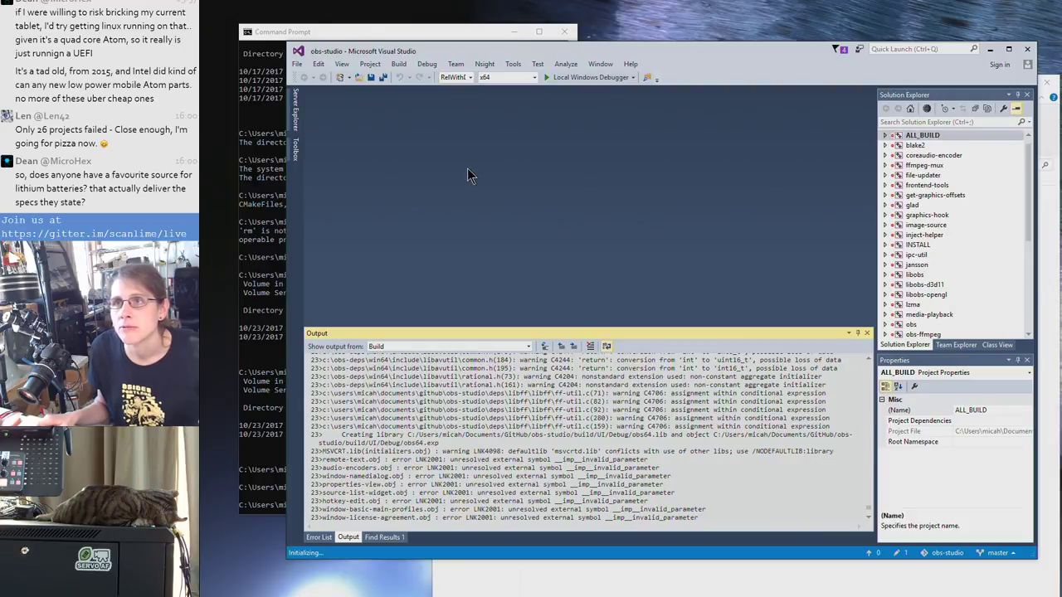
pyautogui.click(471, 77)
pyautogui.click(471, 77)
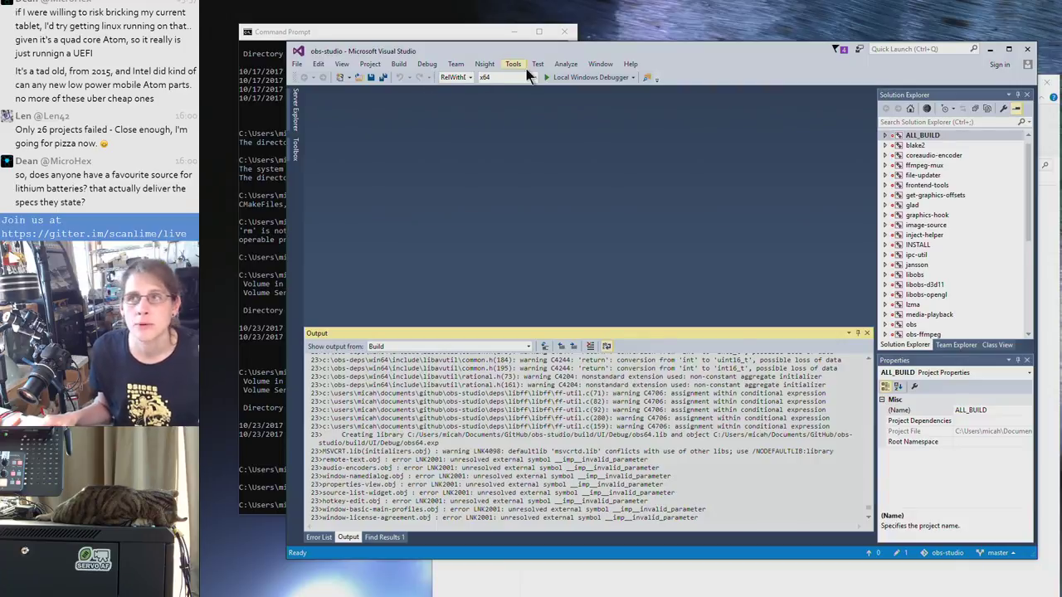
pyautogui.click(455, 78)
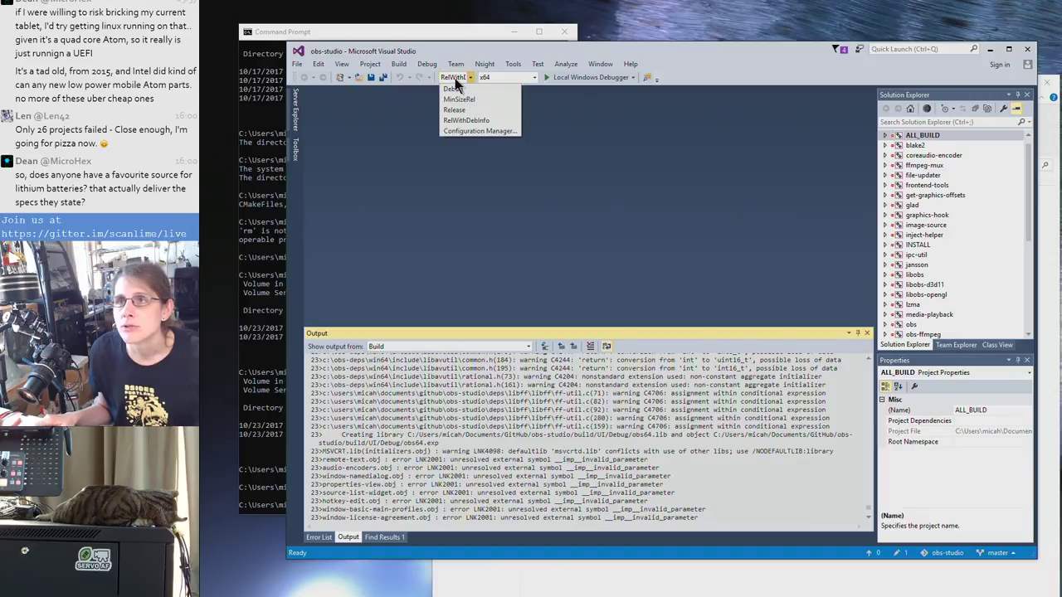
pyautogui.click(506, 122)
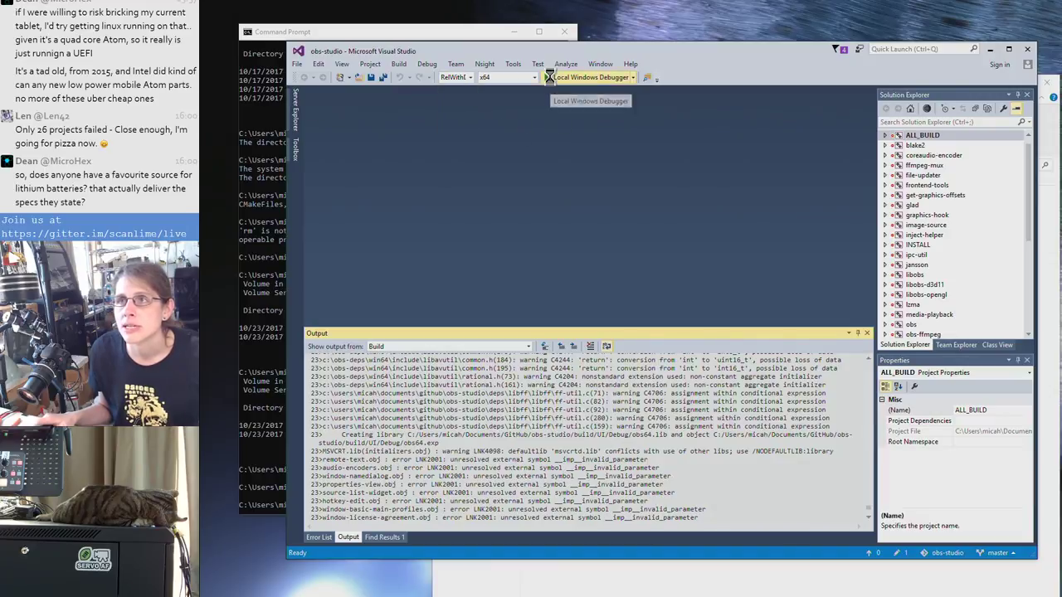
pyautogui.click(549, 79)
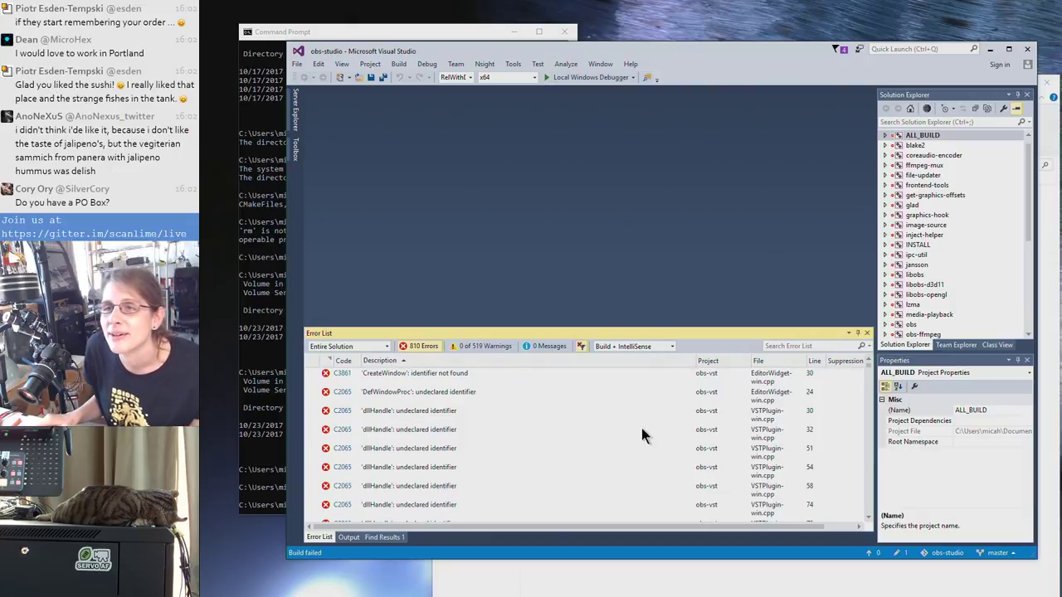
# Enlarge the error list and look through the obs-vst undeclared identifier errors, unresolved externals and CMake copy command errors
pyautogui.moveTo(585, 329); pyautogui.dragTo(612, 198)
pyautogui.scroll(6, 615, 378)
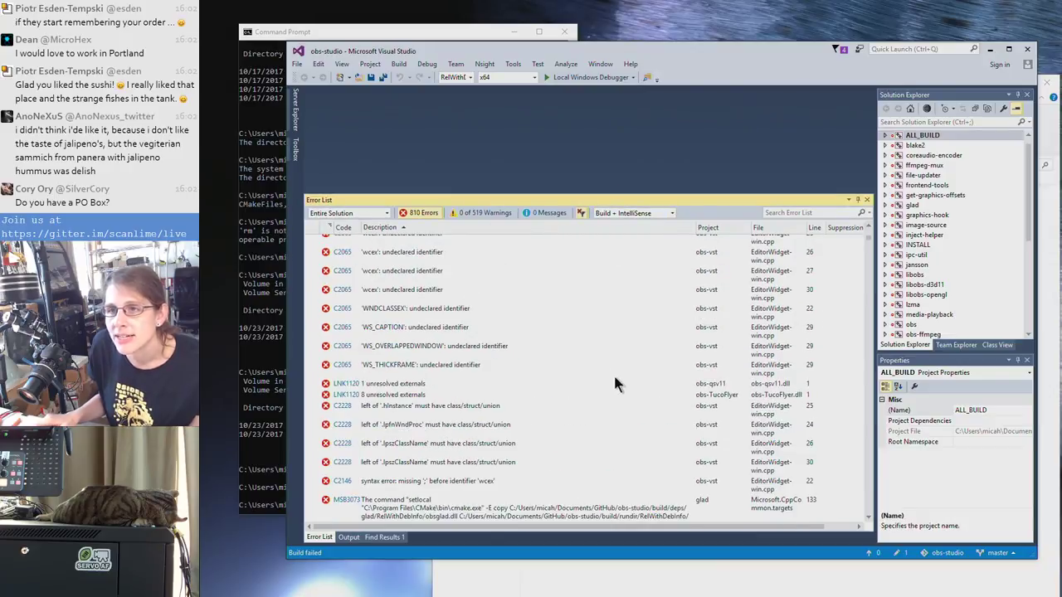
pyautogui.scroll(-6, 614, 373)
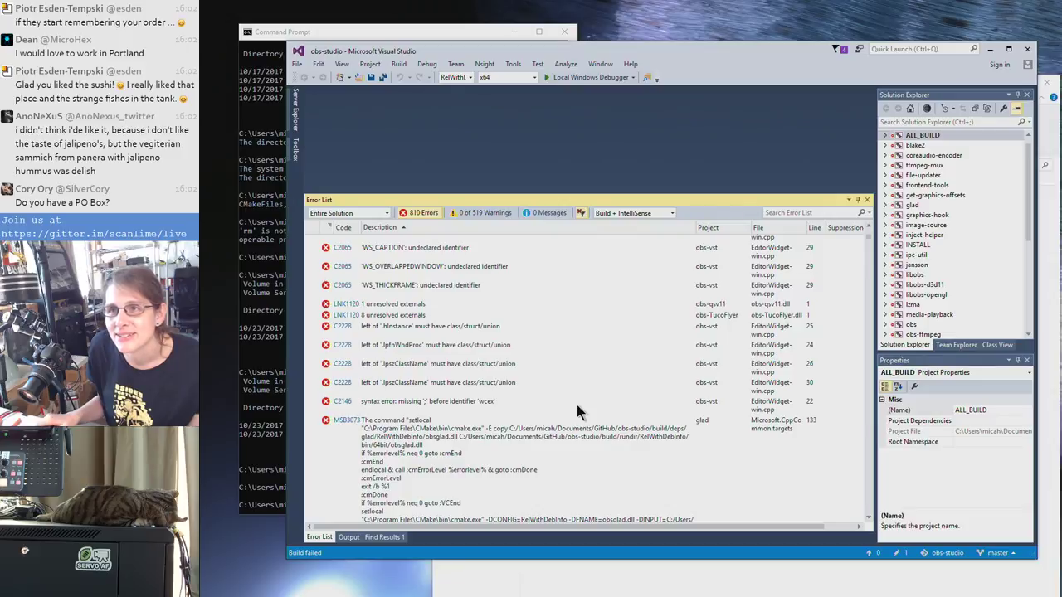
pyautogui.scroll(2, 576, 405)
pyautogui.click(565, 357)
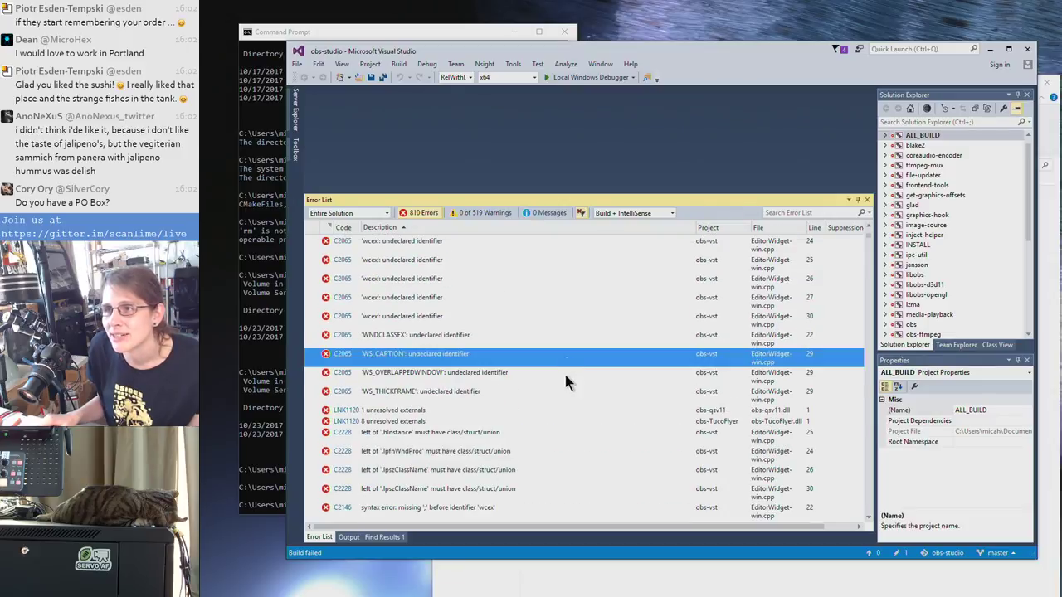
pyautogui.click(564, 372)
pyautogui.scroll(5, 565, 375)
pyautogui.scroll(-5, 565, 375)
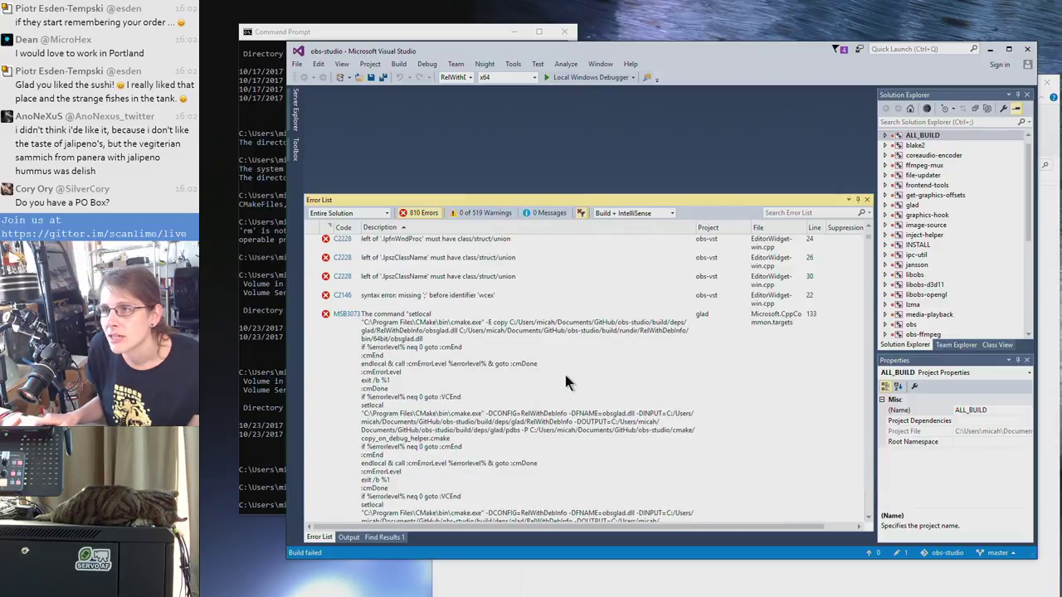
pyautogui.scroll(2, 565, 375)
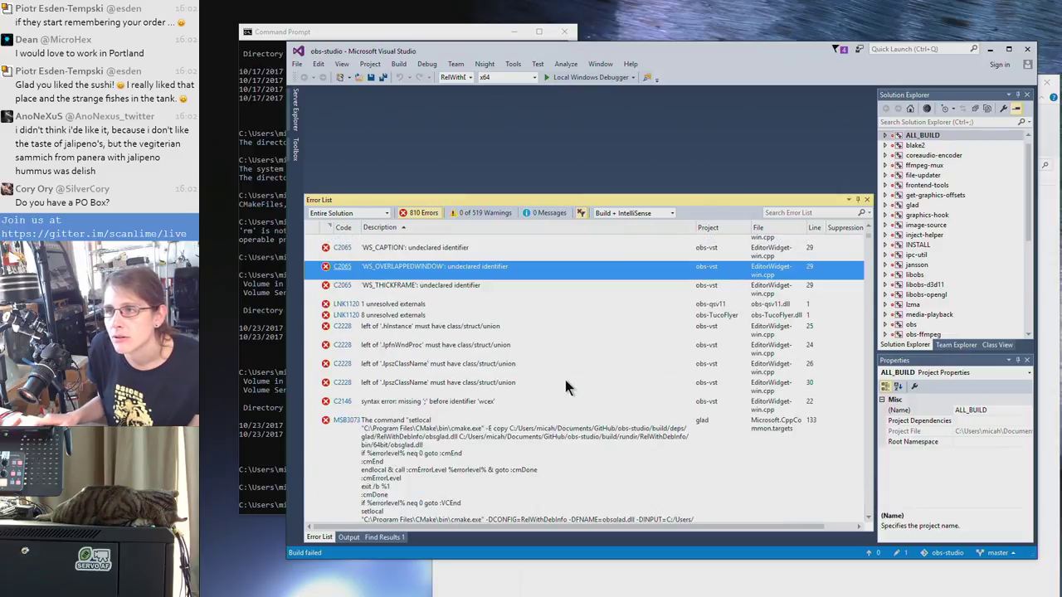
pyautogui.scroll(3, 565, 380)
pyautogui.scroll(3, 565, 380)
# Change the error list's sorting to severity and look through the reordered EditorWidget-win.cpp and copy command errors
pyautogui.click(459, 232)
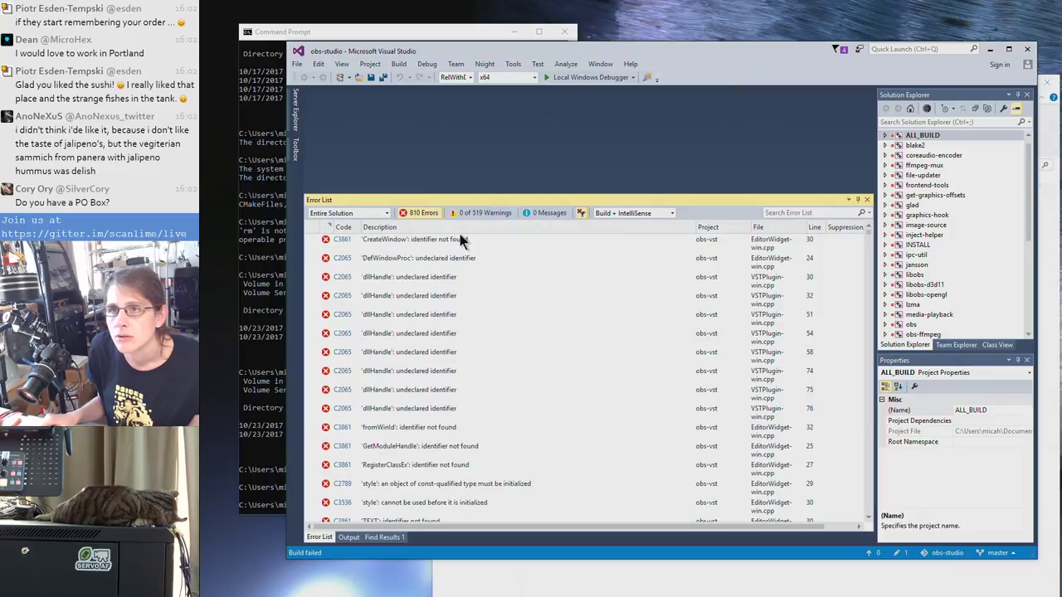
pyautogui.click(458, 234)
pyautogui.click(347, 229)
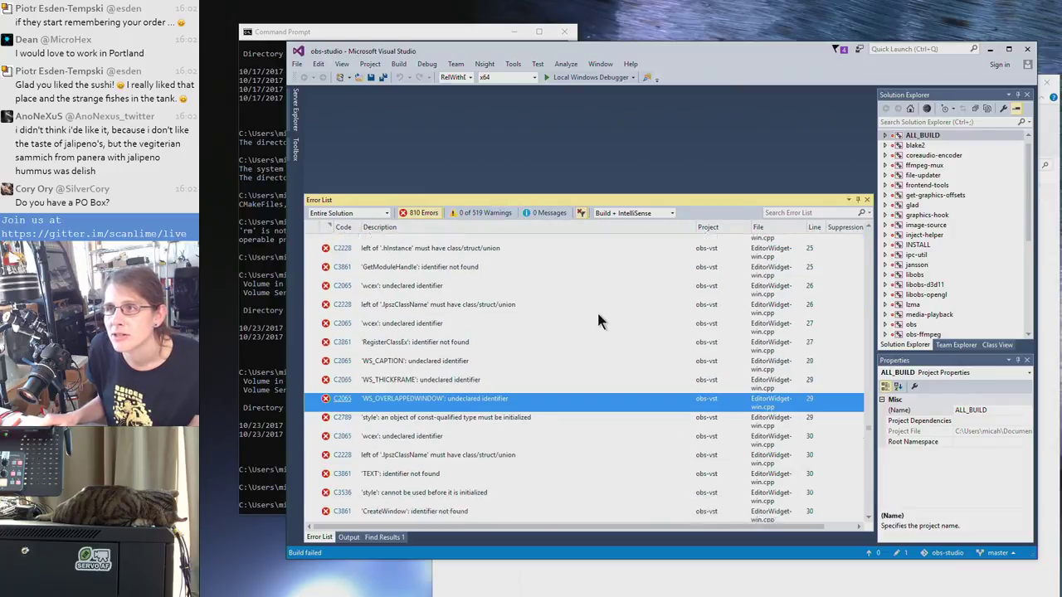
pyautogui.click(326, 232)
pyautogui.scroll(5, 495, 297)
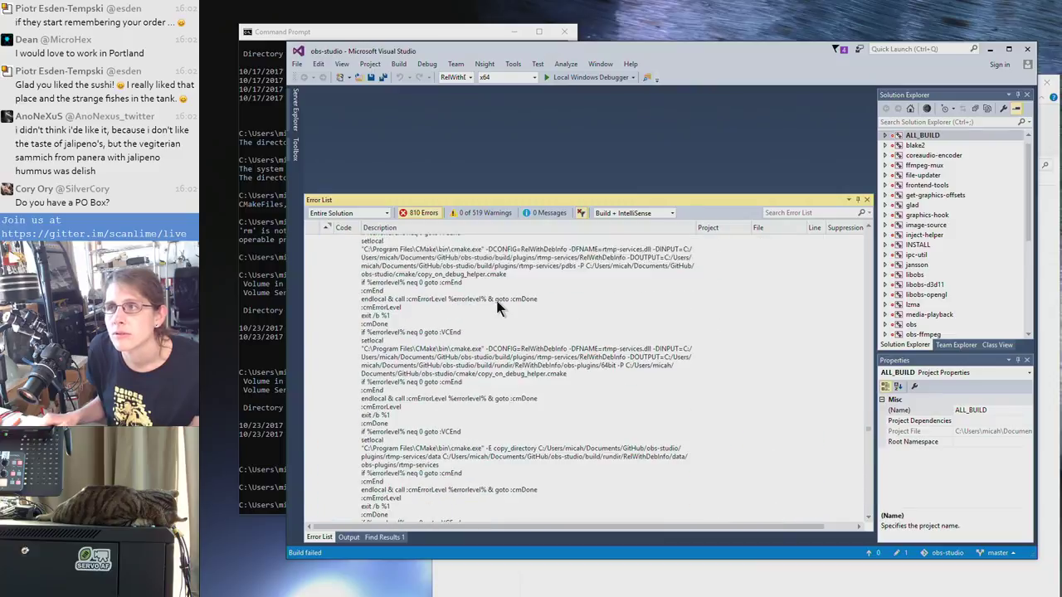
pyautogui.scroll(-6, 522, 342)
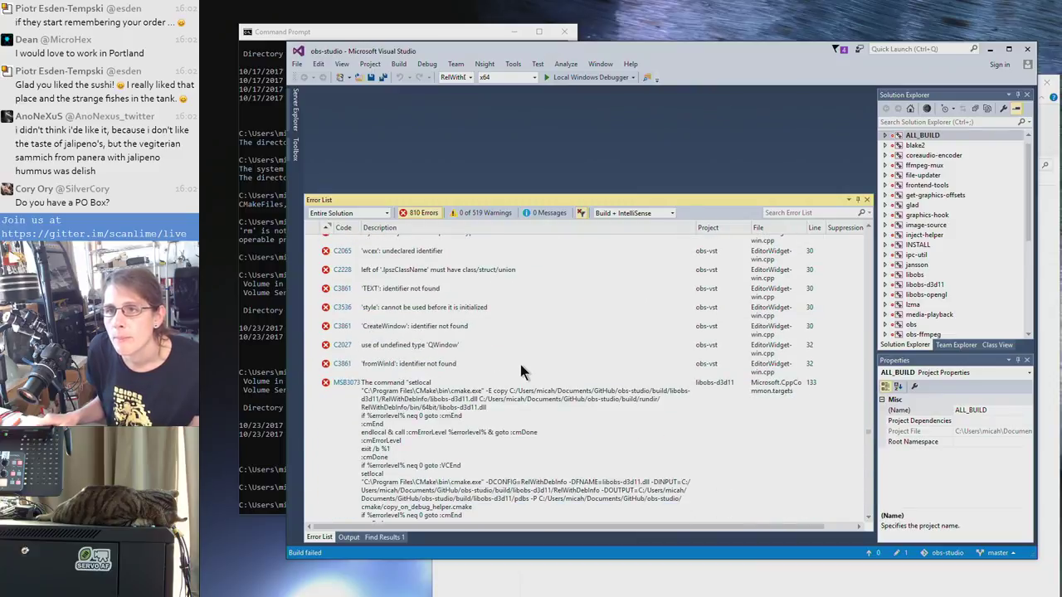
pyautogui.scroll(3, 521, 364)
# Open the source line of the 'WS_OVERLAPPEDWINDOW' undeclared identifier error in EditorWidget-win.cpp and enlarge the code editor
pyautogui.doubleClick(475, 348)
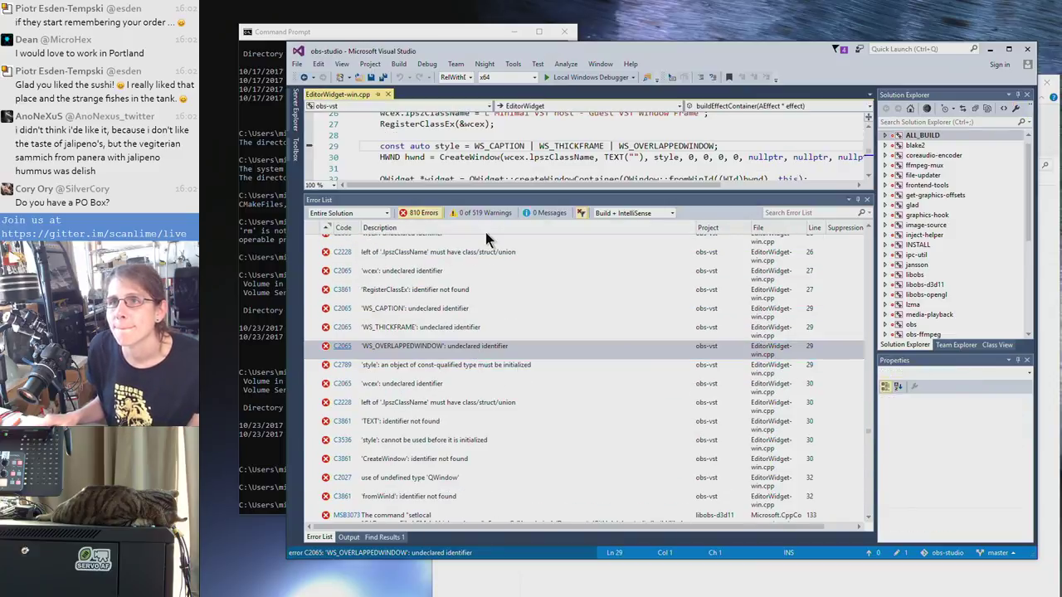
pyautogui.scroll(1, 487, 224)
pyautogui.moveTo(490, 193); pyautogui.dragTo(480, 473)
pyautogui.scroll(1, 561, 290)
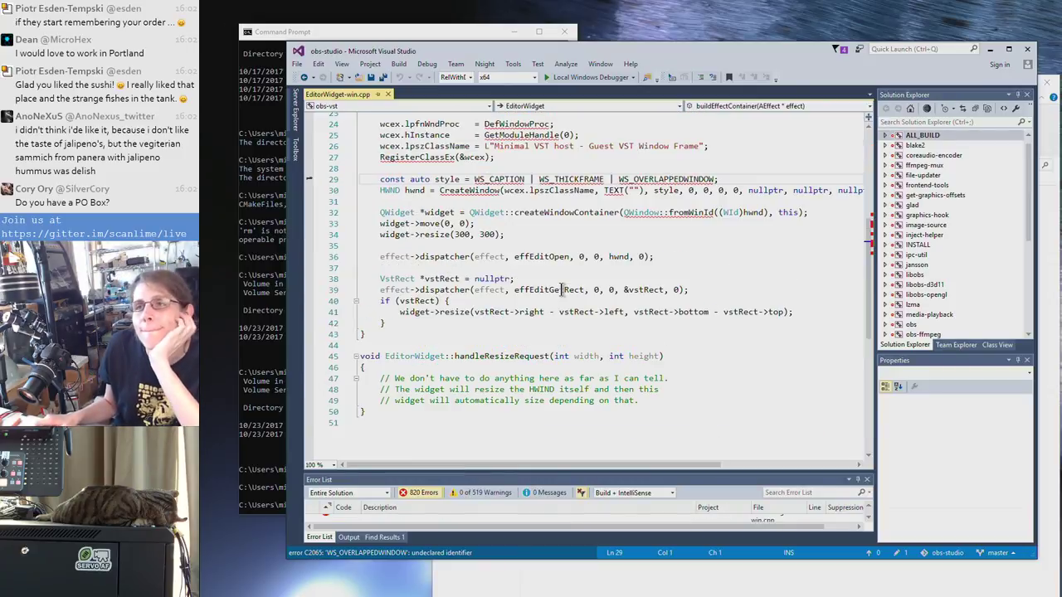
# Examine the include line and buildEffectContainer function in EditorWidget-win.cpp, and check which projects the file belongs to
pyautogui.scroll(8, 561, 289)
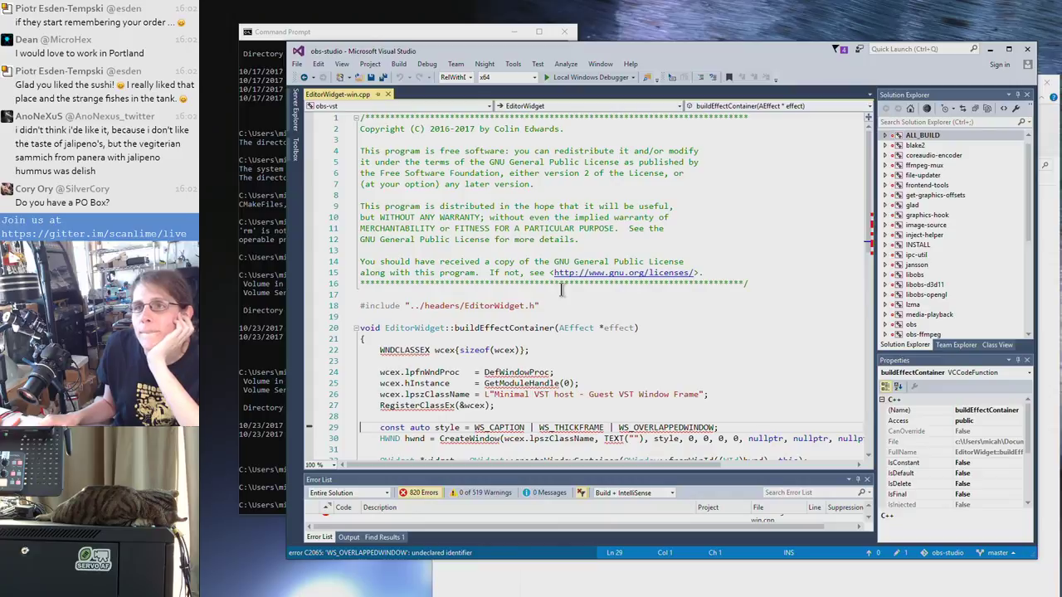
pyautogui.scroll(-4, 669, 328)
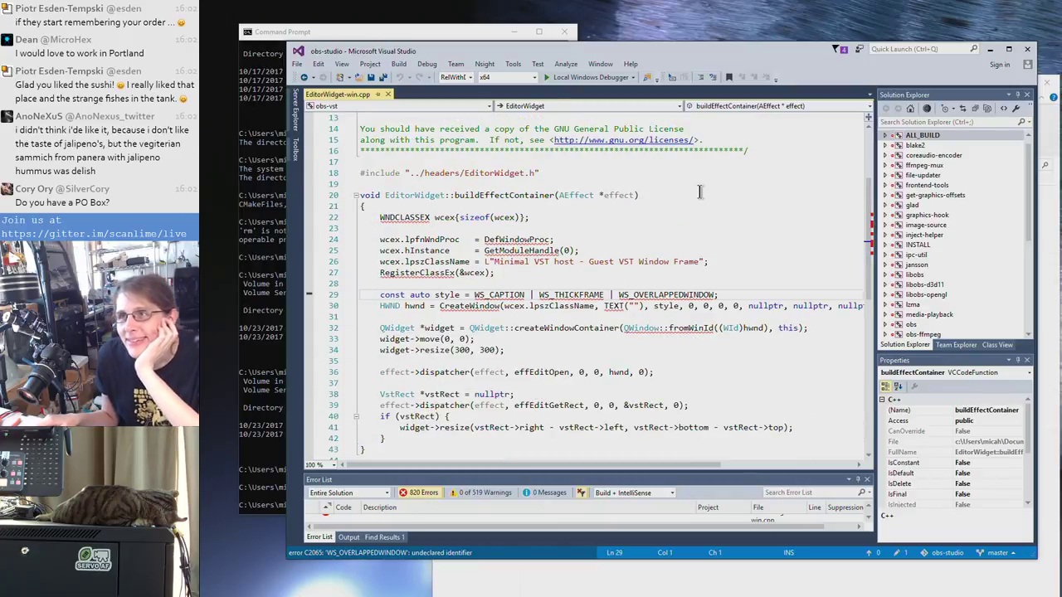
pyautogui.scroll(2, 627, 221)
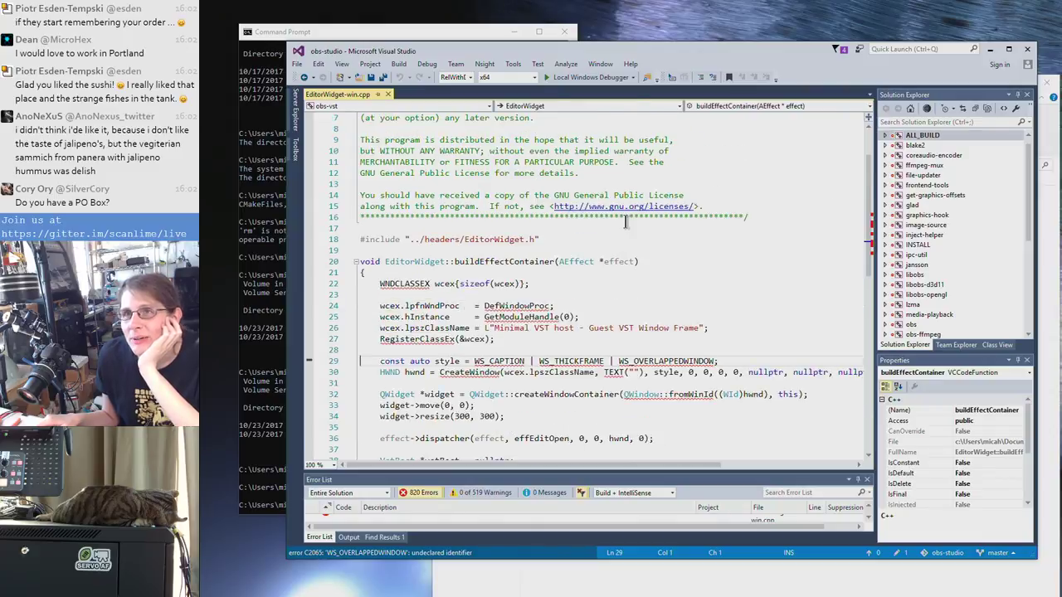
pyautogui.scroll(2, 581, 249)
pyautogui.click(371, 106)
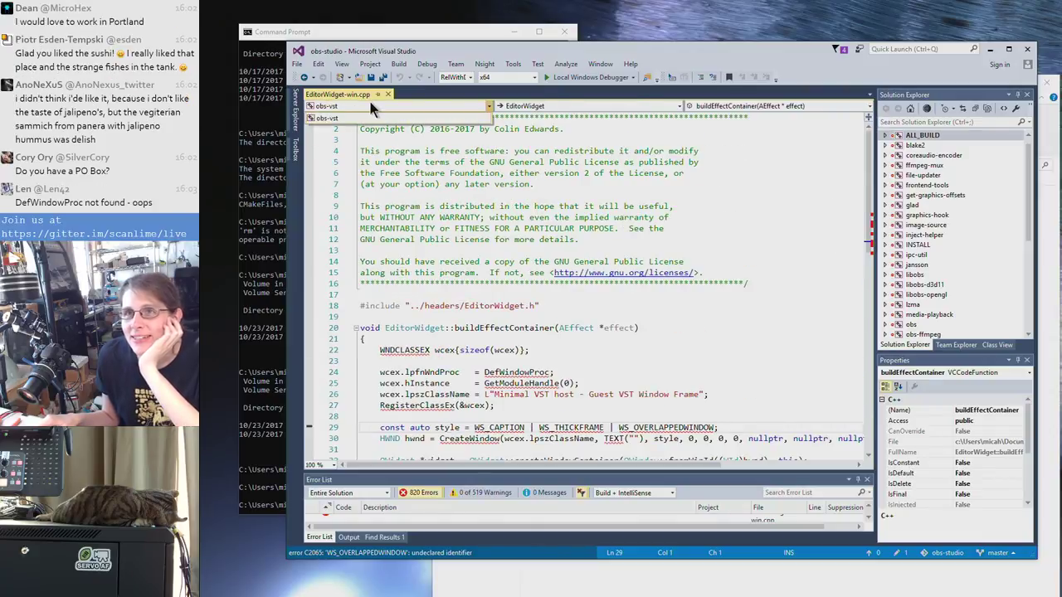
pyautogui.click(371, 106)
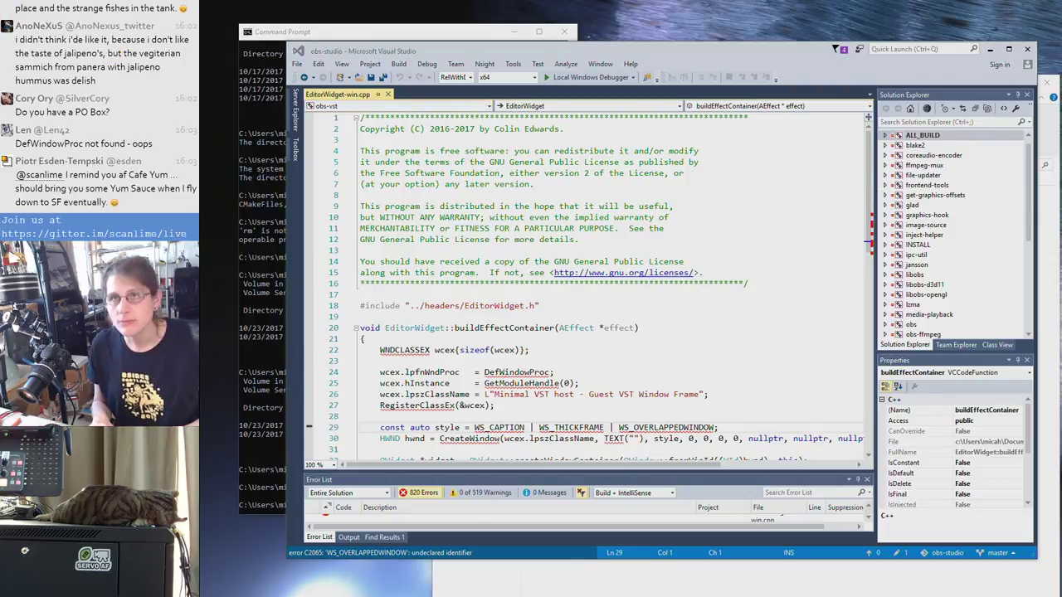
# Switch to CMake and look through the obs-studio configuration variables and their values
pyautogui.hotkey('alt', 'Tab')
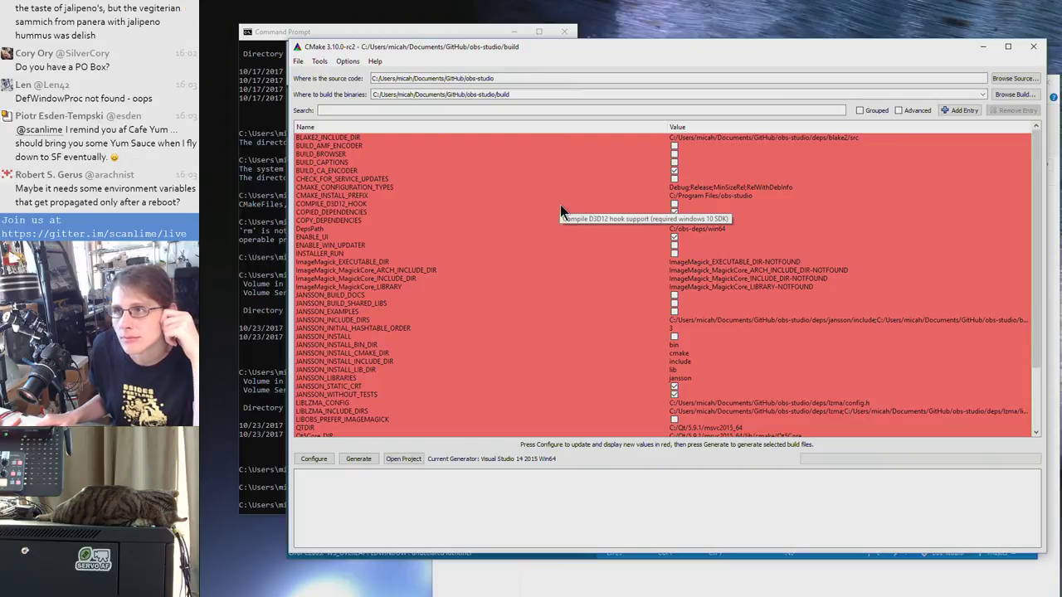
pyautogui.scroll(-1, 614, 204)
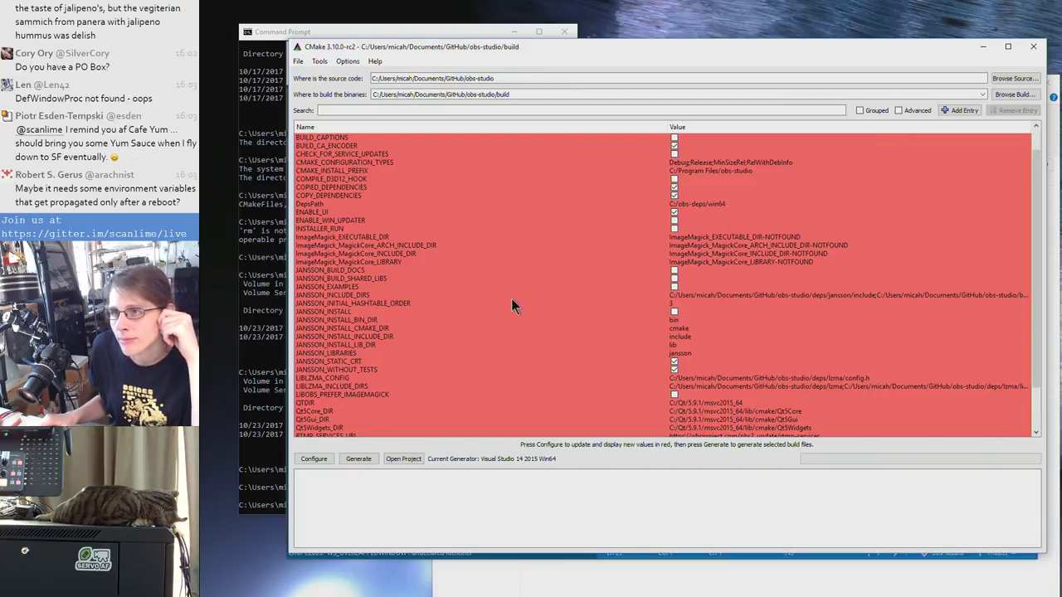
pyautogui.scroll(-2, 512, 298)
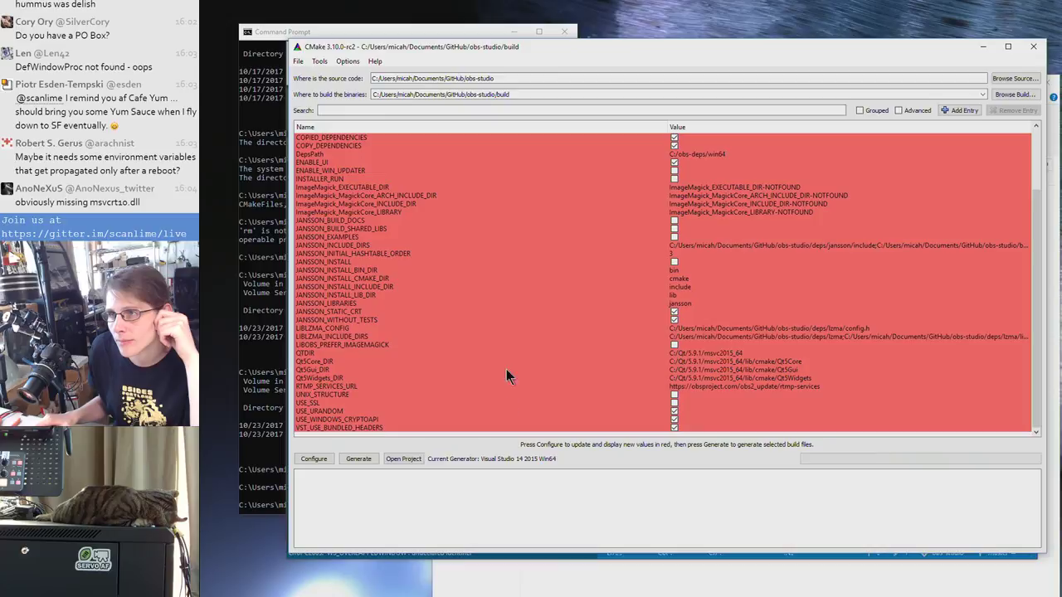
pyautogui.scroll(3, 511, 322)
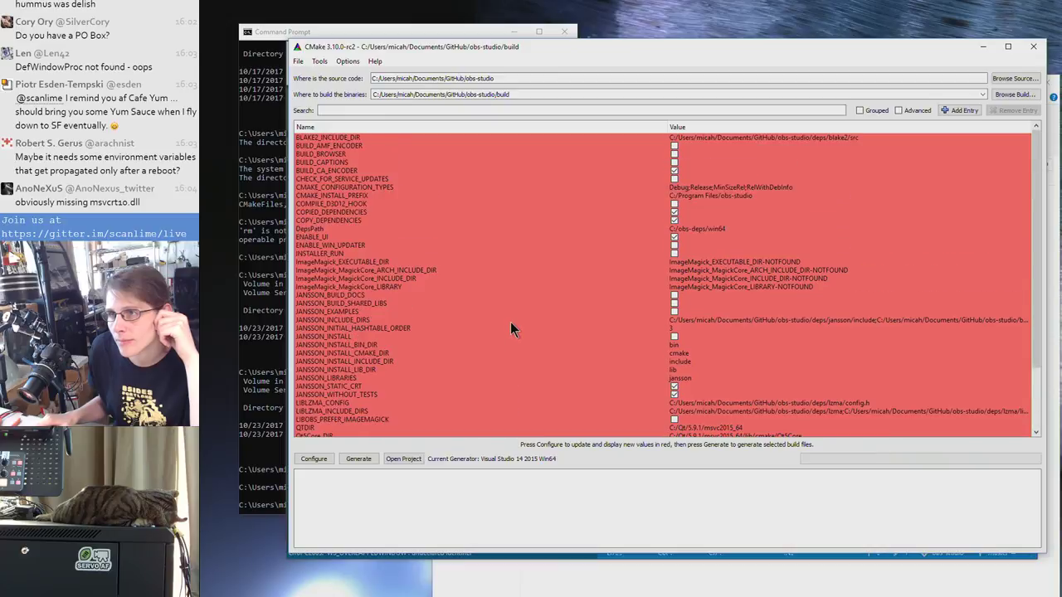
# Open the folder browser for the DepsPath variable and check the contents of the win64 dependency folder
pyautogui.click(526, 224)
pyautogui.click(689, 229)
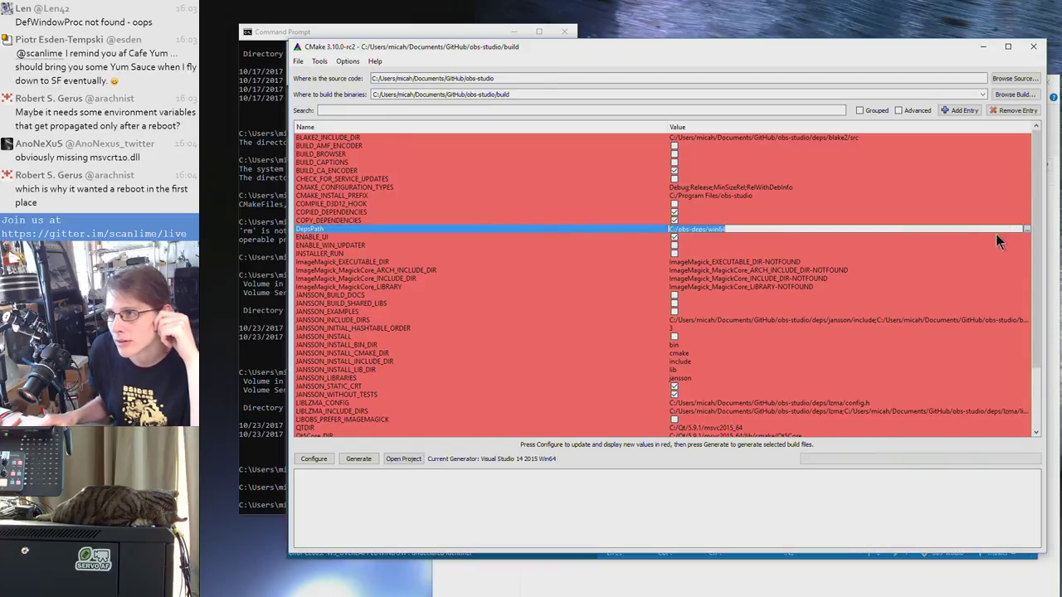
pyautogui.click(1027, 229)
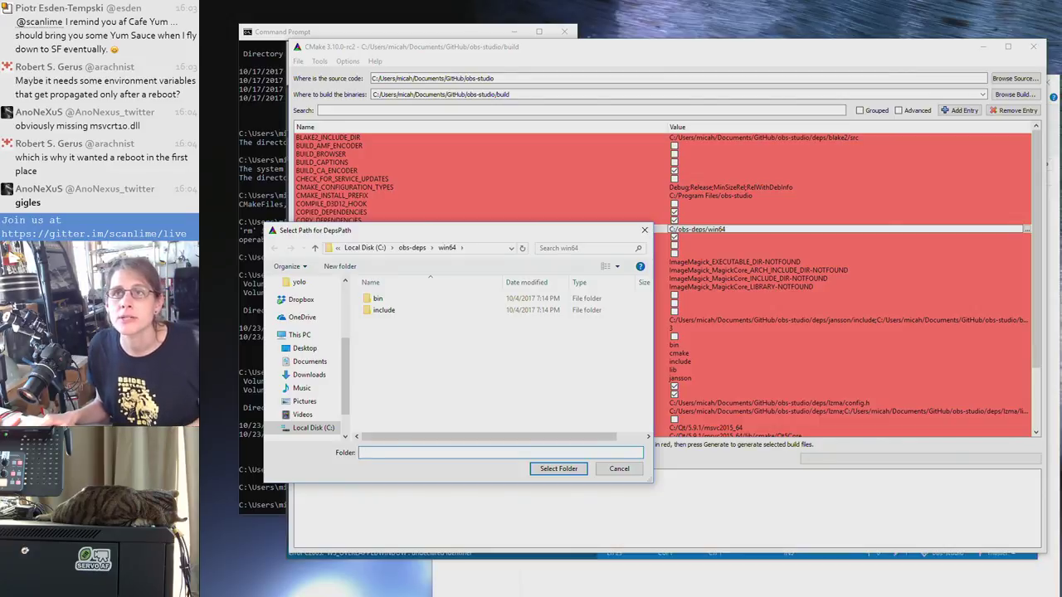
pyautogui.click(559, 469)
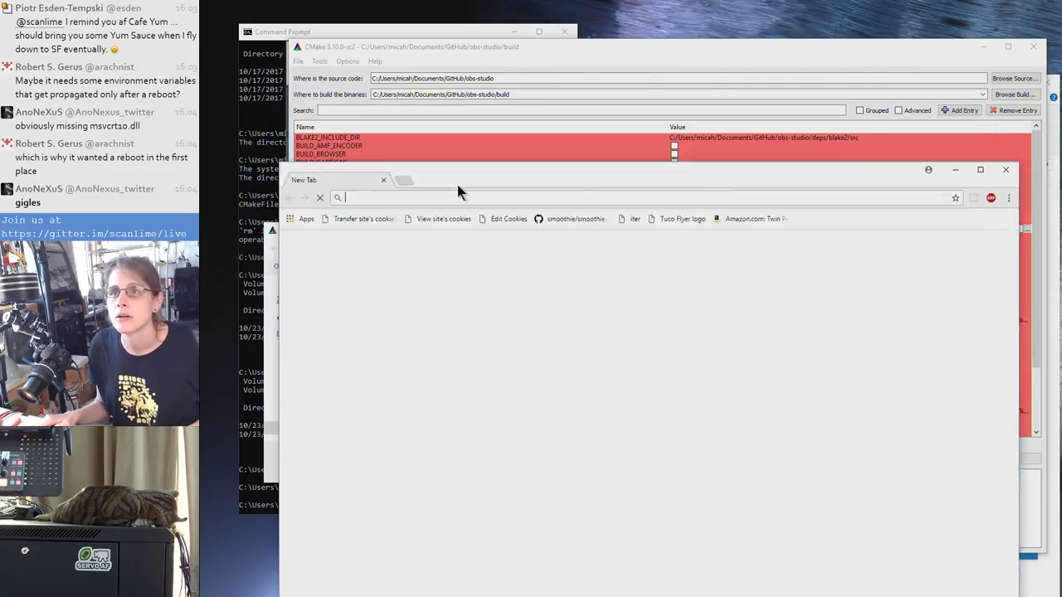
# Search the web for "obs-studio install" in a new browser window and open the Open Broadcaster Software Install Instructions page
pyautogui.write('obs-studio install')
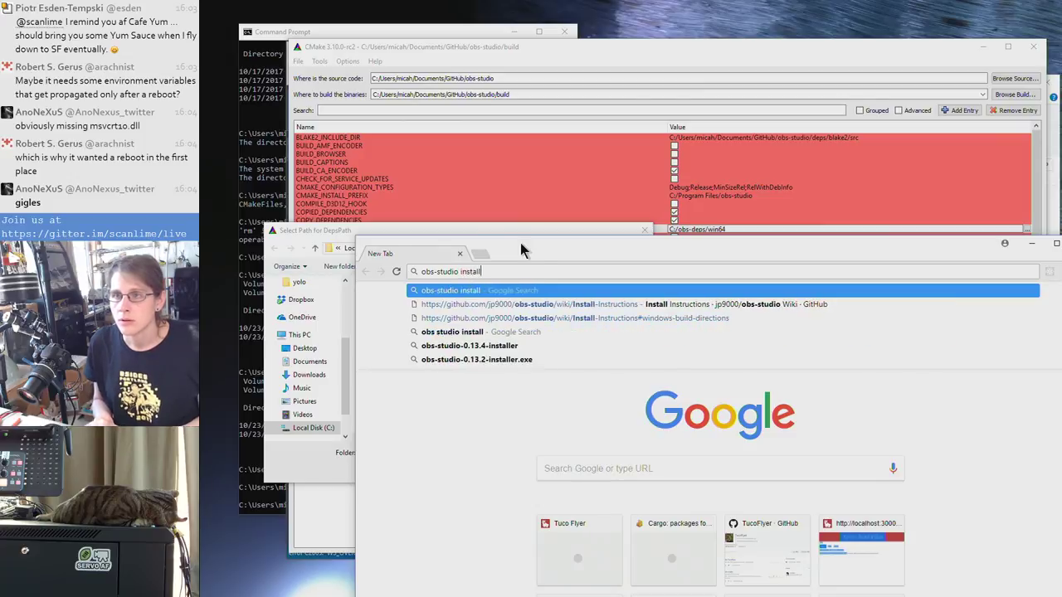
pyautogui.press('Return')
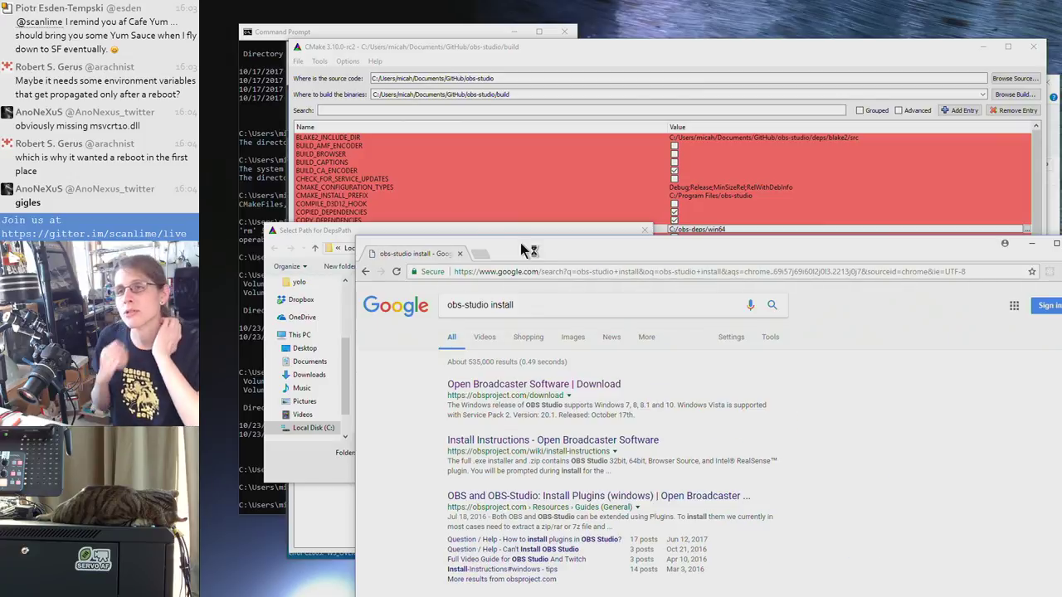
pyautogui.moveTo(526, 247); pyautogui.dragTo(531, 121)
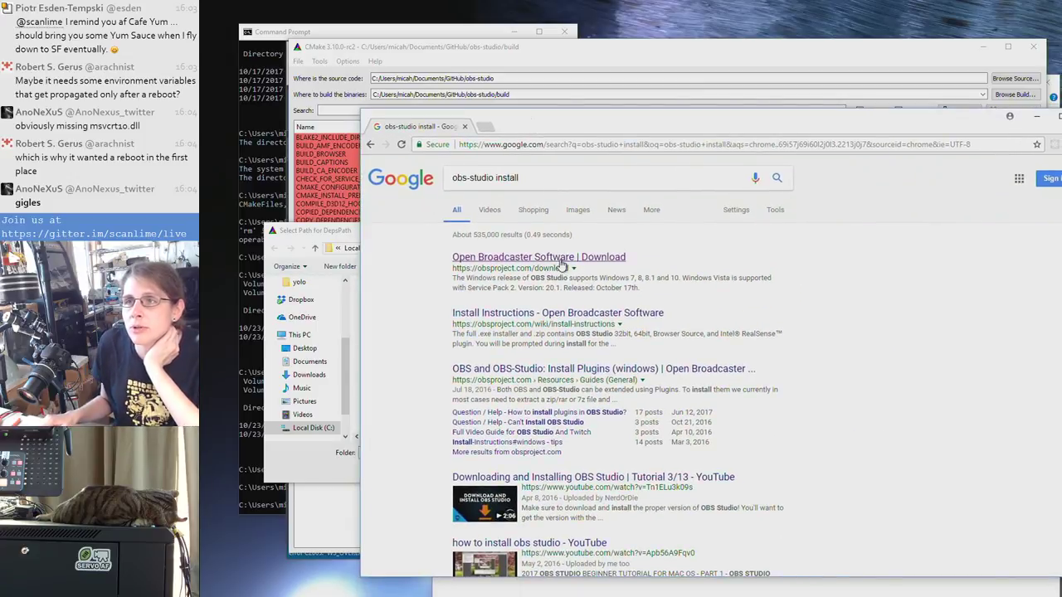
pyautogui.click(555, 318)
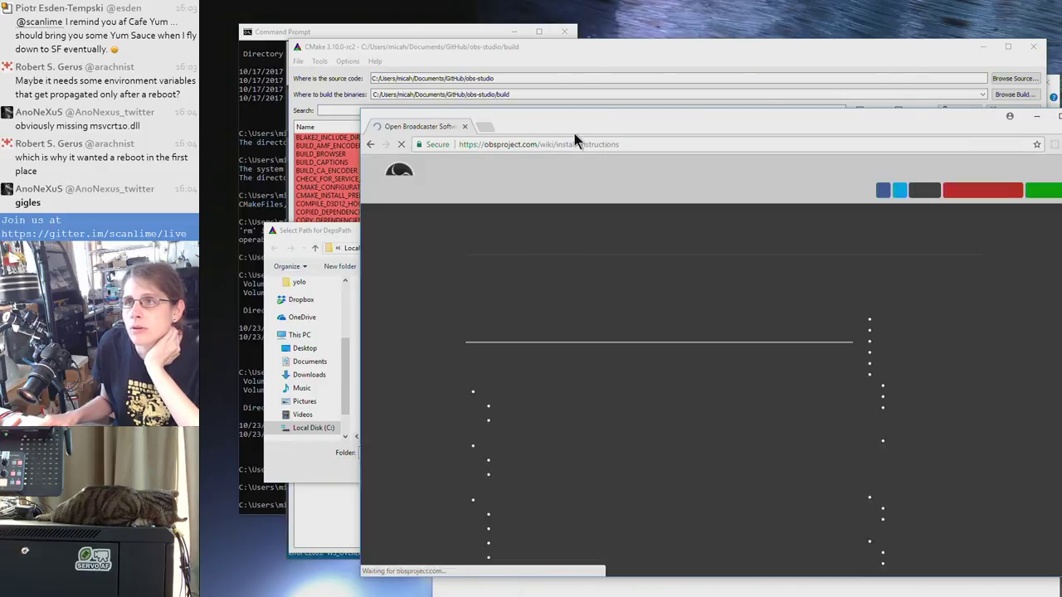
pyautogui.moveTo(576, 126); pyautogui.dragTo(510, 18)
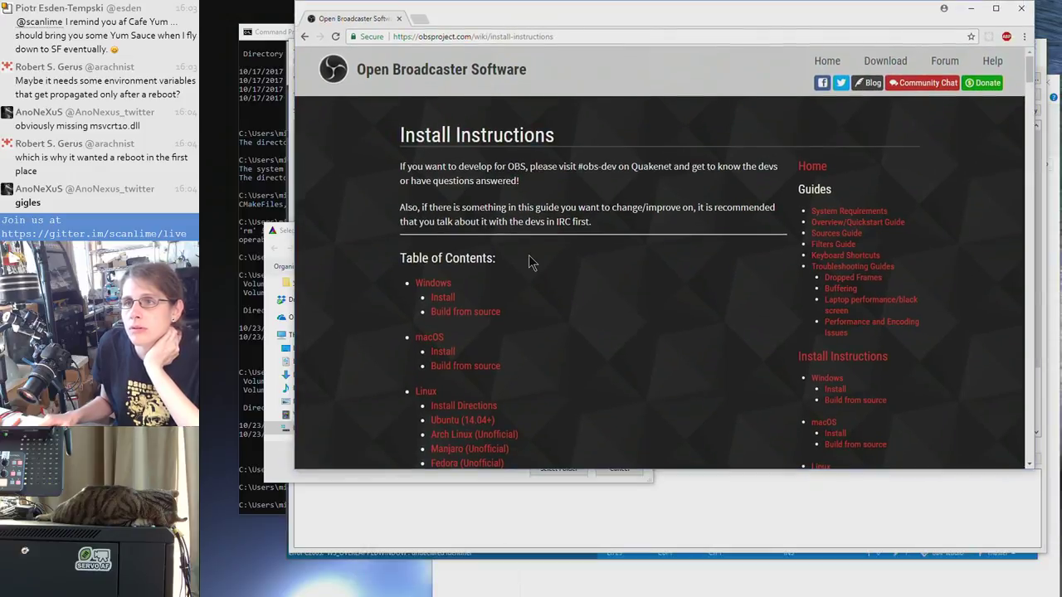
# Open the Windows build-from-source directions and read the pre-built dependency requirements and installation procedure
pyautogui.click(452, 312)
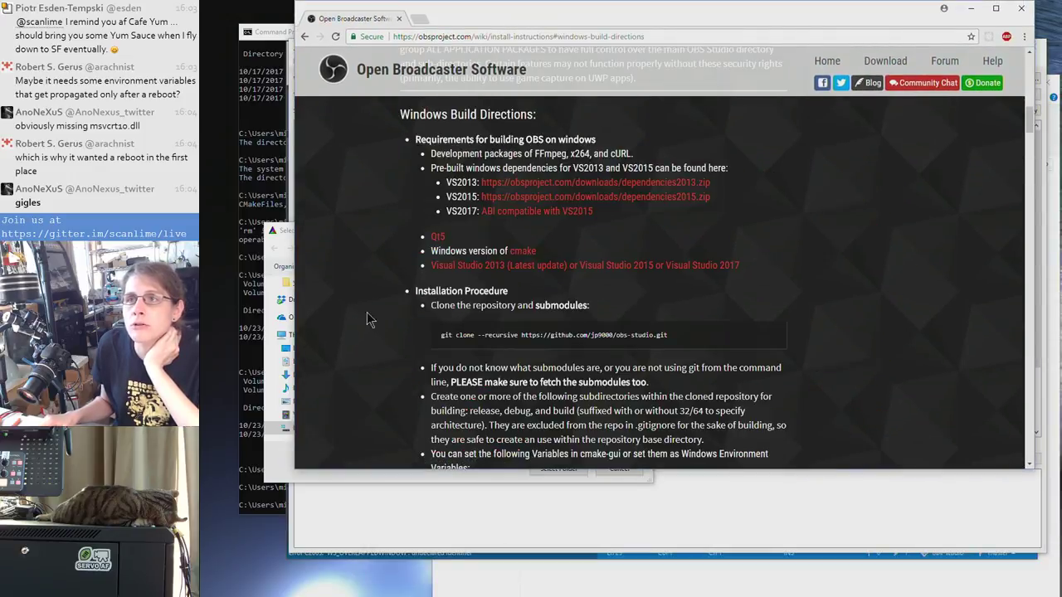
pyautogui.scroll(-1, 299, 263)
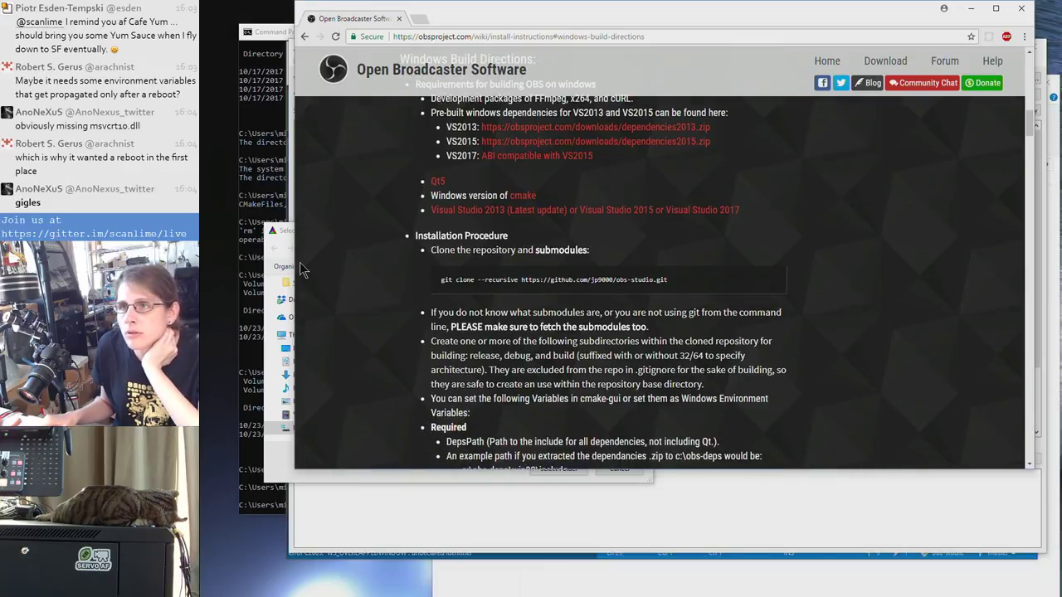
pyautogui.scroll(1, 300, 262)
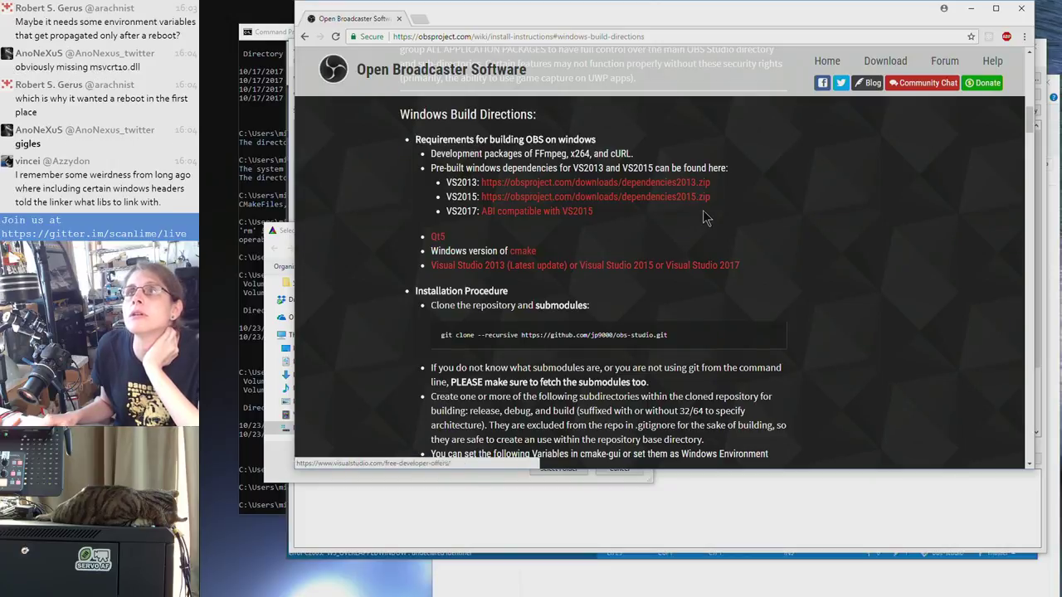
# Switch to Visual Studio, move its window clear of the build directions' heading, and check its version information
pyautogui.hotkey('alt', 'Tab')
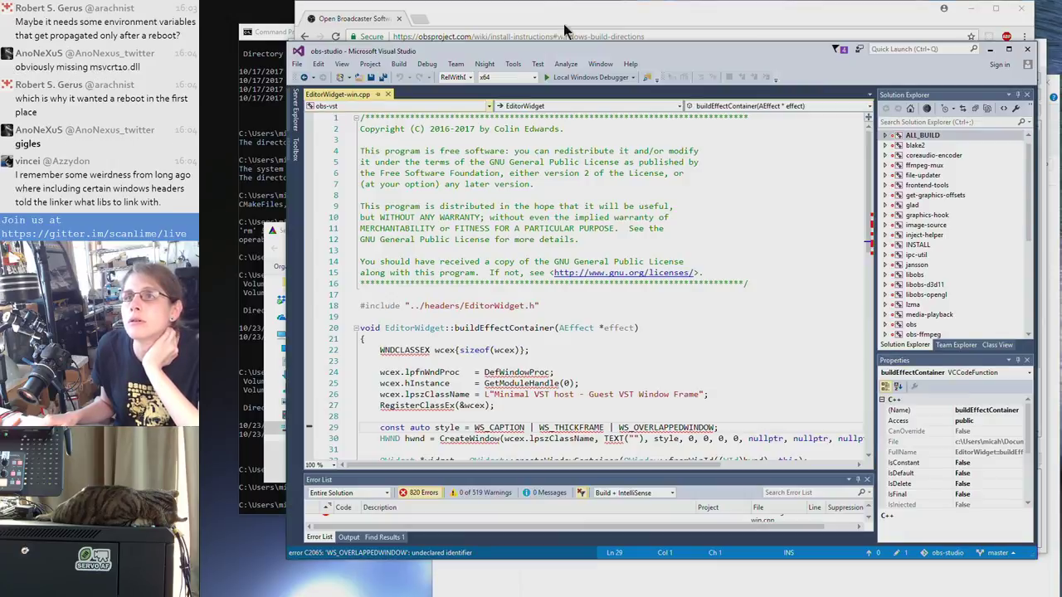
pyautogui.moveTo(740, 60); pyautogui.dragTo(718, 175)
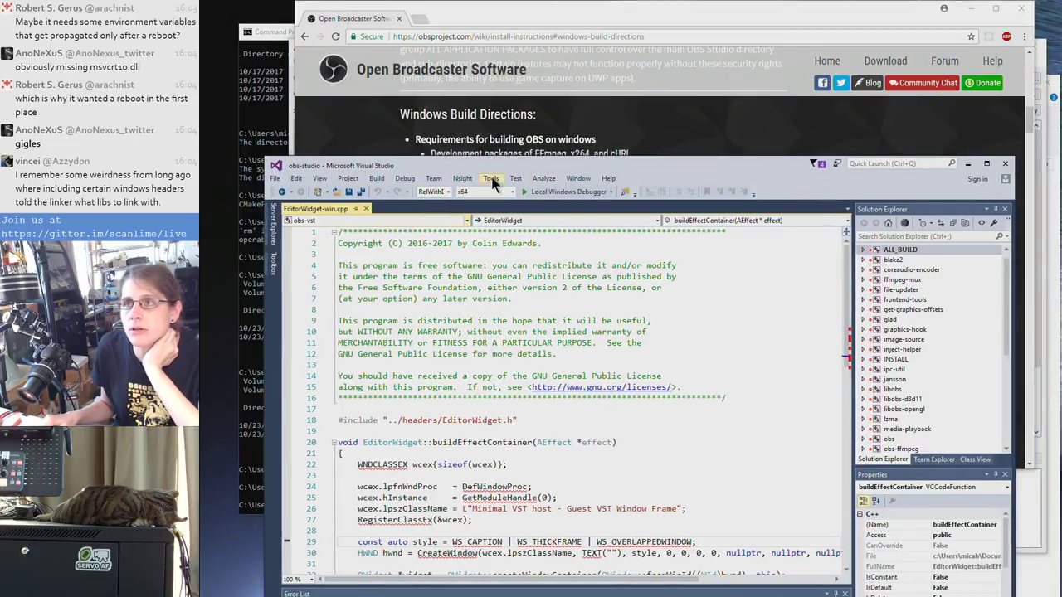
pyautogui.click(610, 180)
pyautogui.click(631, 294)
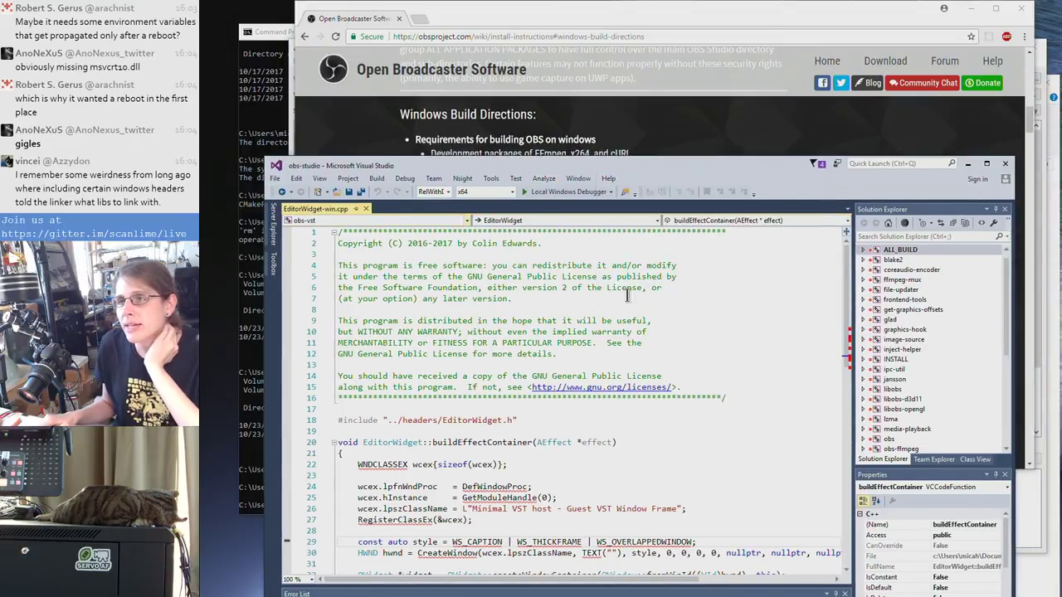